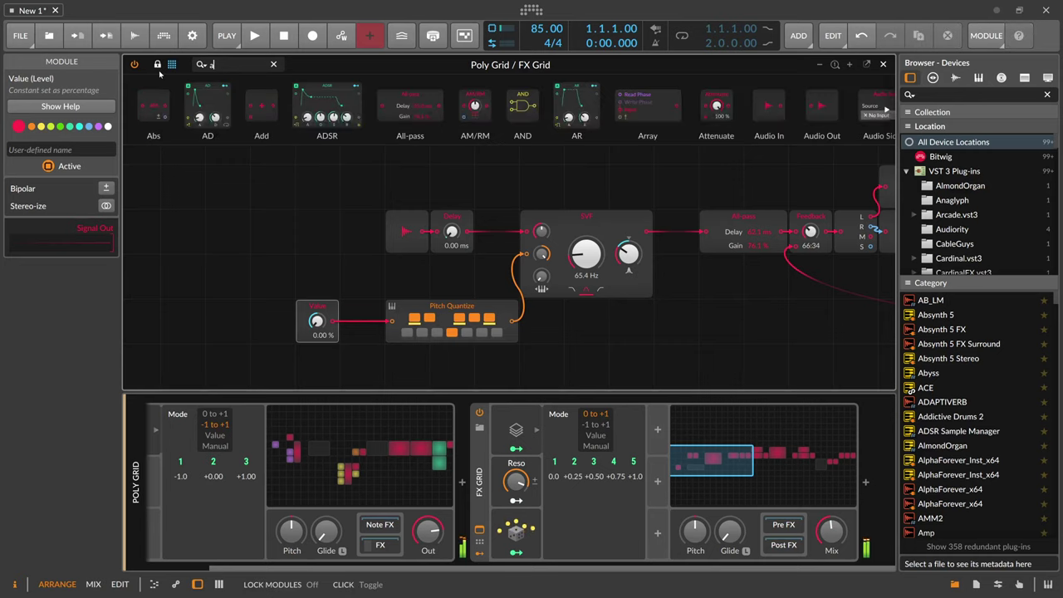
- Insert an Attenuate module between Value and Pitch Quantize with its level at 100 %, and raise the FX Grid mix to maximum
{"action": "type", "text": "att"}
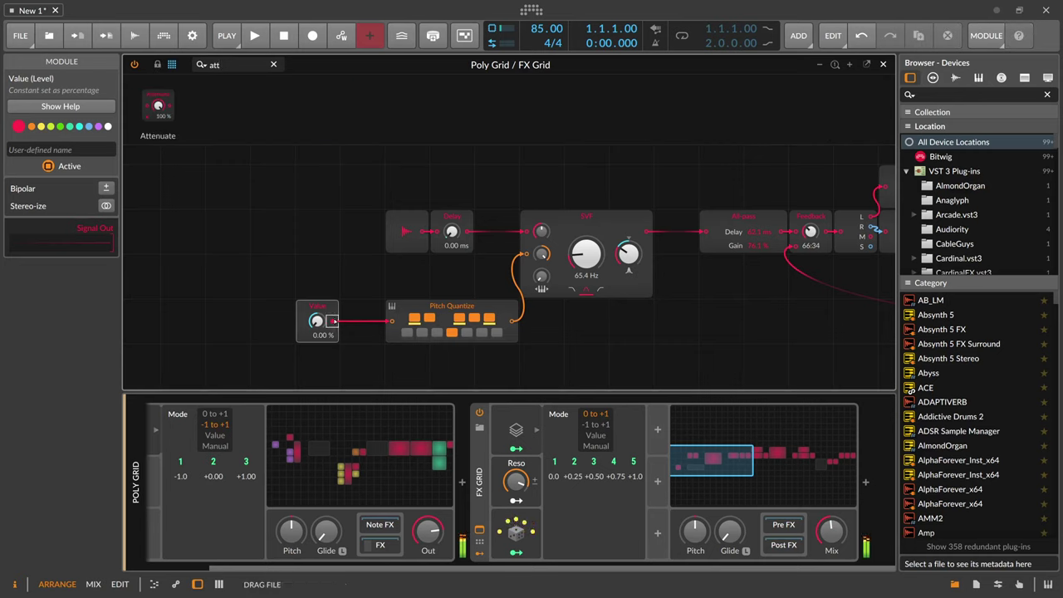
{"action": "key", "text": "Return"}
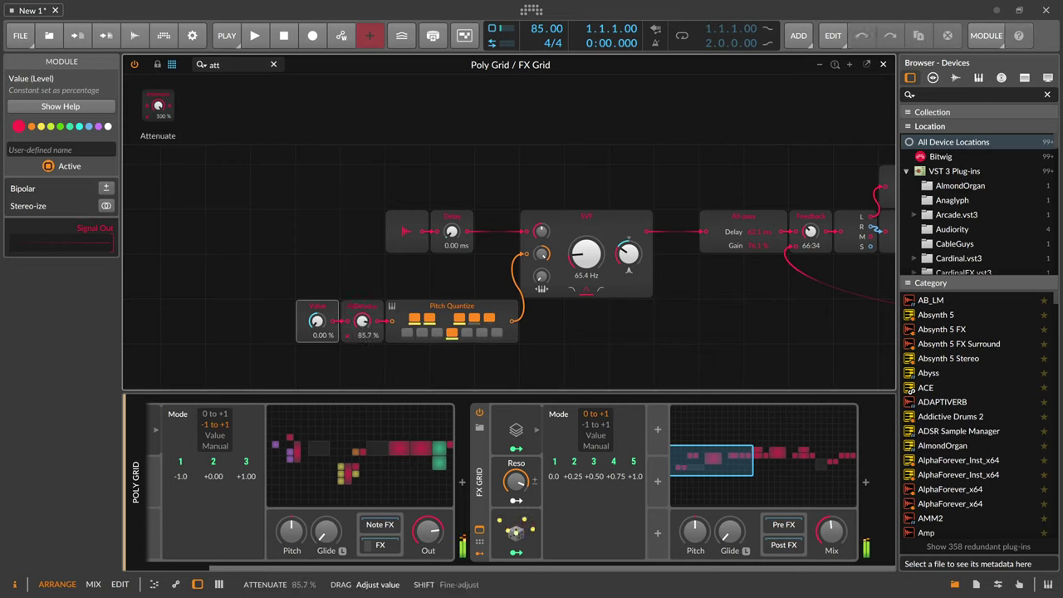
{"action": "left_click_drag", "start_coordinate": [362, 321], "coordinate": [362, 330]}
{"action": "left_click_drag", "start_coordinate": [836, 530], "coordinate": [836, 465]}
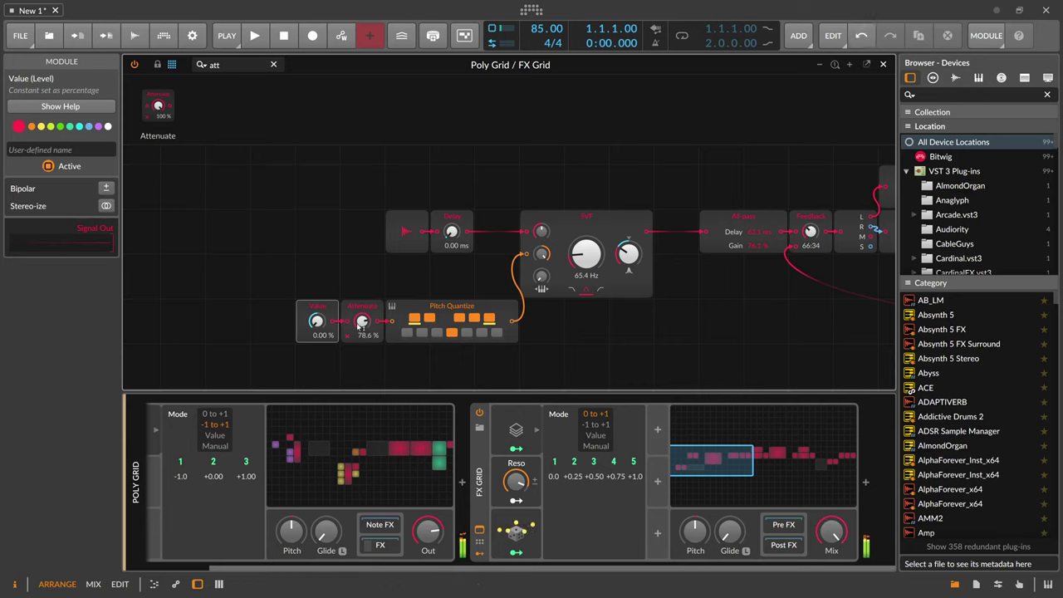
{"action": "left_click_drag", "start_coordinate": [359, 324], "coordinate": [360, 332]}
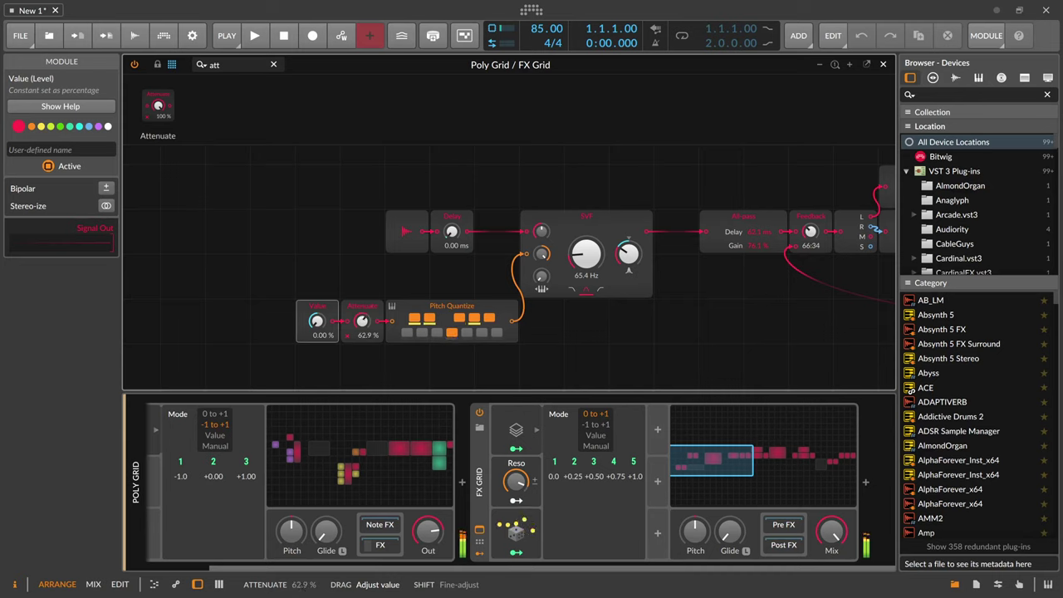
{"action": "left_click_drag", "start_coordinate": [362, 321], "coordinate": [362, 299]}
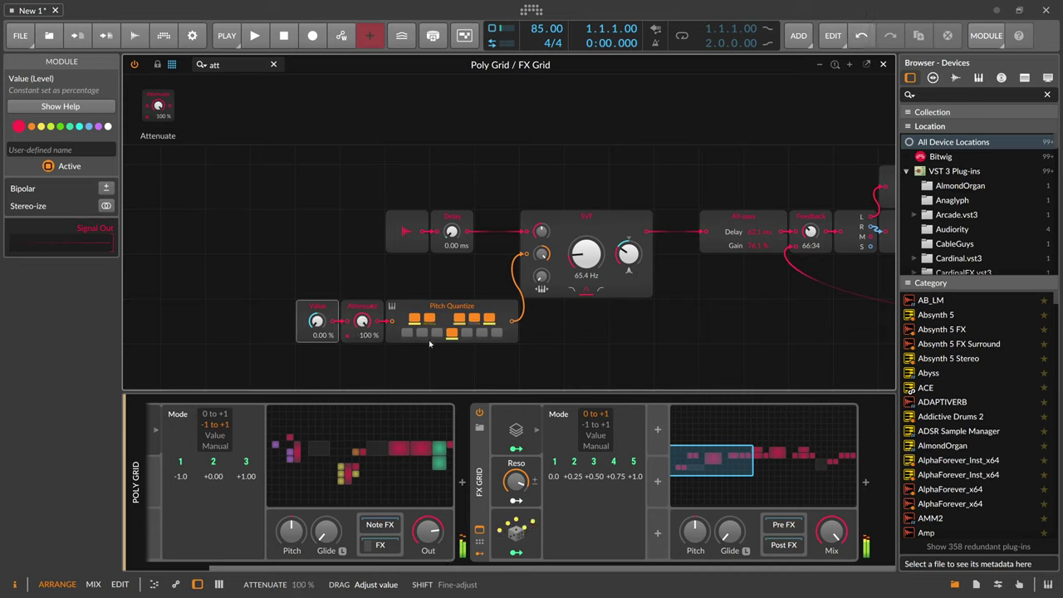
- Add a second Random modulator to the FX Grid device
{"action": "left_click", "coordinate": [657, 430]}
{"action": "type", "text": "ra"}
{"action": "key", "text": "Down"}
{"action": "key", "text": "Down"}
{"action": "key", "text": "Return"}
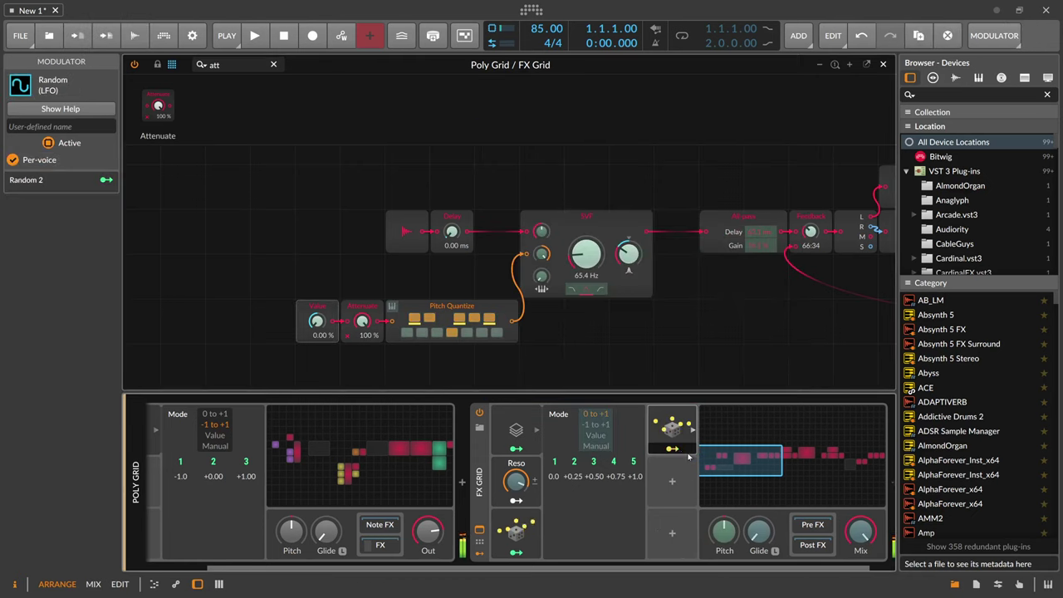
- Set the Attenuate level to 52.6 % and modulate it from Random 2 by an amount of 0.449
{"action": "left_click", "coordinate": [669, 448]}
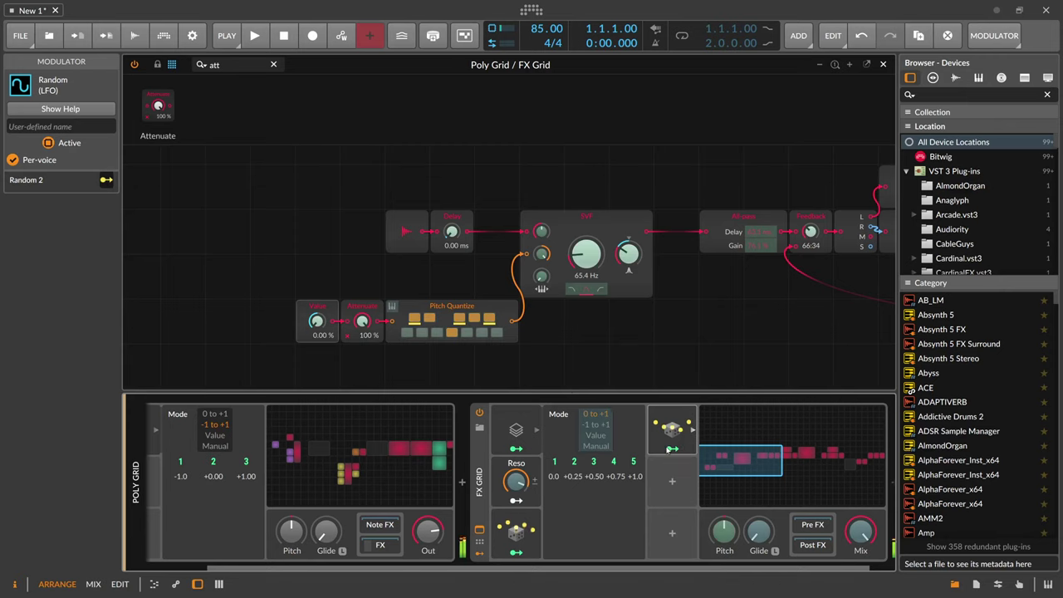
{"action": "left_click_drag", "start_coordinate": [362, 321], "coordinate": [362, 332]}
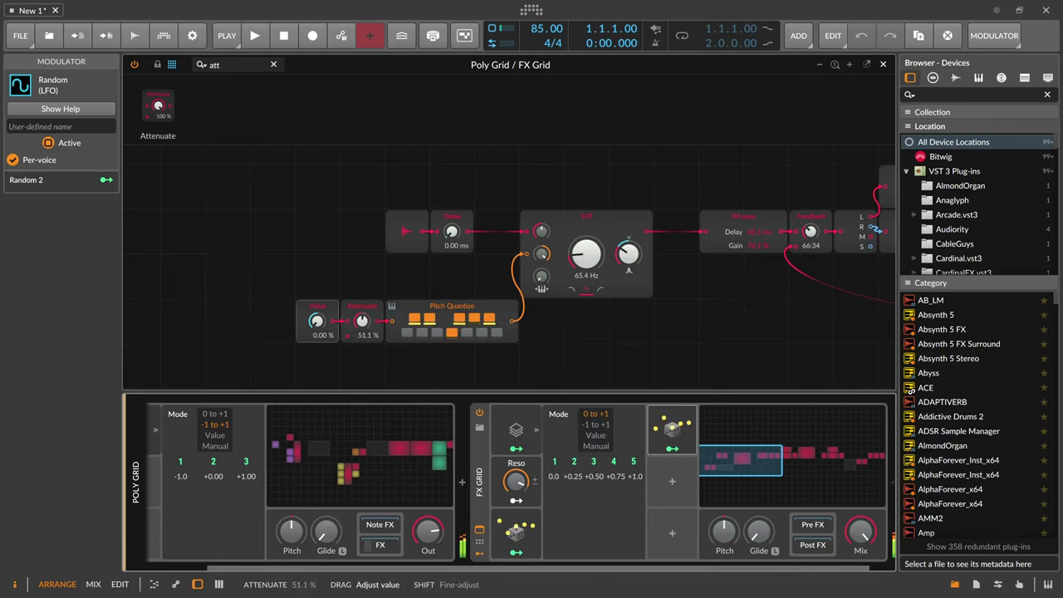
{"action": "left_click", "coordinate": [672, 449]}
{"action": "left_click_drag", "start_coordinate": [362, 324], "coordinate": [362, 309]}
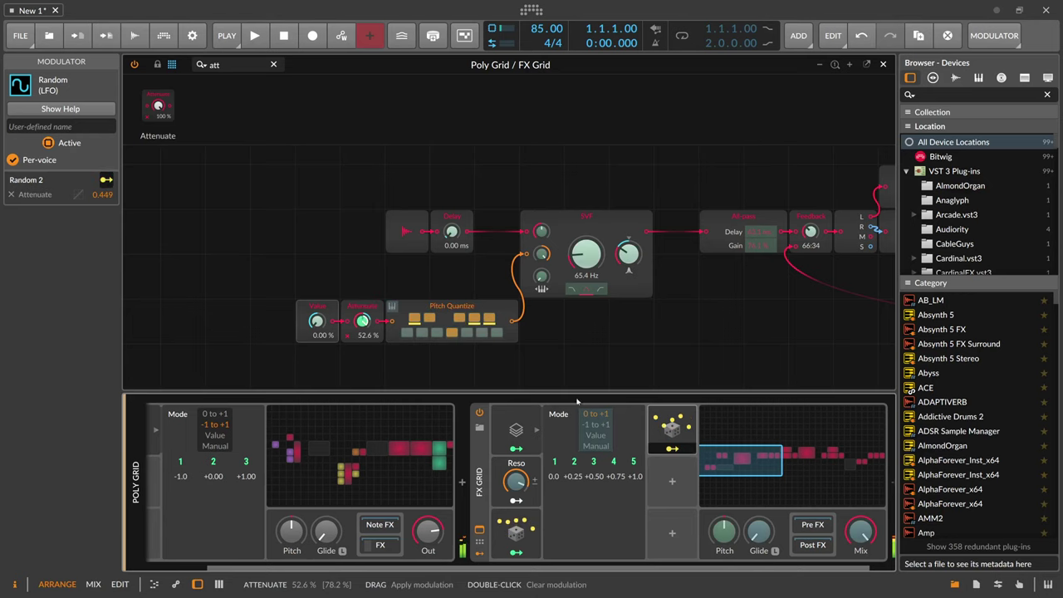
- Set the rate unit of the Random 2 modulator to half notes
{"action": "left_click", "coordinate": [672, 440]}
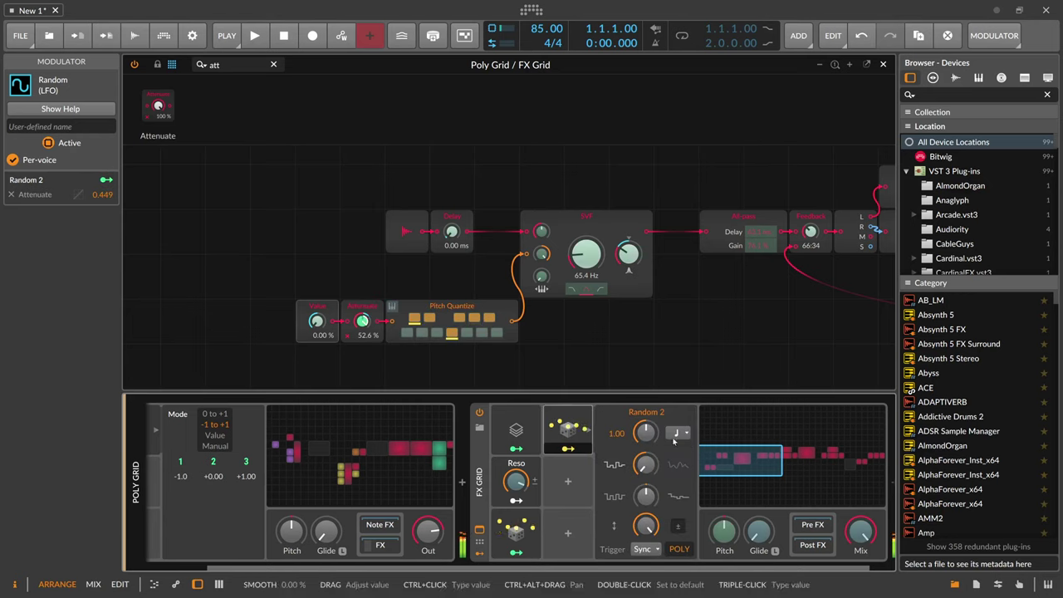
{"action": "left_click", "coordinate": [677, 433]}
{"action": "left_click", "coordinate": [713, 238]}
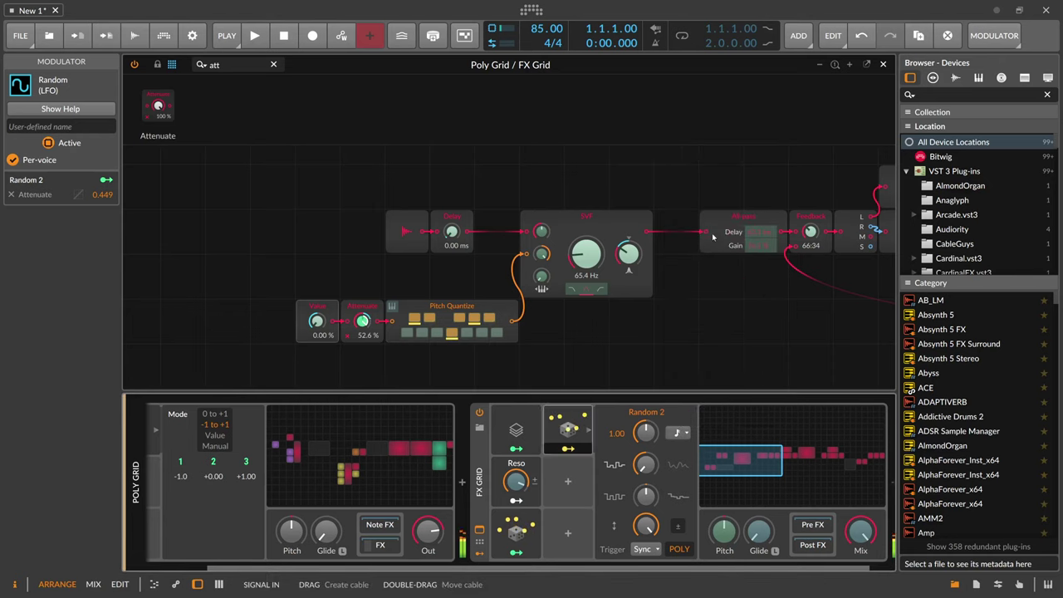
{"action": "left_click", "coordinate": [677, 433]}
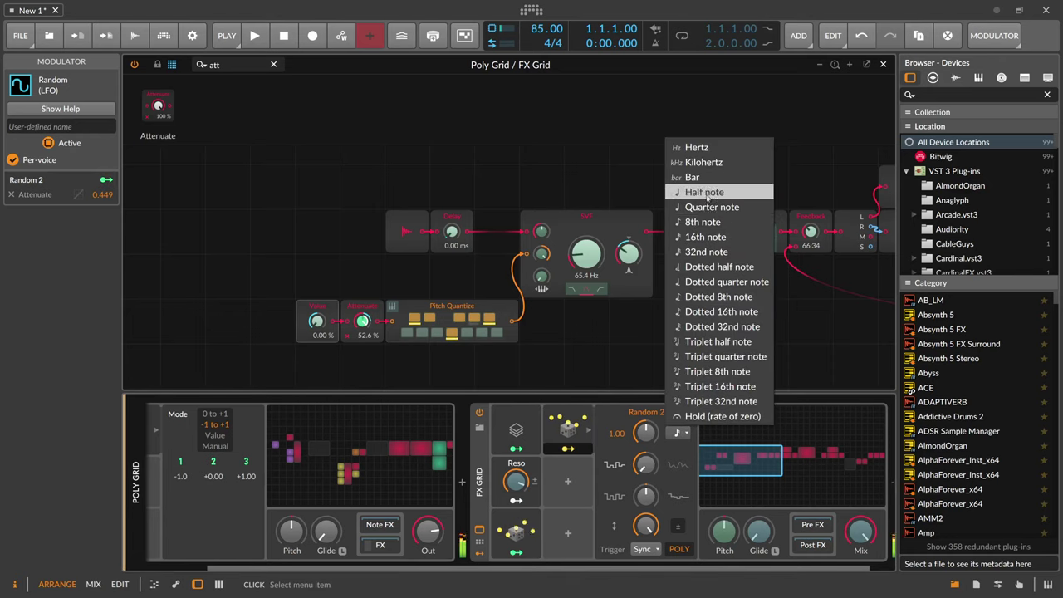
{"action": "left_click", "coordinate": [706, 193]}
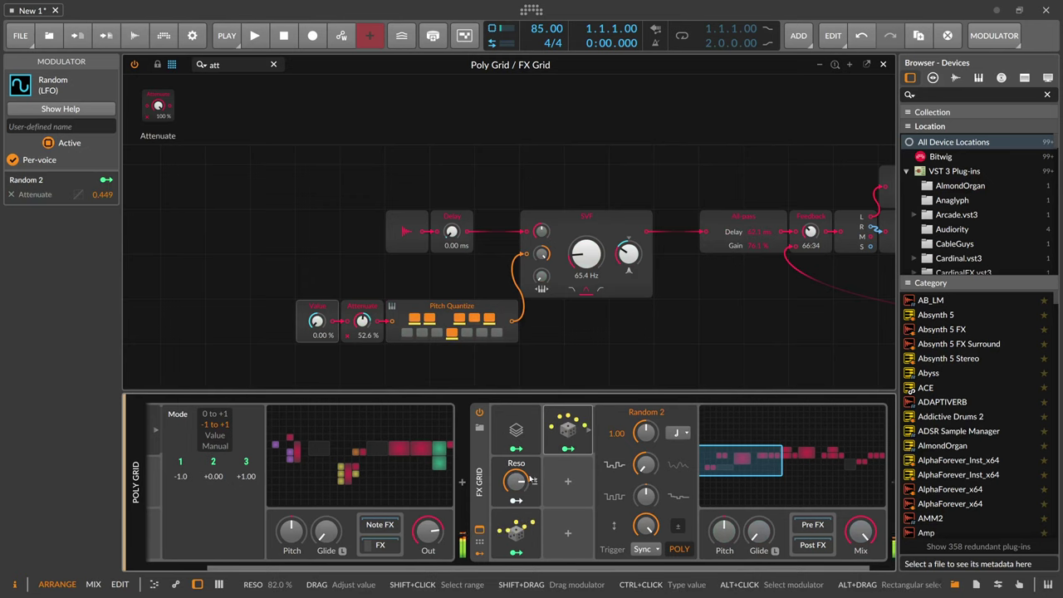
- Replace the SVF filter with an XP filter in Band-pass 4 mode and raise the Reso macro to 96.6 %
{"action": "left_click_drag", "start_coordinate": [532, 480], "coordinate": [531, 470]}
{"action": "left_click", "coordinate": [607, 232]}
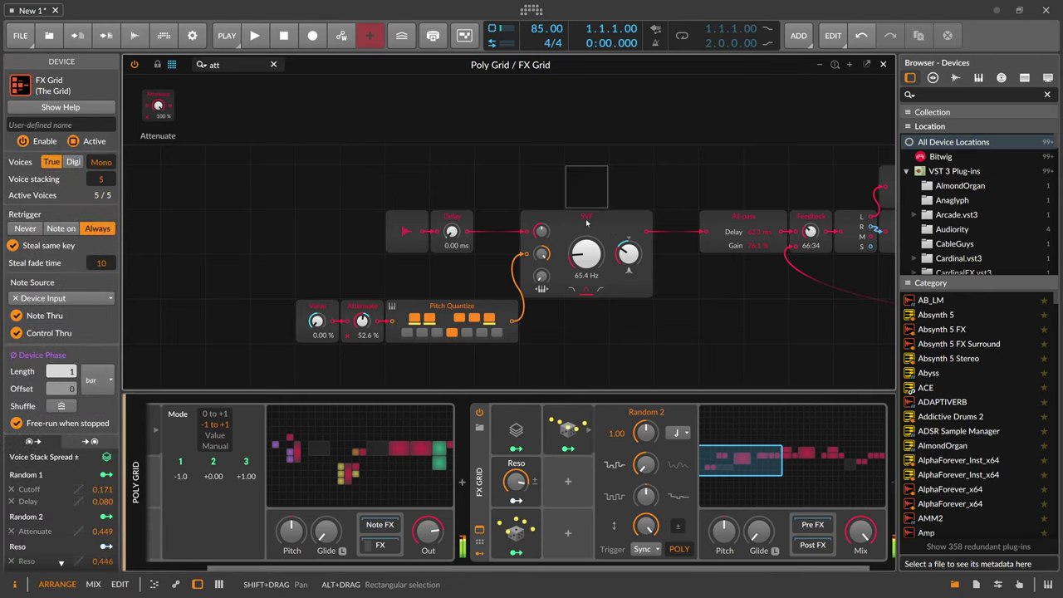
{"action": "right_click", "coordinate": [591, 228]}
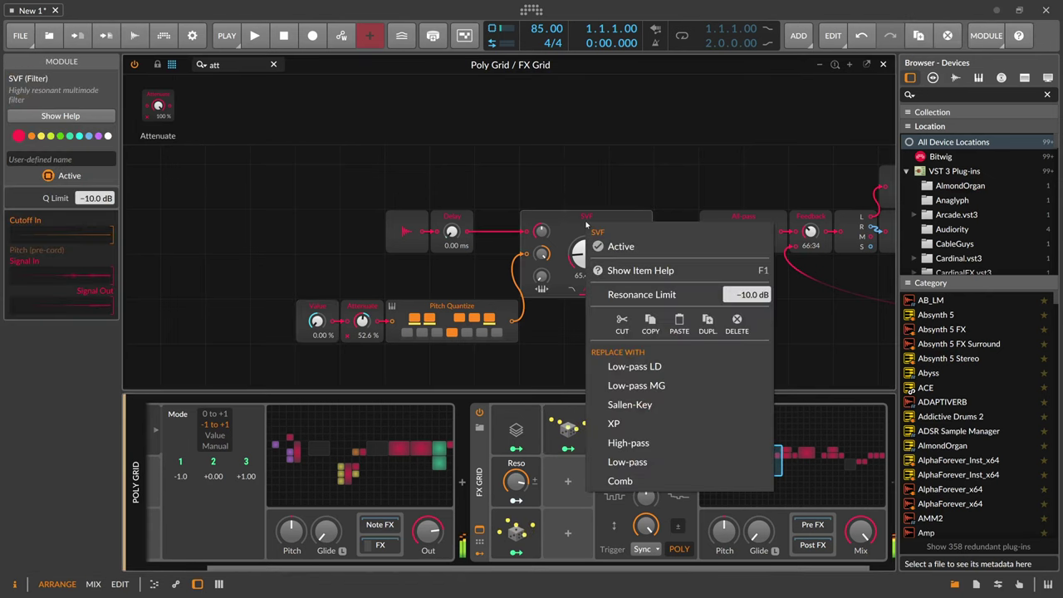
{"action": "left_click", "coordinate": [619, 423]}
{"action": "left_click", "coordinate": [591, 288]}
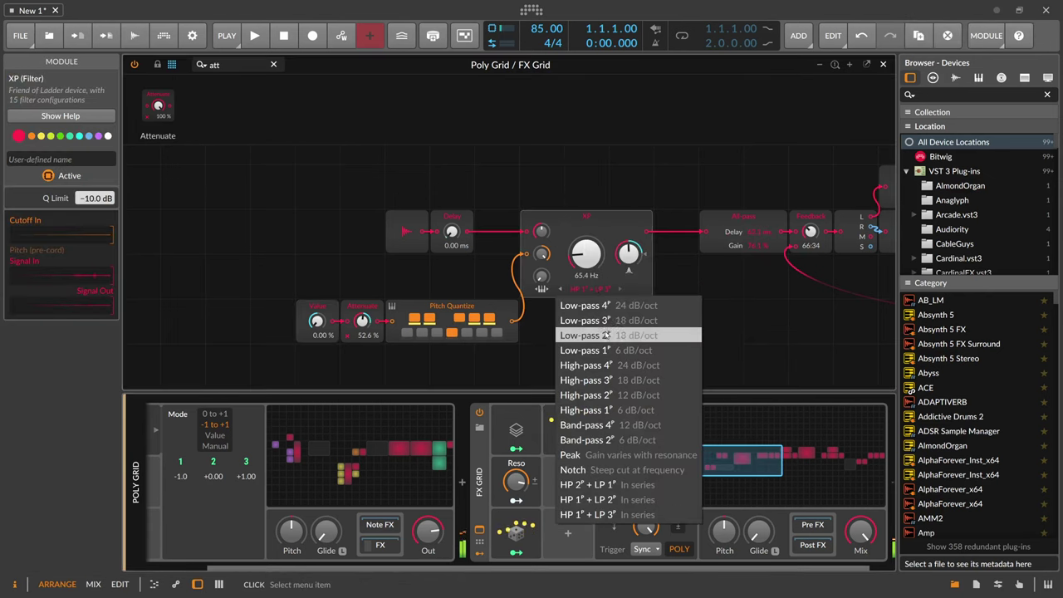
{"action": "left_click", "coordinate": [610, 429]}
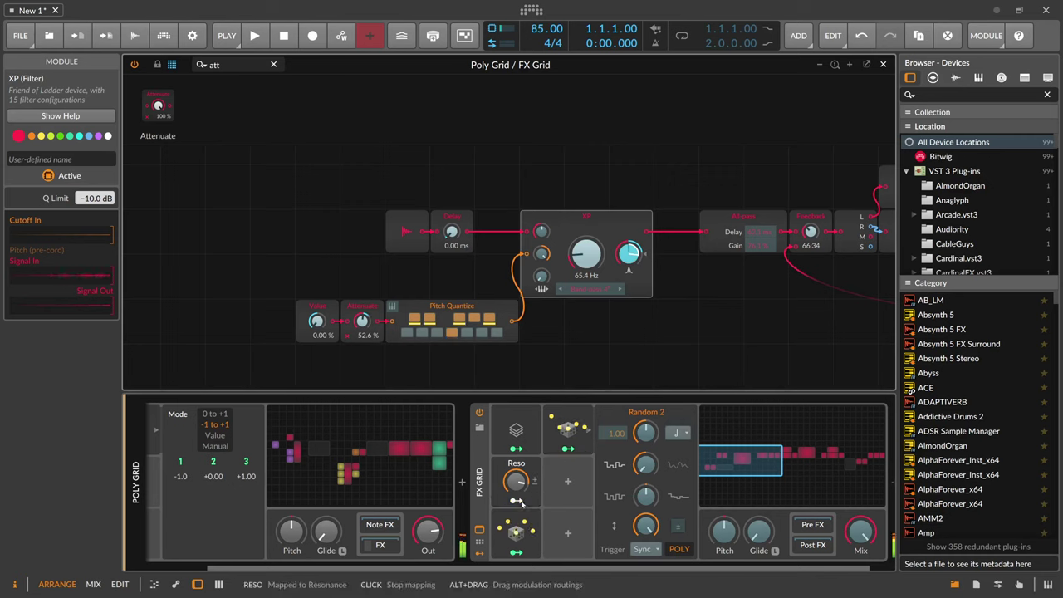
{"action": "mouse_move", "coordinate": [515, 475]}
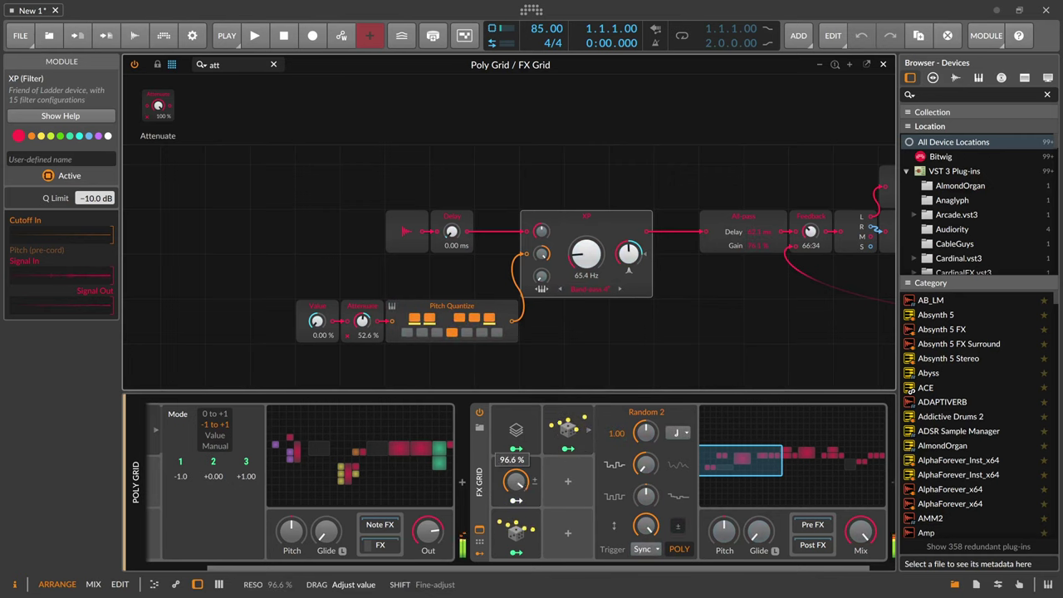
- Insert a Delay-2 device after the FX Grid and adjust its dry/wet mix
{"action": "mouse_move", "coordinate": [861, 532]}
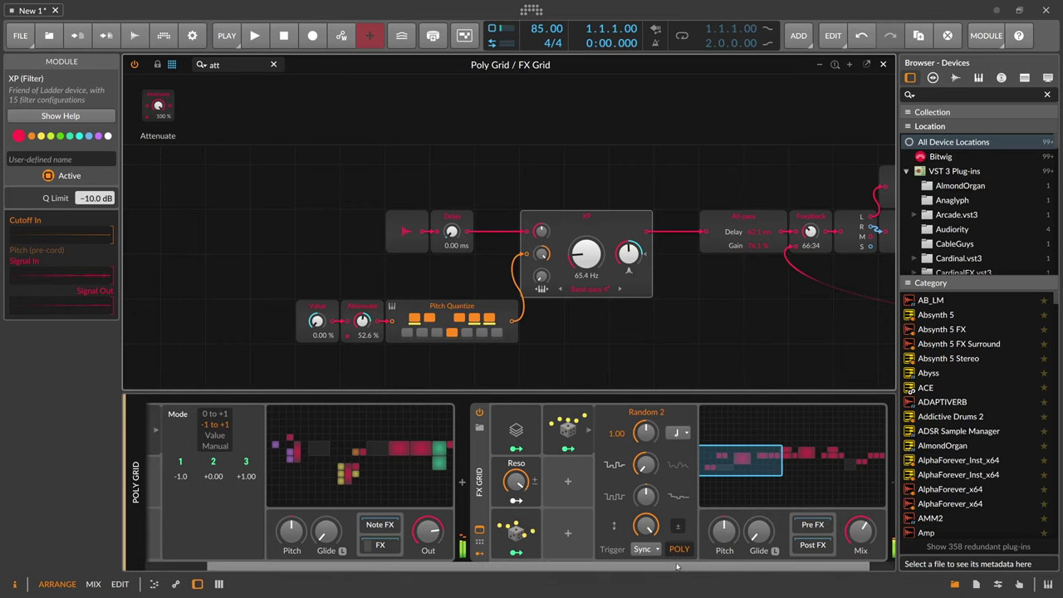
{"action": "left_click", "coordinate": [865, 485]}
{"action": "type", "text": "delay"}
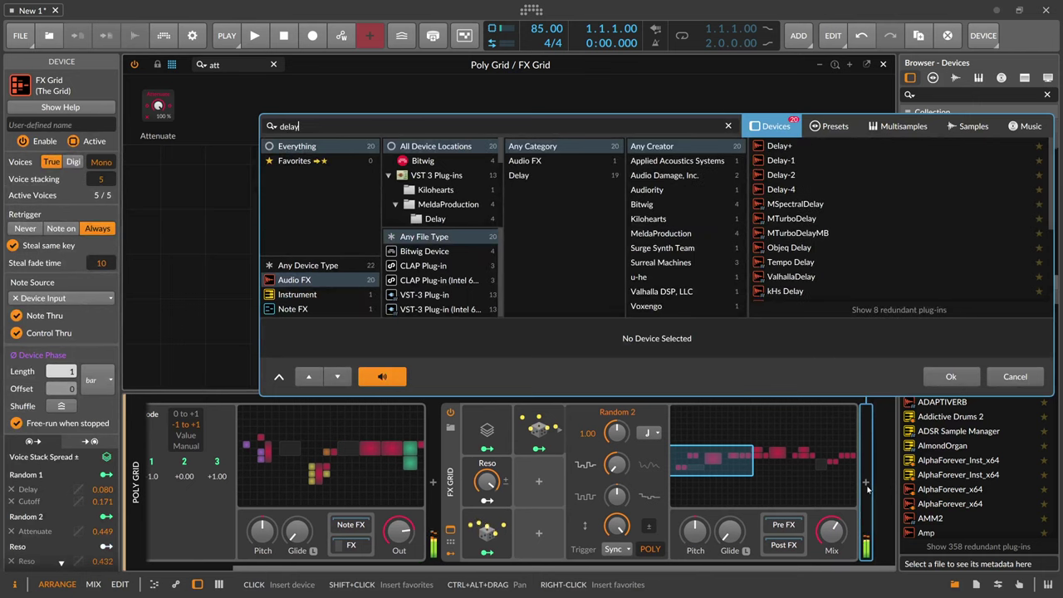
{"action": "key", "text": "Return"}
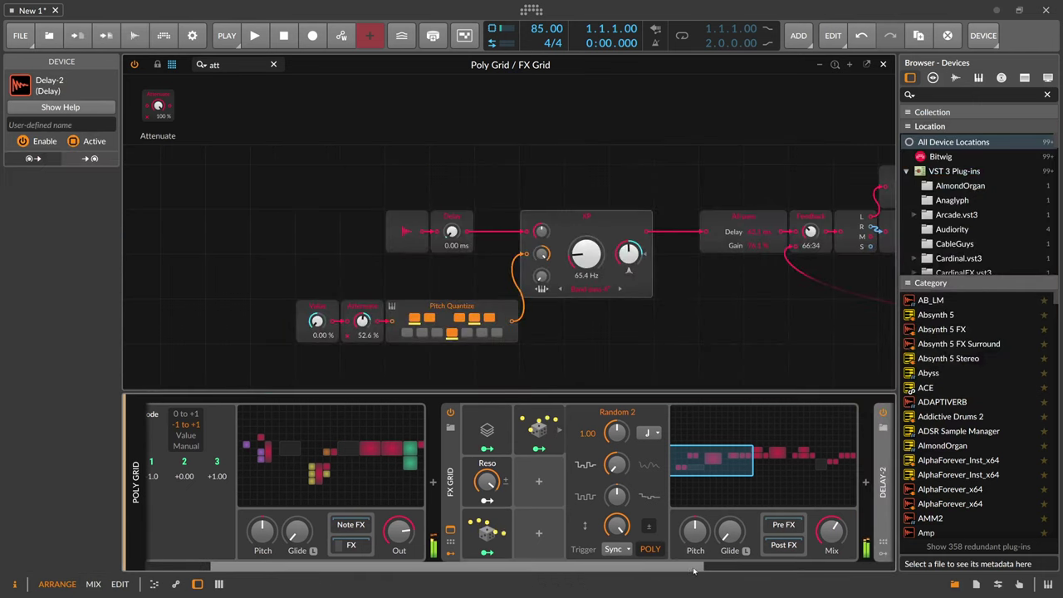
{"action": "left_click_drag", "start_coordinate": [837, 536], "coordinate": [837, 534]}
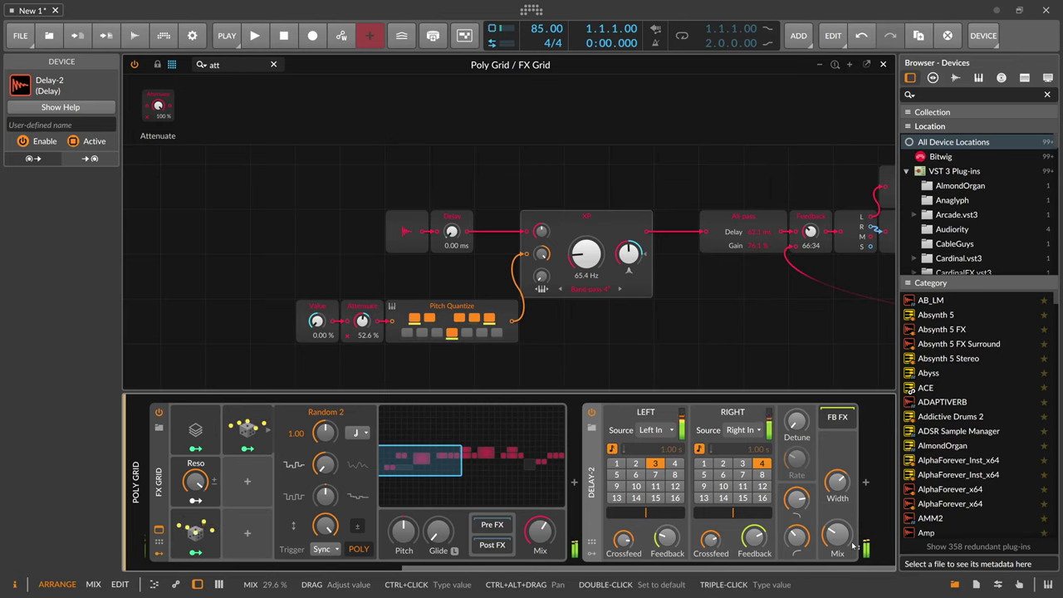
{"action": "left_click_drag", "start_coordinate": [853, 545], "coordinate": [852, 536]}
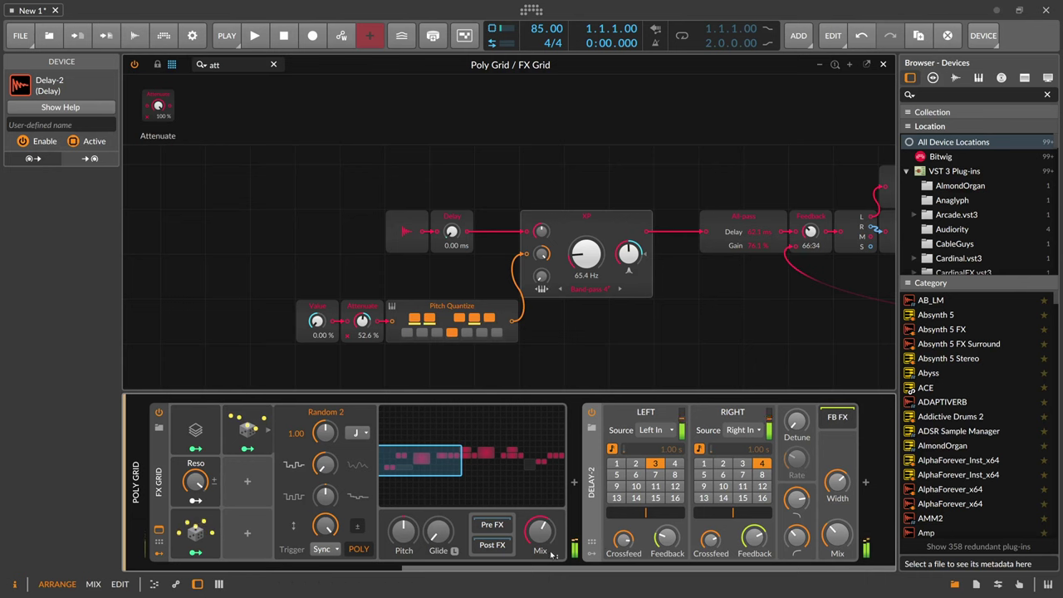
- Open the Poly Grid instrument's patch and set its device phase length to 4 bars
{"action": "left_click_drag", "start_coordinate": [528, 567], "coordinate": [270, 562]}
{"action": "left_click", "coordinate": [440, 469]}
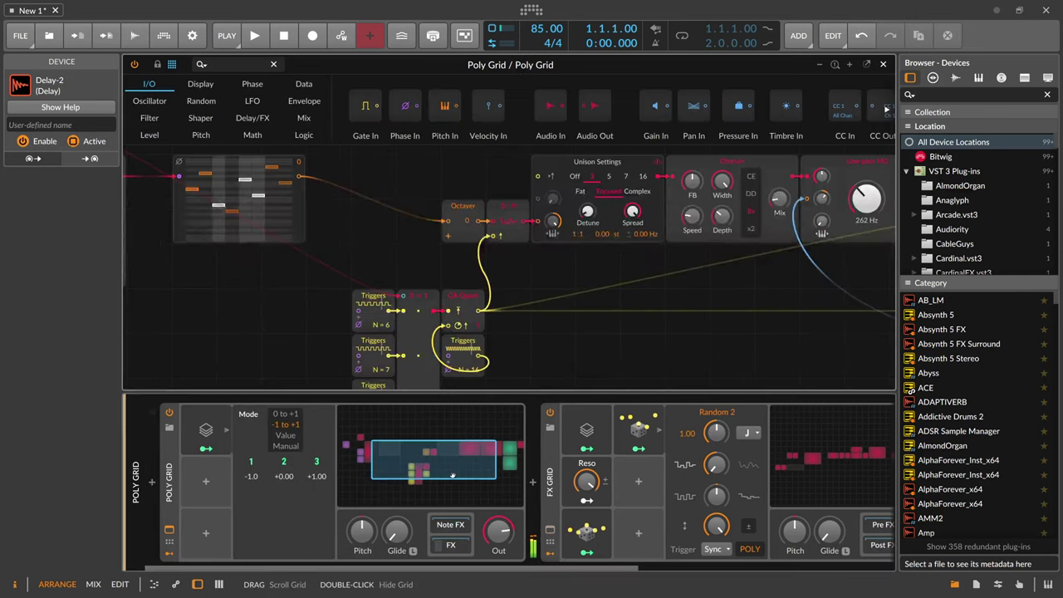
{"action": "scroll", "coordinate": [564, 297], "scroll_direction": "down", "scroll_amount": 1}
{"action": "left_click", "coordinate": [583, 303]}
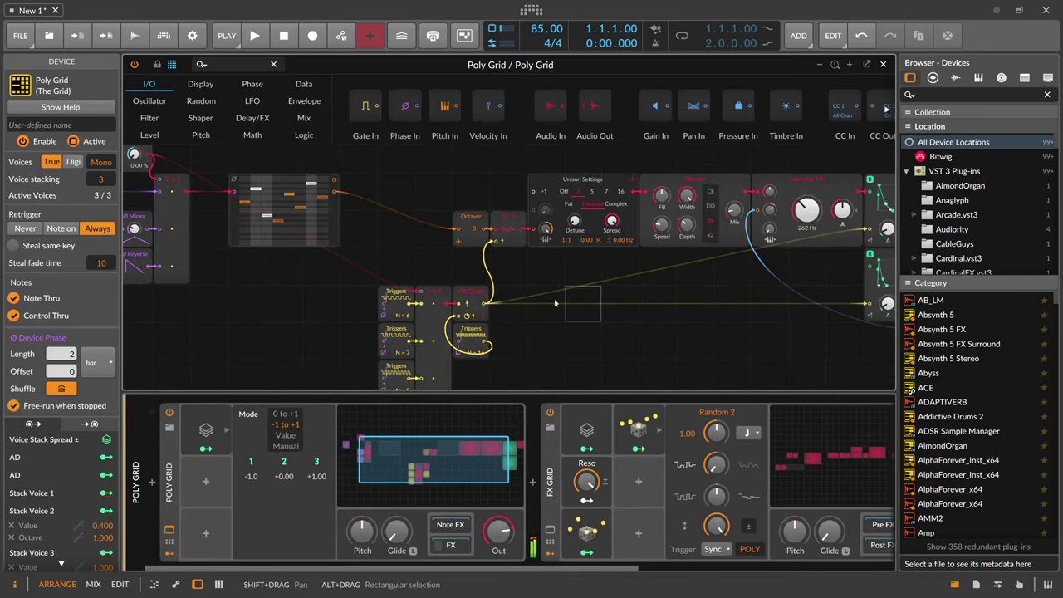
{"action": "scroll", "coordinate": [328, 300], "scroll_direction": "down", "scroll_amount": 1}
{"action": "scroll", "coordinate": [328, 300], "scroll_direction": "down", "scroll_amount": 4}
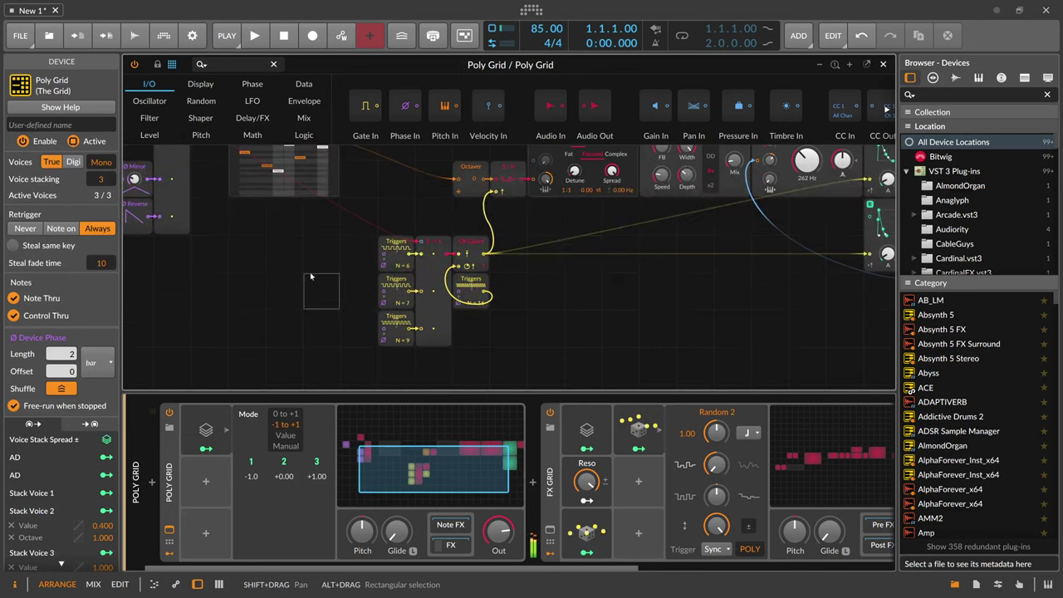
{"action": "scroll", "coordinate": [337, 272], "scroll_direction": "up", "scroll_amount": 3}
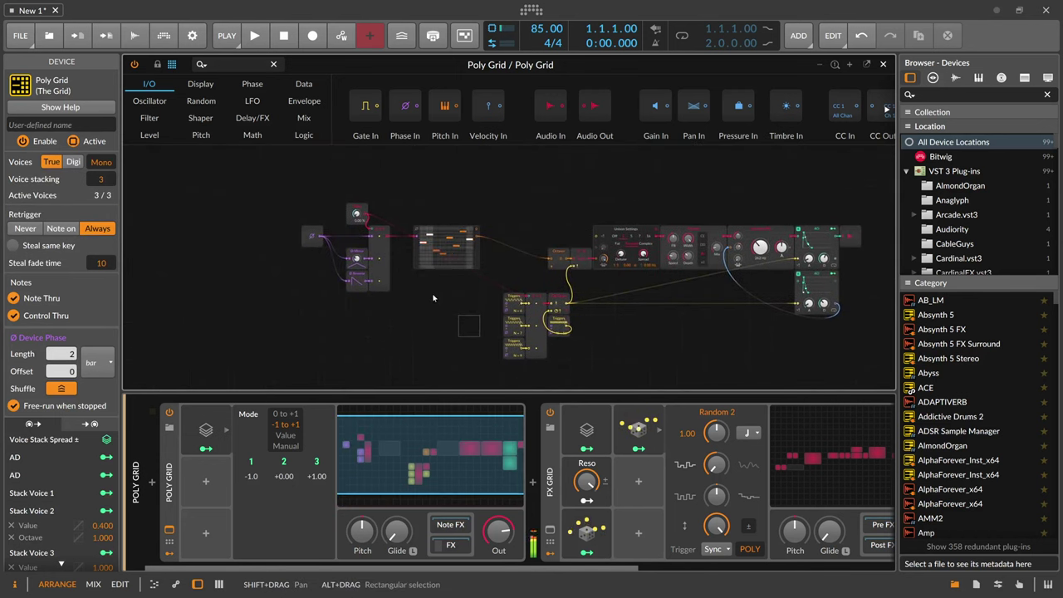
{"action": "left_click", "coordinate": [174, 467]}
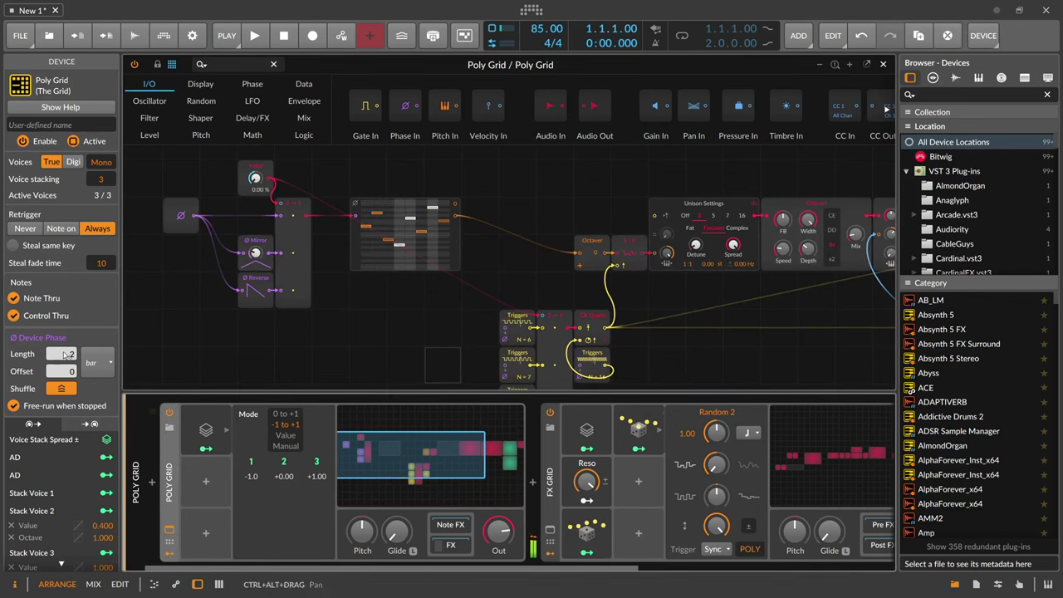
{"action": "left_click_drag", "start_coordinate": [63, 354], "coordinate": [136, 371]}
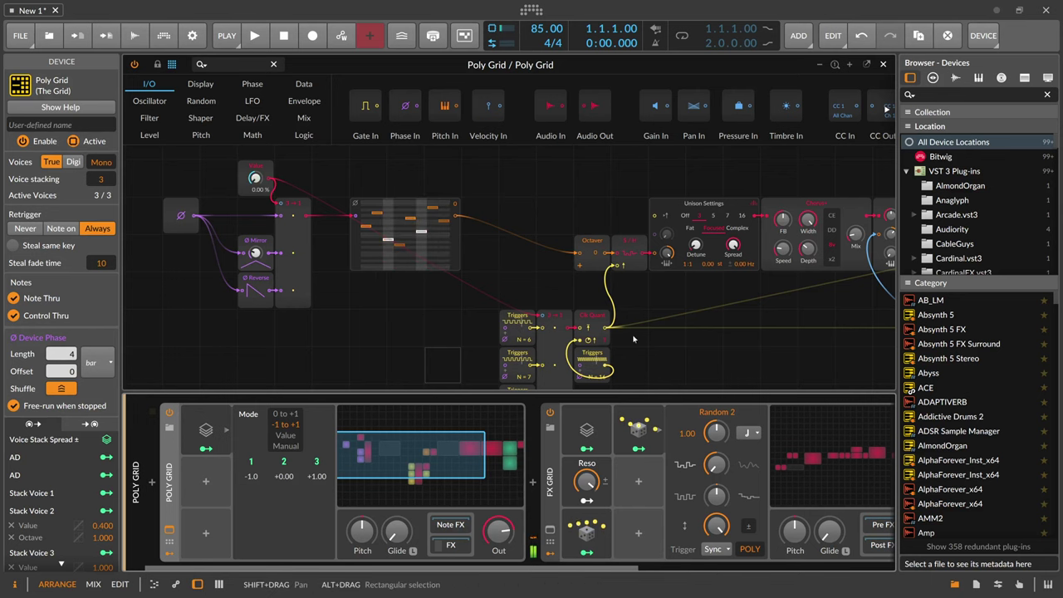
{"action": "left_click_drag", "start_coordinate": [696, 307], "coordinate": [498, 329]}
{"action": "left_click_drag", "start_coordinate": [672, 328], "coordinate": [520, 343]}
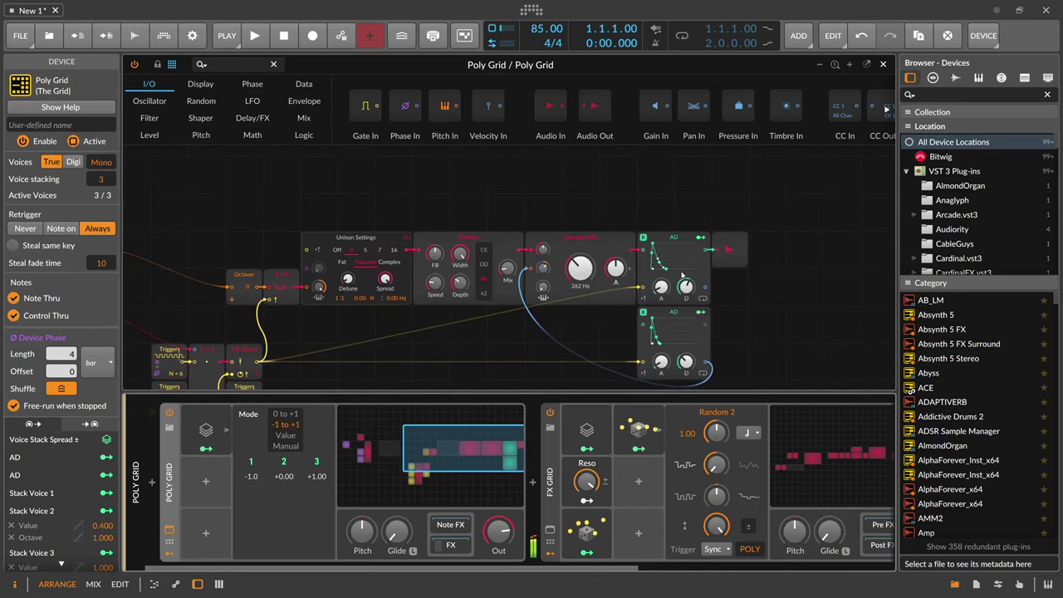
{"action": "left_click_drag", "start_coordinate": [615, 267], "coordinate": [660, 260]}
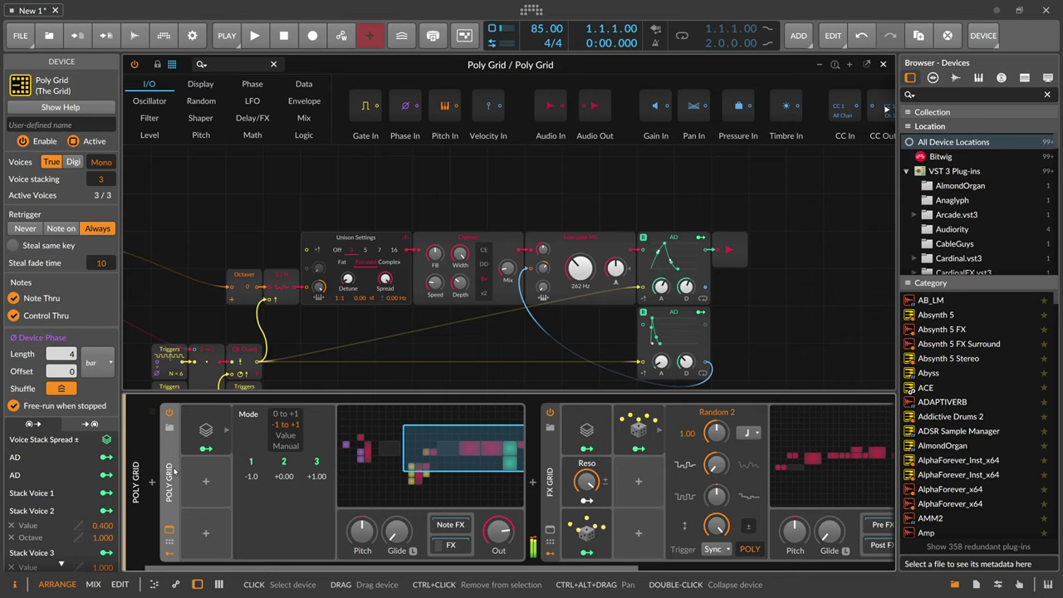
{"action": "left_click_drag", "start_coordinate": [70, 355], "coordinate": [70, 344]}
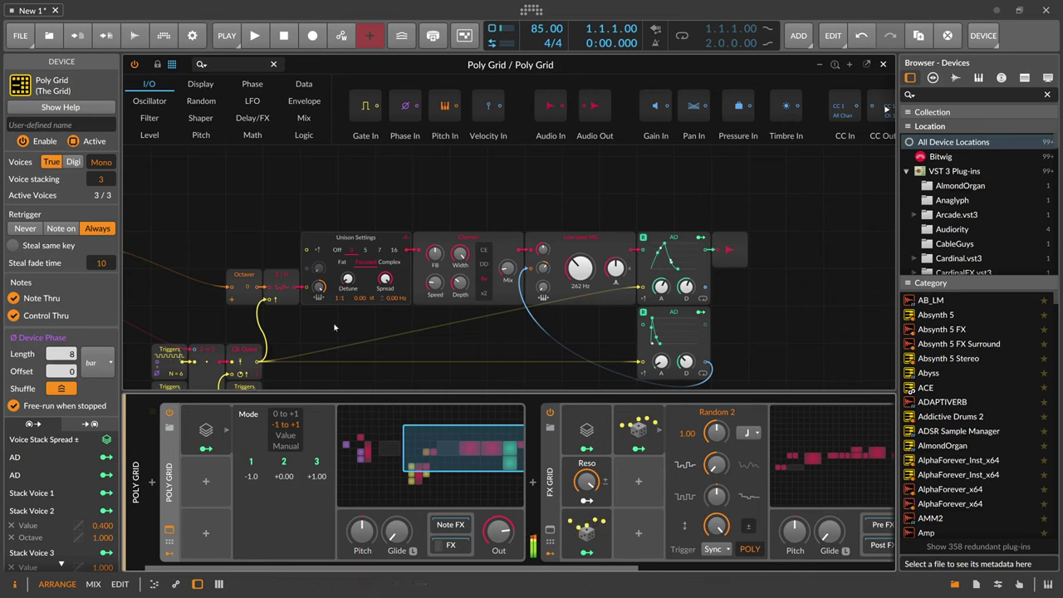
- Raise the lower AD envelope's attack to about 2.81 s and set the low-pass filter's cutoff modulation amount to about 16.46 st
{"action": "left_click_drag", "start_coordinate": [660, 362], "coordinate": [660, 361]}
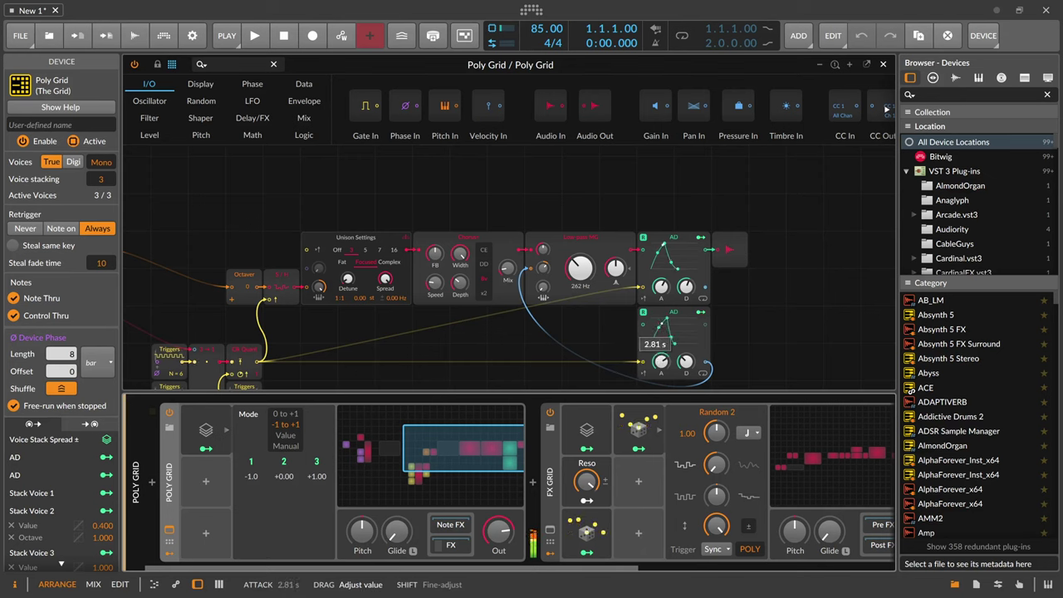
{"action": "left_click_drag", "start_coordinate": [660, 360], "coordinate": [661, 360]}
{"action": "left_click_drag", "start_coordinate": [544, 269], "coordinate": [543, 266]}
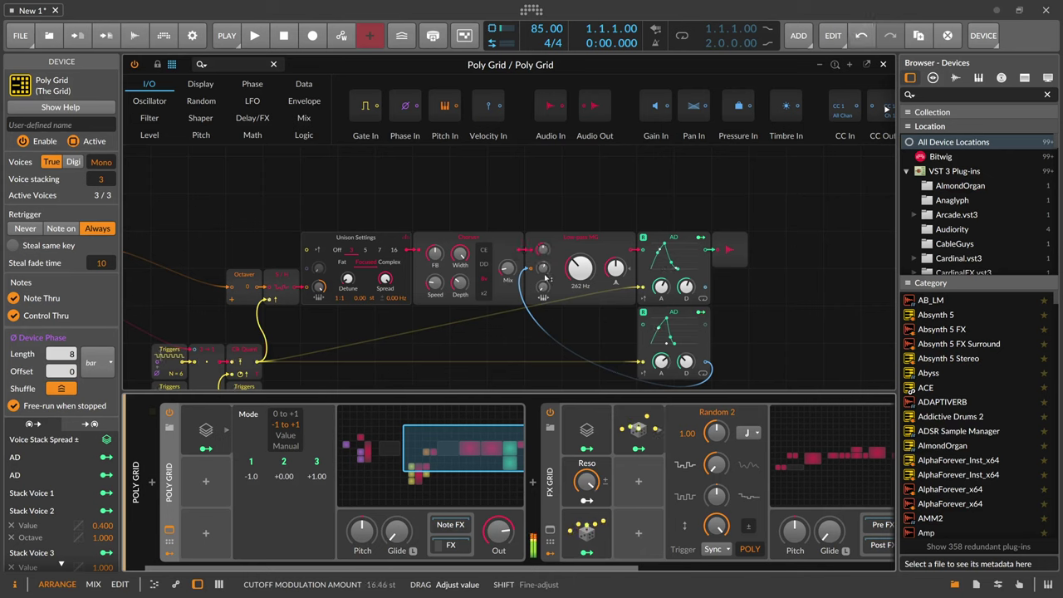
- Shorten the lower AD envelope's attack to a fast onset and readjust the upper AD envelope's attack and decay times
{"action": "left_click_drag", "start_coordinate": [660, 360], "coordinate": [661, 360]}
{"action": "left_click_drag", "start_coordinate": [661, 286], "coordinate": [686, 286]}
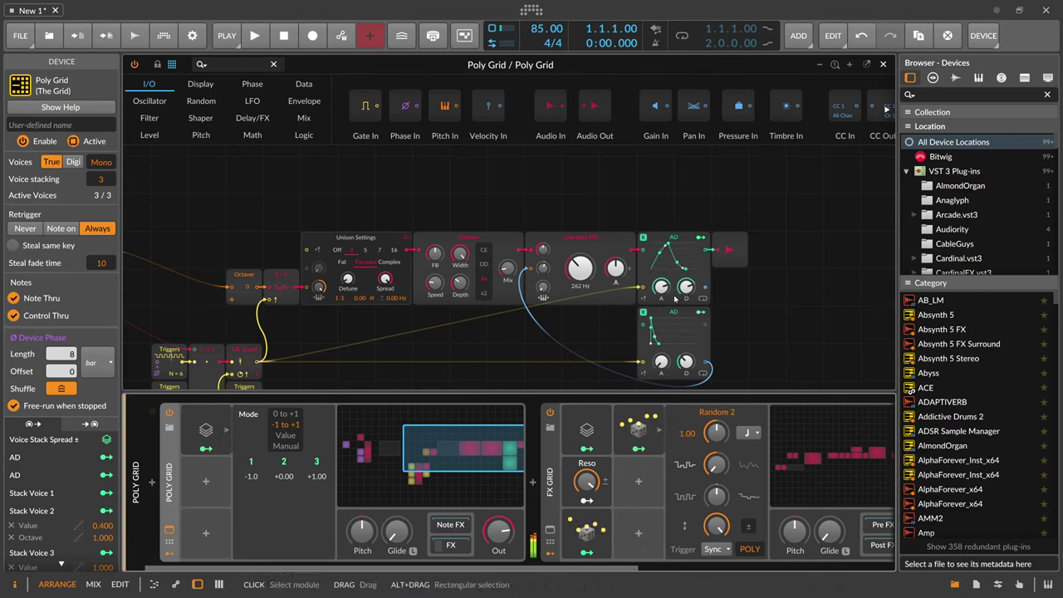
- Add two Dice modules to the Poly Grid patch and trigger both from the clock quantizer's output
{"action": "left_click_drag", "start_coordinate": [662, 362], "coordinate": [661, 362]}
{"action": "scroll", "coordinate": [524, 336], "scroll_direction": "down", "scroll_amount": 3}
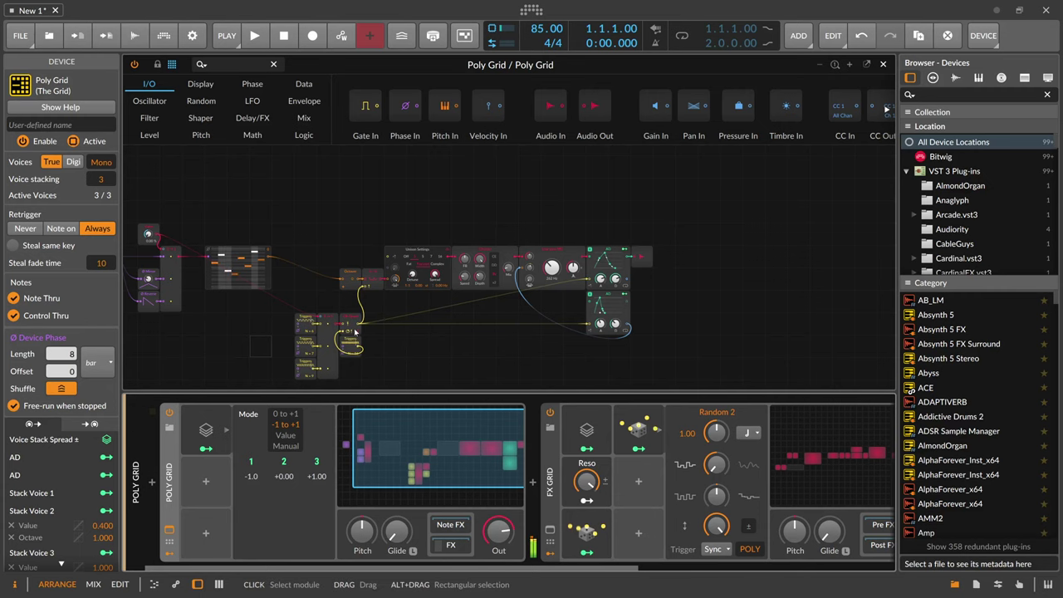
{"action": "left_click", "coordinate": [232, 64]}
{"action": "type", "text": "dice"}
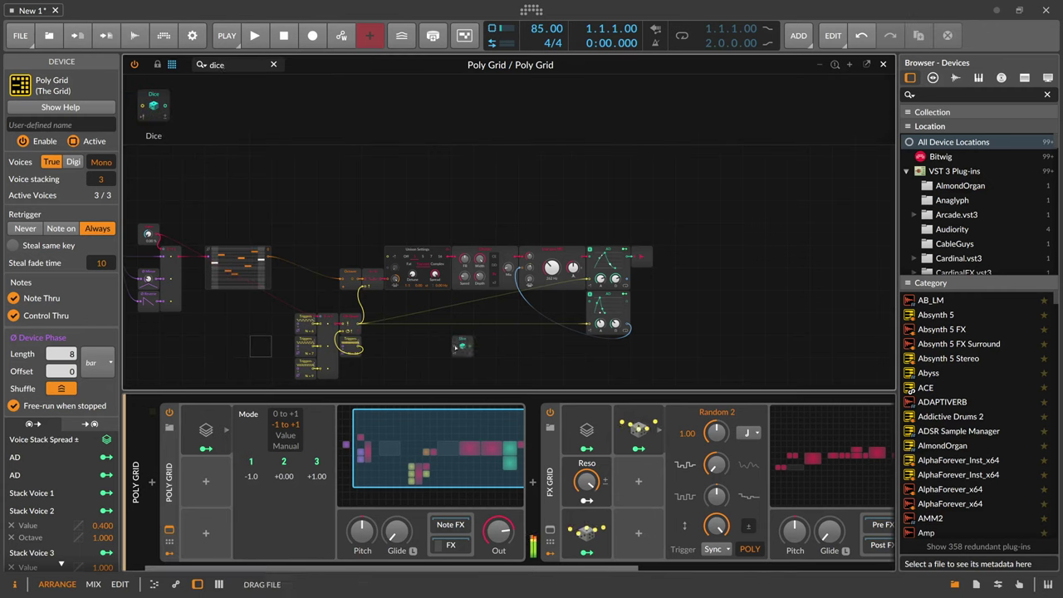
{"action": "left_click_drag", "start_coordinate": [462, 347], "coordinate": [439, 346]}
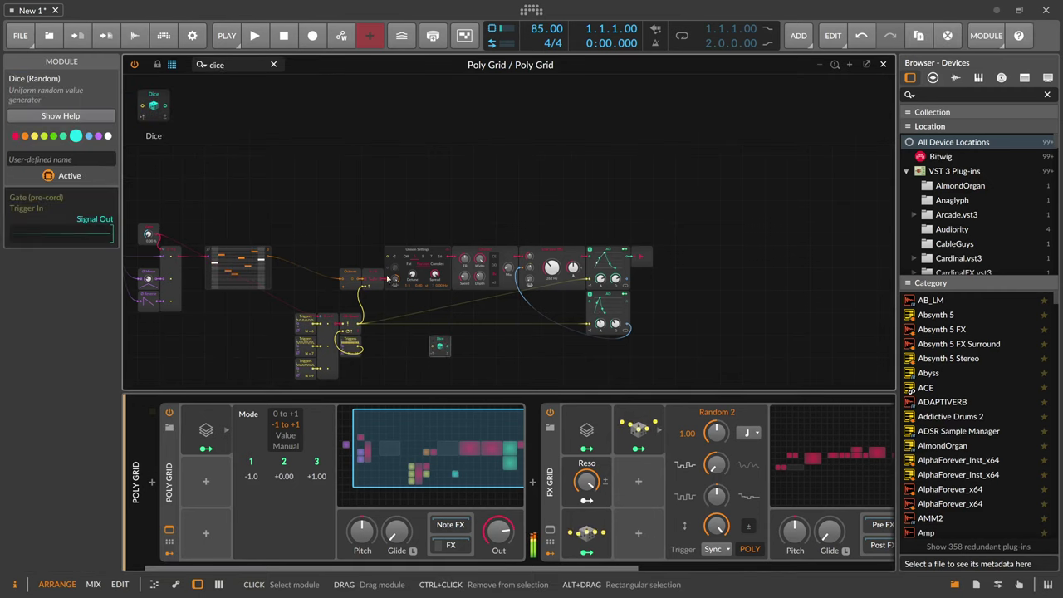
{"action": "scroll", "coordinate": [429, 324], "scroll_direction": "up", "scroll_amount": 4}
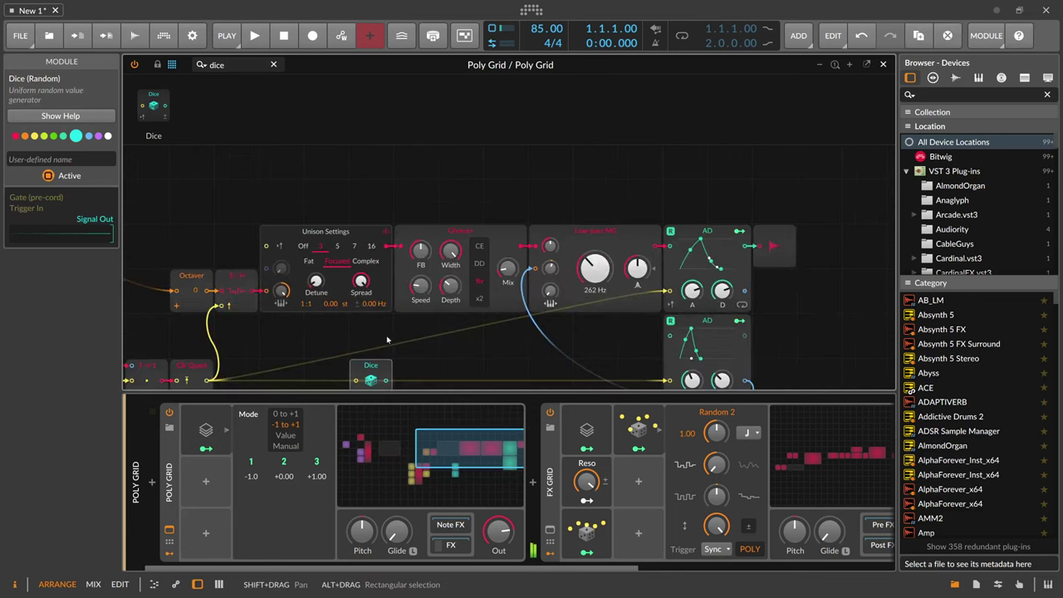
{"action": "left_click_drag", "start_coordinate": [271, 307], "coordinate": [454, 335]}
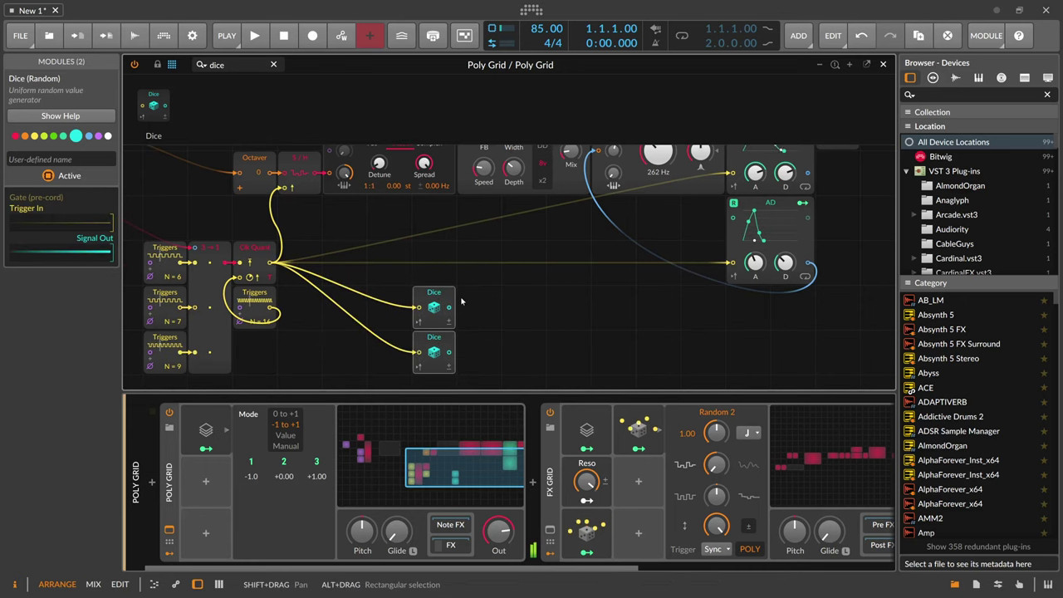
- Attach a Modulator Out module to the output of each of the two Dice modules
{"action": "left_click_drag", "start_coordinate": [236, 65], "coordinate": [117, 59]}
{"action": "type", "text": "mod"}
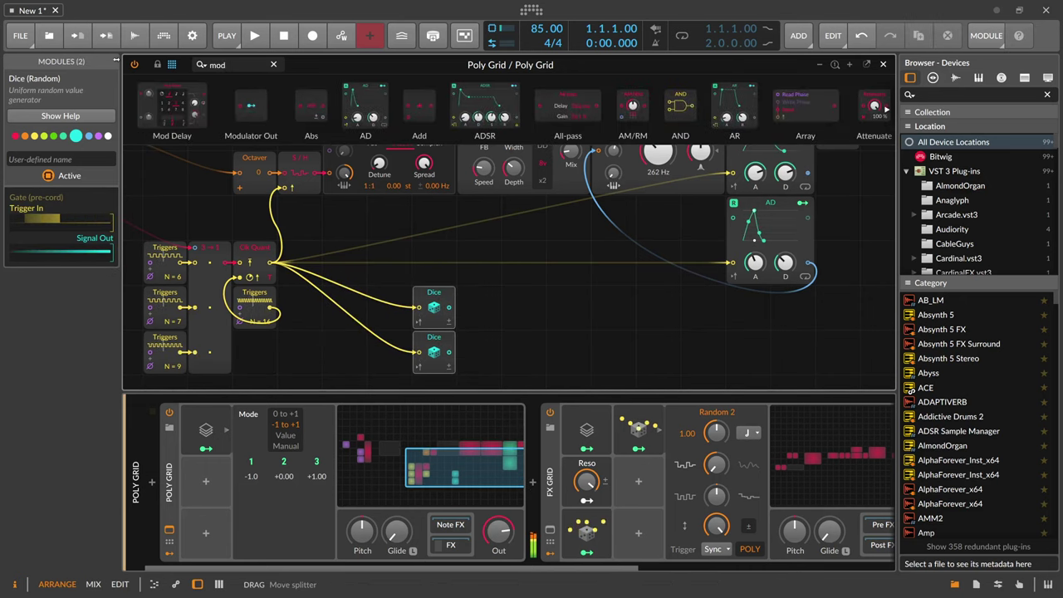
{"action": "left_click_drag", "start_coordinate": [251, 104], "coordinate": [479, 307]}
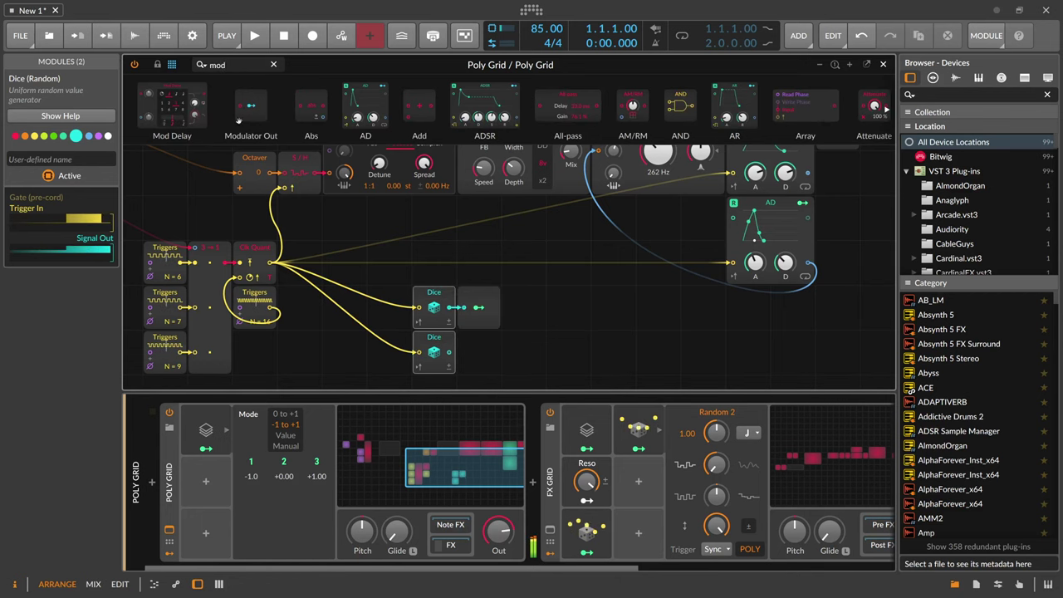
{"action": "left_click_drag", "start_coordinate": [251, 103], "coordinate": [453, 352]}
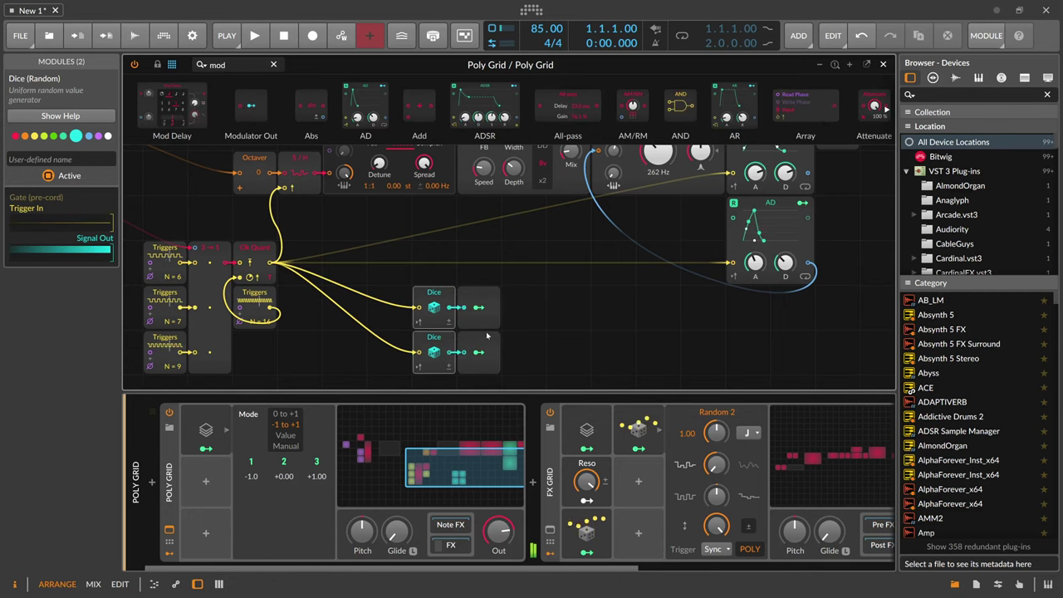
- Map the two Dice modulator outputs to the upper AD envelope's attack and decay times
{"action": "left_click", "coordinate": [479, 307]}
{"action": "left_click", "coordinate": [478, 307]}
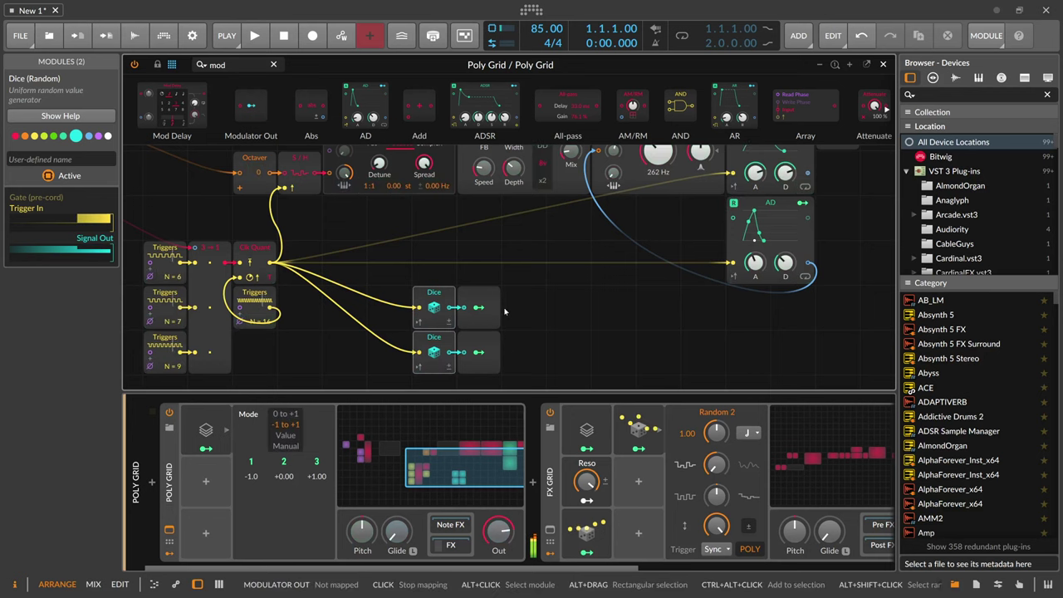
{"action": "scroll", "coordinate": [754, 218], "scroll_direction": "up", "scroll_amount": 1}
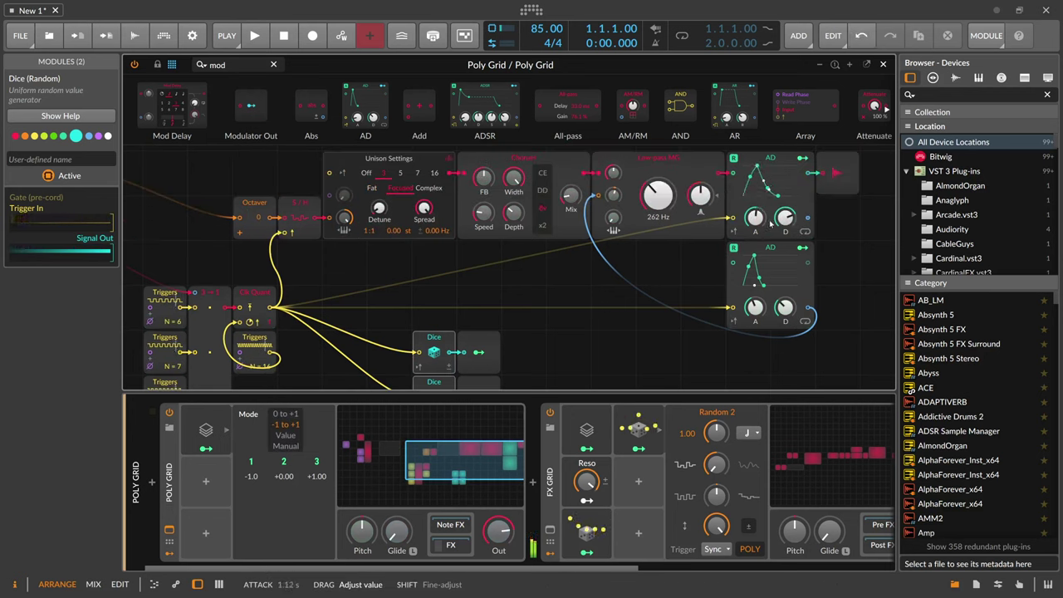
{"action": "mouse_move", "coordinate": [785, 218]}
{"action": "left_mouse_down"}
{"action": "mouse_move", "coordinate": [785, 238]}
{"action": "mouse_move", "coordinate": [785, 219]}
{"action": "mouse_move", "coordinate": [755, 220]}
{"action": "mouse_move", "coordinate": [785, 213]}
{"action": "left_mouse_up"}
{"action": "left_click", "coordinate": [478, 353]}
- Try to map the same two Dice modulator outputs to the lower AD envelope's attack and decay times
{"action": "scroll", "coordinate": [548, 320], "scroll_direction": "down", "scroll_amount": 2}
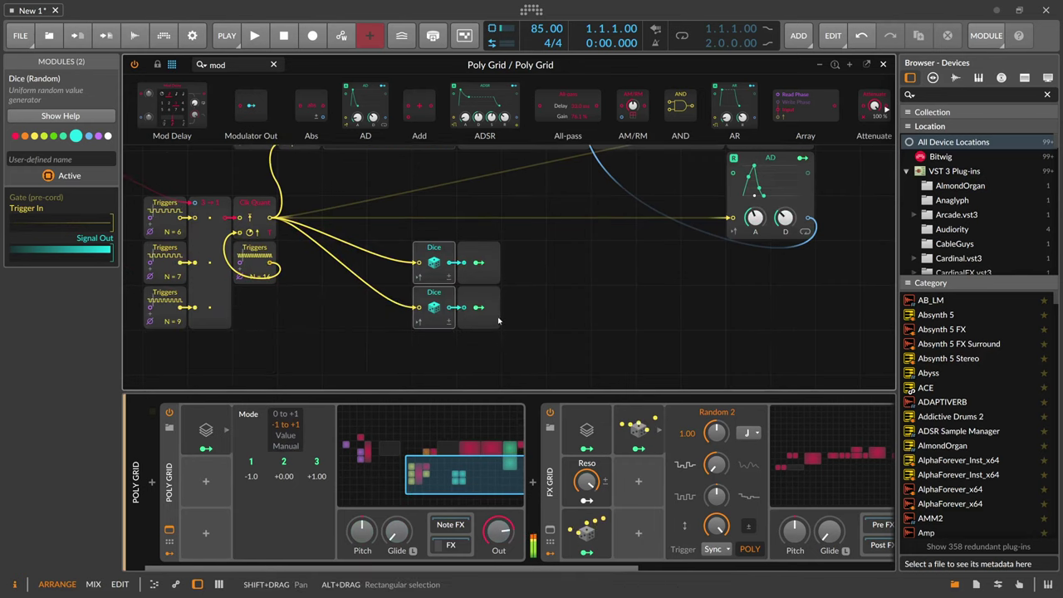
{"action": "left_click_drag", "start_coordinate": [755, 262], "coordinate": [789, 259]}
{"action": "left_click", "coordinate": [478, 307]}
{"action": "left_click", "coordinate": [479, 352]}
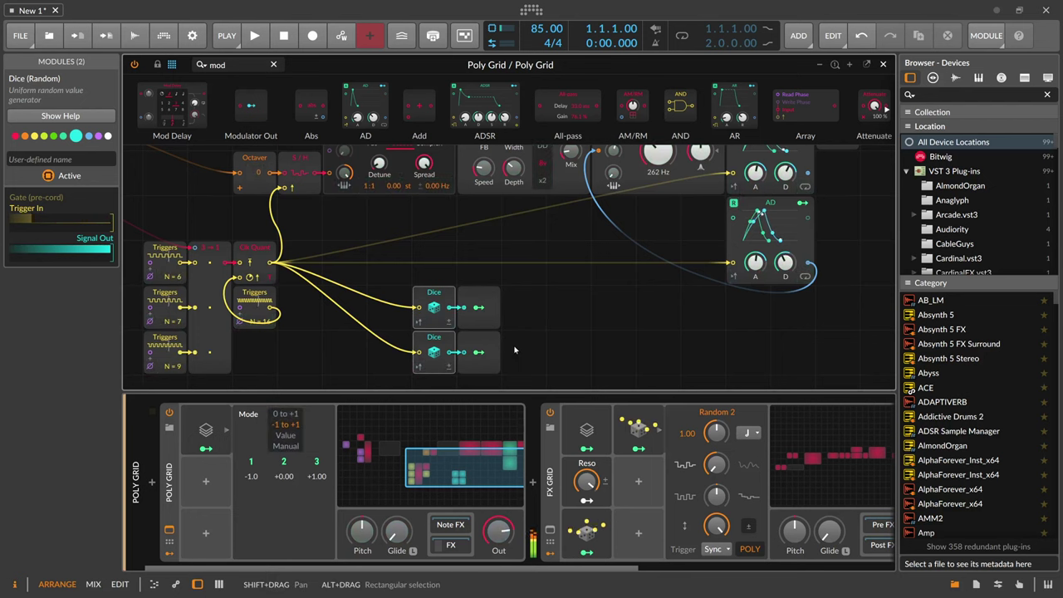
{"action": "left_click", "coordinate": [478, 308]}
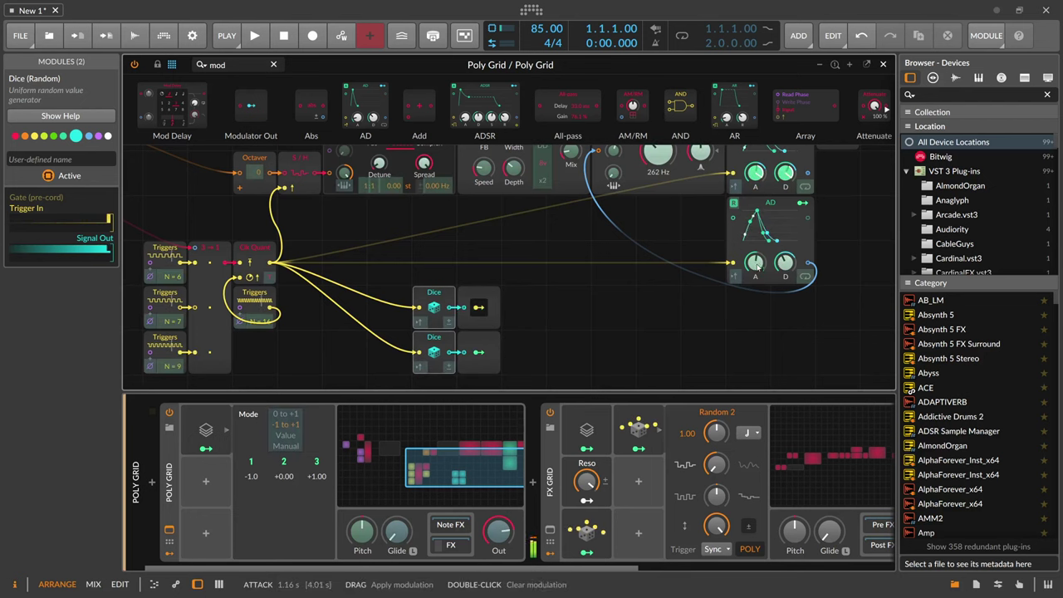
{"action": "left_click", "coordinate": [478, 352]}
- Duplicate both Dice and Modulator Out pairs and map the copies to the lower AD envelope's attack and decay
{"action": "left_click_drag", "start_coordinate": [537, 363], "coordinate": [430, 291]}
{"action": "key", "text": "ctrl+d"}
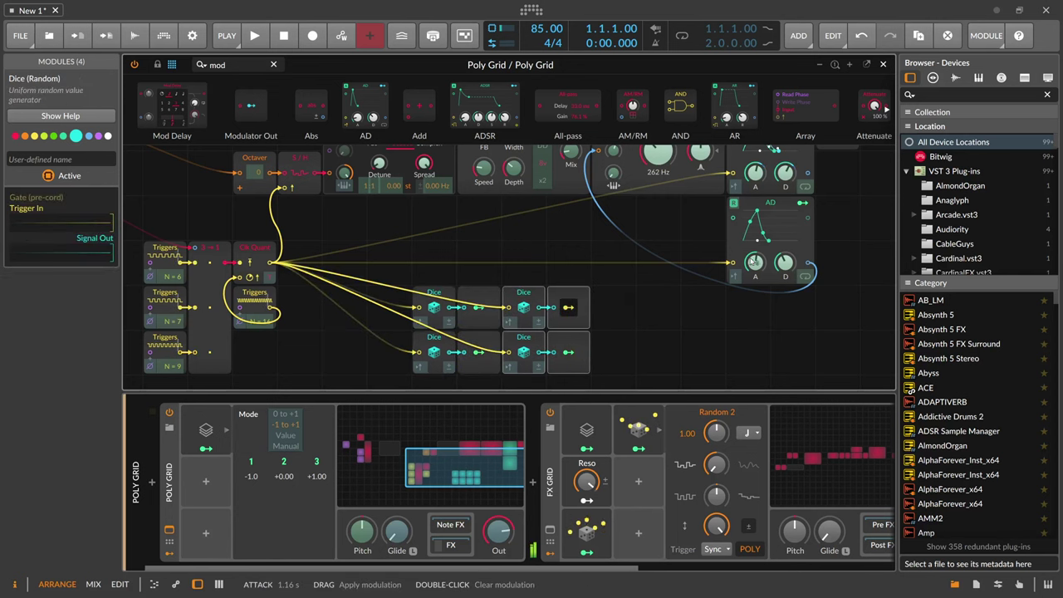
{"action": "left_click_drag", "start_coordinate": [756, 263], "coordinate": [785, 257]}
{"action": "left_click", "coordinate": [568, 352]}
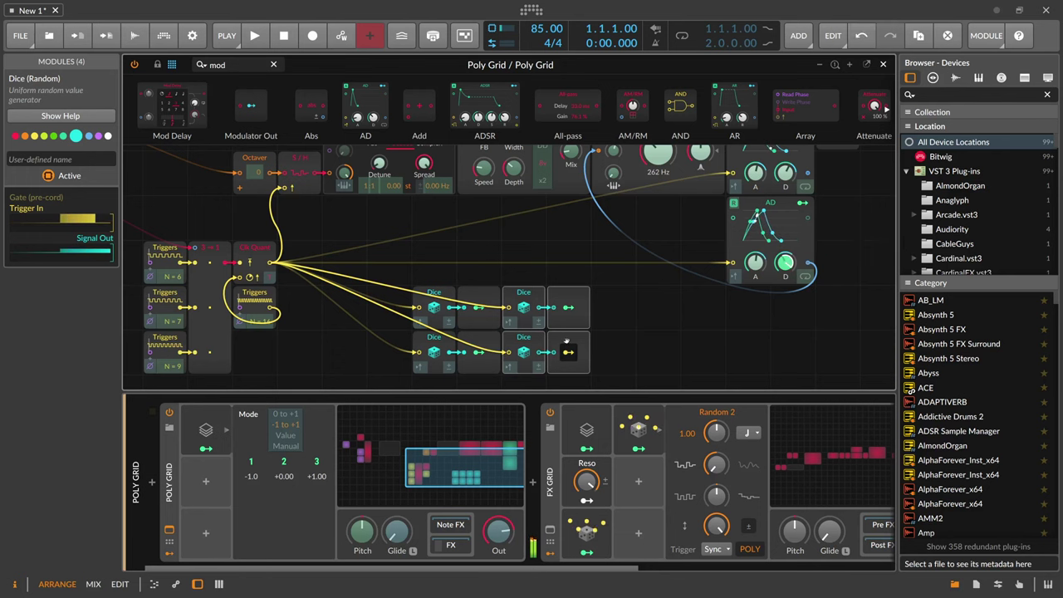
- Shift the Octaver and sample-and-hold modules toward the pitch quantizer and insert a Transpose module after the sample-and-hold
{"action": "scroll", "coordinate": [620, 341], "scroll_direction": "up", "scroll_amount": 3}
{"action": "scroll", "coordinate": [621, 340], "scroll_direction": "down", "scroll_amount": 2}
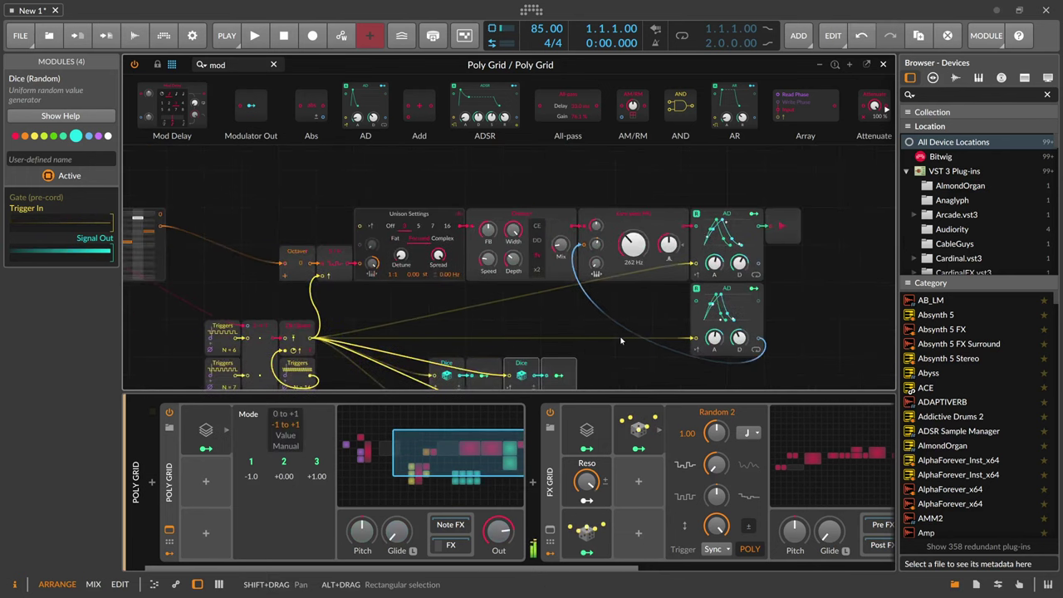
{"action": "left_click_drag", "start_coordinate": [635, 324], "coordinate": [715, 297]}
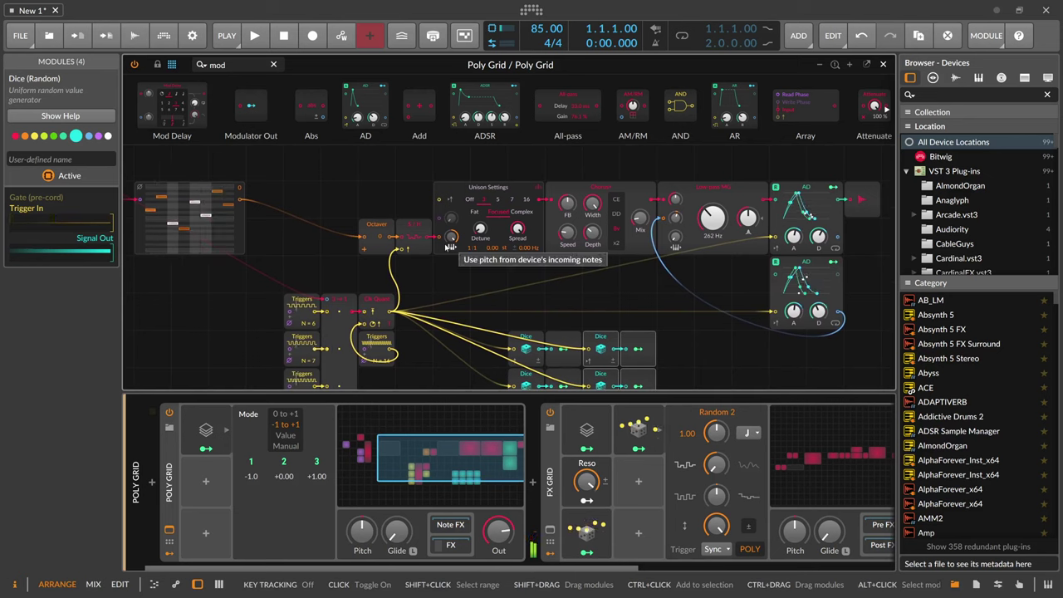
{"action": "left_click_drag", "start_coordinate": [431, 265], "coordinate": [296, 224]}
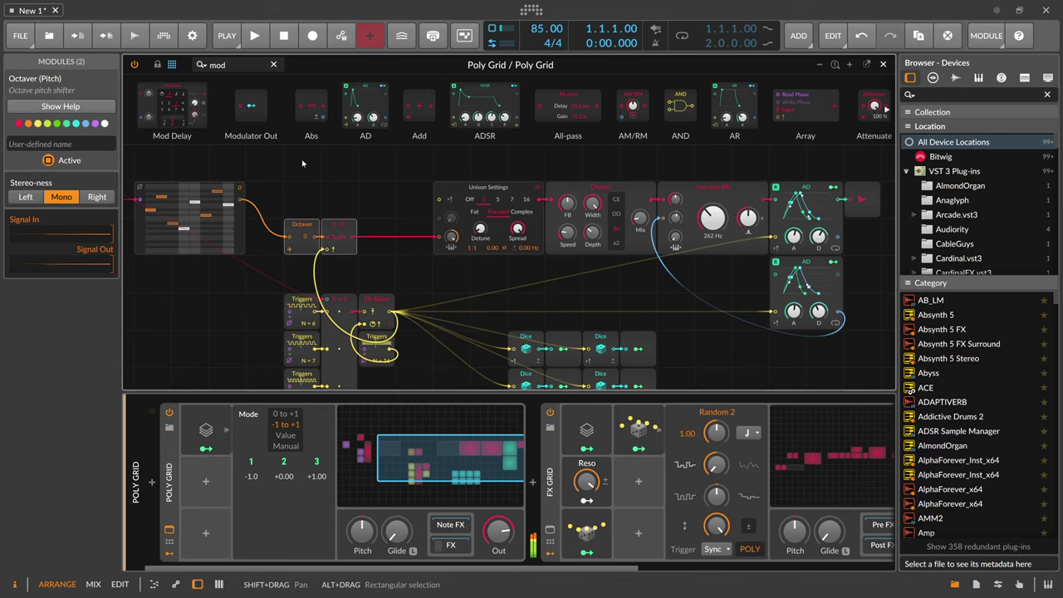
{"action": "left_click", "coordinate": [242, 65]}
{"action": "key", "text": "BackSpace"}
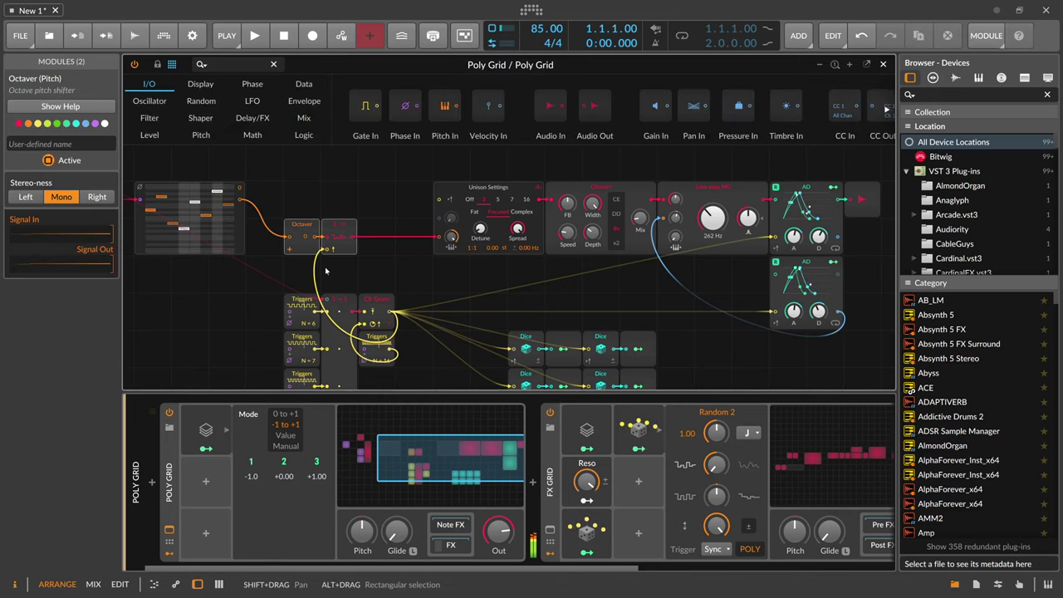
{"action": "type", "text": "tran"}
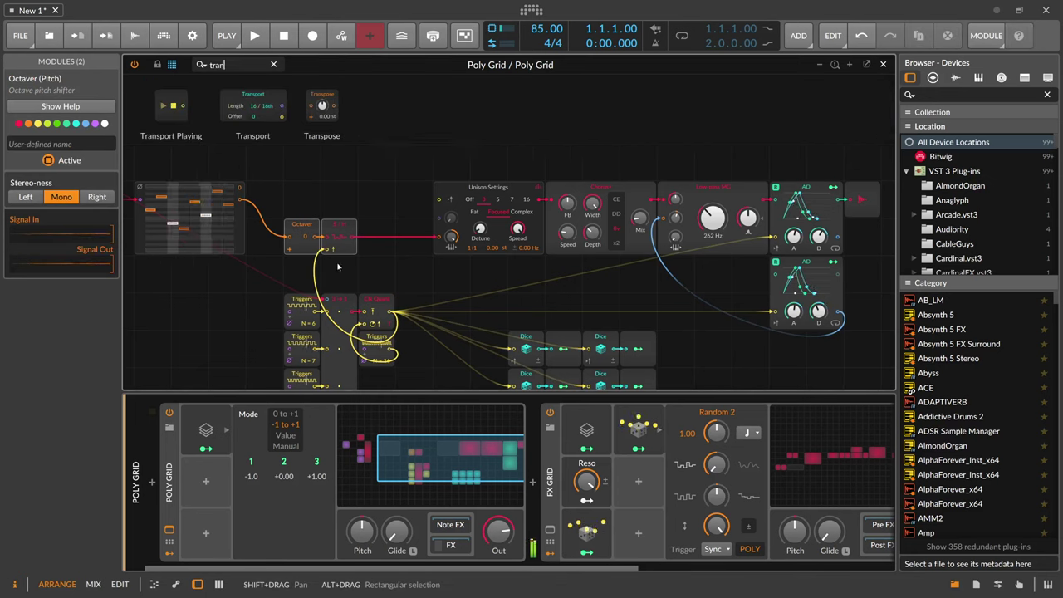
{"action": "left_click_drag", "start_coordinate": [322, 105], "coordinate": [379, 238]}
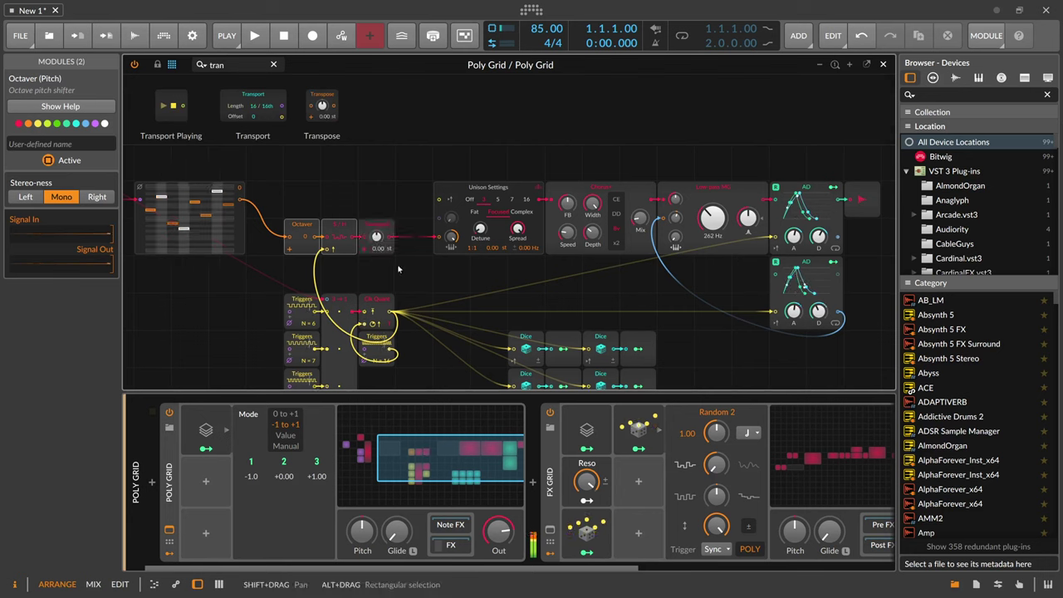
- Add a Random modulator to the Poly Grid device and show its detail settings
{"action": "left_click", "coordinate": [206, 481]}
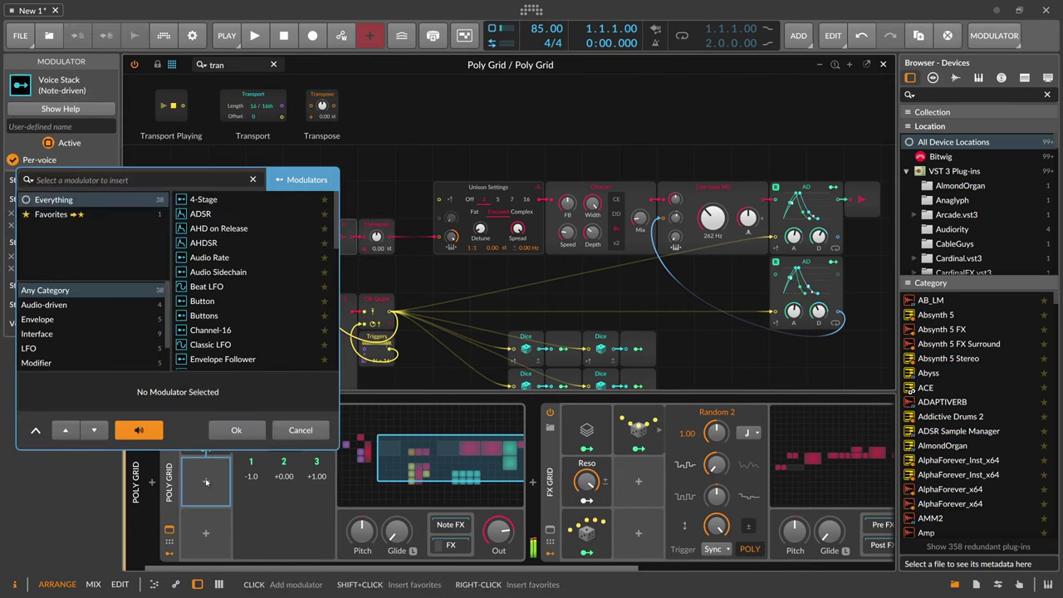
{"action": "type", "text": "ra"}
{"action": "key", "text": "Down"}
{"action": "key", "text": "Return"}
{"action": "left_click", "coordinate": [222, 490]}
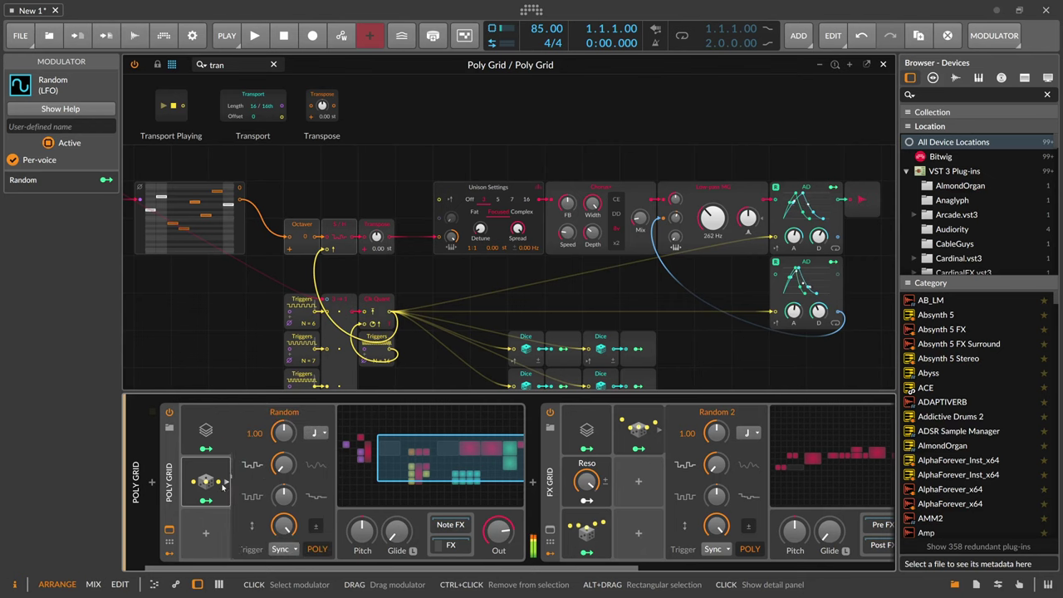
- Set the Random modulator's trigger mode to Free and its timebase to quarter note
{"action": "left_click", "coordinate": [316, 432]}
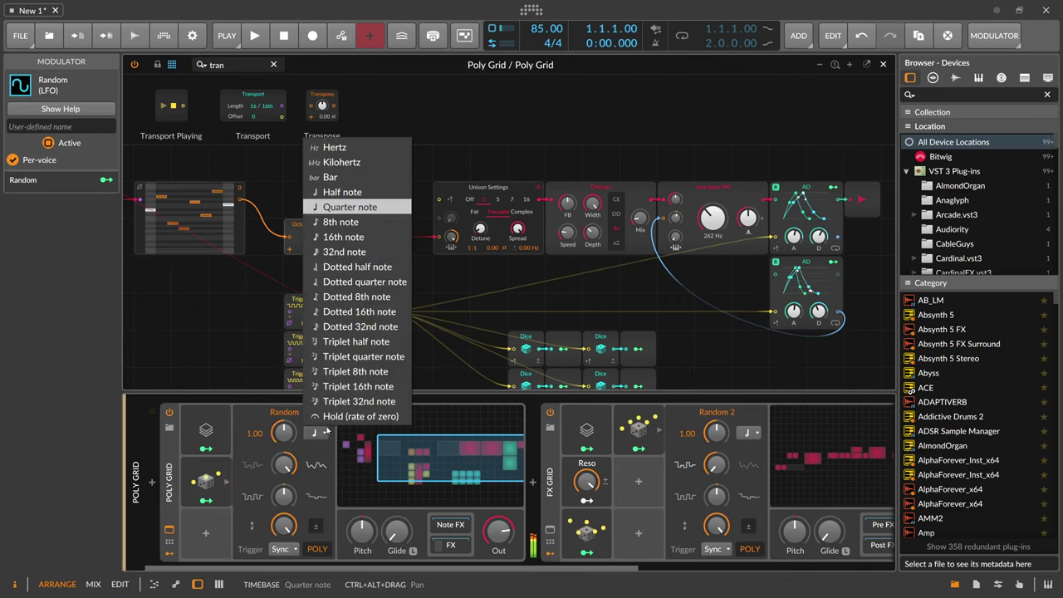
{"action": "left_click", "coordinate": [340, 237]}
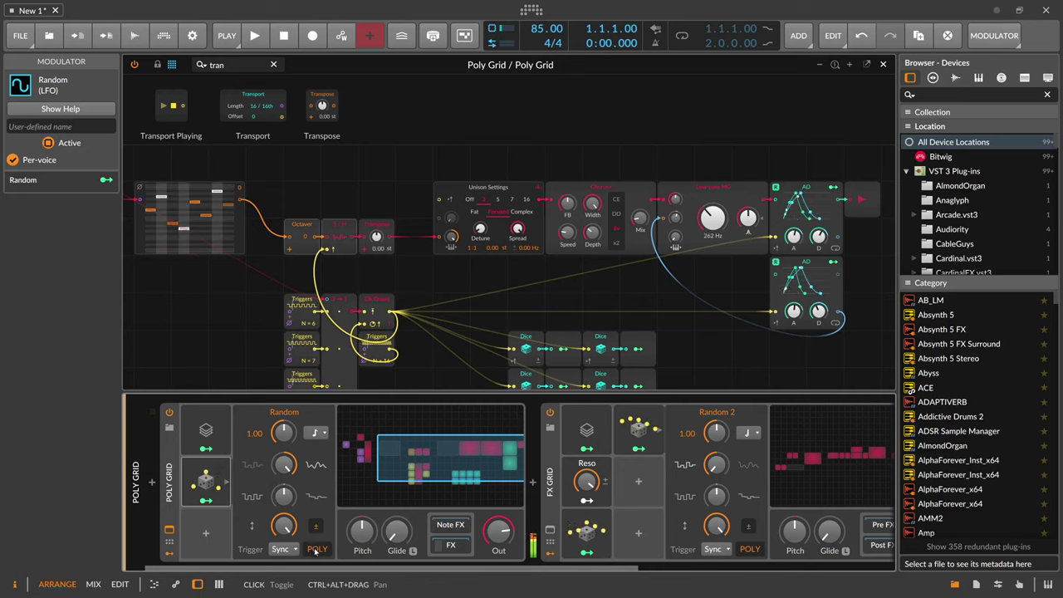
{"action": "left_click", "coordinate": [283, 549]}
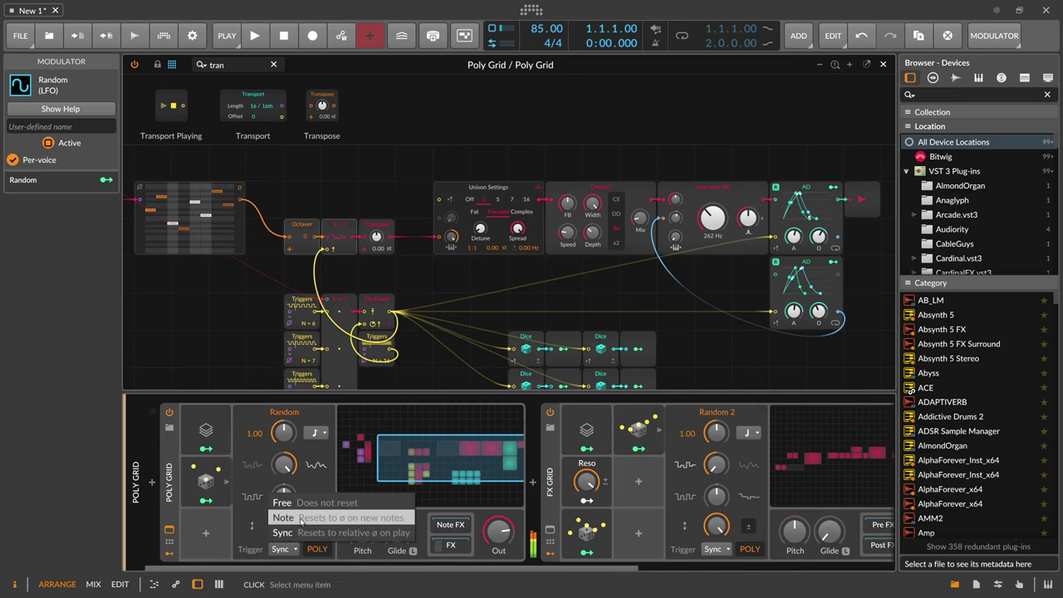
{"action": "left_click", "coordinate": [276, 502]}
{"action": "left_click", "coordinate": [315, 433]}
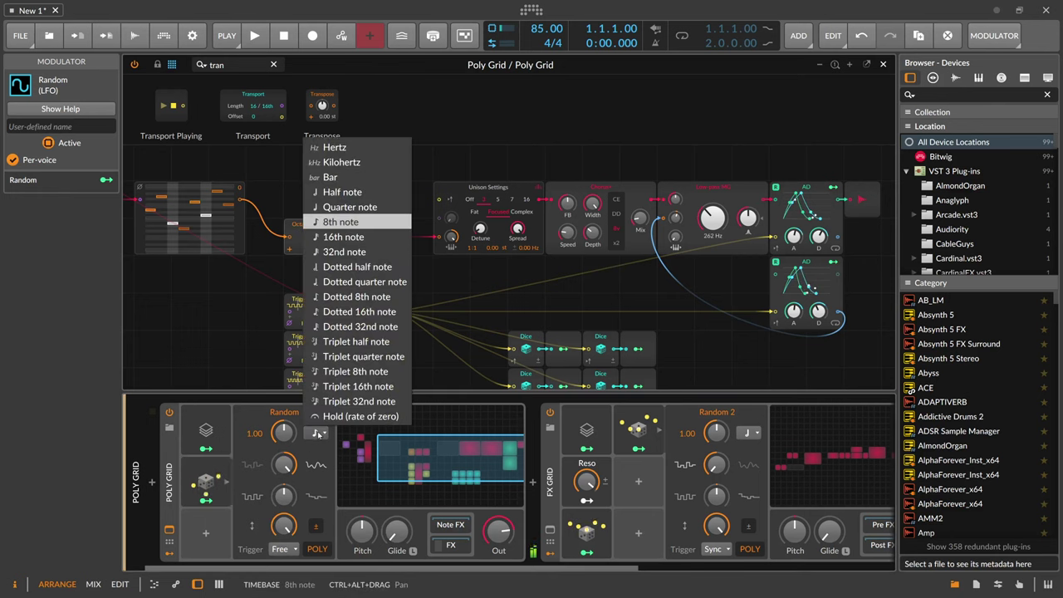
{"action": "left_click", "coordinate": [355, 211]}
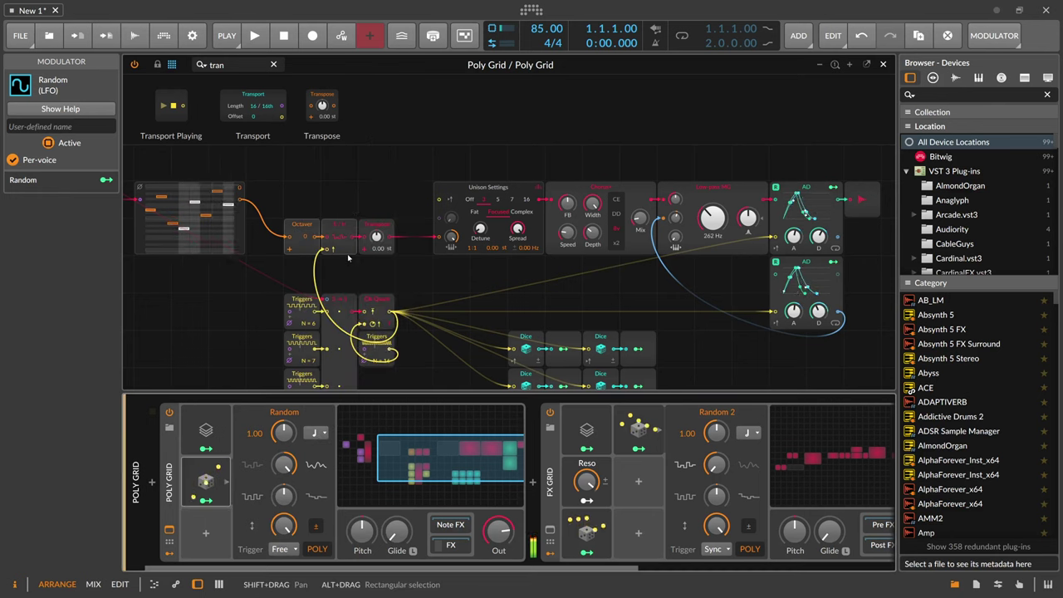
- Map the Random modulator to the Transpose module's amount with a modulation depth of about 0.185
{"action": "left_click", "coordinate": [207, 501]}
{"action": "left_click_drag", "start_coordinate": [381, 242], "coordinate": [377, 239]}
{"action": "left_click", "coordinate": [207, 501]}
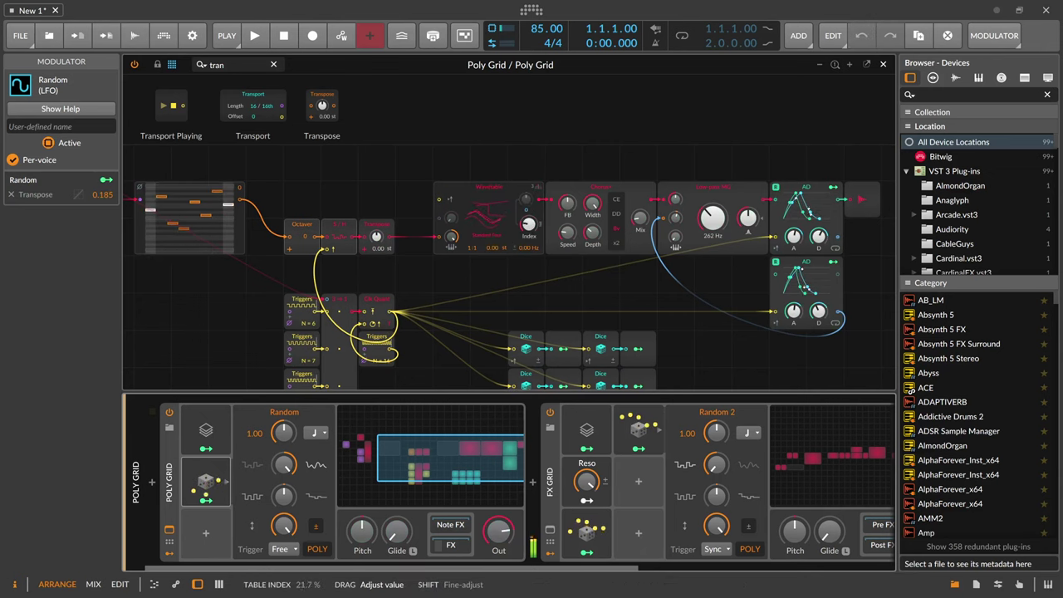
- Load the Sines 2 wavetable into the Wavetable oscillator
{"action": "left_click", "coordinate": [501, 206]}
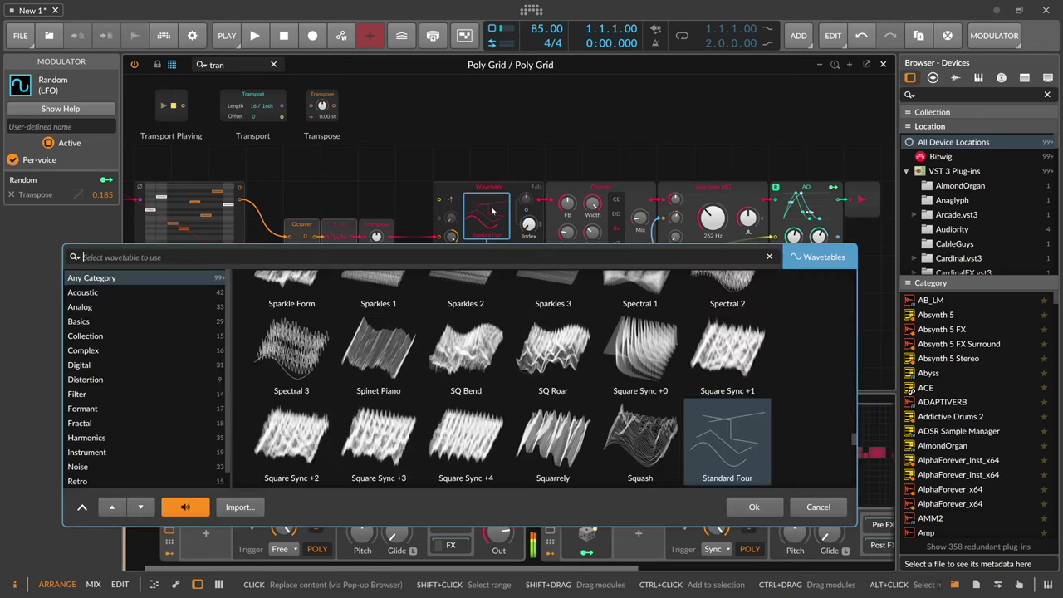
{"action": "scroll", "coordinate": [592, 374], "scroll_direction": "down", "scroll_amount": 3}
{"action": "double_click", "coordinate": [639, 353]}
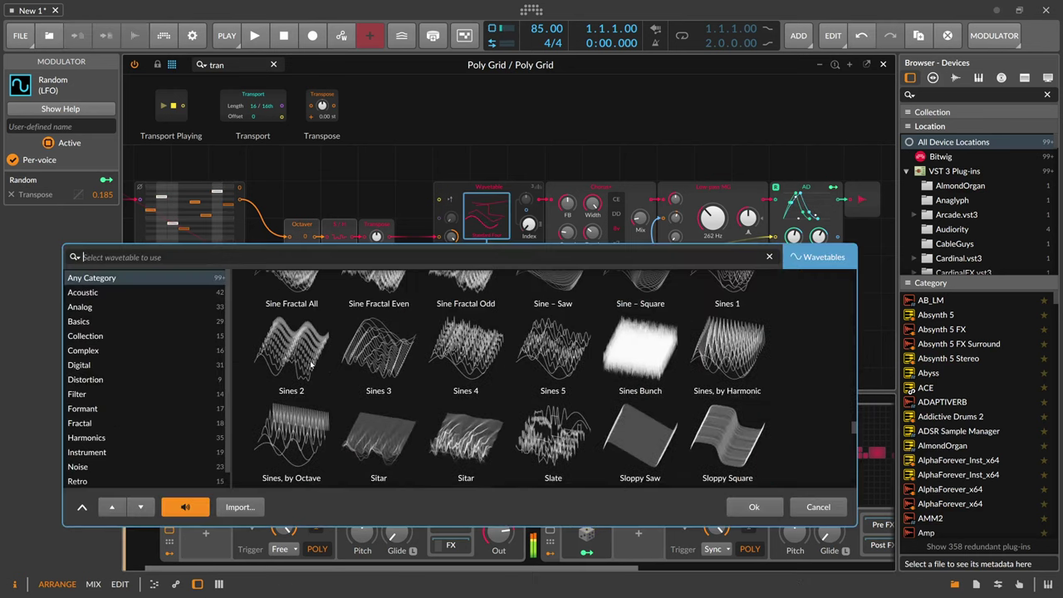
- Adjust the wavetable's table index to about 14.6% and the low-pass filter's cutoff modulation amount to about 29.49 st
{"action": "left_click_drag", "start_coordinate": [486, 218], "coordinate": [486, 208]}
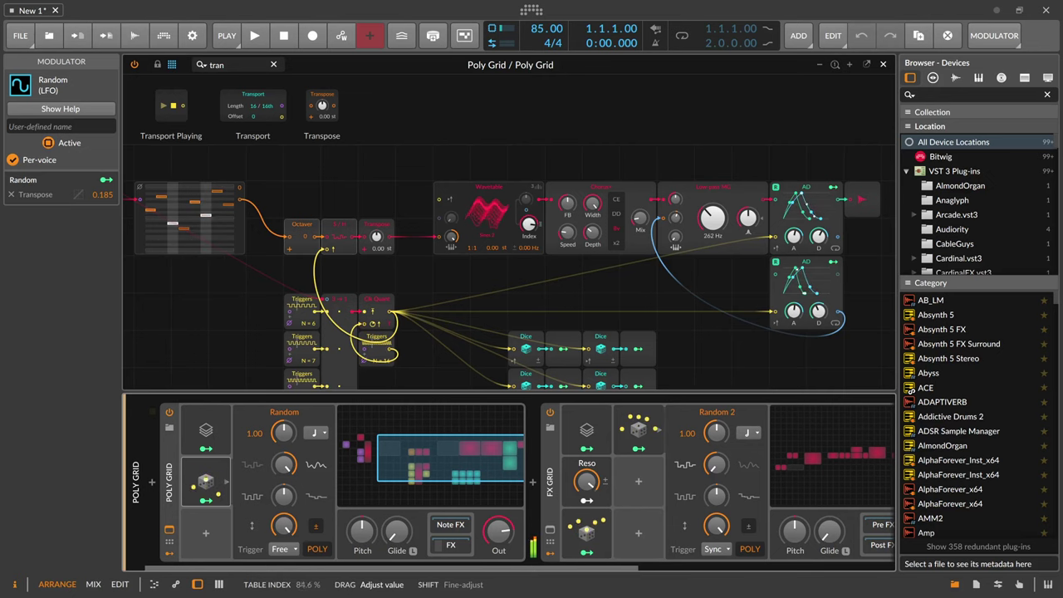
{"action": "left_click_drag", "start_coordinate": [486, 208], "coordinate": [486, 199]}
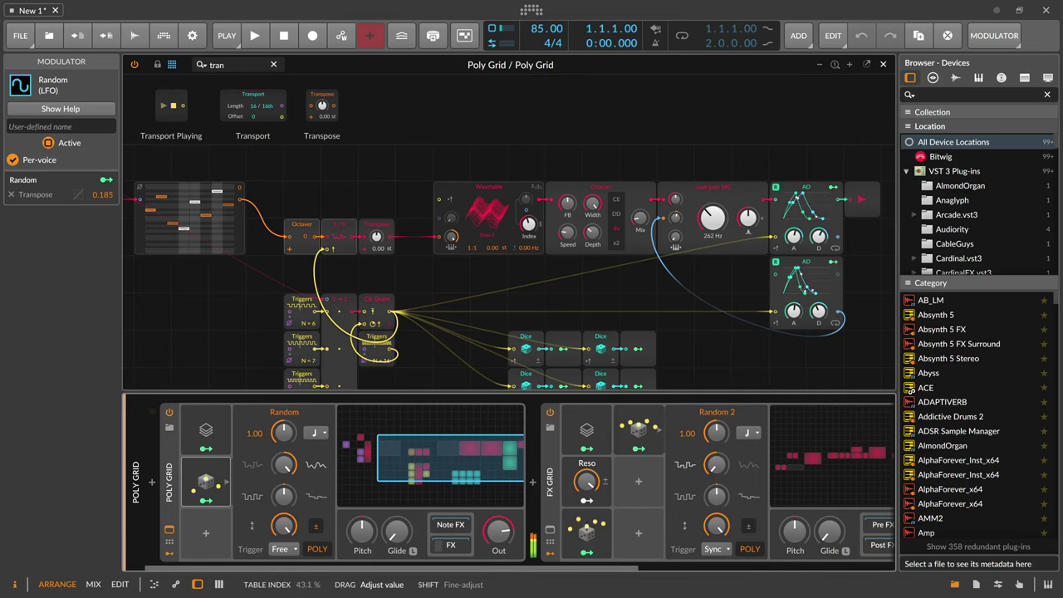
{"action": "left_click_drag", "start_coordinate": [705, 222], "coordinate": [706, 211]}
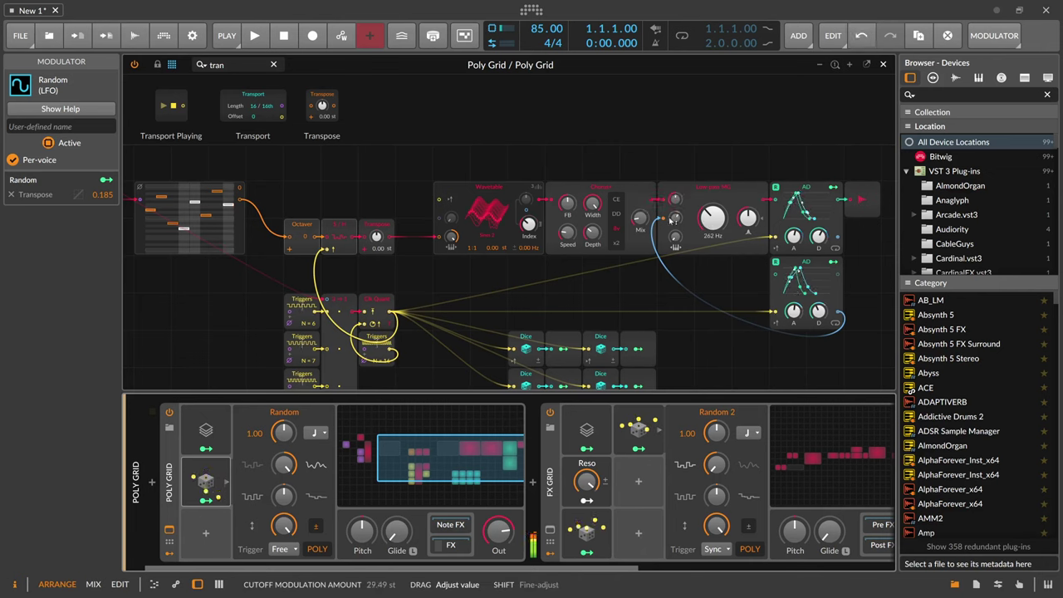
{"action": "left_click_drag", "start_coordinate": [487, 214], "coordinate": [488, 203]}
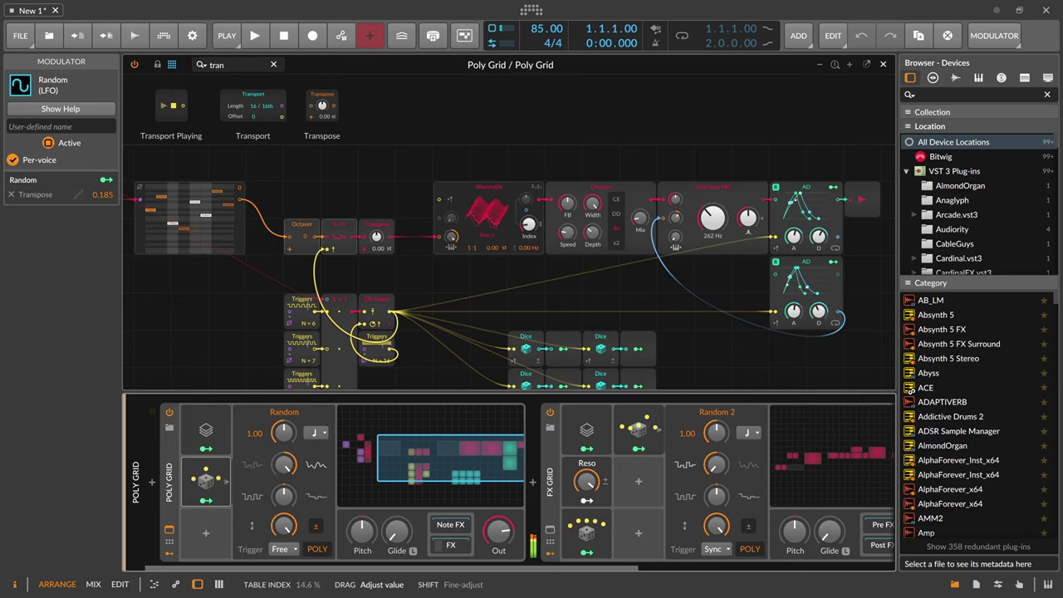
- Close the Poly Grid editor and insert a Peak Limiter on the Master track
{"action": "left_click", "coordinate": [882, 65]}
{"action": "left_click", "coordinate": [174, 356]}
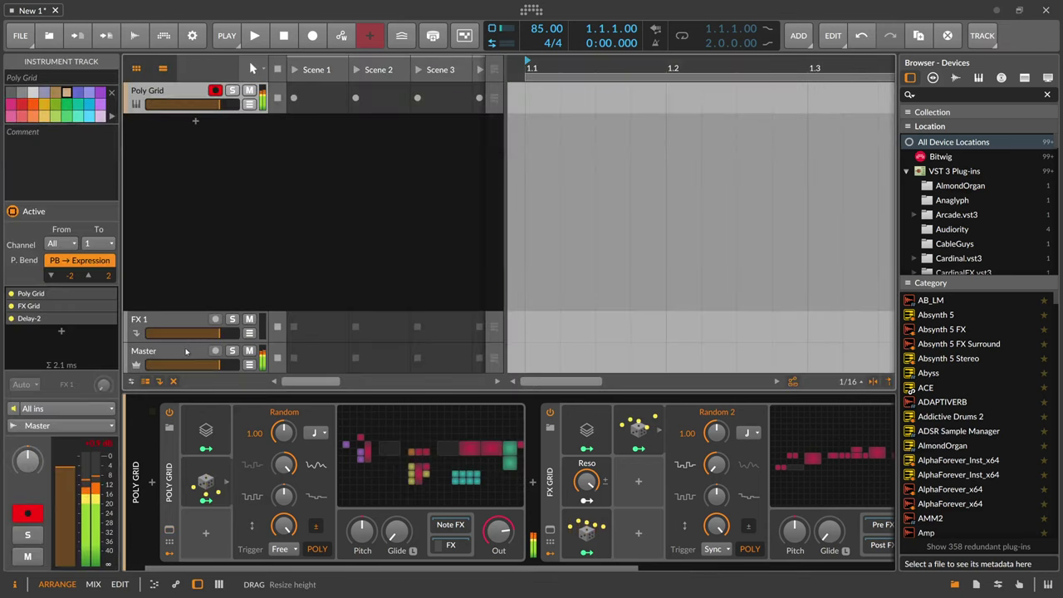
{"action": "left_click", "coordinate": [152, 484]}
{"action": "type", "text": "peak"}
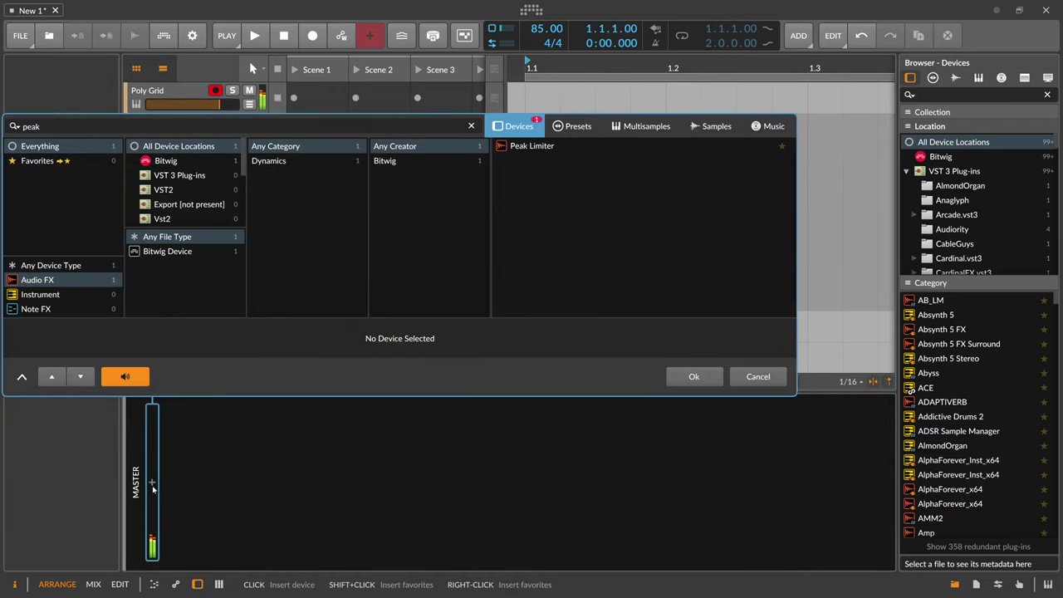
{"action": "key", "text": "Down"}
{"action": "key", "text": "Return"}
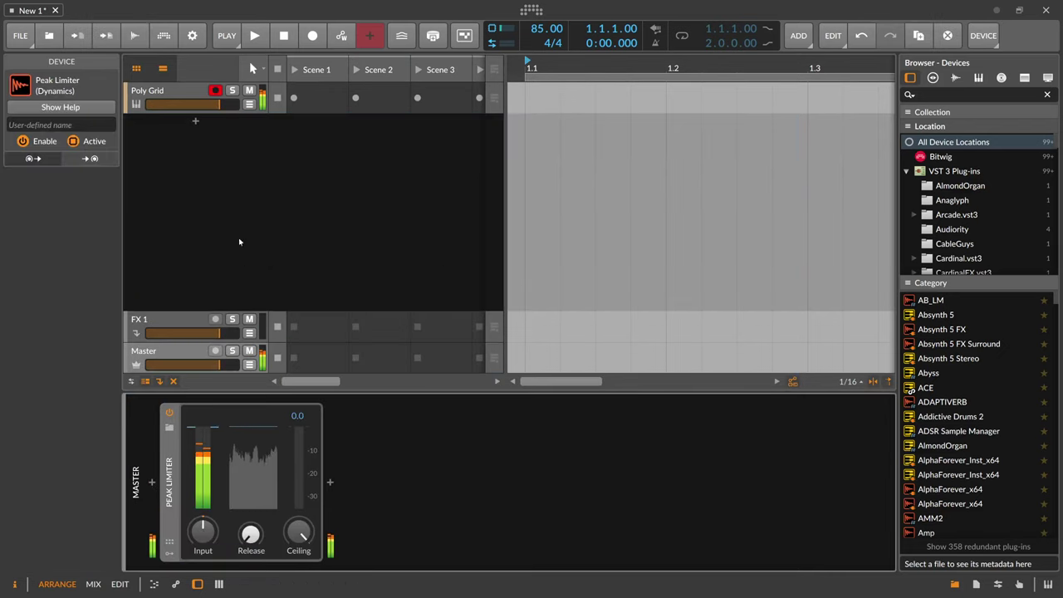
- Reopen the Poly Grid editor and set the Poly Grid device's output level to about -5.0 dB
{"action": "left_click", "coordinate": [189, 89]}
{"action": "left_click", "coordinate": [449, 447]}
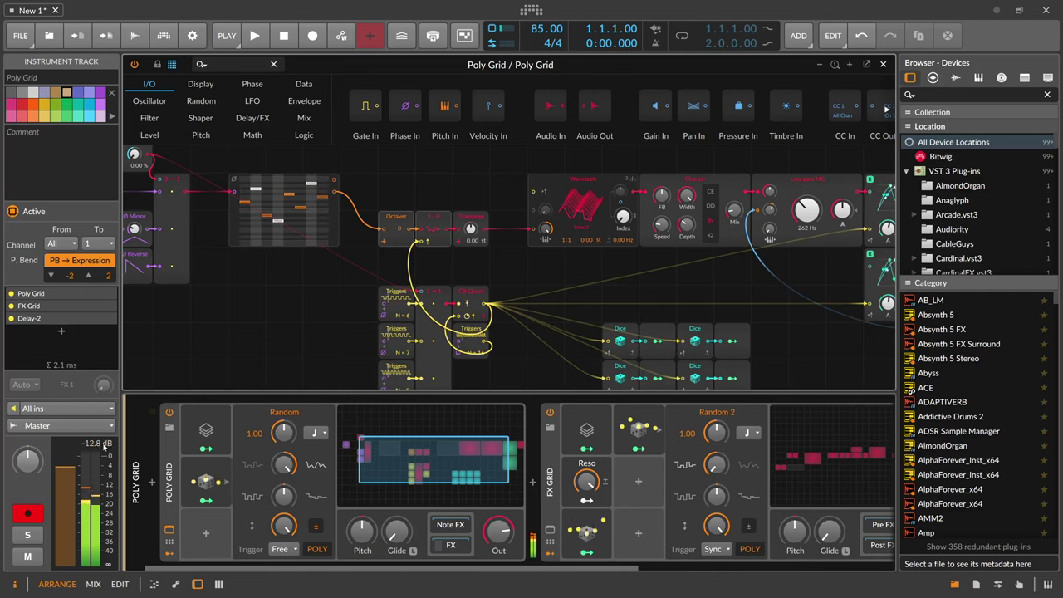
{"action": "scroll", "coordinate": [525, 292], "scroll_direction": "down", "scroll_amount": 2}
{"action": "left_click_drag", "start_coordinate": [553, 279], "coordinate": [576, 287]}
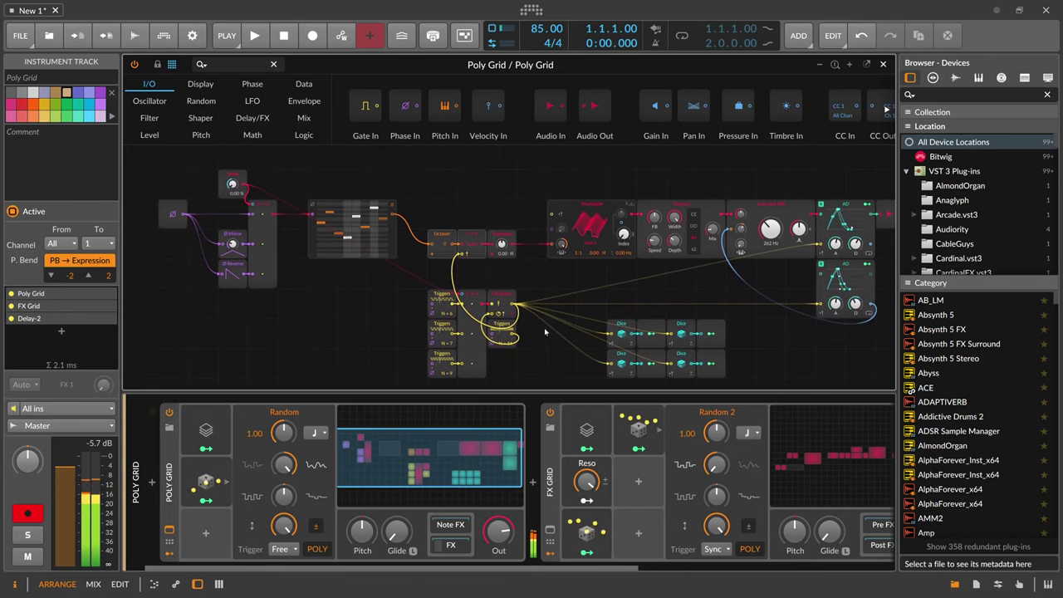
{"action": "left_click", "coordinate": [584, 282]}
{"action": "scroll", "coordinate": [553, 274], "scroll_direction": "down", "scroll_amount": 1}
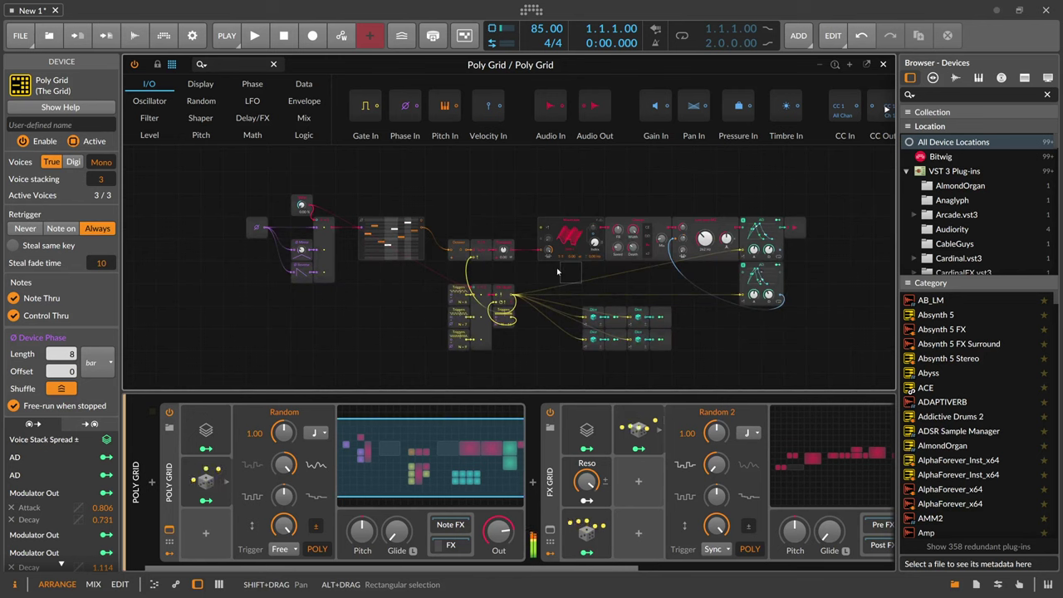
{"action": "left_click_drag", "start_coordinate": [500, 528], "coordinate": [501, 532]}
{"action": "left_click", "coordinate": [510, 532]}
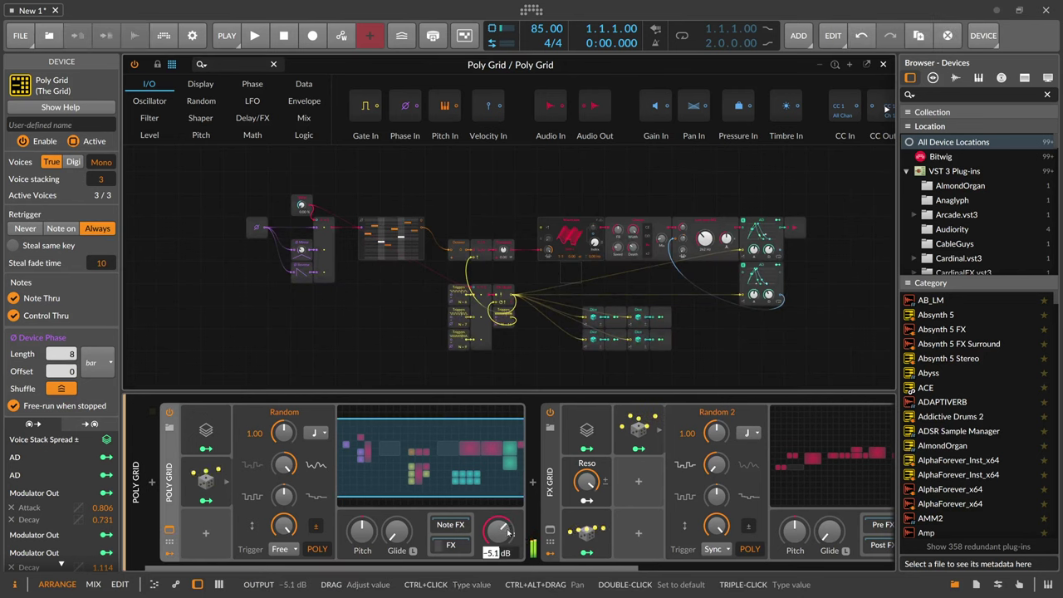
{"action": "left_click", "coordinate": [513, 386]}
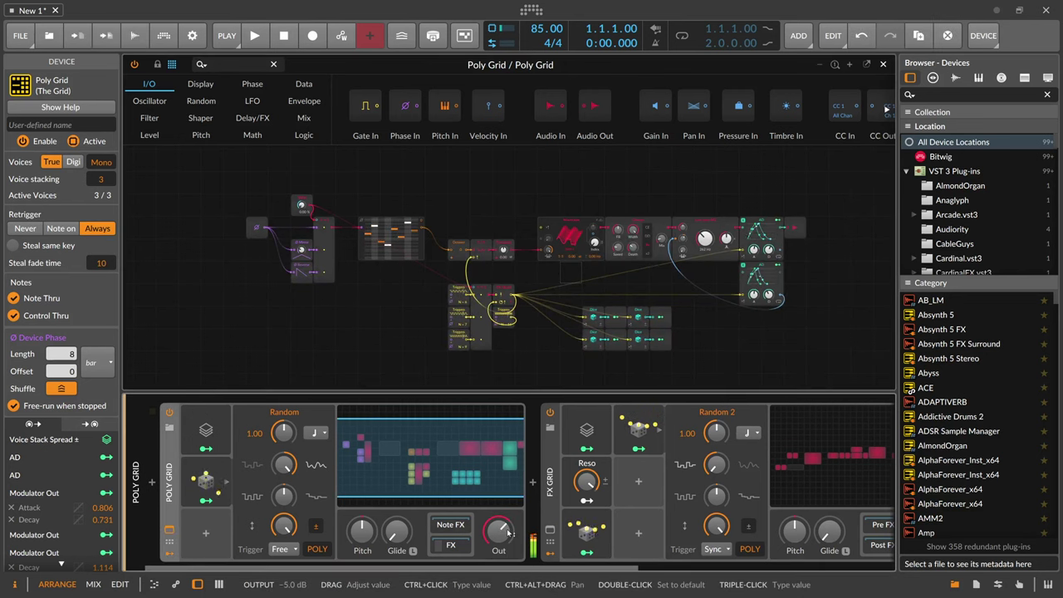
- Set the FX Grid device's mix to about 59.7% and close the Poly Grid editor
{"action": "scroll", "coordinate": [579, 563], "scroll_direction": "right", "scroll_amount": 5}
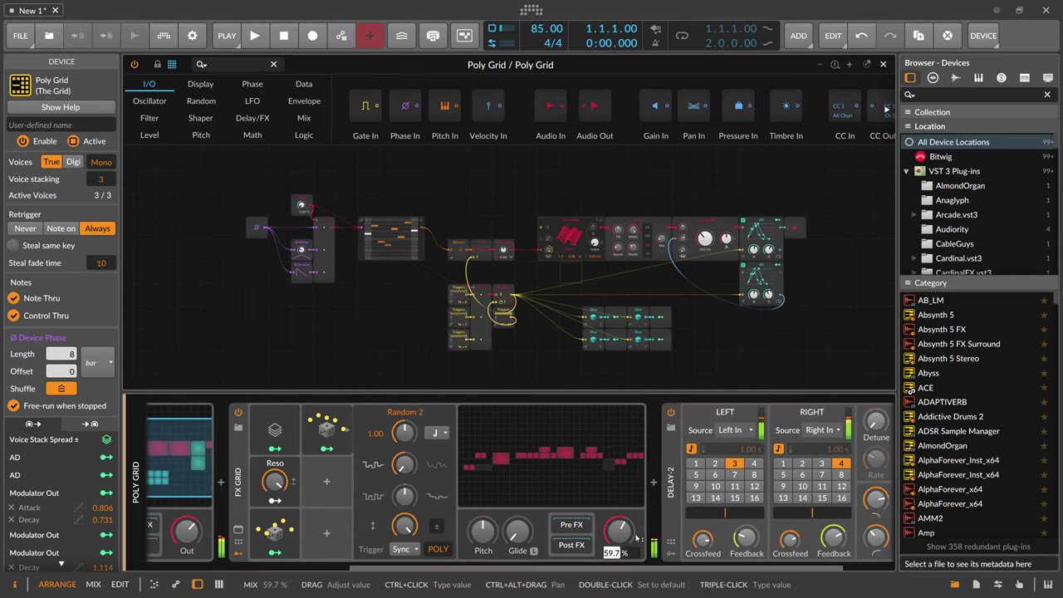
{"action": "left_click", "coordinate": [636, 538]}
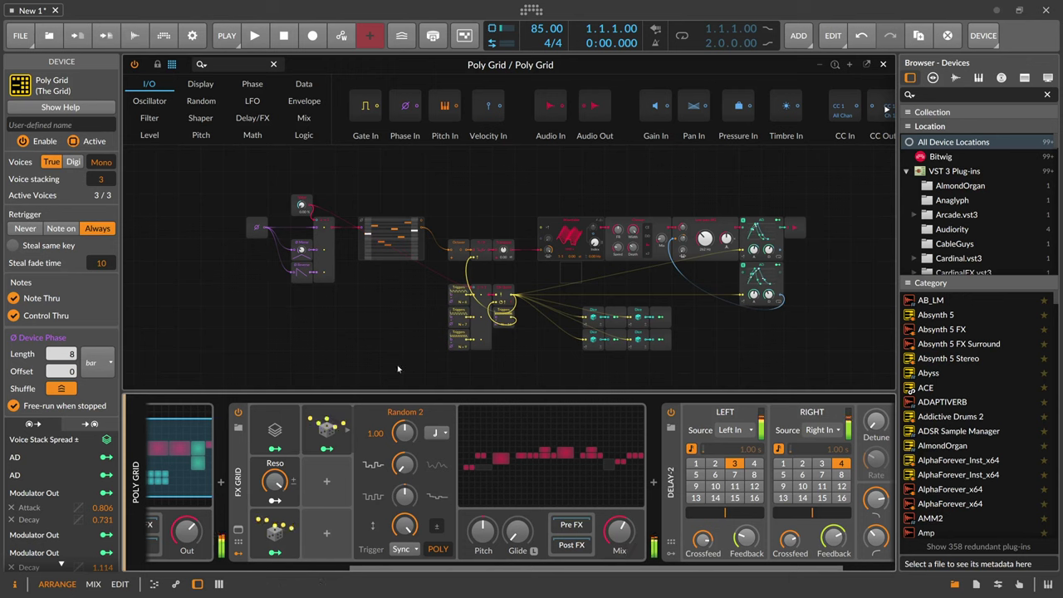
{"action": "mouse_move", "coordinate": [198, 536]}
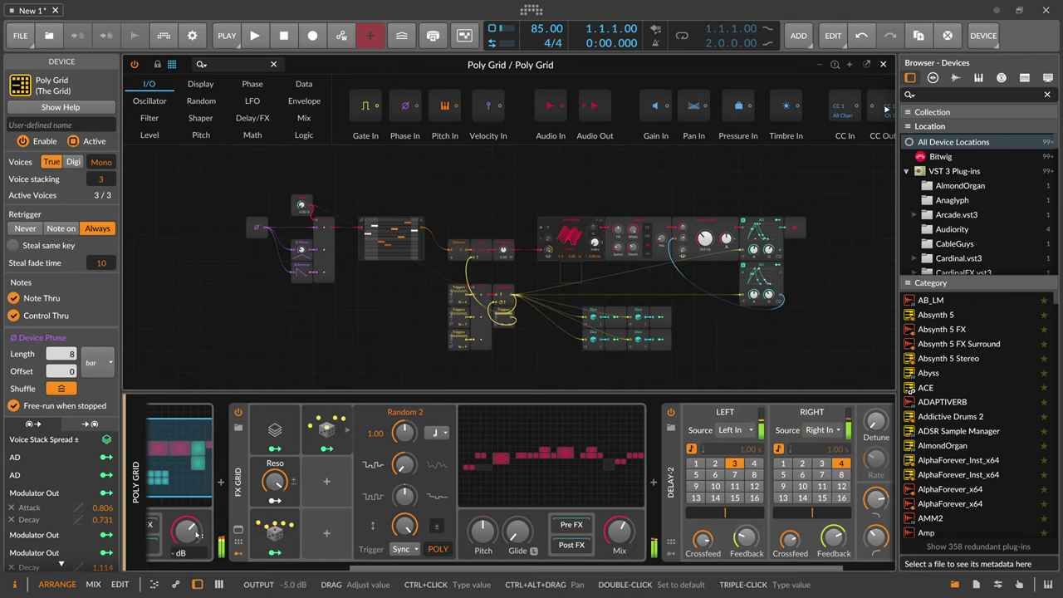
{"action": "scroll", "coordinate": [198, 536], "scroll_direction": "down", "scroll_amount": 3}
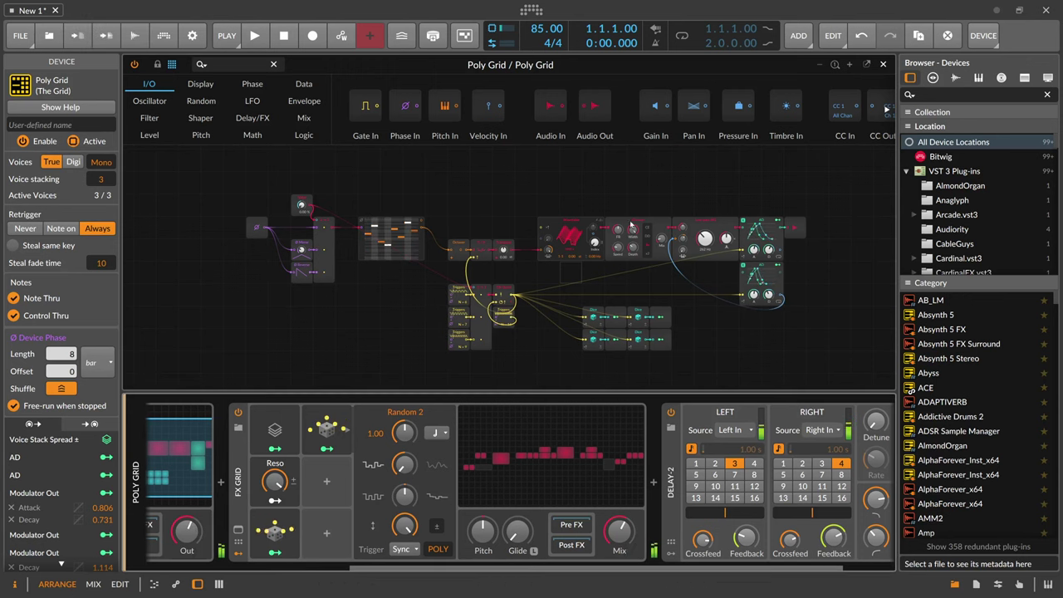
{"action": "left_click", "coordinate": [883, 64]}
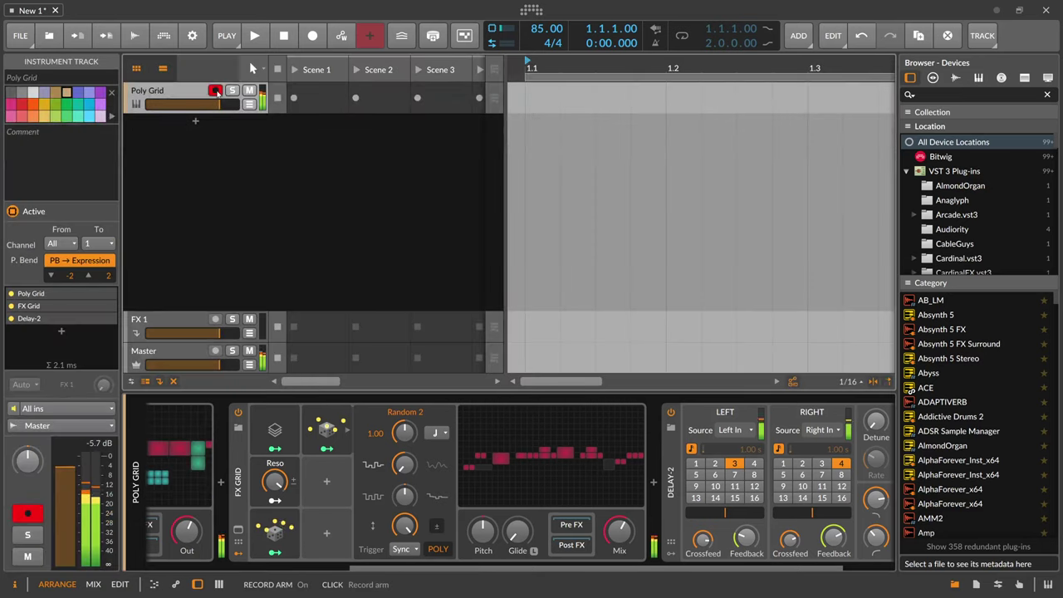
- Disarm the Poly Grid track for recording and rename it Drone
{"action": "key", "text": "ctrl+r"}
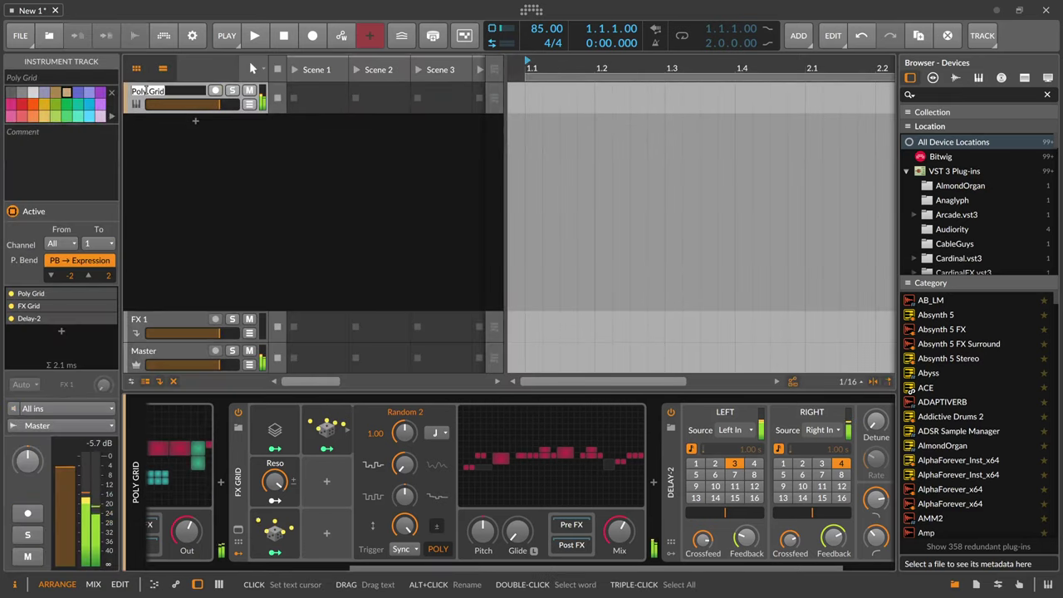
{"action": "type", "text": "Drone"}
{"action": "key", "text": "Return"}
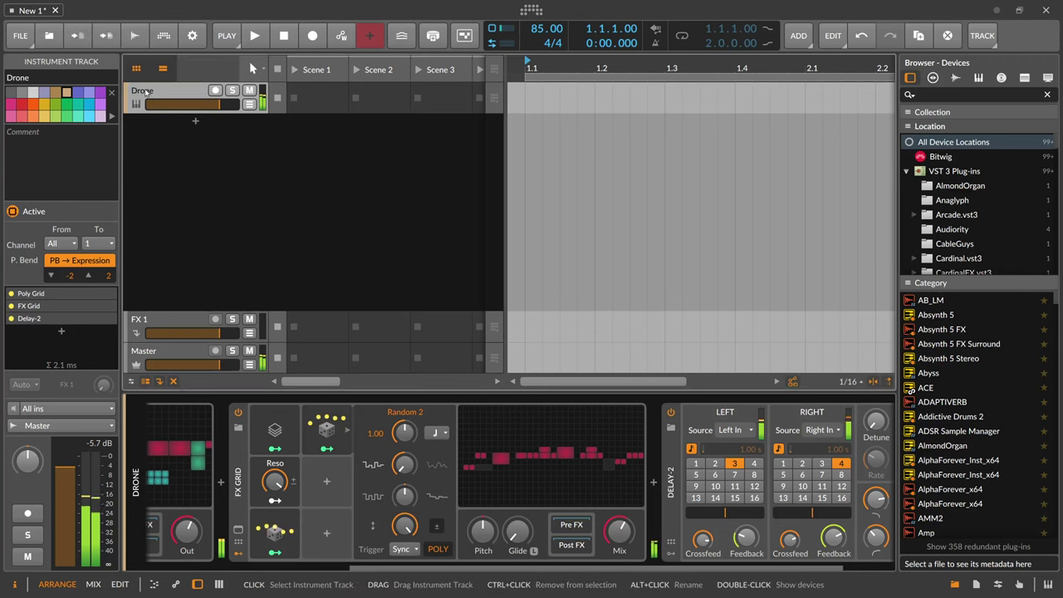
- Add a new instrument track below Drone with Bitwig's Polysynth as its instrument
{"action": "left_click_drag", "start_coordinate": [577, 65], "coordinate": [578, 40]}
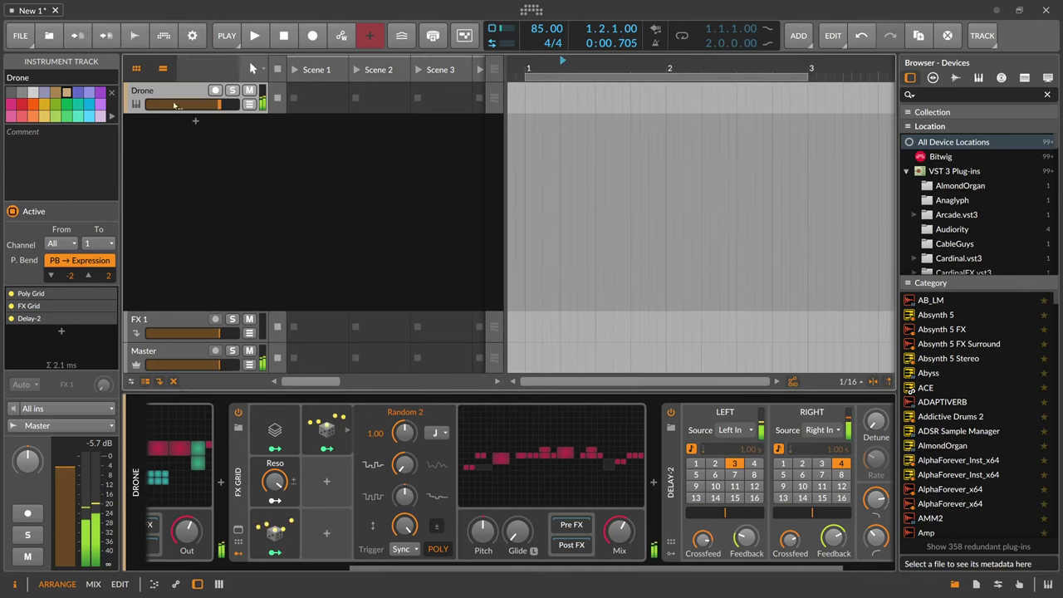
{"action": "double_click", "coordinate": [187, 131]}
{"action": "type", "text": "poly"}
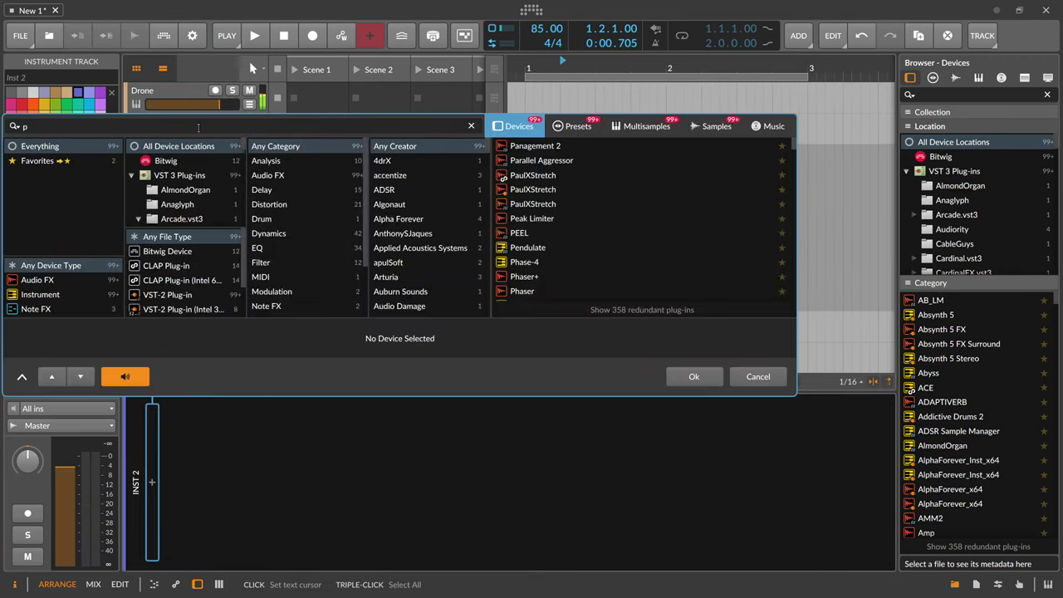
{"action": "key", "text": "Down"}
{"action": "key", "text": "Down"}
{"action": "key", "text": "Down"}
{"action": "key", "text": "Down"}
{"action": "key", "text": "Down"}
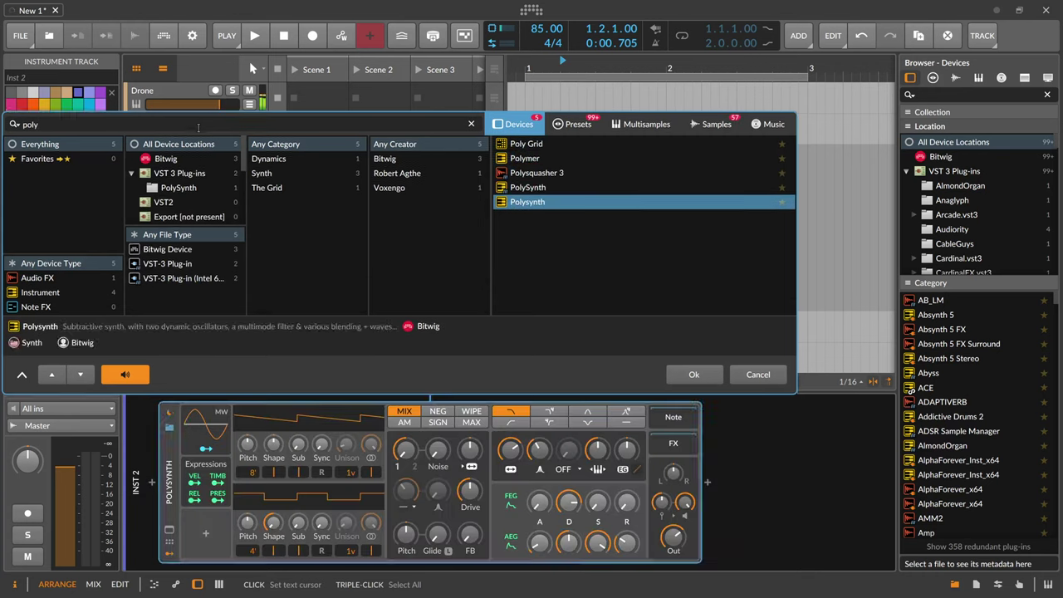
{"action": "key", "text": "Return"}
- Start playback and create a two-bar clip at bar 1 on the Polysynth track
{"action": "scroll", "coordinate": [555, 63], "scroll_direction": "down", "scroll_amount": 2}
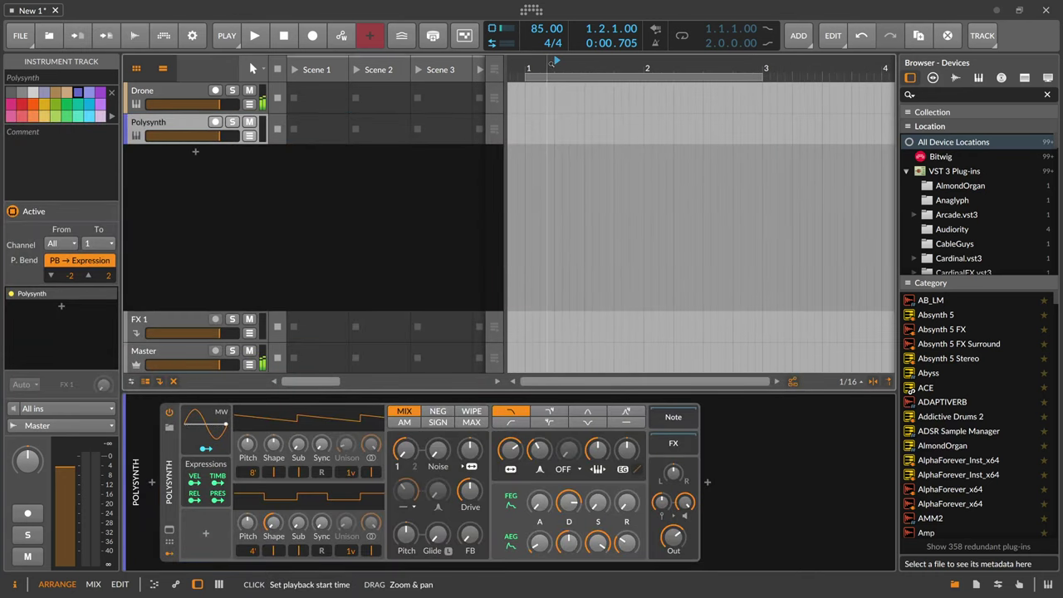
{"action": "key", "text": "space"}
{"action": "double_click", "coordinate": [631, 129]}
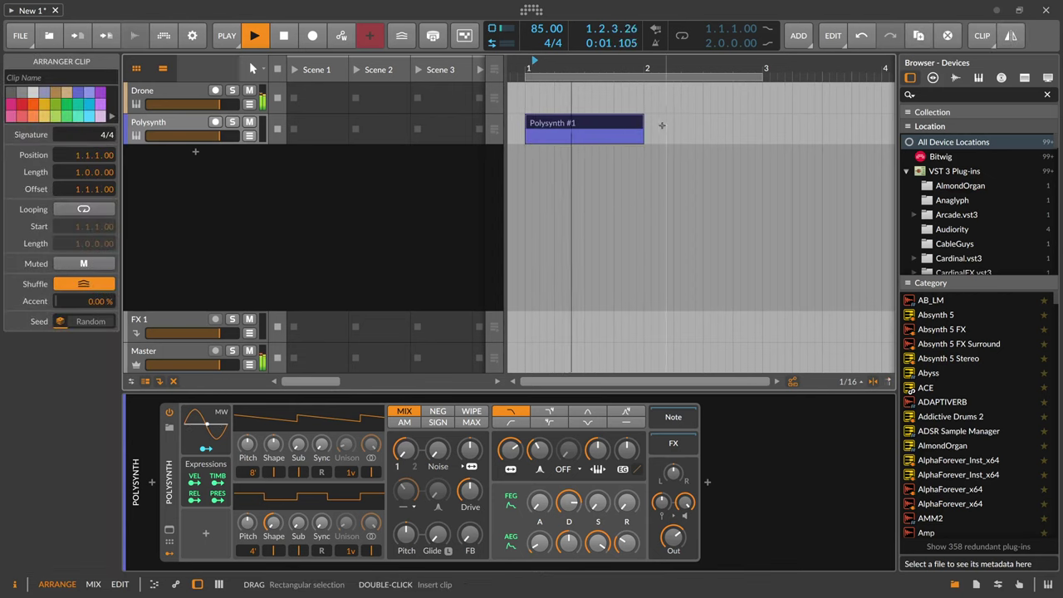
{"action": "left_click_drag", "start_coordinate": [644, 123], "coordinate": [761, 125]}
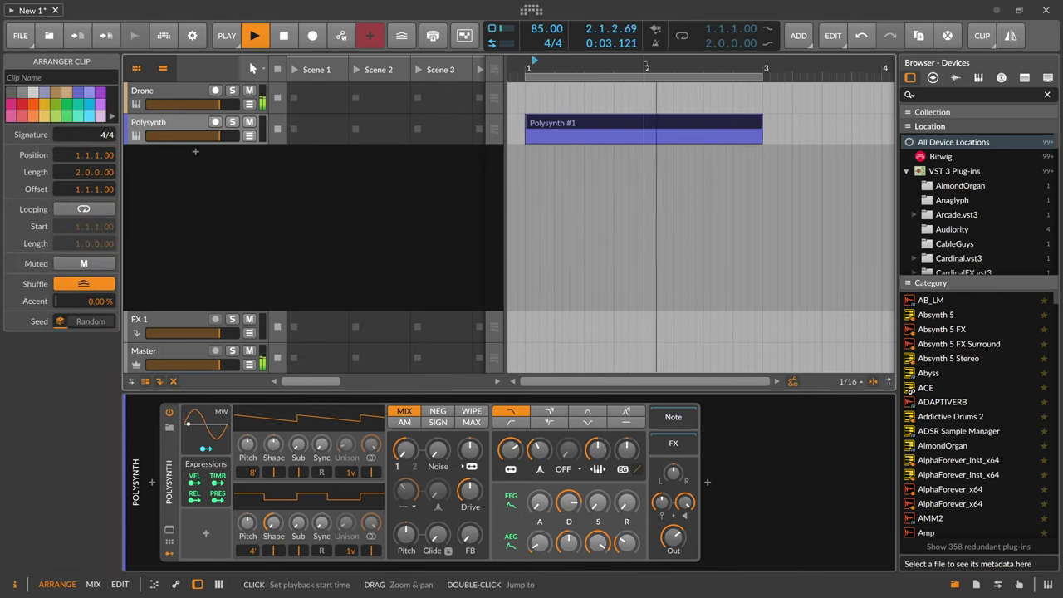
- Extend both the arranger loop region and the Polysynth clip to four bars, and enable arranger looping
{"action": "scroll", "coordinate": [581, 75], "scroll_direction": "down", "scroll_amount": 3}
{"action": "left_click_drag", "start_coordinate": [588, 77], "coordinate": [664, 79]}
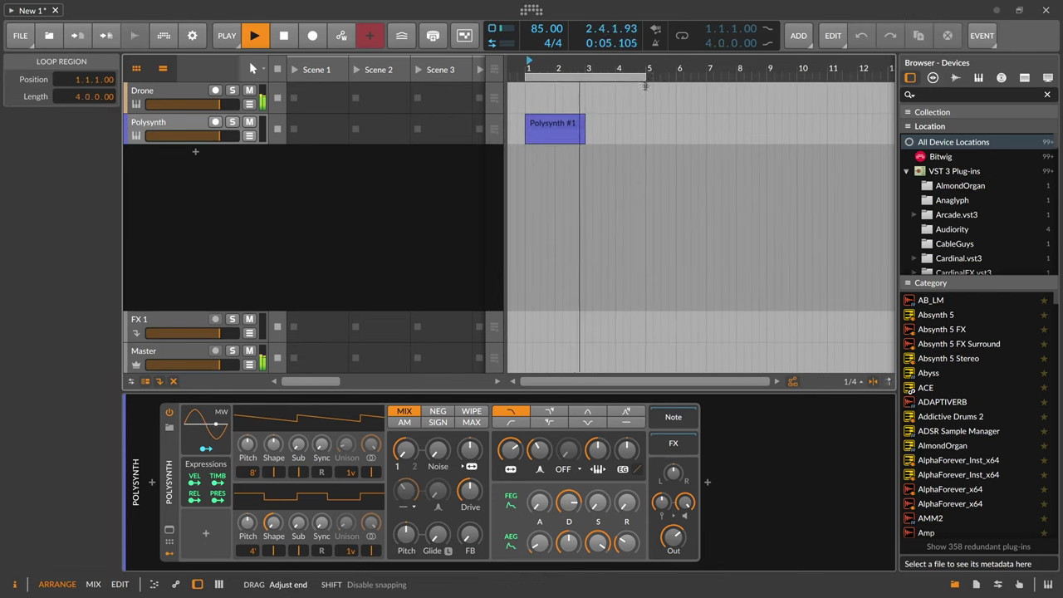
{"action": "left_click_drag", "start_coordinate": [583, 123], "coordinate": [636, 122]}
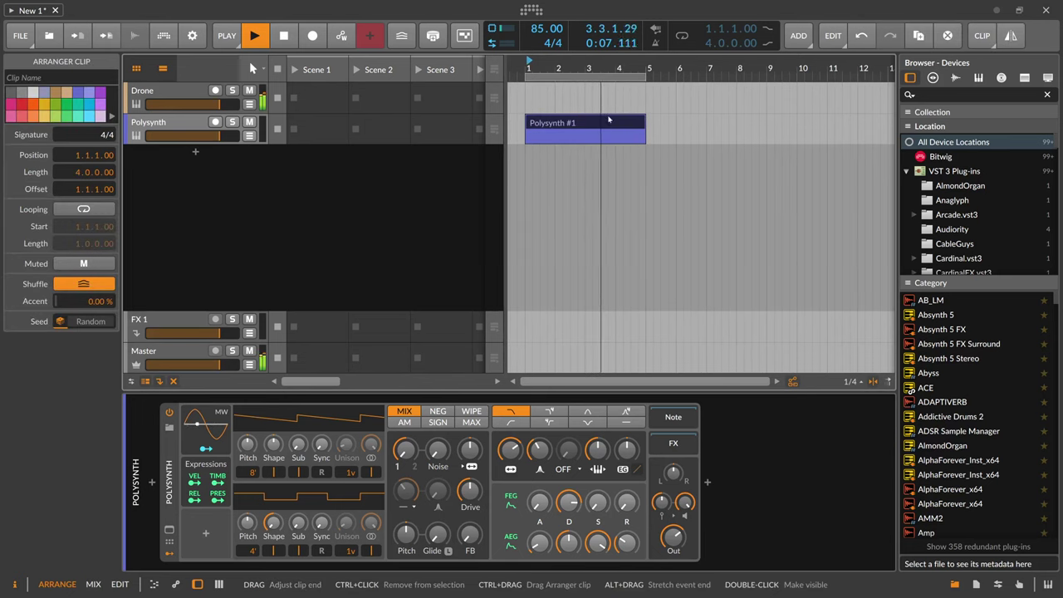
{"action": "left_click", "coordinate": [682, 35]}
{"action": "left_click_drag", "start_coordinate": [532, 69], "coordinate": [533, 83]}
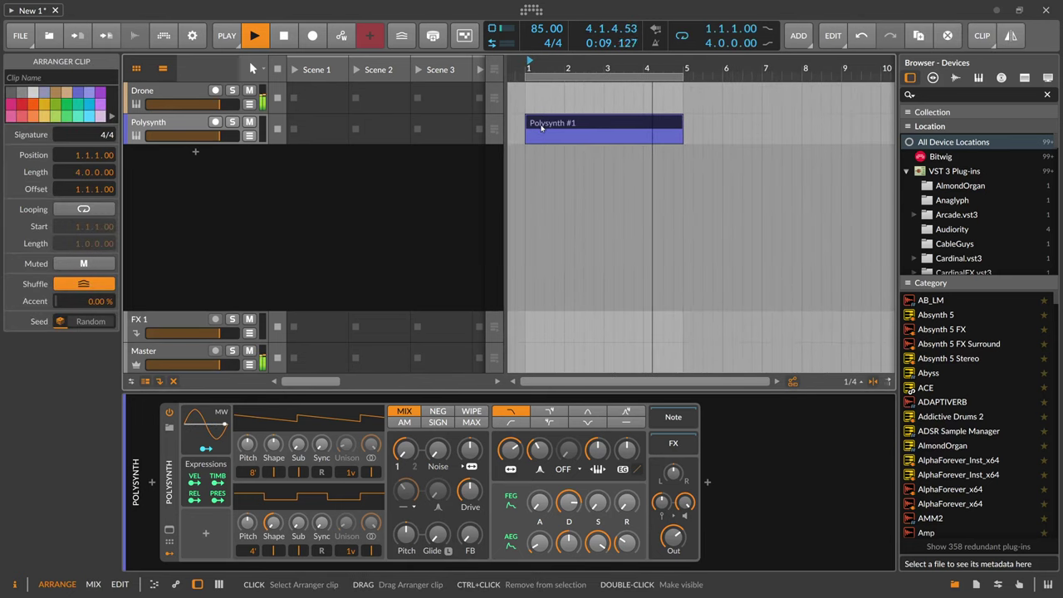
- Draw a D#3 note in the Polysynth clip spanning all four bars
{"action": "double_click", "coordinate": [540, 126]}
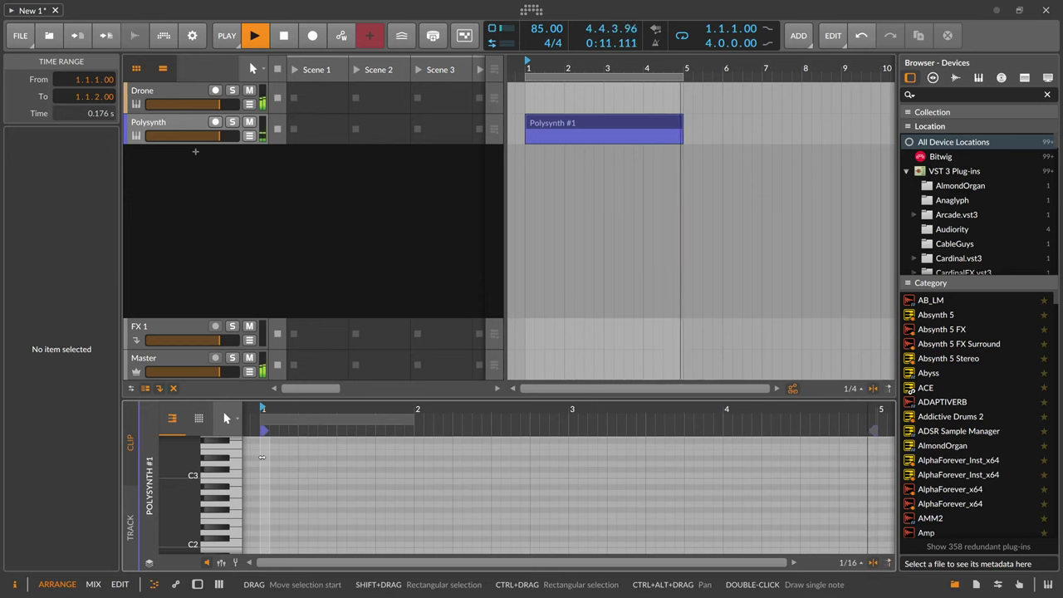
{"action": "double_click", "coordinate": [266, 457]}
{"action": "left_click_drag", "start_coordinate": [274, 458], "coordinate": [874, 486]}
- On the Polysynth, set the first oscillator's unison to 16v and use the second low-pass filter type with about +10.97 st envelope depth
{"action": "double_click", "coordinate": [188, 123]}
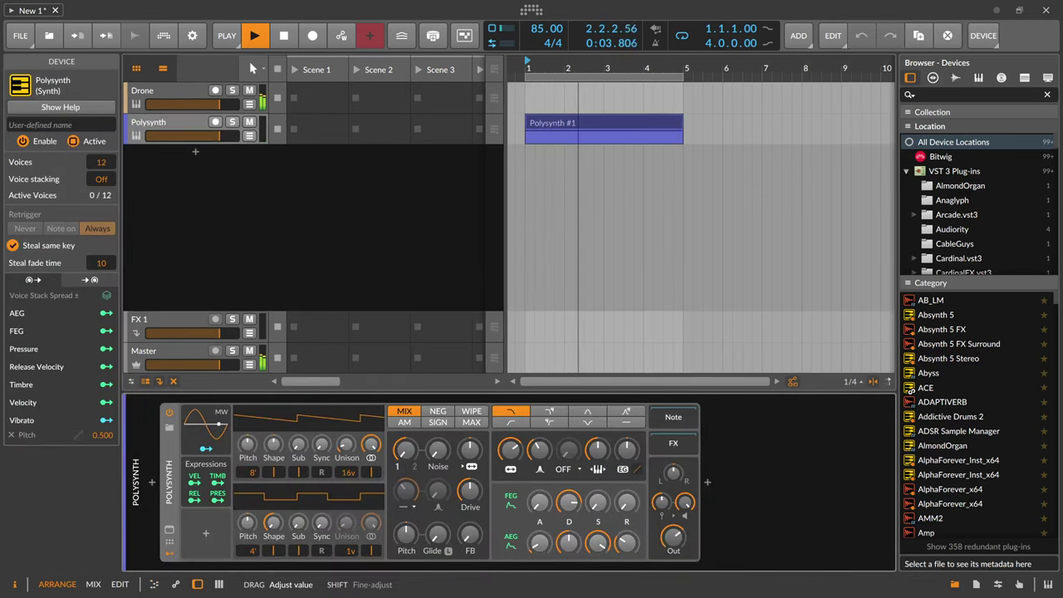
{"action": "left_click", "coordinate": [549, 411]}
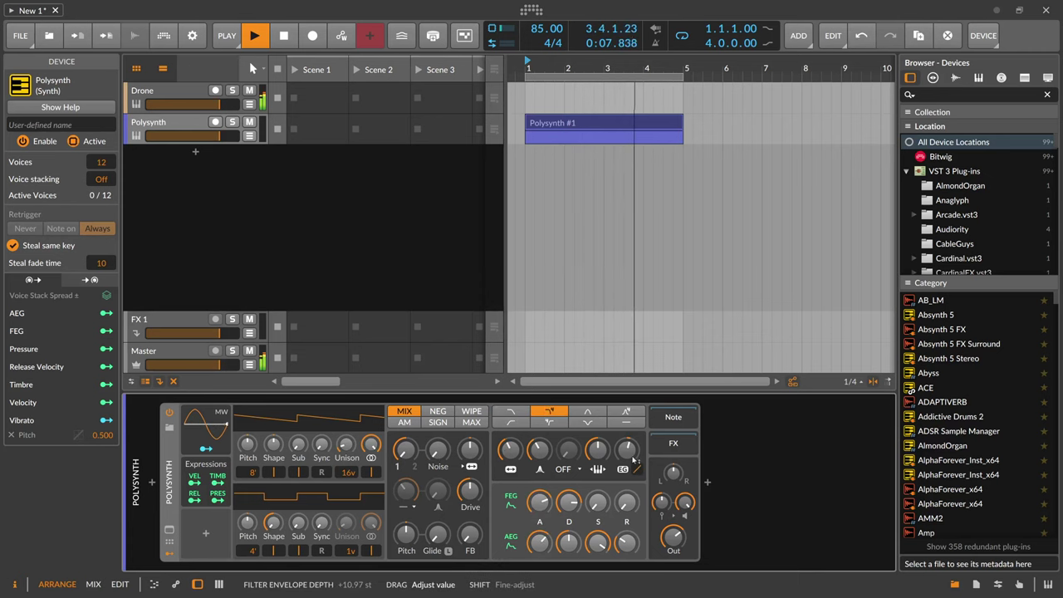
- Insert a Reverb after the Polysynth and a Chorus+ between the Polysynth and the Reverb
{"action": "left_click", "coordinate": [716, 482]}
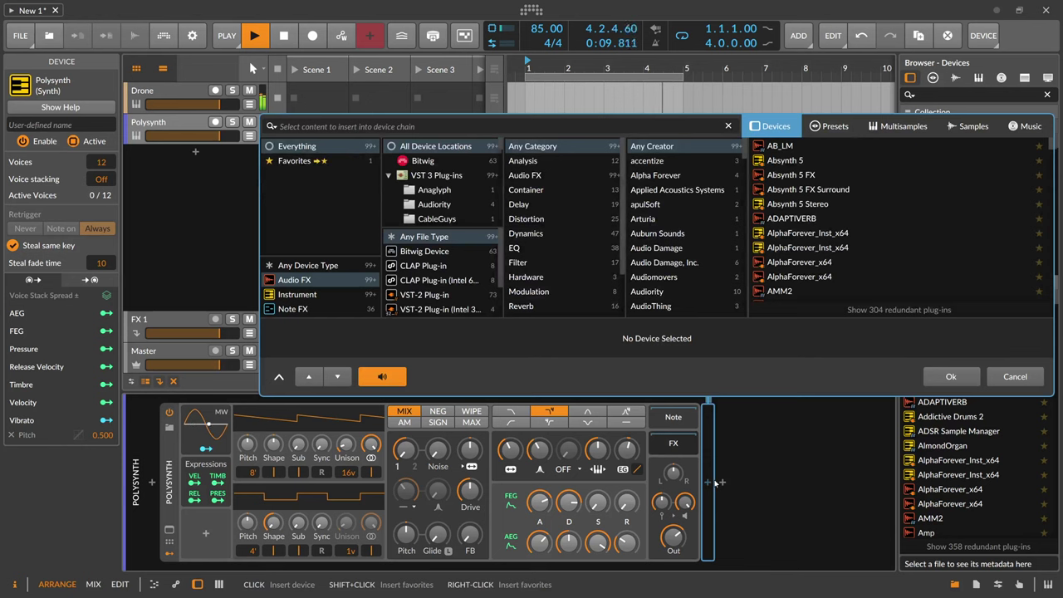
{"action": "type", "text": "reverb"}
{"action": "key", "text": "Return"}
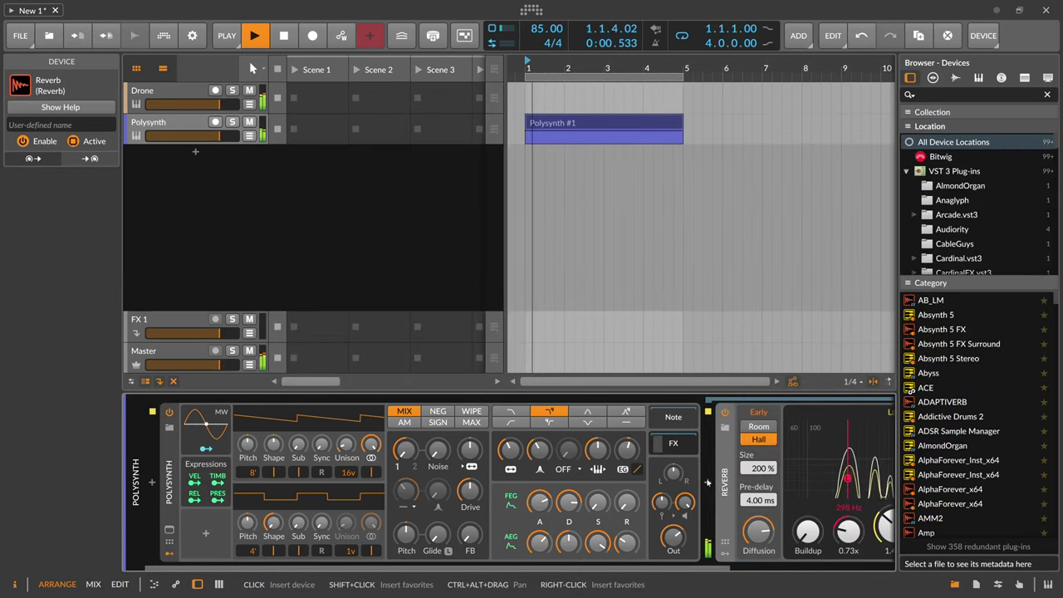
{"action": "left_click", "coordinate": [707, 482]}
{"action": "type", "text": "choru"}
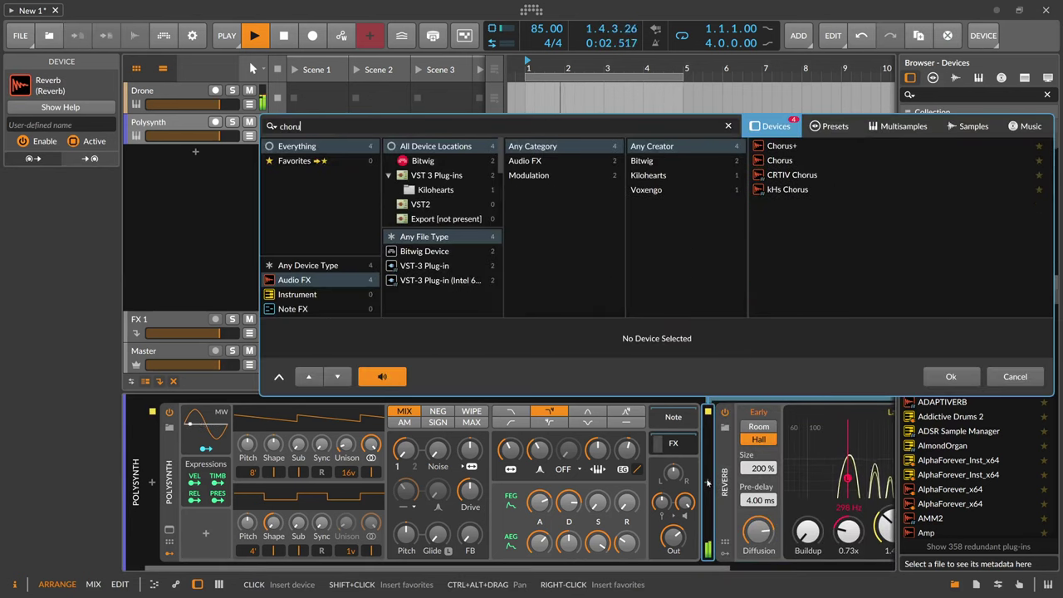
{"action": "key", "text": "Return"}
{"action": "mouse_move", "coordinate": [814, 453]}
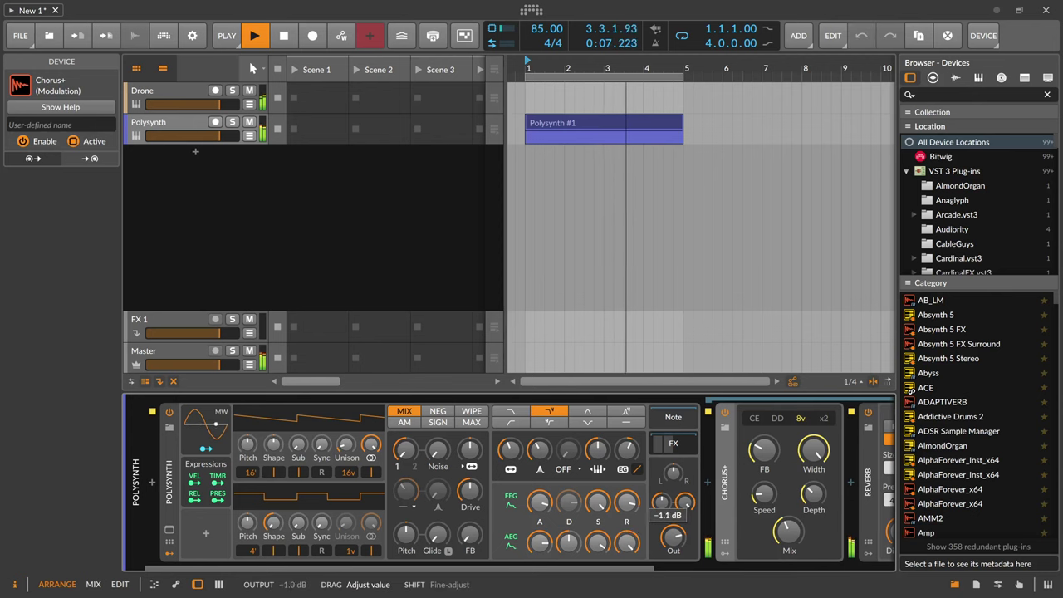
- Add A#3 and G#3 notes above the D#3 in the Polysynth clip, each spanning four bars
{"action": "double_click", "coordinate": [560, 136]}
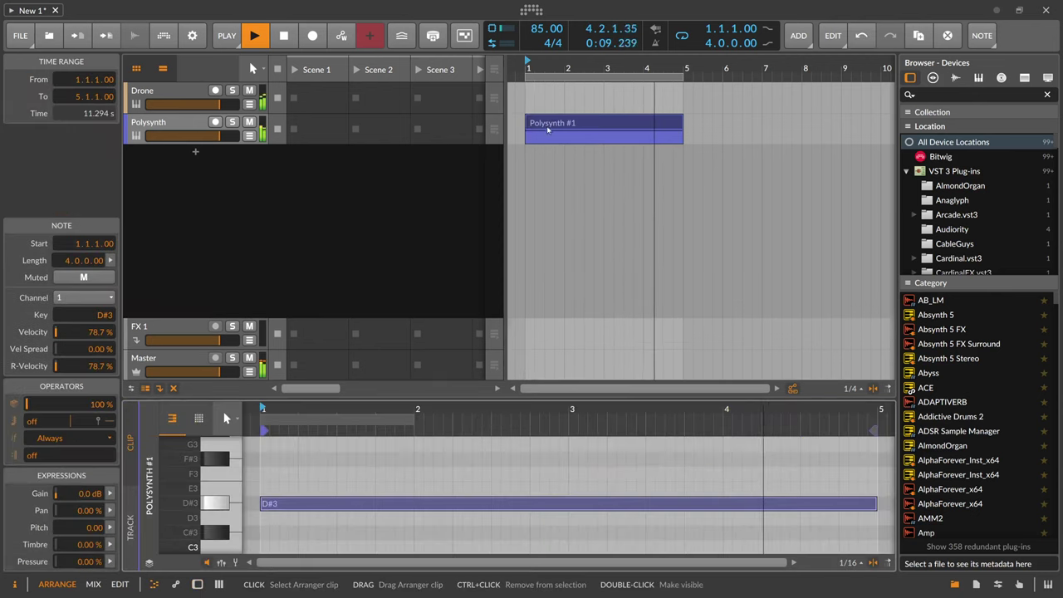
{"action": "left_click_drag", "start_coordinate": [328, 390], "coordinate": [328, 181]}
{"action": "scroll", "coordinate": [308, 266], "scroll_direction": "up", "scroll_amount": 2}
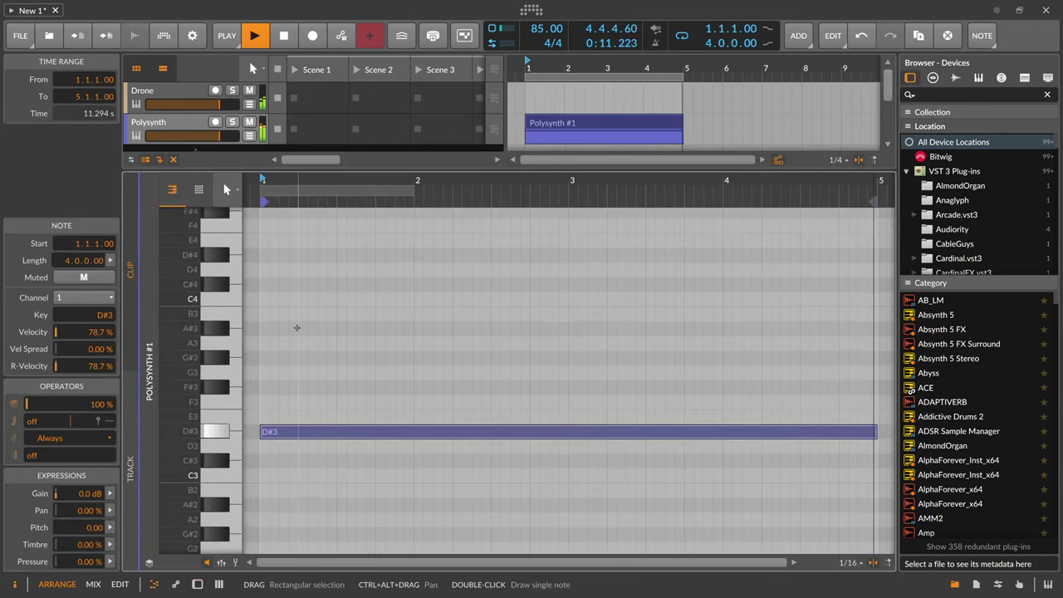
{"action": "double_click", "coordinate": [274, 330]}
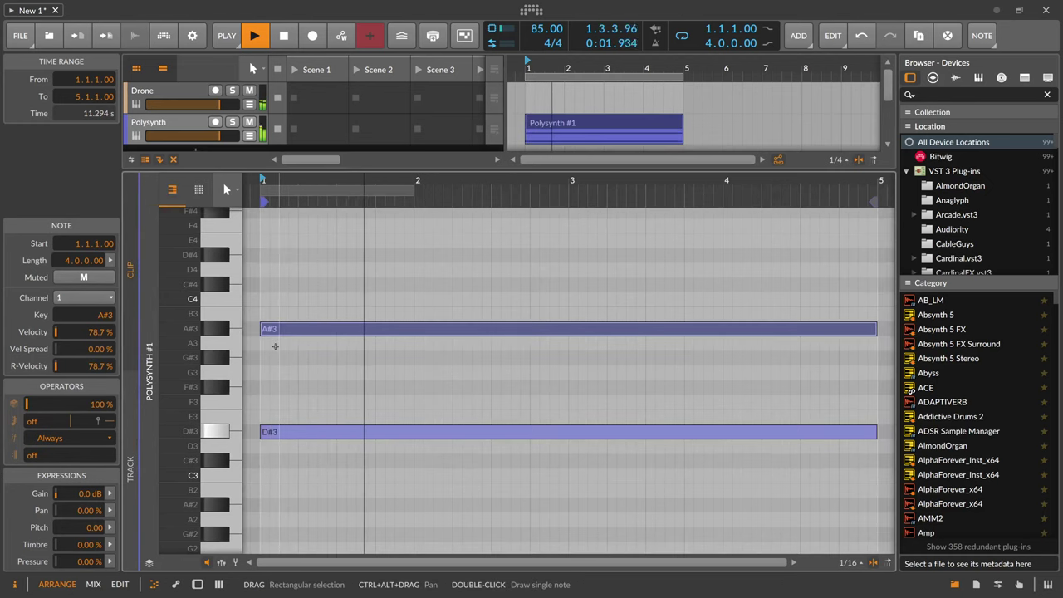
{"action": "double_click", "coordinate": [274, 358]}
{"action": "scroll", "coordinate": [309, 181], "scroll_direction": "down", "scroll_amount": 2}
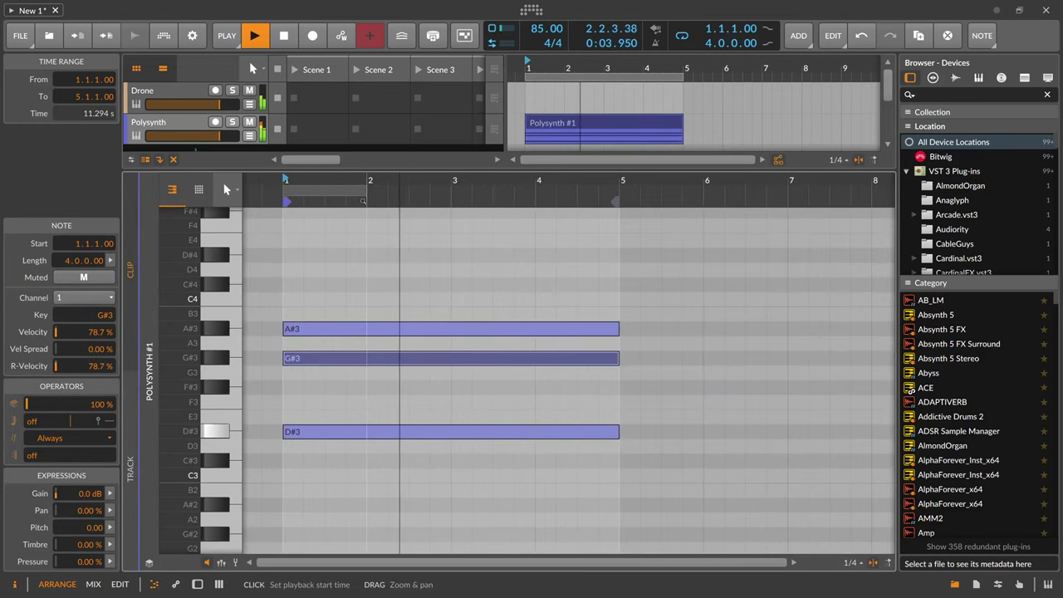
- Extend the Polysynth clip's loop region to four bars and add a Random modulator to the Polysynth
{"action": "left_click_drag", "start_coordinate": [369, 190], "coordinate": [616, 191]}
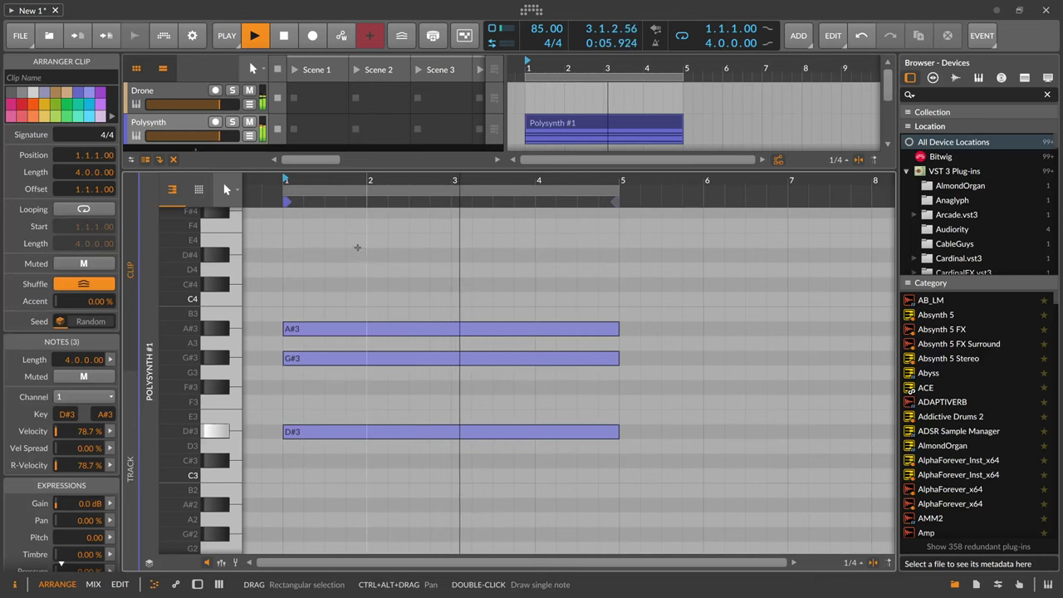
{"action": "key", "text": "d"}
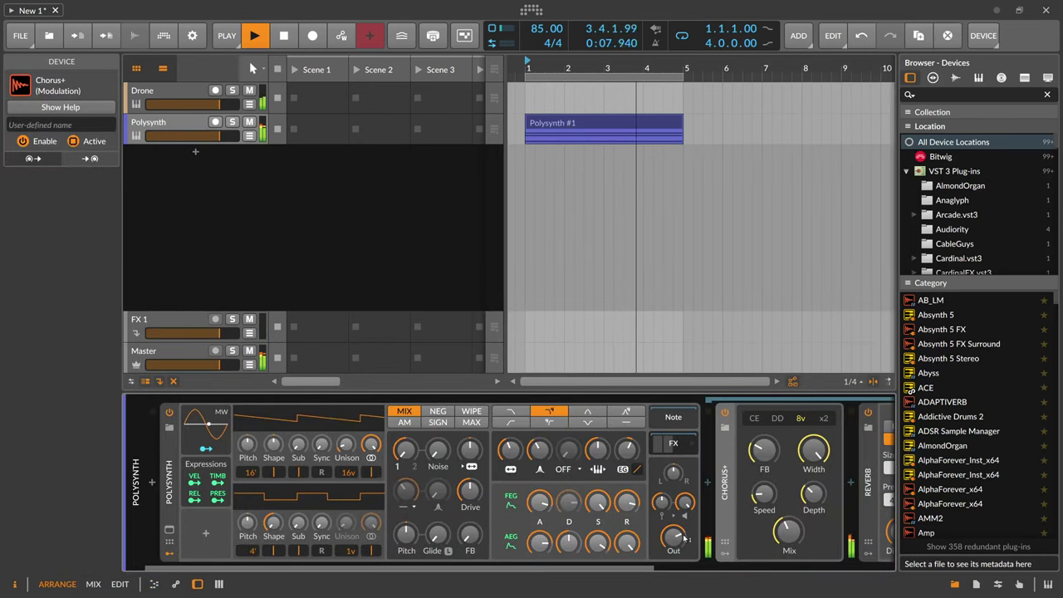
{"action": "left_click", "coordinate": [206, 535]}
{"action": "type", "text": "ra"}
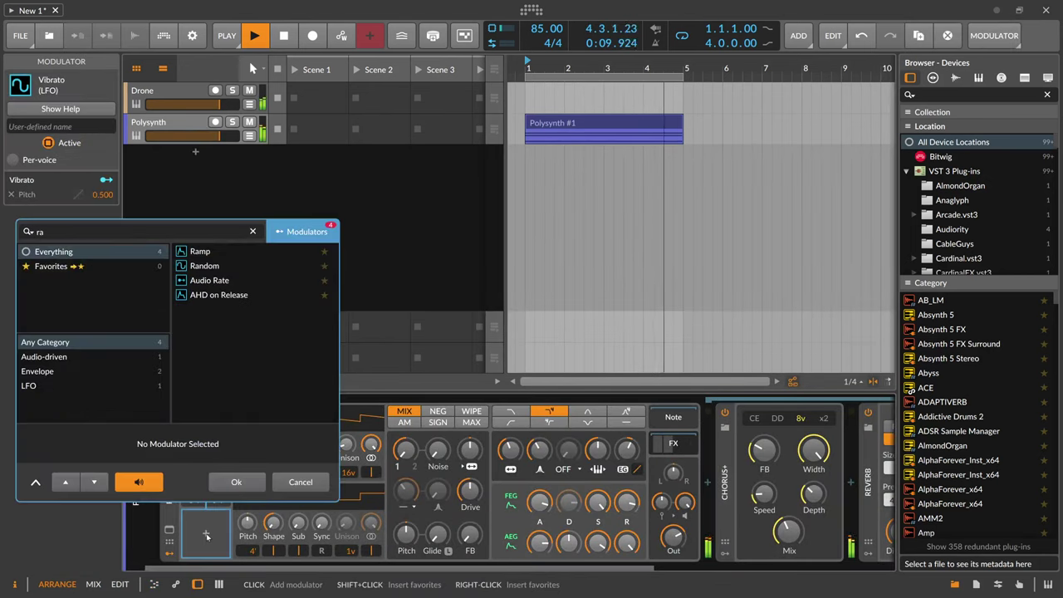
{"action": "type", "text": "nd"}
{"action": "key", "text": "Return"}
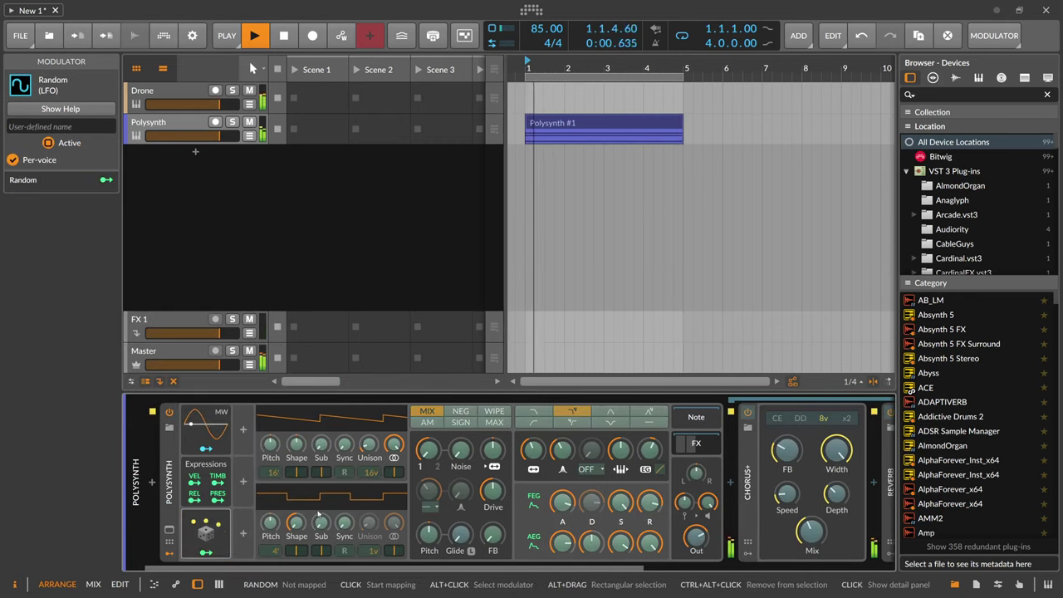
- Turn the Random modulator's smoothing fully up and map it to the Polysynth's main Pitch with an amount of 0.171
{"action": "left_click", "coordinate": [212, 544]}
{"action": "left_click_drag", "start_coordinate": [285, 467], "coordinate": [284, 390]}
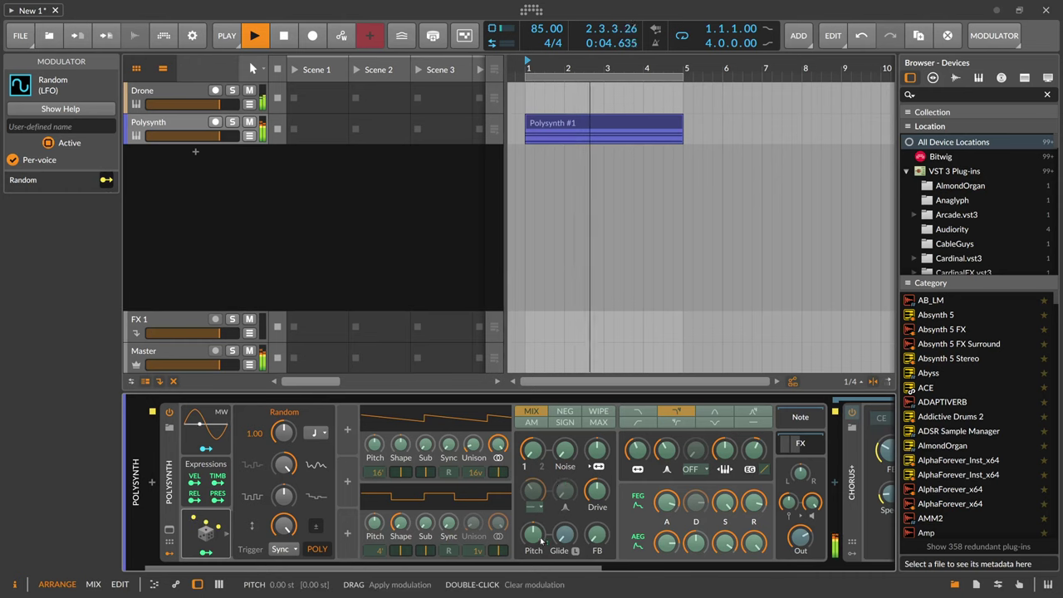
{"action": "left_click_drag", "start_coordinate": [534, 534], "coordinate": [533, 523]}
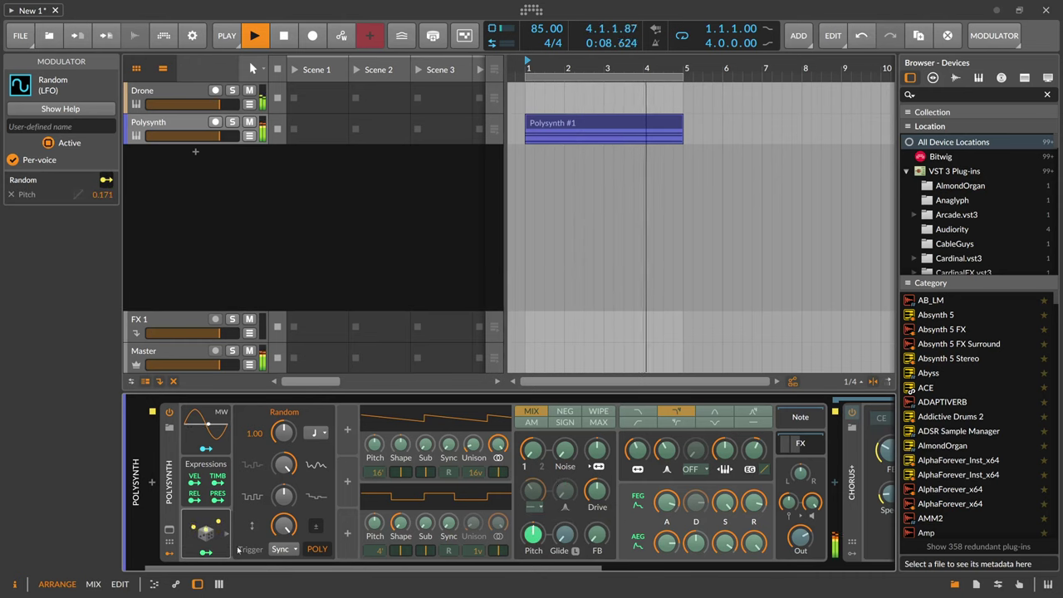
{"action": "left_click", "coordinate": [206, 552]}
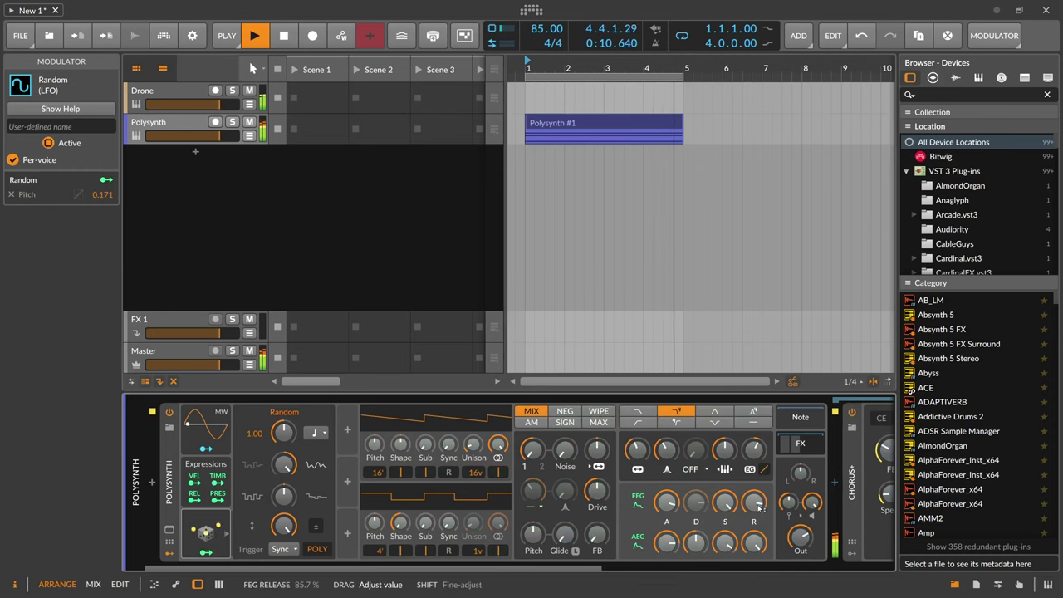
- Set the Reverb's late reverb time to 14.3 s
{"action": "left_click_drag", "start_coordinate": [550, 571], "coordinate": [797, 572]}
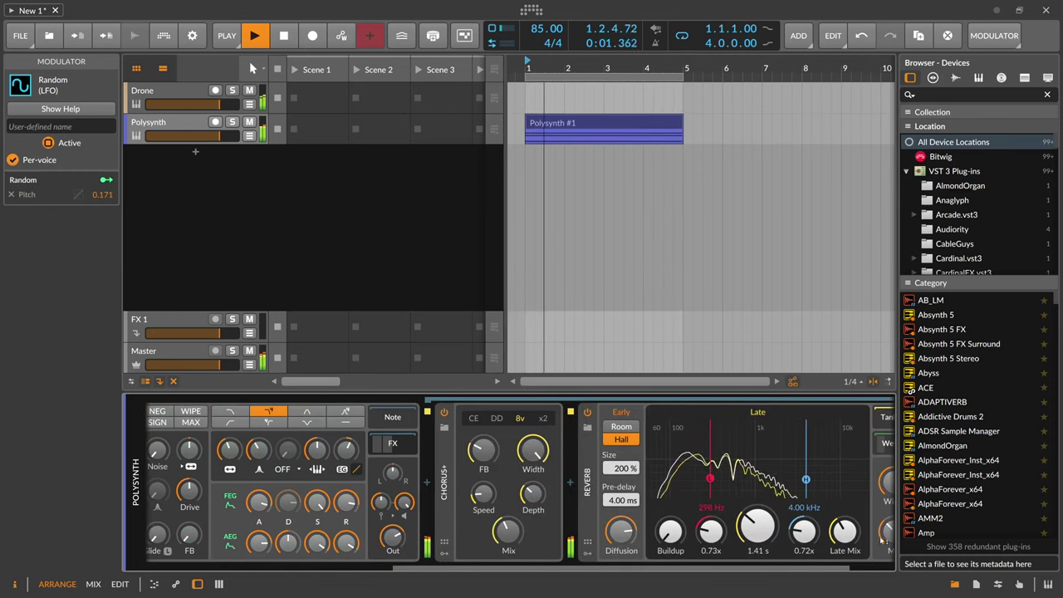
{"action": "left_click_drag", "start_coordinate": [757, 526], "coordinate": [757, 473]}
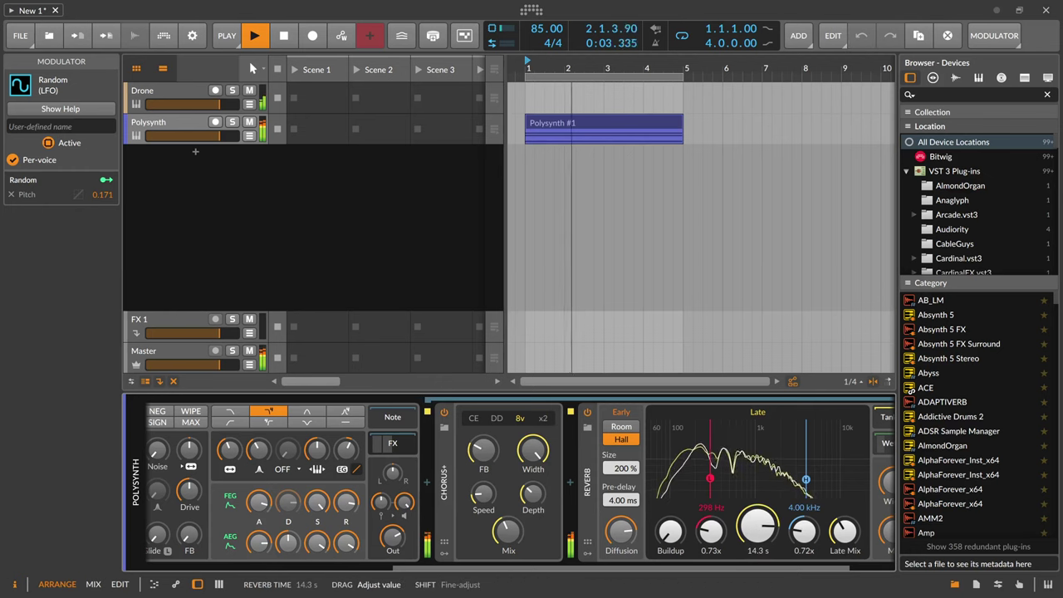
- Lower the Polysynth's output level slightly and fine-tune its filter frequency
{"action": "left_click_drag", "start_coordinate": [392, 538], "coordinate": [302, 570]}
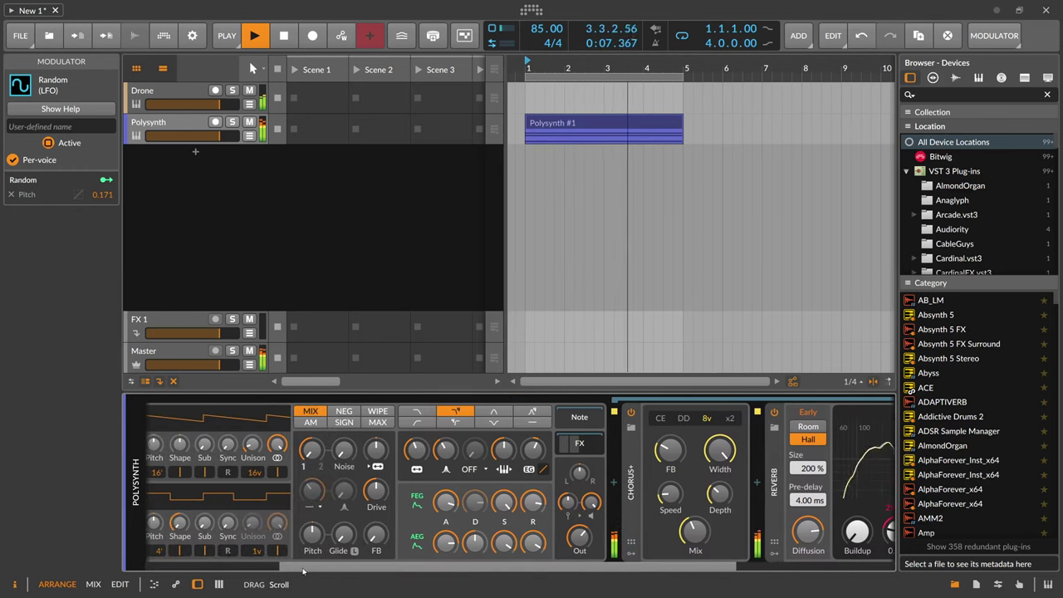
{"action": "left_click_drag", "start_coordinate": [577, 539], "coordinate": [577, 548]}
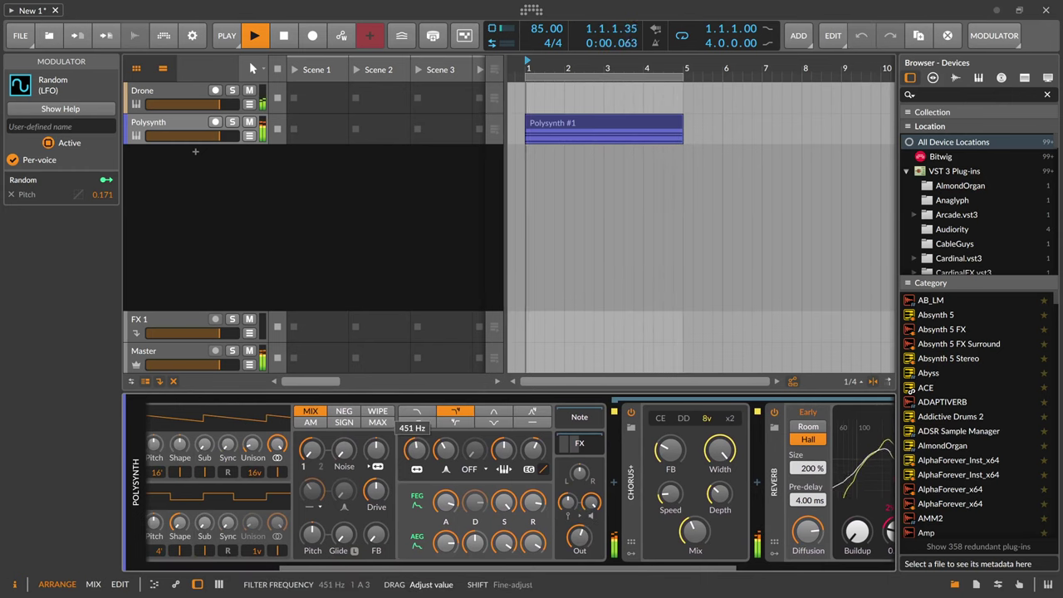
{"action": "left_click_drag", "start_coordinate": [376, 449], "coordinate": [416, 446]}
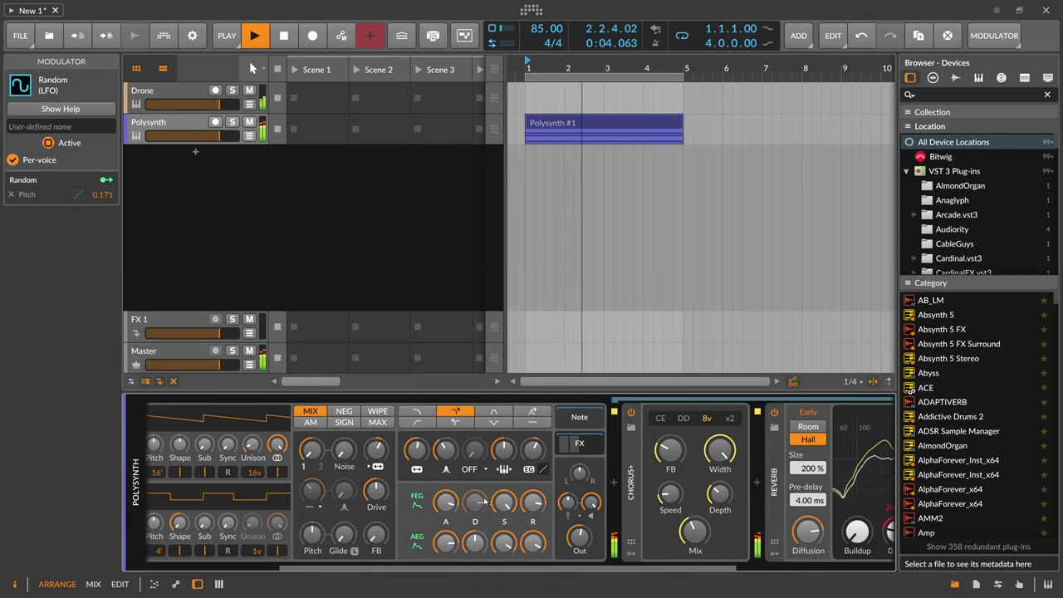
{"action": "left_click_drag", "start_coordinate": [579, 536], "coordinate": [579, 547]}
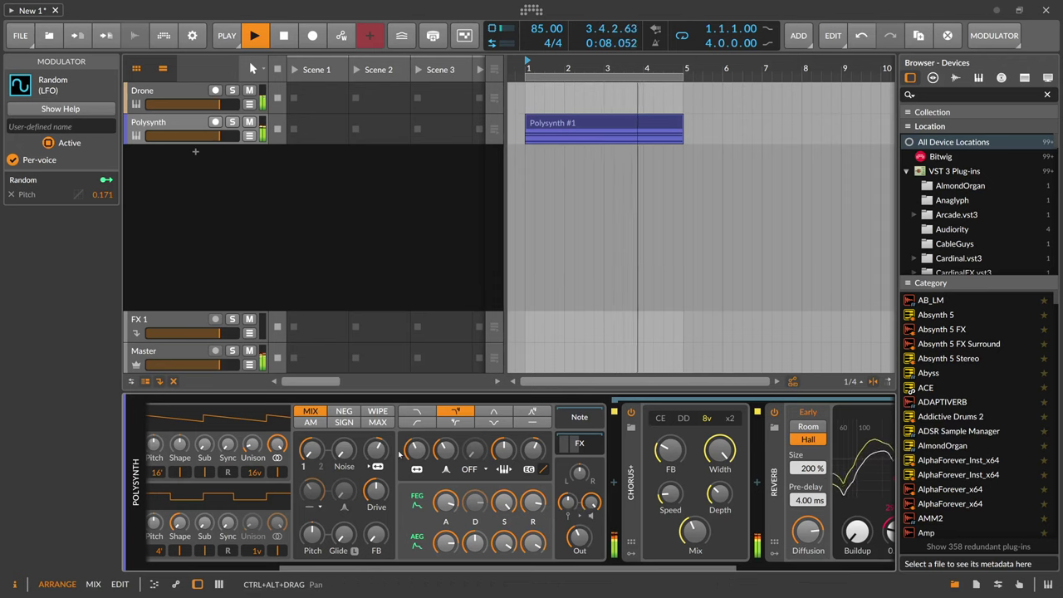
{"action": "left_click_drag", "start_coordinate": [376, 449], "coordinate": [376, 451]}
{"action": "left_click_drag", "start_coordinate": [579, 536], "coordinate": [578, 540]}
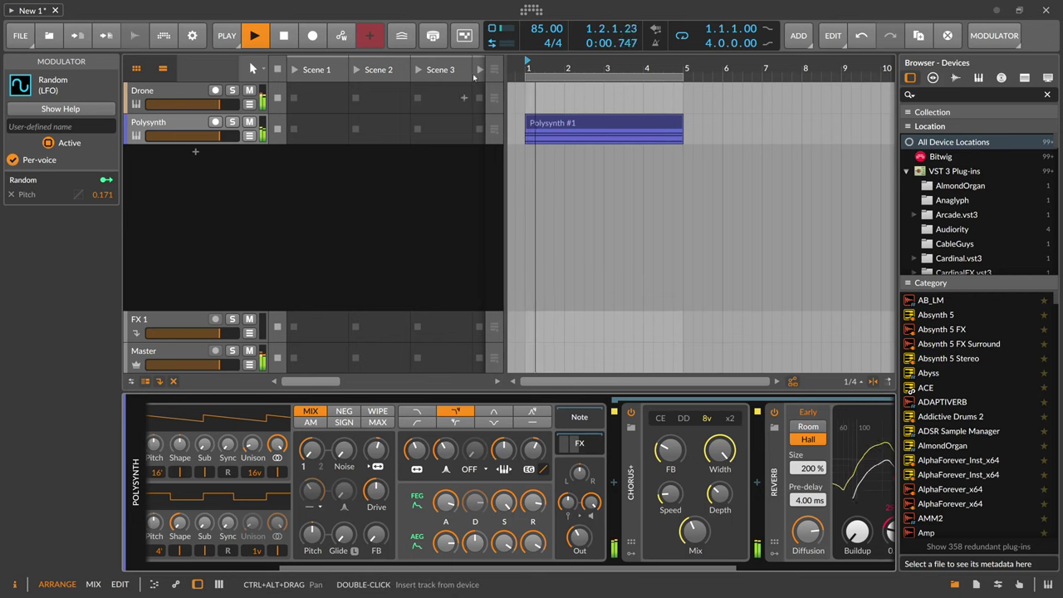
- Rename the Polysynth track to Pad
{"action": "left_click", "coordinate": [170, 122]}
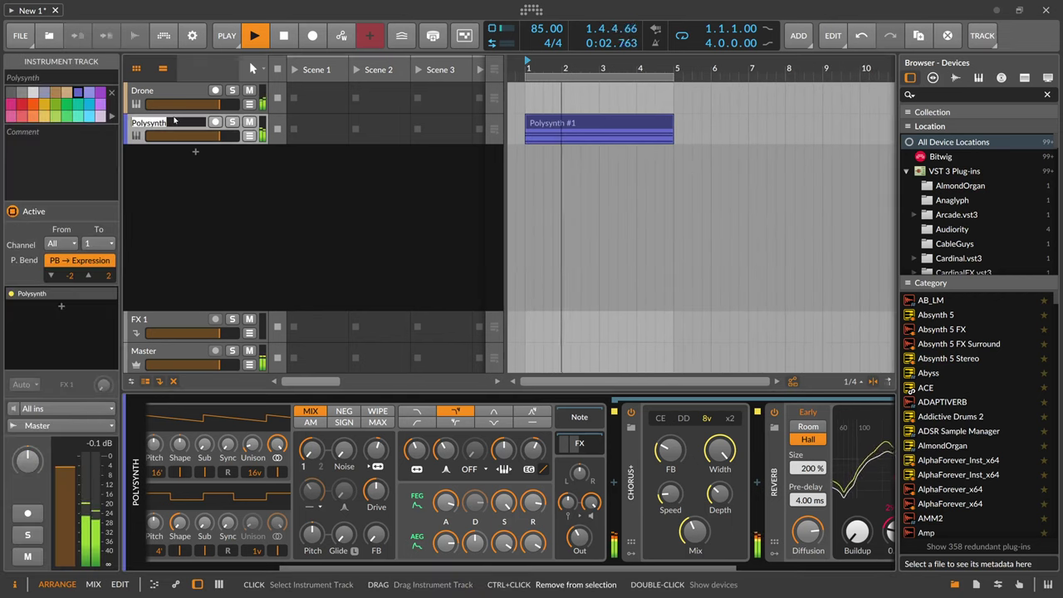
{"action": "type", "text": "Pad"}
{"action": "key", "text": "Return"}
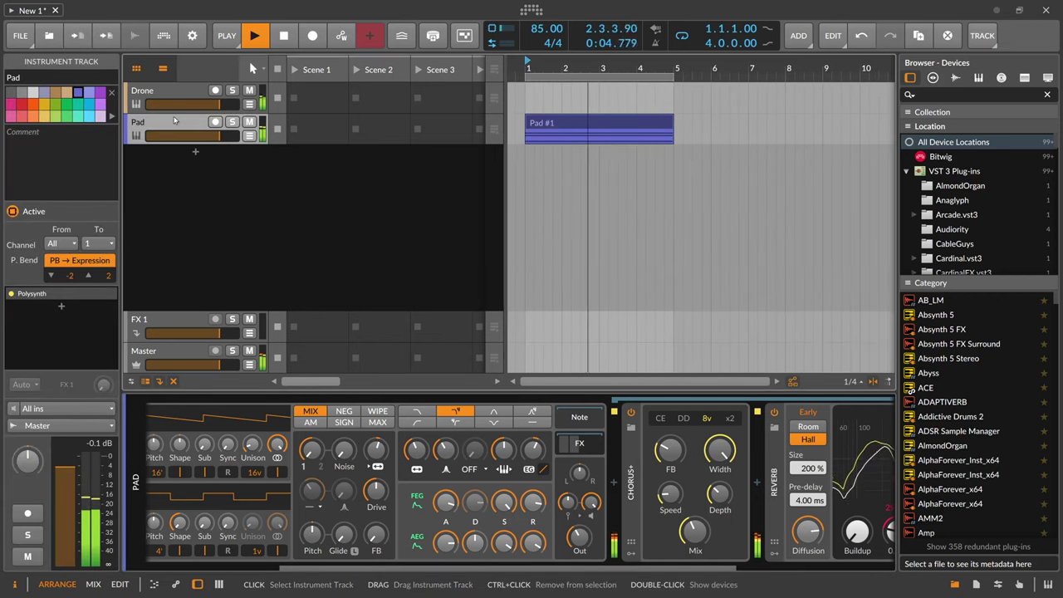
- Check the Drone track's devices, return to the Pad track and raise its synth's output level slightly
{"action": "left_click", "coordinate": [334, 98]}
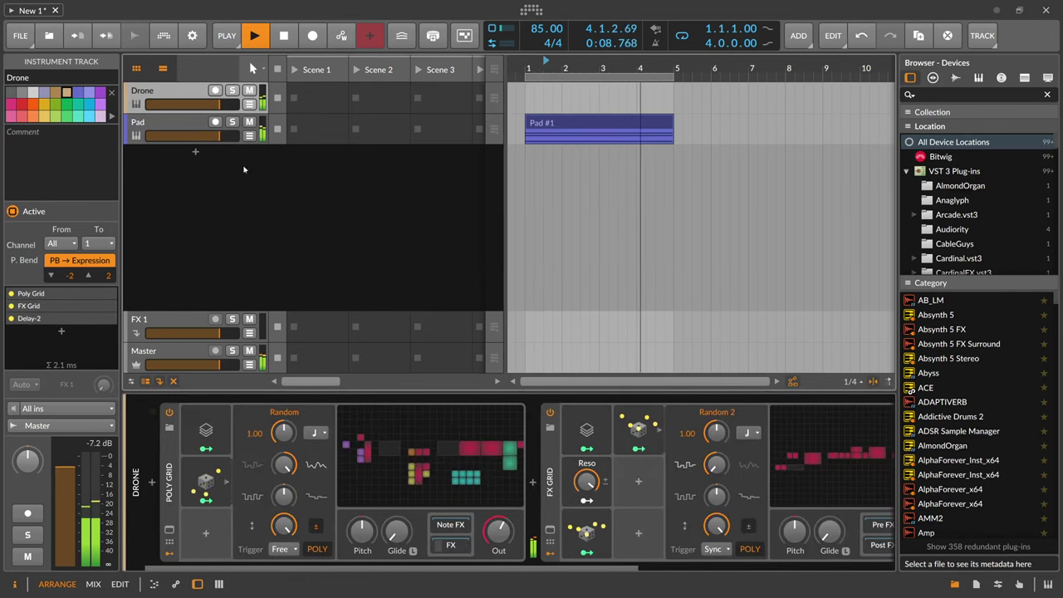
{"action": "left_click", "coordinate": [190, 123]}
{"action": "left_click_drag", "start_coordinate": [407, 566], "coordinate": [600, 566]}
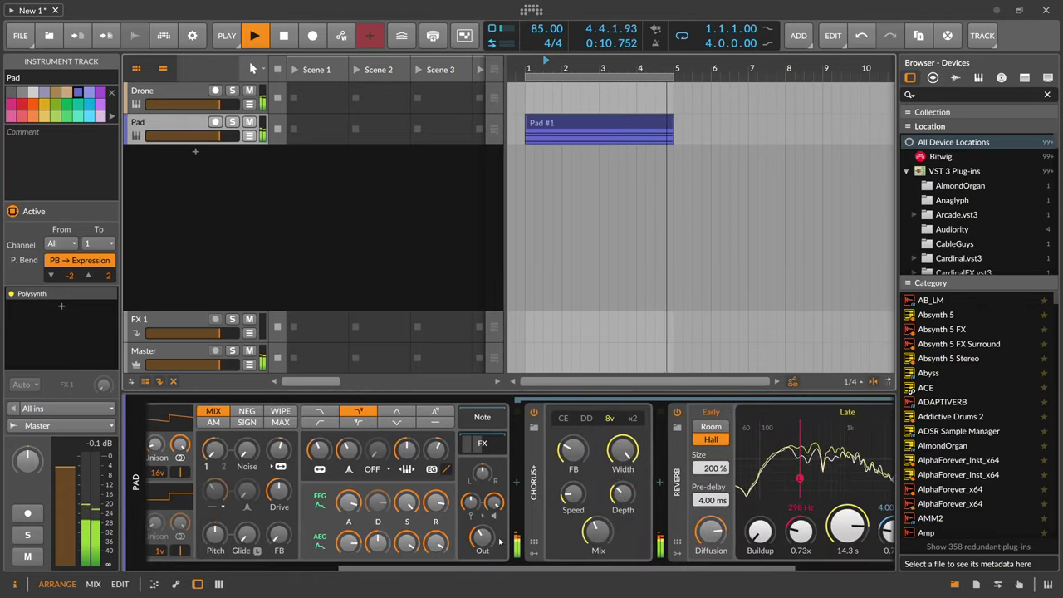
{"action": "left_click_drag", "start_coordinate": [483, 538], "coordinate": [482, 532]}
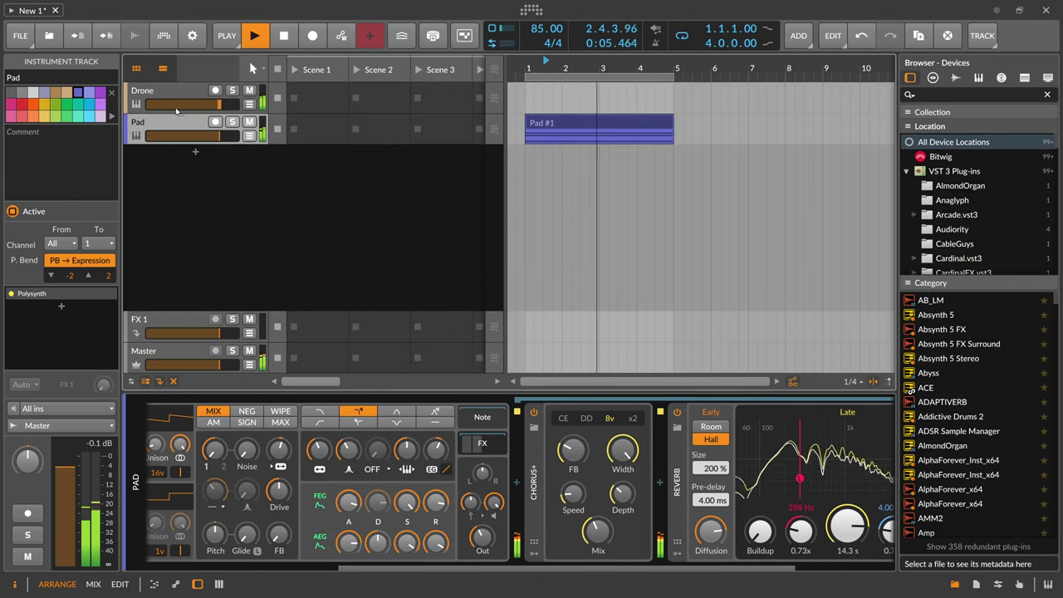
- Add a new instrument track below Pad with a Polymer synth on it
{"action": "double_click", "coordinate": [195, 152]}
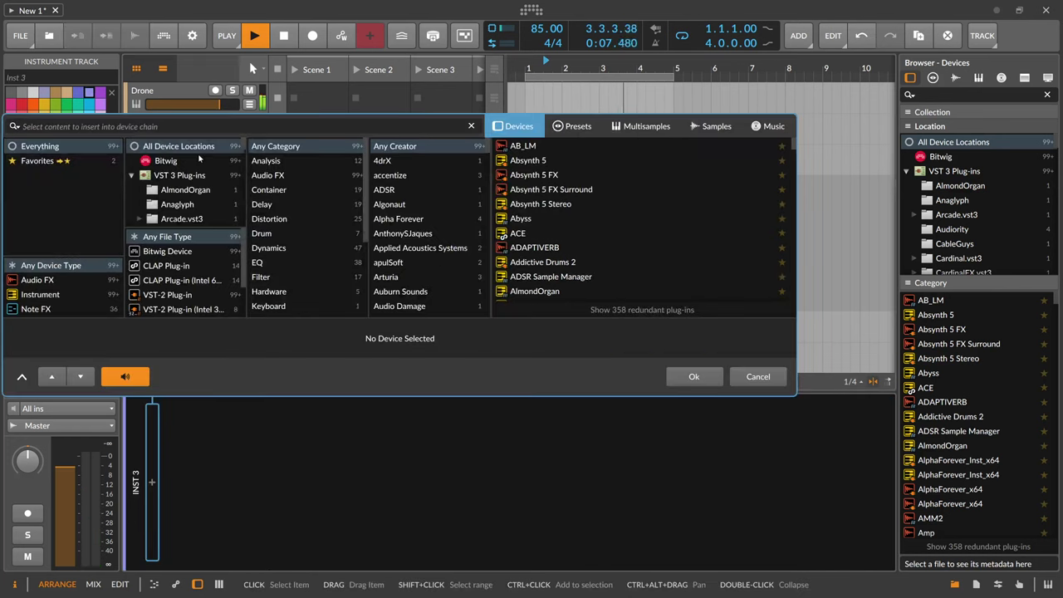
{"action": "type", "text": "poly"}
{"action": "key", "text": "Down"}
{"action": "key", "text": "Down"}
{"action": "key", "text": "Down"}
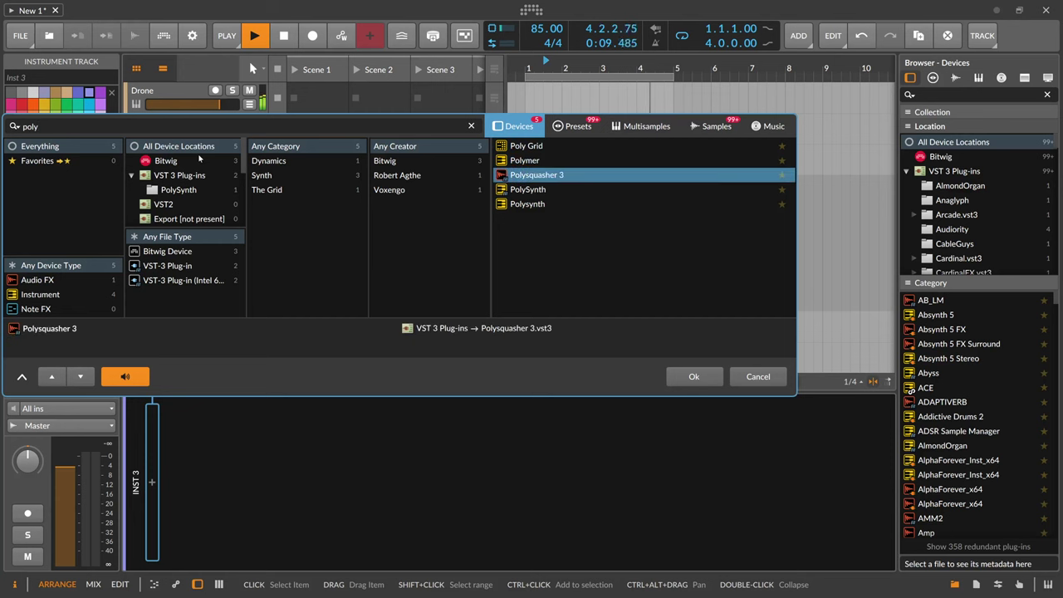
{"action": "key", "text": "Up"}
{"action": "key", "text": "Return"}
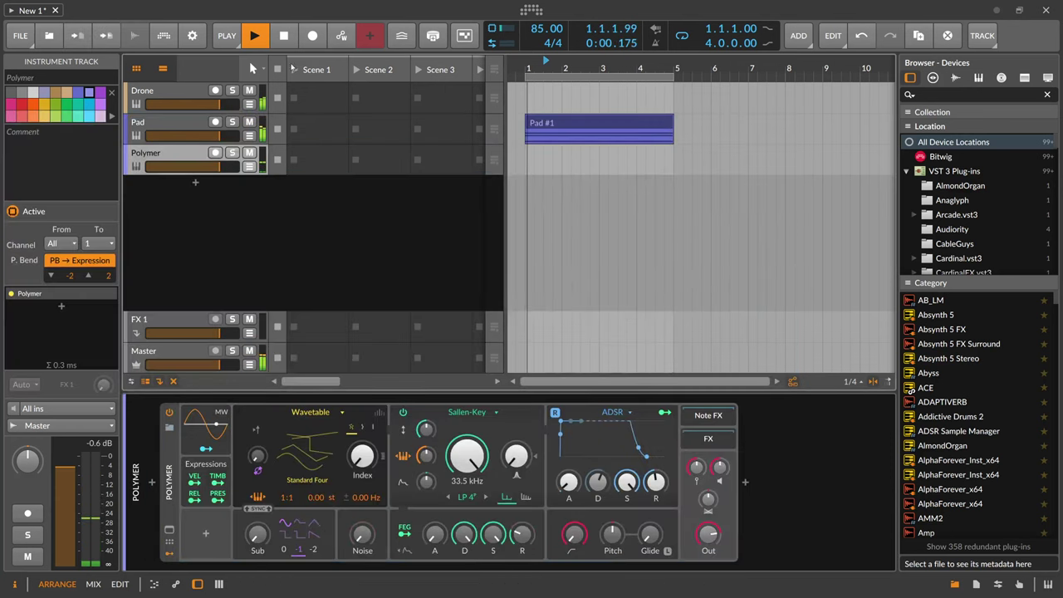
- Create a clip at bar 1 on the Polymer track and extend it to four bars
{"action": "double_click", "coordinate": [558, 157]}
{"action": "left_click_drag", "start_coordinate": [562, 157], "coordinate": [673, 157]}
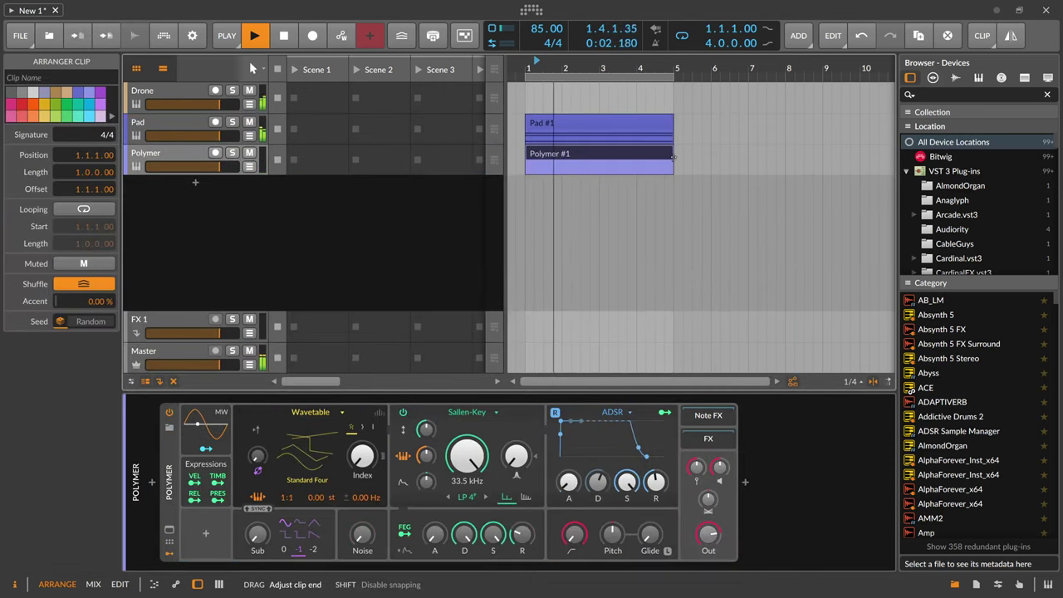
{"action": "left_click", "coordinate": [573, 124]}
- Draw a D#0 note in the Polymer clip spanning all four bars
{"action": "double_click", "coordinate": [542, 155]}
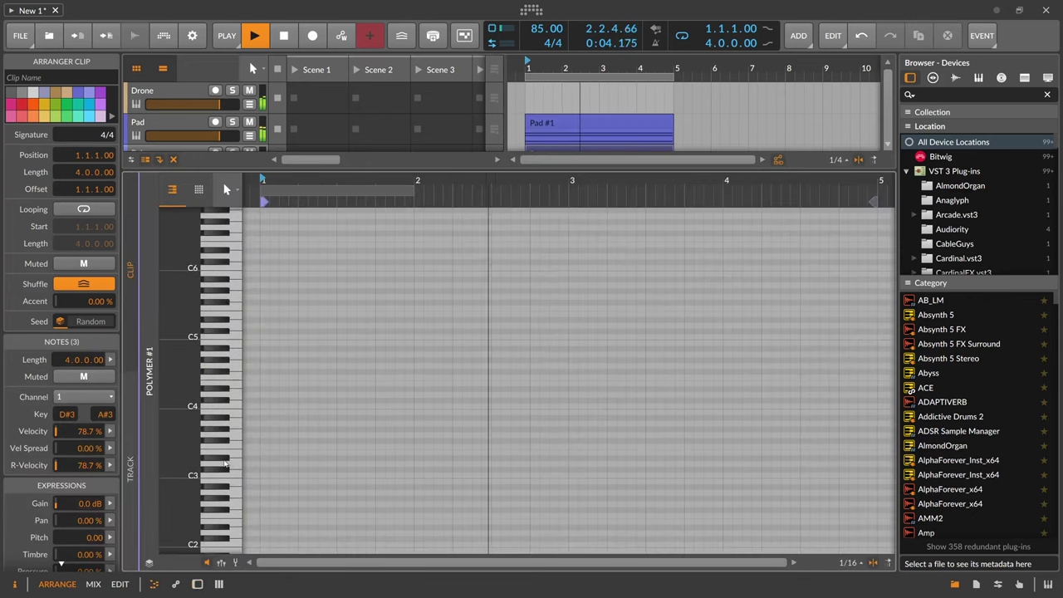
{"action": "left_click", "coordinate": [226, 474]}
{"action": "scroll", "coordinate": [226, 473], "scroll_direction": "down", "scroll_amount": 4}
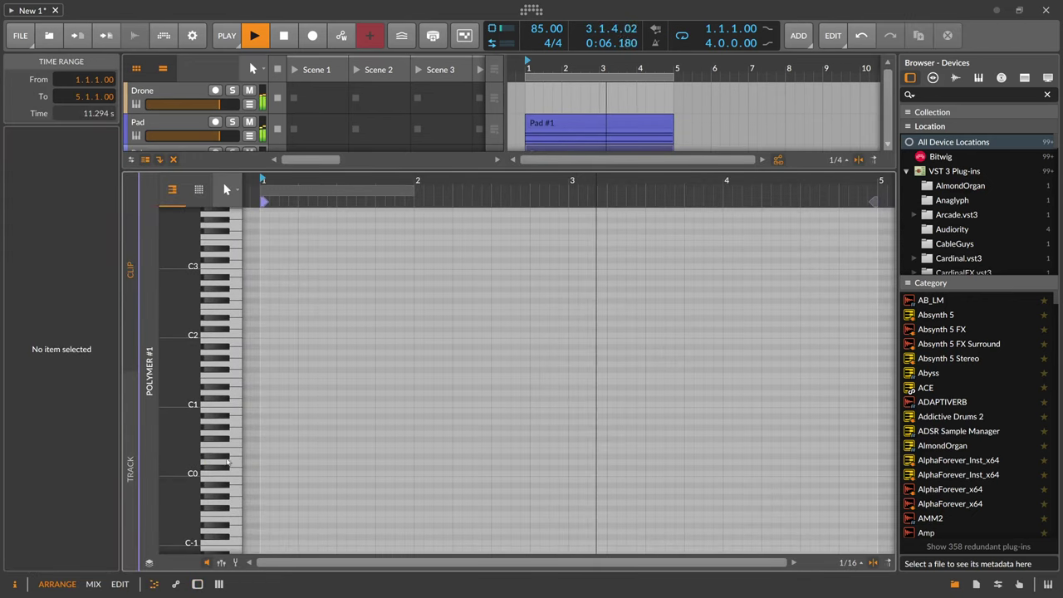
{"action": "double_click", "coordinate": [261, 457]}
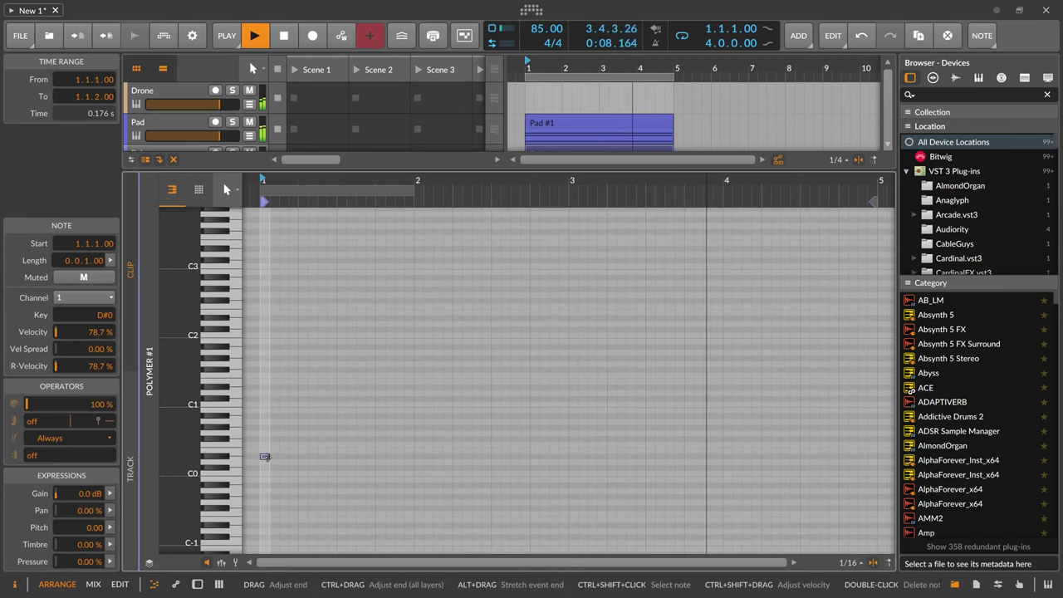
{"action": "left_click_drag", "start_coordinate": [266, 459], "coordinate": [873, 483]}
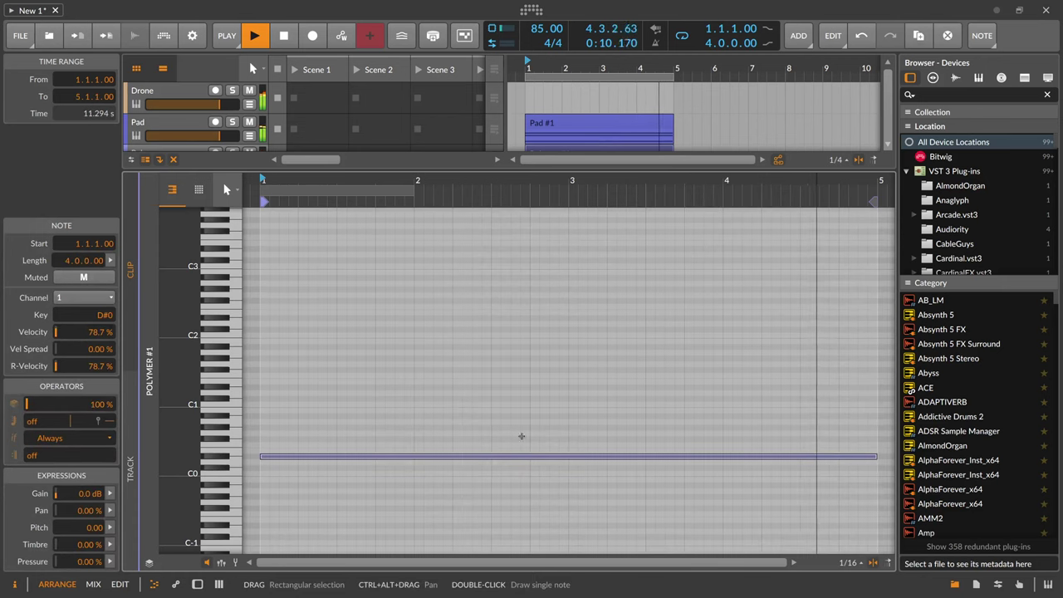
- Show the Polymer track's devices and set the synth's output to about -2.9 dB
{"action": "left_click_drag", "start_coordinate": [327, 173], "coordinate": [324, 318]}
{"action": "double_click", "coordinate": [188, 154]}
{"action": "left_click_drag", "start_coordinate": [707, 534], "coordinate": [708, 537]}
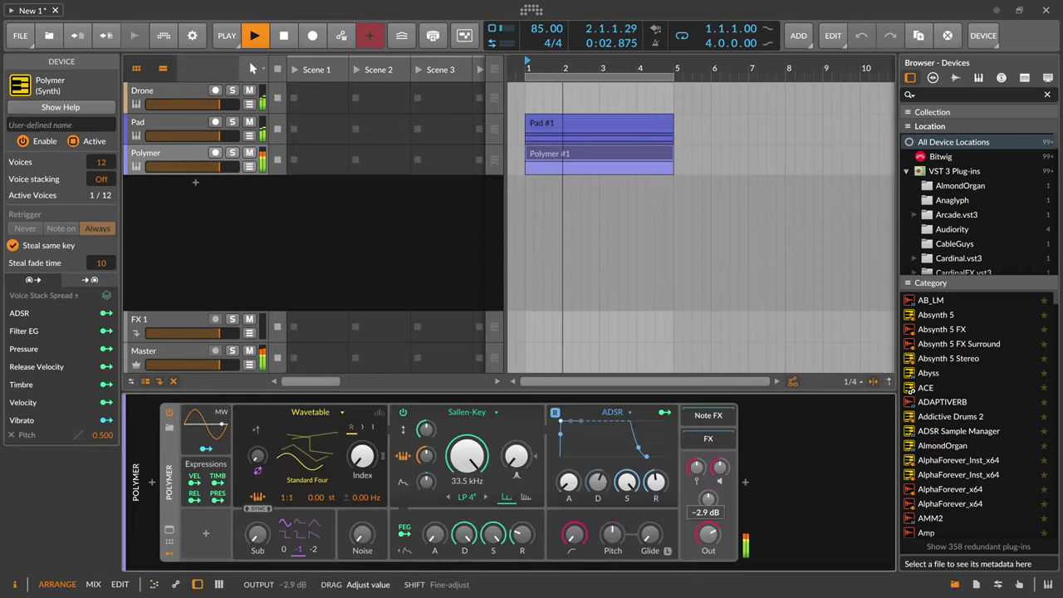
- Shape the Polymer as a pluck: filter cutoff 262 Hz, shorter filter-envelope decay, amp envelope decay 2.11 s with no sustain
{"action": "left_click_drag", "start_coordinate": [474, 459], "coordinate": [474, 544]}
{"action": "left_click_drag", "start_coordinate": [426, 482], "coordinate": [426, 470]}
{"action": "left_click_drag", "start_coordinate": [471, 528], "coordinate": [471, 561]}
{"action": "left_click_drag", "start_coordinate": [626, 484], "coordinate": [624, 532]}
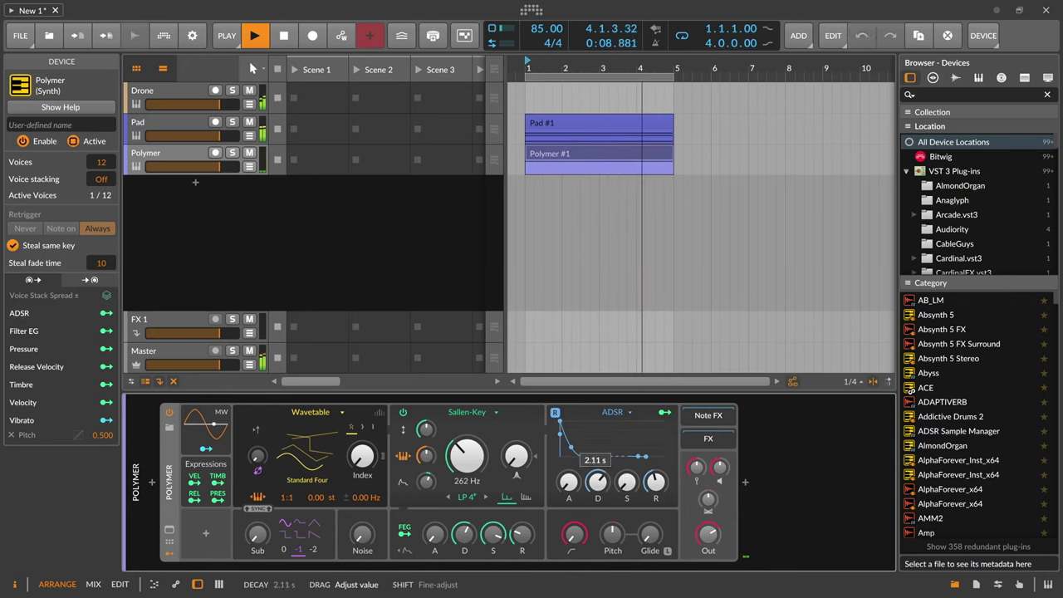
- Insert a Note Repeats device before the Polymer and switch its pattern mode to Euclid
{"action": "left_click", "coordinate": [152, 483]}
{"action": "type", "text": "re"}
{"action": "key", "text": "Down"}
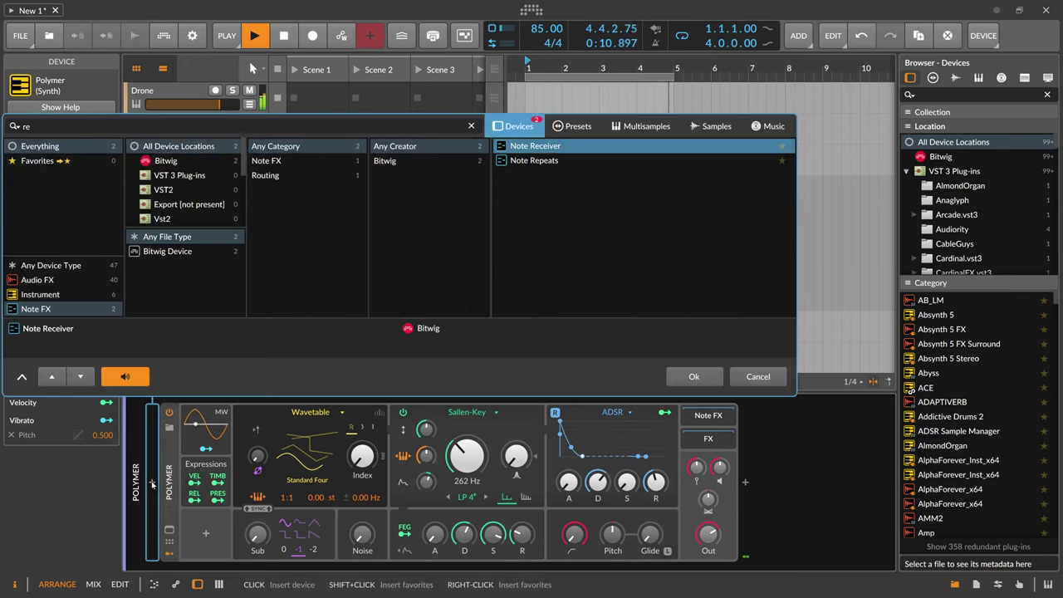
{"action": "key", "text": "Down"}
{"action": "key", "text": "Return"}
{"action": "left_click", "coordinate": [220, 549]}
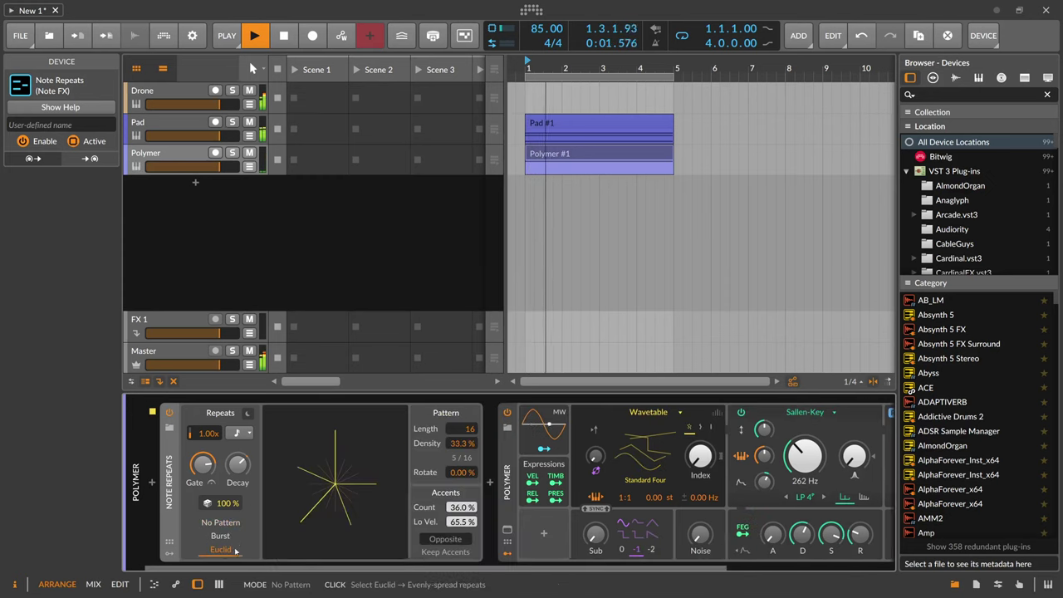
- Restart playback and lengthen the Polymer's amp envelope release
{"action": "key", "text": "space"}
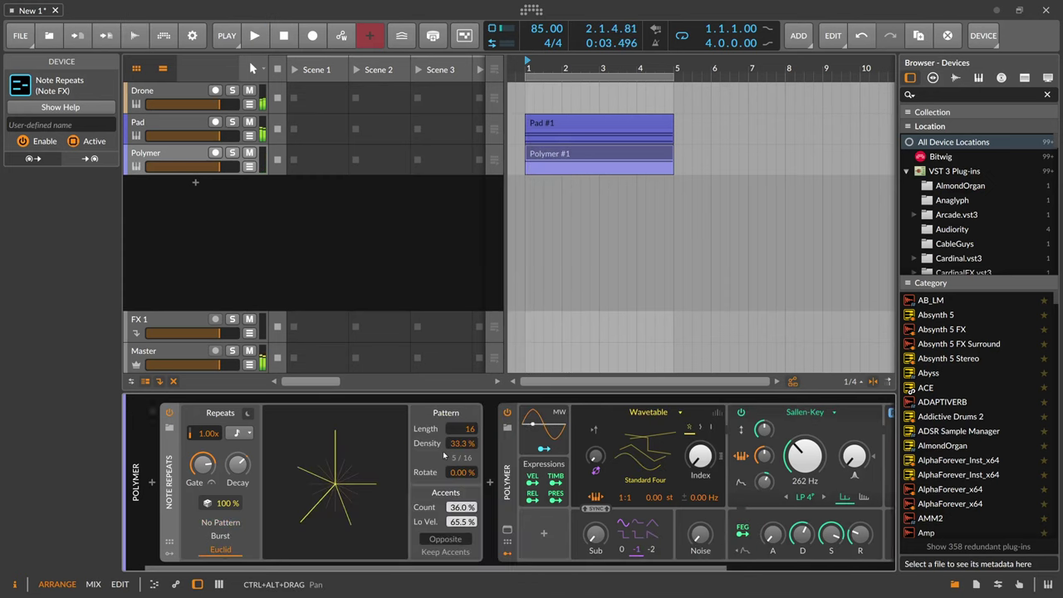
{"action": "key", "text": "space"}
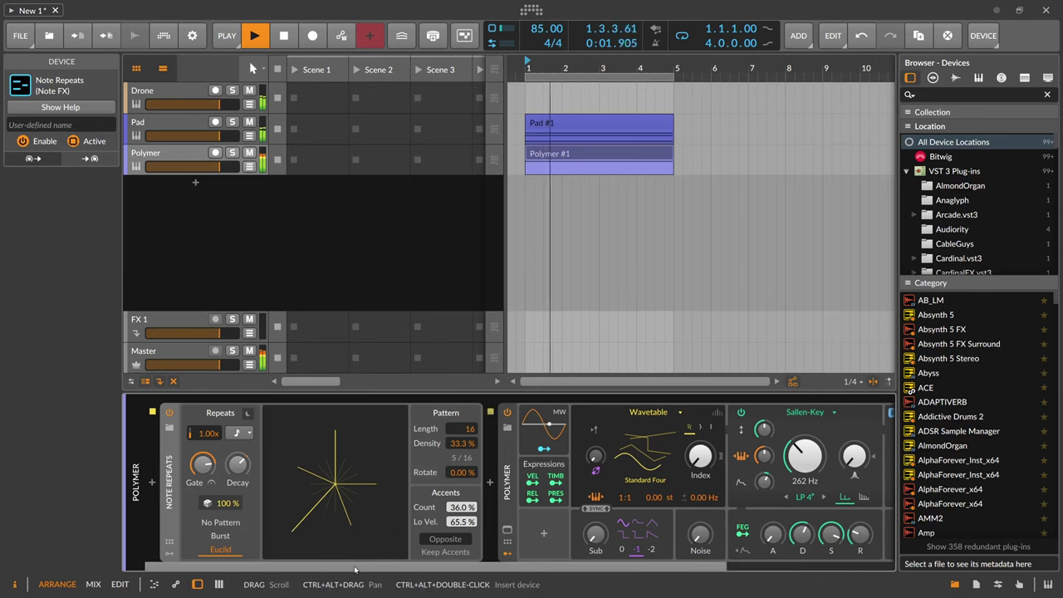
{"action": "left_click_drag", "start_coordinate": [399, 569], "coordinate": [567, 570]}
{"action": "left_click_drag", "start_coordinate": [683, 488], "coordinate": [683, 490]}
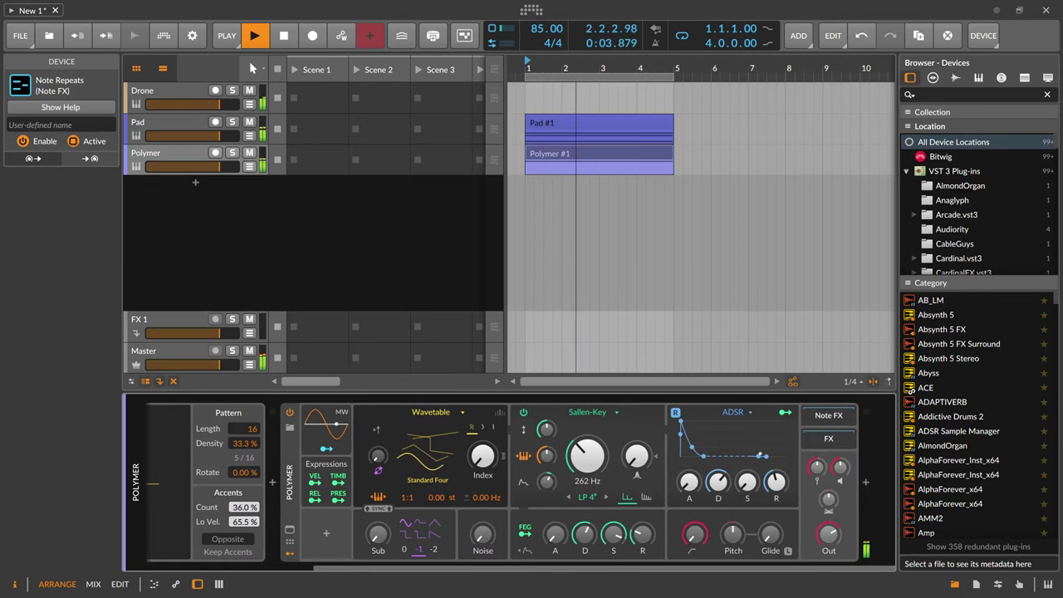
{"action": "left_click_drag", "start_coordinate": [775, 483], "coordinate": [775, 466]}
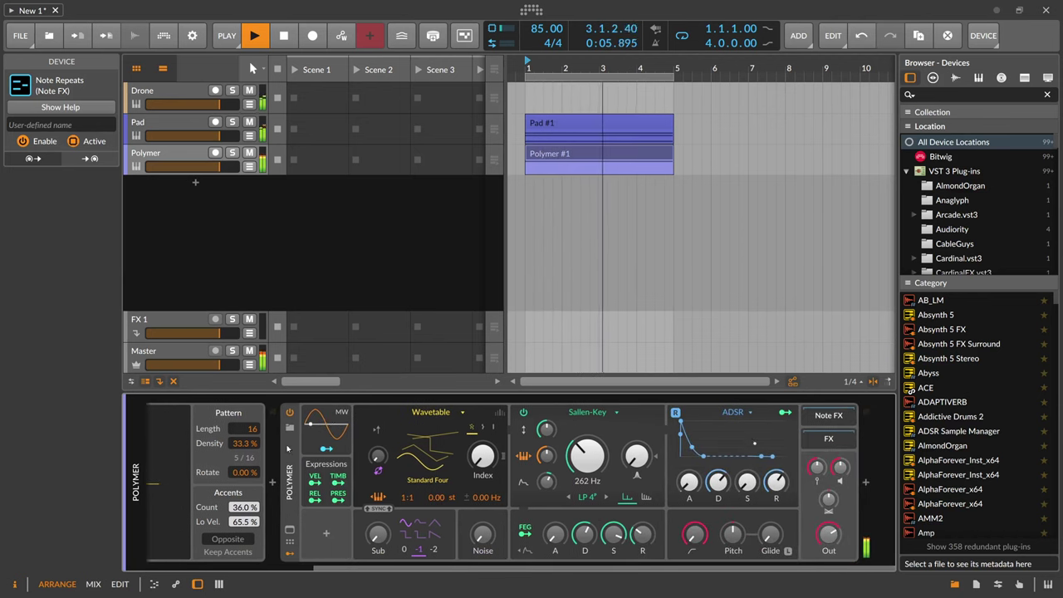
- Turn the Polymer wavetable's Index fully up and set the oscillator's frequency ratio to 2:1
{"action": "left_click", "coordinate": [283, 431]}
{"action": "left_click_drag", "start_coordinate": [102, 163], "coordinate": [101, 215]}
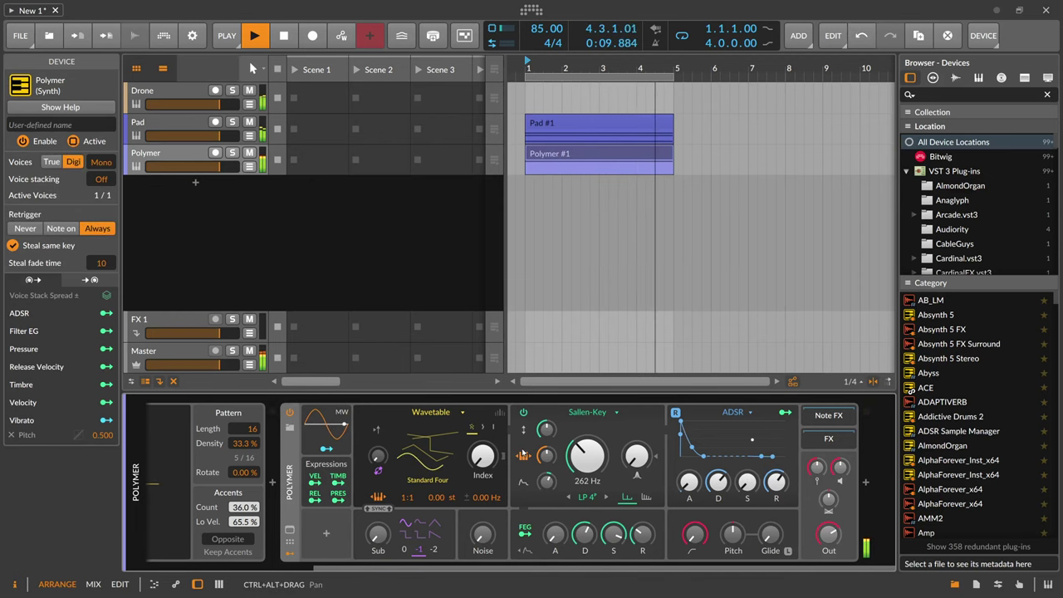
{"action": "left_click_drag", "start_coordinate": [485, 465], "coordinate": [485, 407]}
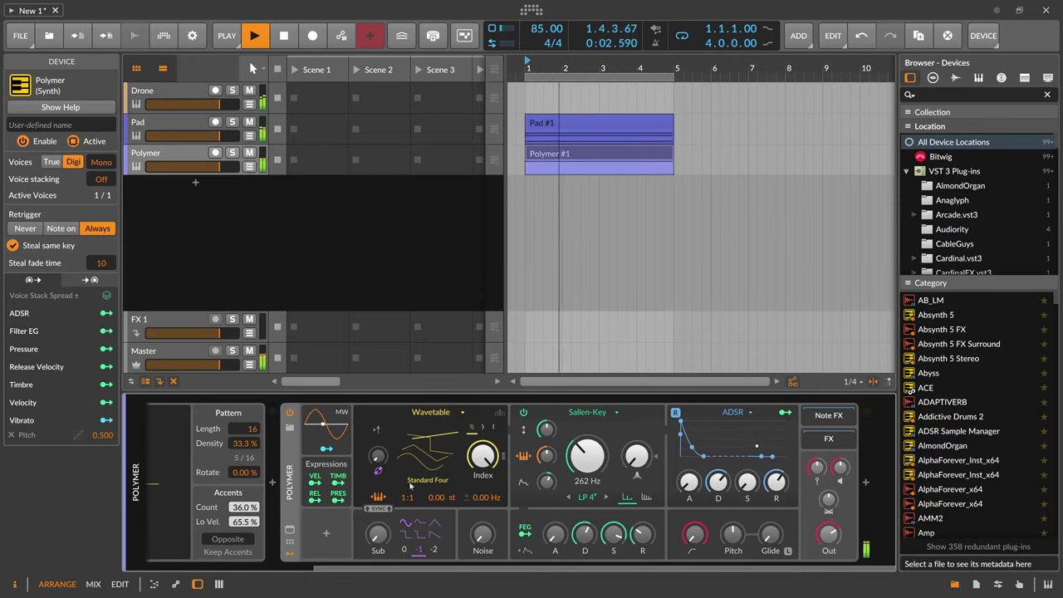
{"action": "left_click_drag", "start_coordinate": [402, 501], "coordinate": [402, 486]}
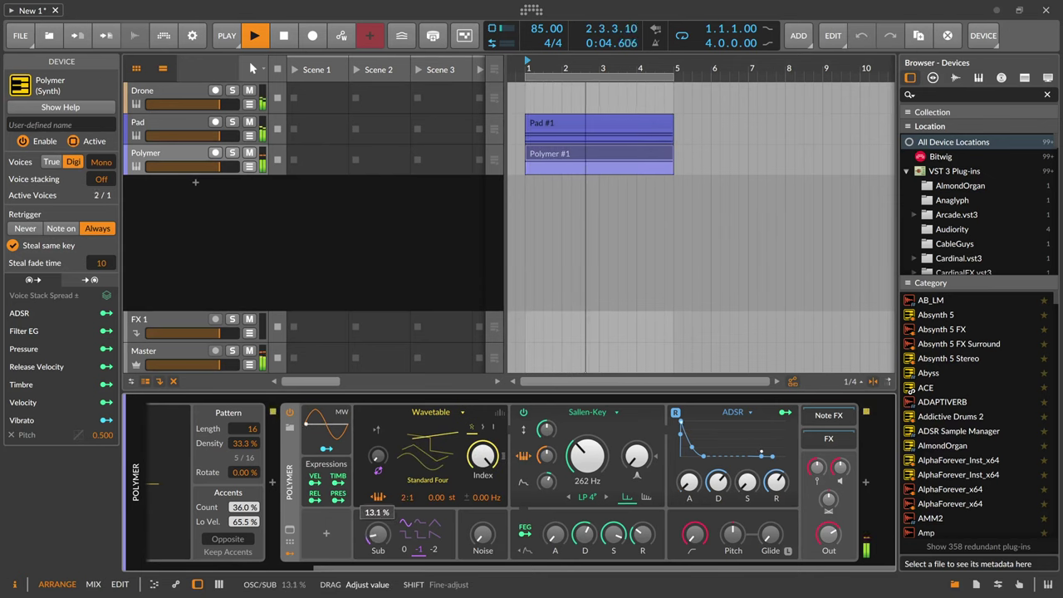
- Mix in the Polymer's sub oscillator at about 50% and set its octave to 0
{"action": "left_click_drag", "start_coordinate": [378, 534], "coordinate": [378, 526]}
{"action": "left_click", "coordinate": [405, 549]}
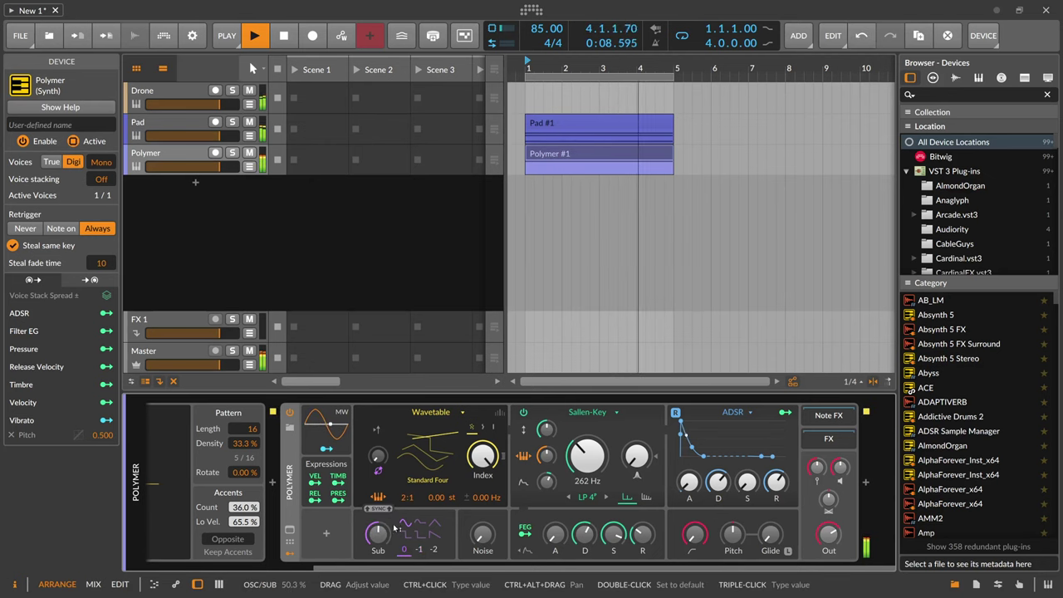
{"action": "left_click", "coordinate": [724, 533]}
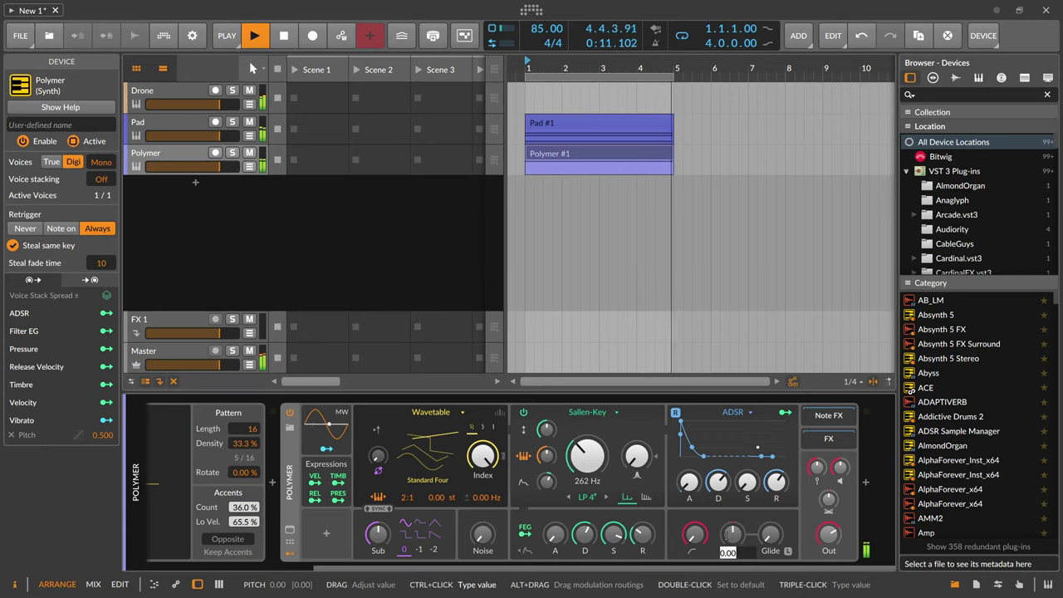
{"action": "left_click", "coordinate": [419, 549]}
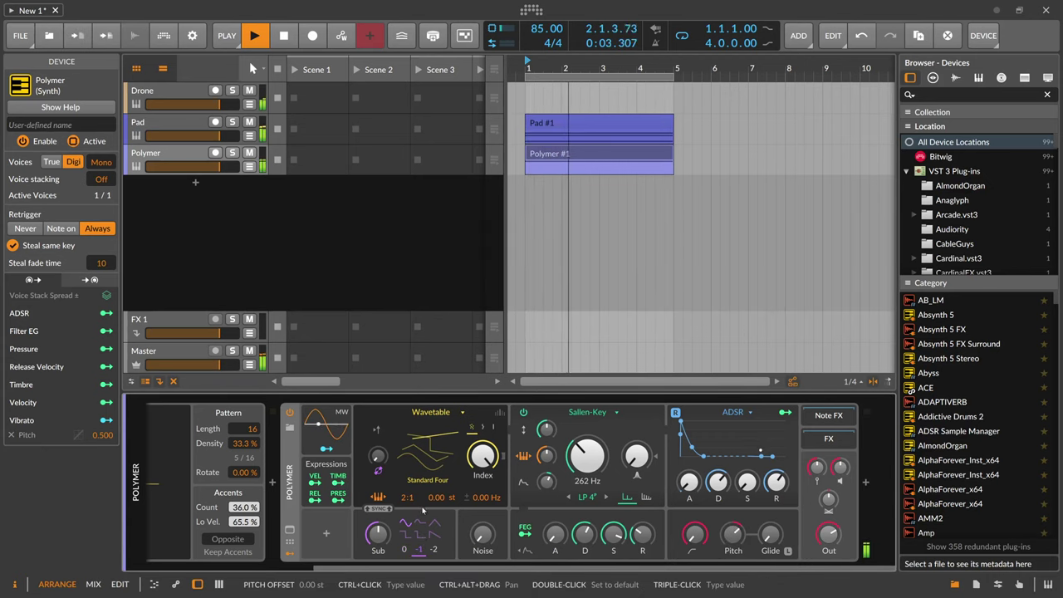
{"action": "left_click", "coordinate": [405, 549]}
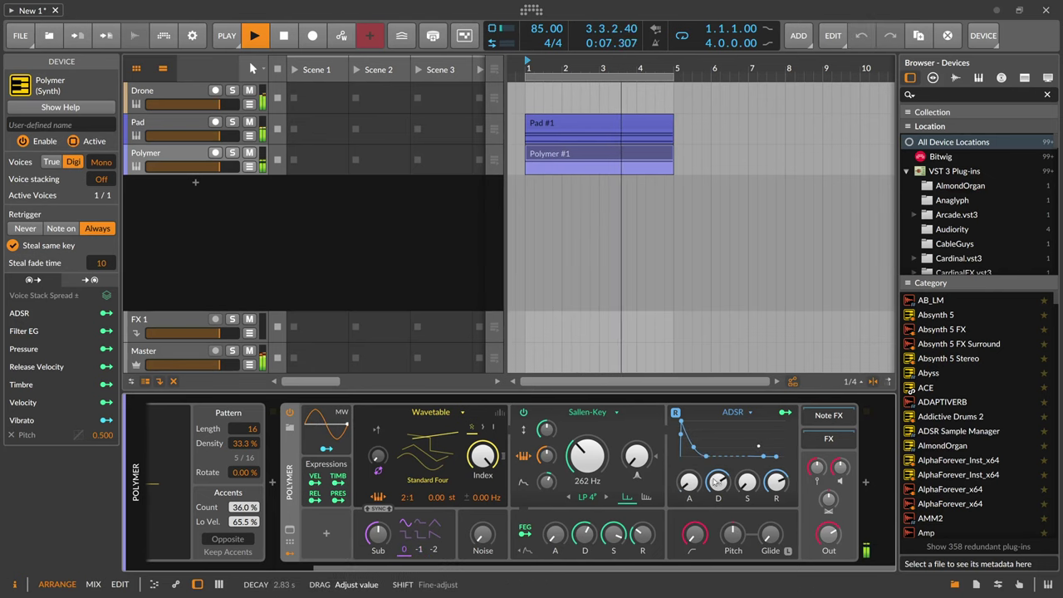
- Refine the Polymer's envelopes, switch its filter to LP 6, and adjust the cutoff modulation amount and sub level
{"action": "mouse_move", "coordinate": [747, 481]}
{"action": "left_mouse_down"}
{"action": "mouse_move", "coordinate": [748, 462]}
{"action": "mouse_move", "coordinate": [747, 502]}
{"action": "left_mouse_up"}
{"action": "left_click_drag", "start_coordinate": [643, 534], "coordinate": [643, 494]}
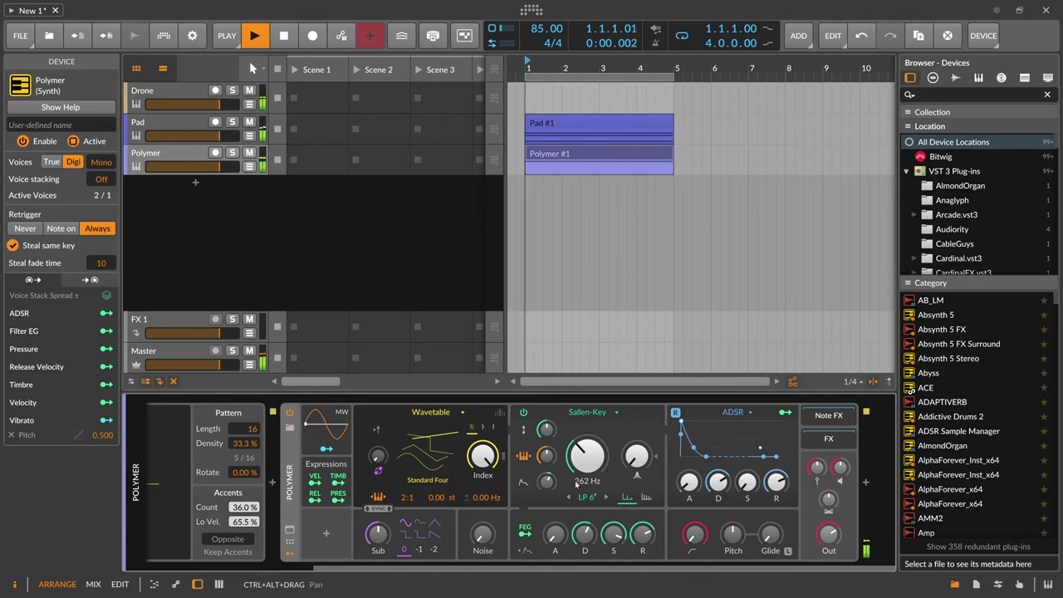
{"action": "mouse_move", "coordinate": [544, 455]}
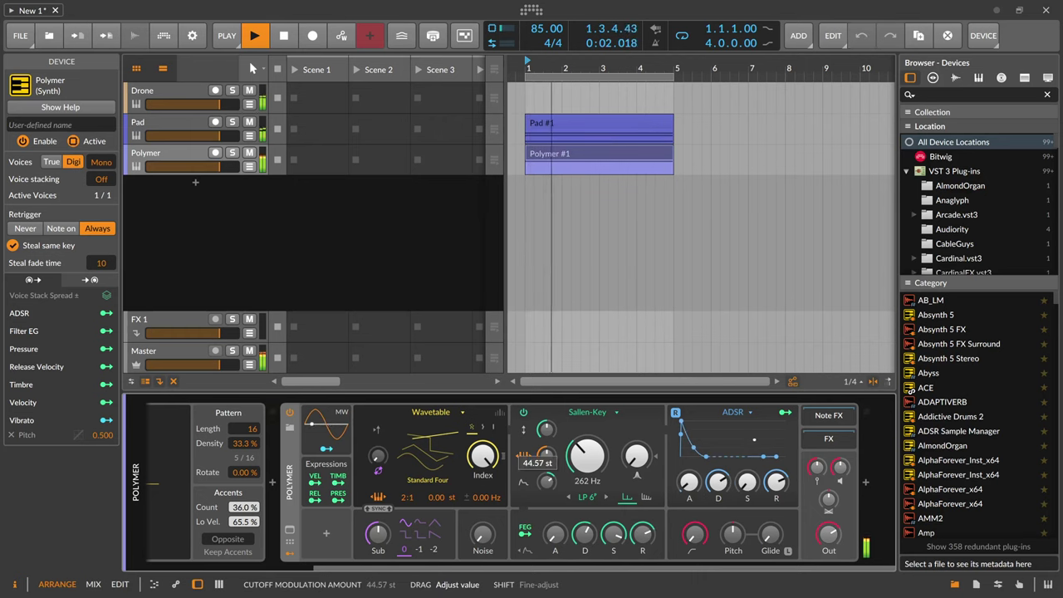
{"action": "left_click_drag", "start_coordinate": [545, 455], "coordinate": [544, 447]}
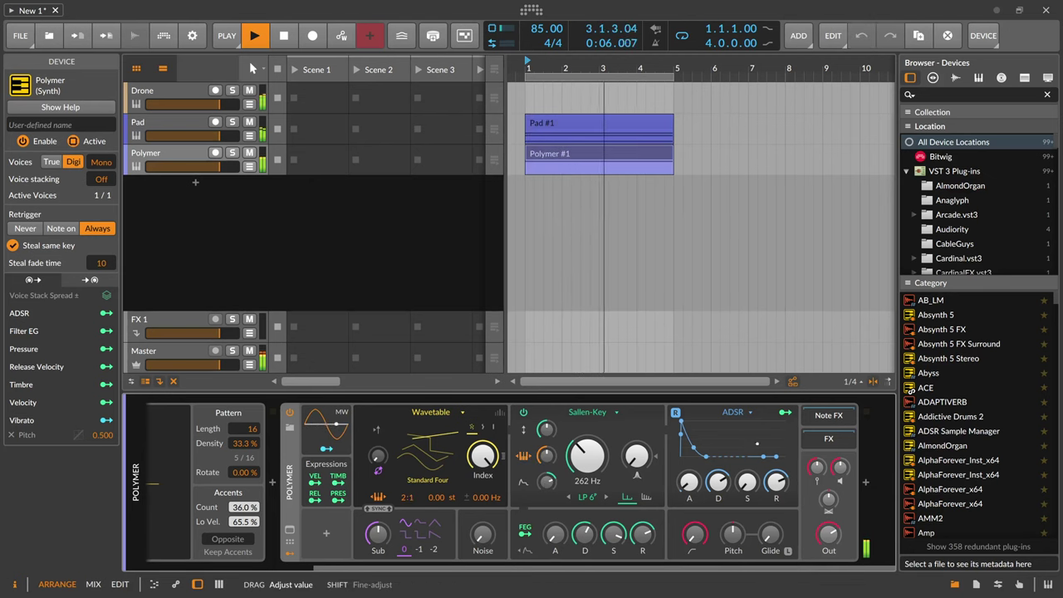
{"action": "mouse_move", "coordinate": [378, 534]}
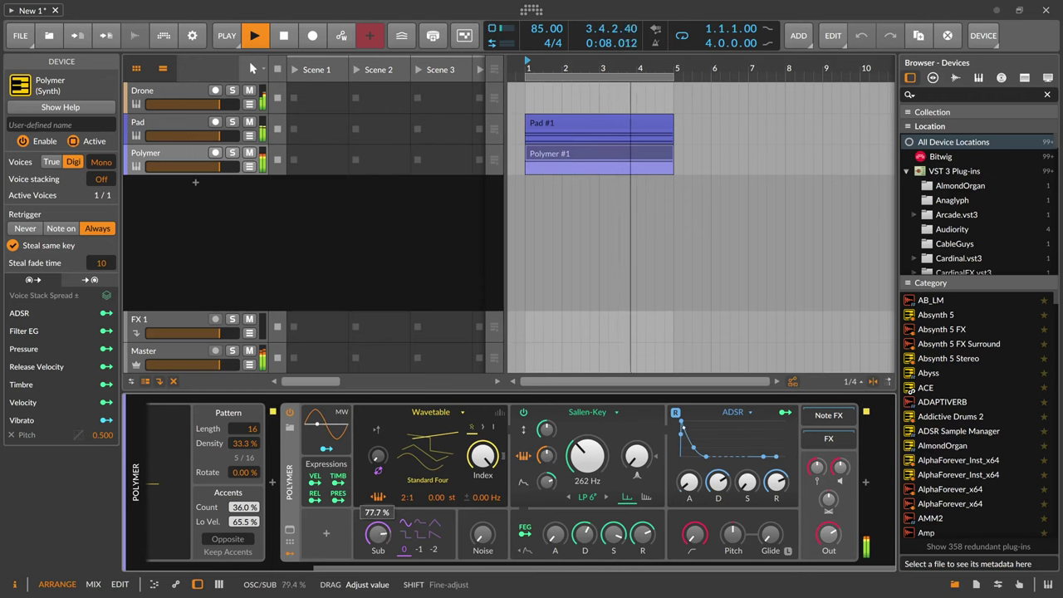
{"action": "left_click_drag", "start_coordinate": [378, 534], "coordinate": [378, 536]}
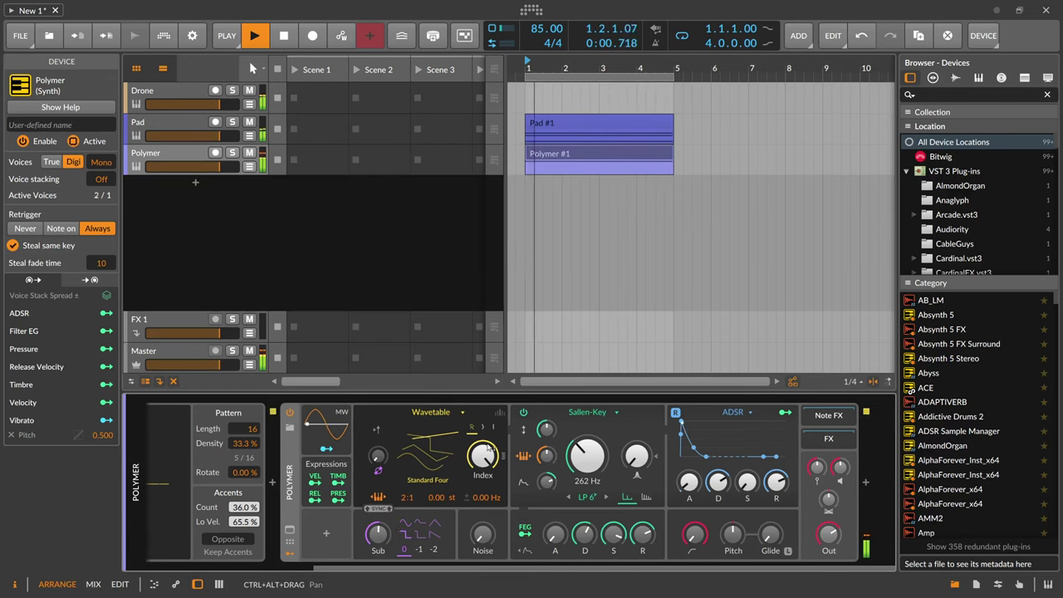
- Set the Polymer oscillator to 3 unison voices with about 13 cents of detune and solo the track
{"action": "left_click", "coordinate": [499, 412]}
{"action": "left_click", "coordinate": [426, 430]}
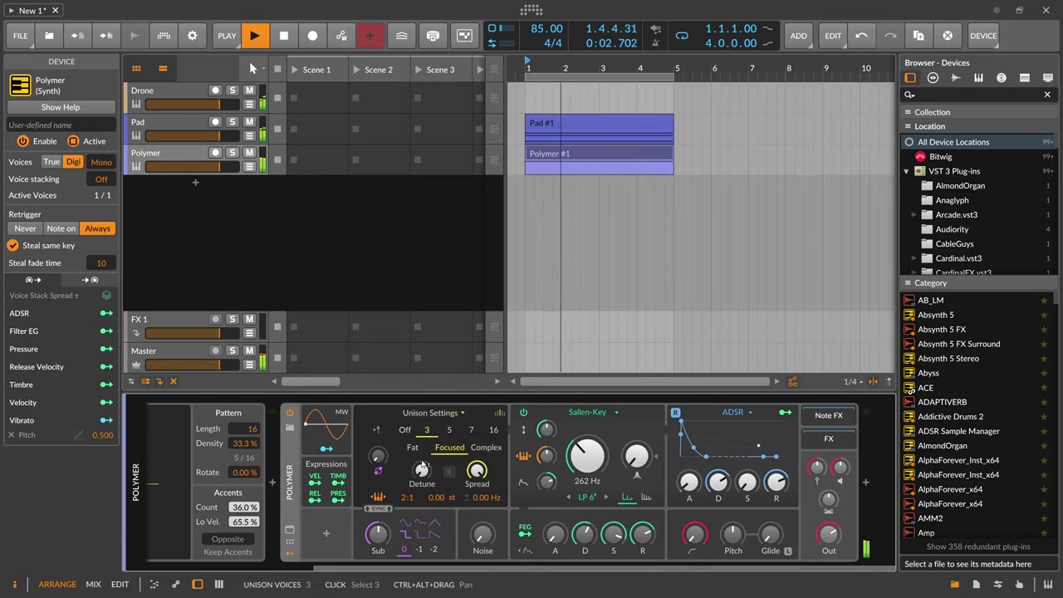
{"action": "left_click_drag", "start_coordinate": [422, 467], "coordinate": [421, 468]}
{"action": "left_click", "coordinate": [232, 152]}
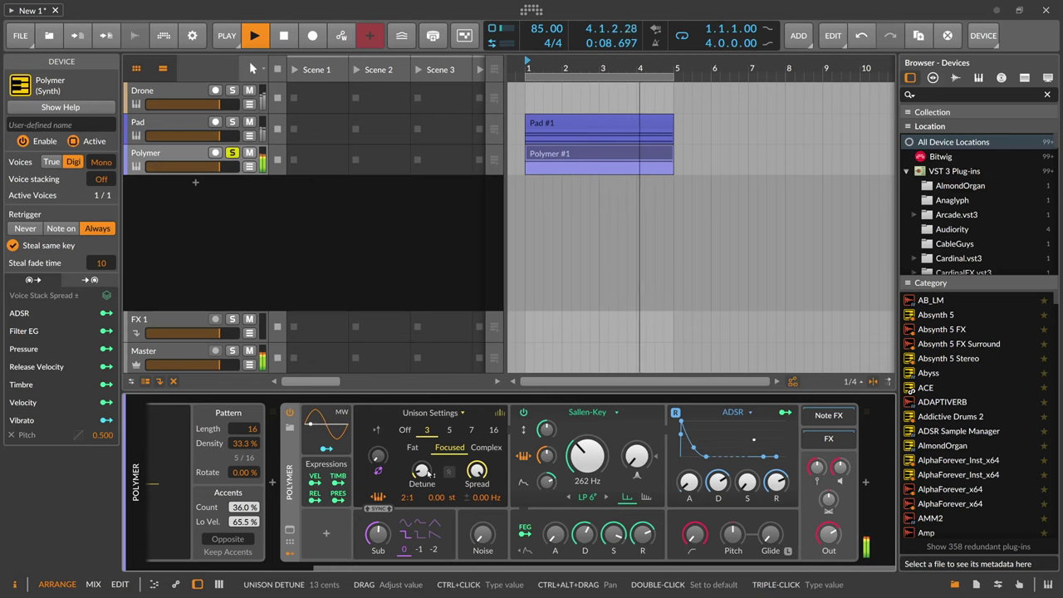
- Set the Euclid pattern length of Note Repeats to 32 steps
{"action": "left_click_drag", "start_coordinate": [351, 569], "coordinate": [182, 571]}
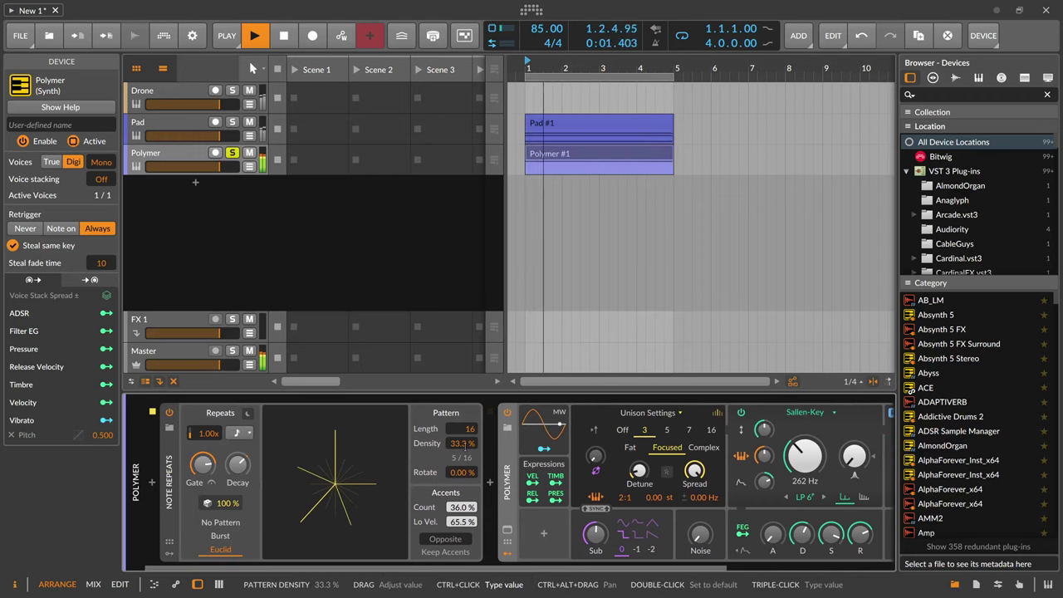
{"action": "double_click", "coordinate": [471, 428]}
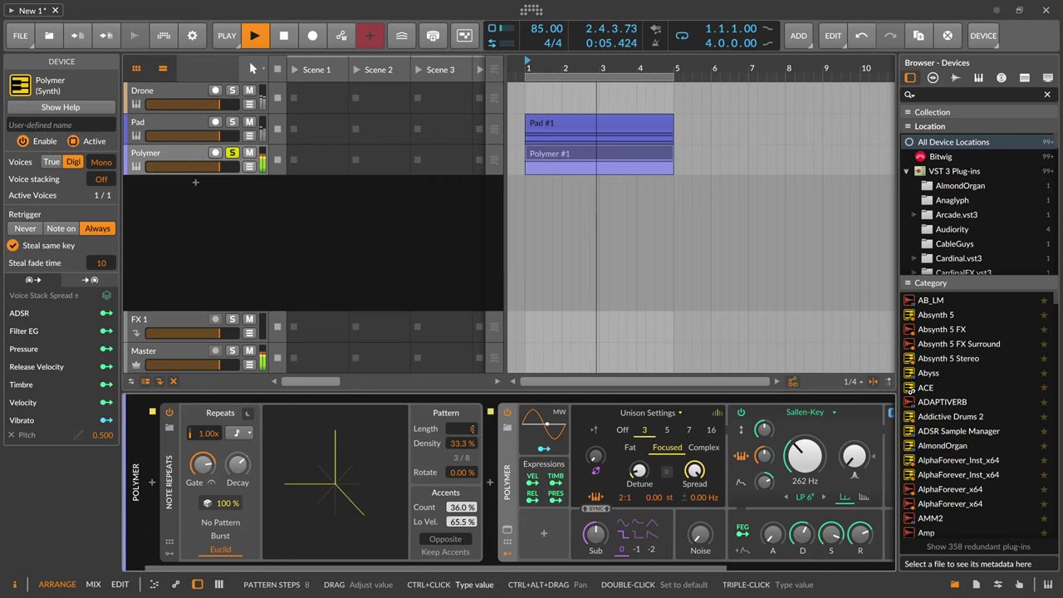
{"action": "type", "text": "8"}
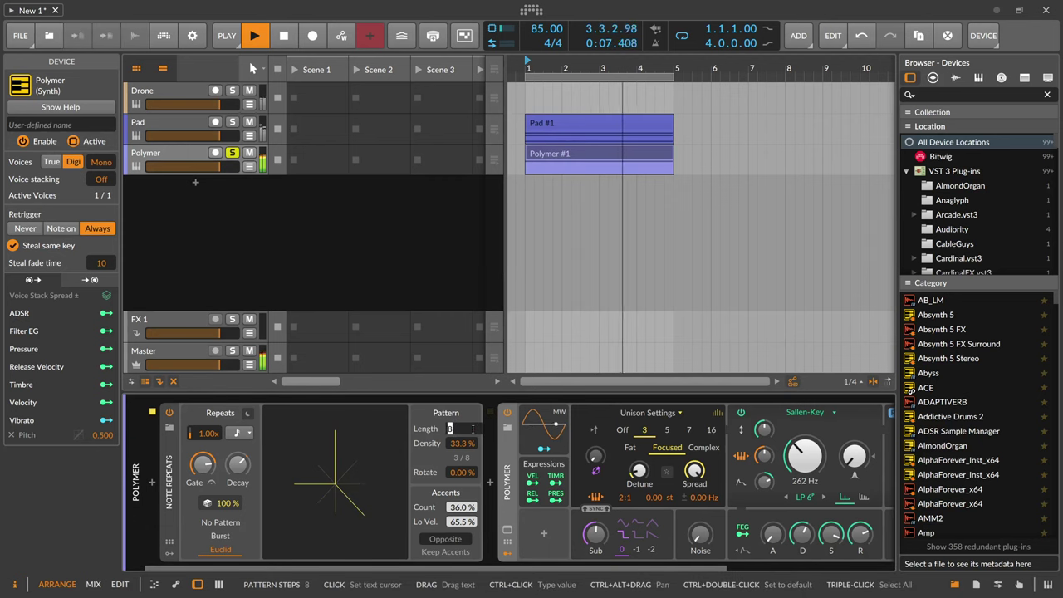
{"action": "type", "text": "32"}
{"action": "key", "text": "Return"}
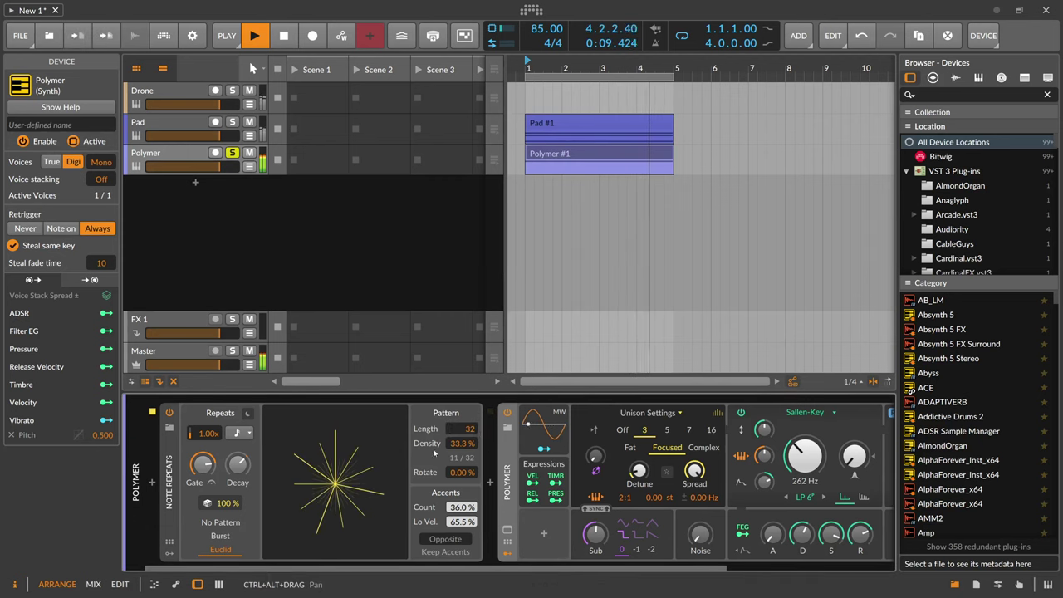
- Try a Note Repeats rate of 2.00x and settle on 0.50x
{"action": "triple_click", "coordinate": [205, 435]}
{"action": "type", "text": "2"}
{"action": "key", "text": "Return"}
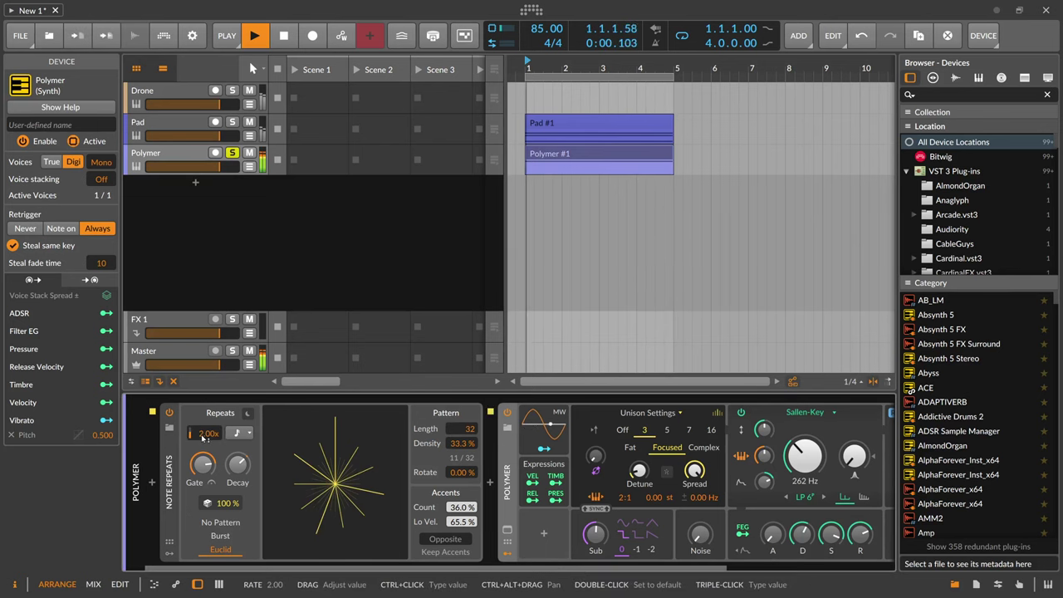
{"action": "triple_click", "coordinate": [204, 435]}
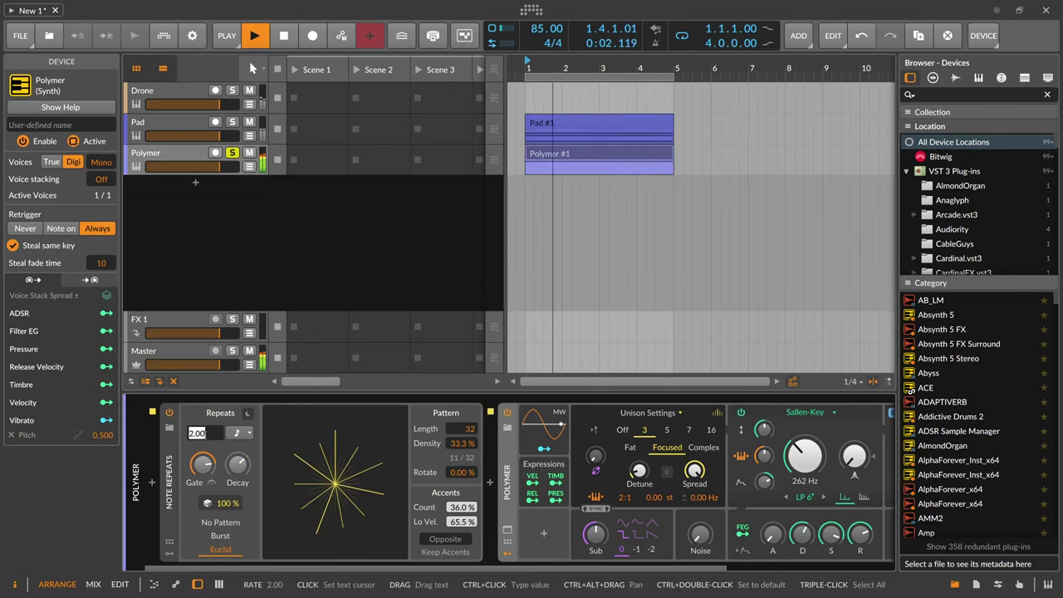
{"action": "type", "text": "0.5"}
{"action": "key", "text": "Return"}
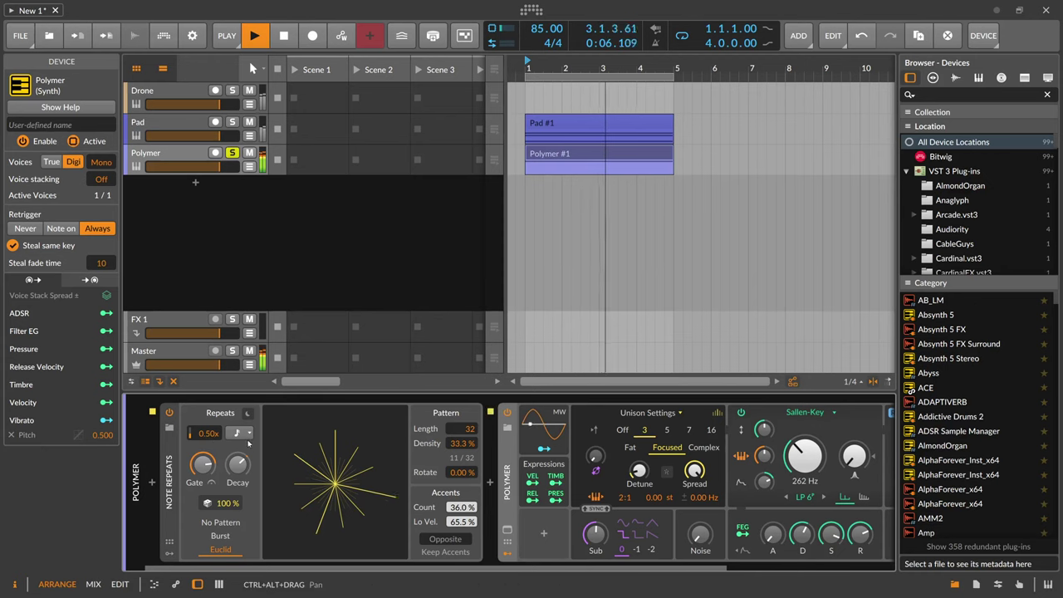
- Lower the Euclid pattern's density to 27.6%, unsolo the Polymer track, and adjust the synth's cutoff modulation amount
{"action": "left_click_drag", "start_coordinate": [462, 444], "coordinate": [461, 459]}
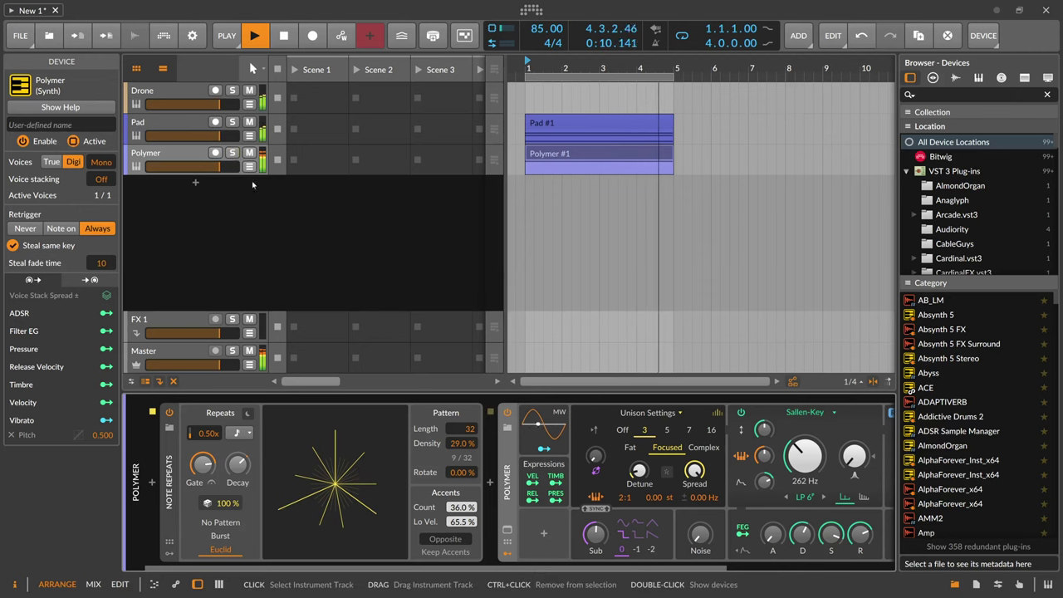
{"action": "left_click_drag", "start_coordinate": [461, 444], "coordinate": [462, 448]}
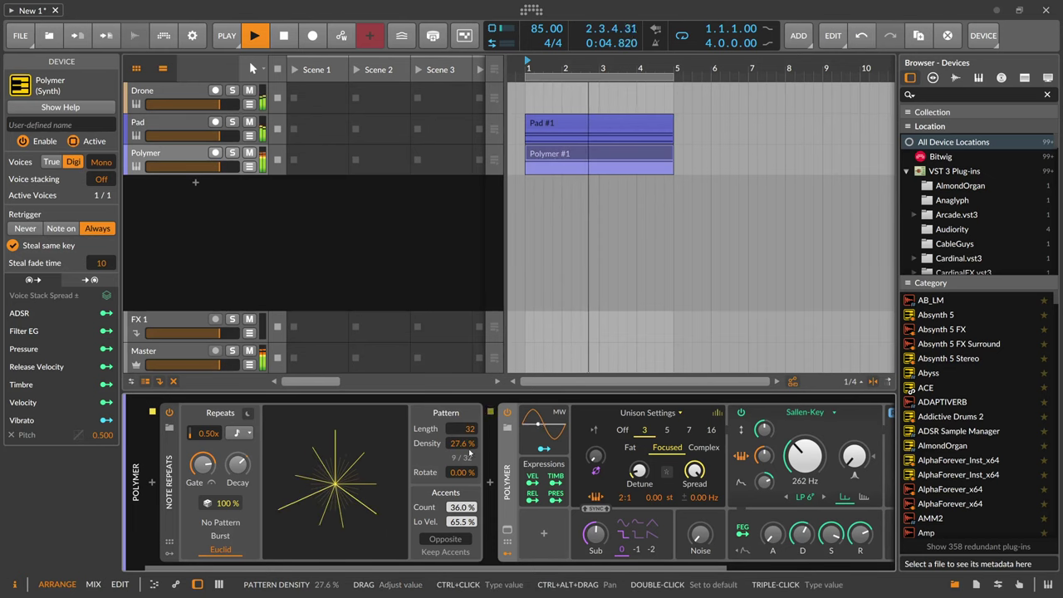
{"action": "left_click_drag", "start_coordinate": [440, 568], "coordinate": [583, 569]}
{"action": "left_click_drag", "start_coordinate": [586, 491], "coordinate": [585, 490]}
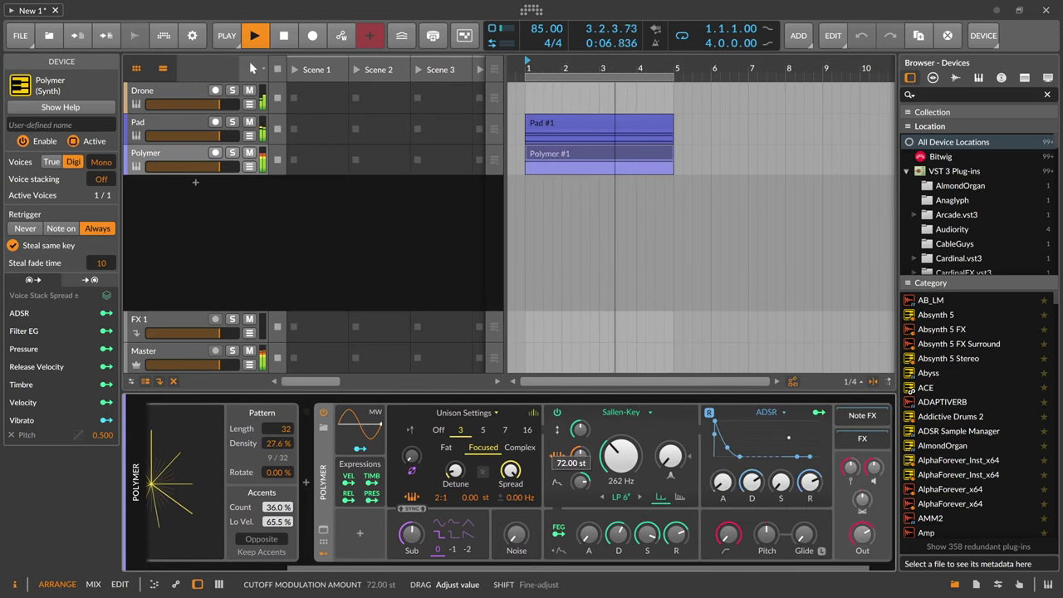
- Add a Random modulator to the Polymer and map it to the filter's cutoff modulation amount at about 0.194
{"action": "left_click", "coordinate": [361, 536]}
{"action": "type", "text": "ra"}
{"action": "key", "text": "Down"}
{"action": "key", "text": "Down"}
{"action": "key", "text": "Return"}
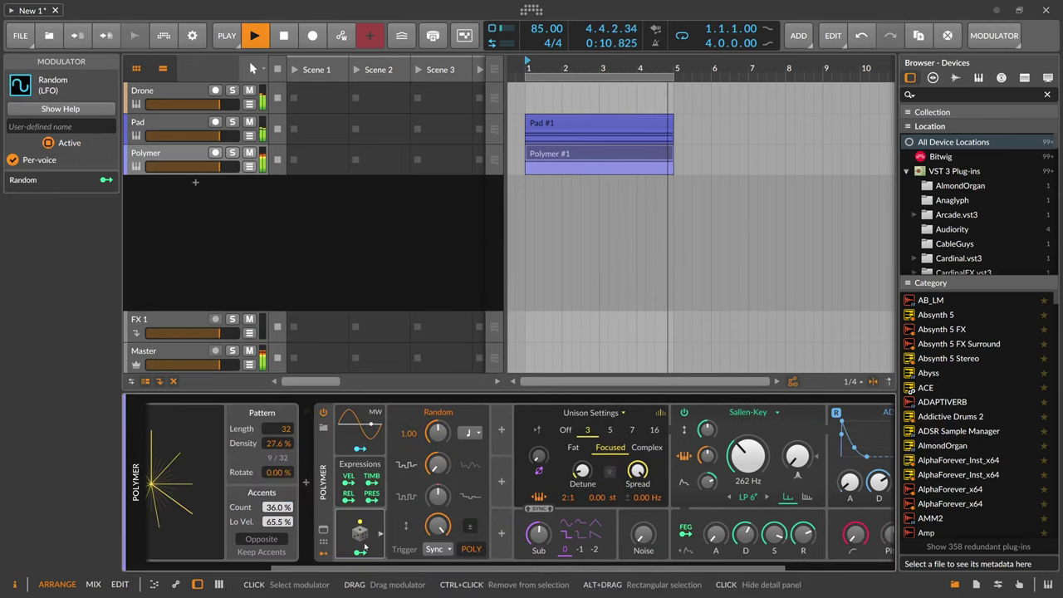
{"action": "left_click_drag", "start_coordinate": [565, 497], "coordinate": [577, 515]}
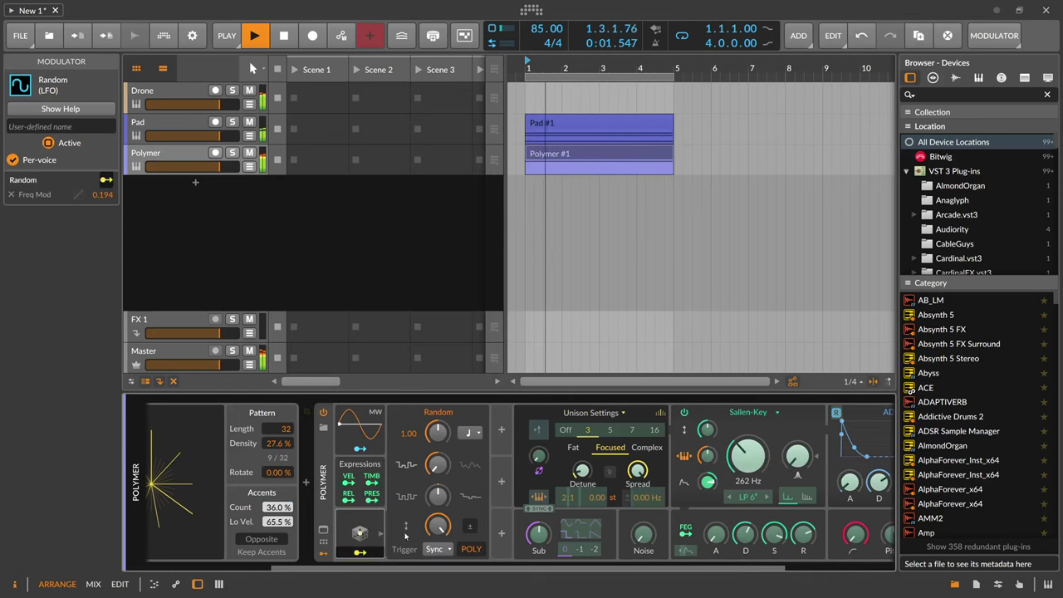
{"action": "left_click_drag", "start_coordinate": [707, 455], "coordinate": [706, 455]}
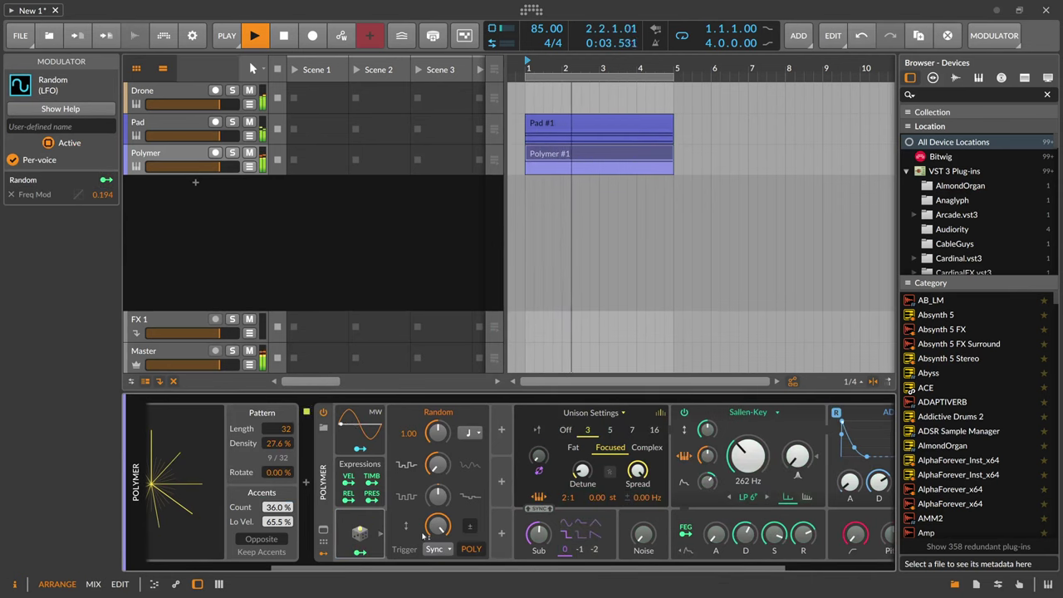
- Set the Random modulator's trigger to Note, change its rate's time unit, and turn off per-voice mode
{"action": "left_click", "coordinate": [436, 549]}
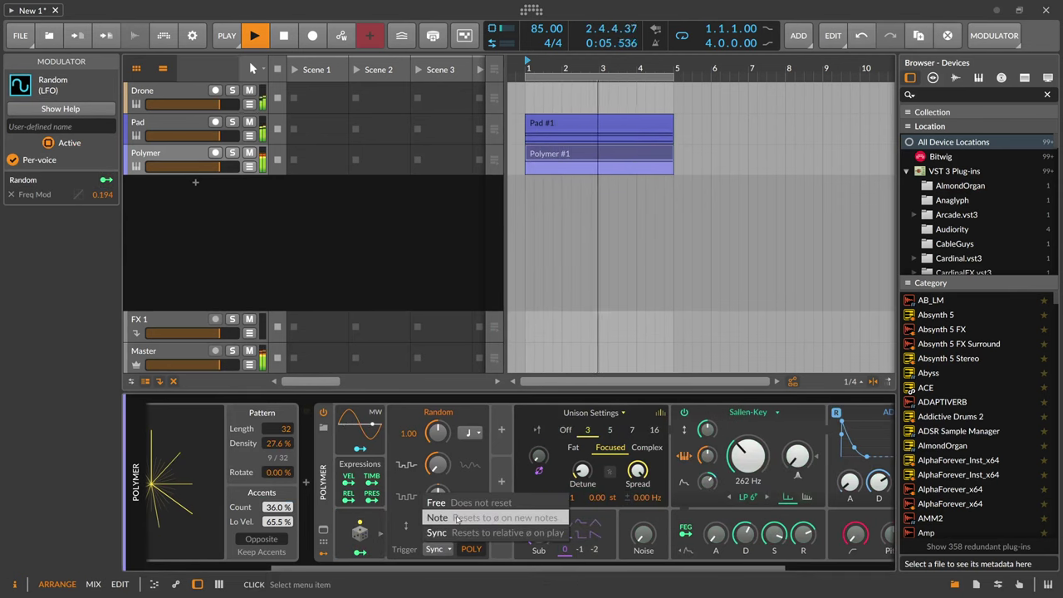
{"action": "left_click", "coordinate": [456, 518]}
{"action": "left_click", "coordinate": [469, 432]}
{"action": "left_click", "coordinate": [506, 420]}
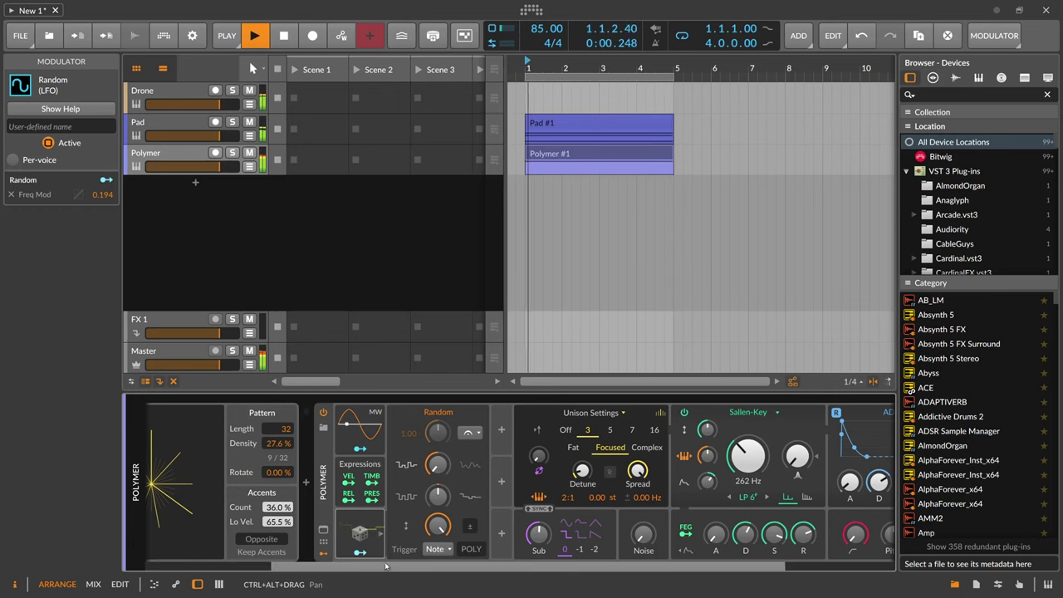
- Increase the Random modulation of the filter's cutoff modulation amount to 0.394 and fine-tune that amount's base setting
{"action": "left_click_drag", "start_coordinate": [439, 567], "coordinate": [461, 567]}
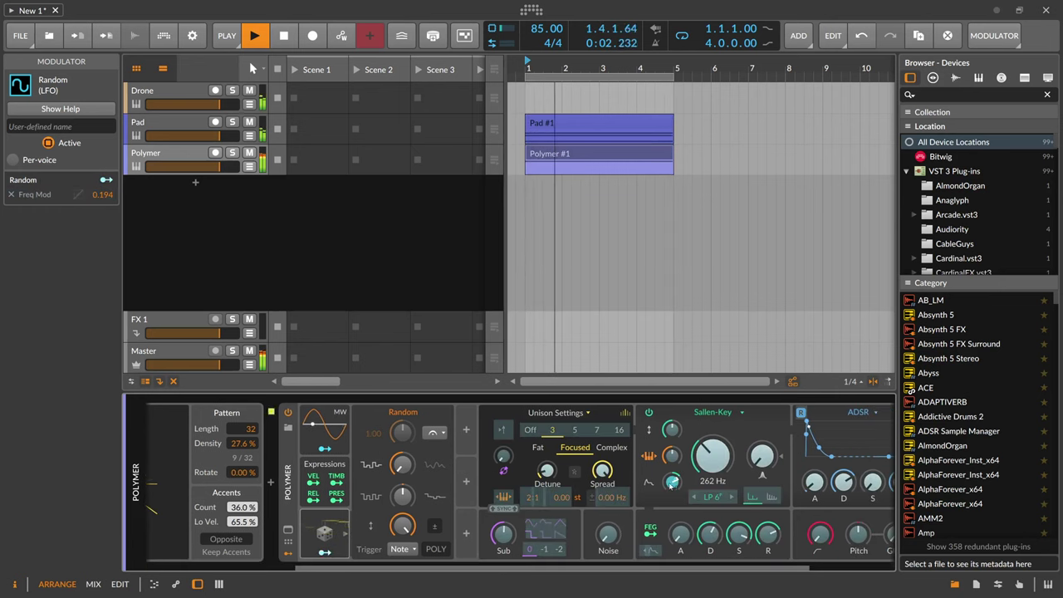
{"action": "left_click_drag", "start_coordinate": [672, 483], "coordinate": [672, 455]}
{"action": "left_click", "coordinate": [325, 552]}
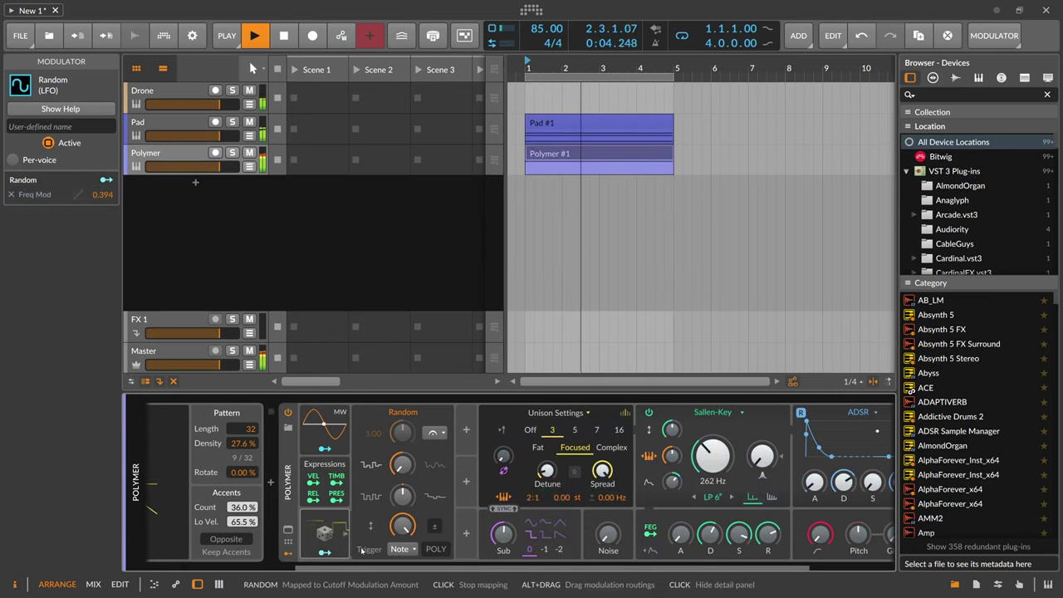
{"action": "left_click", "coordinate": [694, 534]}
{"action": "left_click", "coordinate": [688, 535]}
{"action": "left_click_drag", "start_coordinate": [672, 482], "coordinate": [673, 480]}
- Insert a Delay-1 after the Polymer, with its mix at about 43% and its low cut at about 162 Hz
{"action": "scroll", "coordinate": [841, 449], "scroll_direction": "down", "scroll_amount": 3}
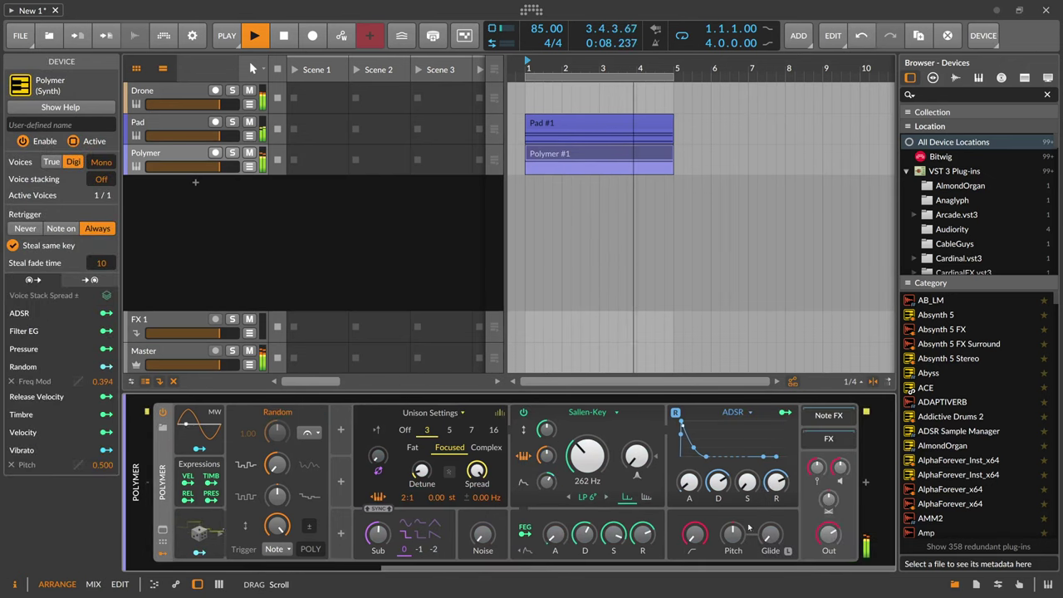
{"action": "left_click", "coordinate": [863, 482]}
{"action": "type", "text": "delay"}
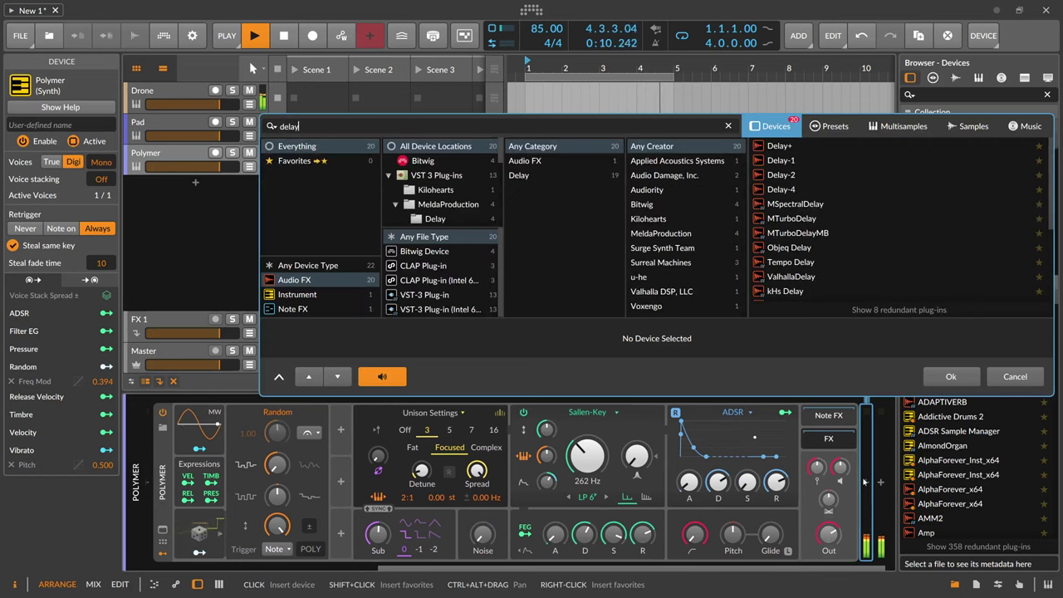
{"action": "key", "text": "Down"}
{"action": "key", "text": "Return"}
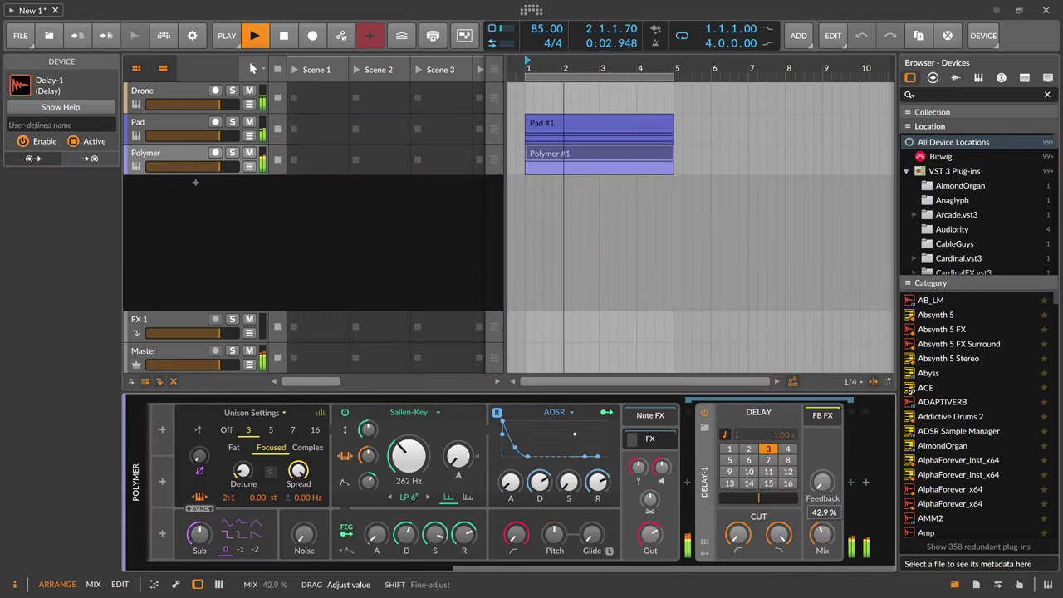
{"action": "left_click_drag", "start_coordinate": [822, 534], "coordinate": [822, 537]}
{"action": "left_click_drag", "start_coordinate": [738, 534], "coordinate": [738, 516]}
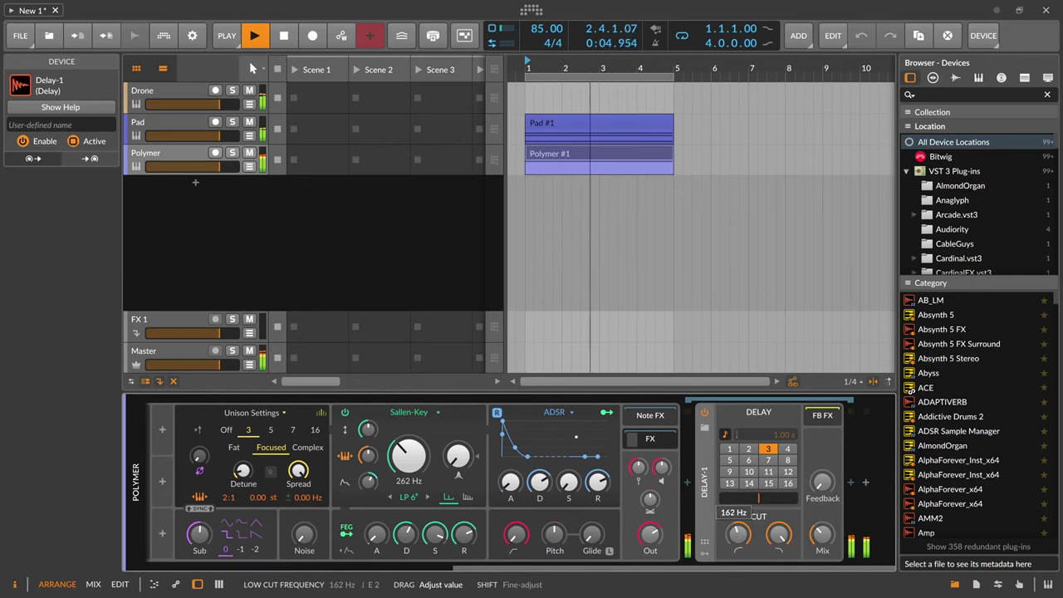
- Solo the Polymer track and raise its Delay-1's feedback and low cut, with the mix at about 20.9 %
{"action": "left_click_drag", "start_coordinate": [823, 534], "coordinate": [823, 538]}
{"action": "left_click_drag", "start_coordinate": [823, 481], "coordinate": [822, 477]}
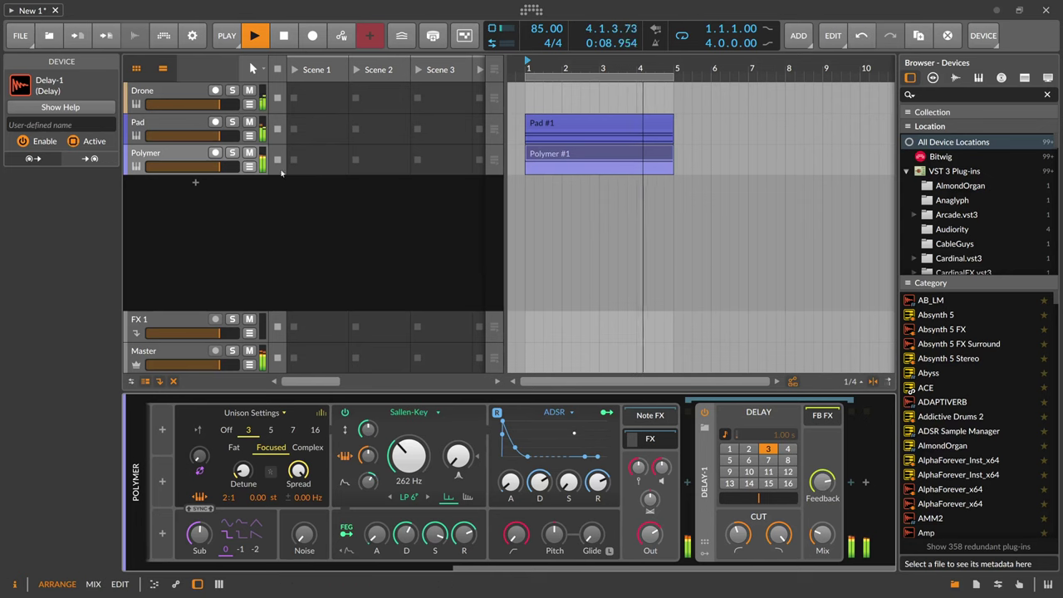
{"action": "left_click", "coordinate": [232, 153]}
{"action": "left_click_drag", "start_coordinate": [822, 534], "coordinate": [823, 540]}
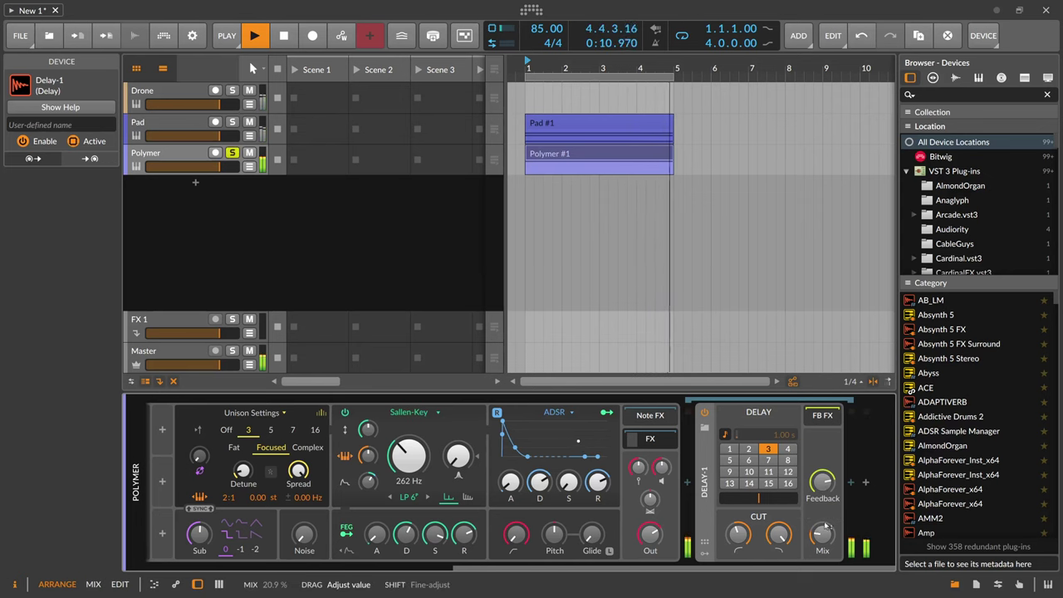
{"action": "left_click_drag", "start_coordinate": [738, 534], "coordinate": [738, 522]}
- Lower the Note Repeats pattern density to 20.7 %, and switch the Polymer's filter to LP 4 while adjusting its filter envelope
{"action": "left_click_drag", "start_coordinate": [633, 568], "coordinate": [285, 562]}
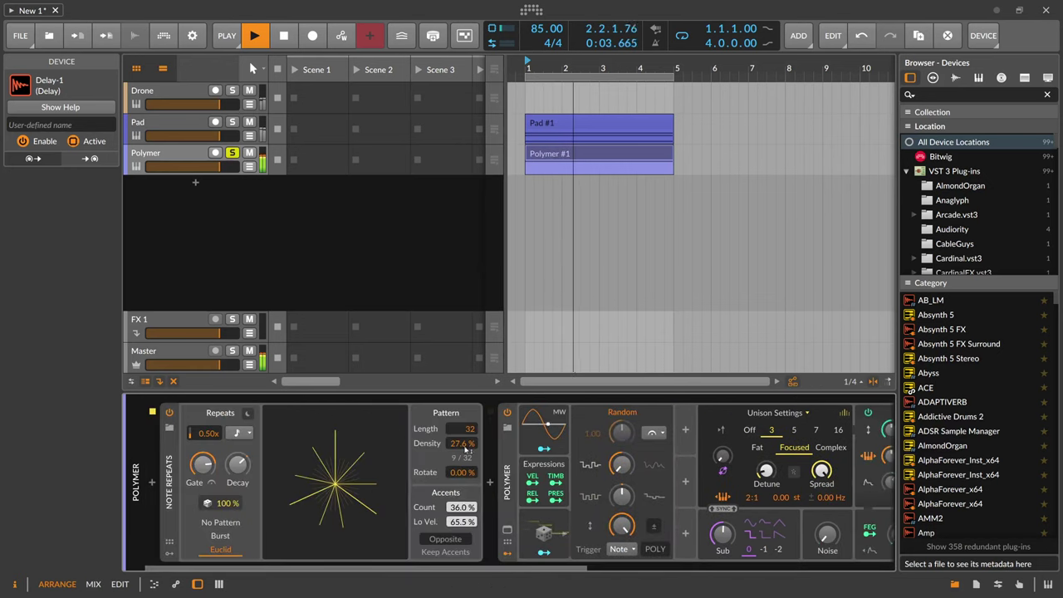
{"action": "left_click_drag", "start_coordinate": [466, 444], "coordinate": [467, 467]}
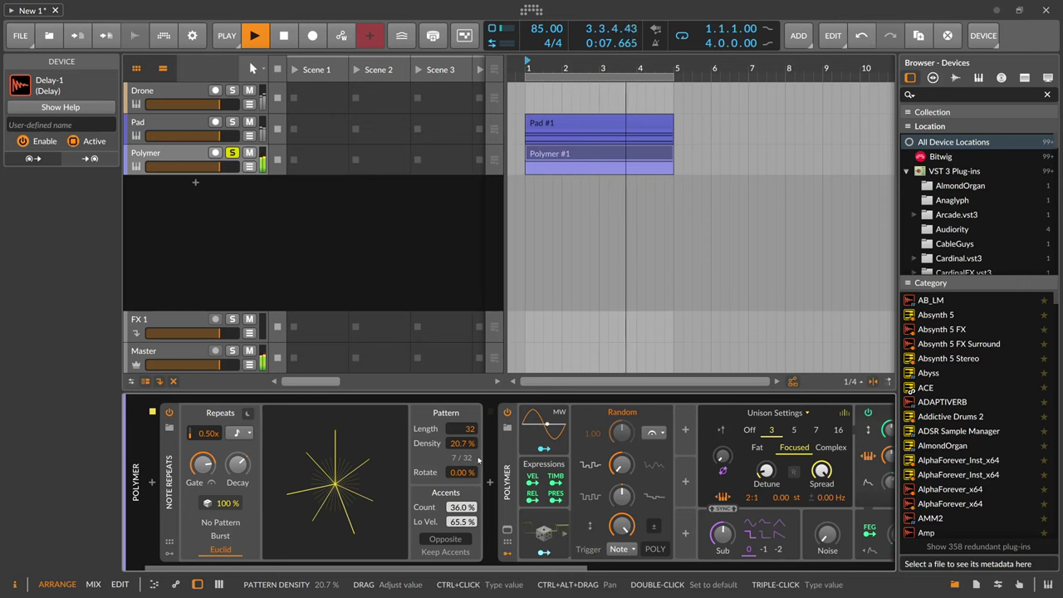
{"action": "scroll", "coordinate": [634, 511], "scroll_direction": "right", "scroll_amount": 5}
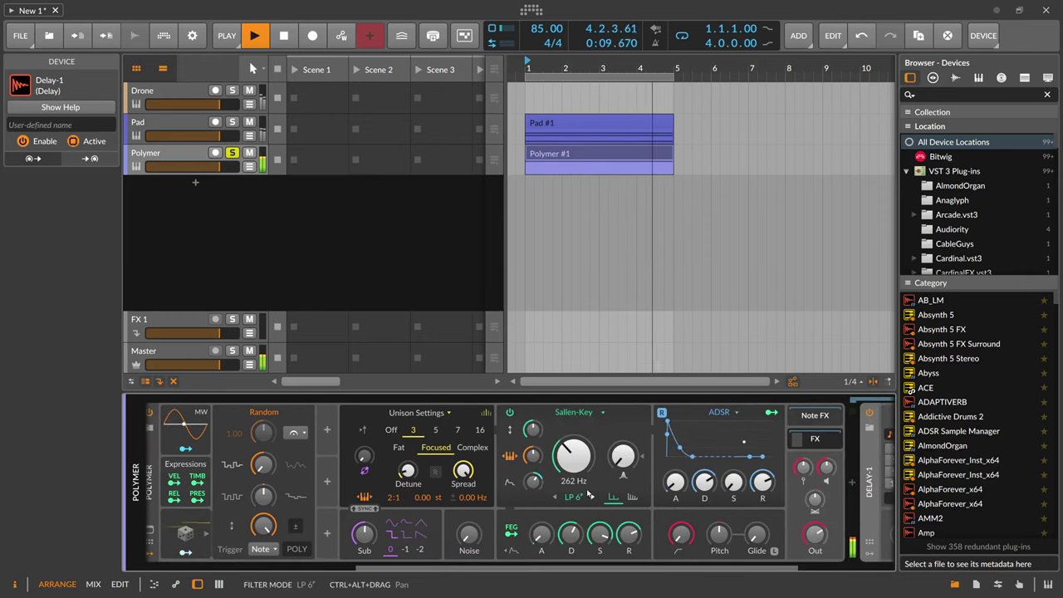
{"action": "left_click_drag", "start_coordinate": [570, 534], "coordinate": [570, 543]}
{"action": "left_click_drag", "start_coordinate": [600, 535], "coordinate": [571, 533]}
- Insert a Peak Limiter between the Polymer and Delay-1 and raise its input gain slightly
{"action": "scroll", "coordinate": [725, 550], "scroll_direction": "right", "scroll_amount": 5}
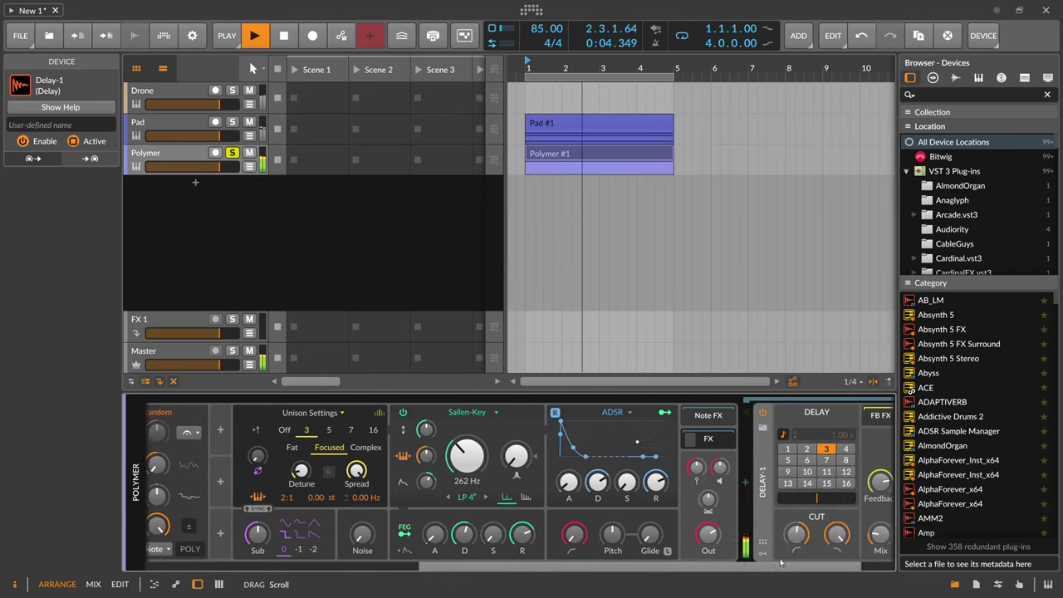
{"action": "left_click", "coordinate": [692, 490]}
{"action": "type", "text": "peak"}
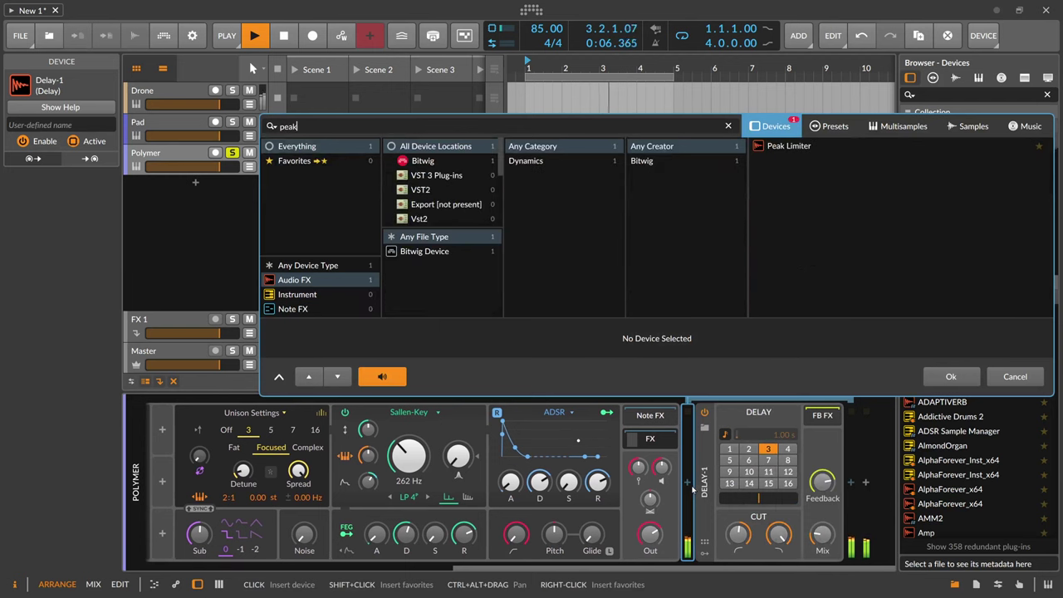
{"action": "key", "text": "Return"}
{"action": "left_click_drag", "start_coordinate": [738, 529], "coordinate": [737, 520]}
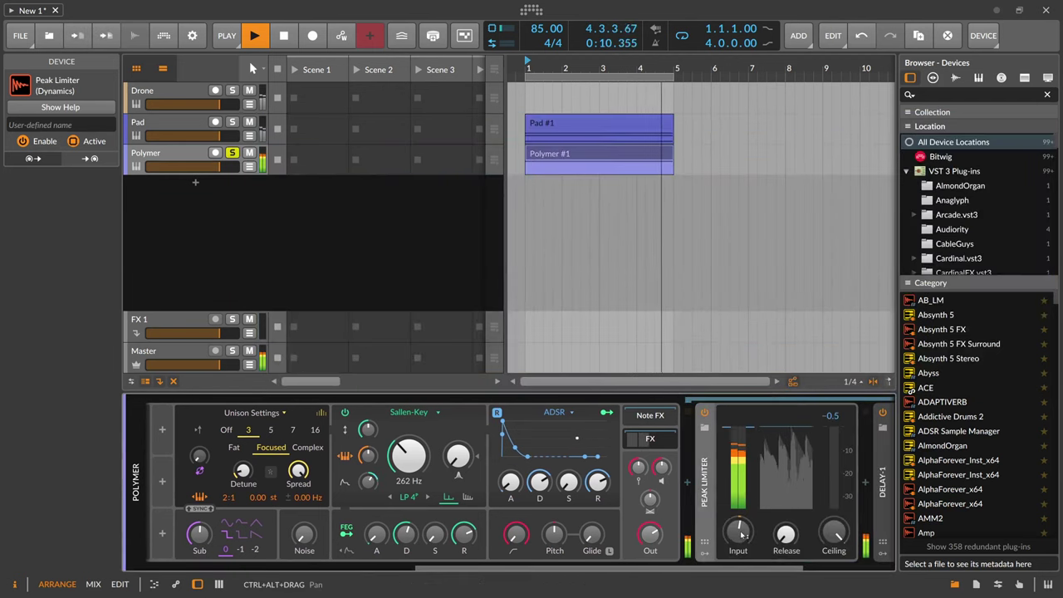
- Move the Peak Limiter and Delay-1 into the Polymer's FX chain and unsolo the Polymer track
{"action": "mouse_move", "coordinate": [656, 540]}
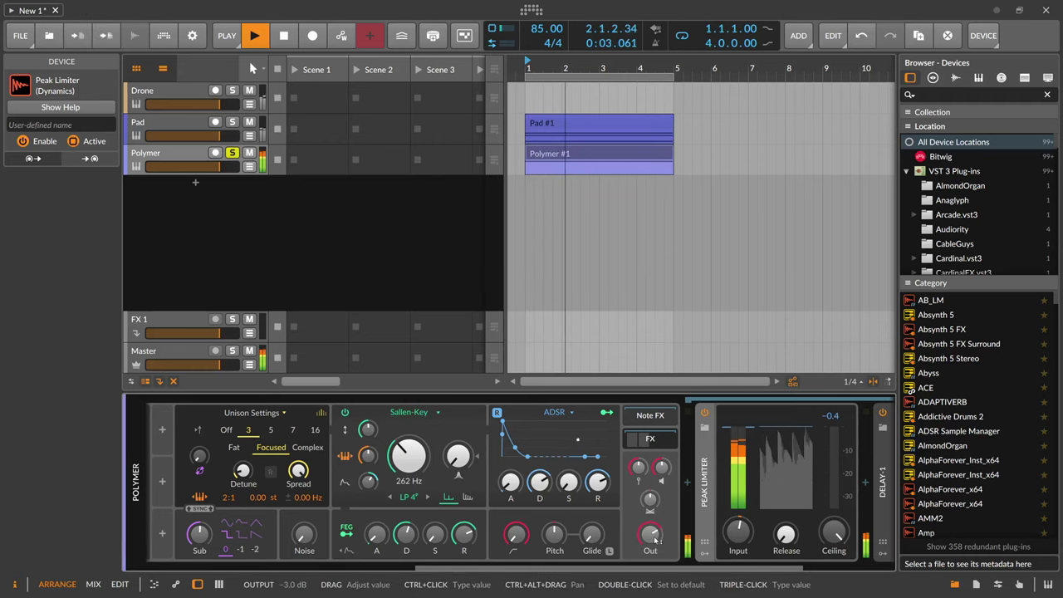
{"action": "left_click", "coordinate": [660, 445]}
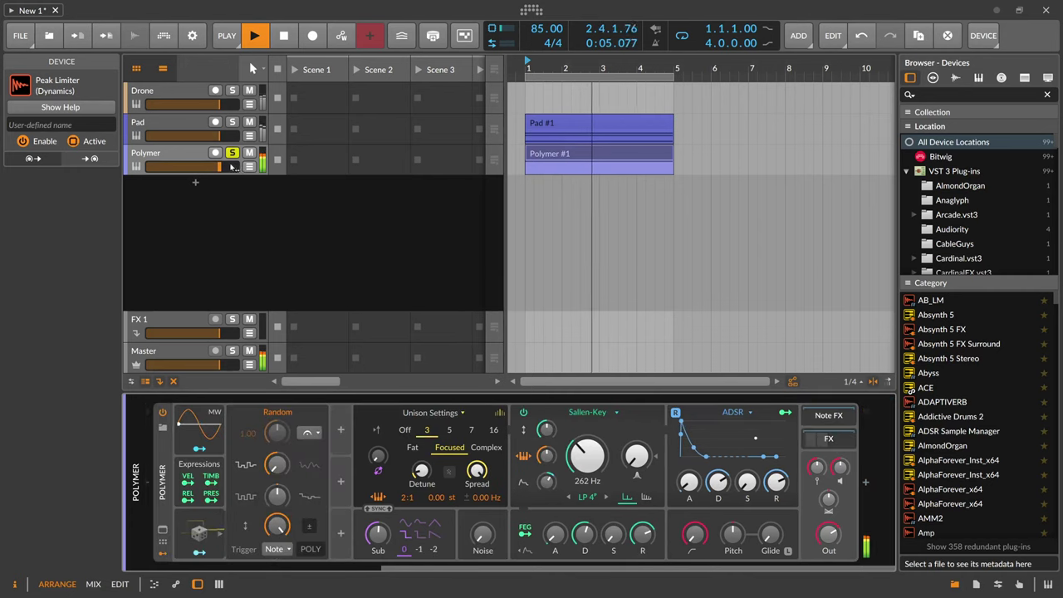
{"action": "left_click", "coordinate": [234, 155]}
{"action": "left_click", "coordinate": [199, 155]}
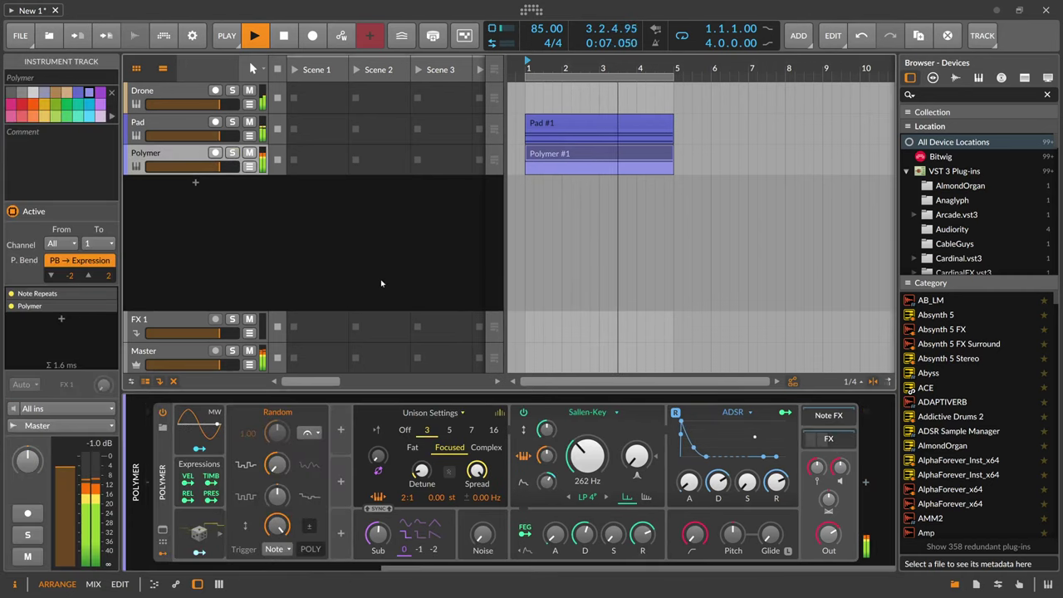
- Lower the Note Repeats pattern density to 16.2 % and set the pattern length to 16 steps
{"action": "left_click", "coordinate": [200, 568]}
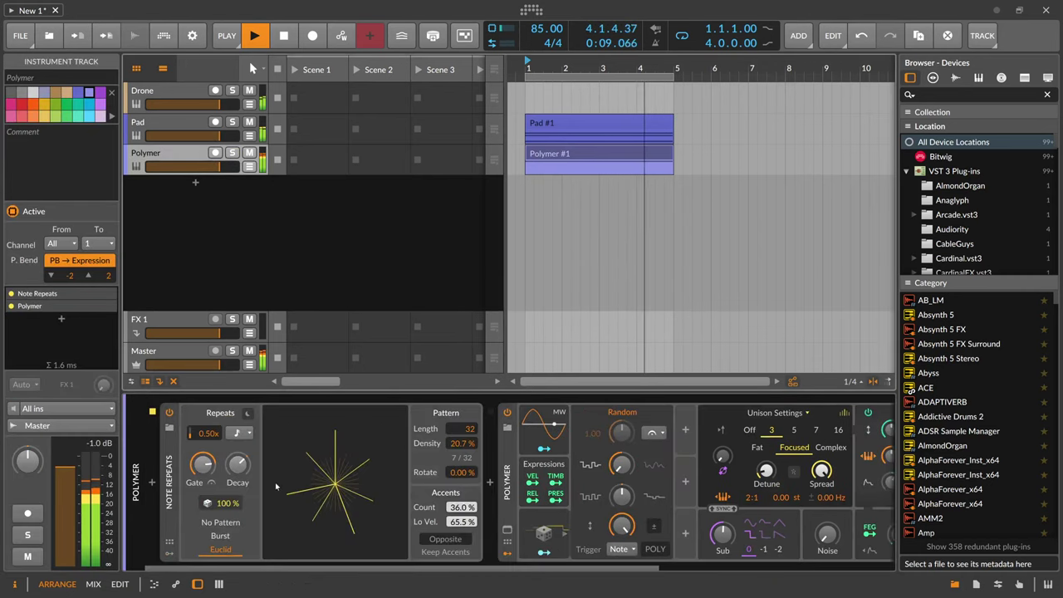
{"action": "left_click_drag", "start_coordinate": [453, 444], "coordinate": [453, 457]}
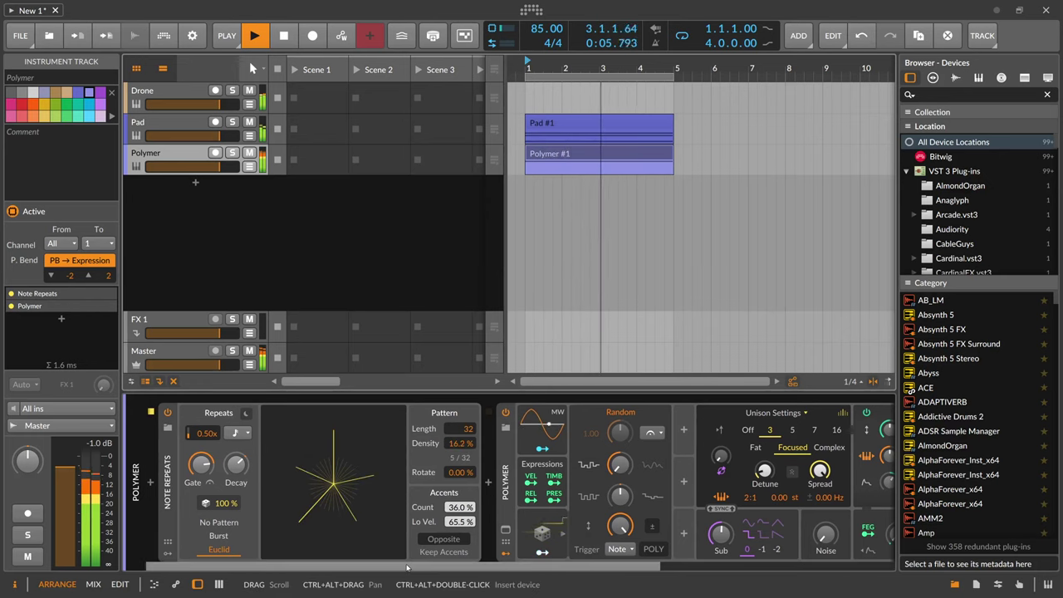
{"action": "left_click", "coordinate": [469, 429], "text": "ctrl"}
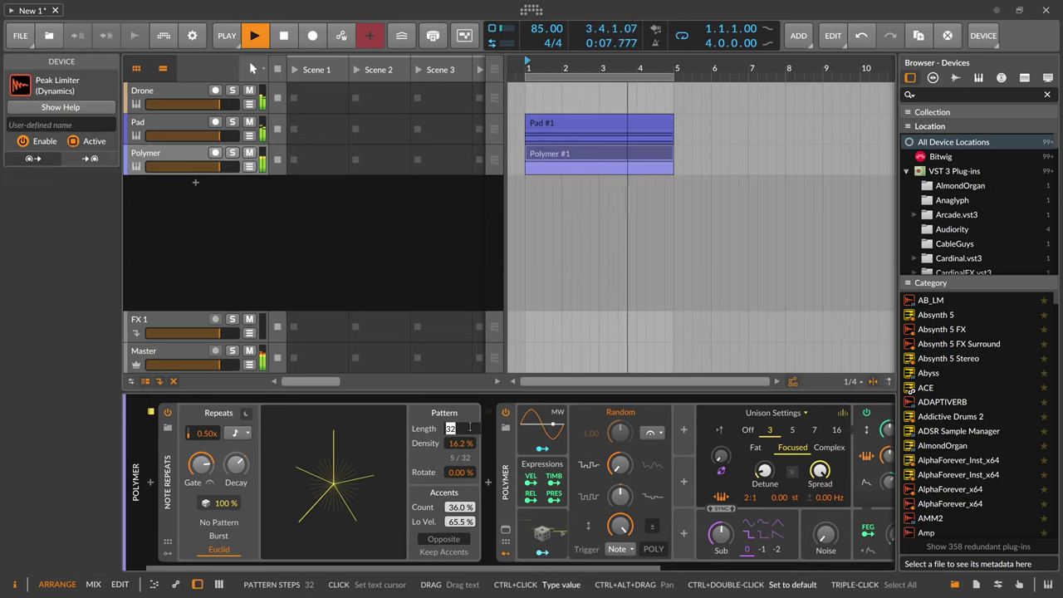
{"action": "type", "text": "16"}
{"action": "key", "text": "Return"}
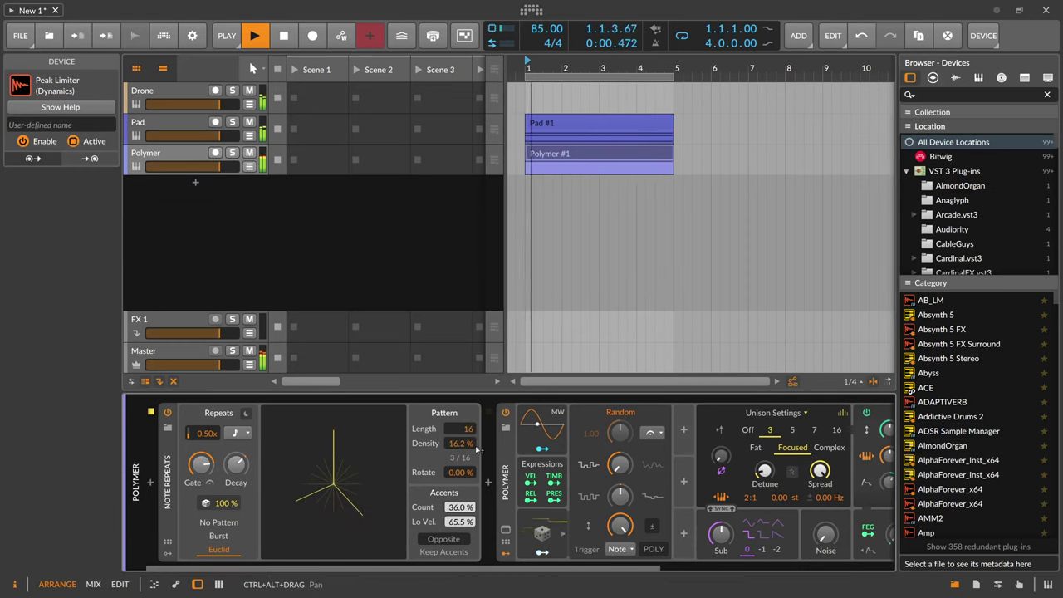
- Set the Note Repeats pattern length to 8, its density to 43.6 % and the repeat rate to 1.00x
{"action": "left_click", "coordinate": [470, 429], "text": "ctrl"}
{"action": "key", "text": "Return"}
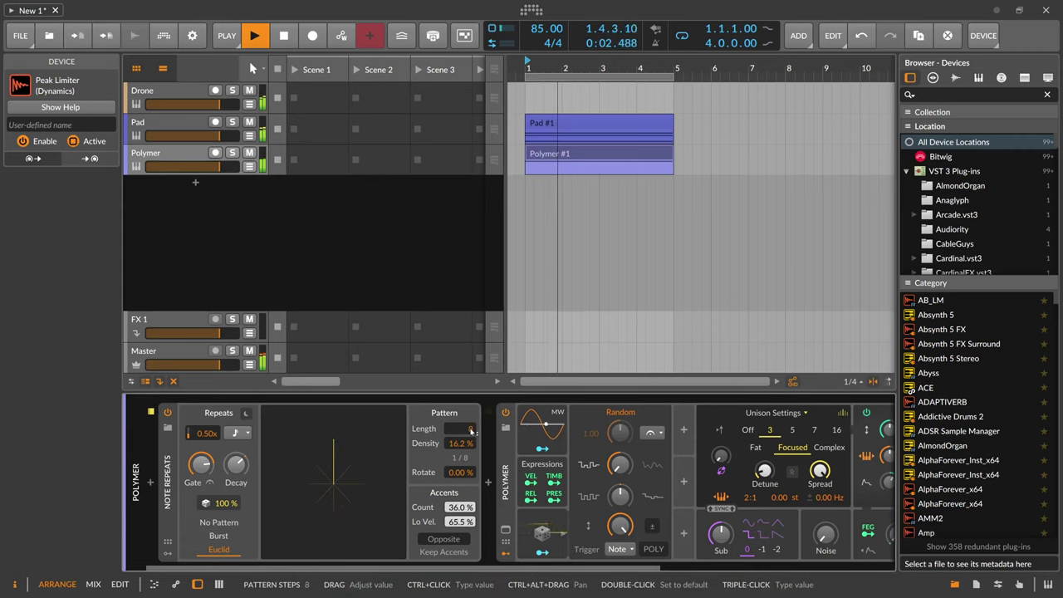
{"action": "mouse_move", "coordinate": [461, 443]}
{"action": "left_mouse_down"}
{"action": "mouse_move", "coordinate": [461, 427]}
{"action": "mouse_move", "coordinate": [461, 440]}
{"action": "left_mouse_up"}
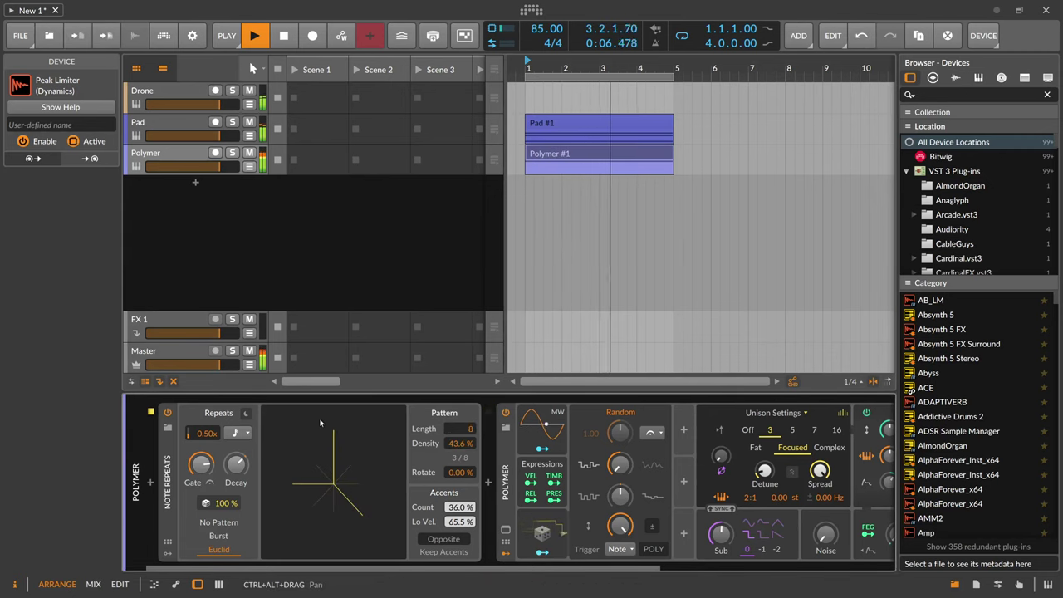
{"action": "left_click", "coordinate": [206, 434], "text": "ctrl"}
{"action": "type", "text": "1"}
{"action": "key", "text": "Return"}
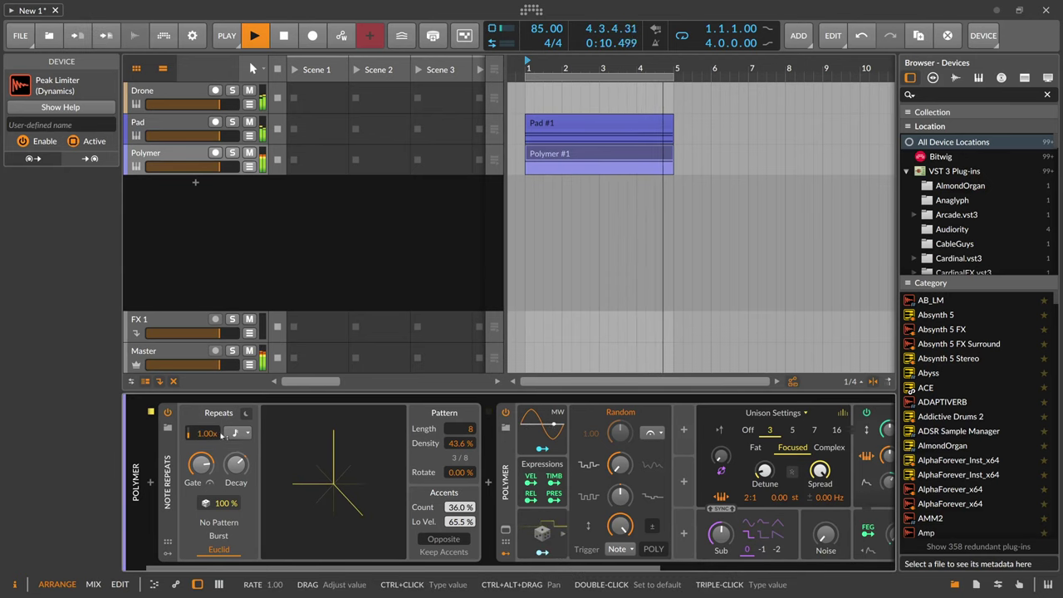
- Add a new instrument track below the Polymer track with a Phase-4 synth
{"action": "left_click_drag", "start_coordinate": [321, 568], "coordinate": [561, 565]}
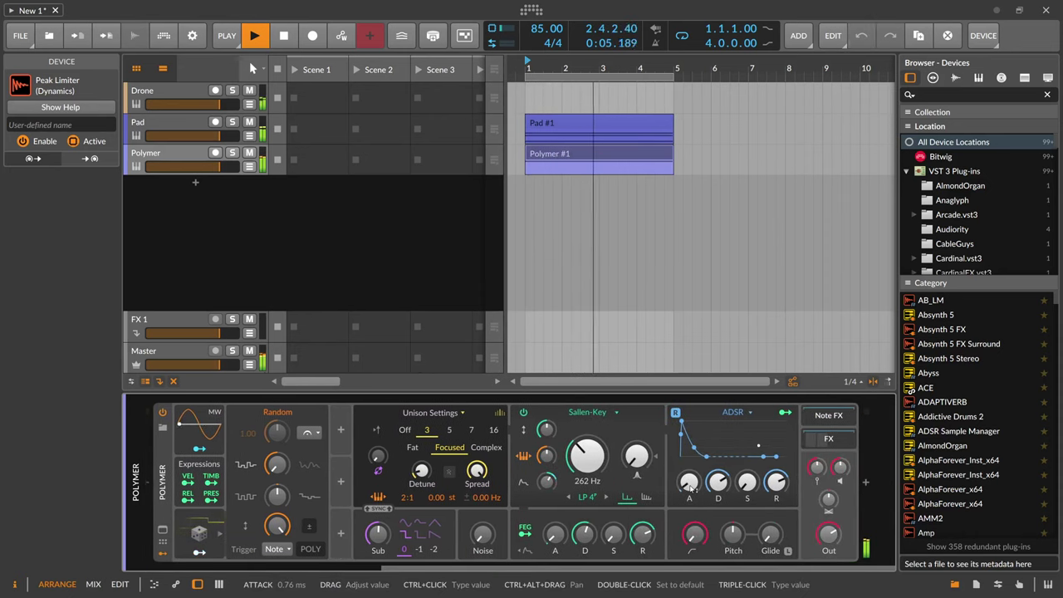
{"action": "left_click", "coordinate": [195, 208]}
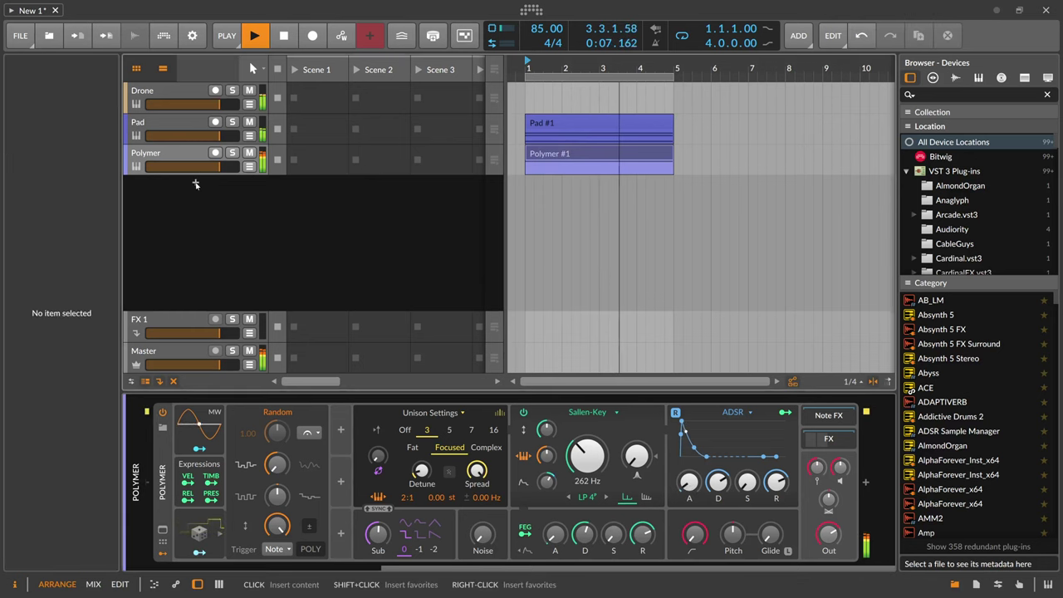
{"action": "left_click", "coordinate": [196, 182]}
{"action": "type", "text": "poly"}
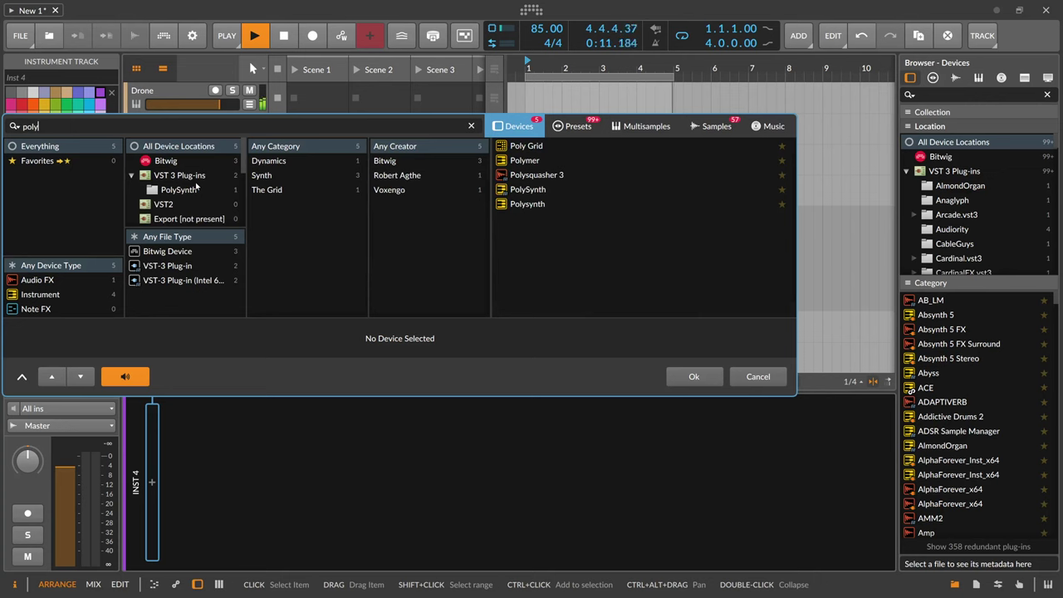
{"action": "key", "text": "BackSpace"}
{"action": "key", "text": "BackSpace"}
{"action": "key", "text": "BackSpace"}
{"action": "key", "text": "BackSpace"}
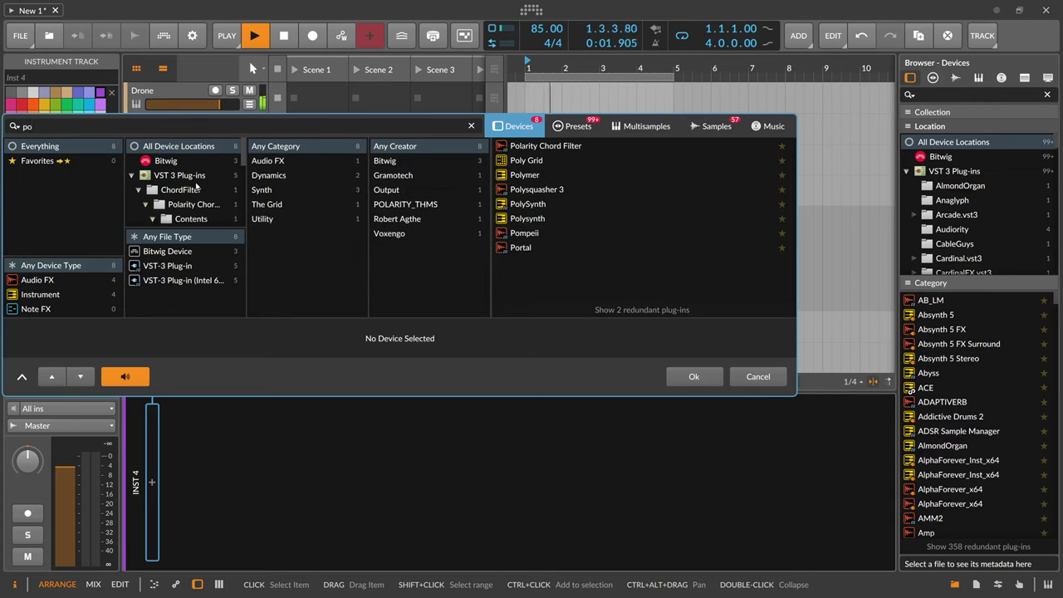
{"action": "type", "text": "phas"}
{"action": "key", "text": "Down"}
{"action": "key", "text": "Return"}
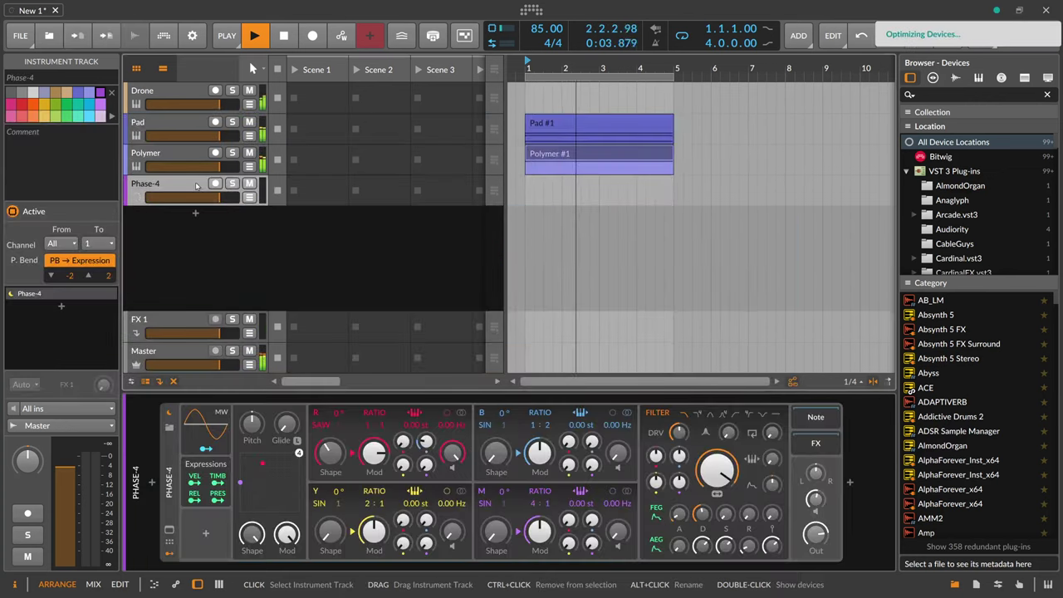
- Copy the four-bar Polymer clip onto the Phase-4 track and insert a Multi-note device before the Phase-4
{"action": "left_click_drag", "start_coordinate": [556, 123], "coordinate": [551, 185]}
{"action": "left_click", "coordinate": [177, 185]}
{"action": "left_click", "coordinate": [152, 486]}
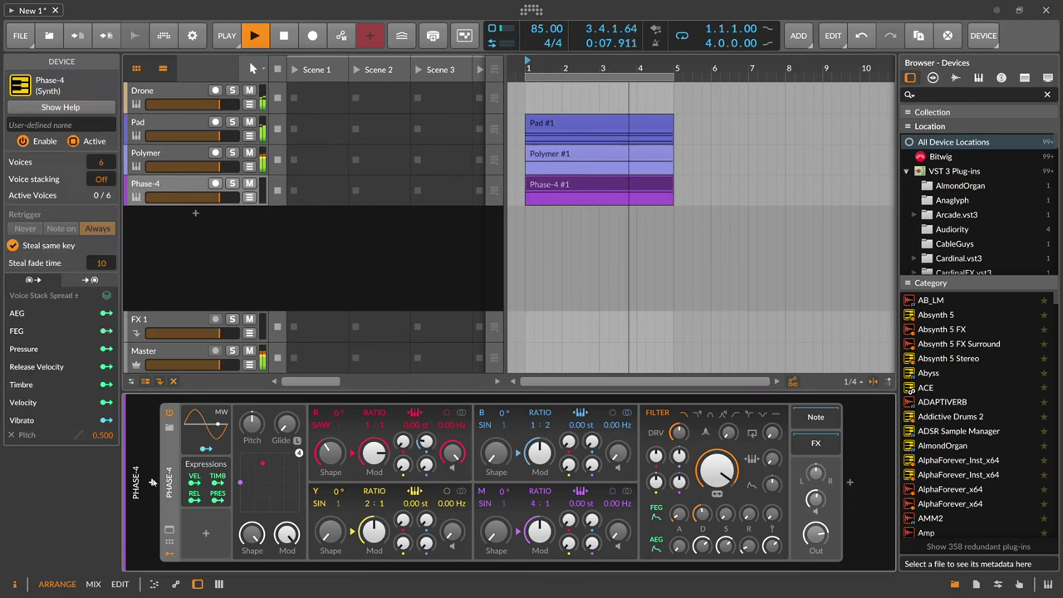
{"action": "type", "text": "multi"}
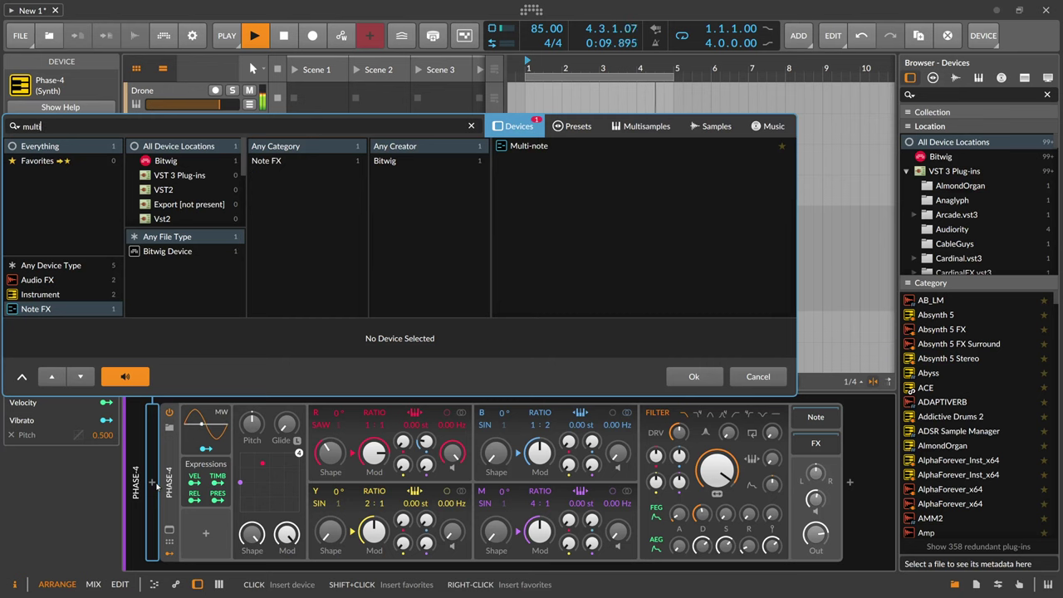
{"action": "key", "text": "Return"}
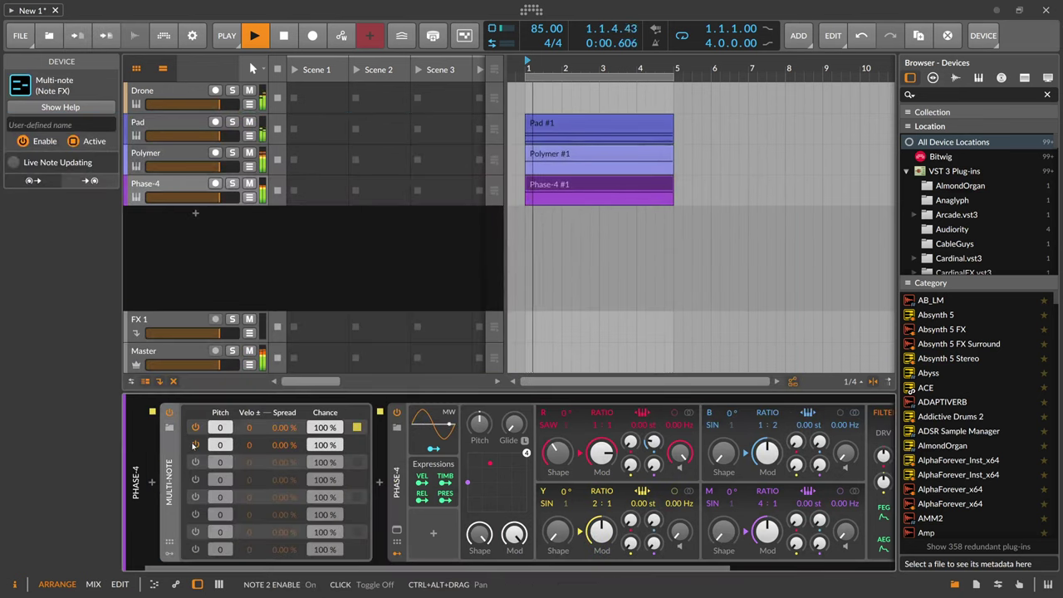
- Enable Multi-note's second, third and fourth notes with pitch offsets of +2, +7 and -12 semitones
{"action": "double_click", "coordinate": [220, 444]}
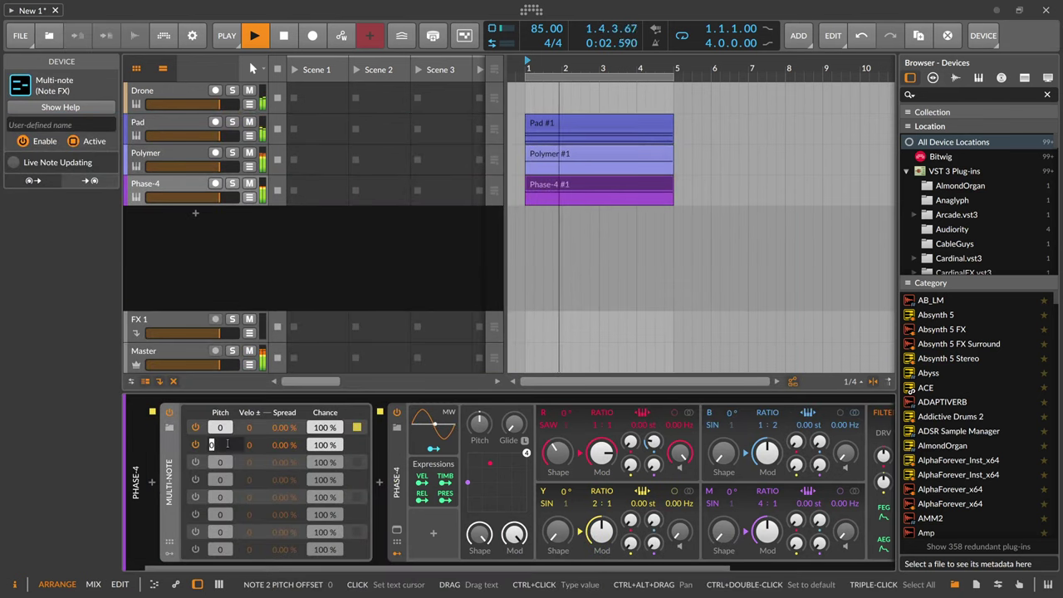
{"action": "type", "text": "2"}
{"action": "key", "text": "Return"}
{"action": "left_click", "coordinate": [195, 461]}
{"action": "double_click", "coordinate": [221, 462]}
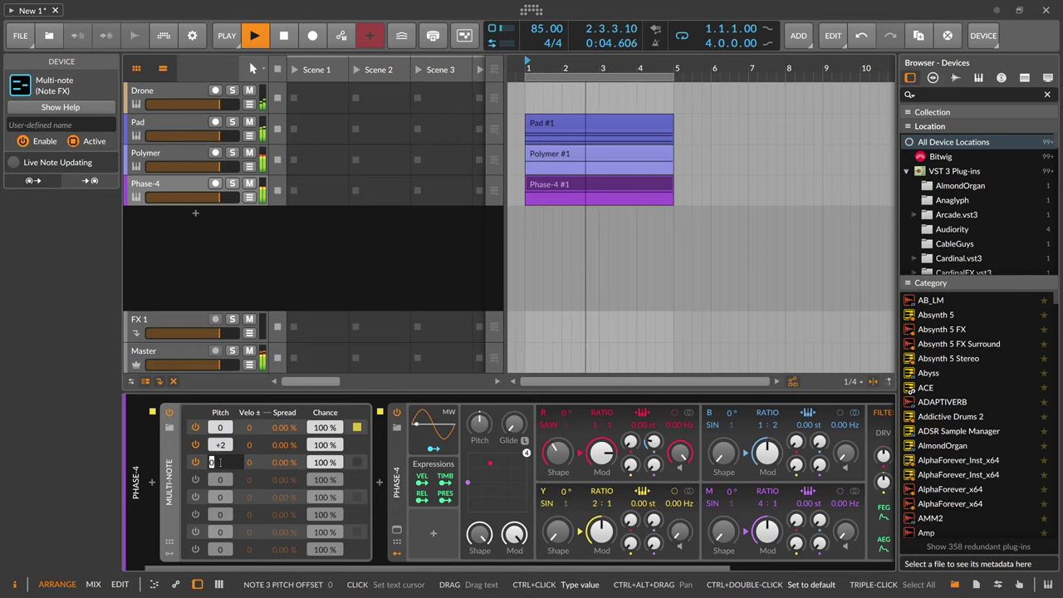
{"action": "type", "text": "7"}
{"action": "key", "text": "Return"}
{"action": "left_click", "coordinate": [195, 480]}
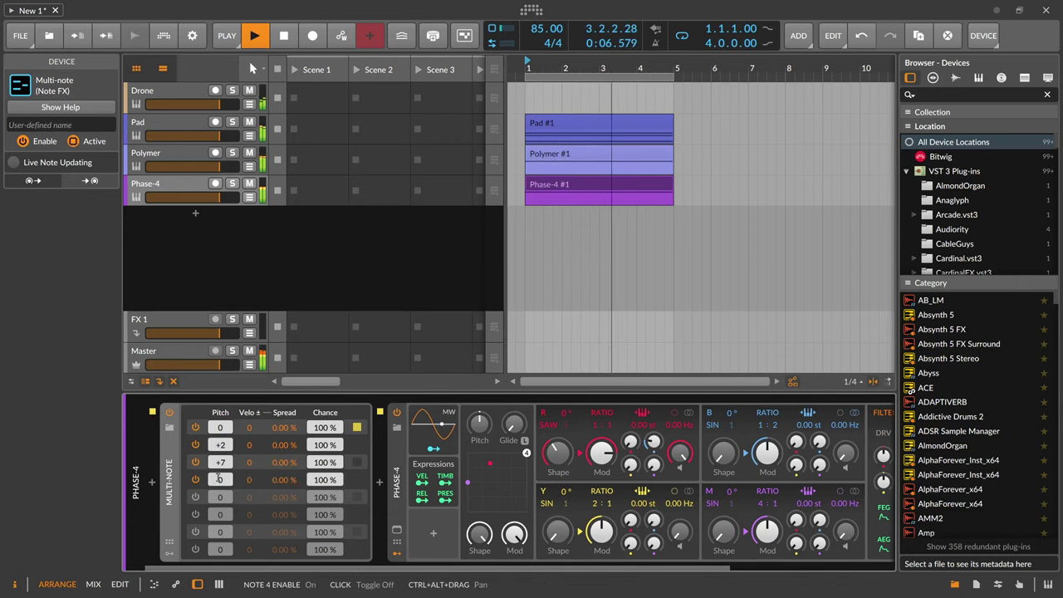
{"action": "double_click", "coordinate": [220, 479]}
{"action": "type", "text": "-12"}
{"action": "key", "text": "Return"}
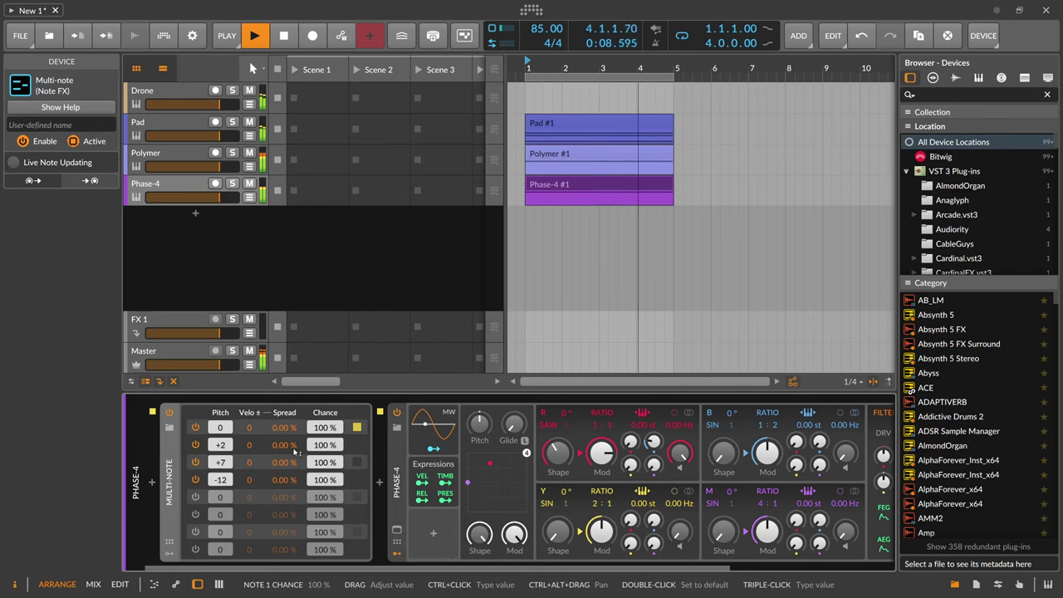
- Insert an Arpeggiator between the Multi-note and the Phase-4 and set its pattern to Up+In
{"action": "left_click", "coordinate": [379, 482]}
{"action": "type", "text": "ar"}
{"action": "key", "text": "Return"}
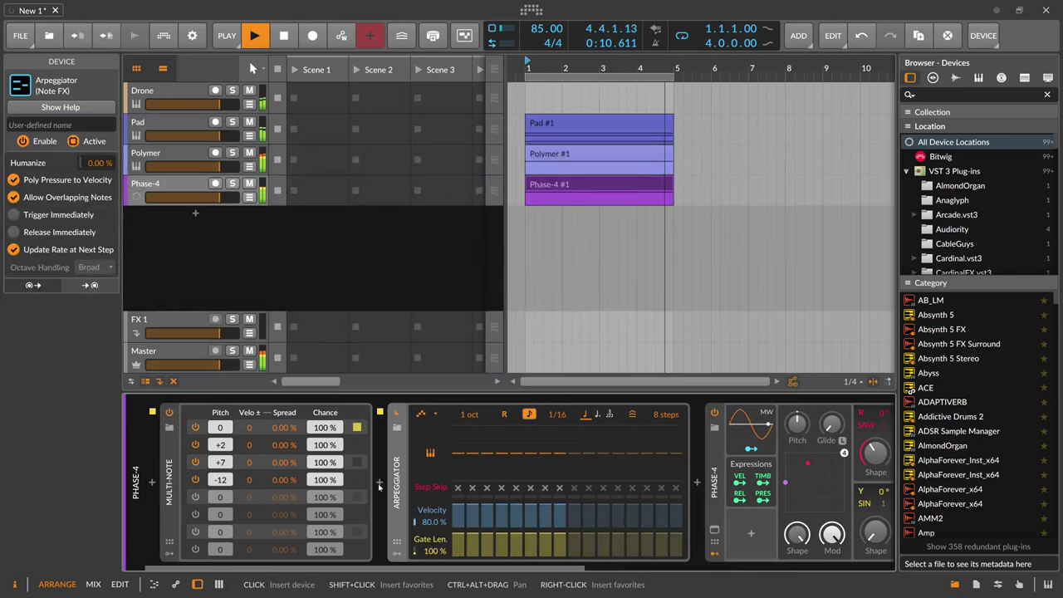
{"action": "left_click", "coordinate": [423, 413]}
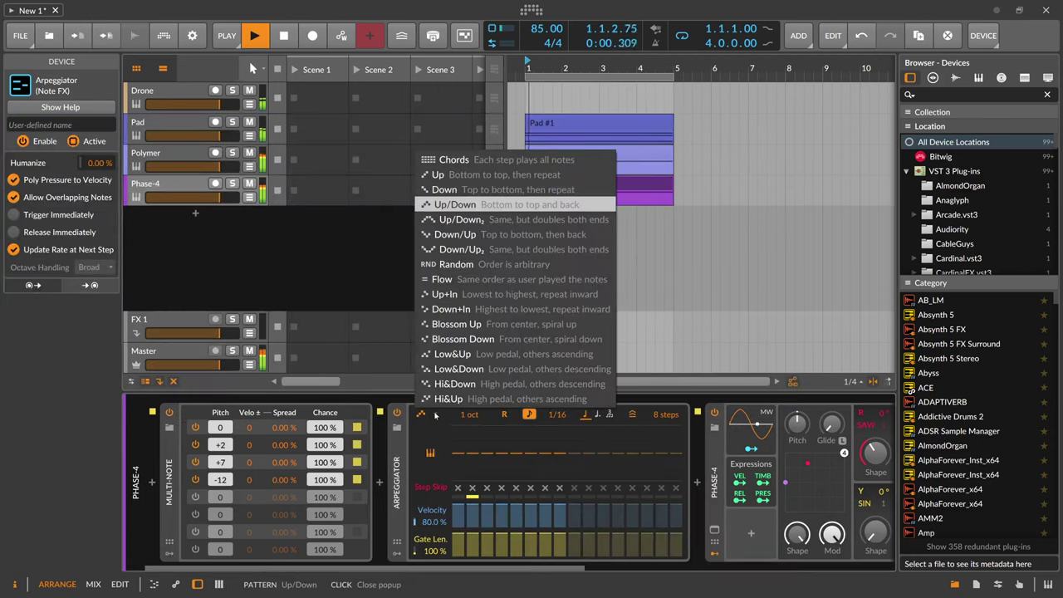
{"action": "left_click", "coordinate": [474, 297]}
{"action": "left_click_drag", "start_coordinate": [435, 568], "coordinate": [442, 568]}
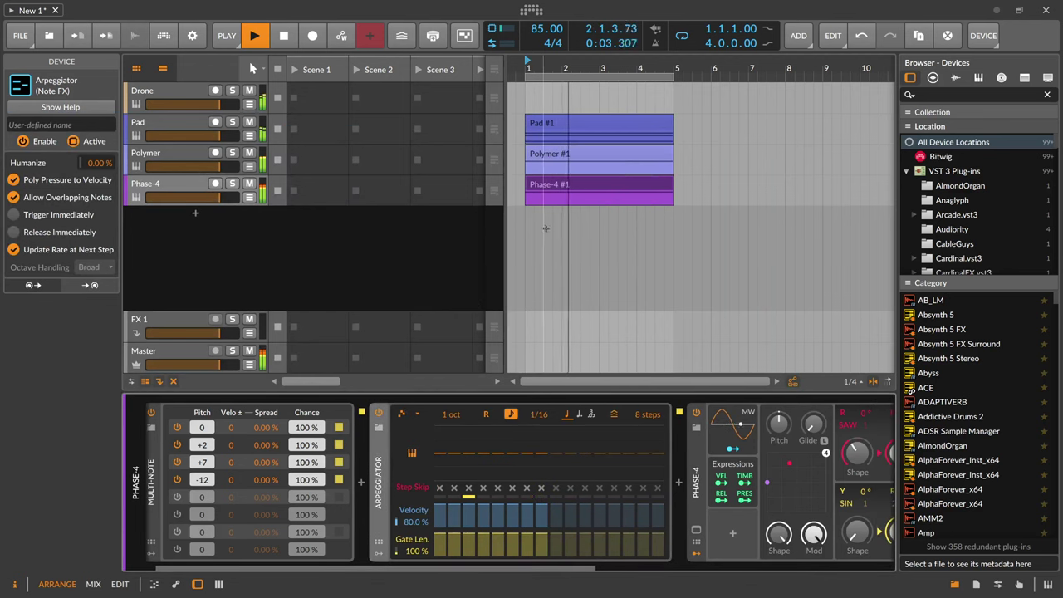
- Examine the notes in the Phase-4 clip and return to the track's device chain
{"action": "double_click", "coordinate": [581, 190]}
{"action": "scroll", "coordinate": [427, 410], "scroll_direction": "down", "scroll_amount": 5}
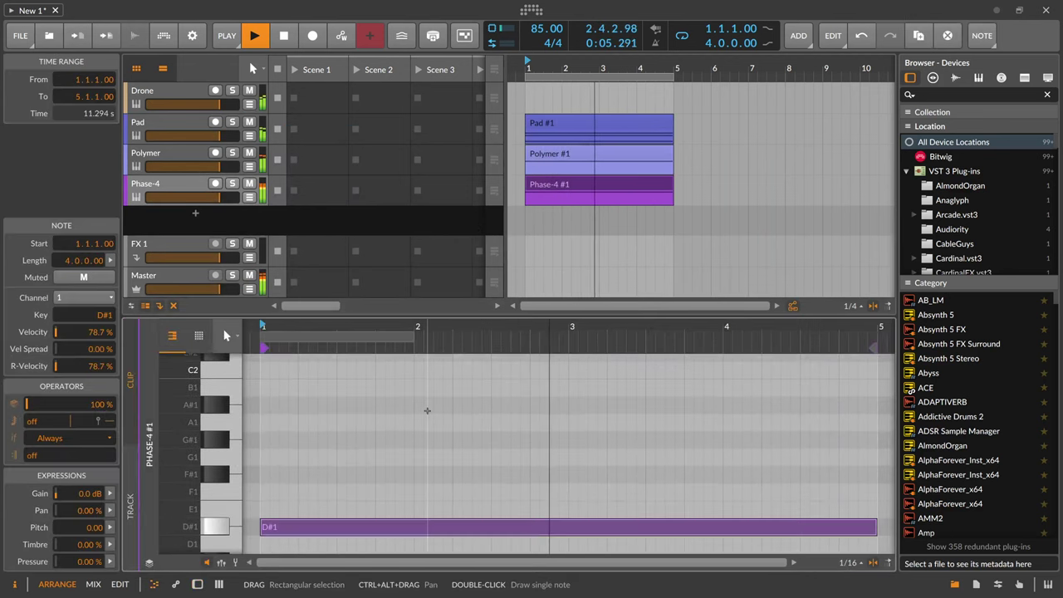
{"action": "double_click", "coordinate": [191, 190]}
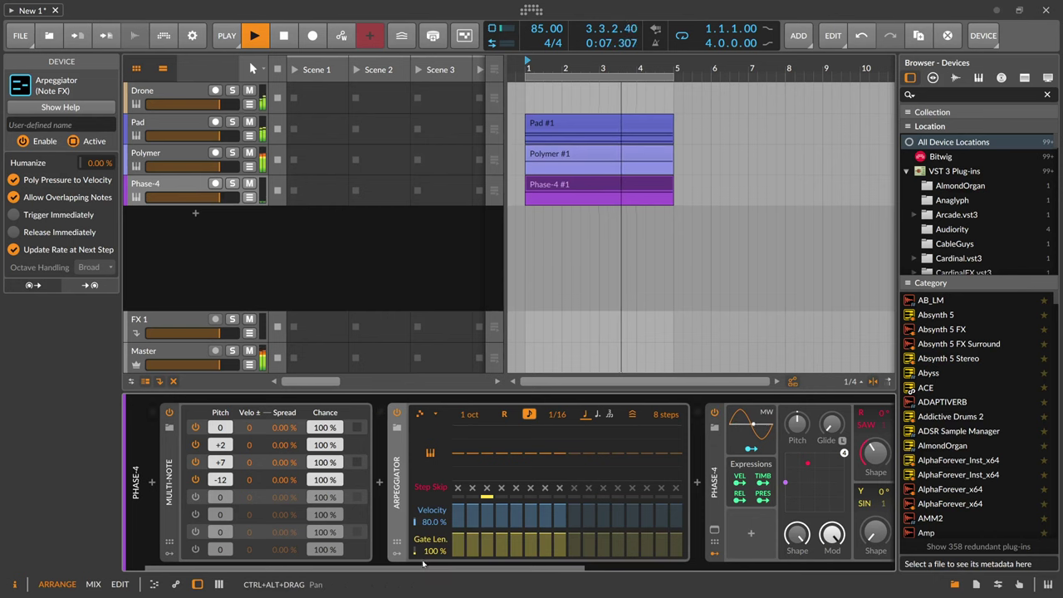
- Lower the Phase-4's filter cutoff, then set oscillator B's ratio to 2:1 with about 3.37% B→R modulation
{"action": "left_click_drag", "start_coordinate": [423, 568], "coordinate": [739, 573]}
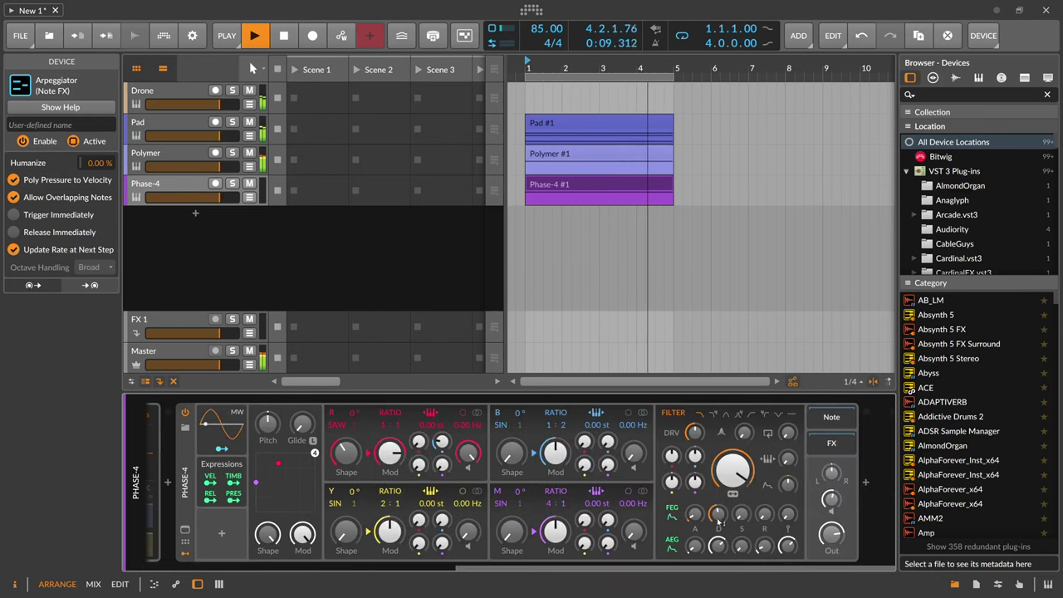
{"action": "left_click_drag", "start_coordinate": [695, 515], "coordinate": [695, 527]}
{"action": "left_click_drag", "start_coordinate": [736, 473], "coordinate": [736, 481]}
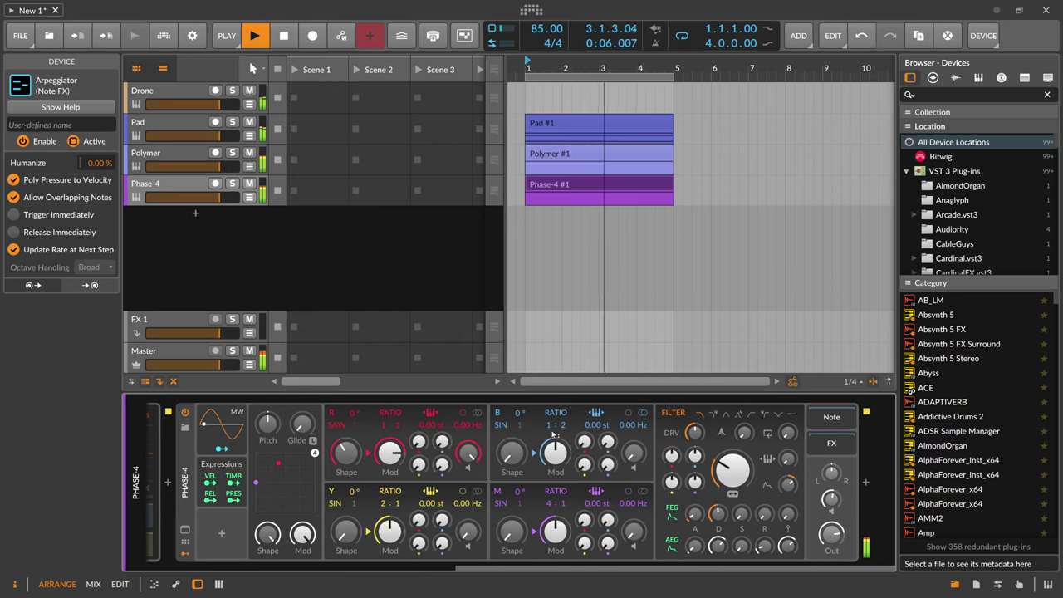
{"action": "double_click", "coordinate": [442, 441]}
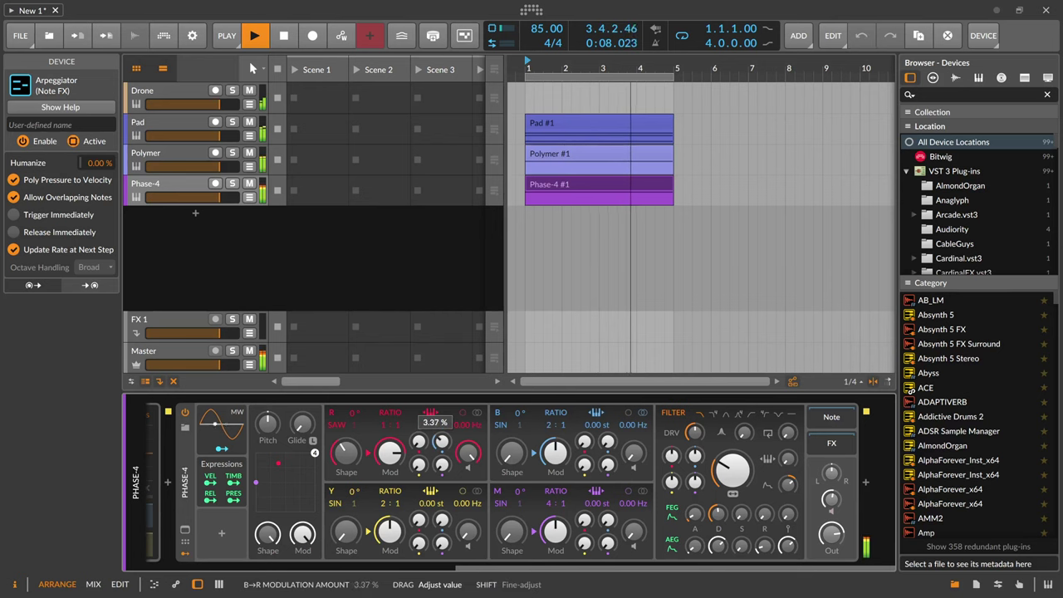
{"action": "left_click_drag", "start_coordinate": [442, 442], "coordinate": [441, 447]}
- Insert a Delay-2 device after the Phase-4
{"action": "left_click", "coordinate": [865, 482]}
{"action": "type", "text": "delay"}
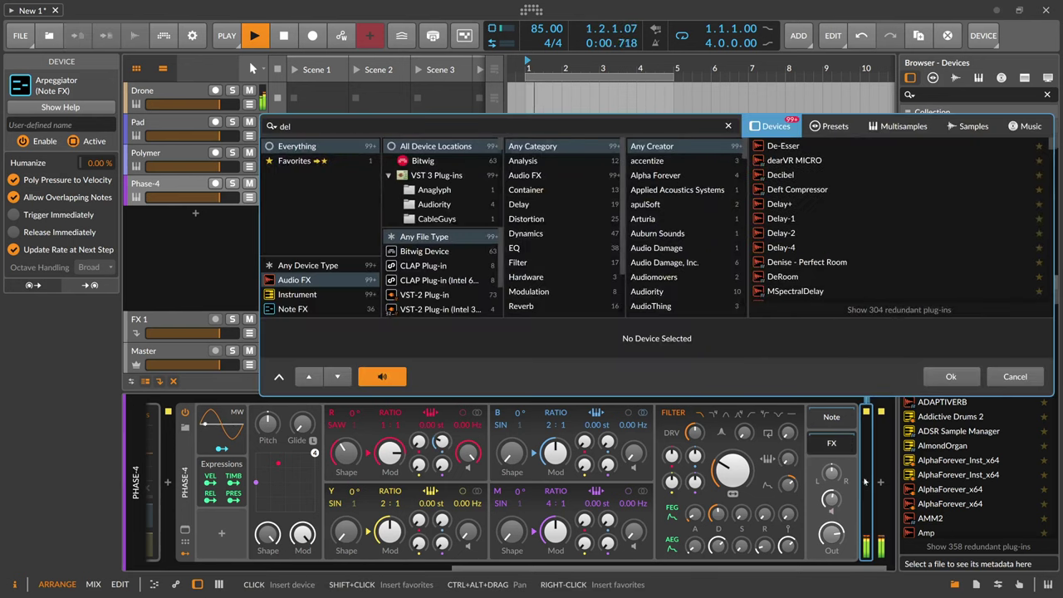
{"action": "key", "text": "Down"}
{"action": "key", "text": "Down"}
{"action": "key", "text": "Return"}
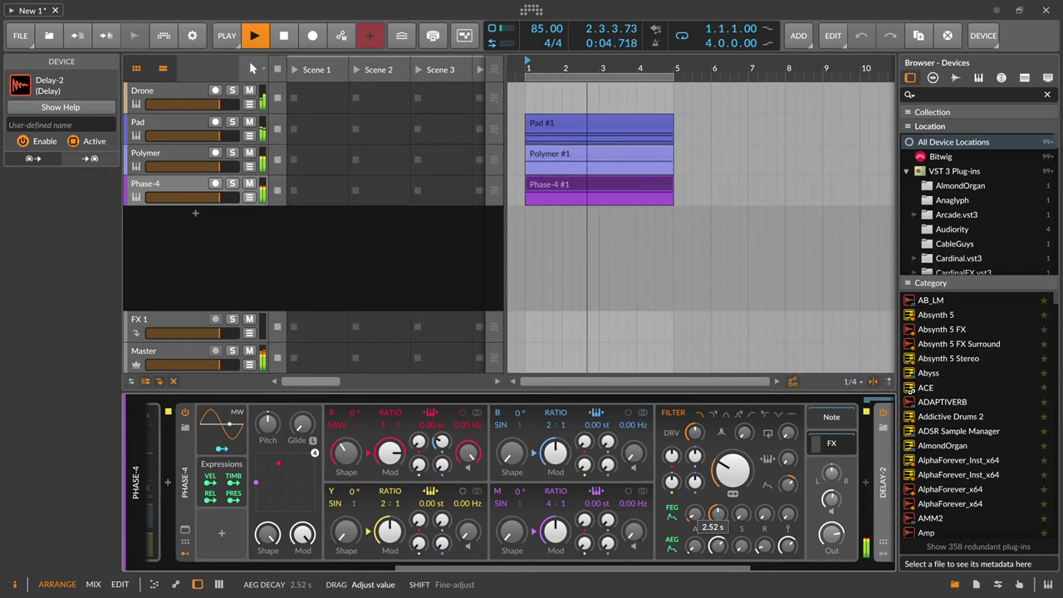
- Lower the Phase-4's filter cutoff further and raise its filter envelope amount to about 83
{"action": "left_click_drag", "start_coordinate": [787, 486], "coordinate": [787, 484]}
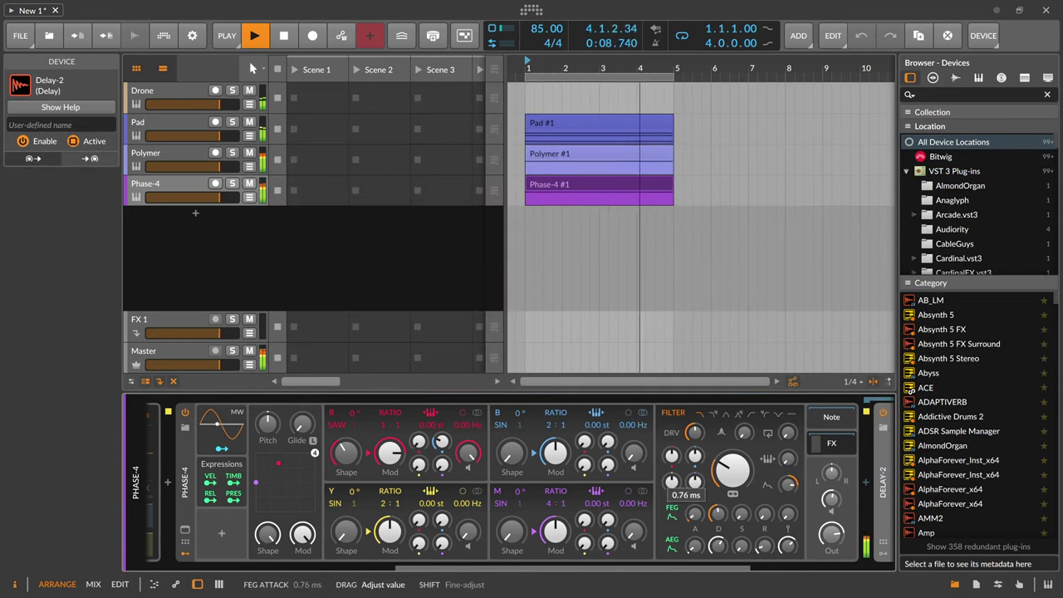
{"action": "left_click_drag", "start_coordinate": [730, 470], "coordinate": [787, 482]}
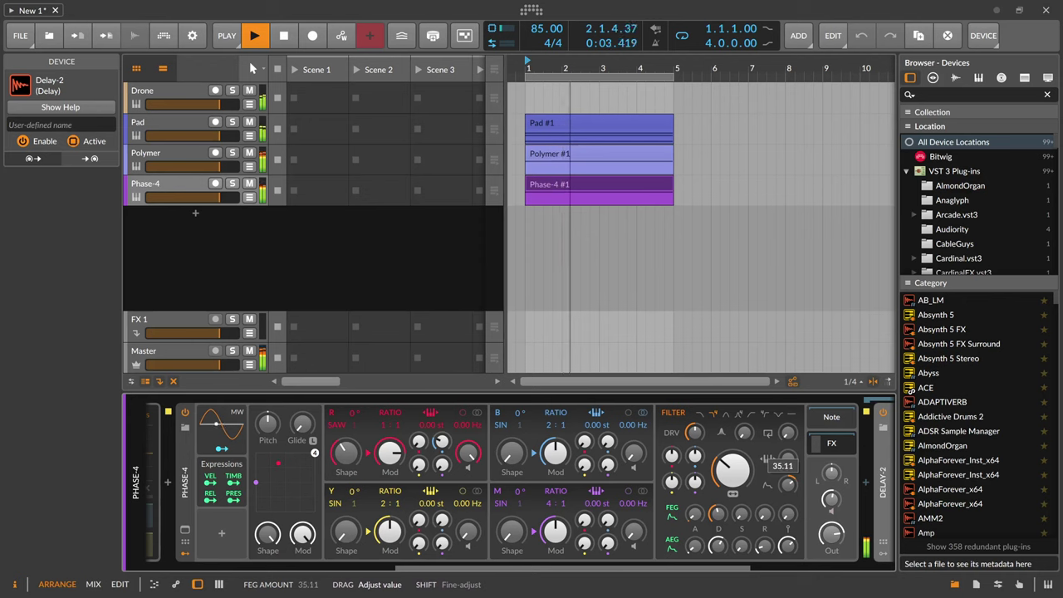
{"action": "left_click_drag", "start_coordinate": [787, 484], "coordinate": [787, 474]}
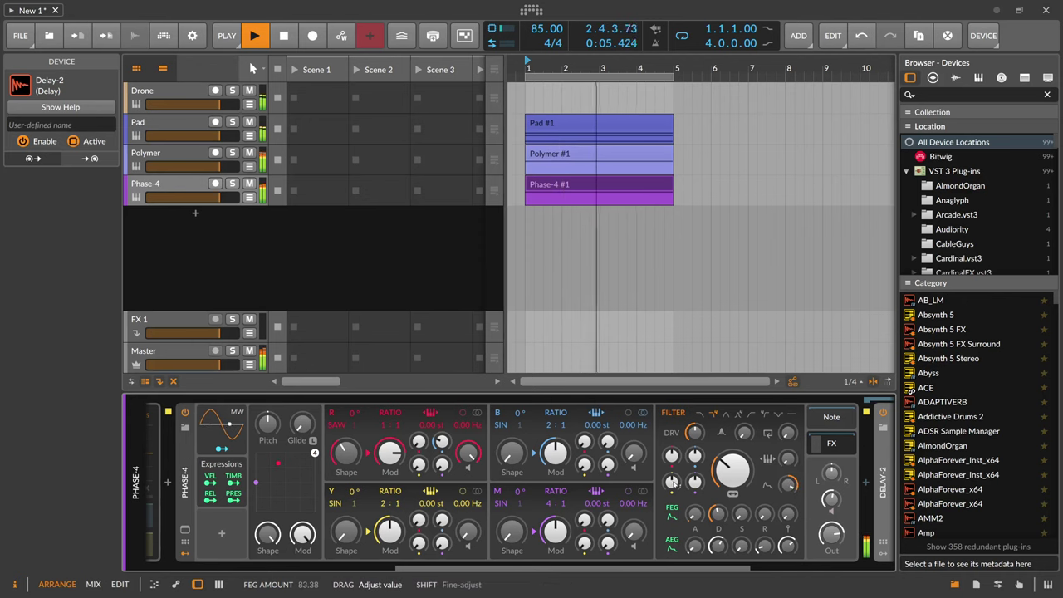
- Raise oscillator R's shape to about 78% and reduce the B→R modulation amount to 0.01%
{"action": "left_click_drag", "start_coordinate": [441, 442], "coordinate": [441, 438]}
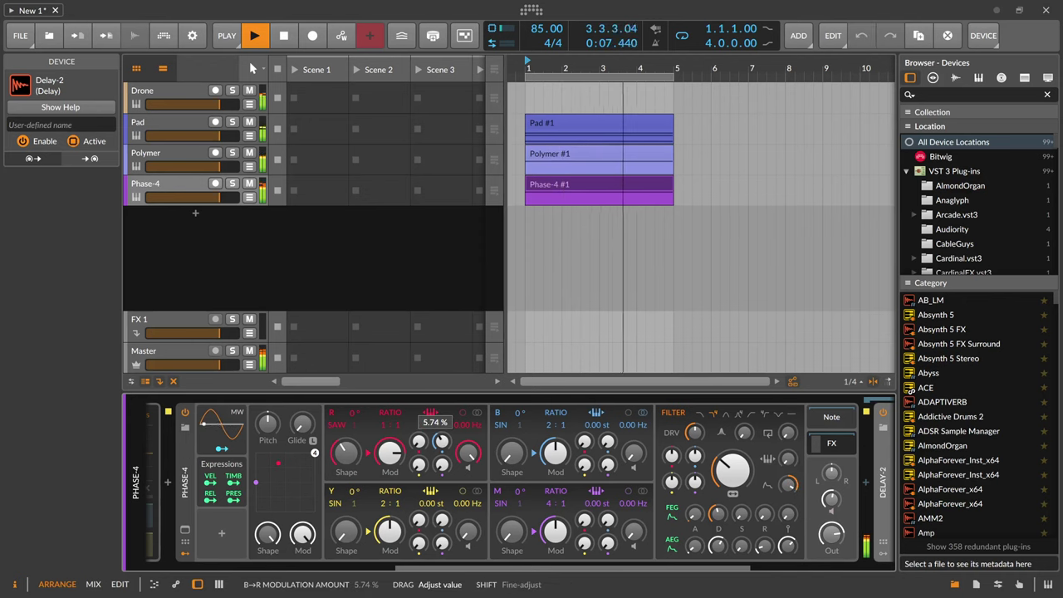
{"action": "left_click_drag", "start_coordinate": [345, 453], "coordinate": [346, 447]}
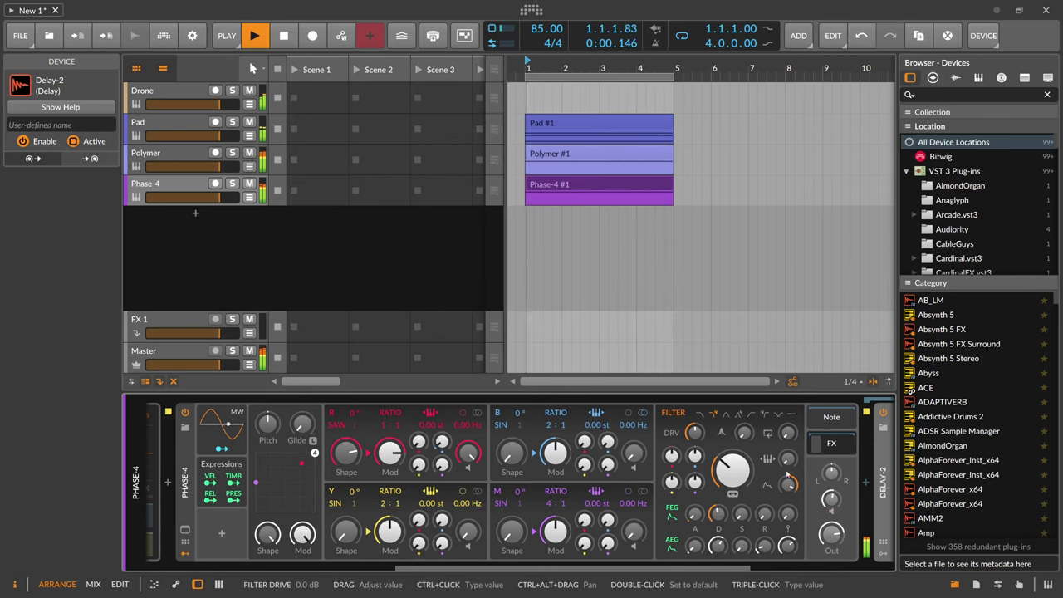
{"action": "left_click_drag", "start_coordinate": [788, 484], "coordinate": [788, 481]}
{"action": "left_click_drag", "start_coordinate": [442, 443], "coordinate": [442, 438]}
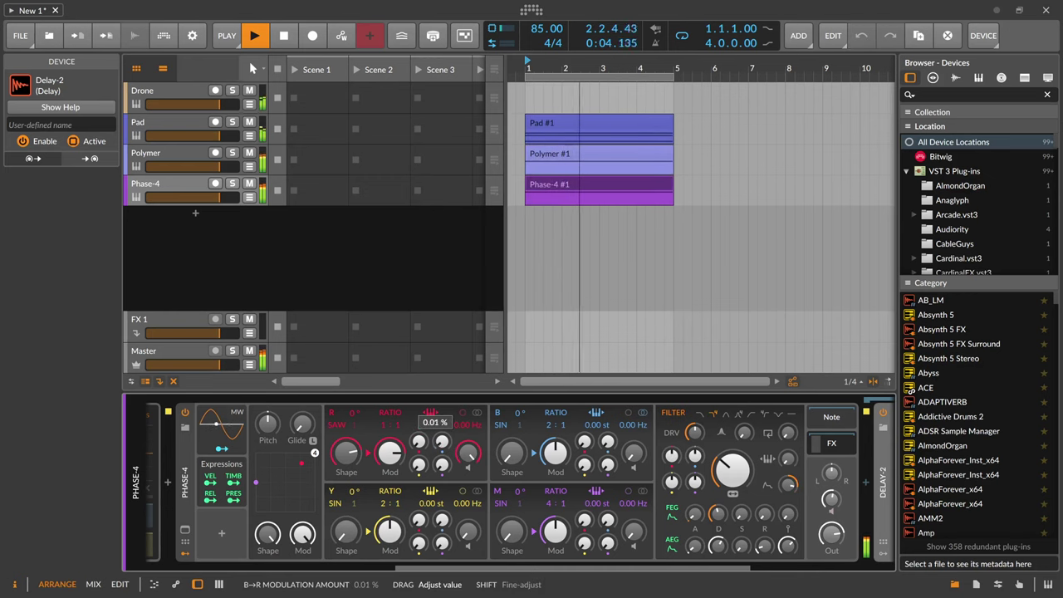
- Add a Random modulator to the Phase-4 and map it to the B→R modulation amount at about 0.406
{"action": "left_click", "coordinate": [222, 532]}
{"action": "type", "text": "ra"}
{"action": "key", "text": "Down"}
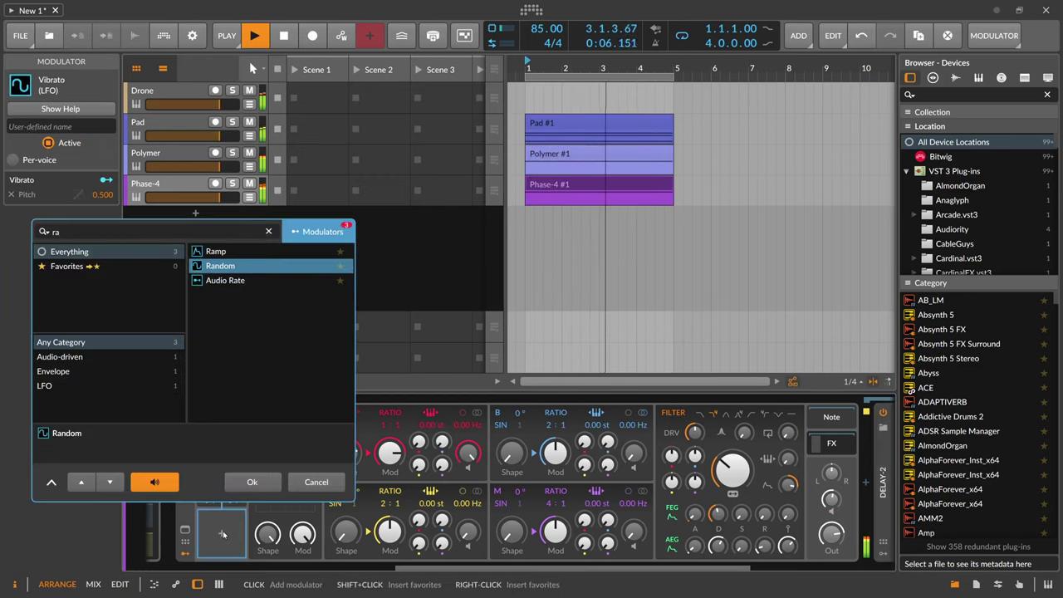
{"action": "key", "text": "Return"}
{"action": "left_click", "coordinate": [221, 553]}
{"action": "left_click_drag", "start_coordinate": [464, 444], "coordinate": [464, 441]}
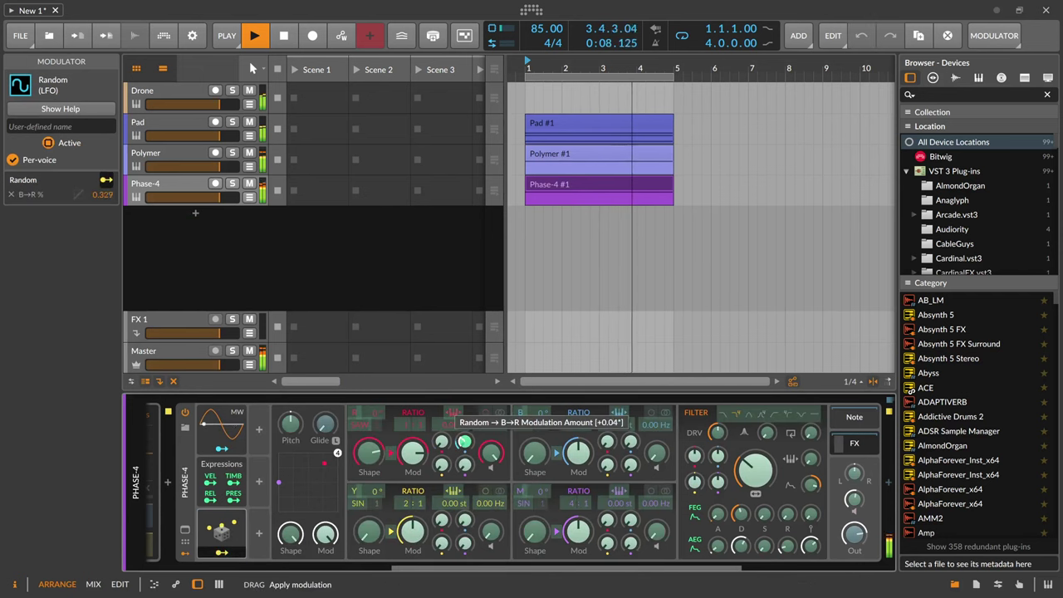
{"action": "left_click", "coordinate": [241, 533]}
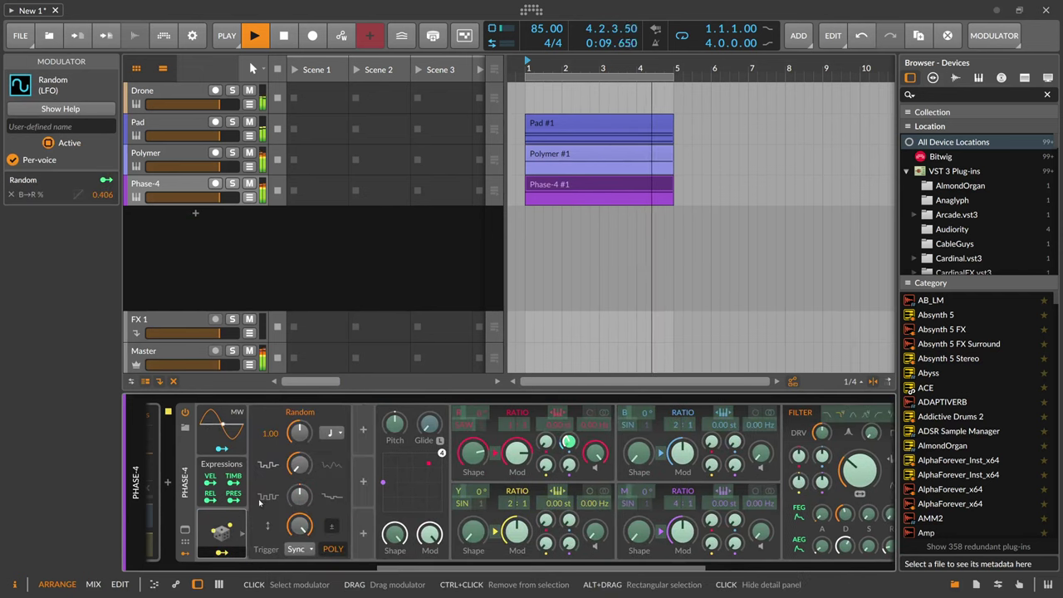
{"action": "left_click", "coordinate": [222, 552]}
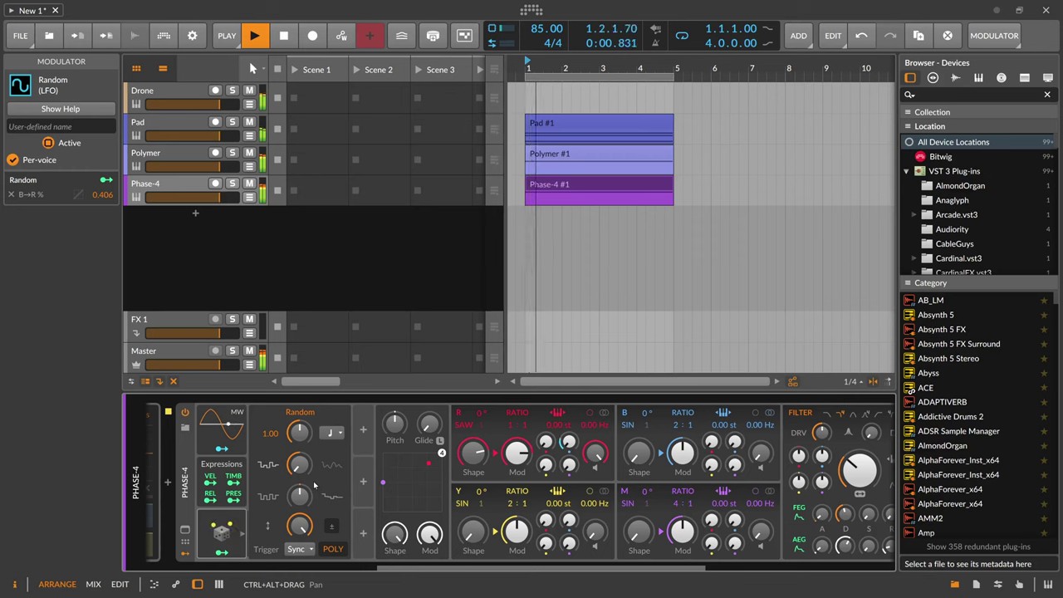
- Set the Random modulator to Free trigger and a half-note rate, with smoothing raised and per-voice operation off
{"action": "left_click", "coordinate": [297, 549]}
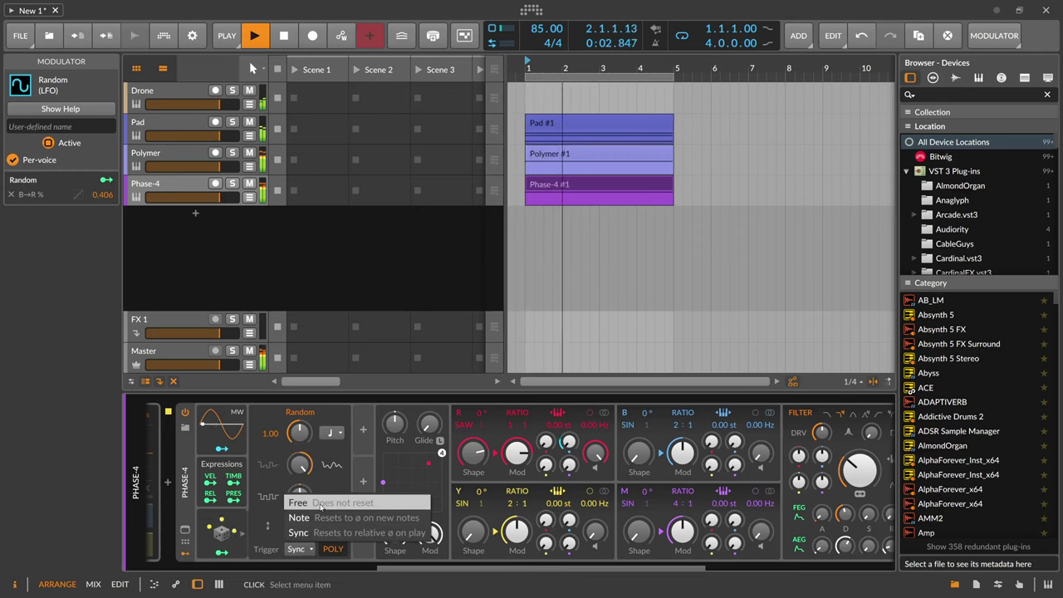
{"action": "left_click", "coordinate": [321, 506]}
{"action": "left_click", "coordinate": [333, 433]}
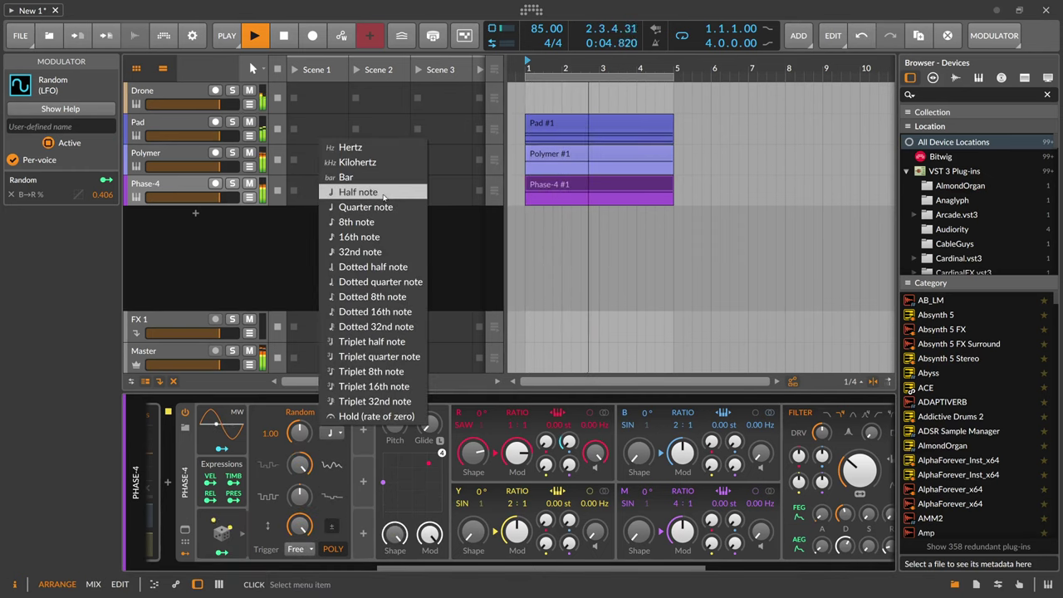
{"action": "left_click", "coordinate": [383, 193]}
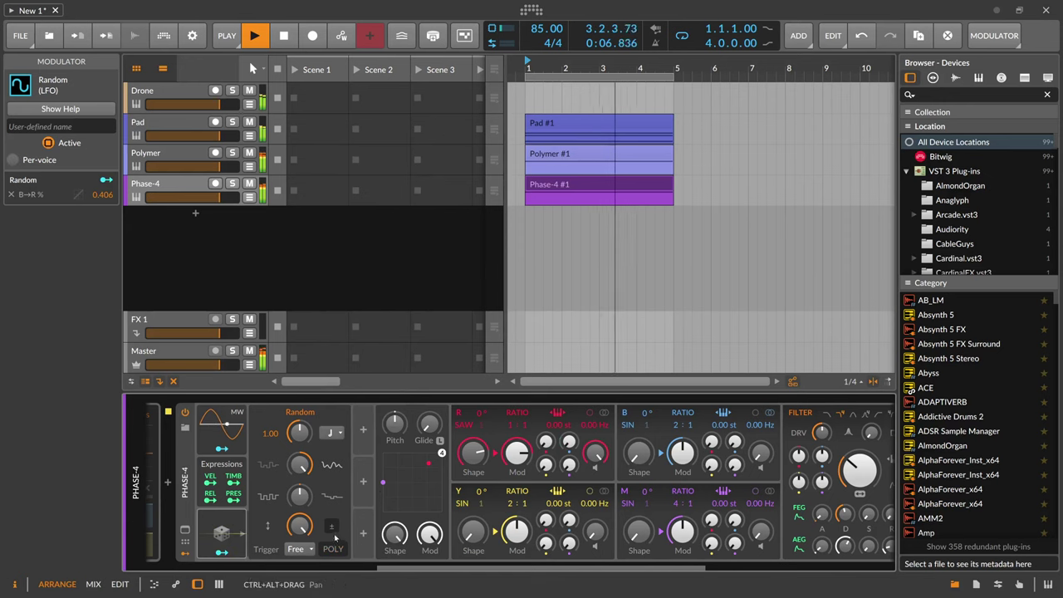
- Duplicate the Random modulator and map the copy to the M→R modulation amount at about 0.457
{"action": "left_click_drag", "start_coordinate": [229, 531], "coordinate": [274, 431]}
{"action": "left_click", "coordinate": [273, 449]}
{"action": "left_click_drag", "start_coordinate": [500, 459], "coordinate": [500, 455]}
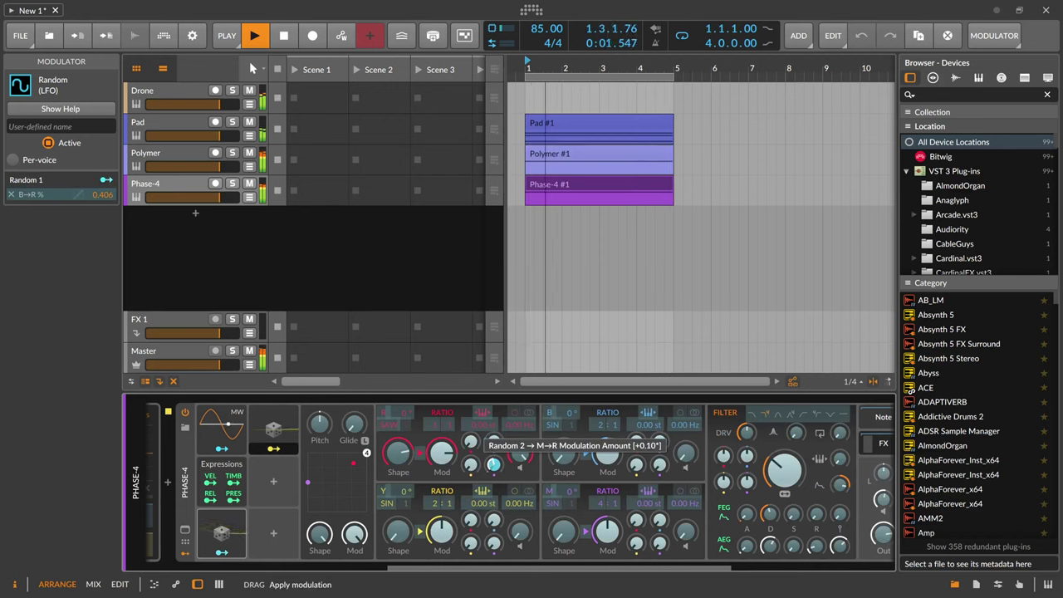
{"action": "left_click", "coordinate": [274, 449]}
- Make a third copy of the Random modulator and map it to the Y→R modulation amount at about 0.357
{"action": "left_click_drag", "start_coordinate": [273, 429], "coordinate": [272, 479]}
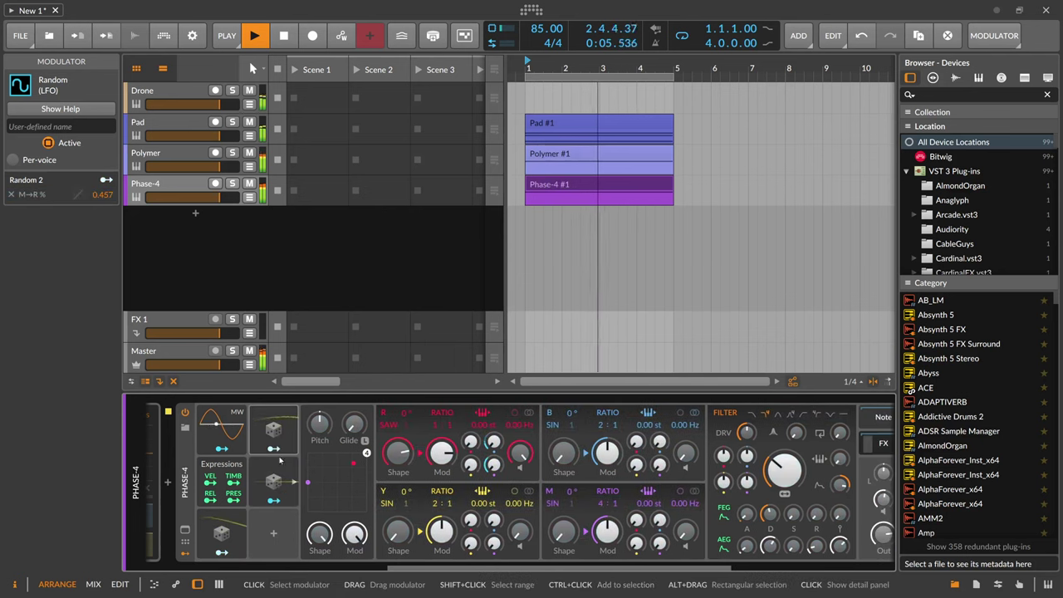
{"action": "left_click", "coordinate": [274, 450]}
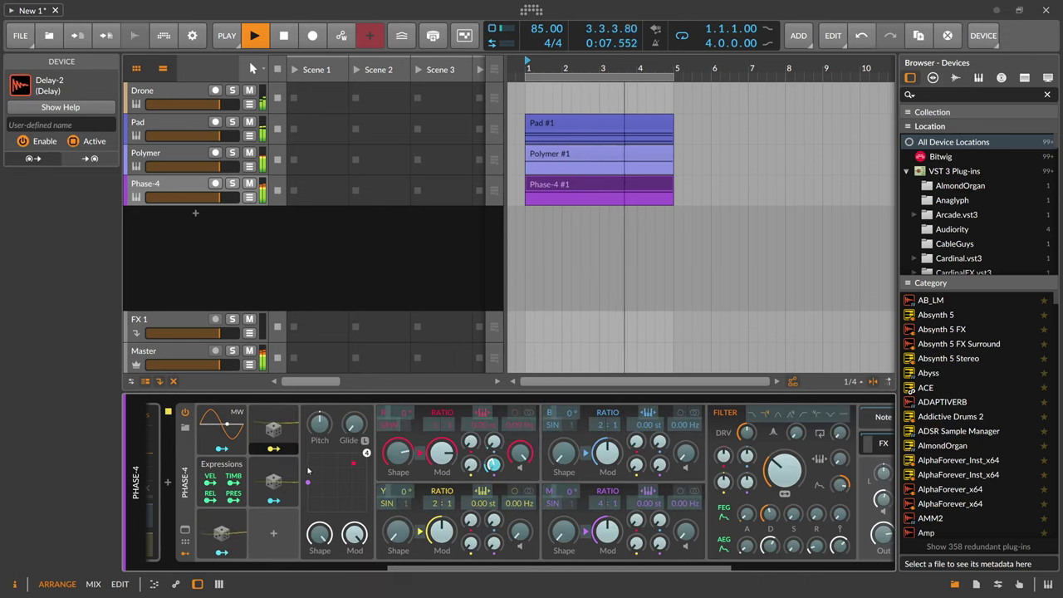
{"action": "left_click_drag", "start_coordinate": [472, 465], "coordinate": [470, 461]}
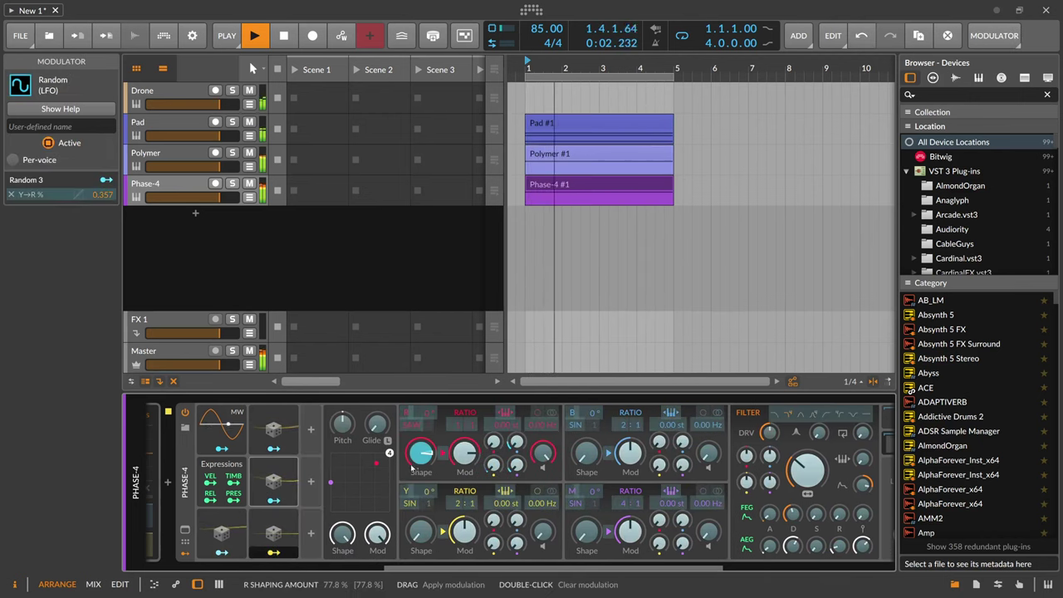
- Map a fourth Random modulator to oscillator R's shape at about 0.266 and open its settings
{"action": "left_click", "coordinate": [274, 553]}
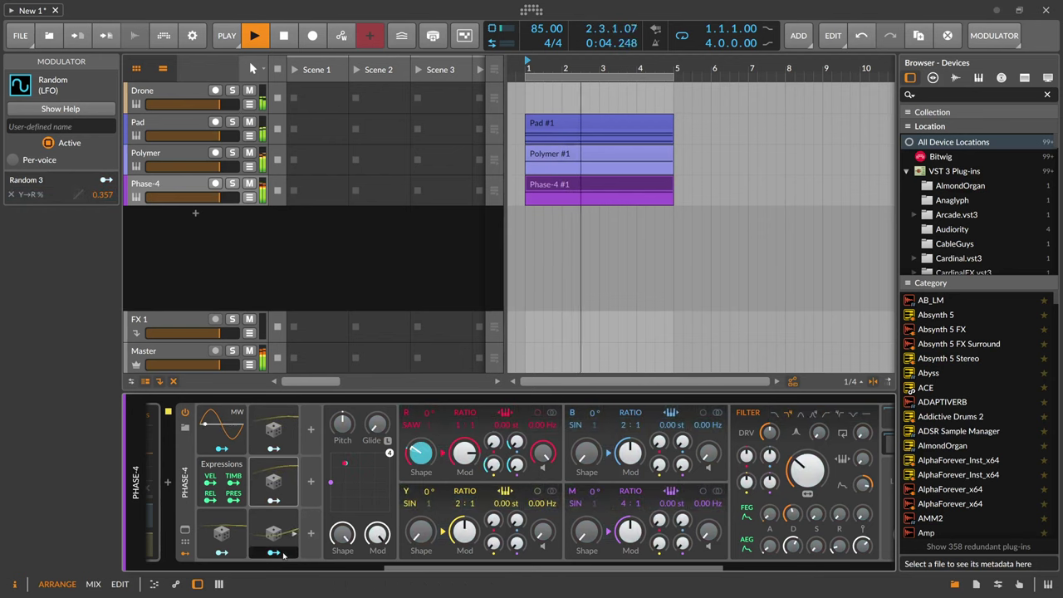
{"action": "left_click_drag", "start_coordinate": [420, 452], "coordinate": [420, 447]}
{"action": "left_click", "coordinate": [274, 552]}
{"action": "left_click", "coordinate": [293, 534]}
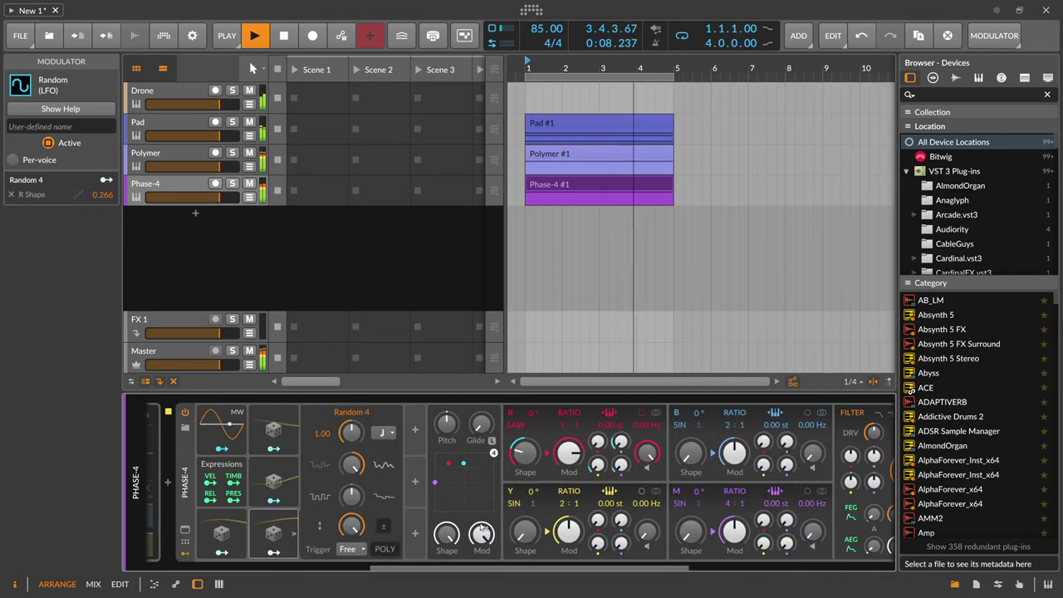
{"action": "left_click", "coordinate": [383, 534]}
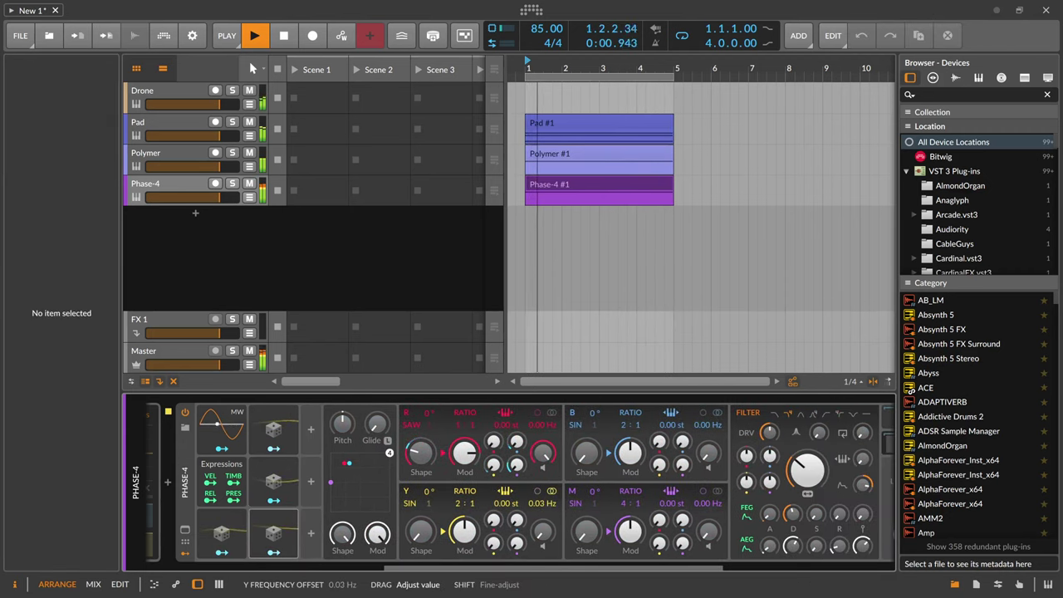
- Set the frequency offset of oscillator Y to 0.04 Hz and of oscillator B to 0.28 Hz
{"action": "left_click_drag", "start_coordinate": [542, 504], "coordinate": [542, 500]}
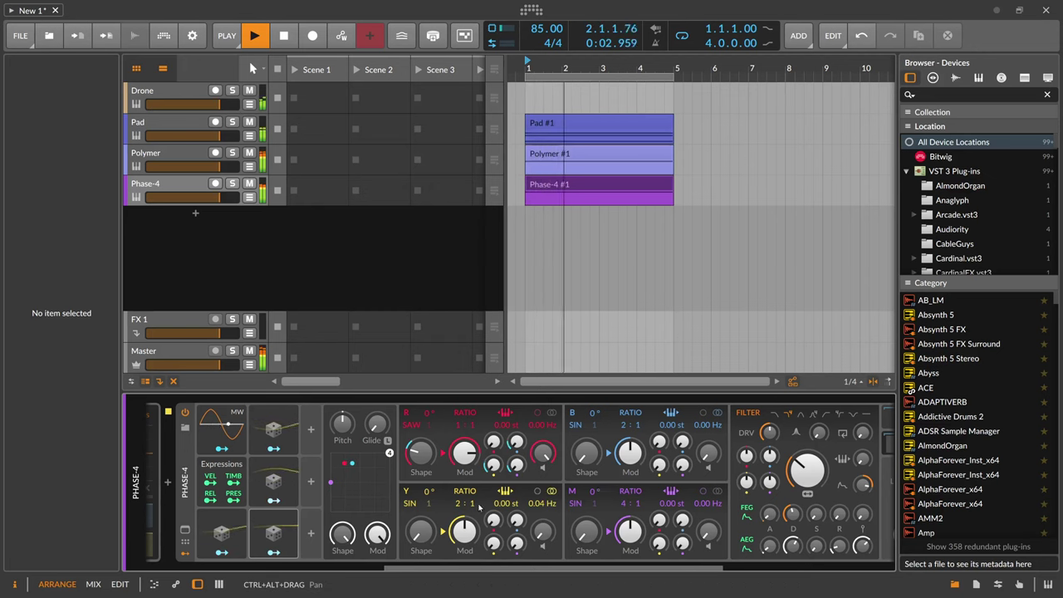
{"action": "left_click_drag", "start_coordinate": [712, 424], "coordinate": [713, 424]}
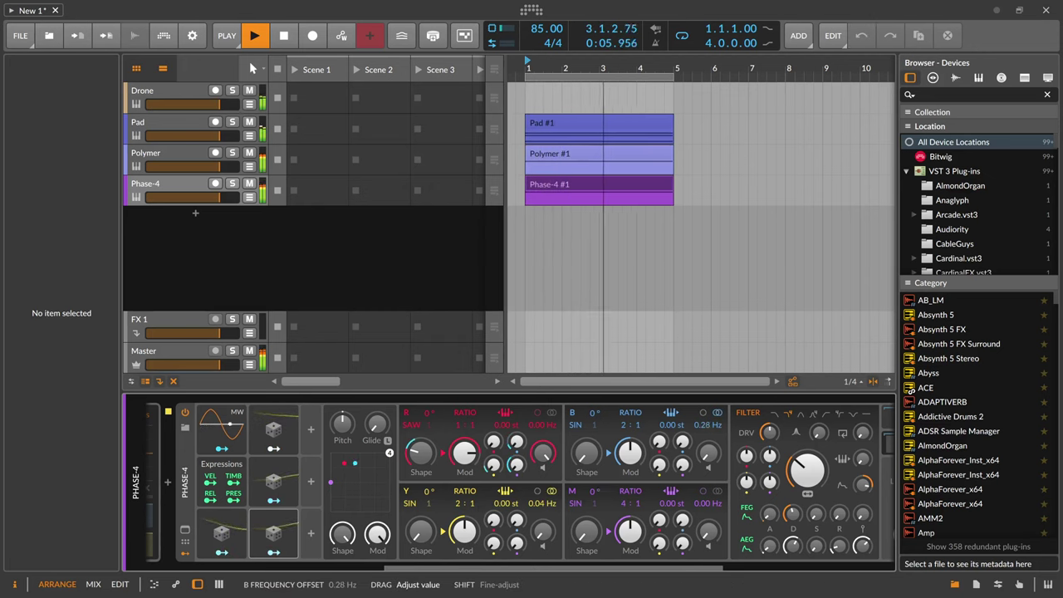
{"action": "right_click", "coordinate": [517, 463]}
{"action": "left_click", "coordinate": [572, 587]}
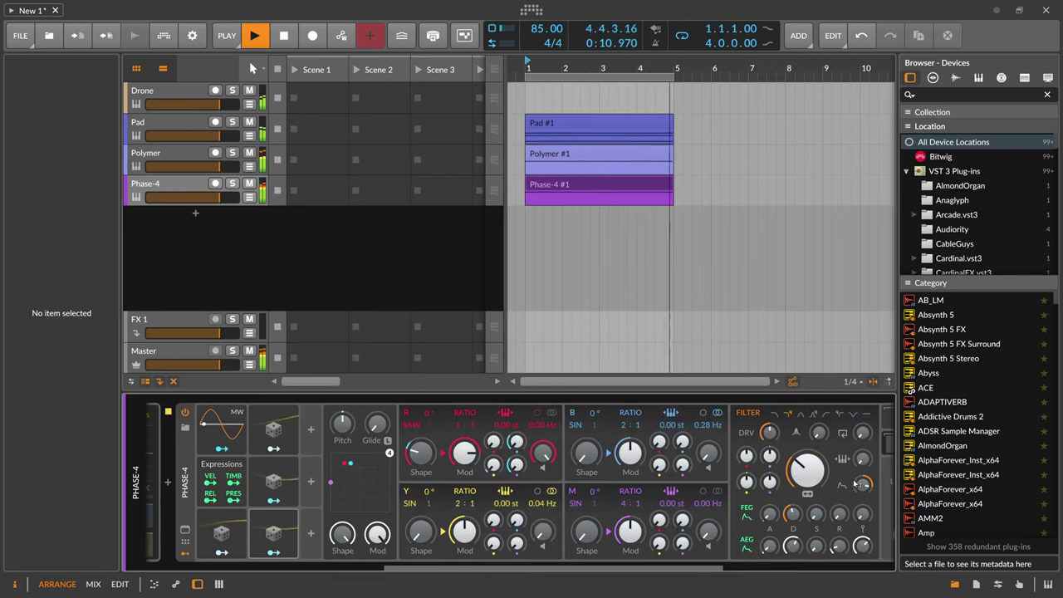
- Fine-tune the Phase-4's filter envelope amount and decay
{"action": "left_click_drag", "start_coordinate": [864, 483], "coordinate": [864, 483]}
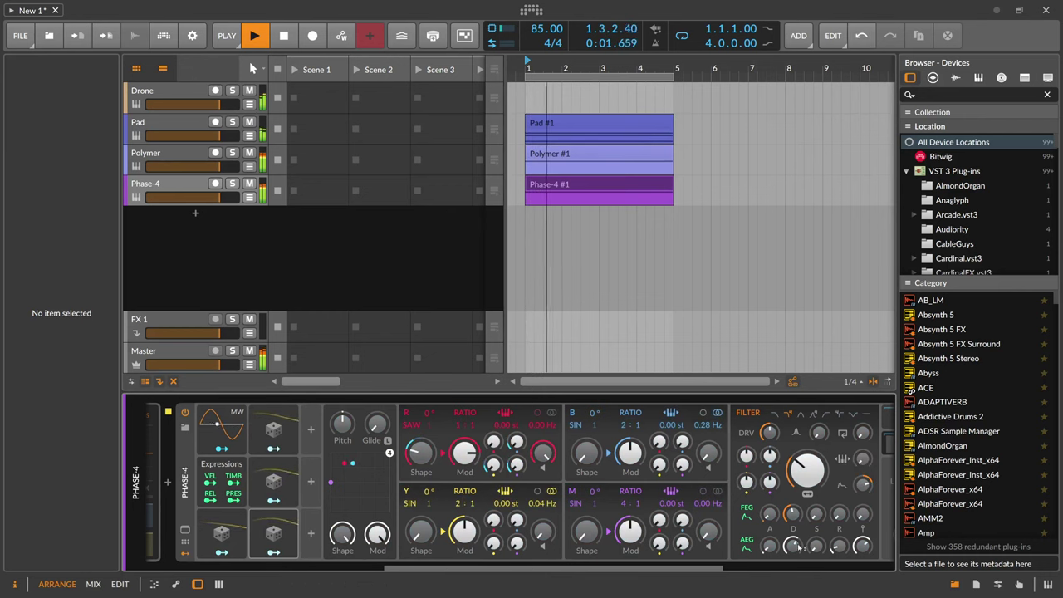
{"action": "left_click_drag", "start_coordinate": [792, 515], "coordinate": [770, 514]}
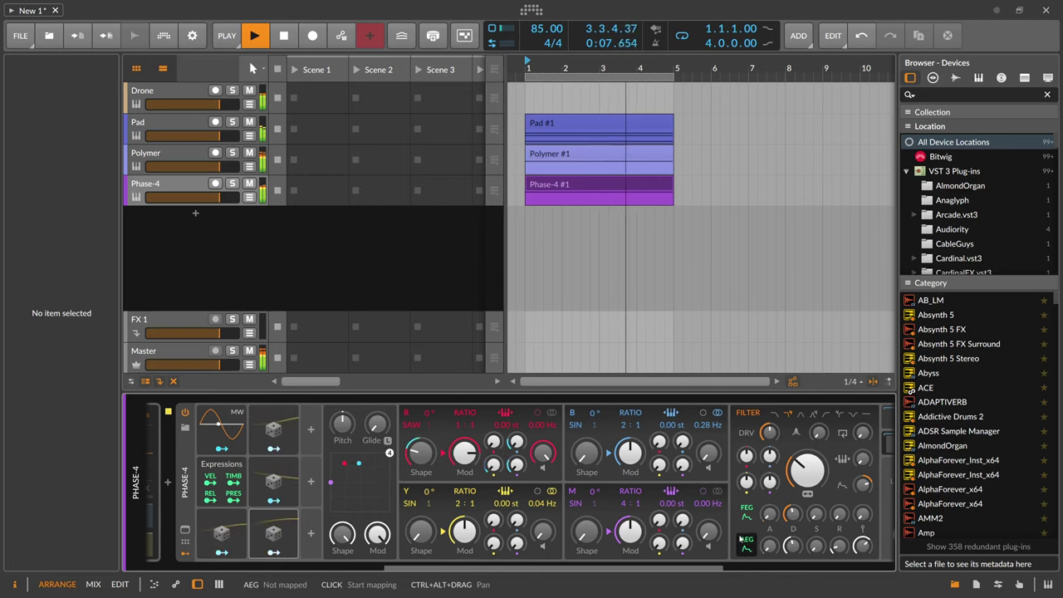
- Set the Arpeggiator's range to 2 octaves and its pattern to Down+In
{"action": "left_click_drag", "start_coordinate": [446, 570], "coordinate": [205, 570]}
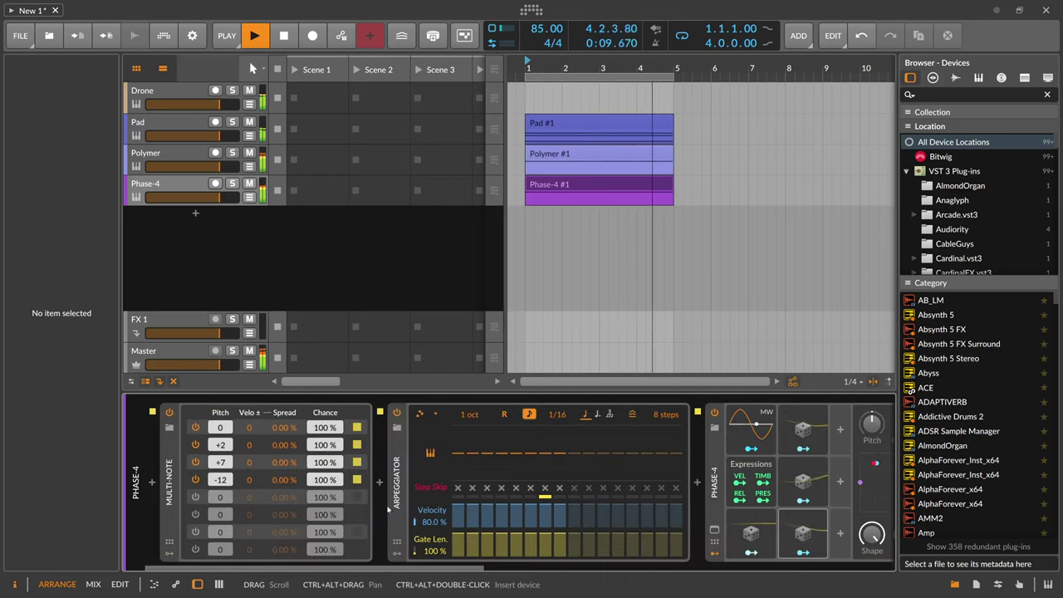
{"action": "left_click_drag", "start_coordinate": [473, 417], "coordinate": [473, 407]}
{"action": "left_click", "coordinate": [430, 415]}
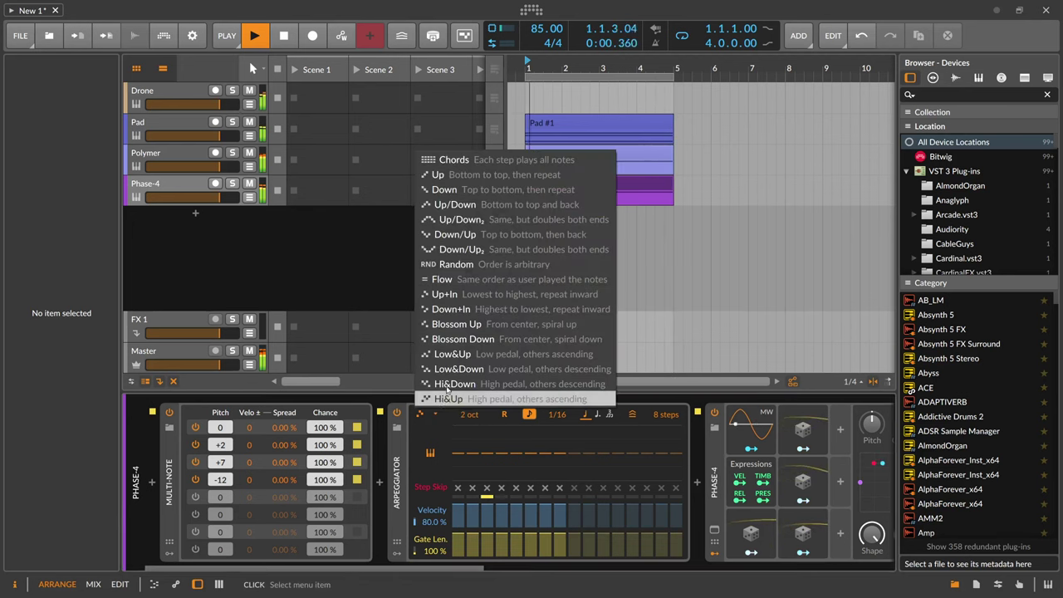
{"action": "left_click", "coordinate": [463, 313]}
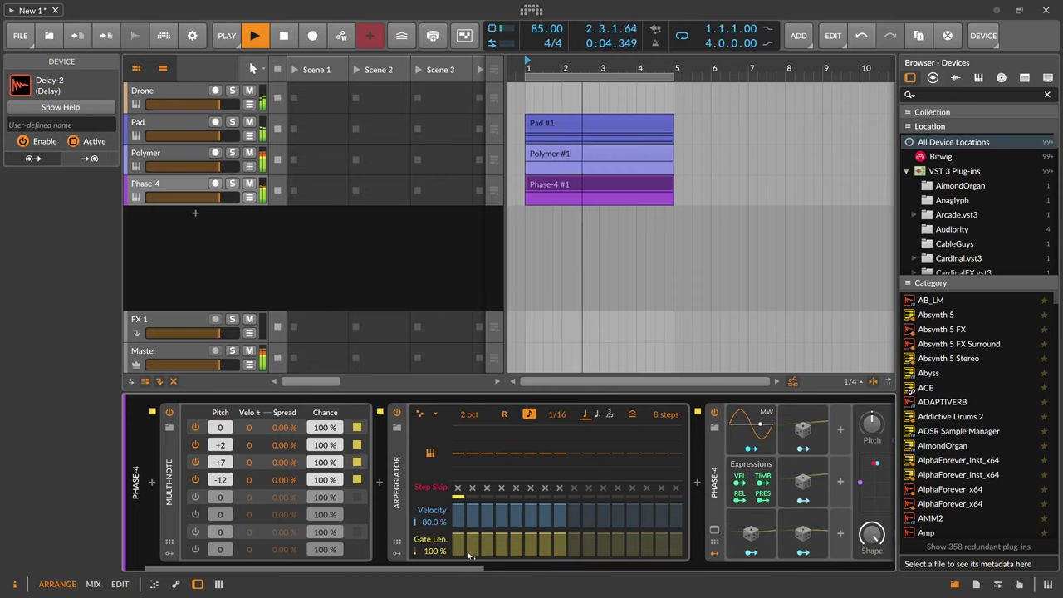
- Insert a Reverb device between the Phase-4 and the Delay-2
{"action": "left_click_drag", "start_coordinate": [505, 567], "coordinate": [893, 568]}
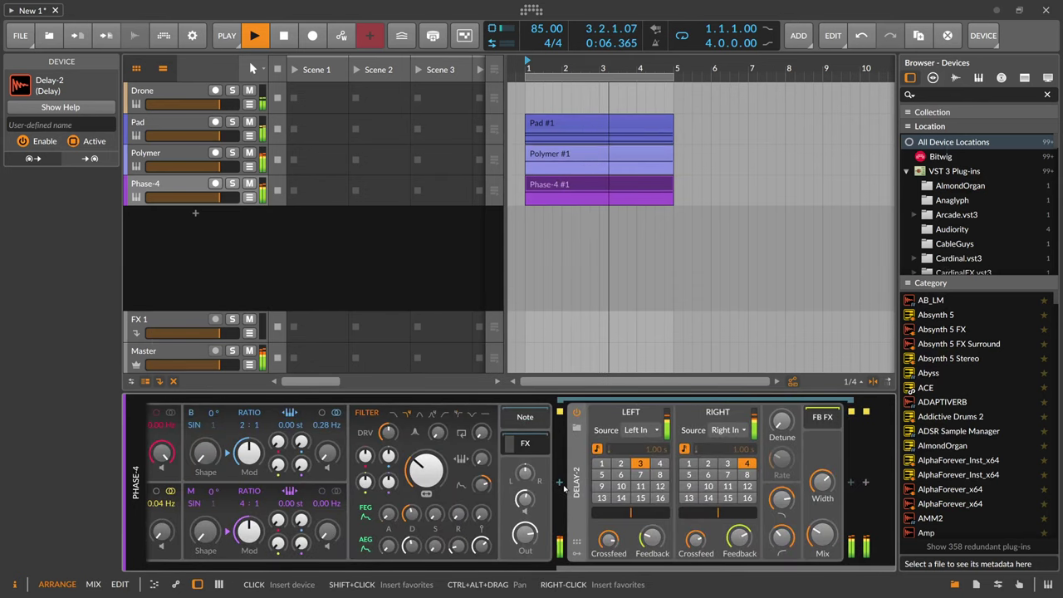
{"action": "left_click", "coordinate": [562, 485]}
{"action": "type", "text": "reverb"}
{"action": "key", "text": "Return"}
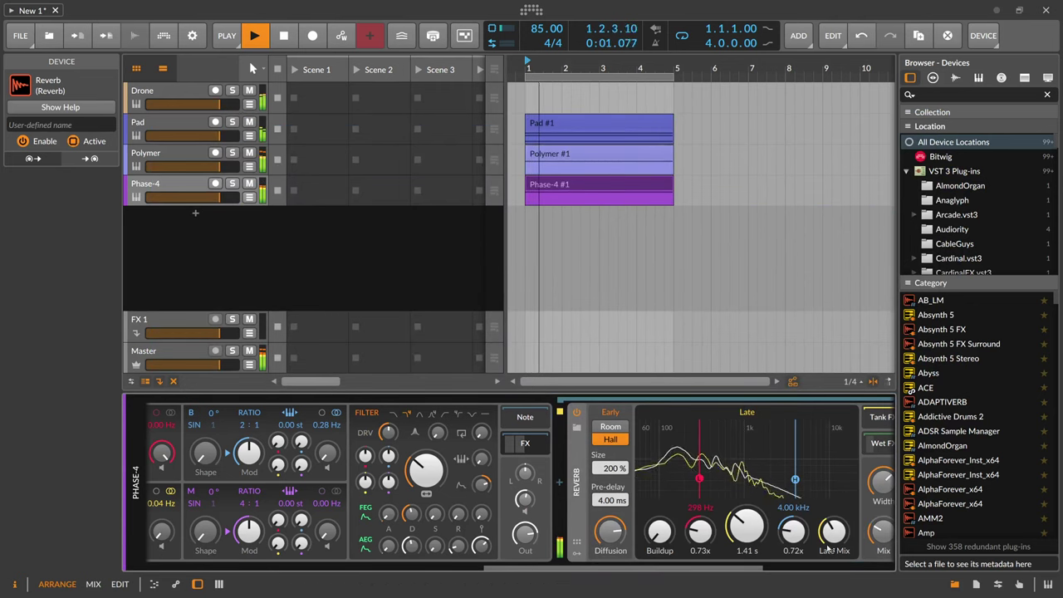
- Adjust the Reverb's mix and set the Phase-4's voice gain to -6.9 dB
{"action": "left_click", "coordinate": [882, 532]}
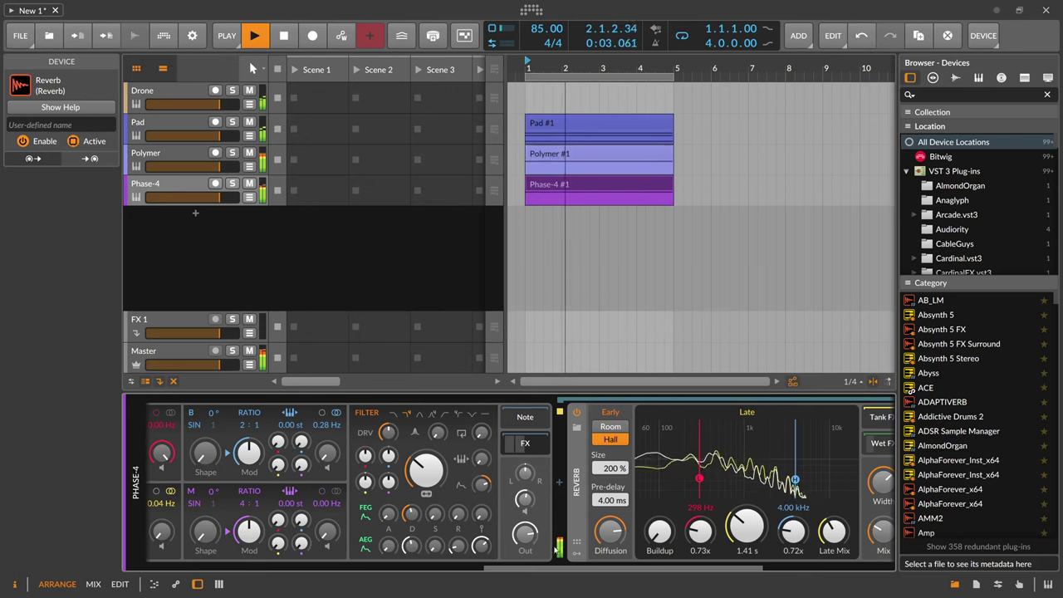
{"action": "scroll", "coordinate": [534, 526], "scroll_direction": "up", "scroll_amount": 3}
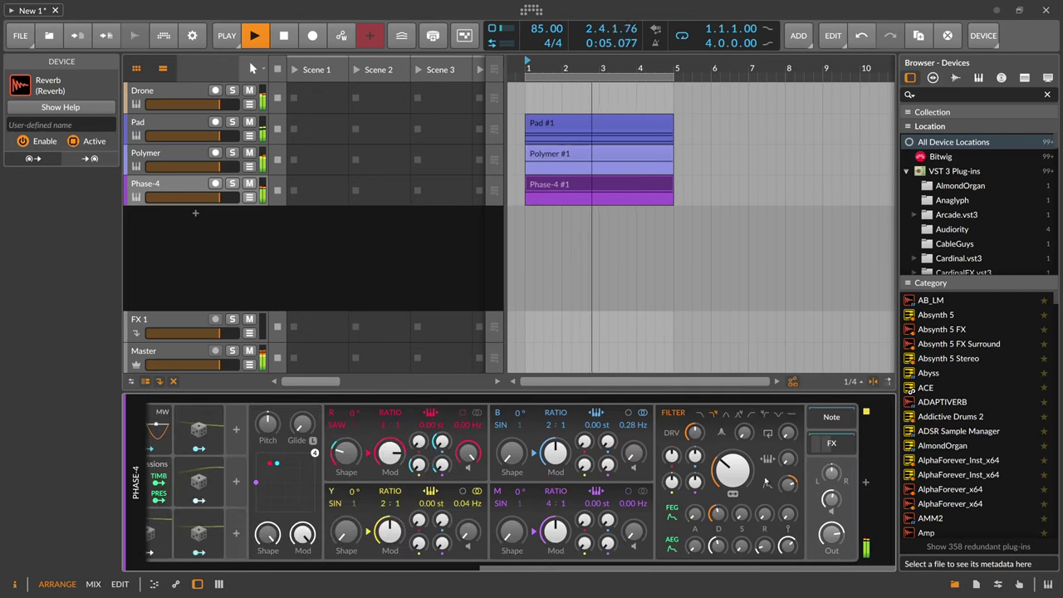
{"action": "left_click_drag", "start_coordinate": [788, 486], "coordinate": [831, 471]}
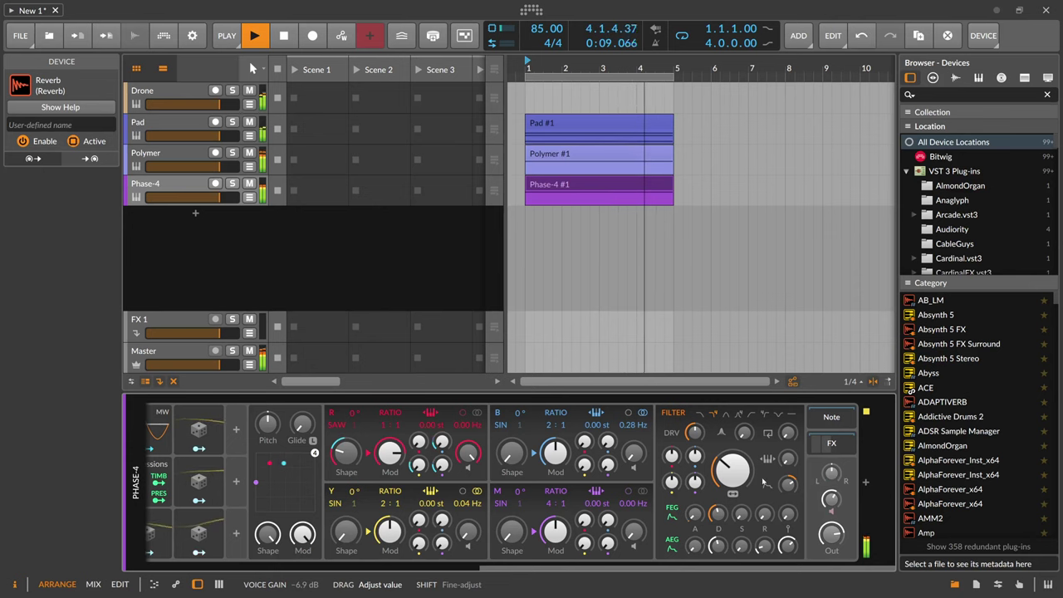
- Rename the Phase-4 track as Arp
{"action": "double_click", "coordinate": [150, 184]}
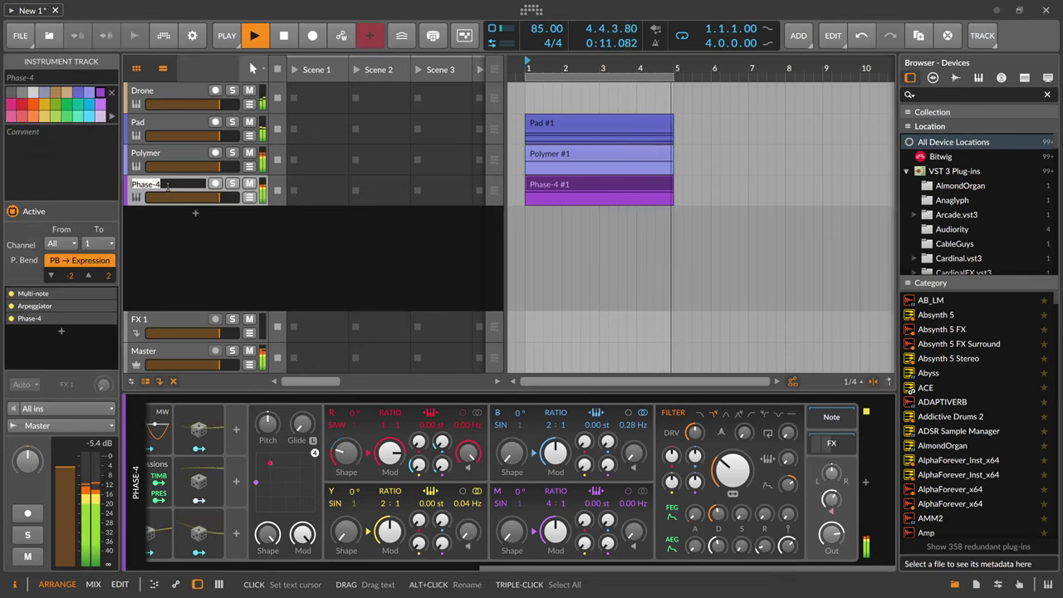
{"action": "type", "text": "Arp"}
{"action": "key", "text": "Return"}
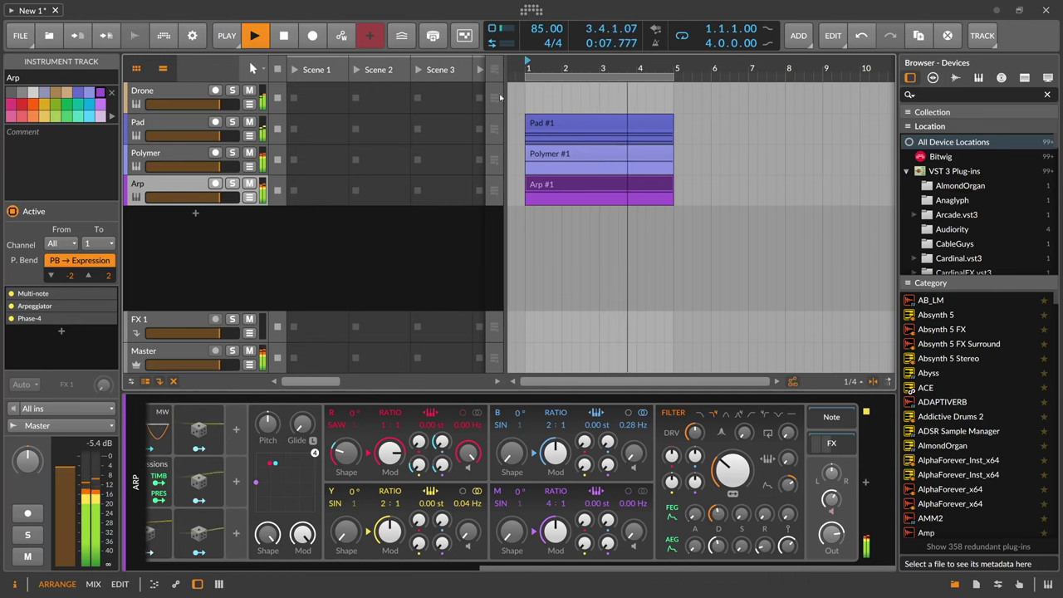
- Add an instrument track below Arp with the E-Kick device
{"action": "double_click", "coordinate": [196, 214]}
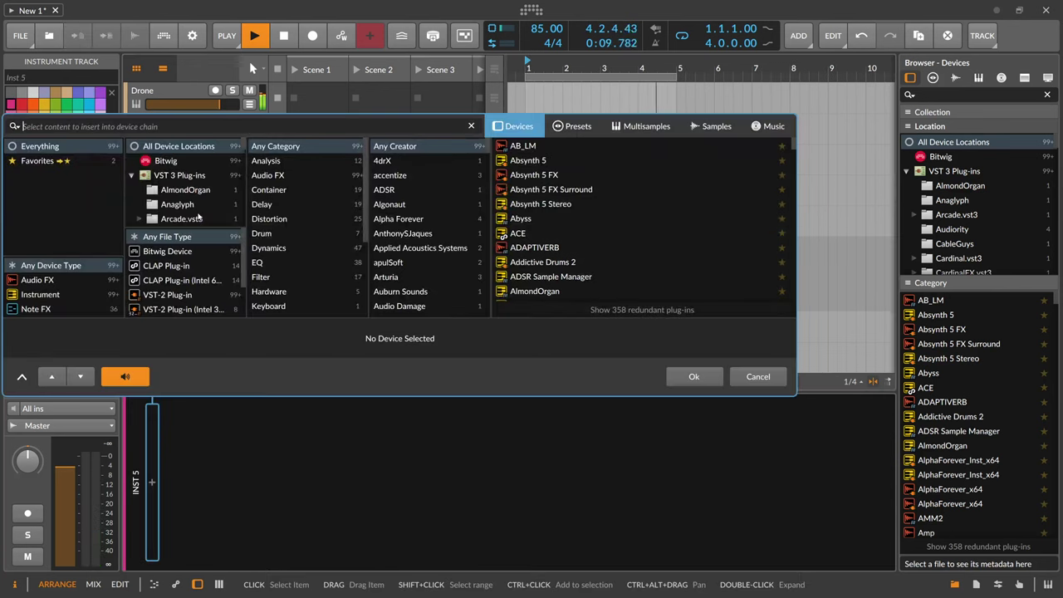
{"action": "type", "text": "kick"}
{"action": "key", "text": "Down"}
{"action": "key", "text": "Down"}
{"action": "key", "text": "Down"}
{"action": "key", "text": "Return"}
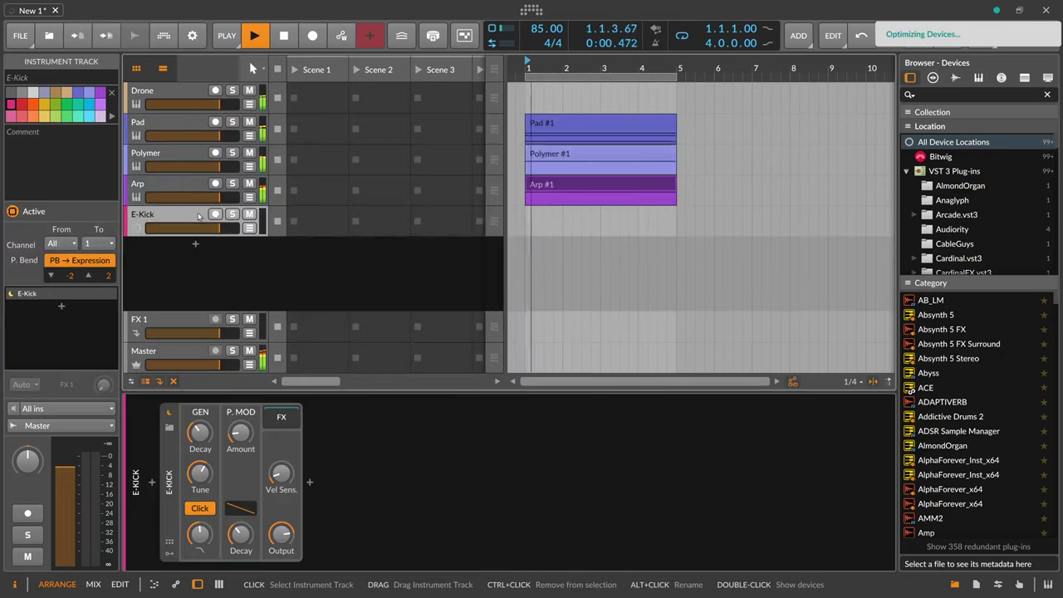
- Create a four-bar clip from bar 1 on the E-Kick track, holding one D#3 note stretched across its full length
{"action": "double_click", "coordinate": [544, 220]}
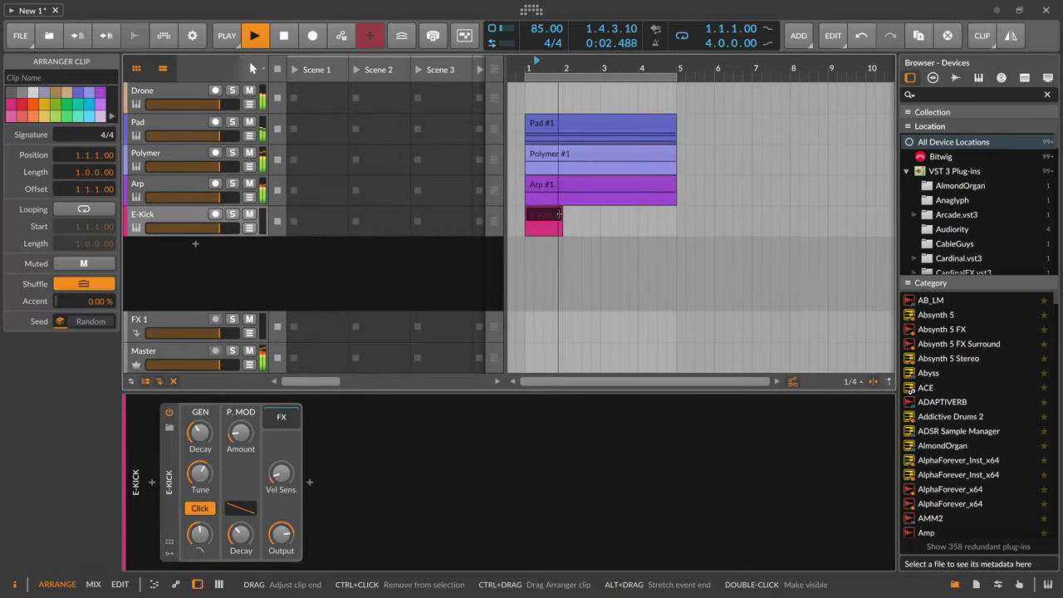
{"action": "left_click_drag", "start_coordinate": [562, 226], "coordinate": [687, 229]}
{"action": "double_click", "coordinate": [620, 226]}
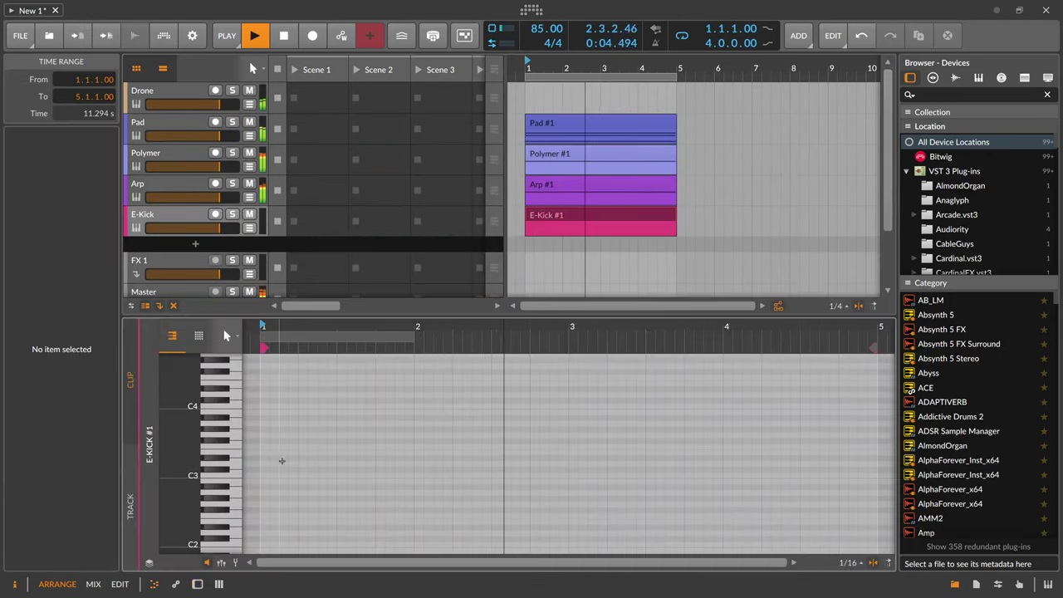
{"action": "double_click", "coordinate": [265, 458]}
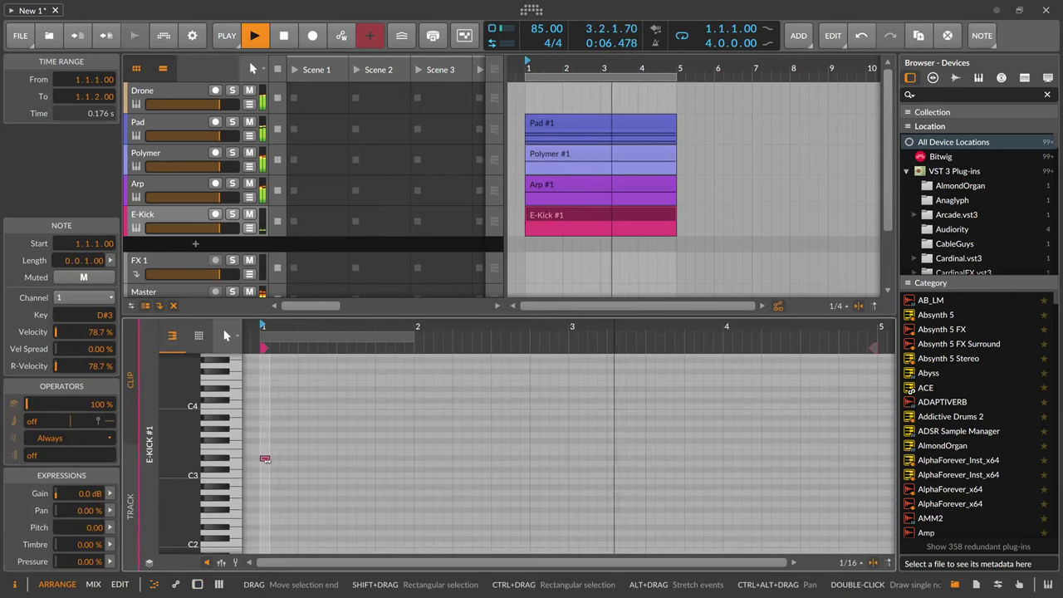
{"action": "left_click_drag", "start_coordinate": [265, 459], "coordinate": [876, 475]}
{"action": "left_click_drag", "start_coordinate": [337, 327], "coordinate": [336, 300]}
{"action": "double_click", "coordinate": [194, 214]}
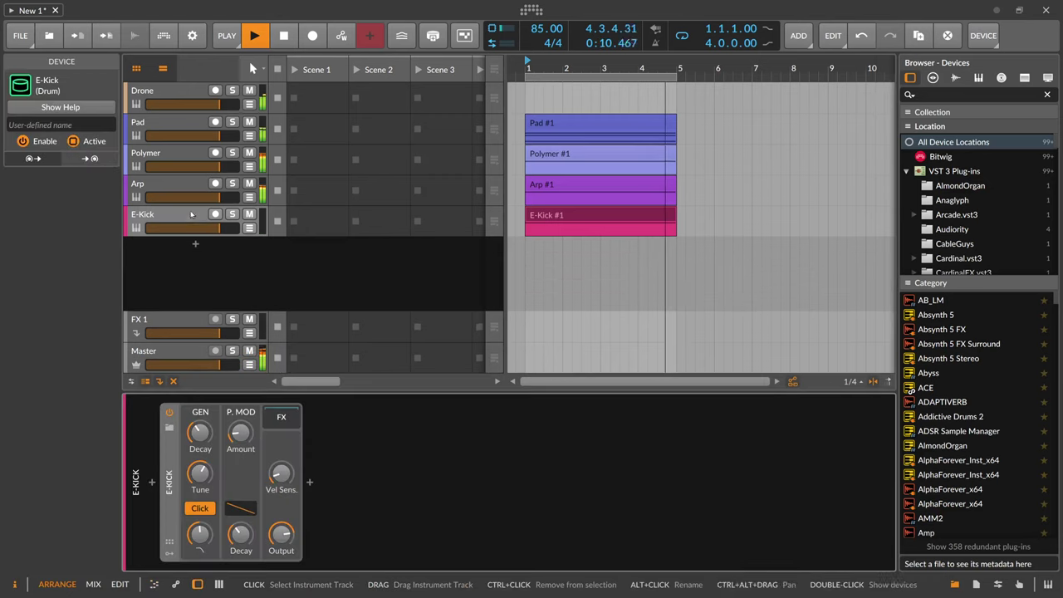
- Insert a Note Repeats device before the E-Kick and set its rate to 1.28x
{"action": "left_click", "coordinate": [152, 480]}
{"action": "type", "text": "repea"}
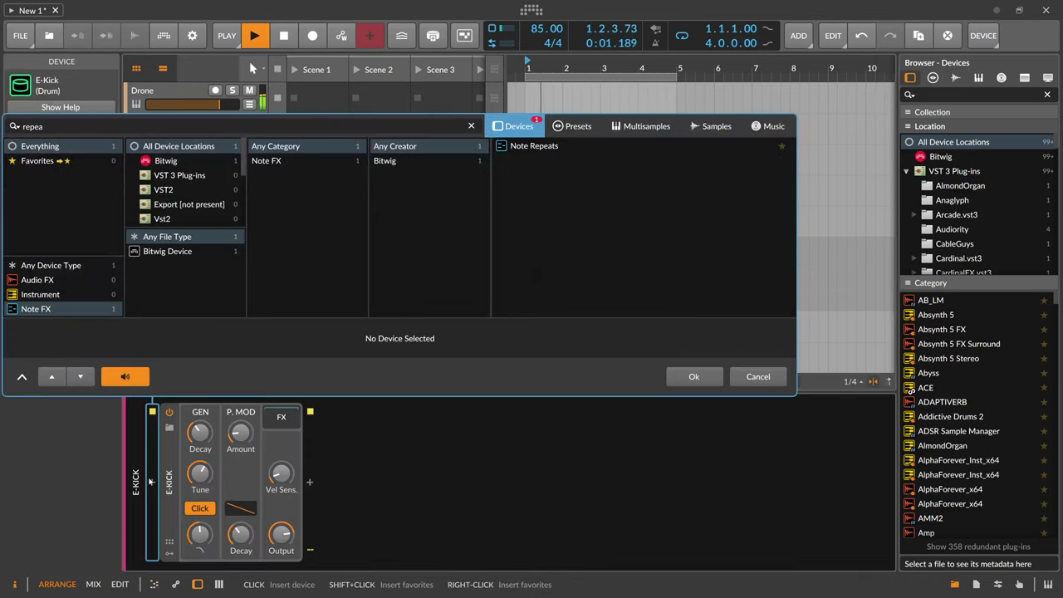
{"action": "key", "text": "Down"}
{"action": "key", "text": "Return"}
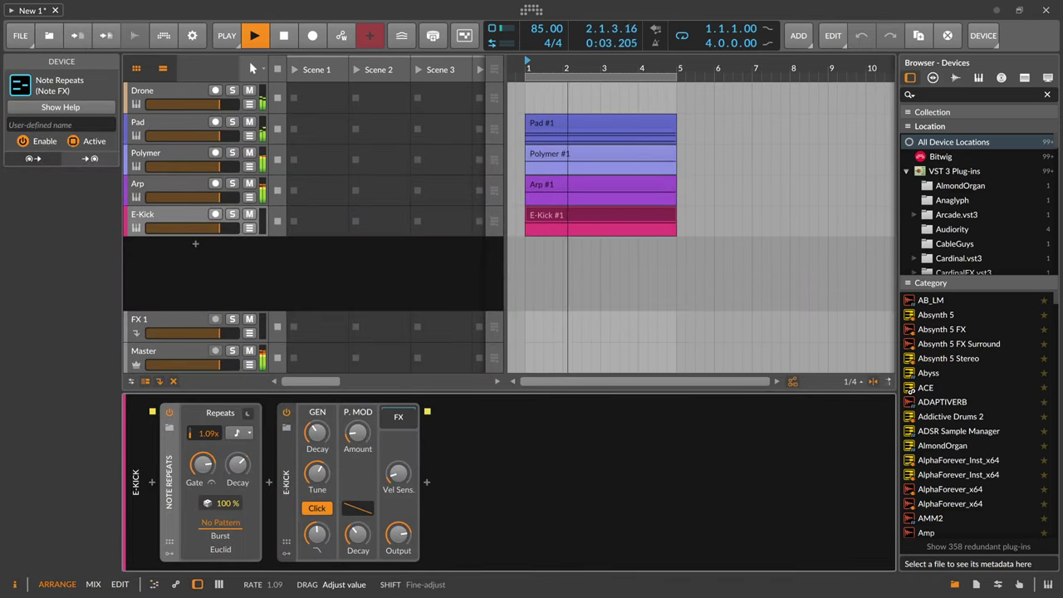
{"action": "left_click_drag", "start_coordinate": [208, 430], "coordinate": [206, 417]}
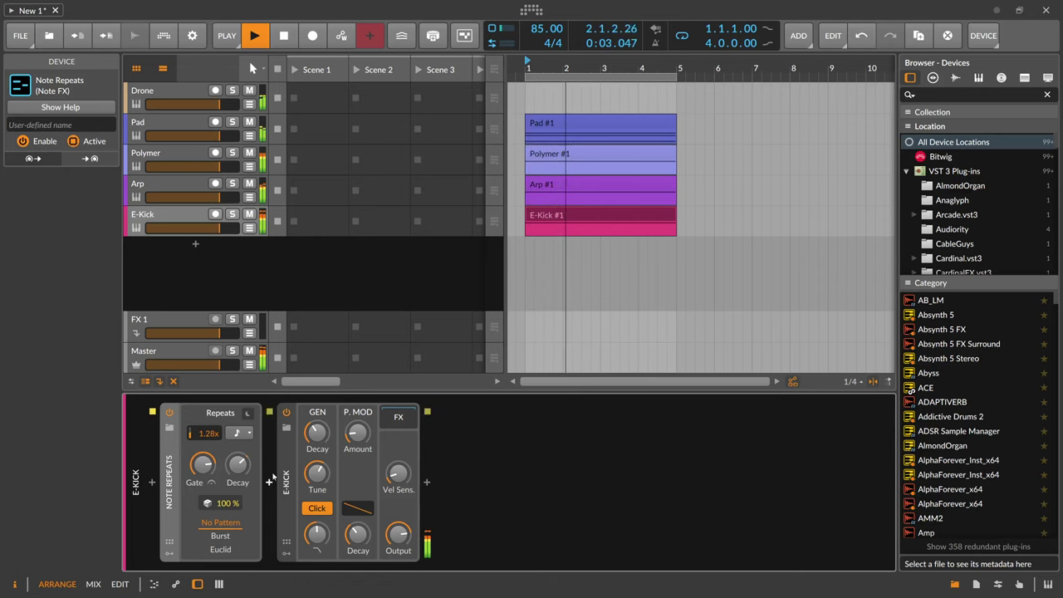
- Insert a Quantize device between Note Repeats and the E-Kick
{"action": "left_click", "coordinate": [269, 482]}
{"action": "type", "text": "qua"}
{"action": "key", "text": "Return"}
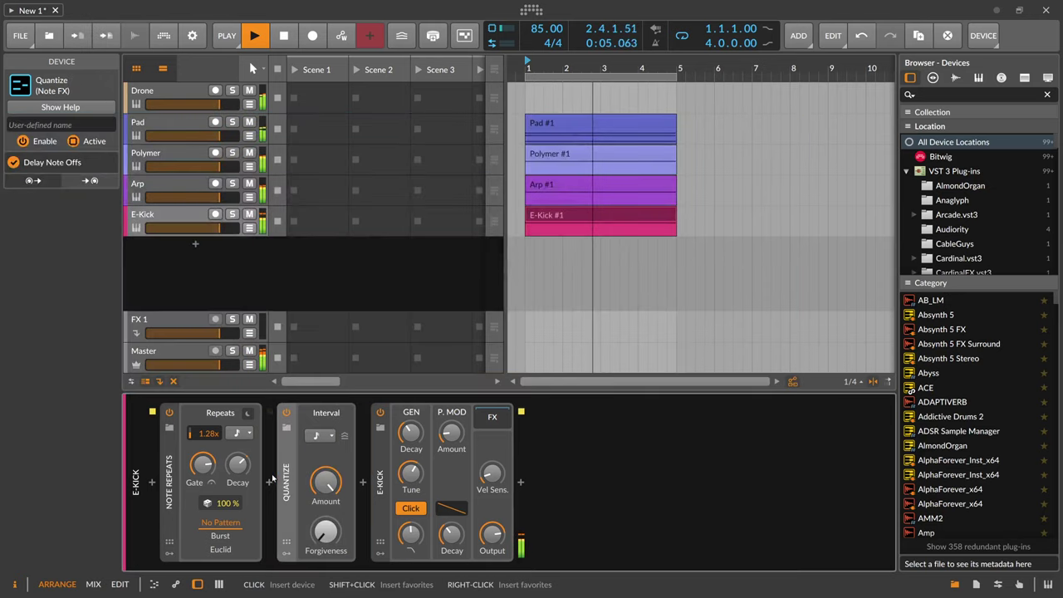
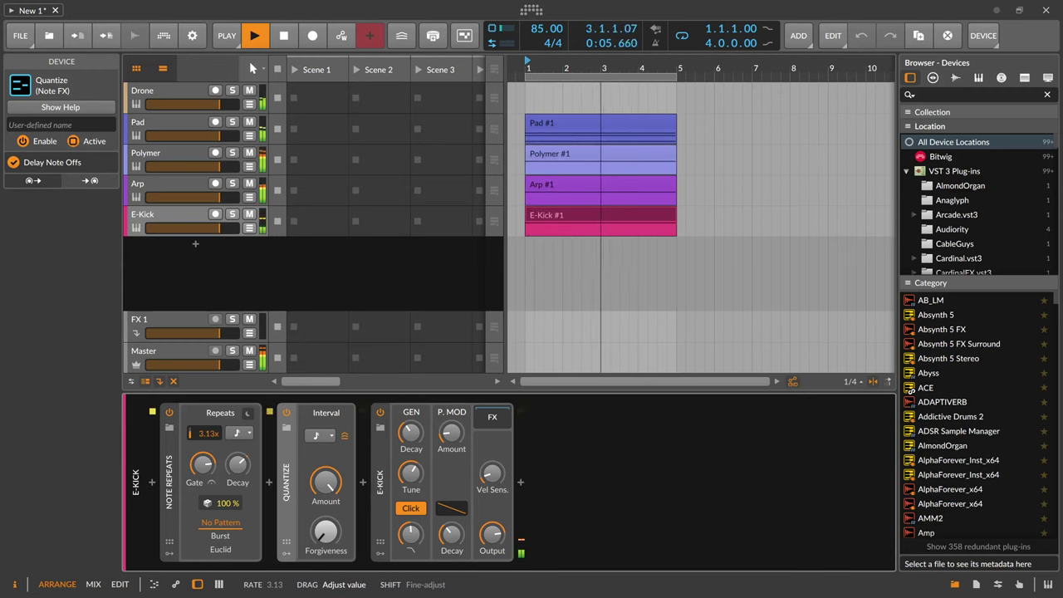
- Set the Note Repeats rate to 3.13x and adjust the E-Kick's pitch-modulation decay
{"action": "left_click_drag", "start_coordinate": [191, 432], "coordinate": [191, 433]}
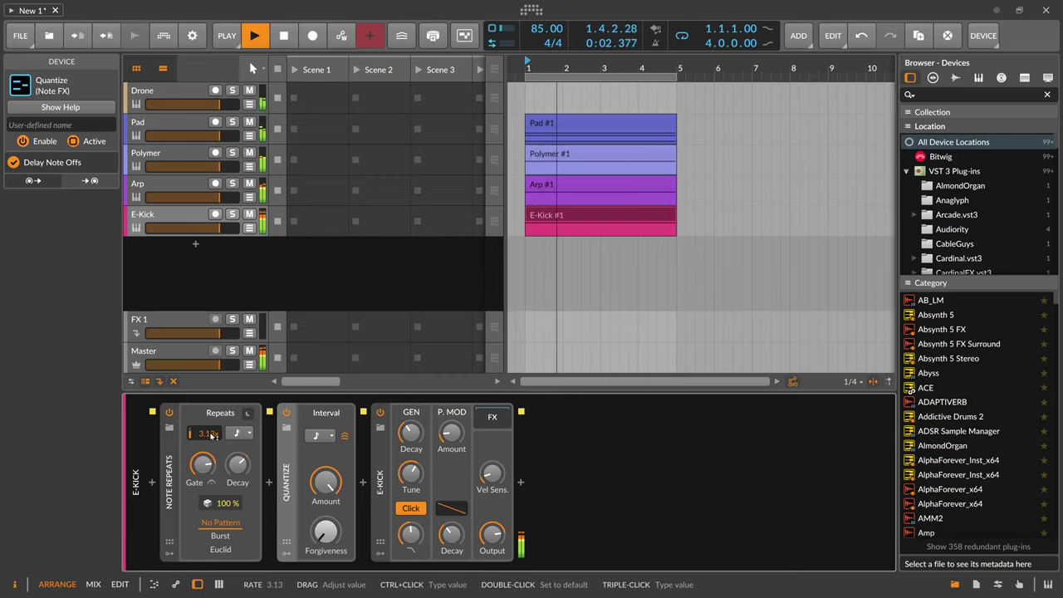
{"action": "left_click_drag", "start_coordinate": [451, 534], "coordinate": [452, 533]}
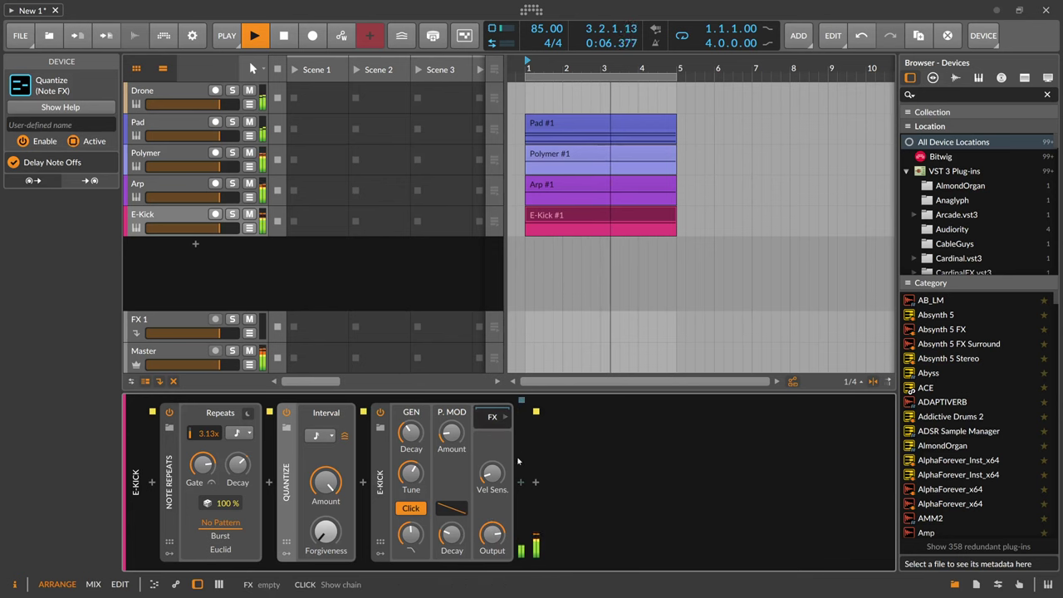
- Insert a Multiband FX-2 device into the E-Kick's FX chain
{"action": "left_click", "coordinate": [519, 483]}
{"action": "type", "text": "fx-"}
{"action": "key", "text": "Down"}
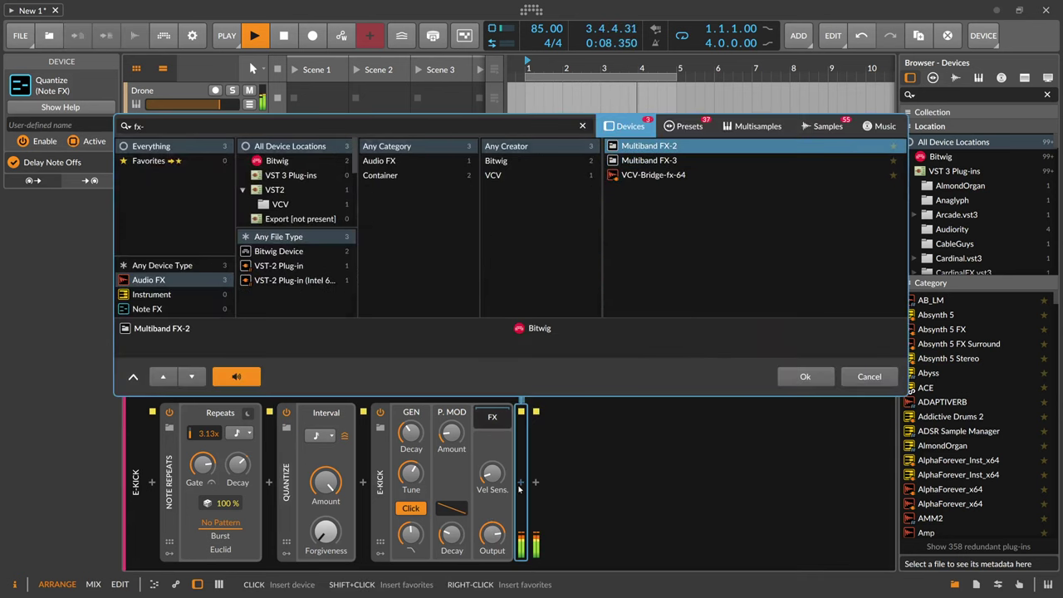
{"action": "key", "text": "Return"}
- Add a Peak Limiter to the Multiband FX-2 and place it in the high band's chain
{"action": "left_click", "coordinate": [626, 481]}
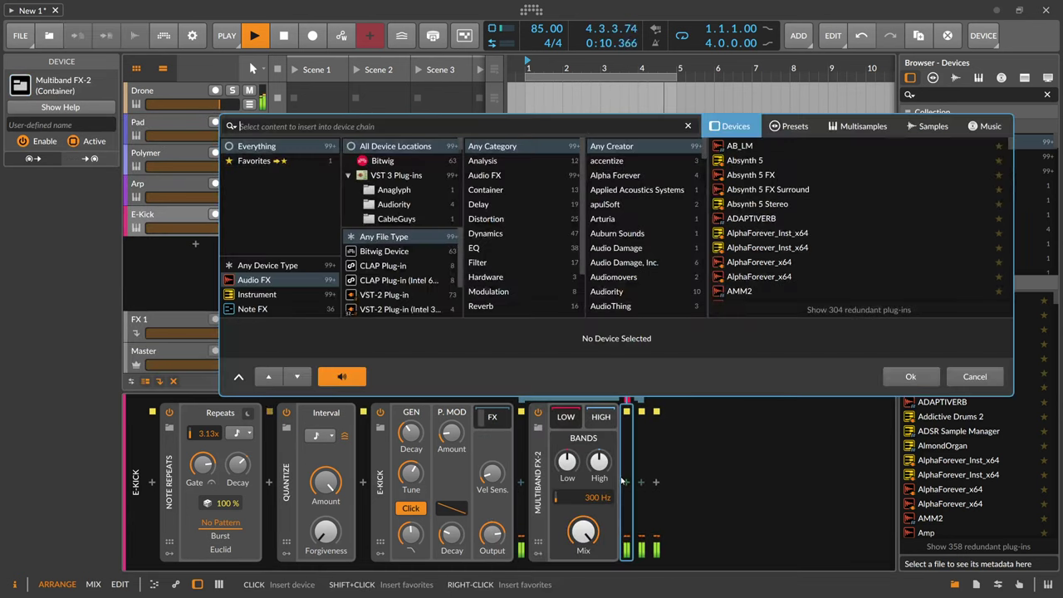
{"action": "type", "text": "peak"}
{"action": "key", "text": "Down"}
{"action": "key", "text": "Return"}
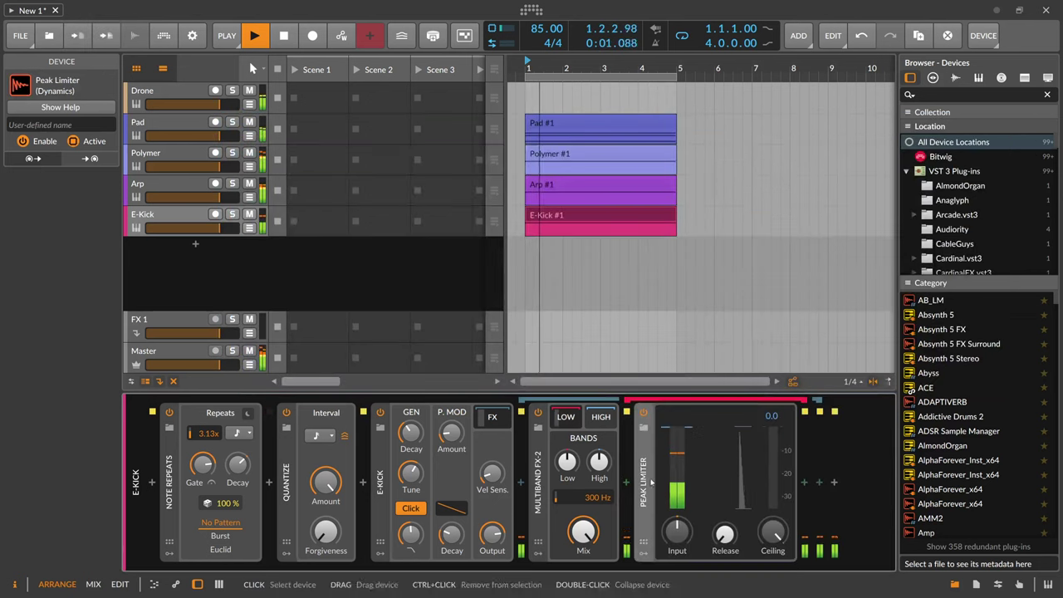
{"action": "key", "text": "Delete"}
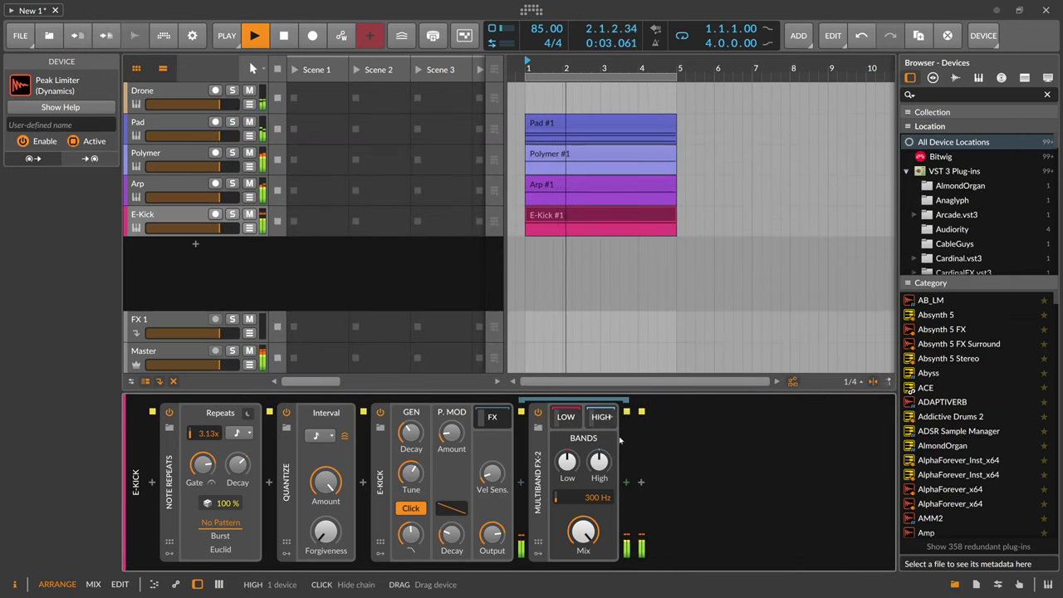
{"action": "key", "text": "ctrl+z"}
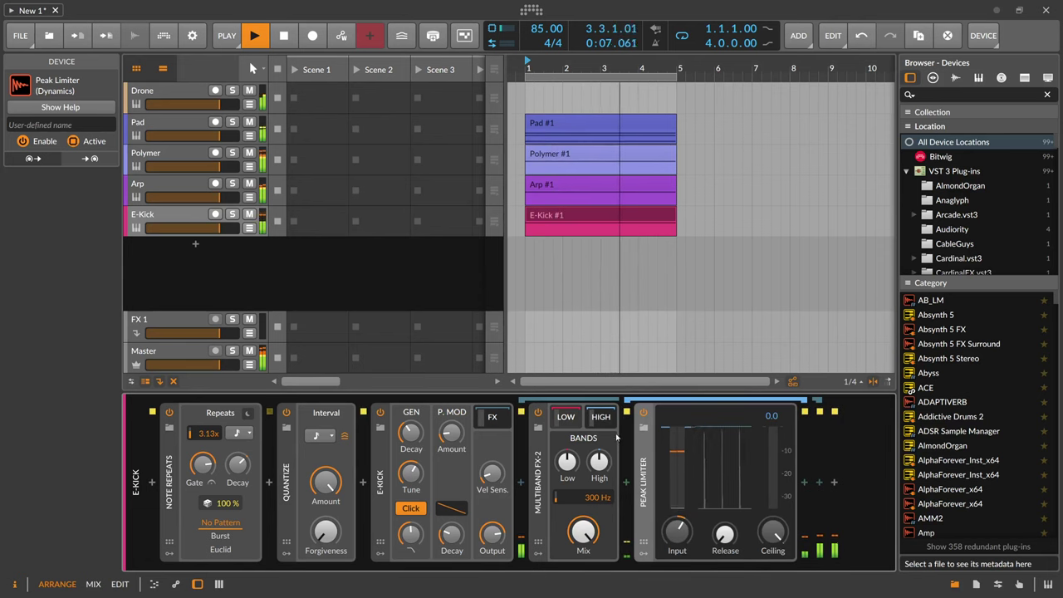
- Insert an EQ-2 before the Peak Limiter in the high band and make its low band a low cut at 714 Hz
{"action": "left_click", "coordinate": [625, 482]}
{"action": "type", "text": "eq"}
{"action": "key", "text": "Down"}
{"action": "key", "text": "Return"}
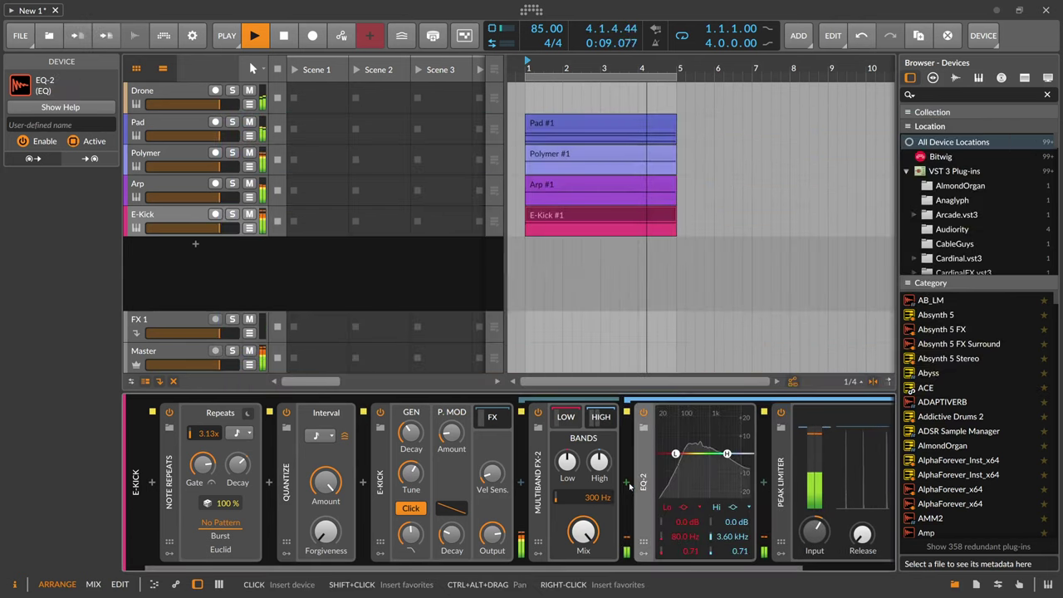
{"action": "left_click", "coordinate": [699, 507]}
{"action": "left_click", "coordinate": [714, 520]}
{"action": "left_click_drag", "start_coordinate": [675, 454], "coordinate": [705, 454]}
- Fine-tune the E-Kick's pitch-modulation decay and, with its FX chain collapsed, set the Note Repeats rate to 5.23x
{"action": "left_click_drag", "start_coordinate": [451, 534], "coordinate": [451, 536]}
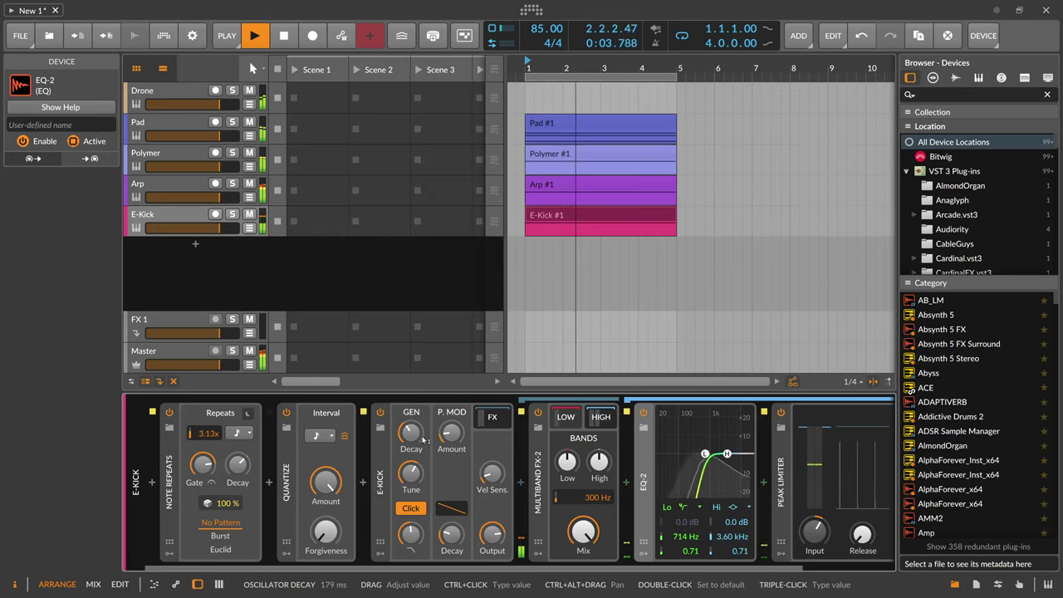
{"action": "left_click", "coordinate": [599, 419]}
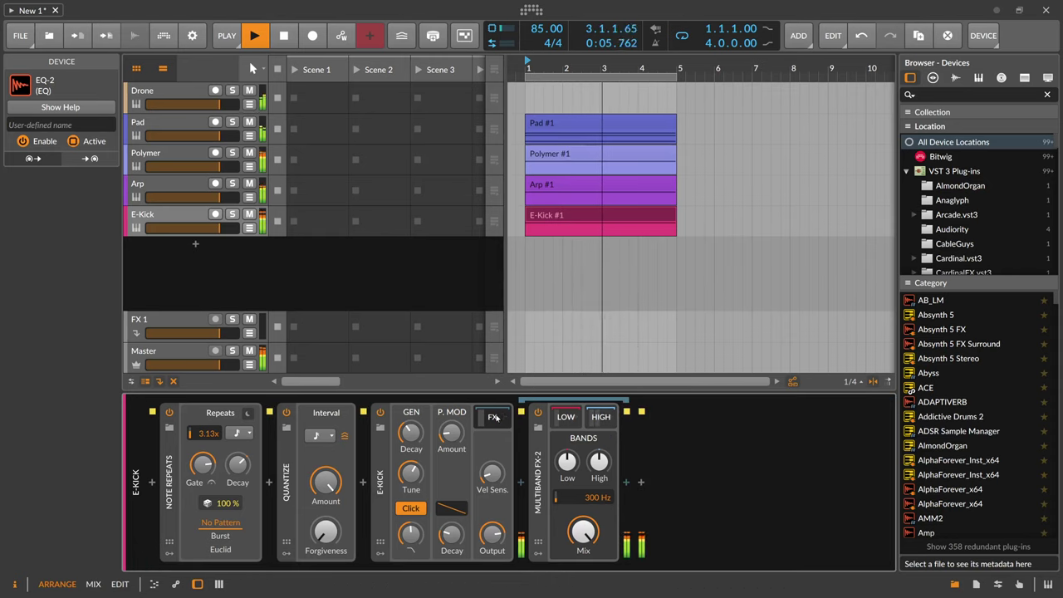
{"action": "left_click", "coordinate": [493, 417]}
{"action": "left_click", "coordinate": [493, 418]}
{"action": "left_click", "coordinate": [493, 418]}
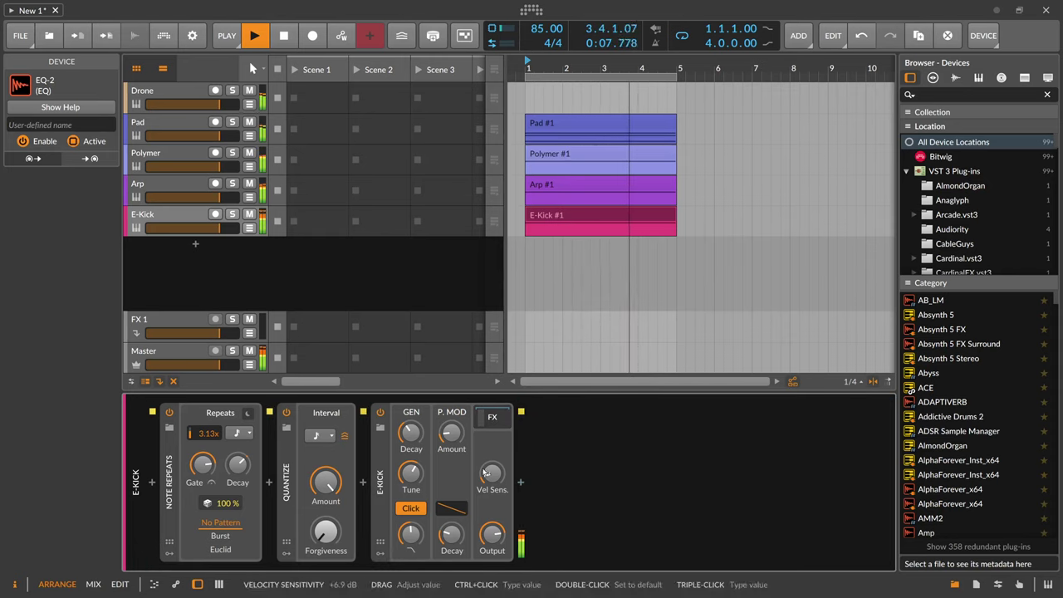
{"action": "left_click_drag", "start_coordinate": [208, 433], "coordinate": [207, 407]}
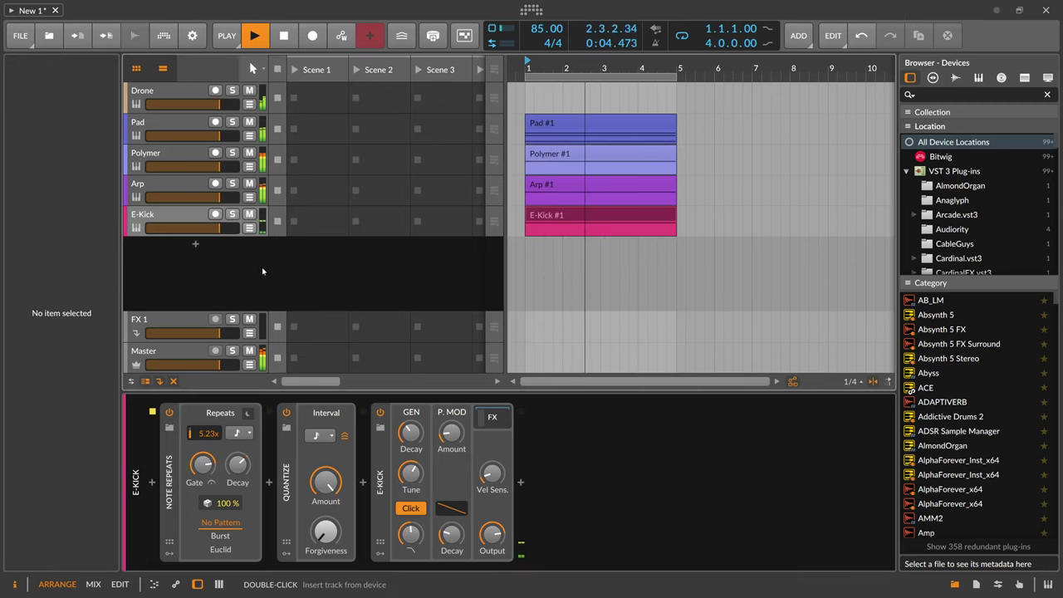
- Add an instrument track with the E-Hat device below E-Kick and copy the E-Kick clip onto it
{"action": "double_click", "coordinate": [197, 251]}
{"action": "type", "text": "h"}
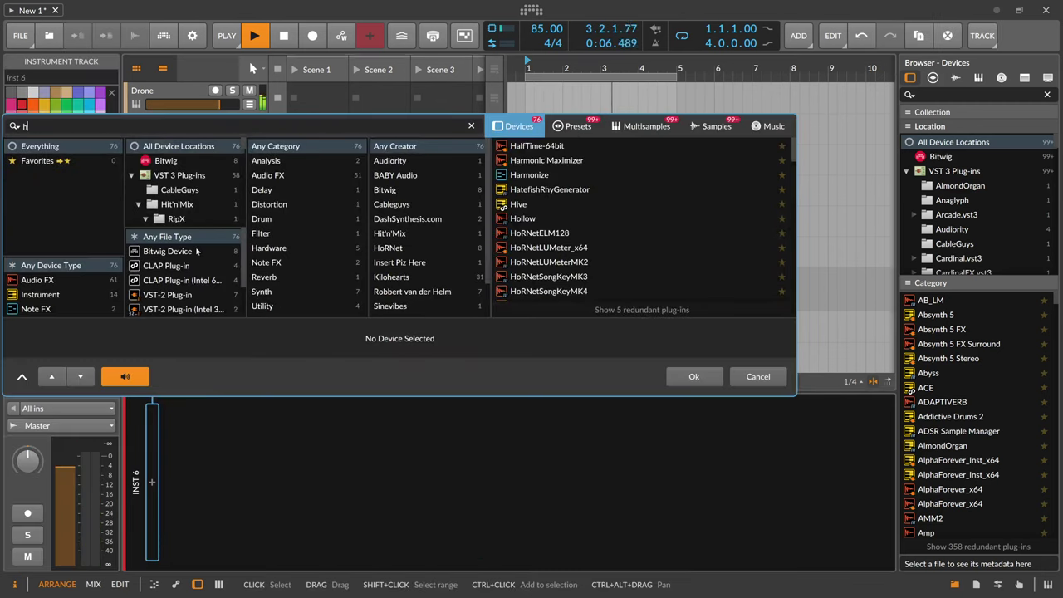
{"action": "type", "text": "at"}
{"action": "key", "text": "Down"}
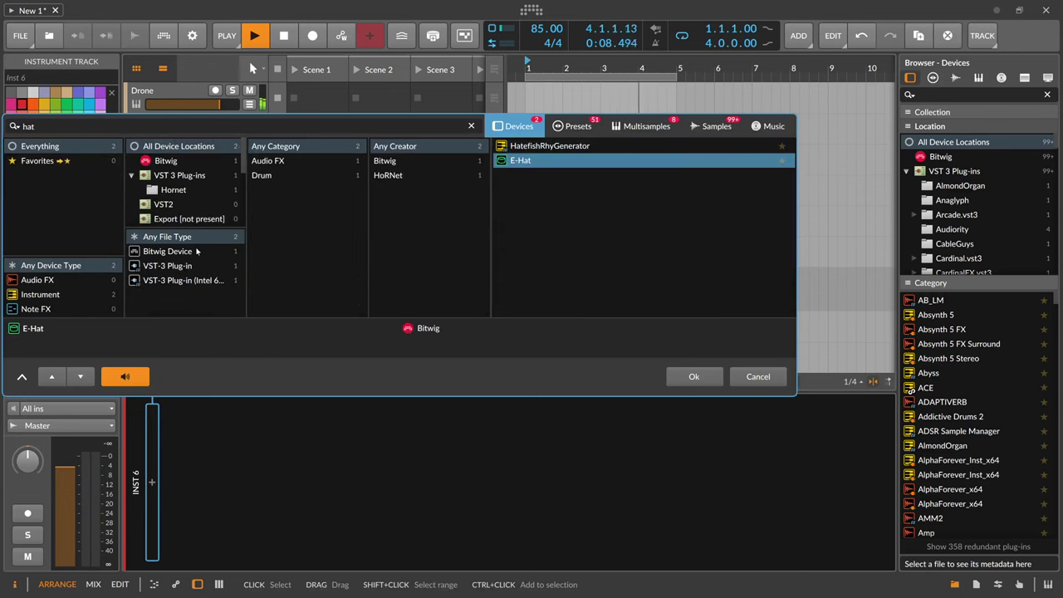
{"action": "key", "text": "Return"}
{"action": "left_click", "coordinate": [582, 256]}
{"action": "left_click_drag", "start_coordinate": [545, 217], "coordinate": [545, 247], "text": "ctrl"}
{"action": "left_click", "coordinate": [177, 247]}
{"action": "left_click", "coordinate": [172, 216]}
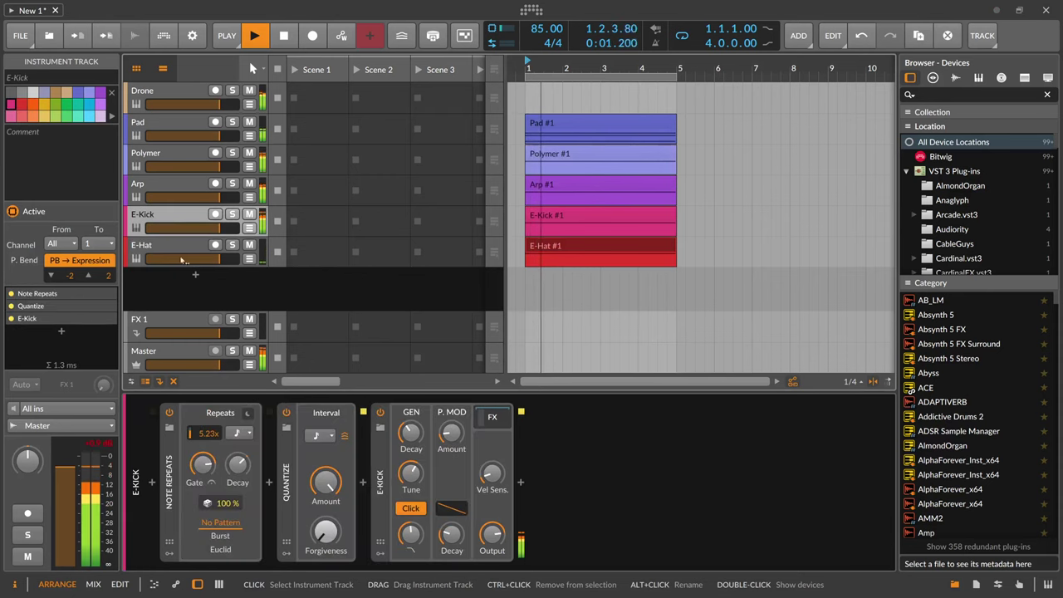
{"action": "left_click", "coordinate": [169, 471]}
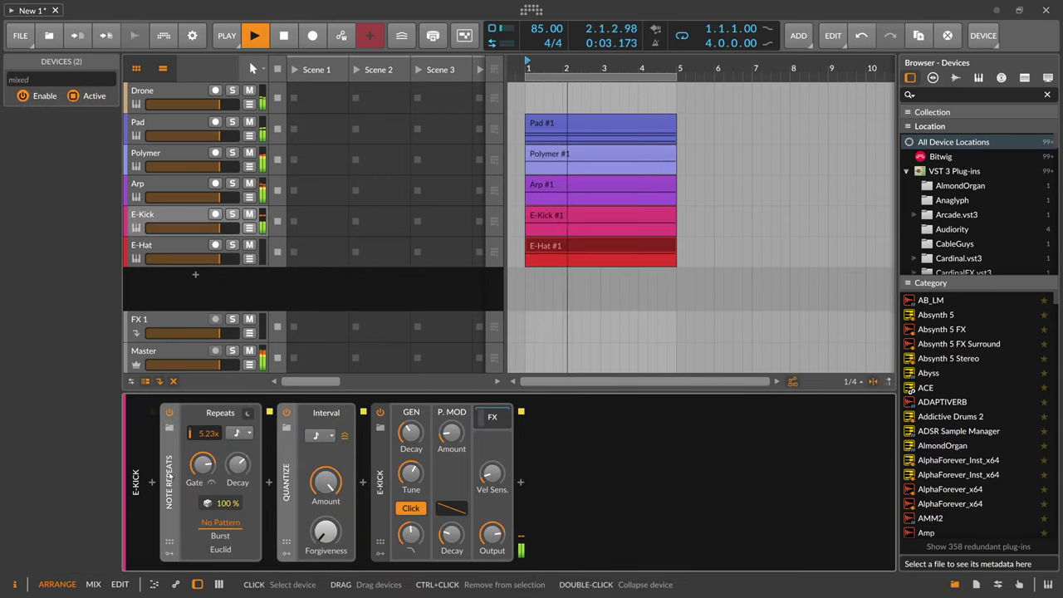
{"action": "left_click", "coordinate": [171, 259]}
{"action": "left_click_drag", "start_coordinate": [171, 258], "coordinate": [173, 256]}
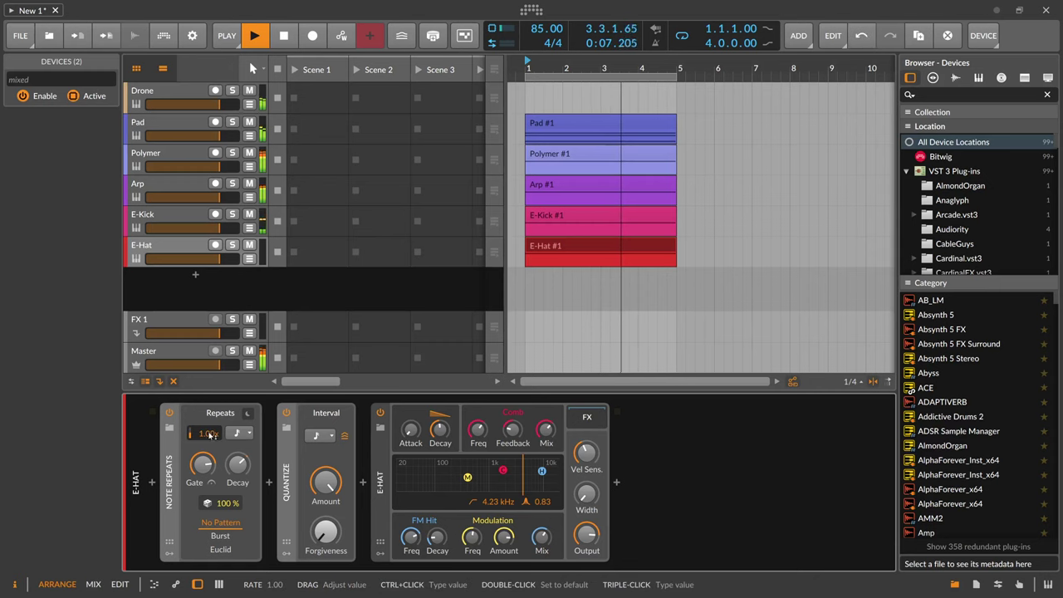
- Set the E-Hat track's Note Repeats rate to 1.25x and fine-tune the E-Hat's decay
{"action": "left_click_drag", "start_coordinate": [212, 434], "coordinate": [211, 434]}
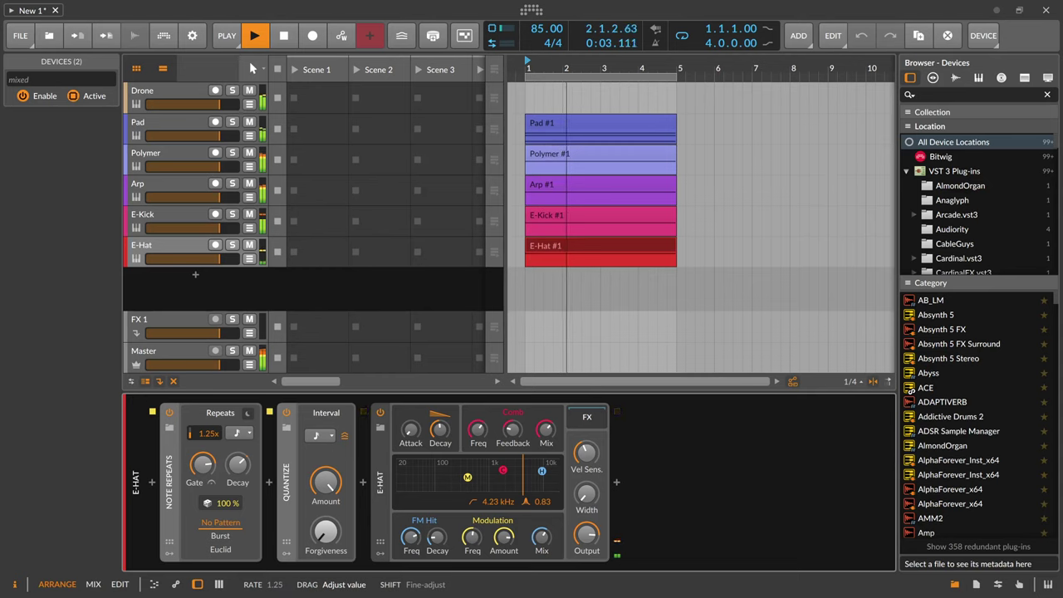
{"action": "left_click_drag", "start_coordinate": [212, 434], "coordinate": [211, 434]}
{"action": "mouse_move", "coordinate": [438, 431]}
{"action": "left_mouse_down"}
{"action": "mouse_move", "coordinate": [439, 448]}
{"action": "mouse_move", "coordinate": [439, 430]}
{"action": "left_mouse_up"}
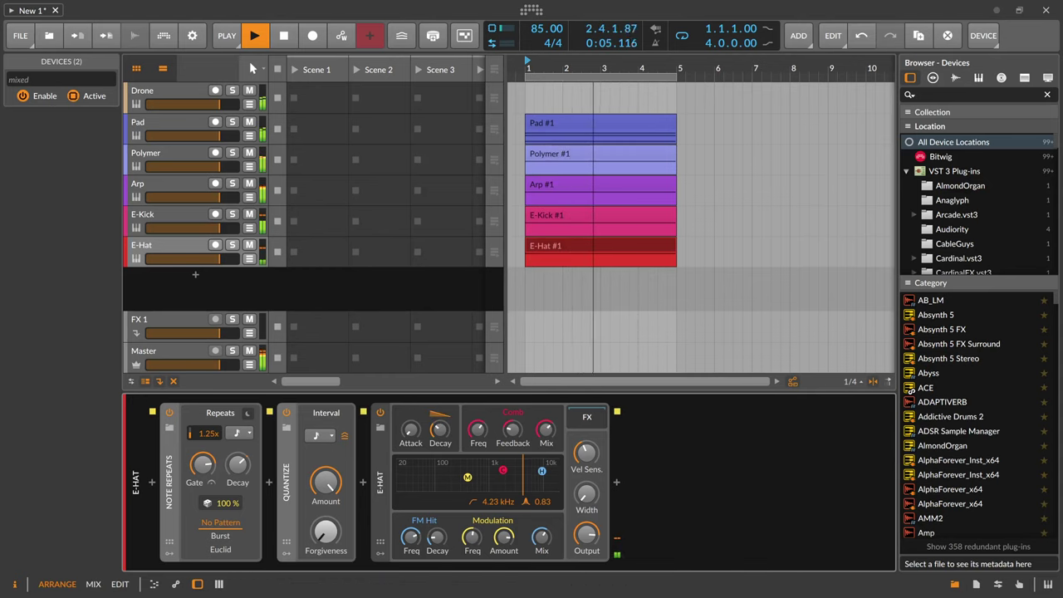
- Turn down the E-Hat's comb mix and FM mix, and shorten its decay slightly
{"action": "left_click_drag", "start_coordinate": [545, 430], "coordinate": [545, 492]}
{"action": "left_click_drag", "start_coordinate": [439, 430], "coordinate": [439, 429]}
{"action": "left_click_drag", "start_coordinate": [545, 539], "coordinate": [544, 591]}
{"action": "left_click_drag", "start_coordinate": [545, 540], "coordinate": [546, 541]}
{"action": "double_click", "coordinate": [546, 540]}
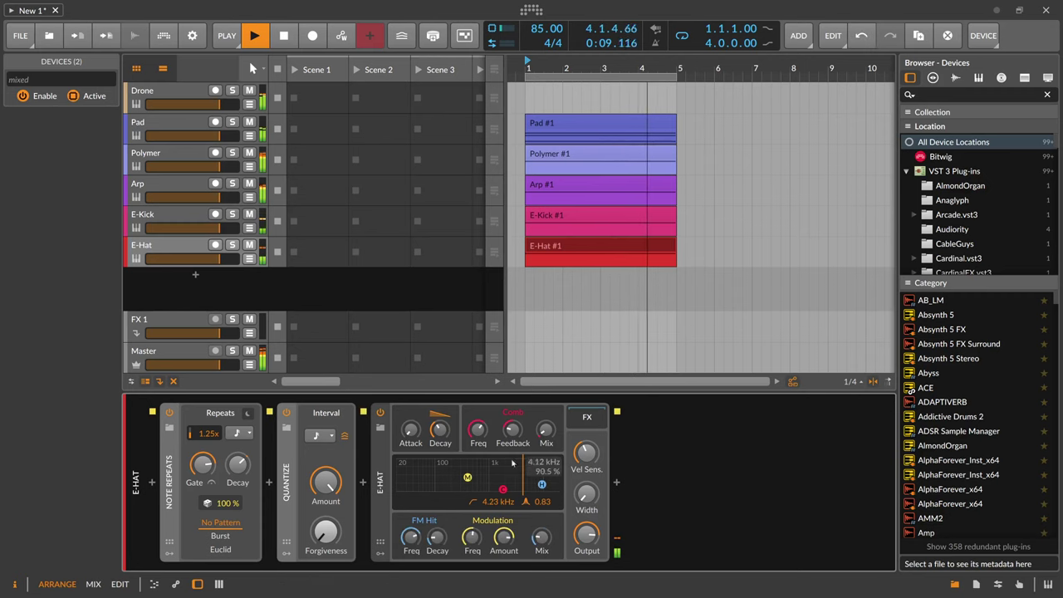
{"action": "left_click_drag", "start_coordinate": [439, 430], "coordinate": [439, 440]}
- Show the E-Hat's modulator slots and add a Steps modulator to the first one, in place of the Random modulator
{"action": "left_click", "coordinate": [381, 554]}
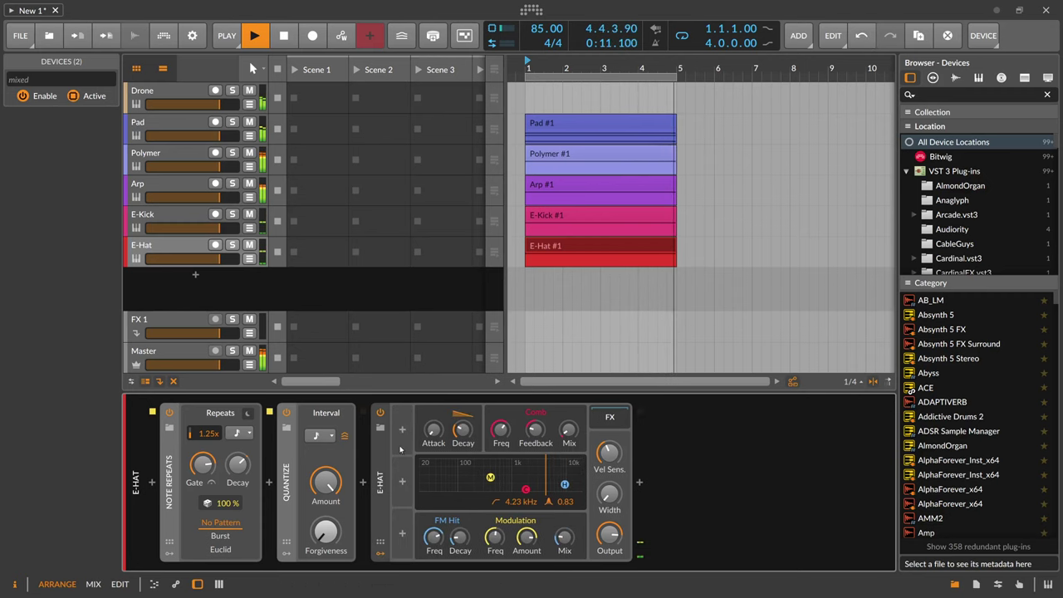
{"action": "left_click", "coordinate": [402, 436]}
{"action": "type", "text": "ra"}
{"action": "key", "text": "Down"}
{"action": "key", "text": "Down"}
{"action": "key", "text": "Down"}
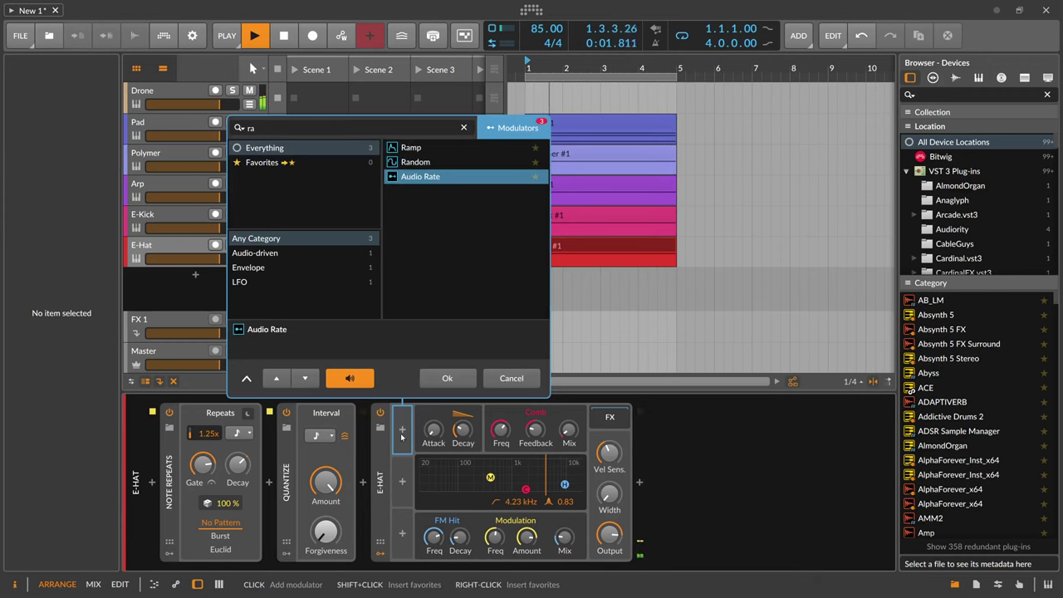
{"action": "key", "text": "Up"}
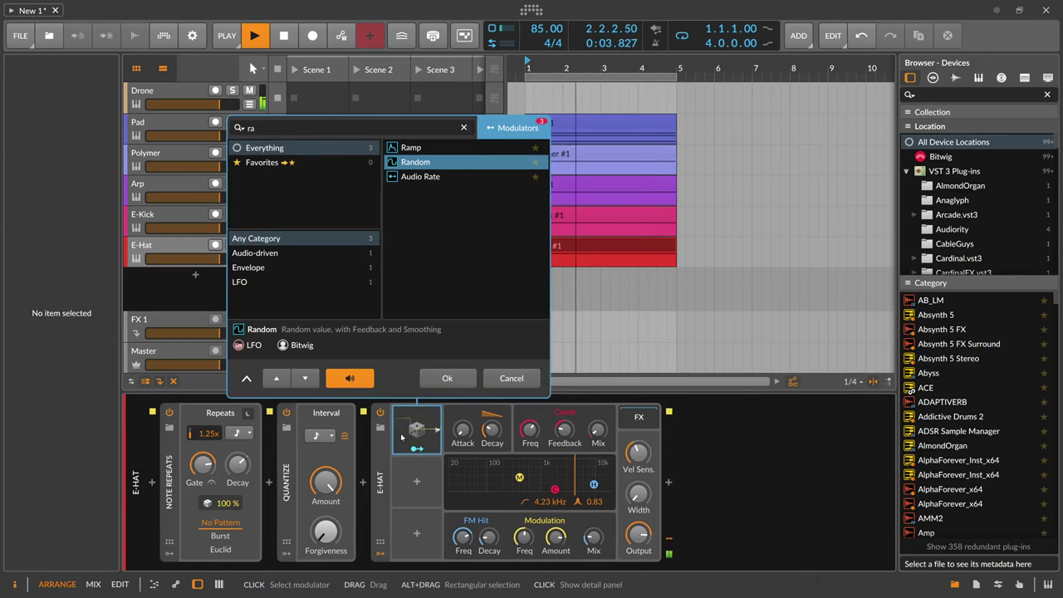
{"action": "key", "text": "BackSpace"}
{"action": "key", "text": "BackSpace"}
{"action": "type", "text": "steo"}
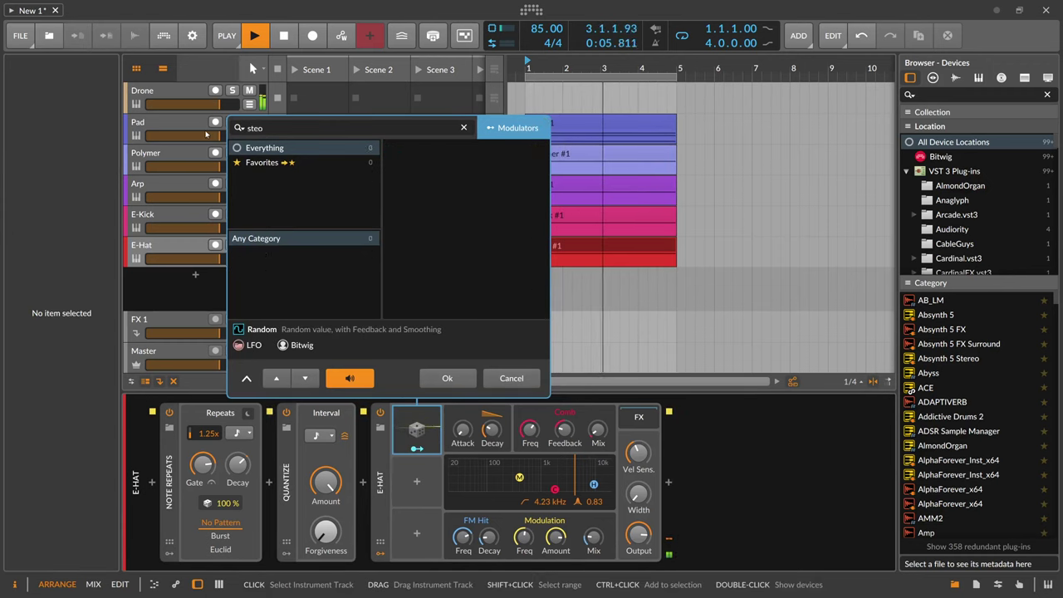
{"action": "key", "text": "BackSpace"}
{"action": "key", "text": "Down"}
{"action": "key", "text": "Up"}
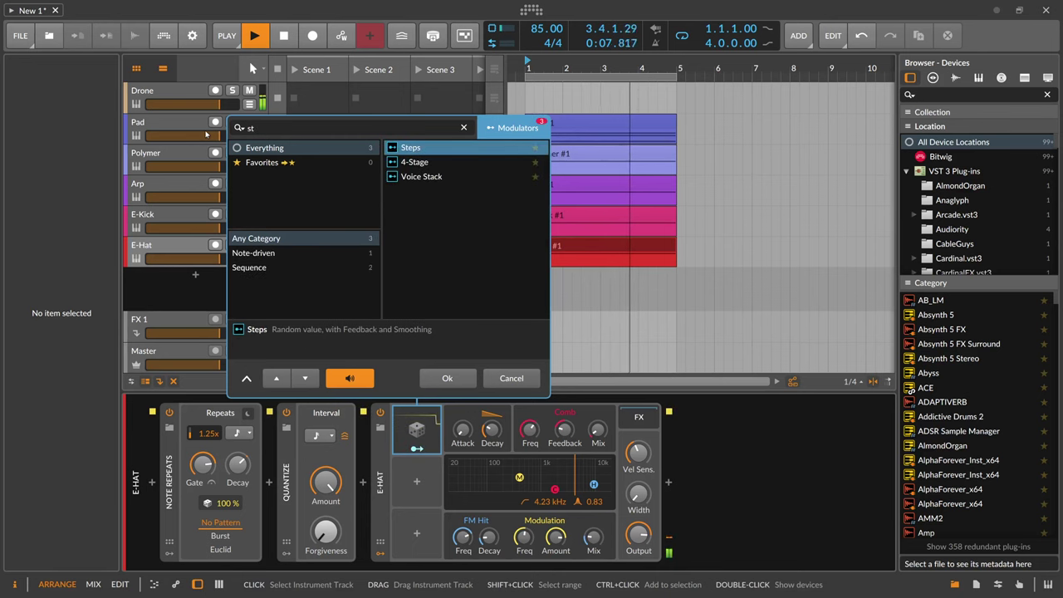
{"action": "key", "text": "Return"}
- Randomize the Steps modulator's pattern and map it to the E-Hat's decay with an amount of ×4.786
{"action": "left_click", "coordinate": [417, 428]}
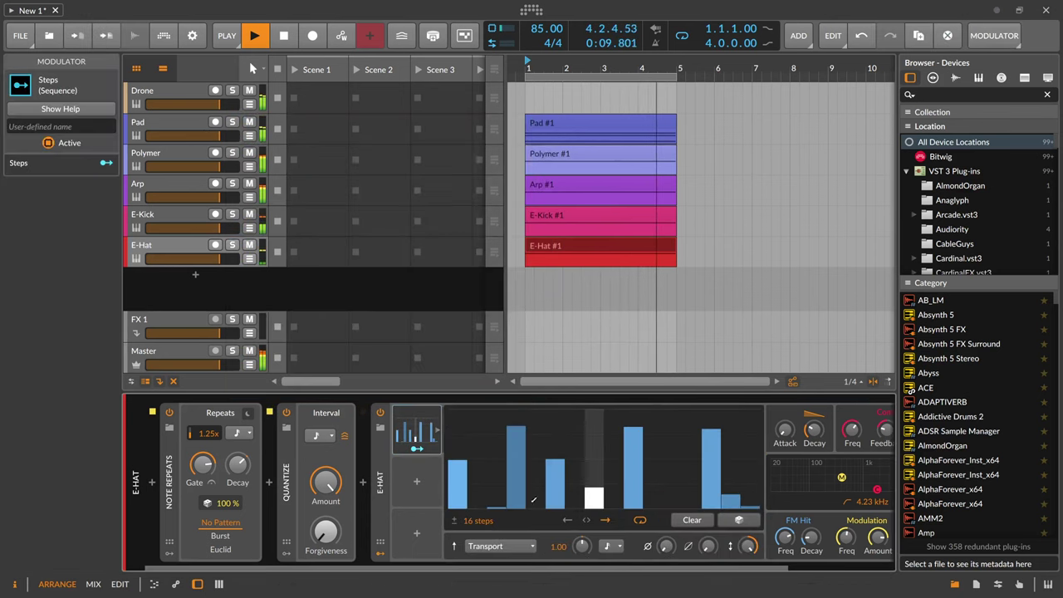
{"action": "left_click_drag", "start_coordinate": [813, 433], "coordinate": [814, 407]}
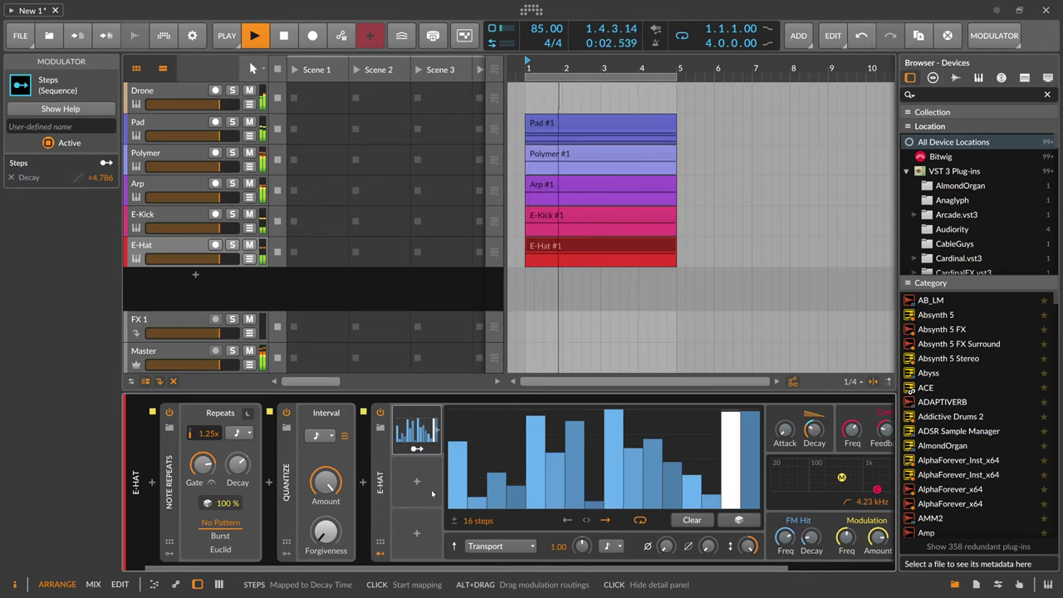
{"action": "scroll", "coordinate": [390, 456], "scroll_direction": "down", "scroll_amount": 2}
{"action": "left_click", "coordinate": [332, 434]}
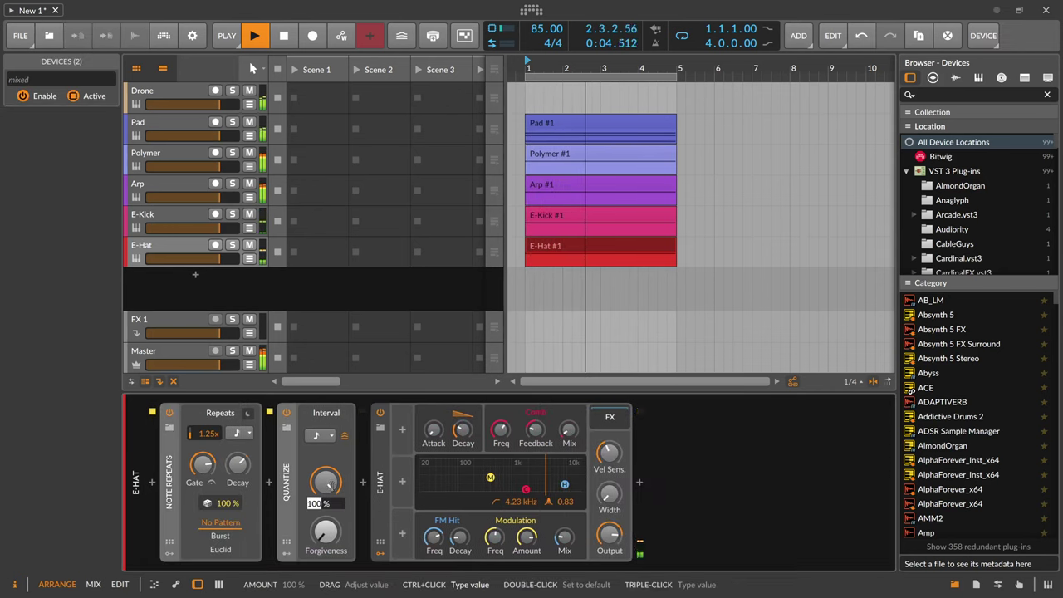
{"action": "left_click", "coordinate": [360, 477]}
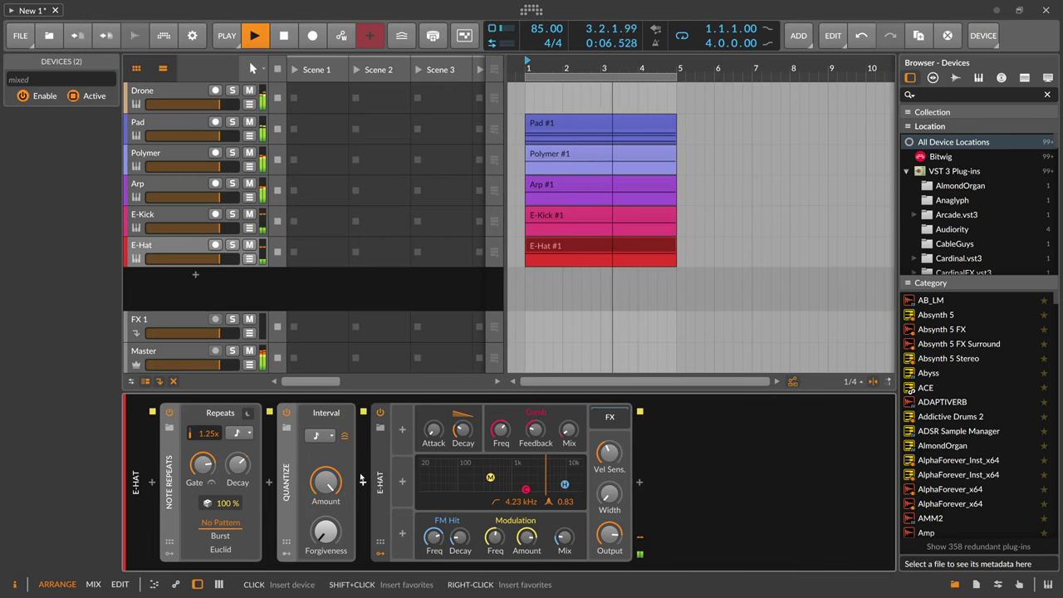
{"action": "key", "text": "ctrl+z"}
- Copy the Steps modulator to the slot below it, stop playback and randomize the copy's pattern
{"action": "left_click_drag", "start_coordinate": [425, 432], "coordinate": [425, 497]}
{"action": "left_click", "coordinate": [438, 483]}
{"action": "left_click", "coordinate": [438, 483]}
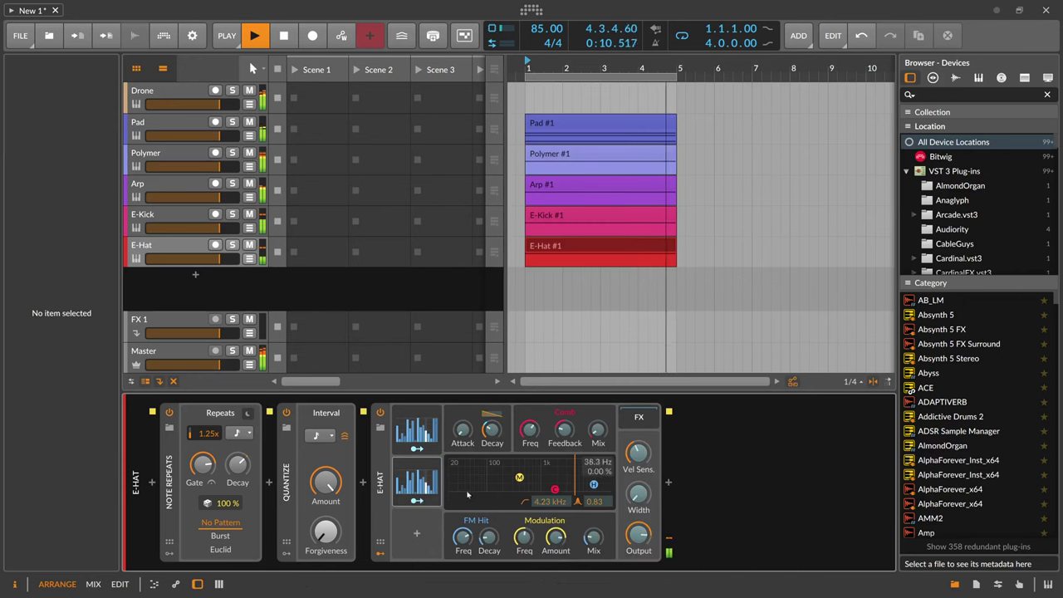
{"action": "key", "text": "space"}
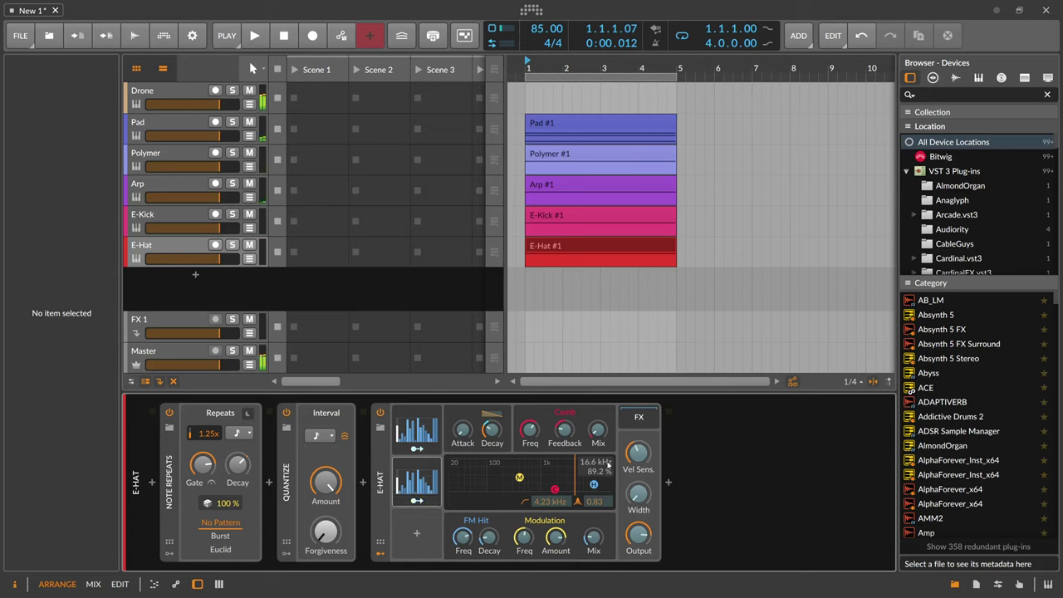
{"action": "left_click", "coordinate": [432, 482]}
{"action": "left_click", "coordinate": [736, 521]}
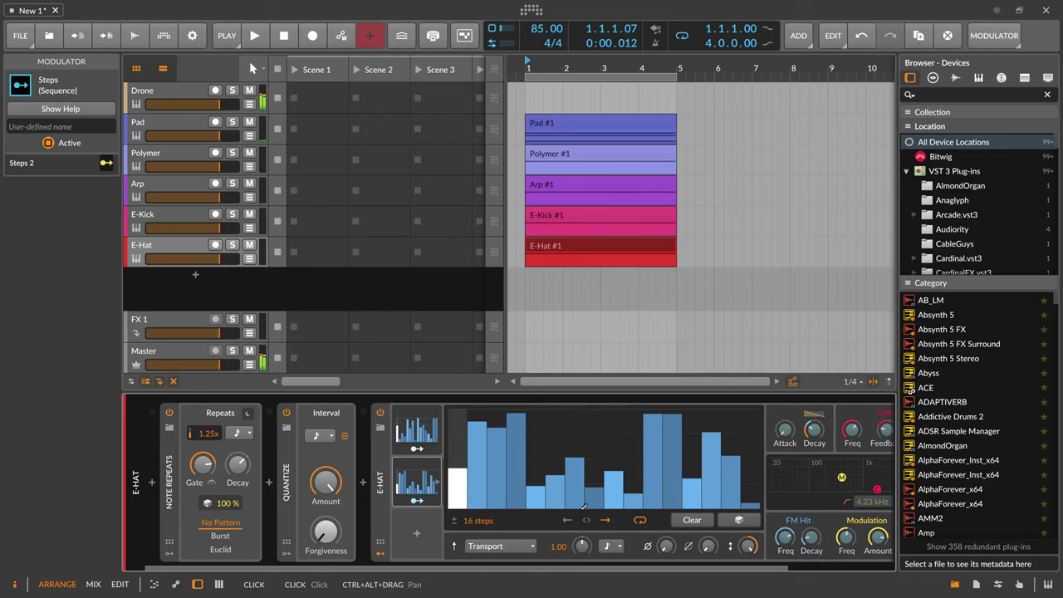
{"action": "left_click", "coordinate": [437, 482]}
{"action": "left_click", "coordinate": [437, 482]}
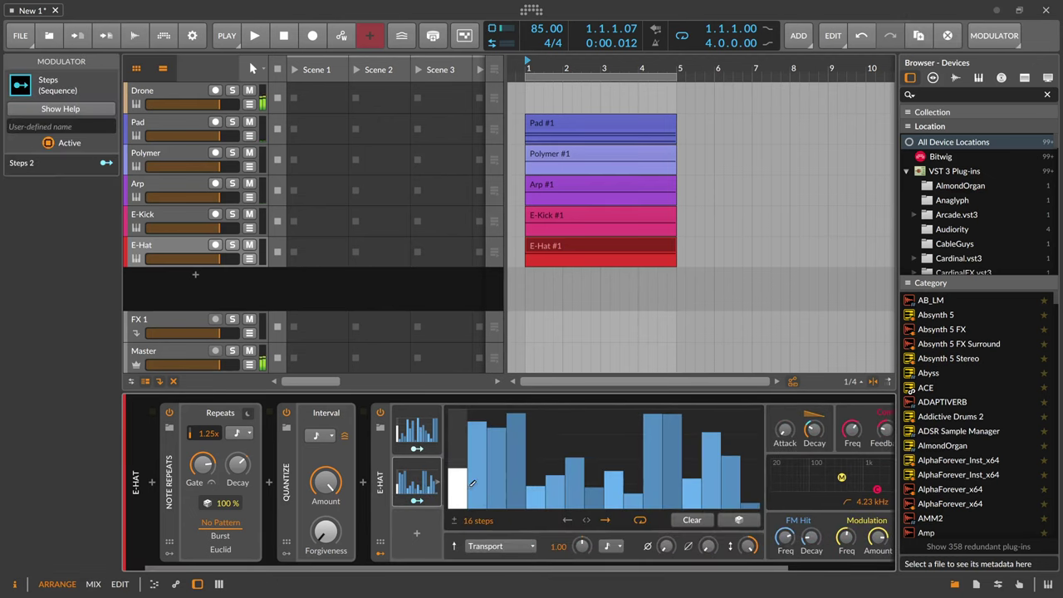
- Reopen the Steps 2 modulator and randomize its 16-step pattern again
{"action": "left_click", "coordinate": [425, 446]}
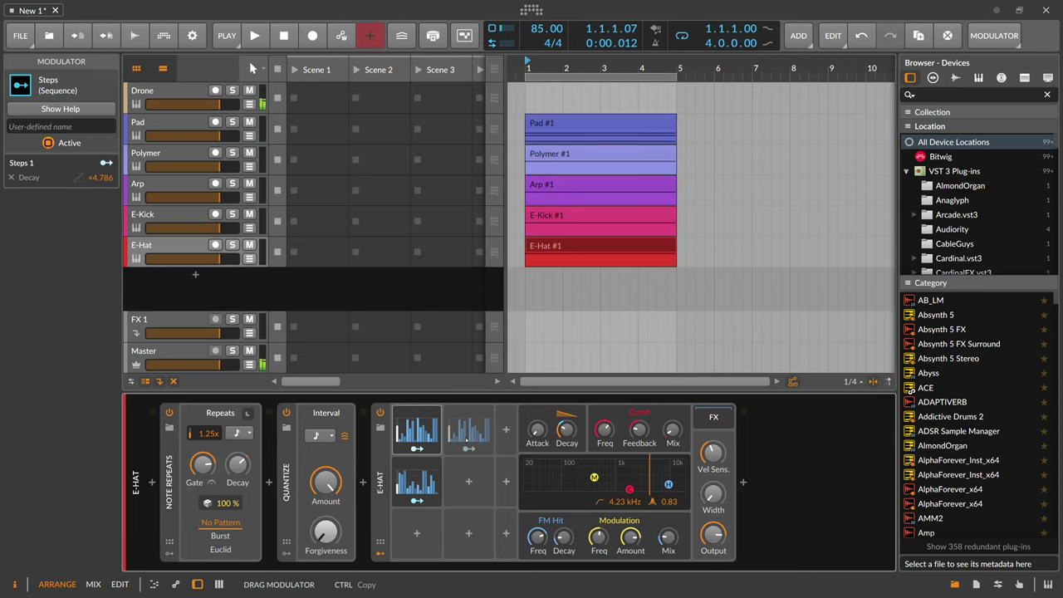
{"action": "left_click", "coordinate": [466, 438]}
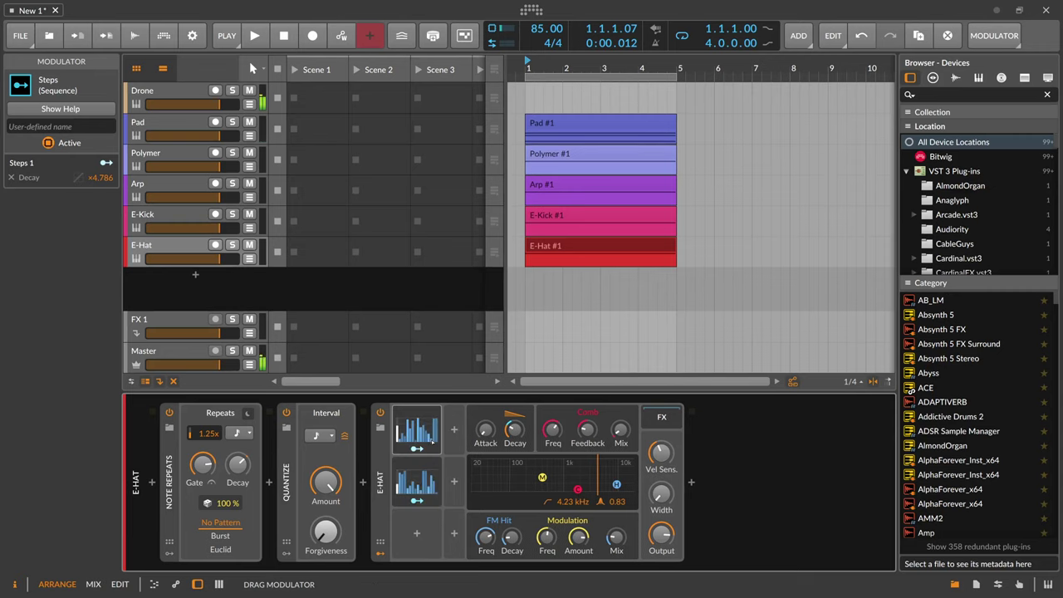
{"action": "left_click", "coordinate": [425, 485]}
{"action": "left_click", "coordinate": [426, 487]}
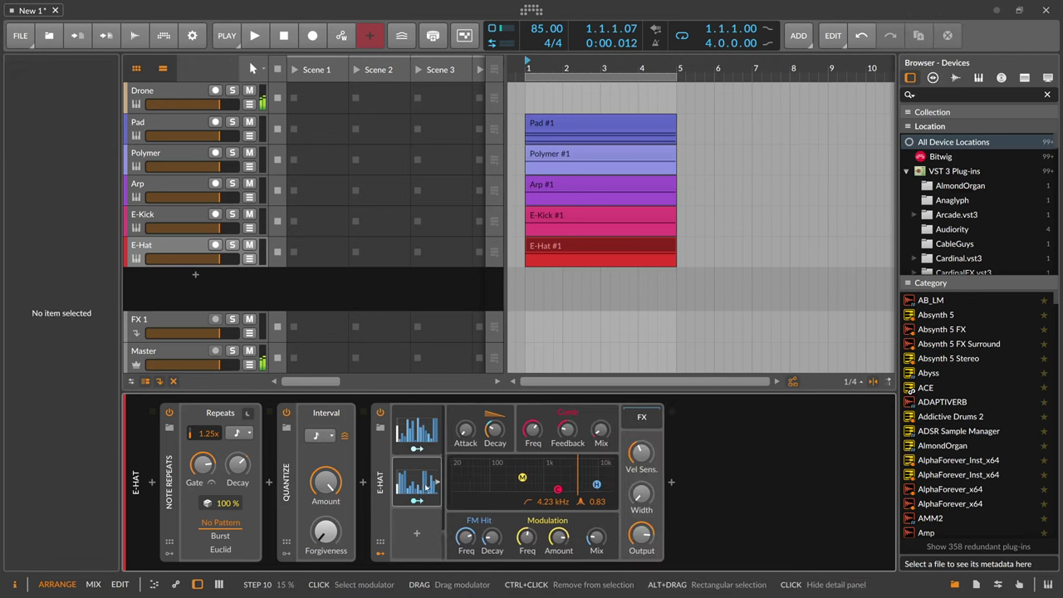
{"action": "left_click", "coordinate": [426, 487]}
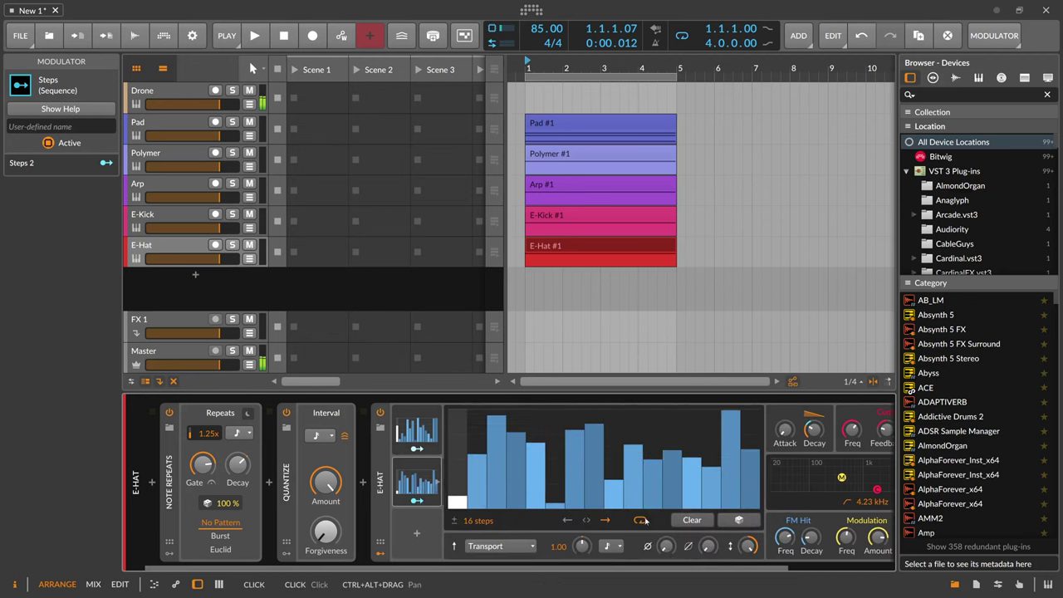
- Map Steps 2 to the E-Hat's comb mix with an amount of 0.357 and restart playback
{"action": "left_click", "coordinate": [418, 501]}
{"action": "left_click_drag", "start_coordinate": [460, 568], "coordinate": [644, 575]}
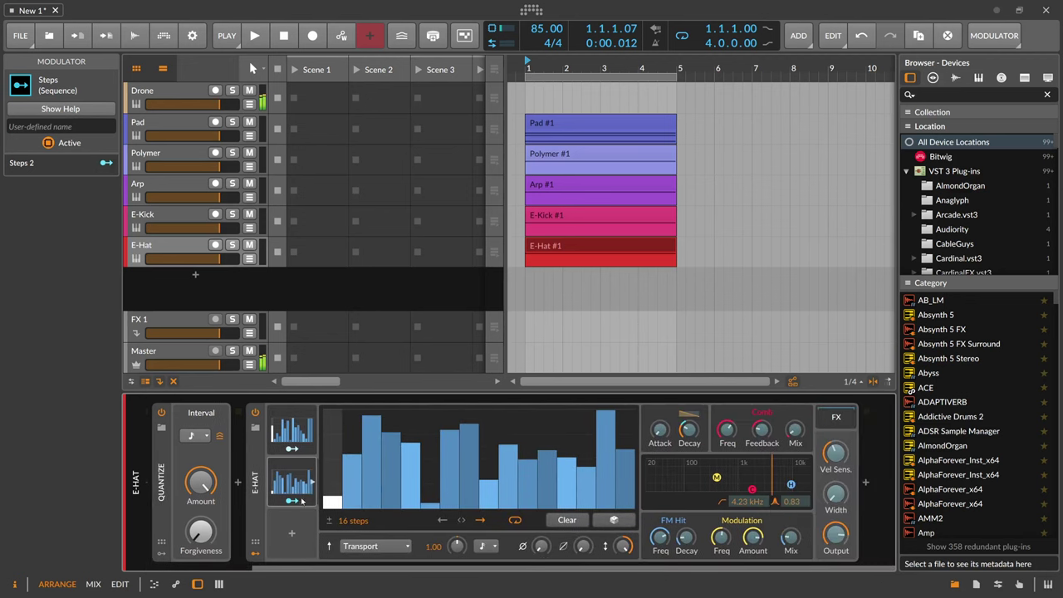
{"action": "left_click", "coordinate": [302, 501]}
{"action": "left_click", "coordinate": [312, 483]}
{"action": "left_click", "coordinate": [424, 500]}
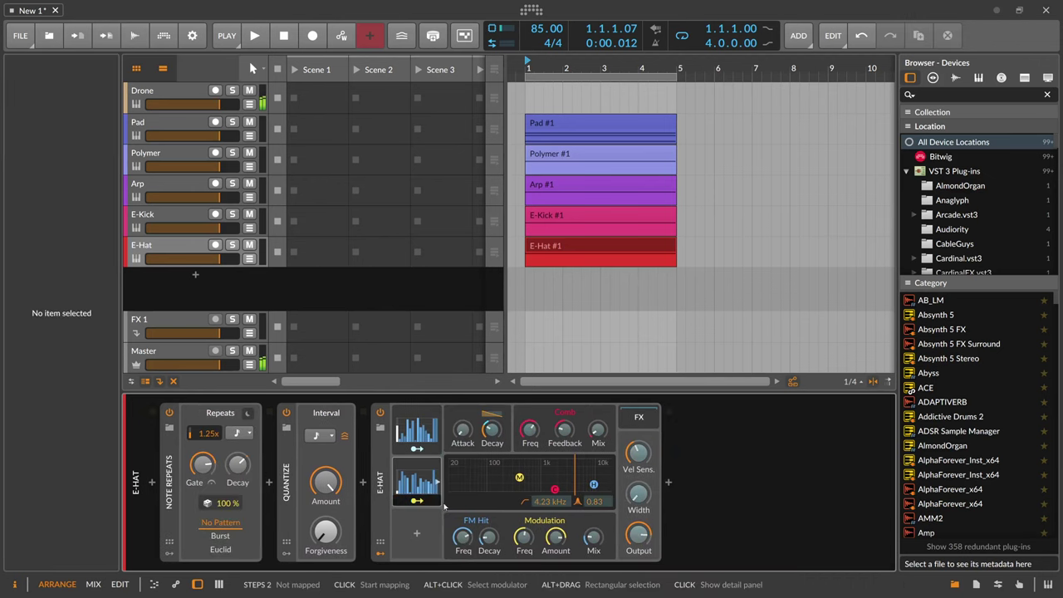
{"action": "left_click_drag", "start_coordinate": [598, 434], "coordinate": [596, 433]}
{"action": "left_click", "coordinate": [422, 501]}
{"action": "key", "text": "space"}
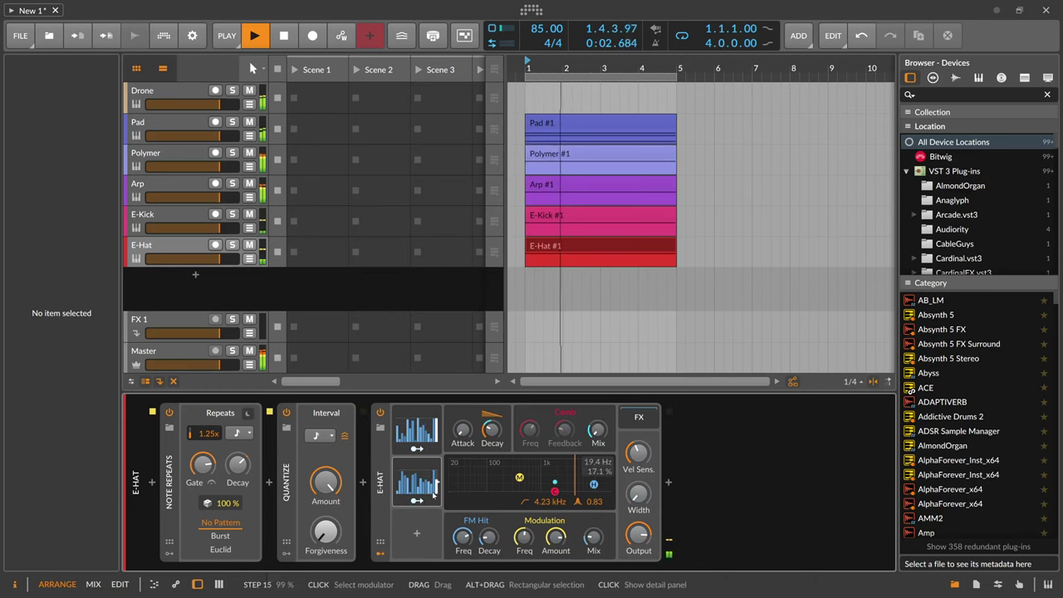
{"action": "left_click", "coordinate": [417, 501]}
{"action": "left_click_drag", "start_coordinate": [594, 538], "coordinate": [594, 529]}
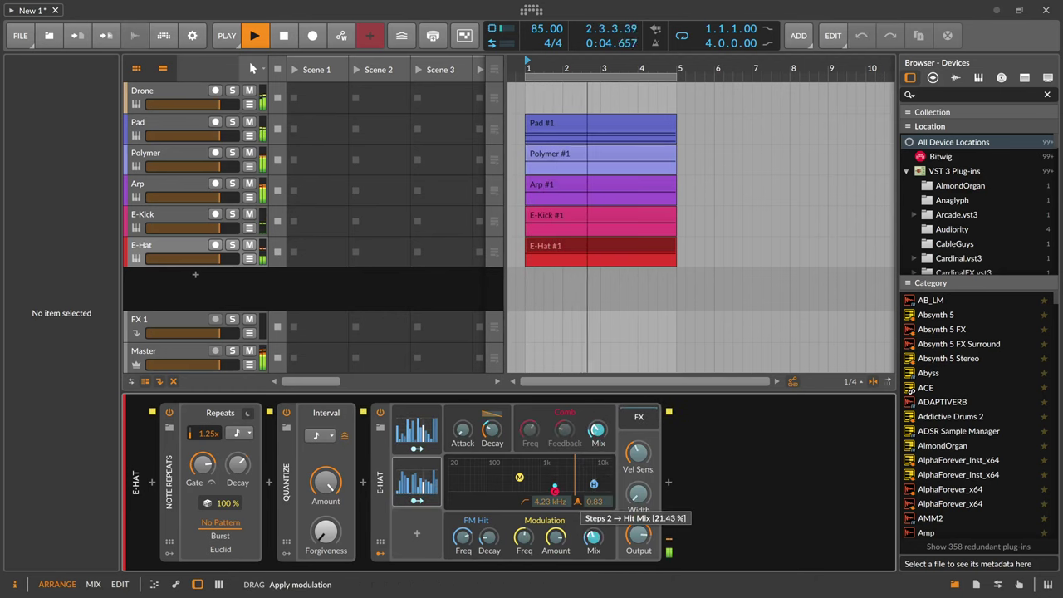
{"action": "double_click", "coordinate": [594, 537]}
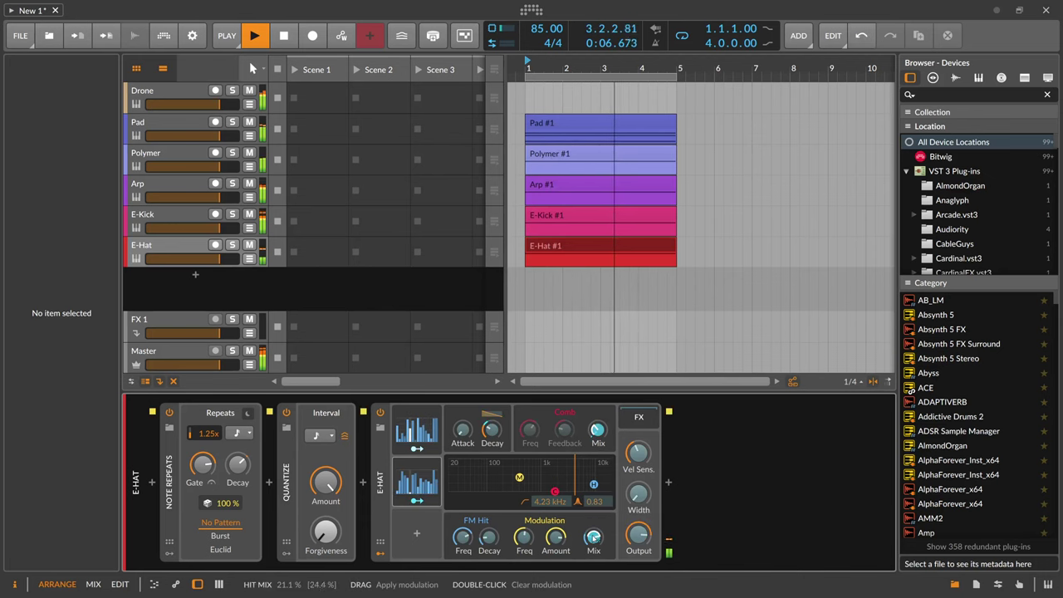
- Copy Steps 2 to the slot below it and map the copy to the E-Hat's FM mix with an amount of 0.574
{"action": "left_click_drag", "start_coordinate": [417, 484], "coordinate": [420, 516]}
{"action": "left_click", "coordinate": [419, 551]}
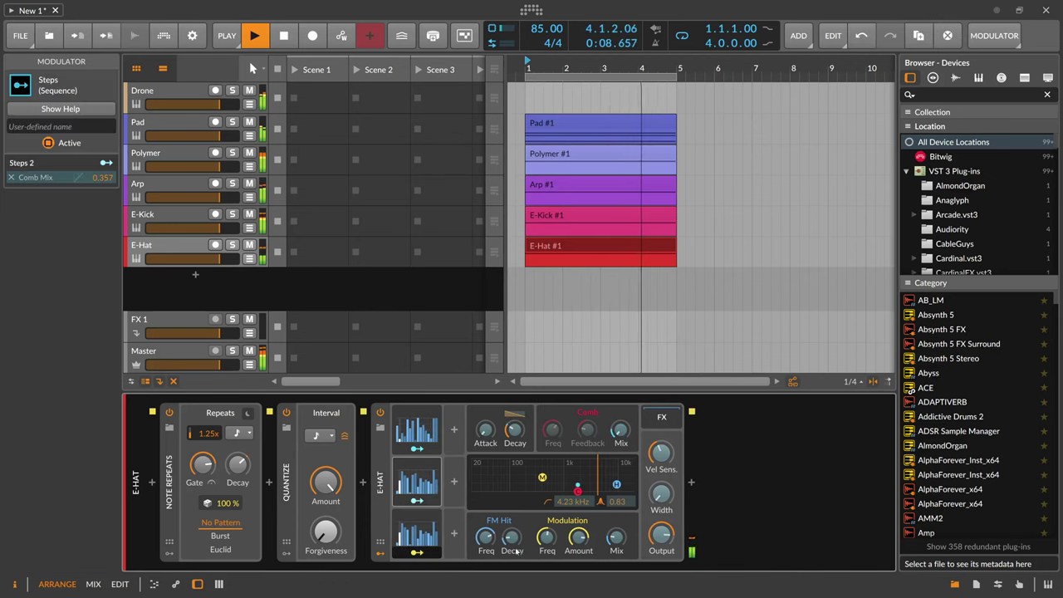
{"action": "mouse_move", "coordinate": [616, 537]}
{"action": "left_mouse_down"}
{"action": "mouse_move", "coordinate": [617, 515]}
{"action": "mouse_move", "coordinate": [616, 552]}
{"action": "left_mouse_up"}
{"action": "left_click", "coordinate": [417, 552]}
- Copy Steps 3 to the slot beside Steps 1, map it to the high-pass resonance by ×31.62, and set the base resonance to 0.58
{"action": "left_click_drag", "start_coordinate": [616, 502], "coordinate": [616, 492]}
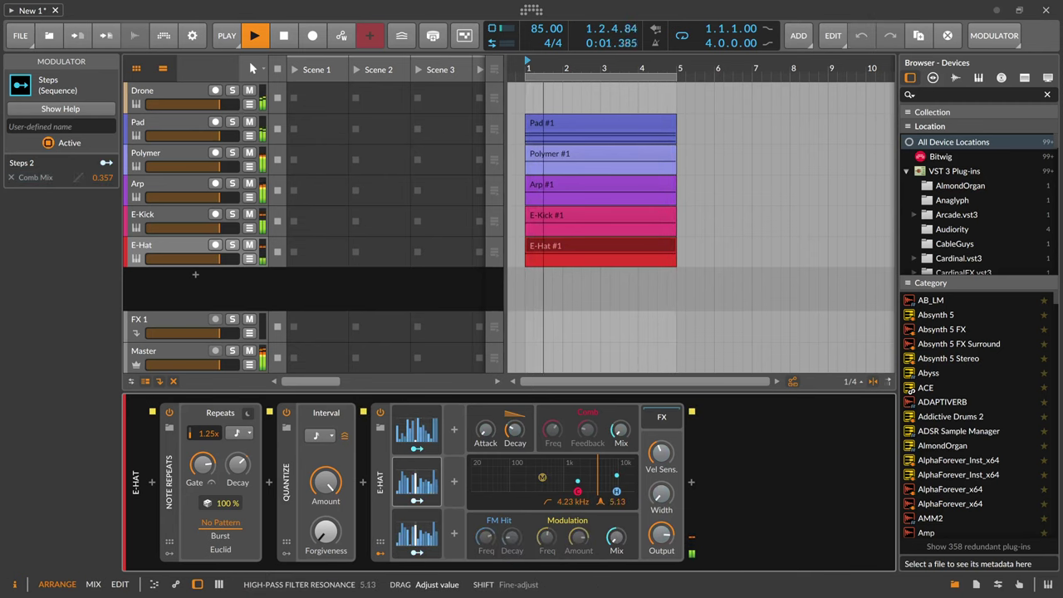
{"action": "left_click_drag", "start_coordinate": [434, 521], "coordinate": [459, 432]}
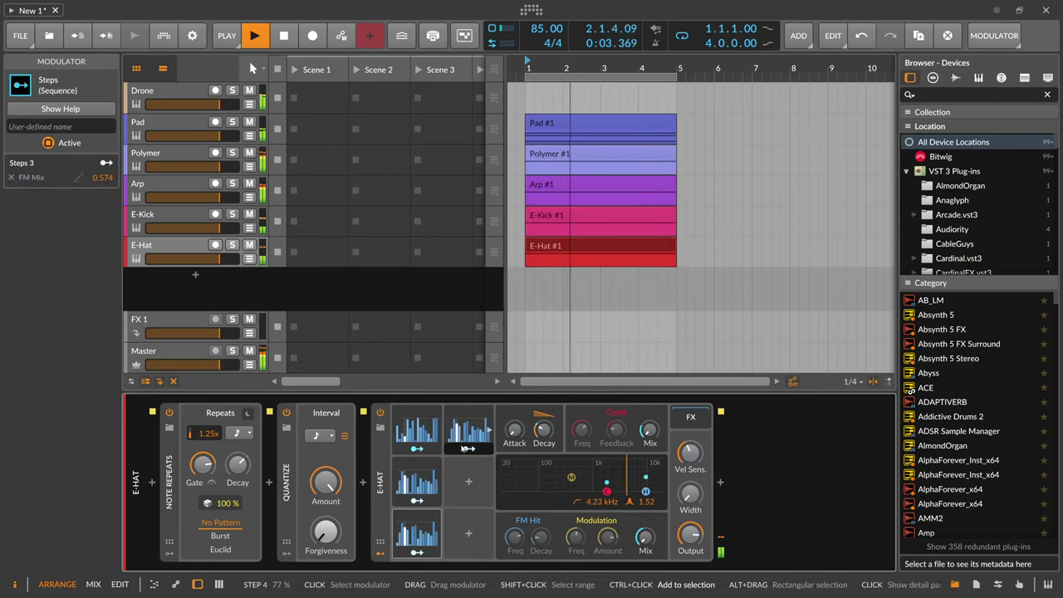
{"action": "left_click", "coordinate": [471, 448]}
{"action": "left_click_drag", "start_coordinate": [646, 501], "coordinate": [646, 489]}
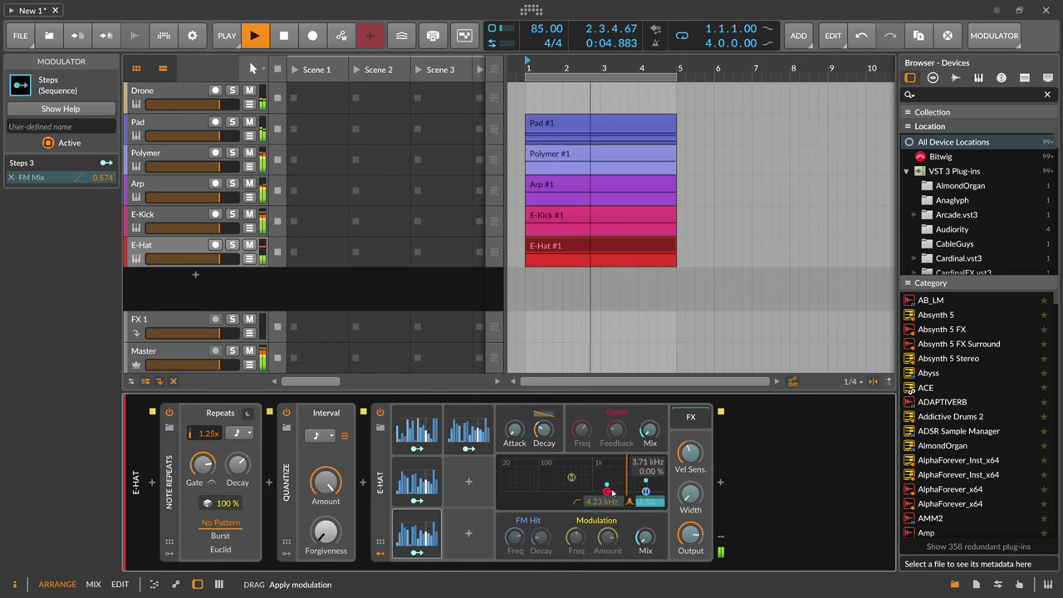
{"action": "left_click", "coordinate": [472, 448]}
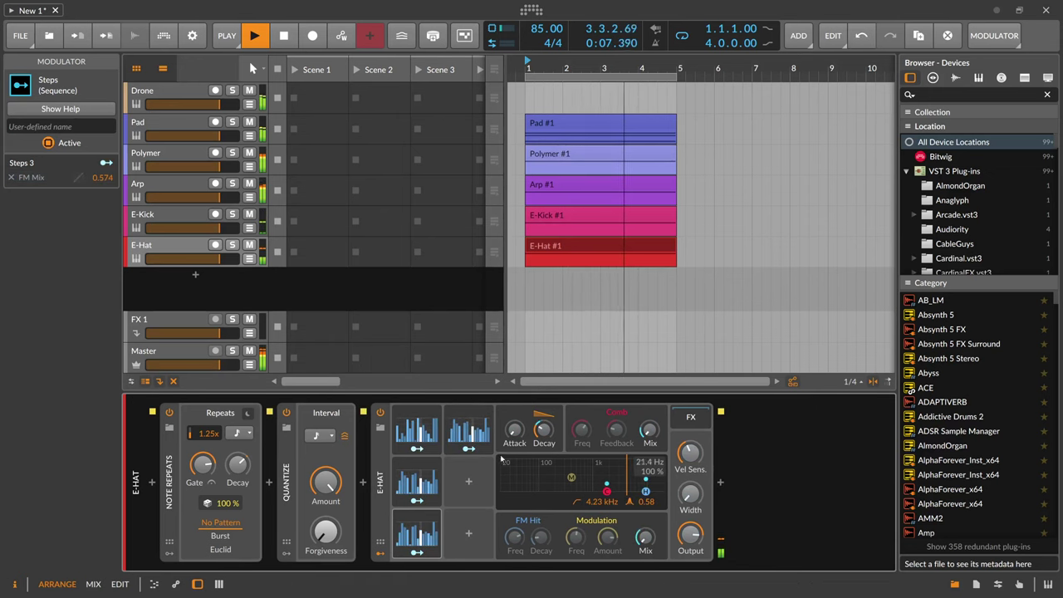
- Randomize the Steps 4 pattern and lower the E-Hat's high-pass filter frequency to 831 Hz
{"action": "left_click", "coordinate": [469, 434]}
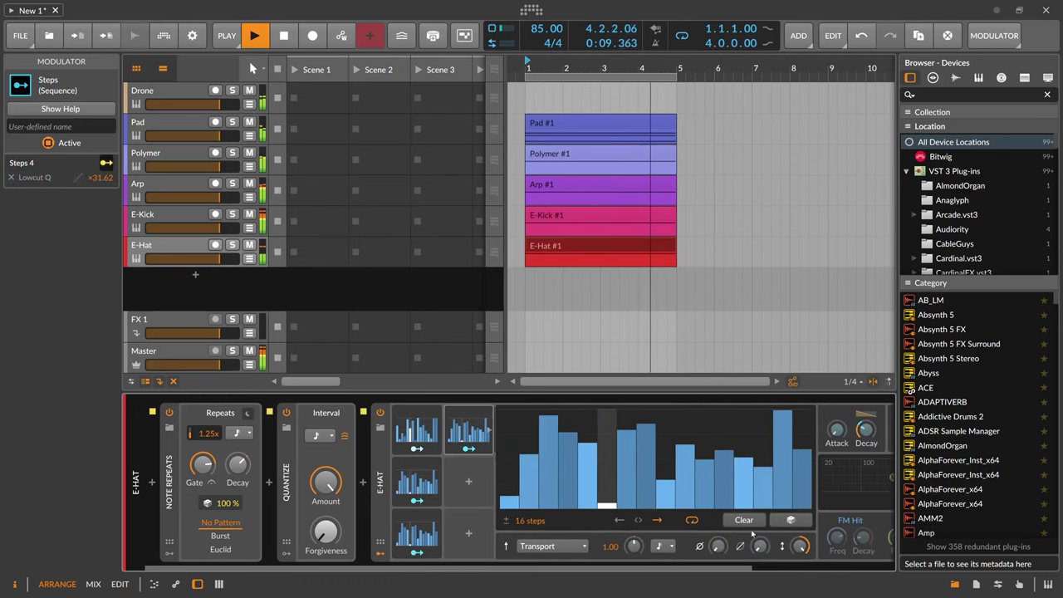
{"action": "left_click", "coordinate": [791, 520]}
{"action": "left_click", "coordinate": [470, 431]}
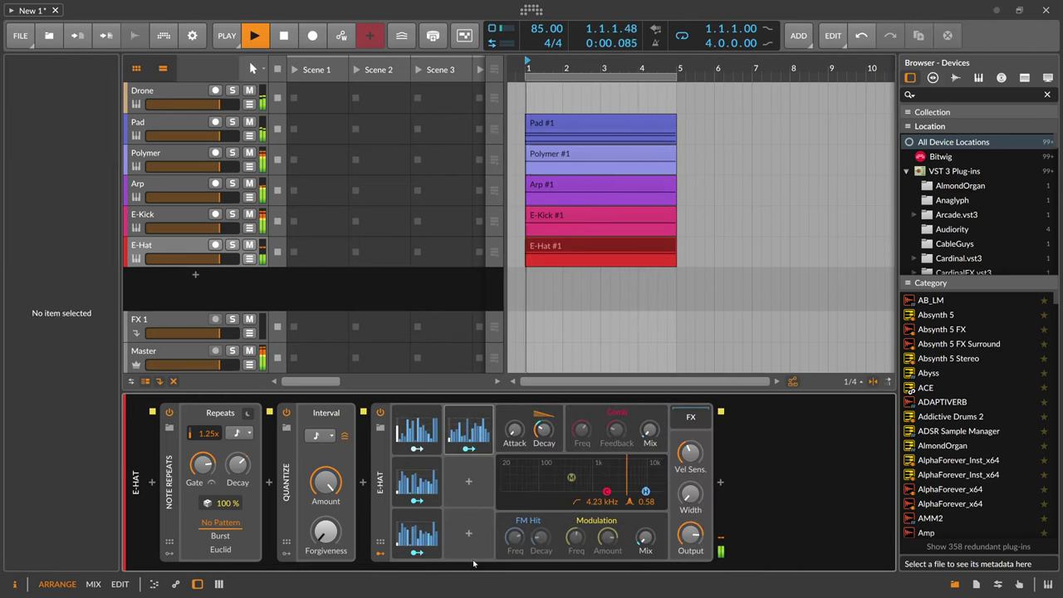
{"action": "left_click", "coordinate": [622, 489]}
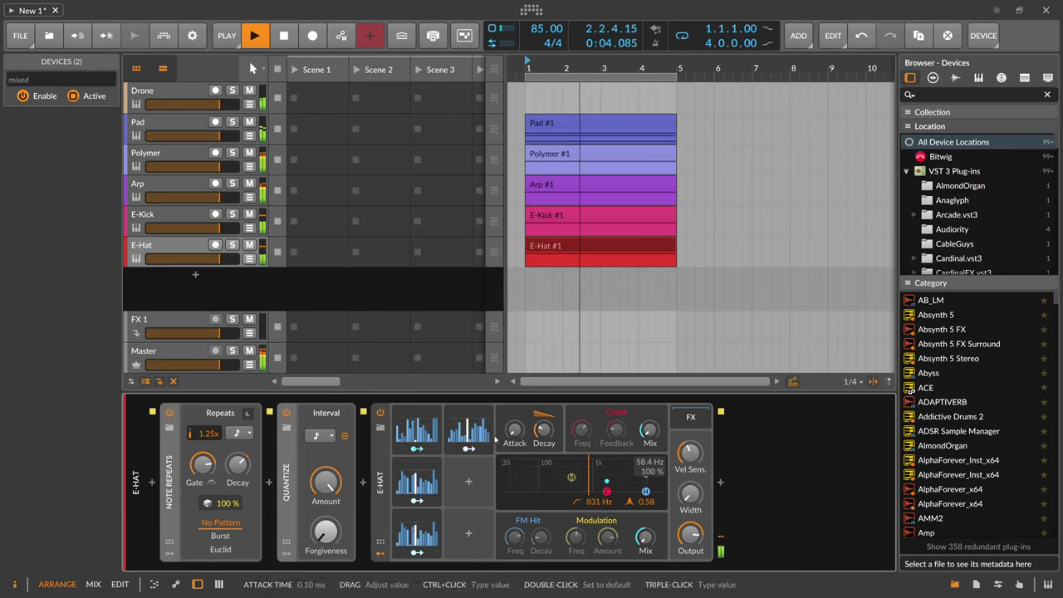
- Copy Steps 4 to the slot below it and map the copy to the high-pass filter frequency with an amount of 34.14
{"action": "left_click", "coordinate": [471, 495]}
{"action": "left_click", "coordinate": [473, 497]}
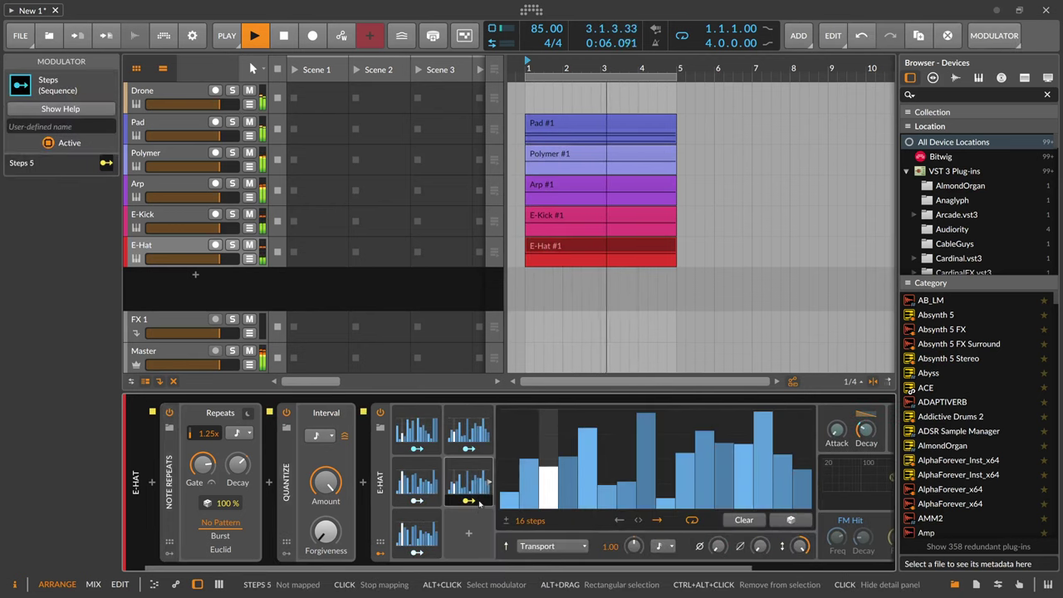
{"action": "left_click", "coordinate": [474, 500]}
{"action": "left_click_drag", "start_coordinate": [602, 502], "coordinate": [602, 500]}
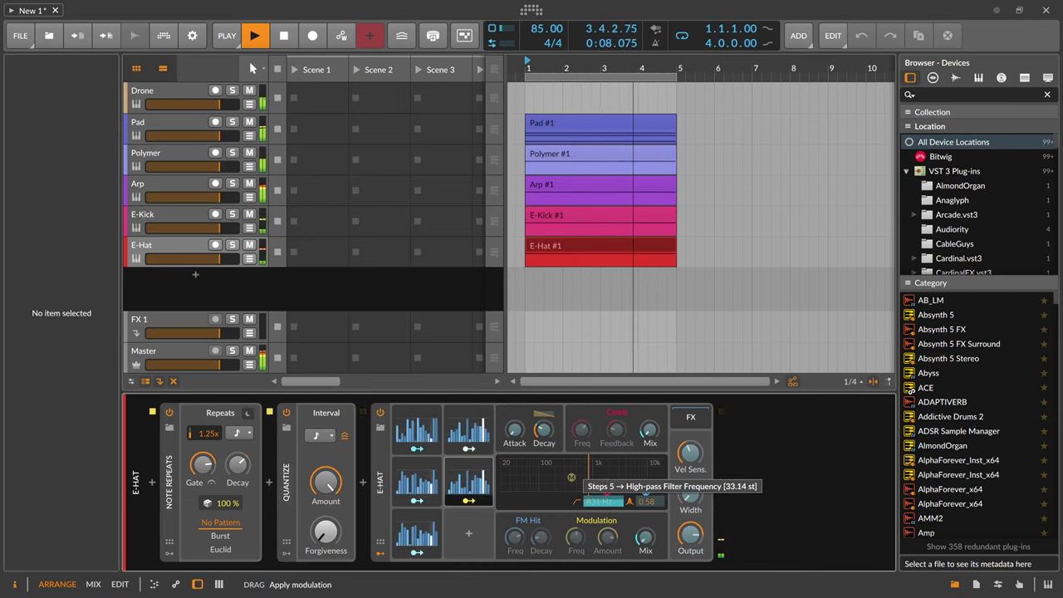
- Open the Steps 5 modulator and randomize its 16-step pattern
{"action": "left_click", "coordinate": [473, 477]}
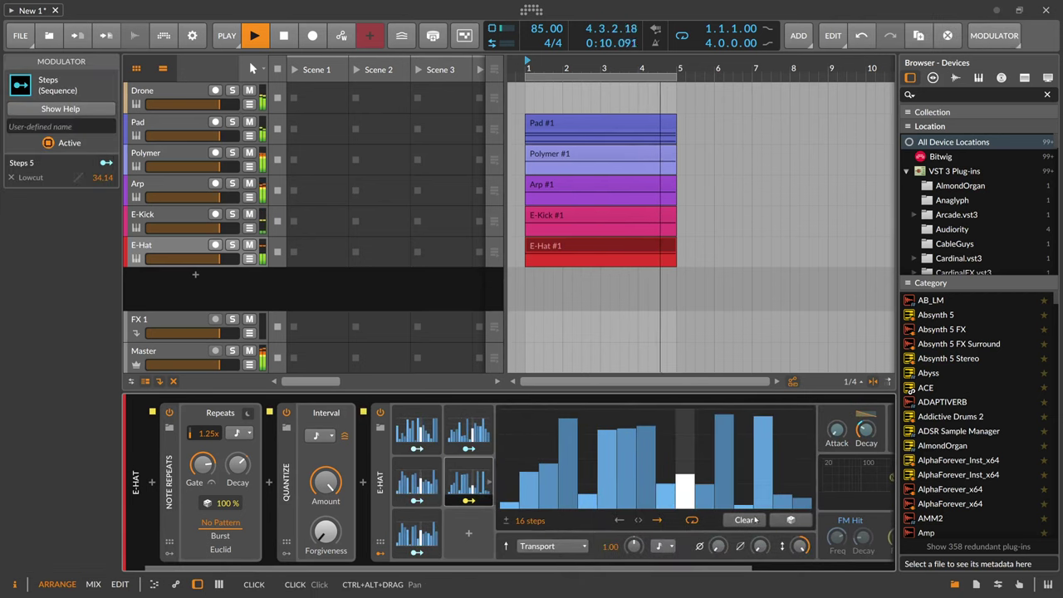
{"action": "left_click", "coordinate": [475, 472]}
{"action": "left_click", "coordinate": [475, 473]}
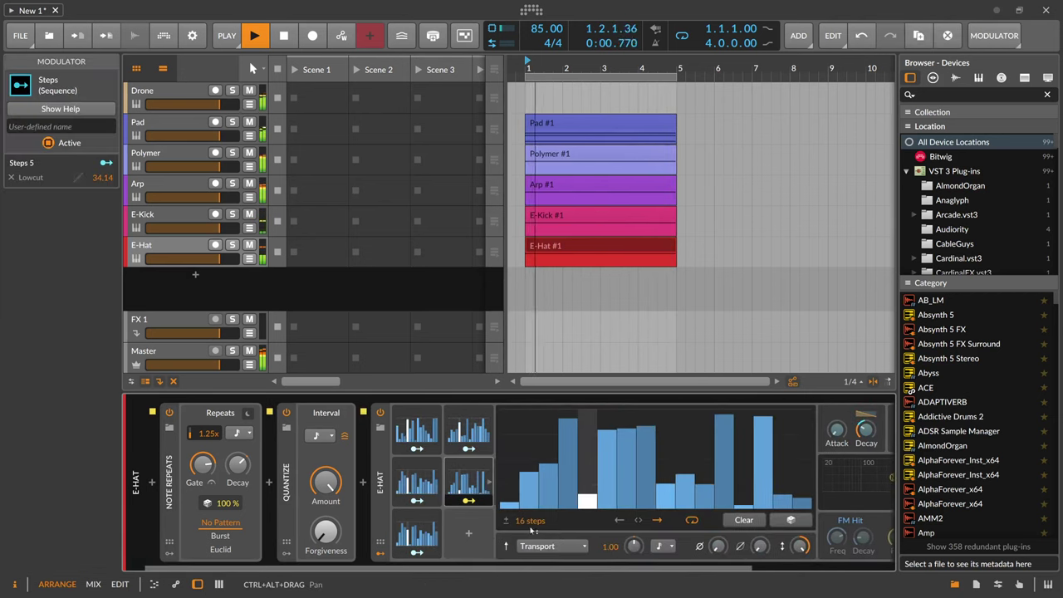
- Go through the E-Hat's Steps modulator patterns and set the Steps 1 pattern length to 11 steps
{"action": "left_click", "coordinate": [468, 430]}
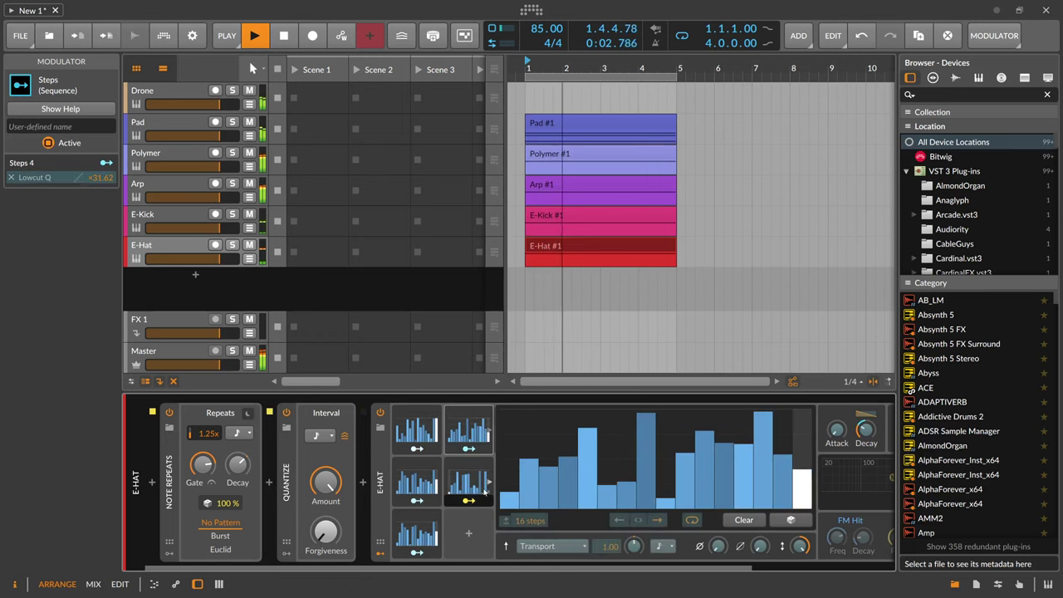
{"action": "left_click", "coordinate": [484, 459]}
{"action": "left_click", "coordinate": [483, 447]}
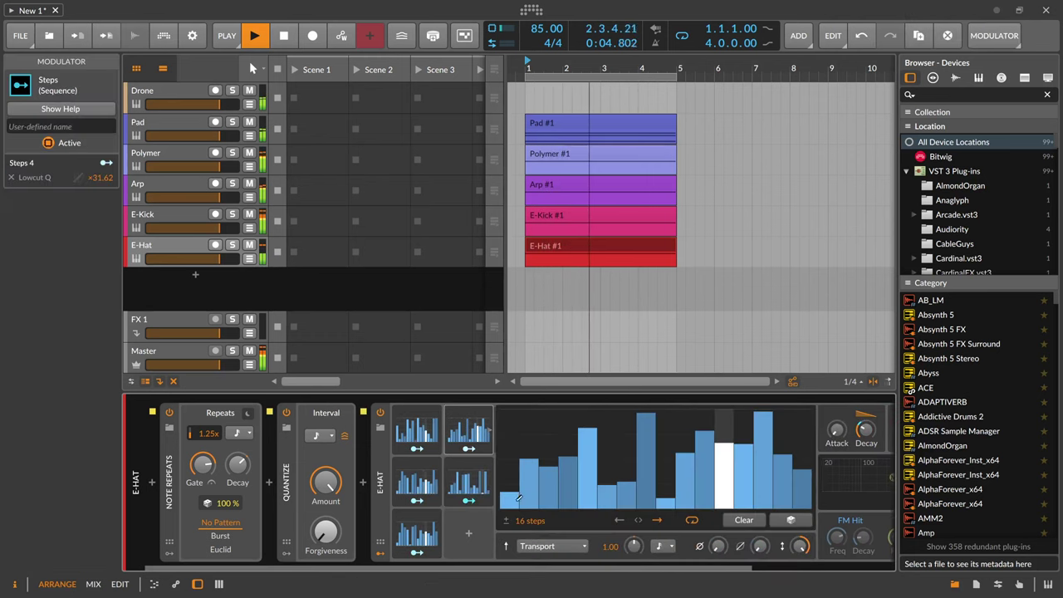
{"action": "left_click", "coordinate": [422, 433]}
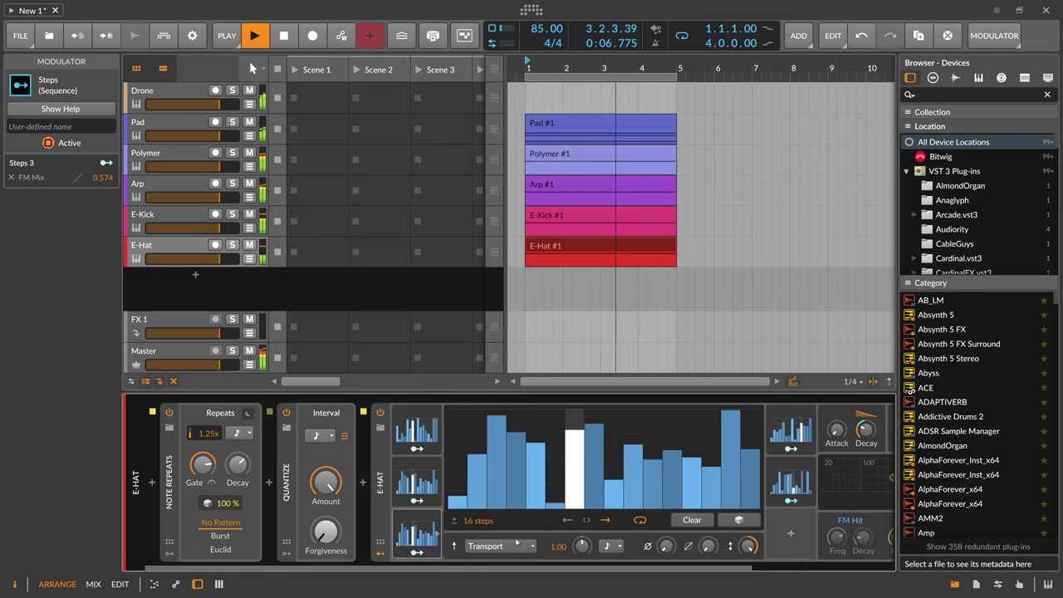
{"action": "left_click", "coordinate": [422, 482]}
{"action": "left_click", "coordinate": [422, 532]}
{"action": "left_click", "coordinate": [416, 482]}
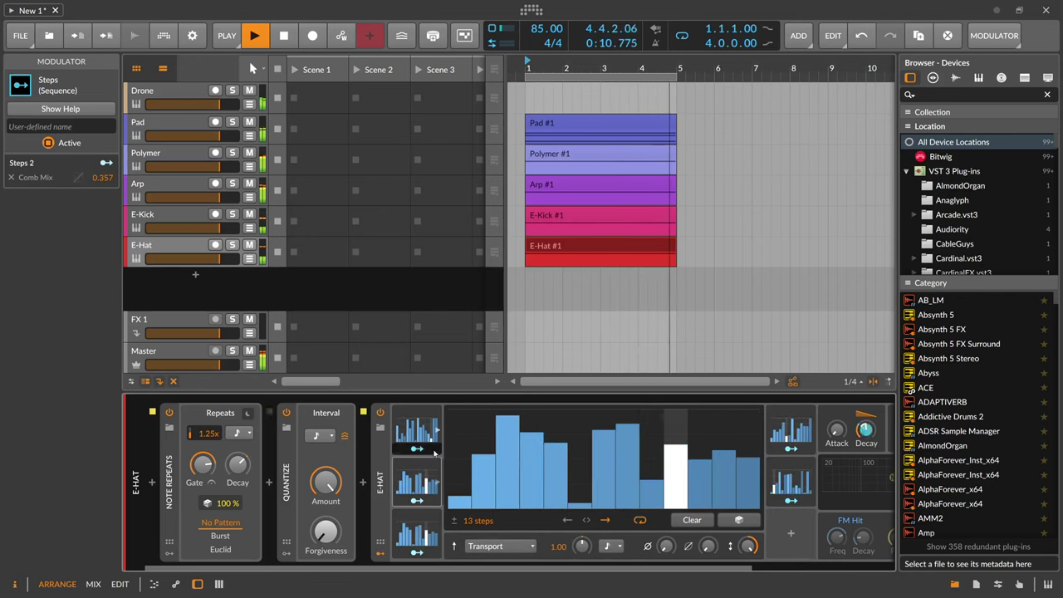
{"action": "left_click", "coordinate": [417, 432]}
{"action": "left_click_drag", "start_coordinate": [469, 520], "coordinate": [469, 527]}
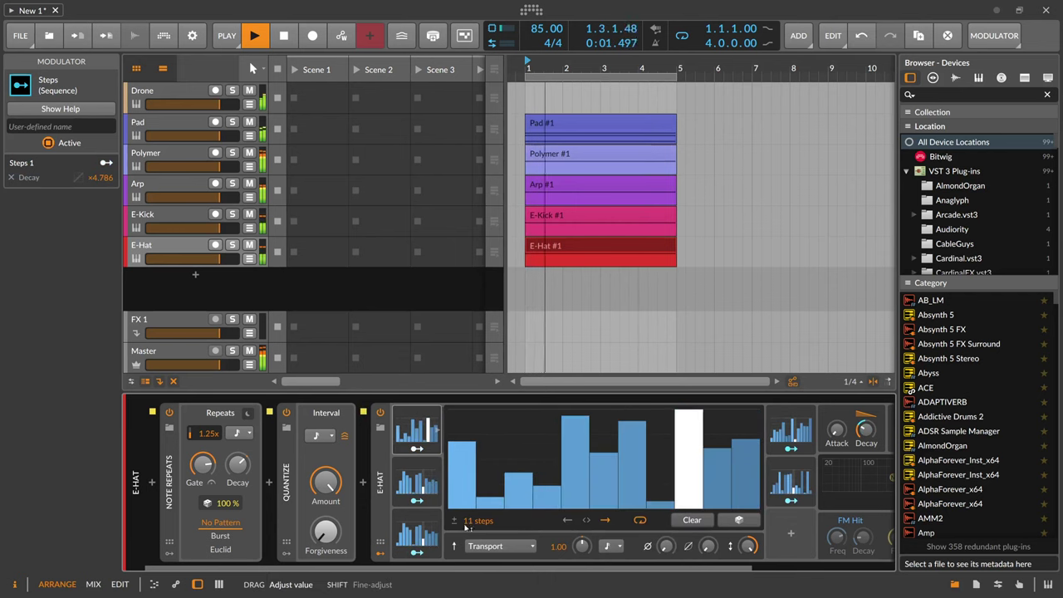
{"action": "left_click", "coordinate": [419, 432]}
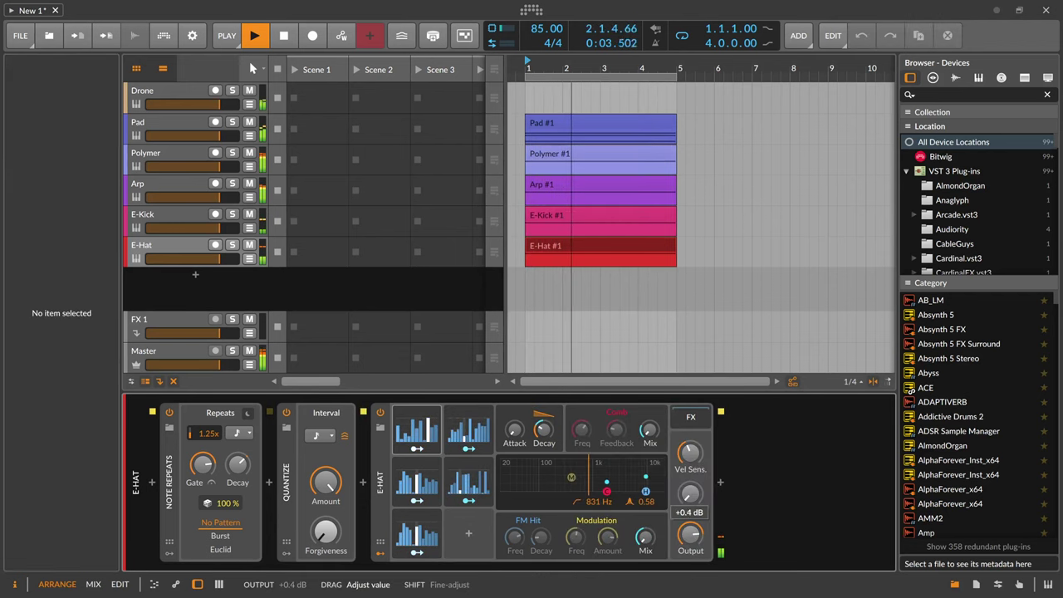
- Insert a Delay-2 audio effect after the E-Hat device
{"action": "mouse_move", "coordinate": [689, 494]}
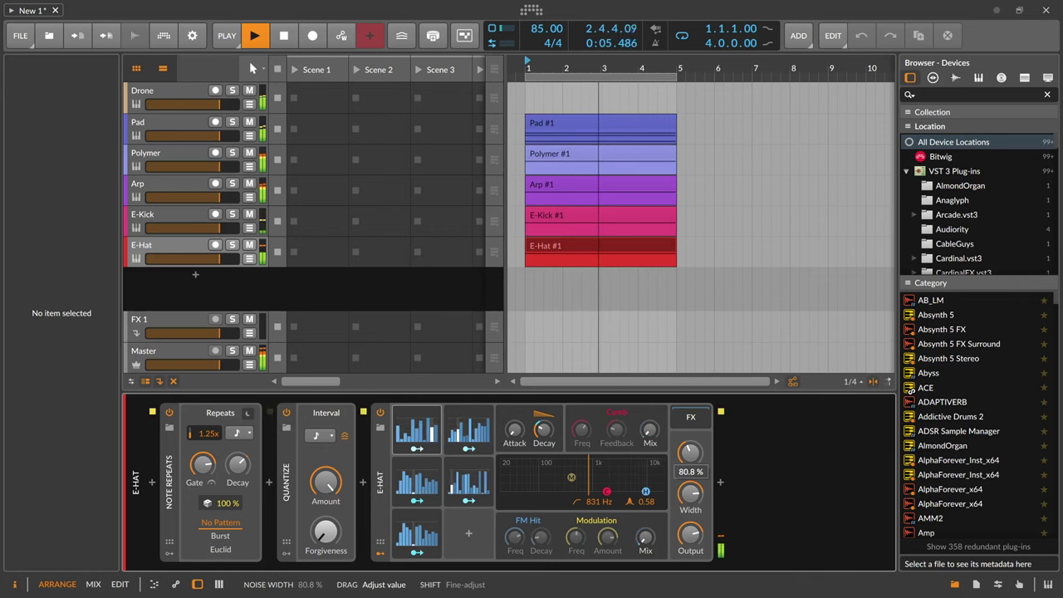
{"action": "left_click", "coordinate": [720, 481]}
{"action": "type", "text": "delay"}
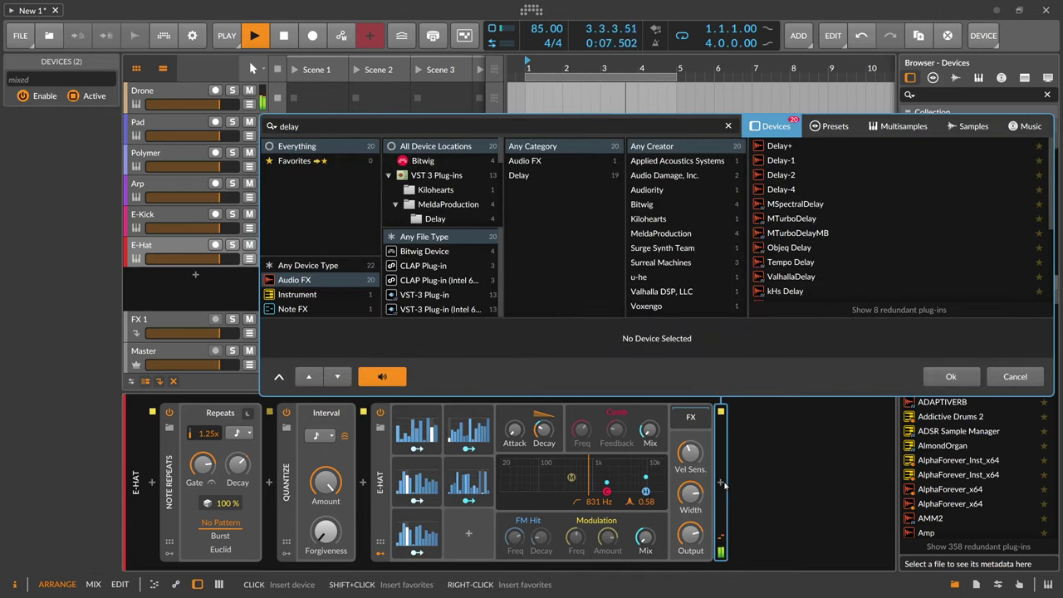
{"action": "key", "text": "Down"}
{"action": "key", "text": "Down"}
{"action": "key", "text": "Down"}
{"action": "key", "text": "Return"}
- Adjust the E-Hat's decay time to about 11.6 ms
{"action": "left_click_drag", "start_coordinate": [700, 568], "coordinate": [844, 538]}
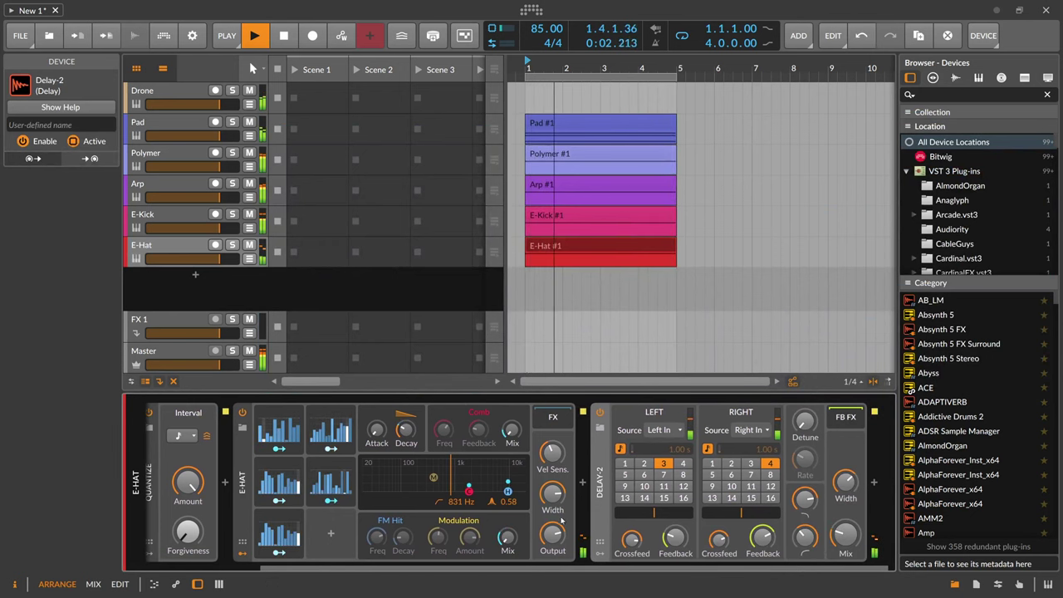
{"action": "left_click_drag", "start_coordinate": [406, 430], "coordinate": [406, 432]}
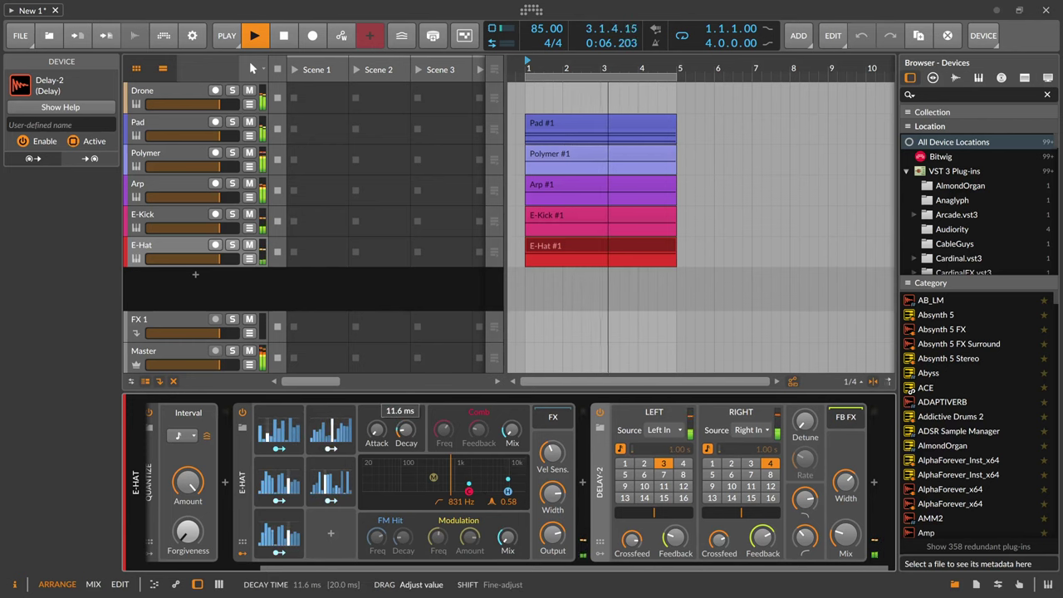
{"action": "left_click_drag", "start_coordinate": [406, 432], "coordinate": [406, 433]}
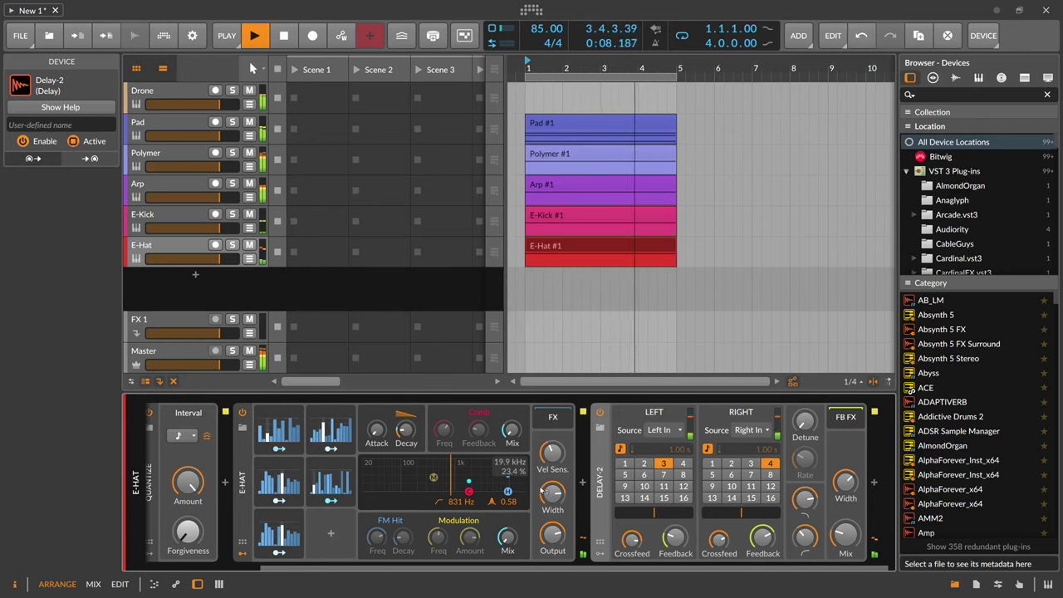
- Insert a Reverb between the E-Hat and Delay-2, using the Room type with a 50.1 % size and a 1.40 s late reverb time
{"action": "left_click", "coordinate": [582, 483]}
{"action": "type", "text": "reverb"}
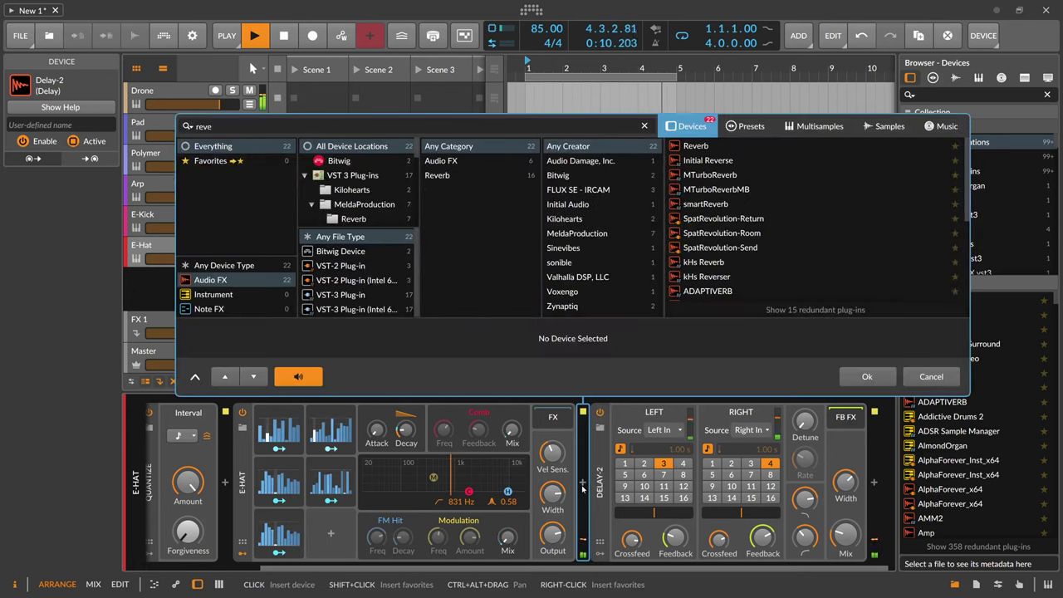
{"action": "key", "text": "Return"}
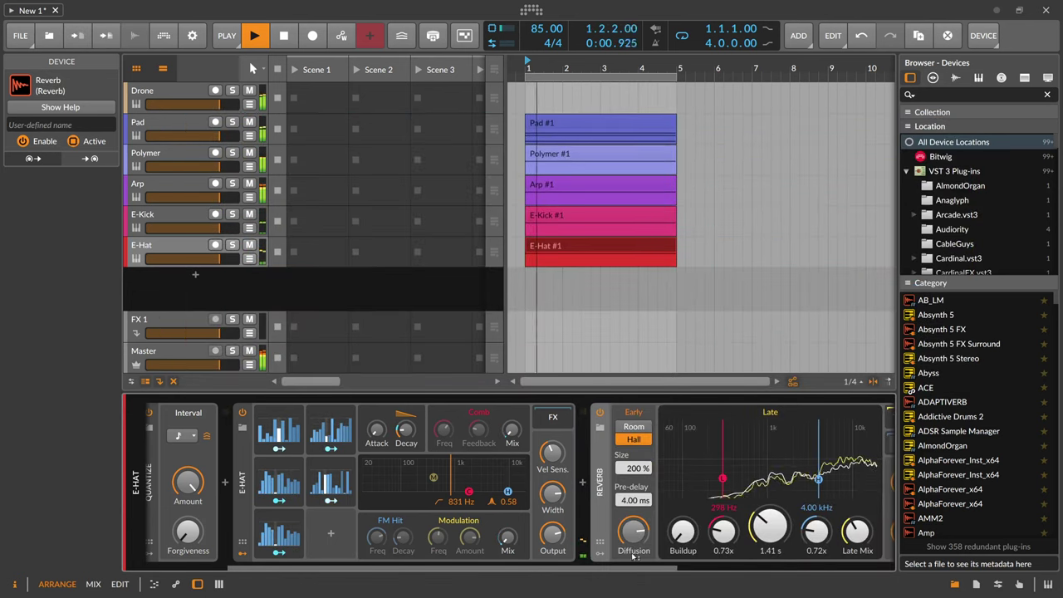
{"action": "left_click_drag", "start_coordinate": [488, 468], "coordinate": [489, 507]}
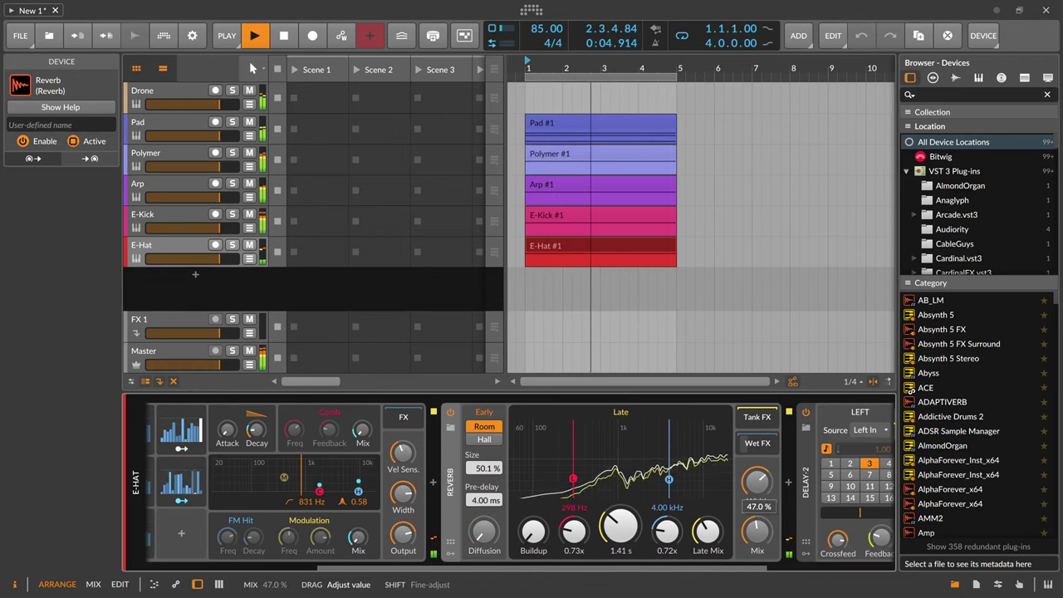
{"action": "mouse_move", "coordinate": [620, 527]}
{"action": "left_mouse_down"}
{"action": "mouse_move", "coordinate": [621, 565]}
{"action": "mouse_move", "coordinate": [620, 506]}
{"action": "mouse_move", "coordinate": [625, 534]}
{"action": "mouse_move", "coordinate": [625, 519]}
{"action": "left_mouse_up"}
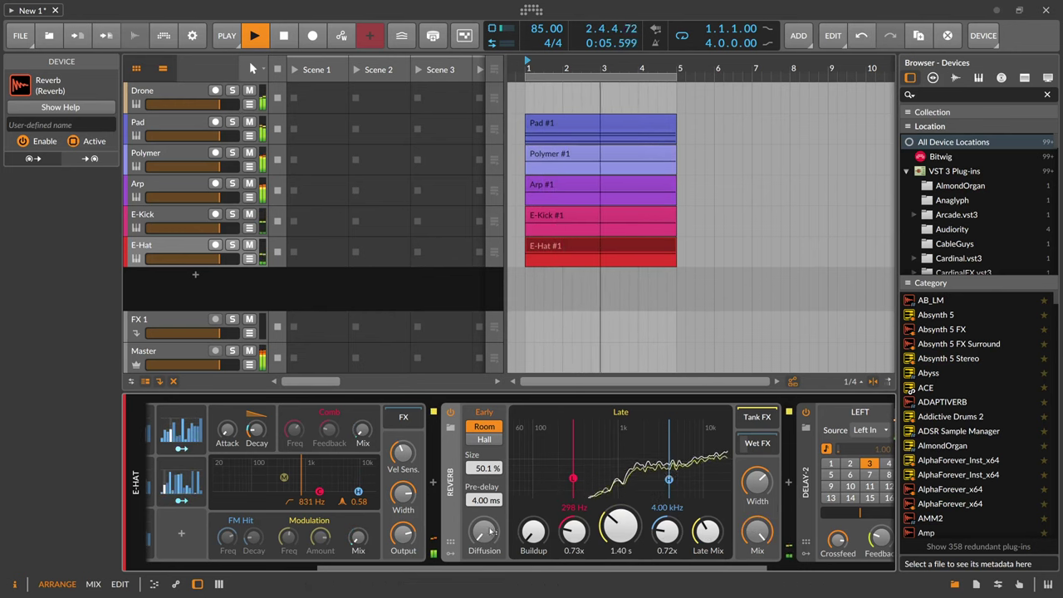
- Solo the E-Hat track, then set the reverb's size to 125 % and diffusion to 0.86 %, and lower its mix
{"action": "left_click", "coordinate": [231, 245]}
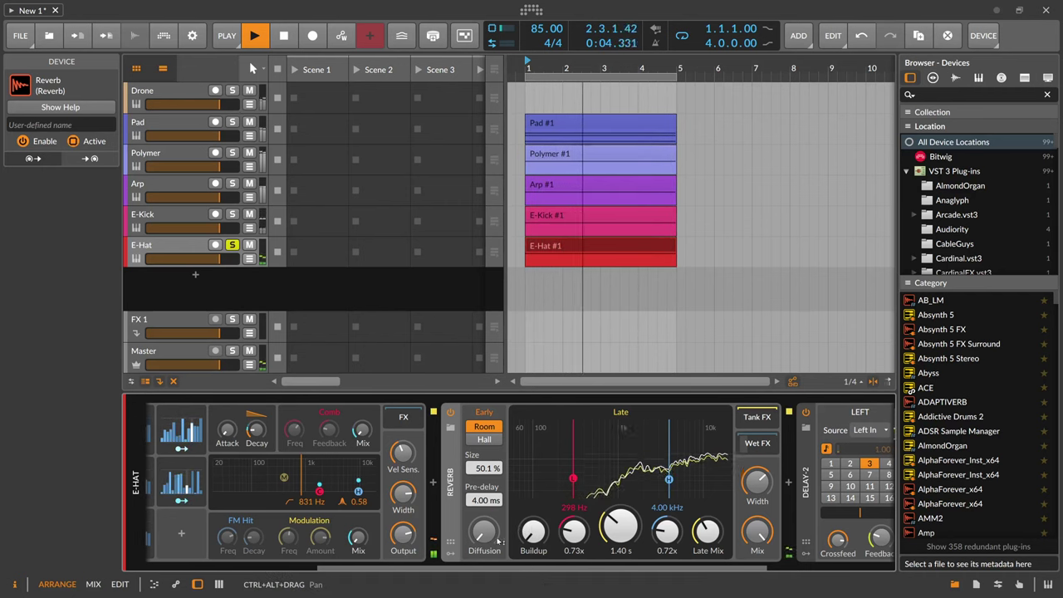
{"action": "mouse_move", "coordinate": [484, 532]}
{"action": "left_mouse_down"}
{"action": "mouse_move", "coordinate": [484, 492]}
{"action": "mouse_move", "coordinate": [484, 552]}
{"action": "left_mouse_up"}
{"action": "left_click_drag", "start_coordinate": [757, 532], "coordinate": [757, 591]}
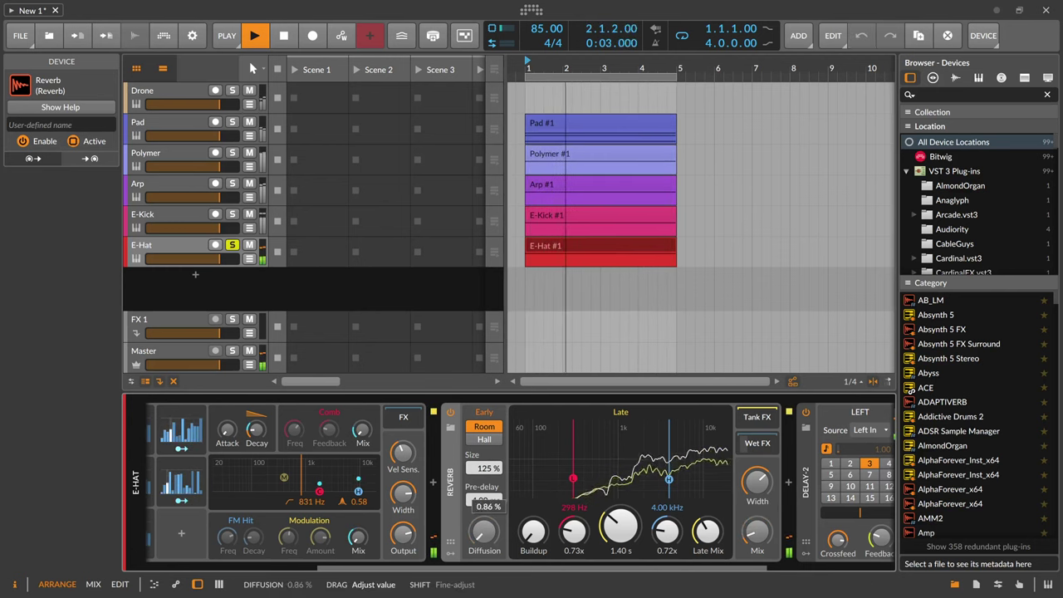
- Insert a second Note Repeats between Quantize and the E-Hat, and set its rate to 8.94x
{"action": "scroll", "coordinate": [366, 486], "scroll_direction": "up", "scroll_amount": 3}
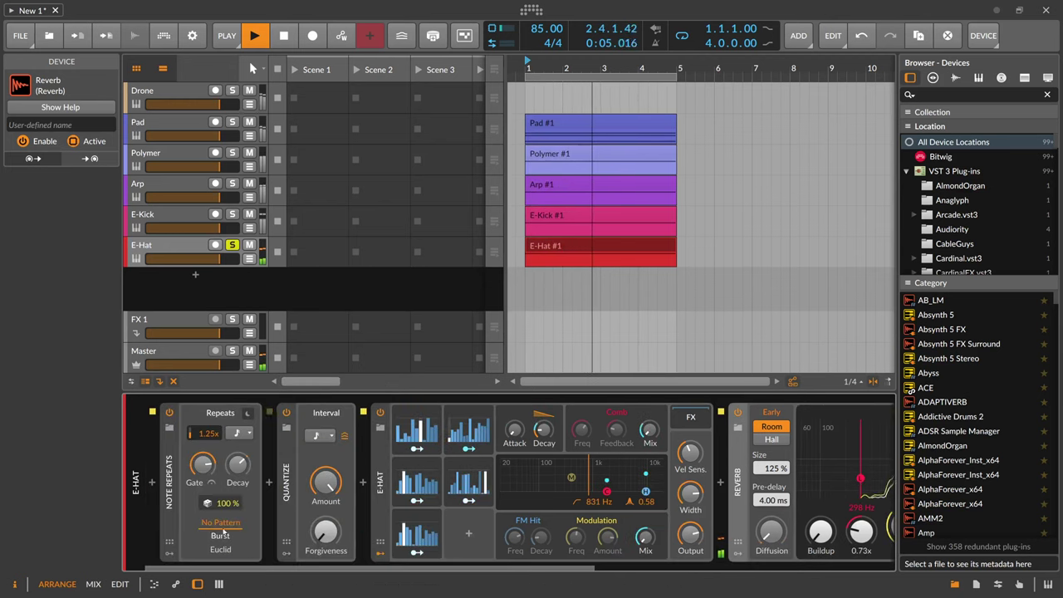
{"action": "left_click", "coordinate": [363, 484]}
{"action": "type", "text": "repe"}
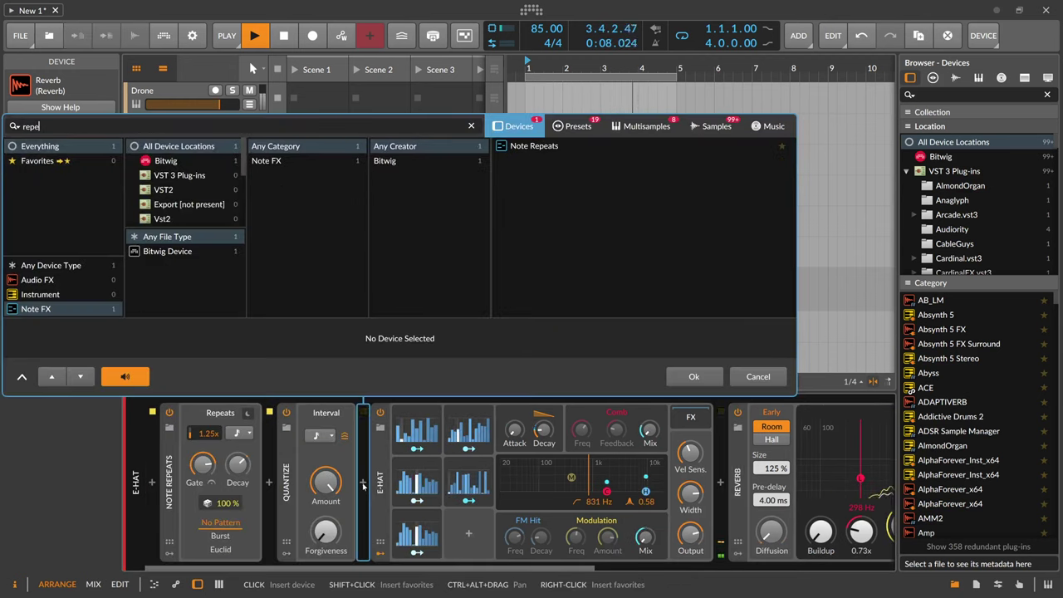
{"action": "key", "text": "Return"}
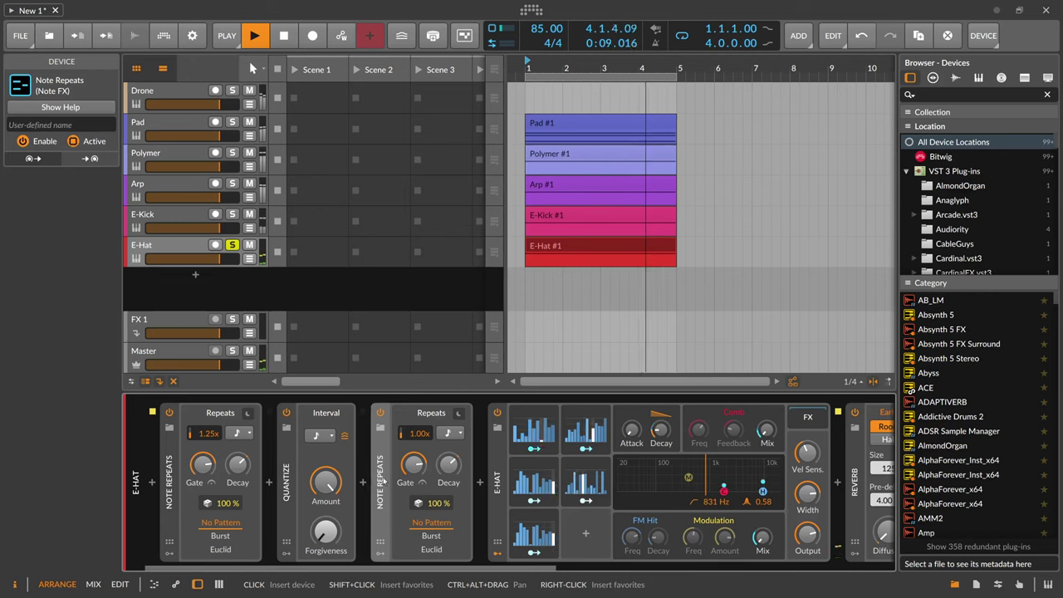
{"action": "left_click_drag", "start_coordinate": [416, 433], "coordinate": [416, 365]}
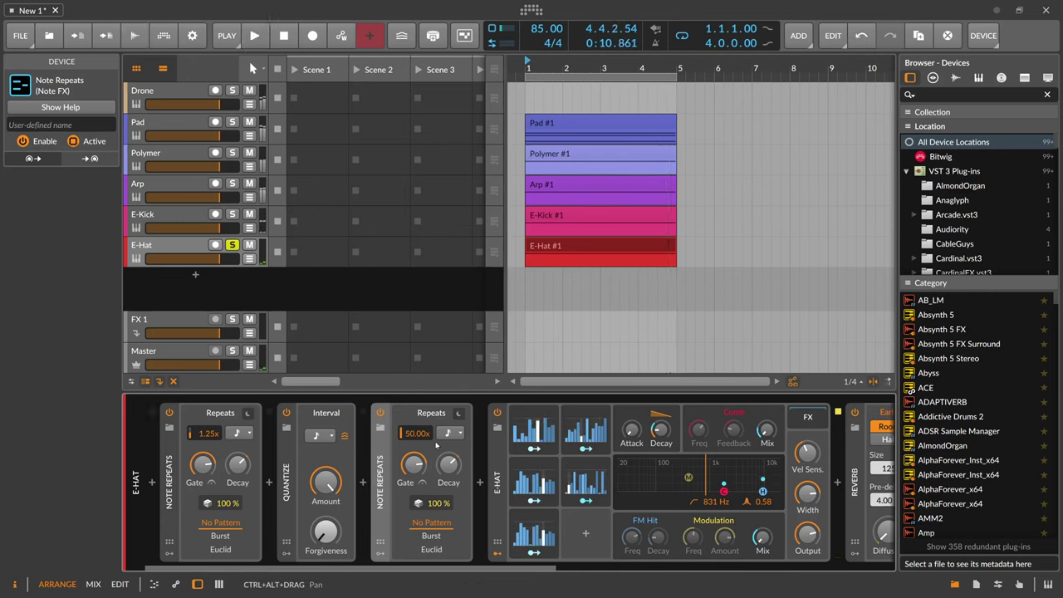
{"action": "left_click_drag", "start_coordinate": [417, 433], "coordinate": [416, 502]}
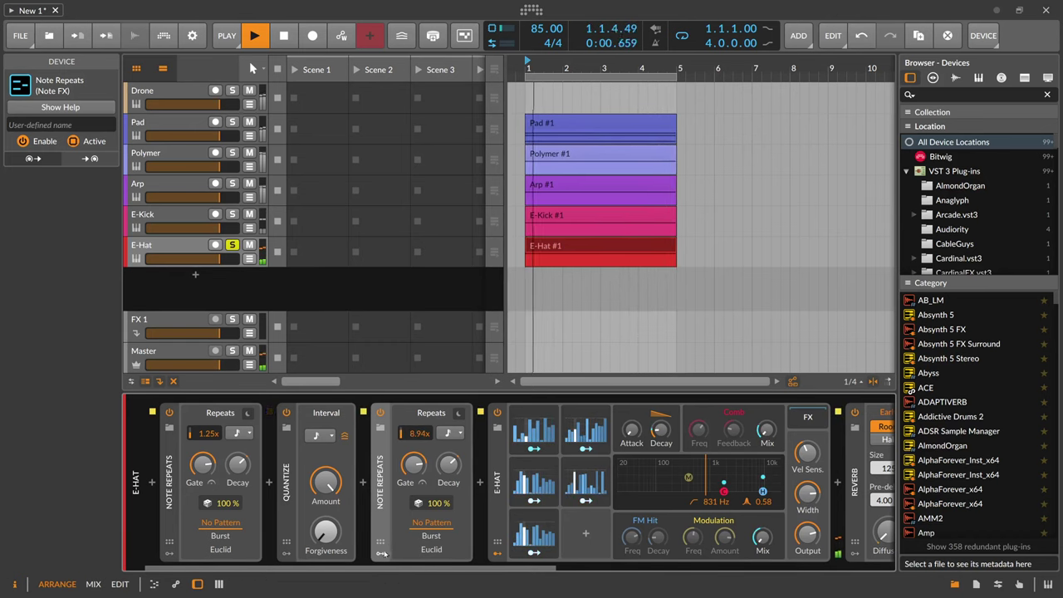
- Open the second Note Repeats device's modulator slots and search for a Steps modulator for the first slot
{"action": "left_click", "coordinate": [380, 427]}
{"action": "left_click", "coordinate": [403, 436]}
{"action": "type", "text": "step"}
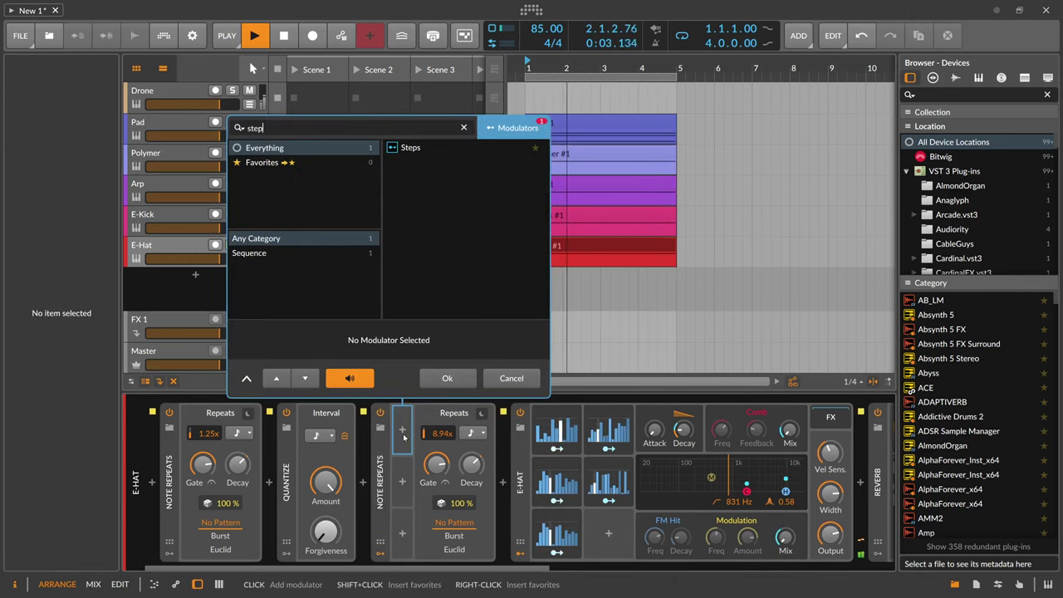
- Add a Steps modulator to the second Note Repeats device and raise its last two steps to full height
{"action": "key", "text": "Return"}
{"action": "left_click", "coordinate": [404, 435]}
{"action": "mouse_move", "coordinate": [585, 499]}
{"action": "left_mouse_down"}
{"action": "mouse_move", "coordinate": [706, 498]}
{"action": "mouse_move", "coordinate": [746, 402]}
{"action": "mouse_move", "coordinate": [724, 403]}
{"action": "left_mouse_up"}
- Map the Steps modulator to the second Note Repeats rate with an amount of +36.6, and unsolo the E-Hat track
{"action": "left_click", "coordinate": [417, 448]}
{"action": "left_click_drag", "start_coordinate": [793, 433], "coordinate": [793, 410]}
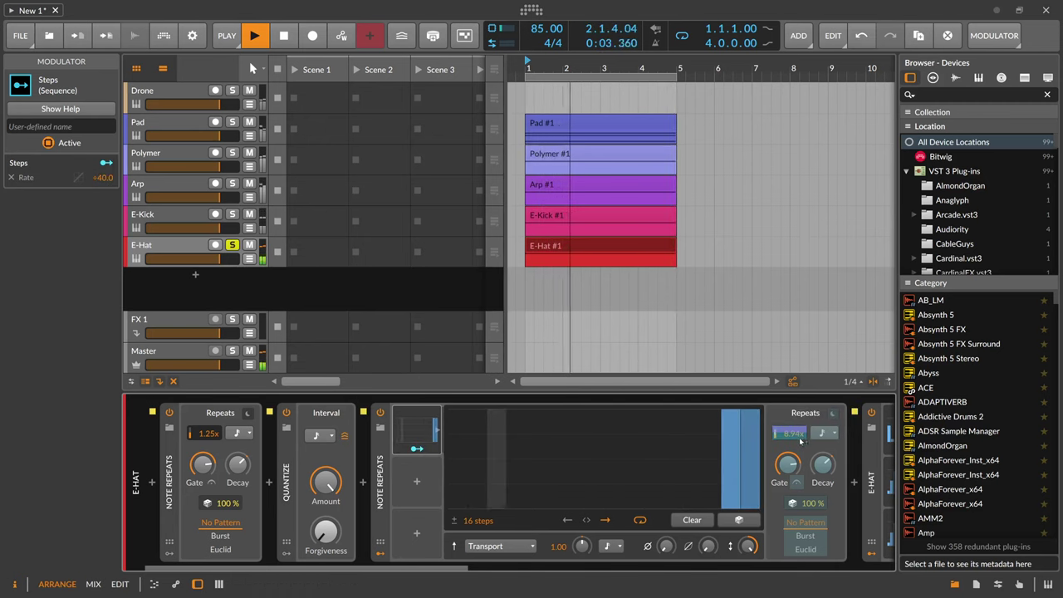
{"action": "left_click_drag", "start_coordinate": [789, 433], "coordinate": [789, 437]}
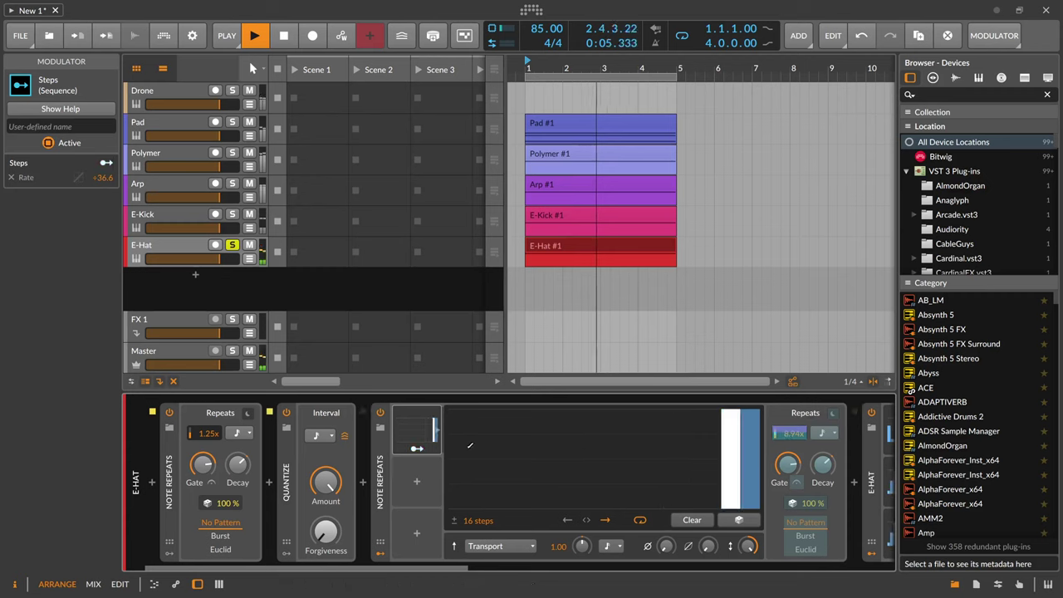
{"action": "left_click", "coordinate": [418, 449]}
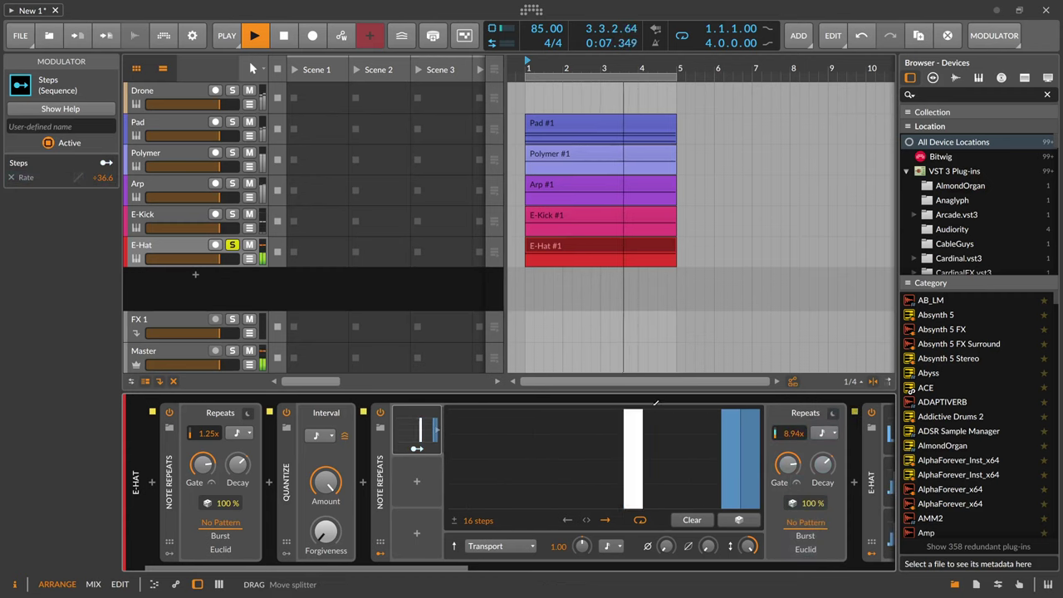
{"action": "left_click", "coordinate": [437, 430]}
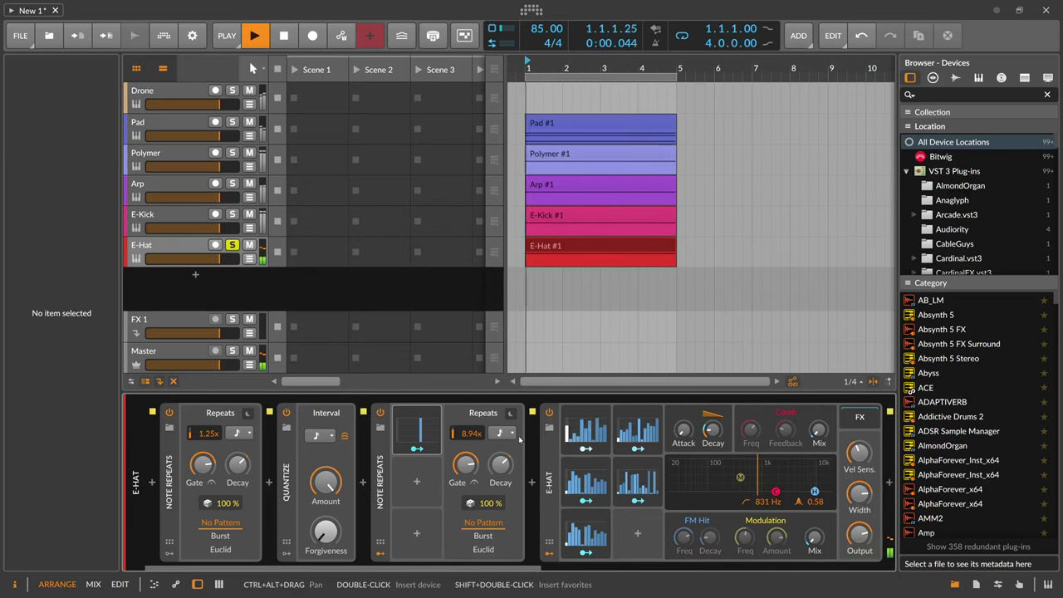
{"action": "left_click", "coordinate": [233, 246]}
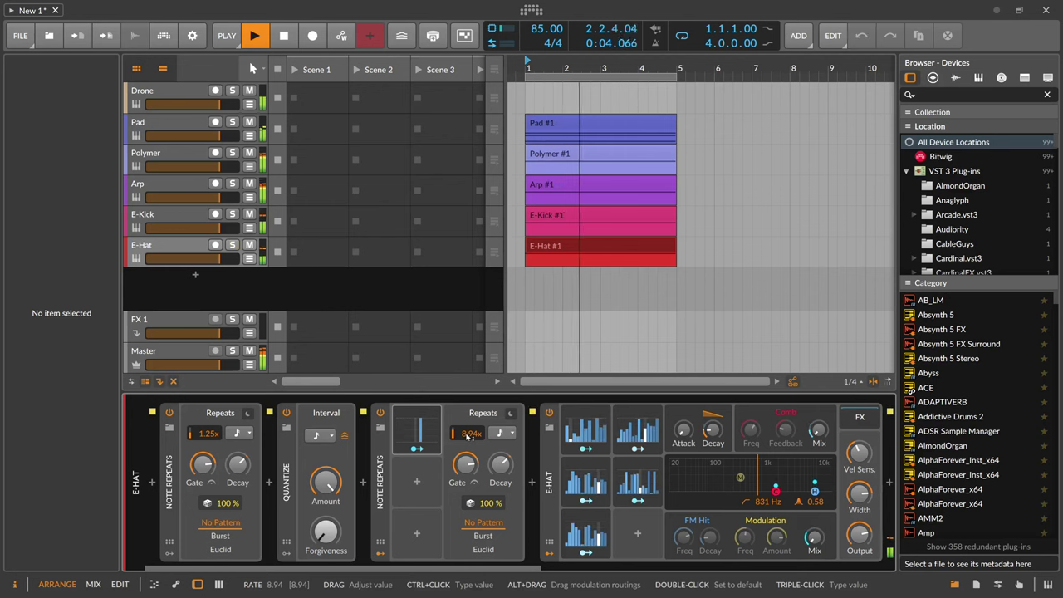
{"action": "mouse_move", "coordinate": [471, 433]}
{"action": "left_mouse_down"}
{"action": "mouse_move", "coordinate": [471, 419]}
{"action": "mouse_move", "coordinate": [468, 448]}
{"action": "left_mouse_up"}
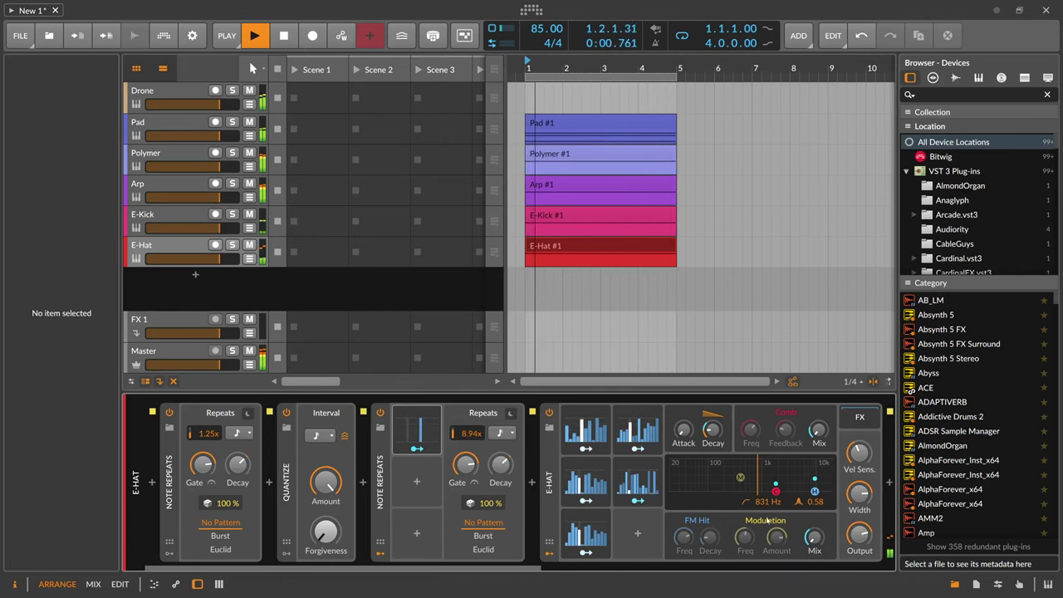
- Expand the Steps modulator to 32 steps and redraw the pattern with two separate full-height steps
{"action": "left_click", "coordinate": [418, 430]}
{"action": "left_click_drag", "start_coordinate": [499, 521], "coordinate": [499, 470]}
{"action": "mouse_move", "coordinate": [615, 507]}
{"action": "left_mouse_down"}
{"action": "mouse_move", "coordinate": [758, 512]}
{"action": "mouse_move", "coordinate": [656, 512]}
{"action": "left_mouse_up"}
{"action": "left_click", "coordinate": [697, 415]}
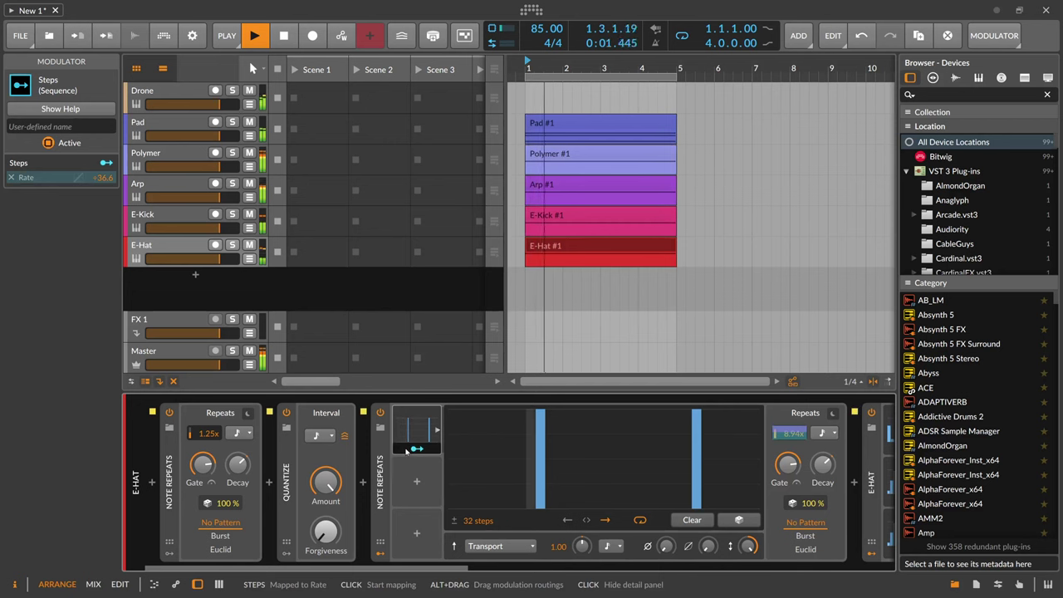
- Add an EQ-2 after Delay-2 in the E-Hat device chain
{"action": "left_click", "coordinate": [573, 572]}
{"action": "left_click", "coordinate": [573, 571]}
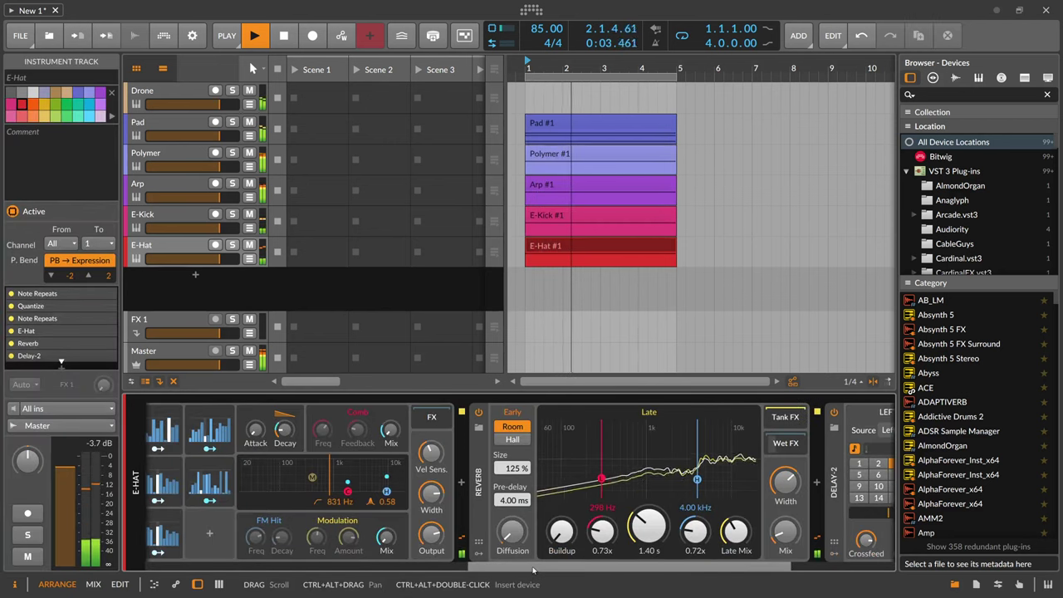
{"action": "left_click_drag", "start_coordinate": [667, 568], "coordinate": [758, 568]}
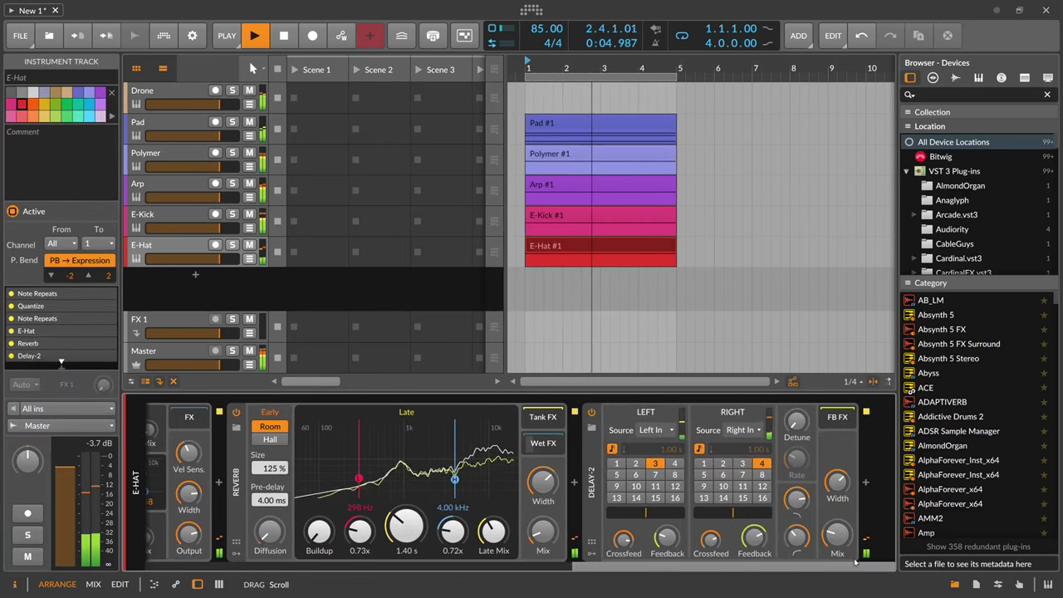
{"action": "left_click", "coordinate": [865, 482]}
{"action": "type", "text": "eq"}
{"action": "key", "text": "Down"}
{"action": "key", "text": "Return"}
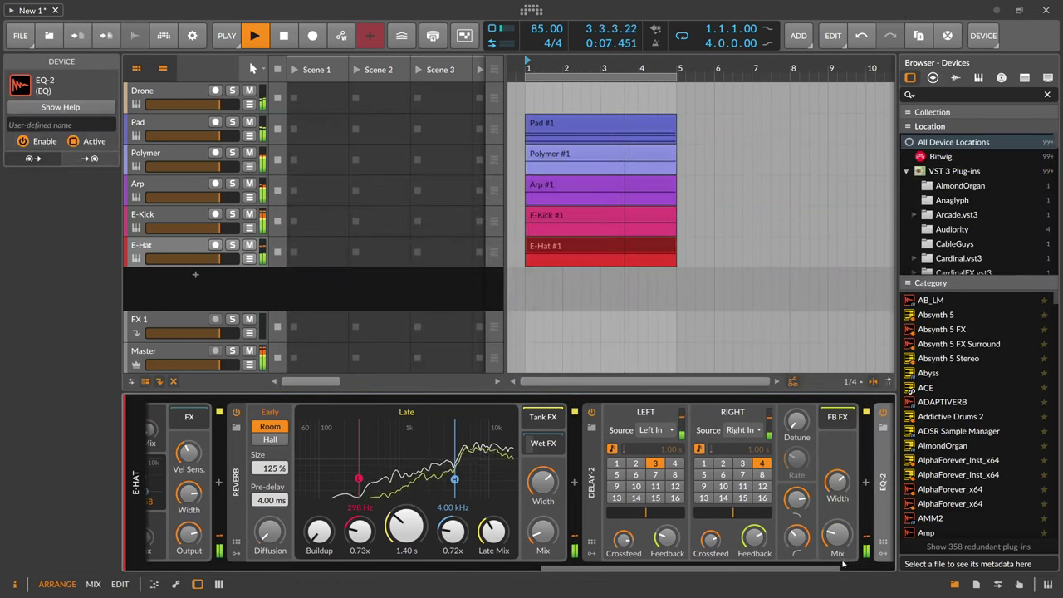
- Set the EQ-2's Lo band to a low-cut filter and its Hi band to a high-cut filter
{"action": "left_click", "coordinate": [789, 508]}
{"action": "left_click", "coordinate": [810, 536]}
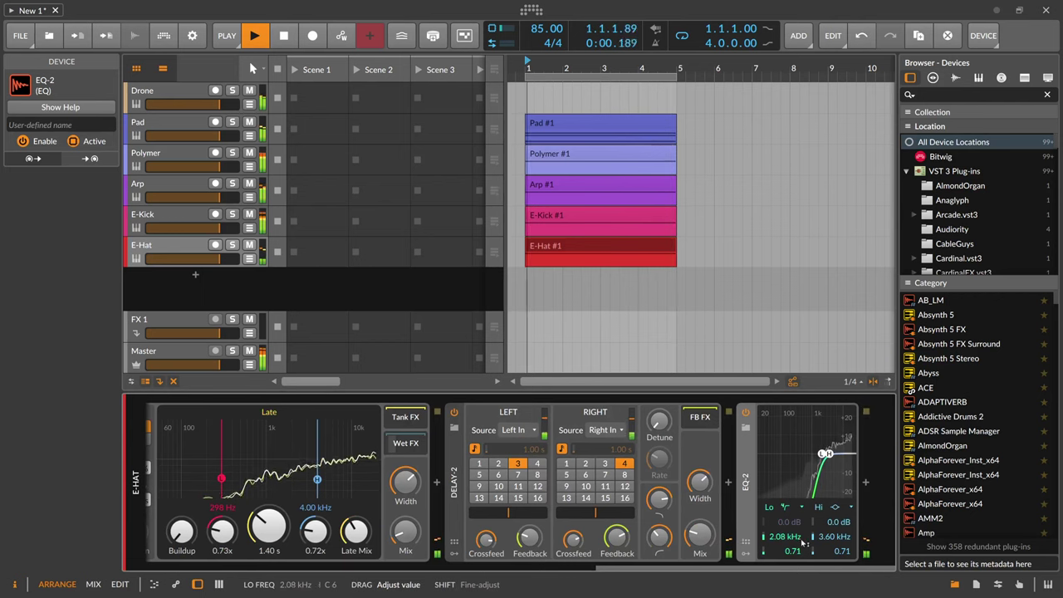
{"action": "left_click", "coordinate": [833, 506]}
{"action": "left_click", "coordinate": [893, 536]}
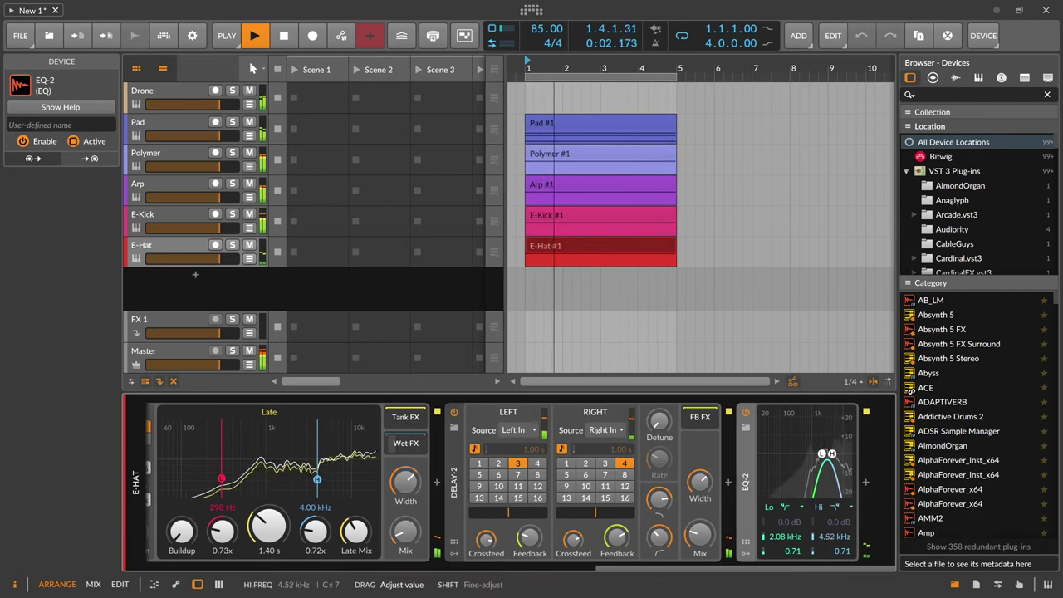
- Tune the EQ-2's low cut to 989 Hz with Q 1.72 and its high cut to 3.56 kHz with Q 0.71
{"action": "left_click_drag", "start_coordinate": [839, 536], "coordinate": [838, 538]}
{"action": "left_click_drag", "start_coordinate": [786, 537], "coordinate": [786, 558]}
{"action": "mouse_move", "coordinate": [839, 537]}
{"action": "left_mouse_down"}
{"action": "mouse_move", "coordinate": [839, 557]}
{"action": "mouse_move", "coordinate": [786, 544]}
{"action": "mouse_move", "coordinate": [835, 532]}
{"action": "left_mouse_up"}
{"action": "left_click_drag", "start_coordinate": [787, 538], "coordinate": [835, 533]}
{"action": "left_click", "coordinate": [839, 507]}
{"action": "left_click", "coordinate": [844, 526]}
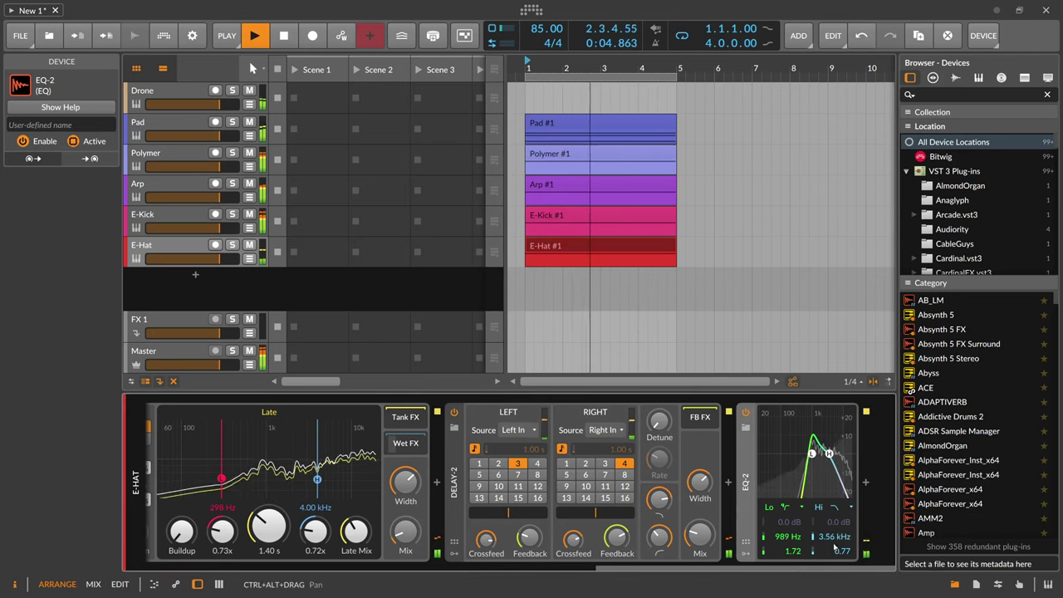
{"action": "double_click", "coordinate": [841, 552]}
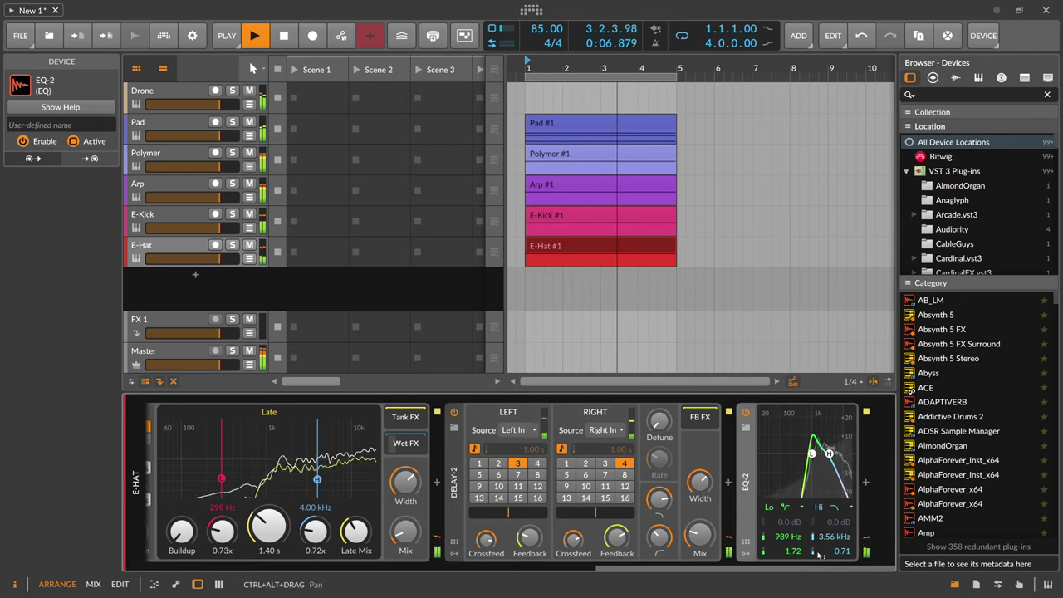
- Add a Peak Limiter after the EQ-2 at the end of the E-Hat chain
{"action": "left_click", "coordinate": [866, 481]}
{"action": "type", "text": "pe"}
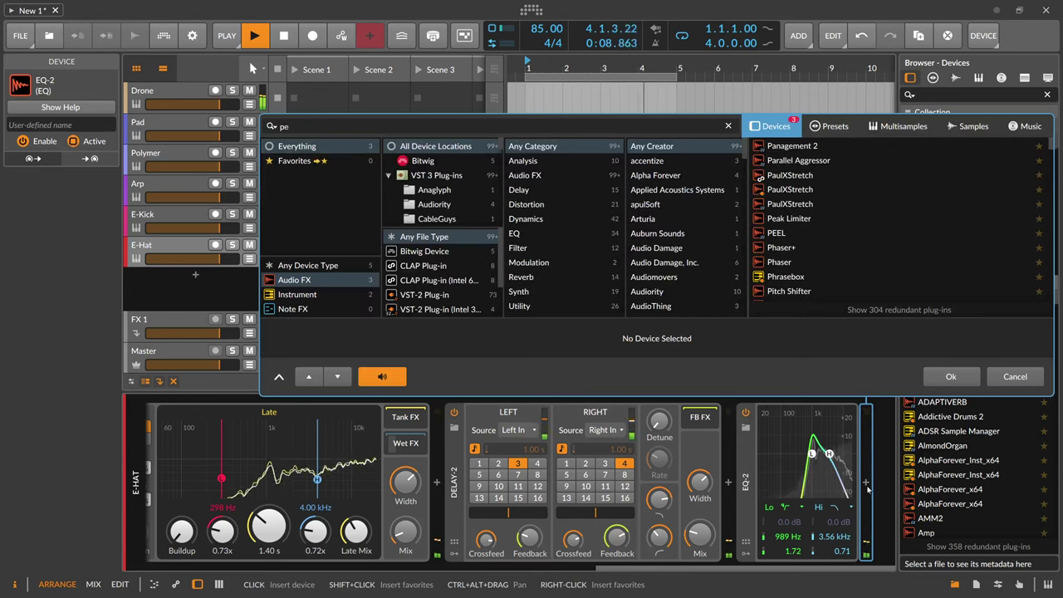
{"action": "type", "text": "ak"}
{"action": "key", "text": "Return"}
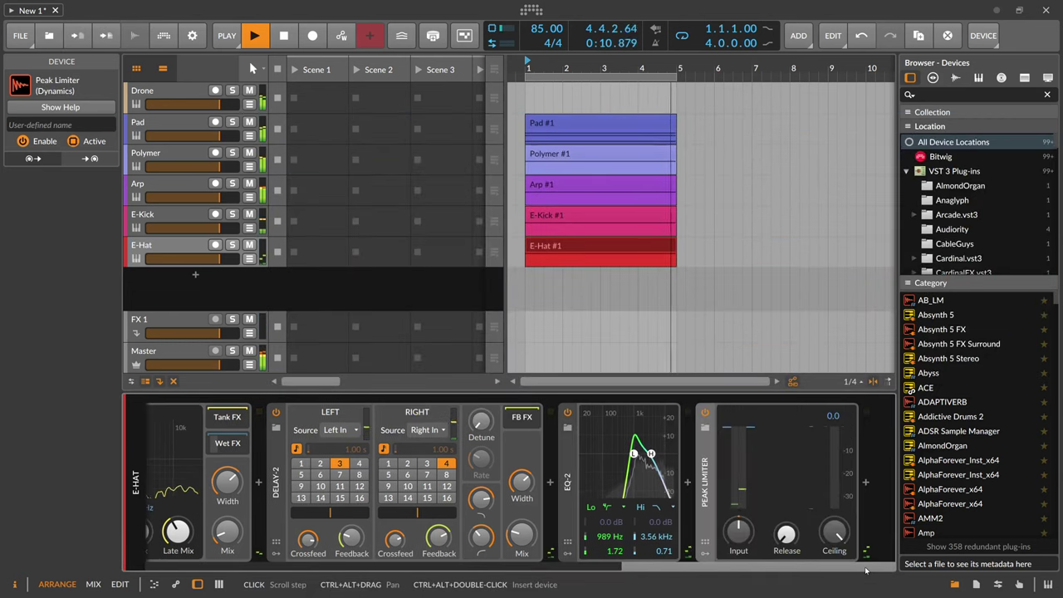
- Create a new instrument track below E-Hat with the XO plug-in loaded on it
{"action": "left_click", "coordinate": [240, 282]}
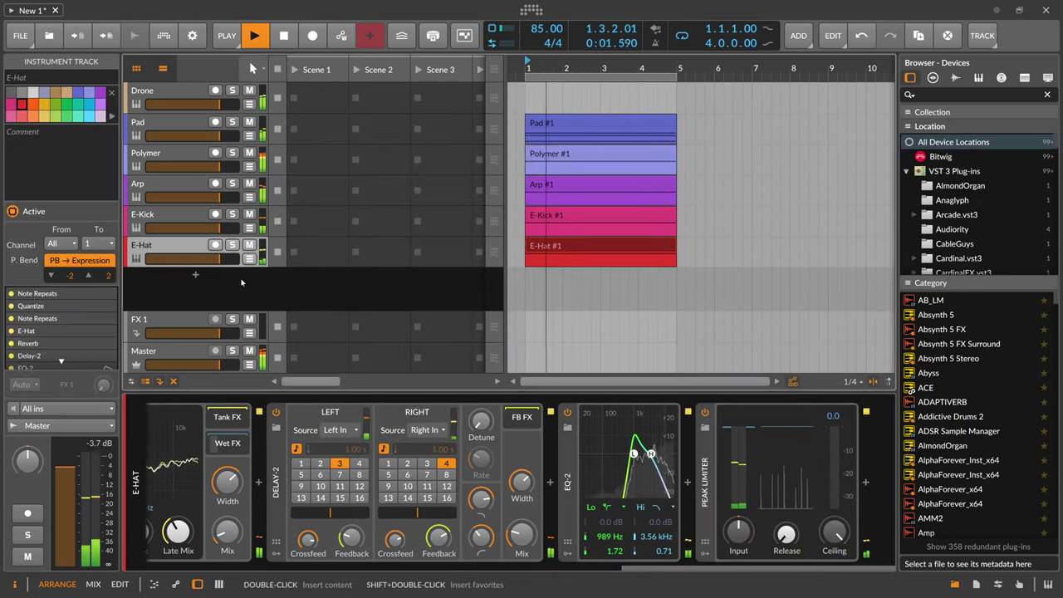
{"action": "double_click", "coordinate": [240, 282]}
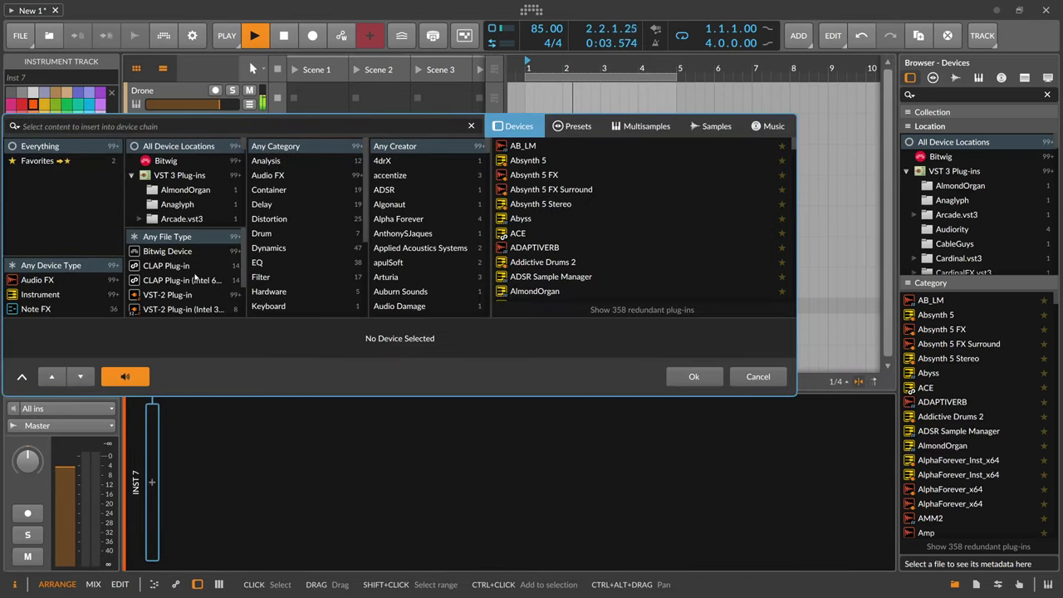
{"action": "type", "text": "xo"}
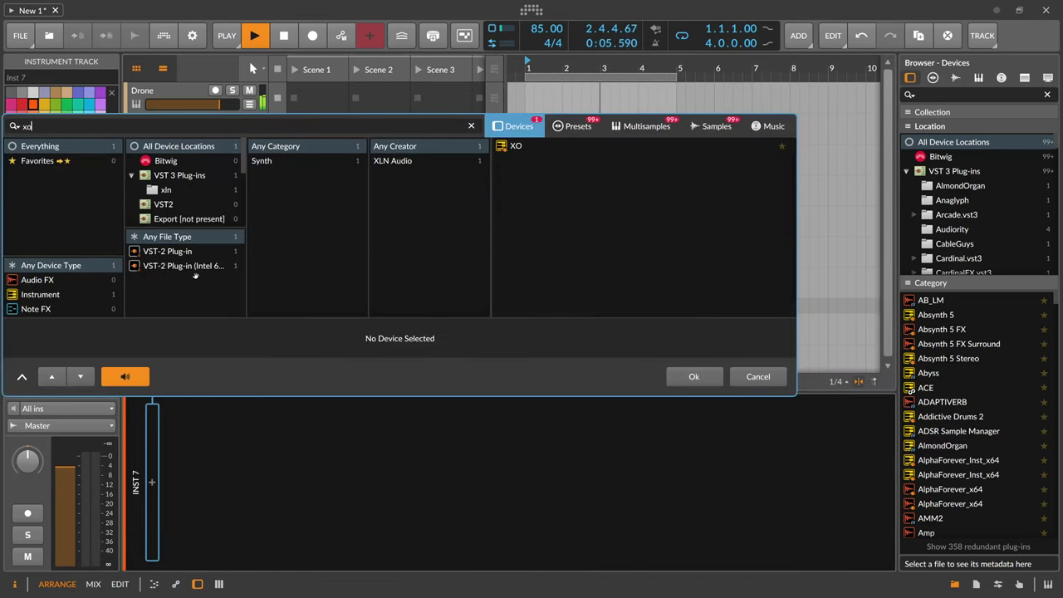
{"action": "key", "text": "Return"}
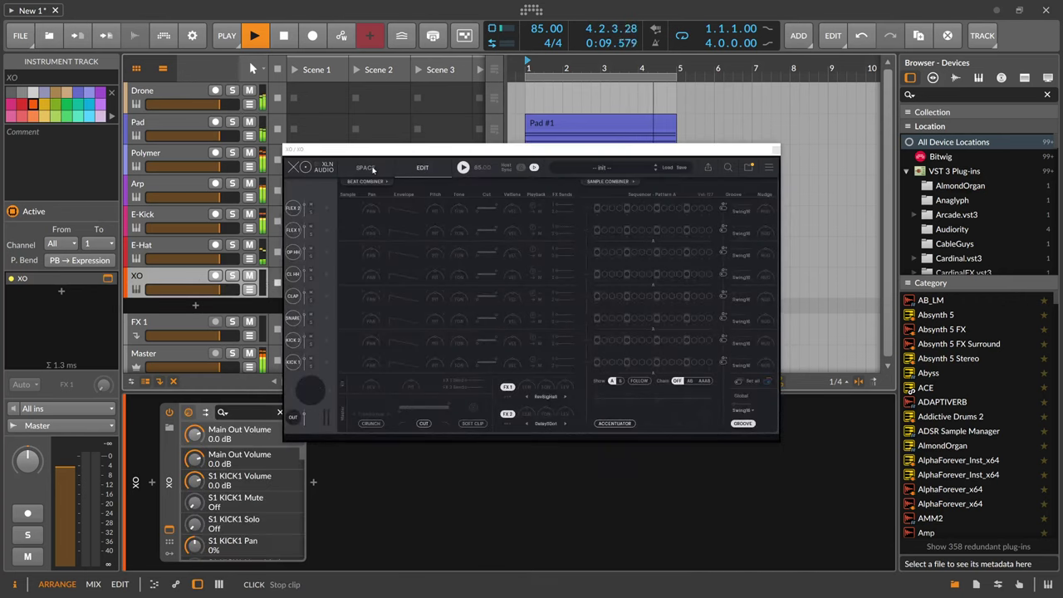
- Pick hi-hat samples from XO's Space map and assign them to the CL HH and OP HH slots
{"action": "left_click", "coordinate": [365, 169]}
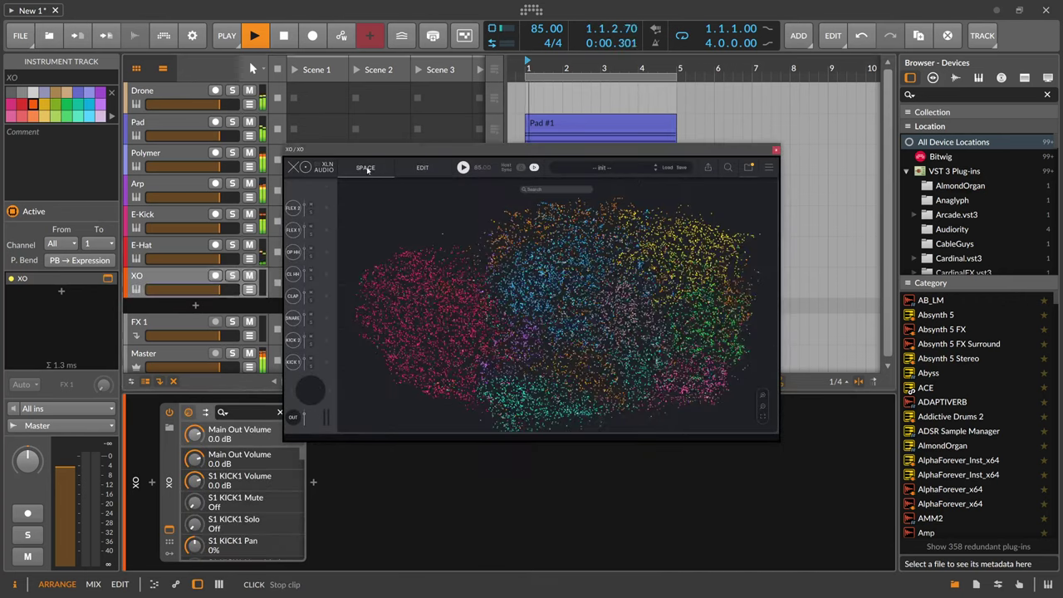
{"action": "left_click", "coordinate": [673, 237]}
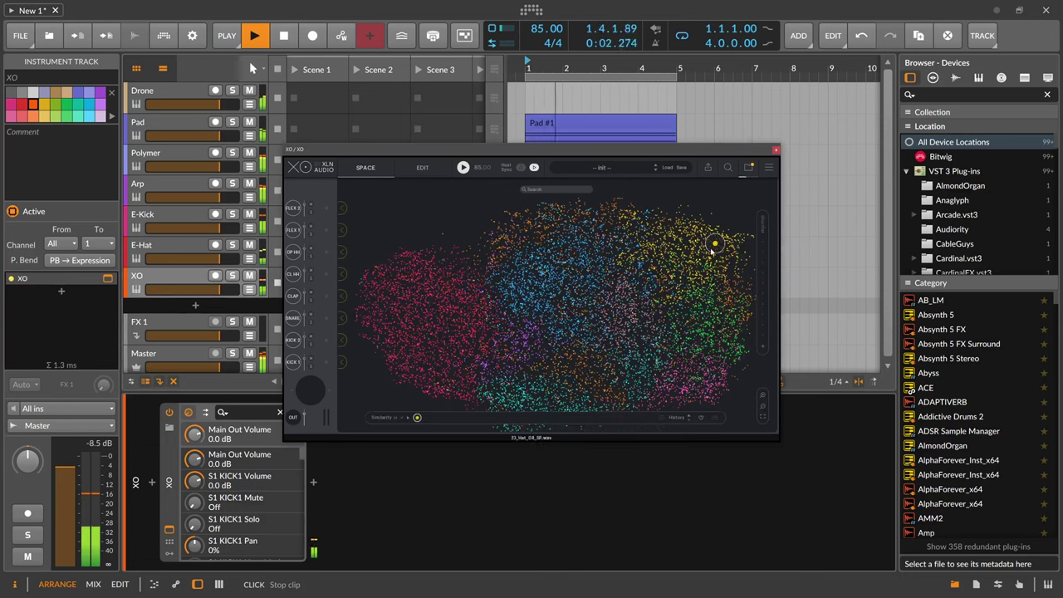
{"action": "left_click", "coordinate": [348, 276]}
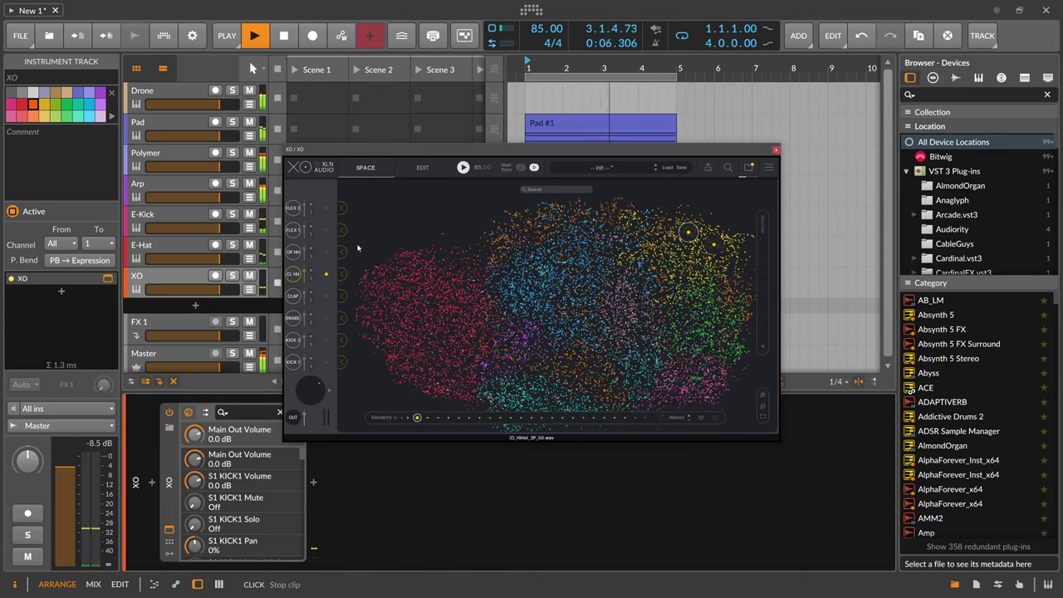
{"action": "left_click", "coordinate": [342, 252]}
- Audition more samples in the hi-hat area of the Space map and assign them to XO's FLEX 1 and FLEX 2 slots
{"action": "left_click", "coordinate": [705, 231]}
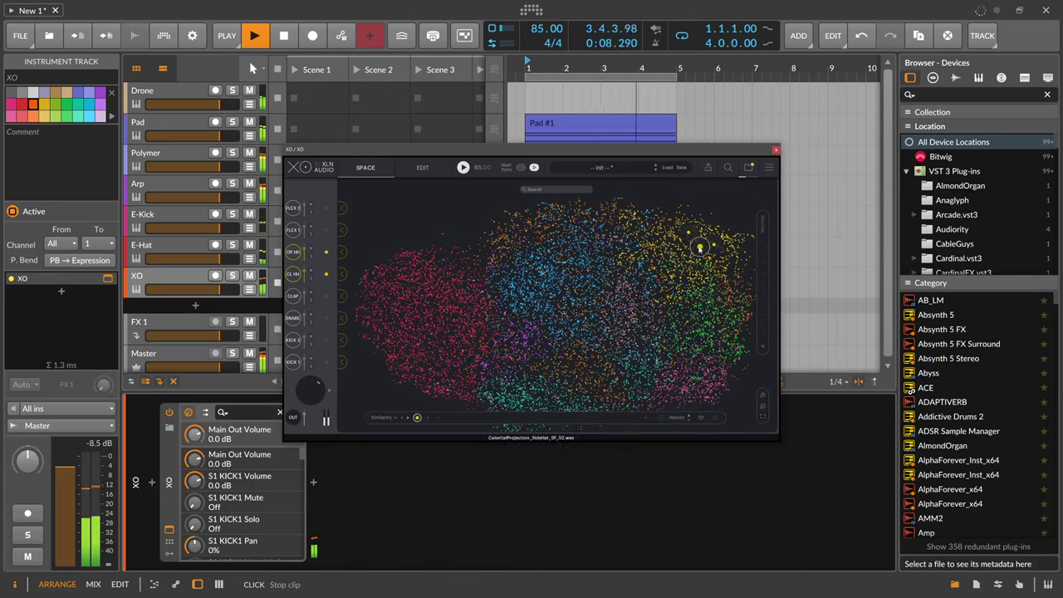
{"action": "left_click", "coordinate": [731, 241]}
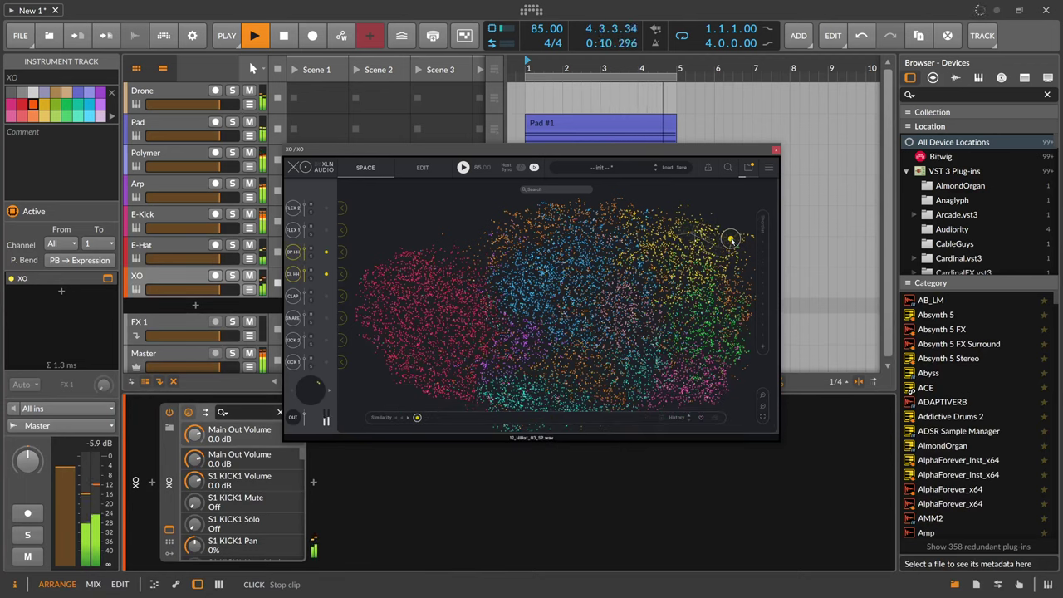
{"action": "left_click", "coordinate": [342, 230]}
{"action": "left_click", "coordinate": [696, 220]}
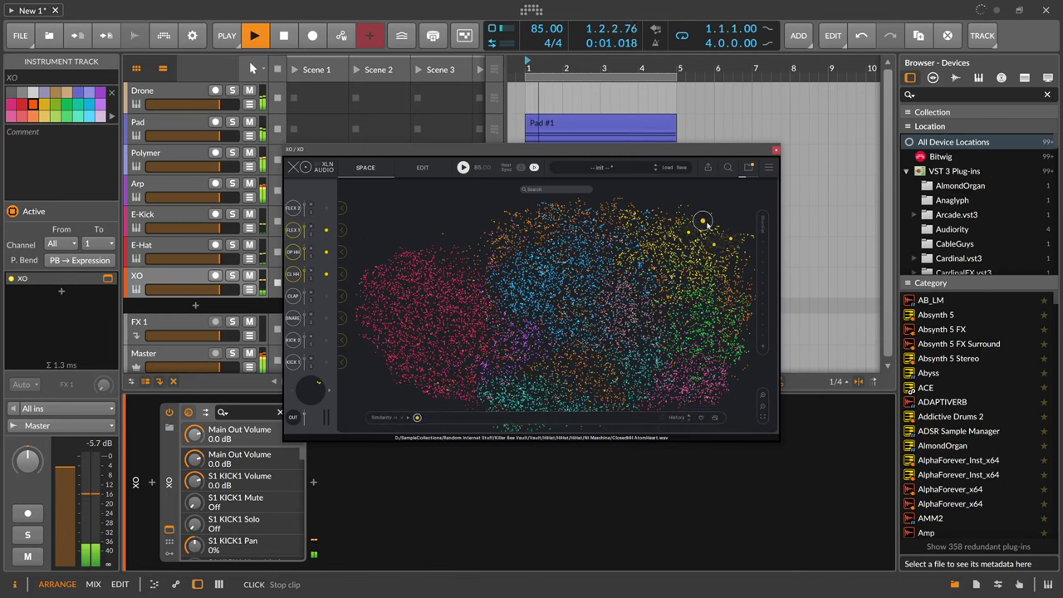
{"action": "left_click", "coordinate": [342, 208]}
- Load a hat sample into XO's CLAP slot with the hot swap sample browser and close the plug-in window
{"action": "left_click", "coordinate": [423, 168]}
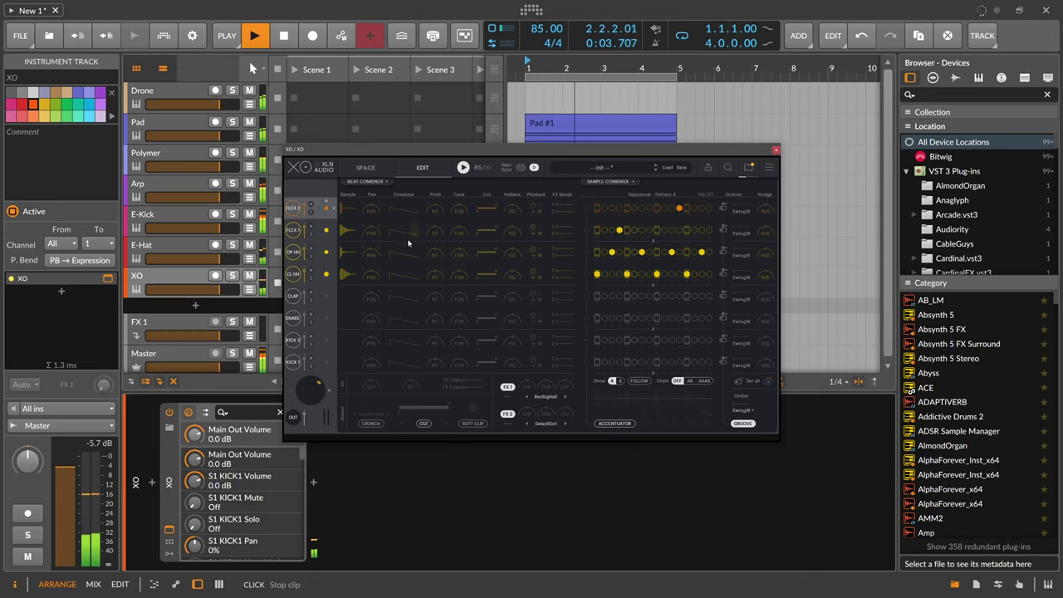
{"action": "left_click", "coordinate": [327, 298]}
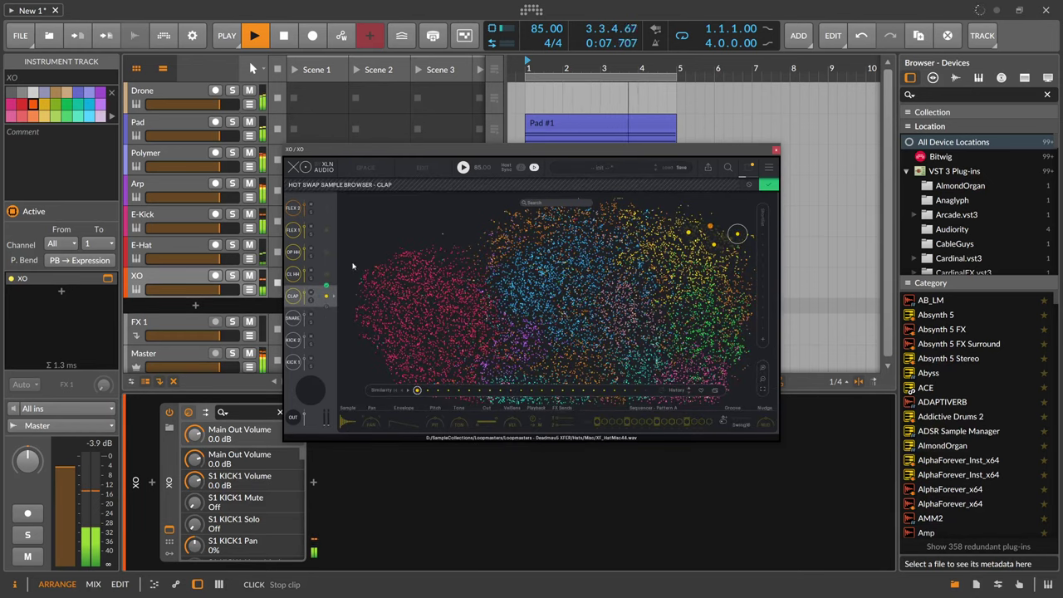
{"action": "left_click", "coordinate": [327, 286]}
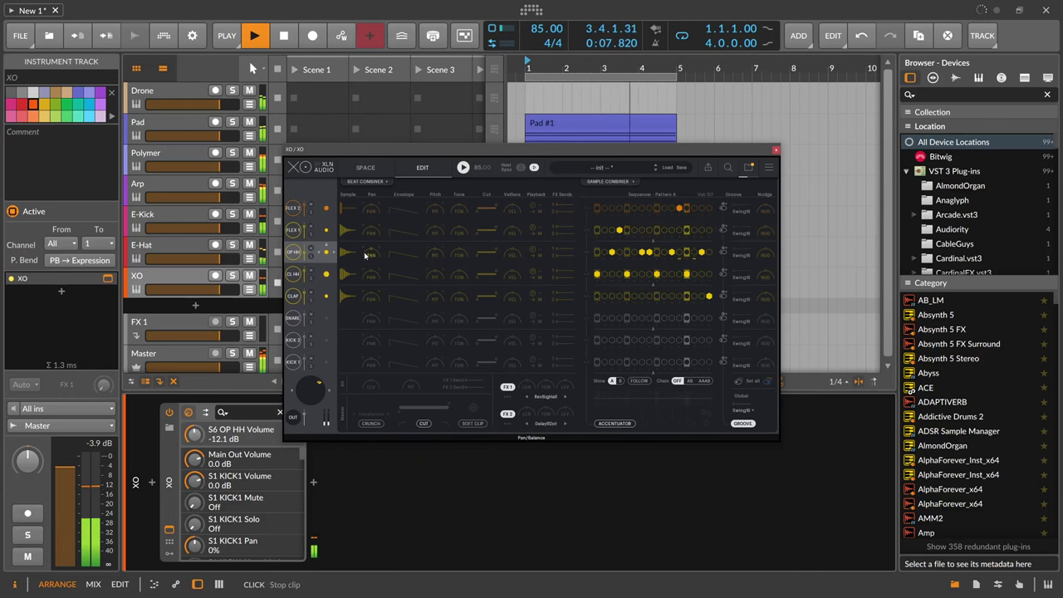
{"action": "left_click", "coordinate": [776, 151]}
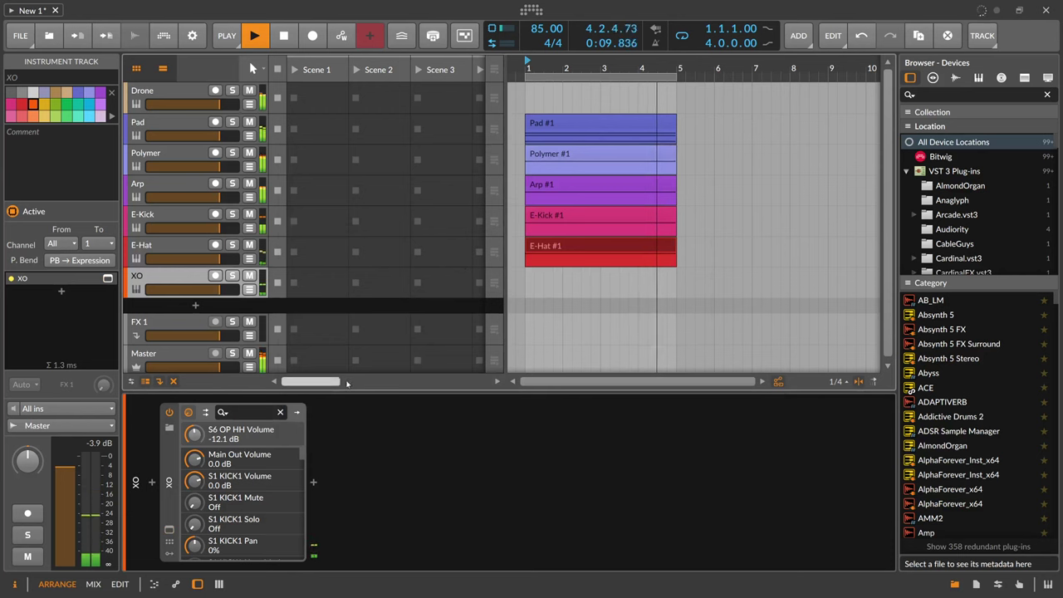
- Add a Peak Limiter after XO and set its input gain to -8 dB
{"action": "left_click", "coordinate": [313, 482]}
{"action": "type", "text": "peak"}
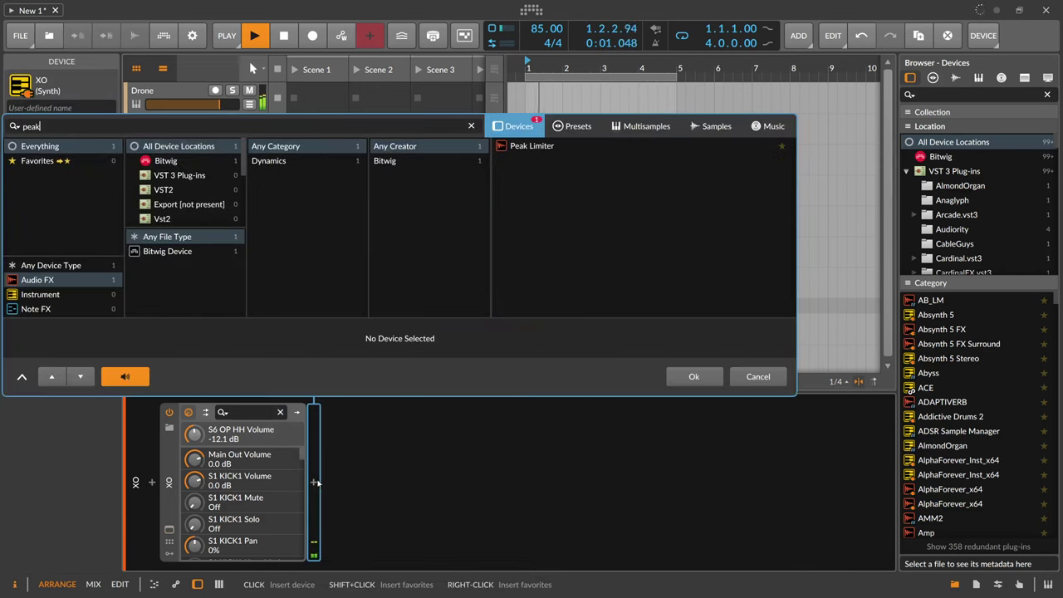
{"action": "key", "text": "Return"}
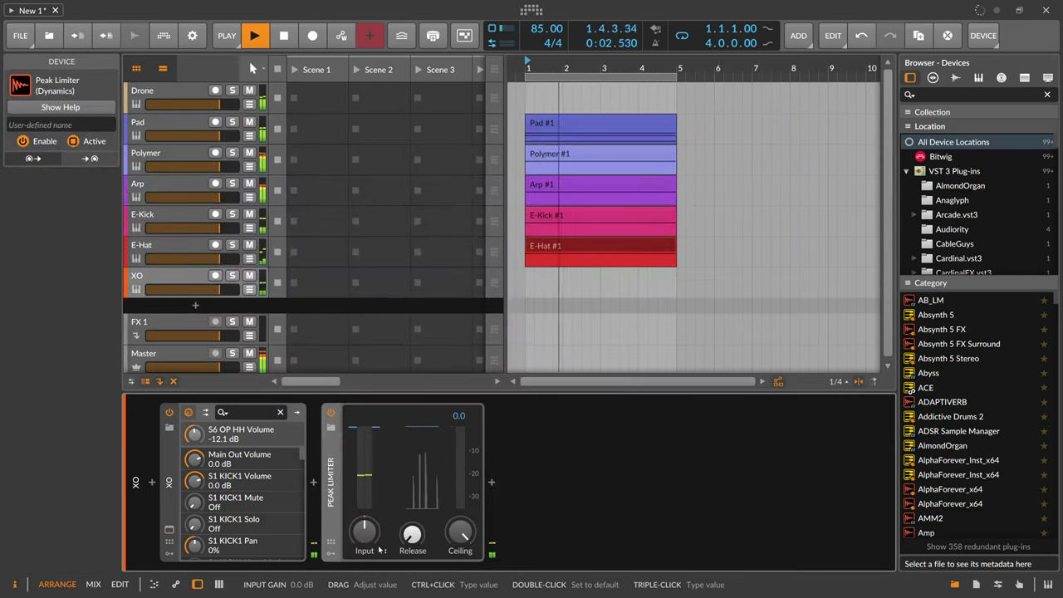
{"action": "type", "text": "-8"}
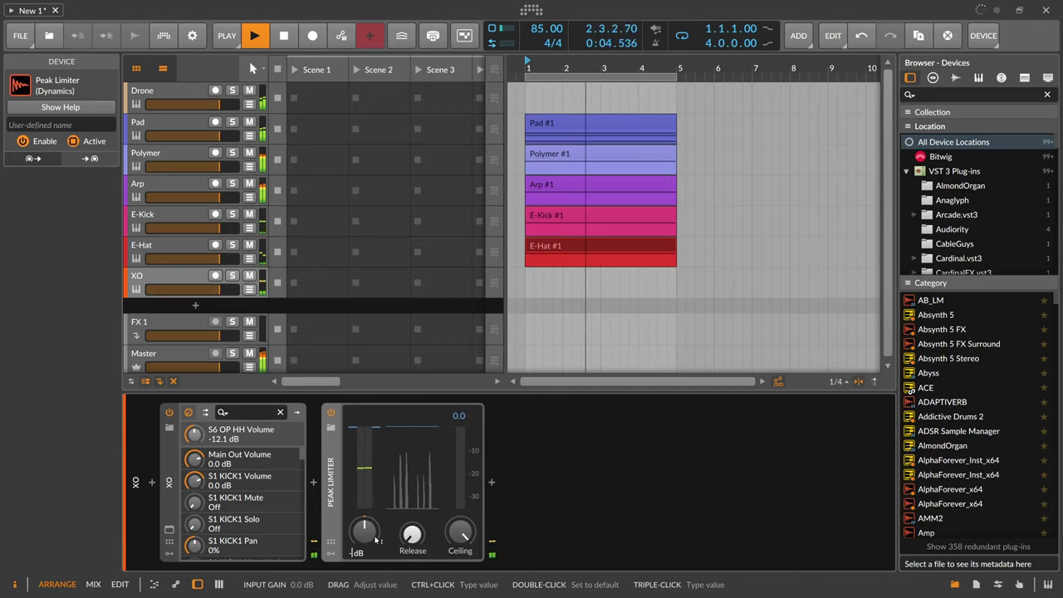
{"action": "key", "text": "Return"}
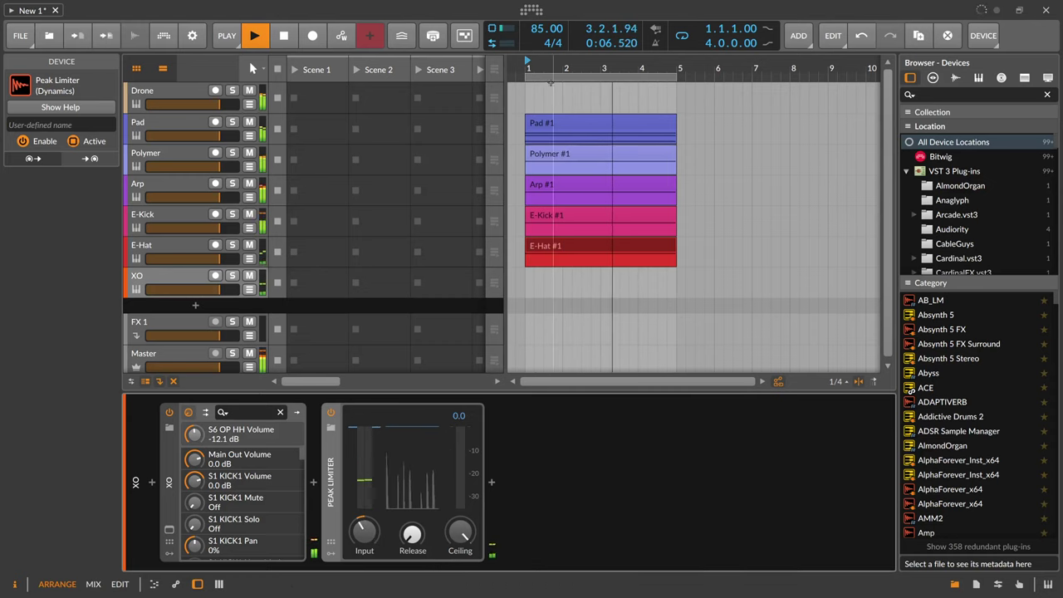
- Review the Drone, Pad and XO tracks' device chains and levels while the four-bar loop plays
{"action": "left_click_drag", "start_coordinate": [567, 67], "coordinate": [577, 68]}
{"action": "left_click", "coordinate": [207, 89]}
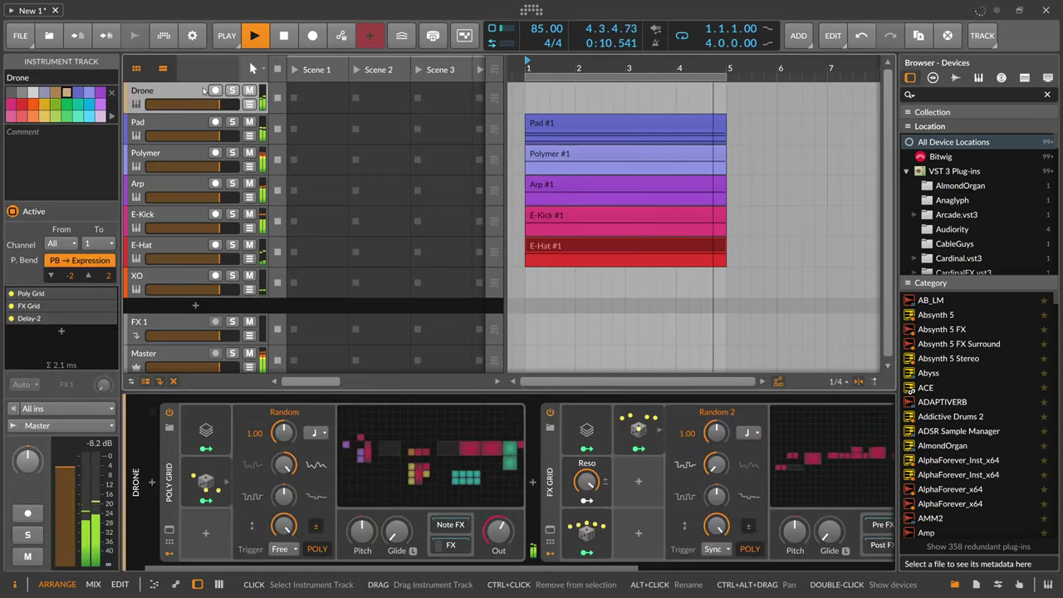
{"action": "left_click", "coordinate": [188, 122]}
{"action": "left_click", "coordinate": [191, 93]}
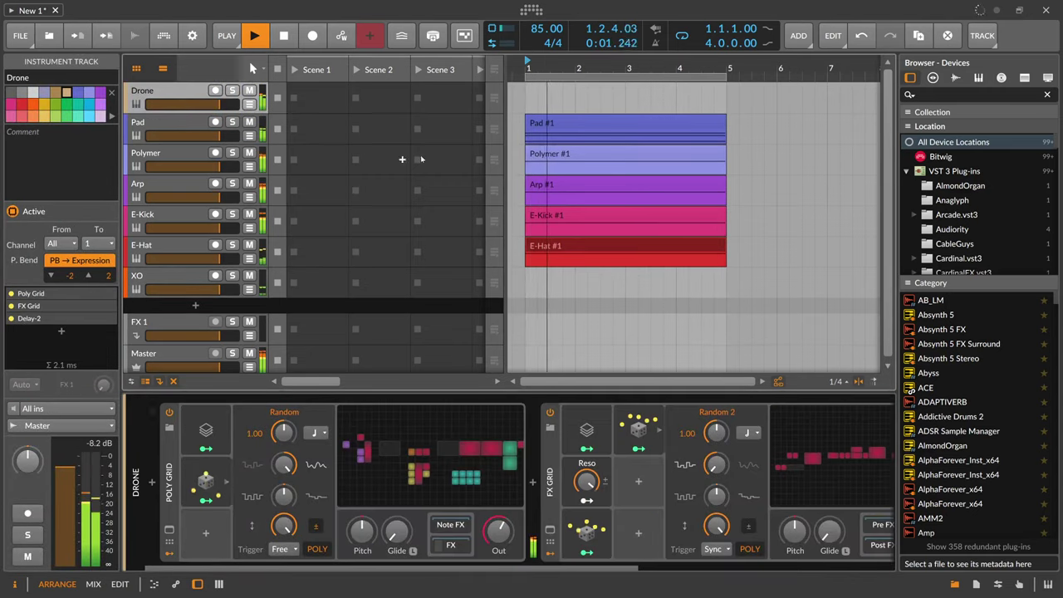
{"action": "left_click", "coordinate": [550, 77]}
{"action": "left_click_drag", "start_coordinate": [550, 70], "coordinate": [550, 97]}
{"action": "left_click", "coordinate": [201, 124]}
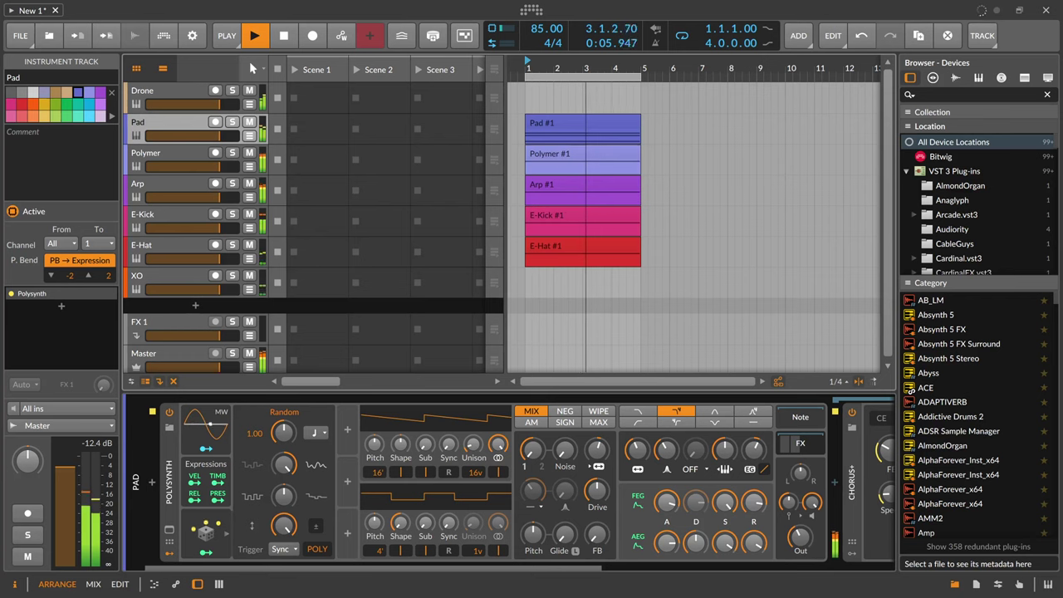
{"action": "left_click", "coordinate": [183, 281]}
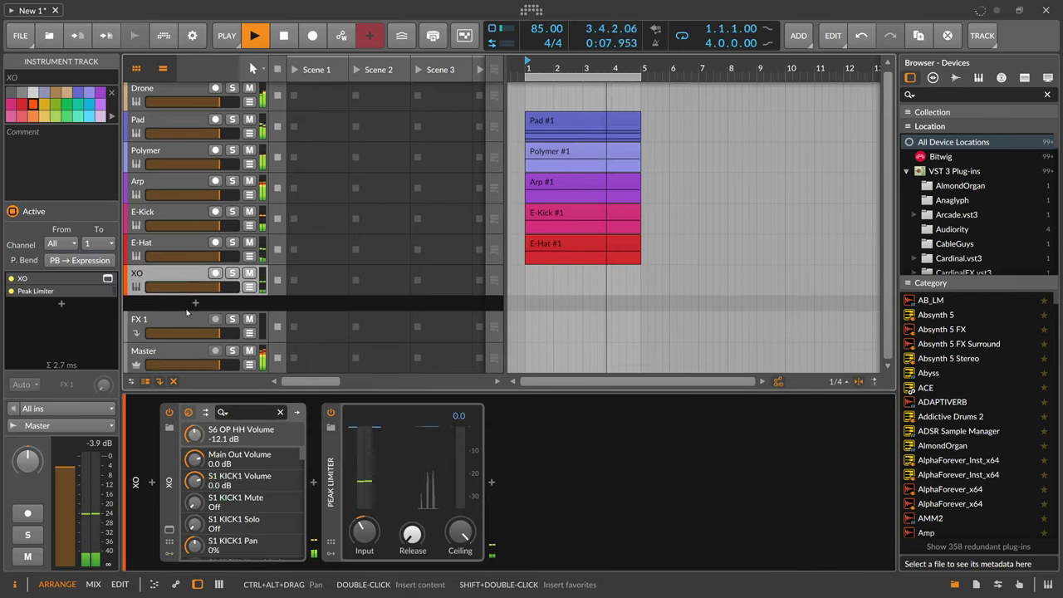
- Lower the input gain of the Master track's Peak Limiter to -0.5 dB
{"action": "left_click", "coordinate": [178, 357]}
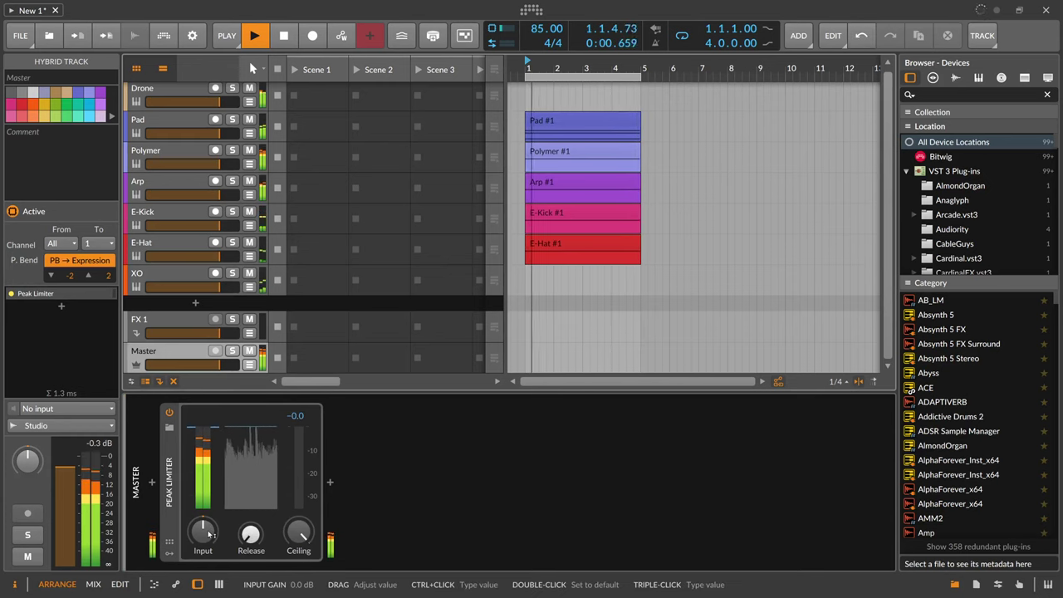
{"action": "mouse_move", "coordinate": [202, 528]}
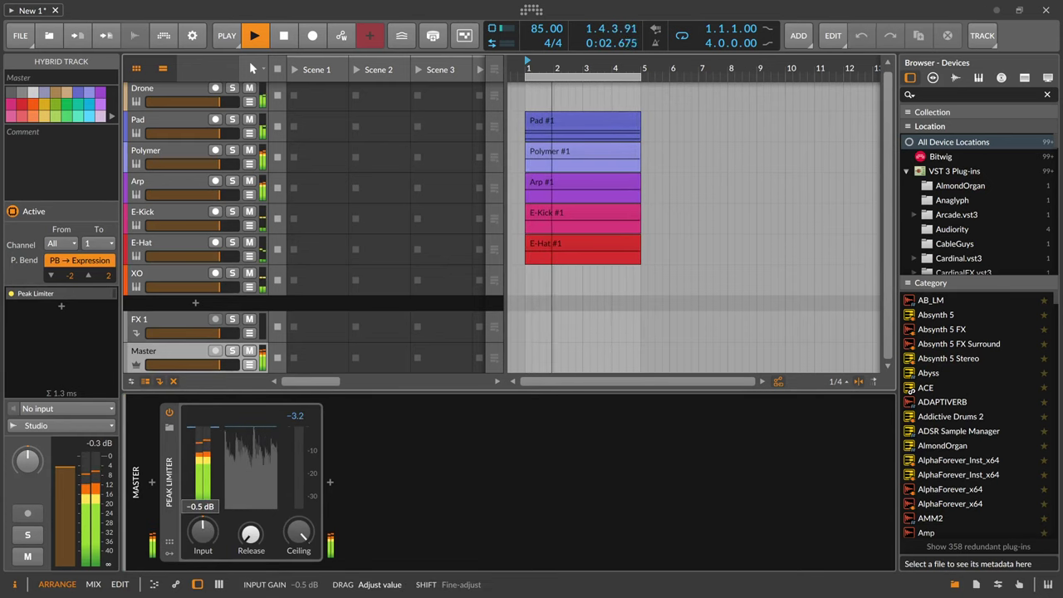
- Add a new instrument track below XO and load the Arcade plug-in on it
{"action": "left_click", "coordinate": [195, 302]}
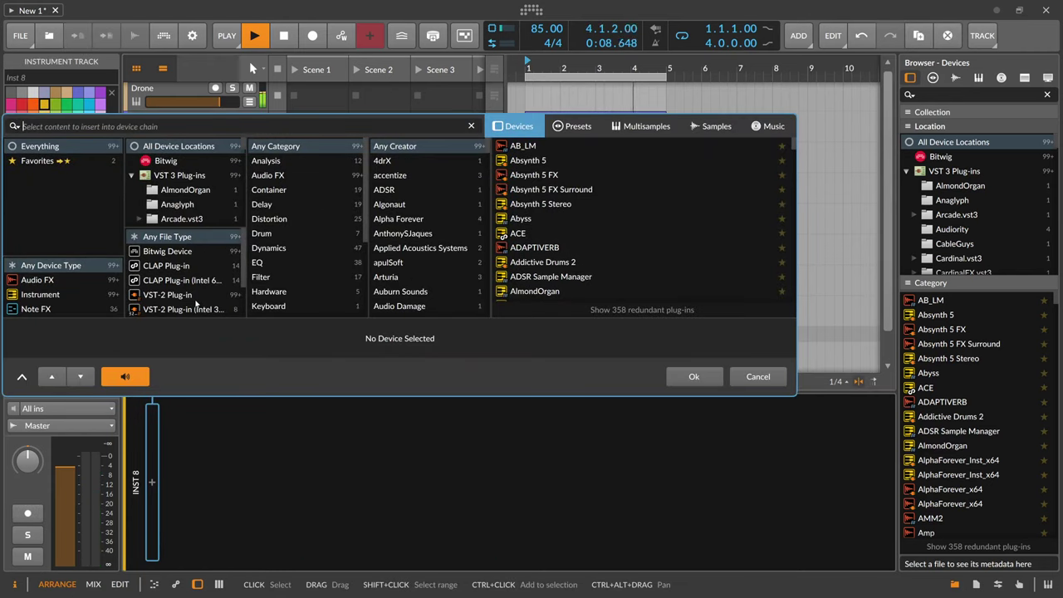
{"action": "type", "text": "arcade"}
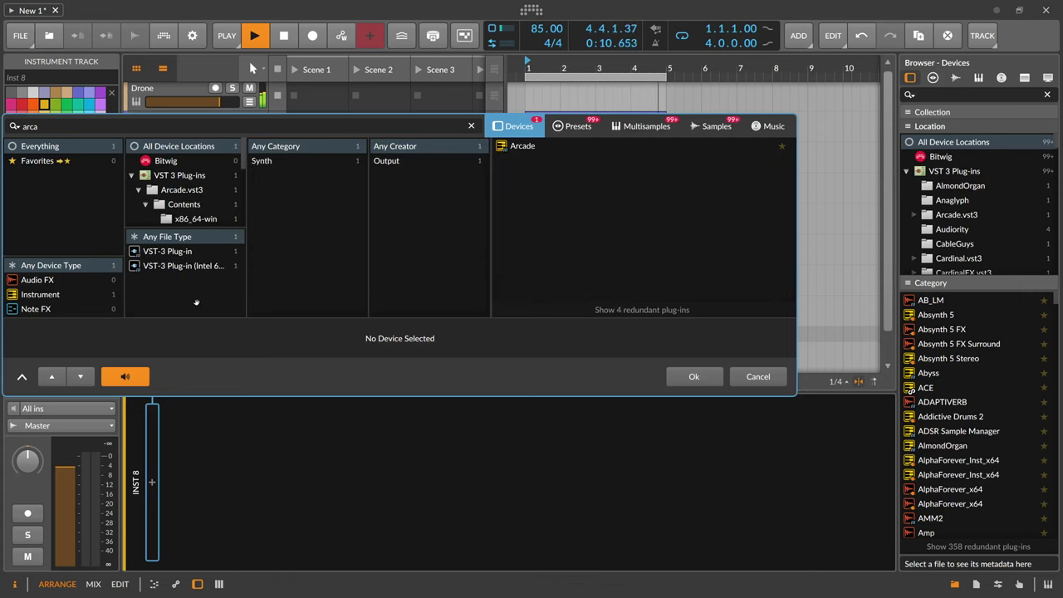
{"action": "key", "text": "Return"}
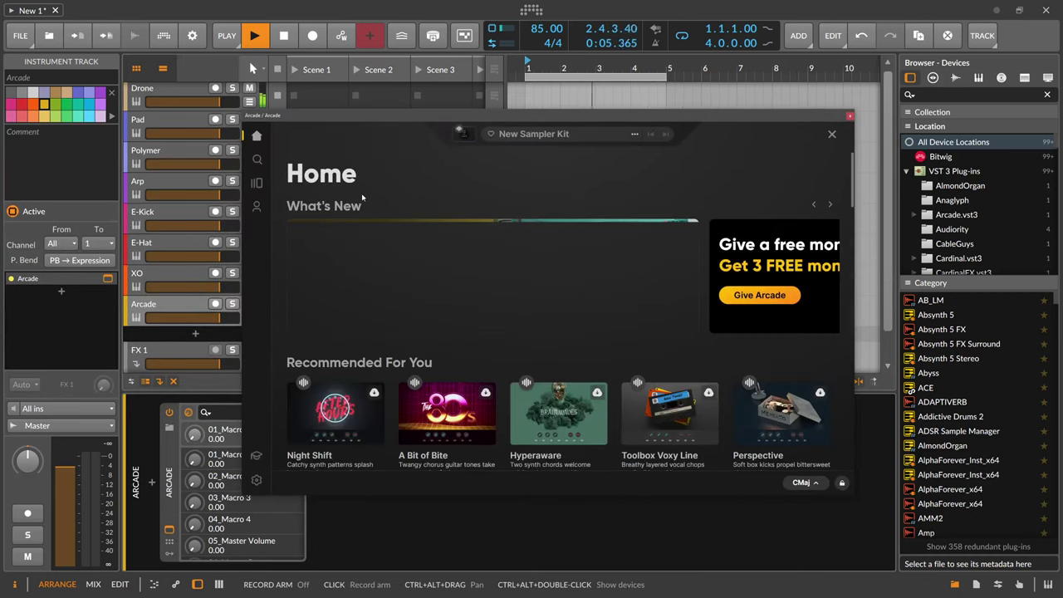
- Preview vocal kits in Arcade's Hooked line, and download and load the Not Ready Yet kit
{"action": "left_click", "coordinate": [256, 182]}
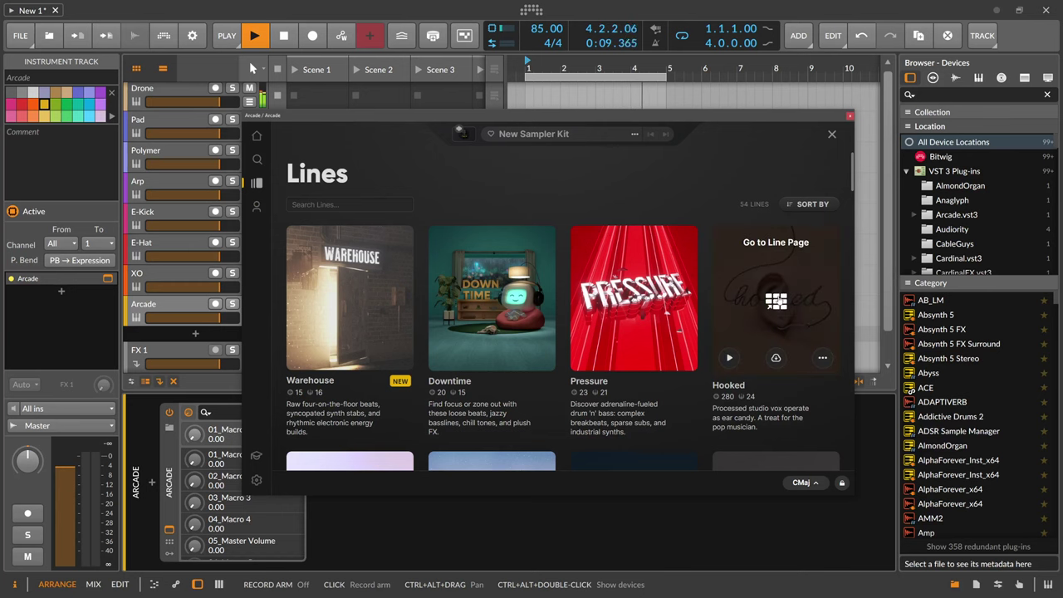
{"action": "left_click", "coordinate": [776, 300]}
{"action": "scroll", "coordinate": [549, 283], "scroll_direction": "down", "scroll_amount": 5}
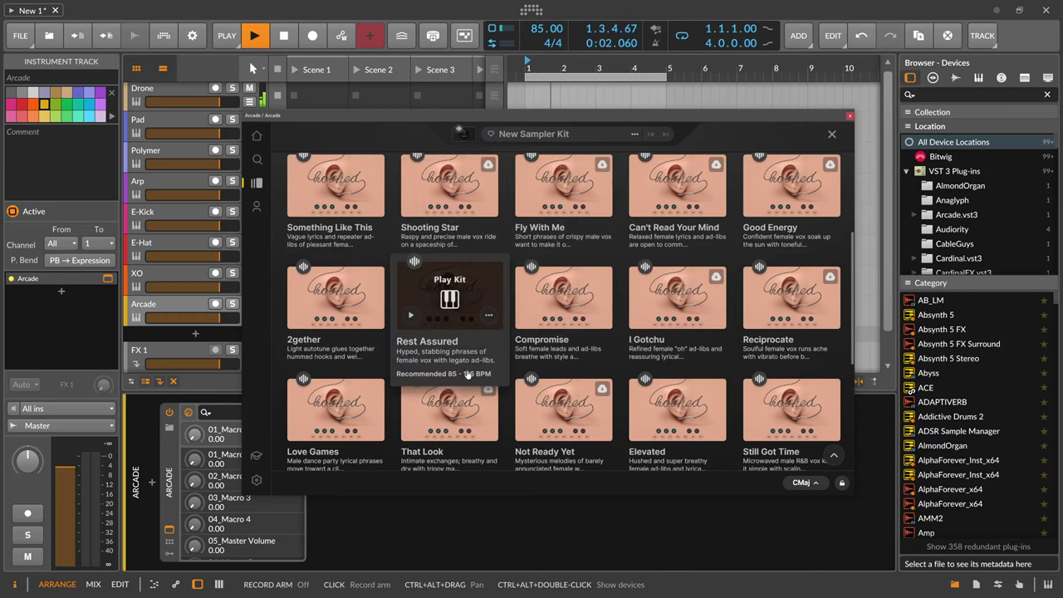
{"action": "scroll", "coordinate": [497, 414], "scroll_direction": "down", "scroll_amount": 3}
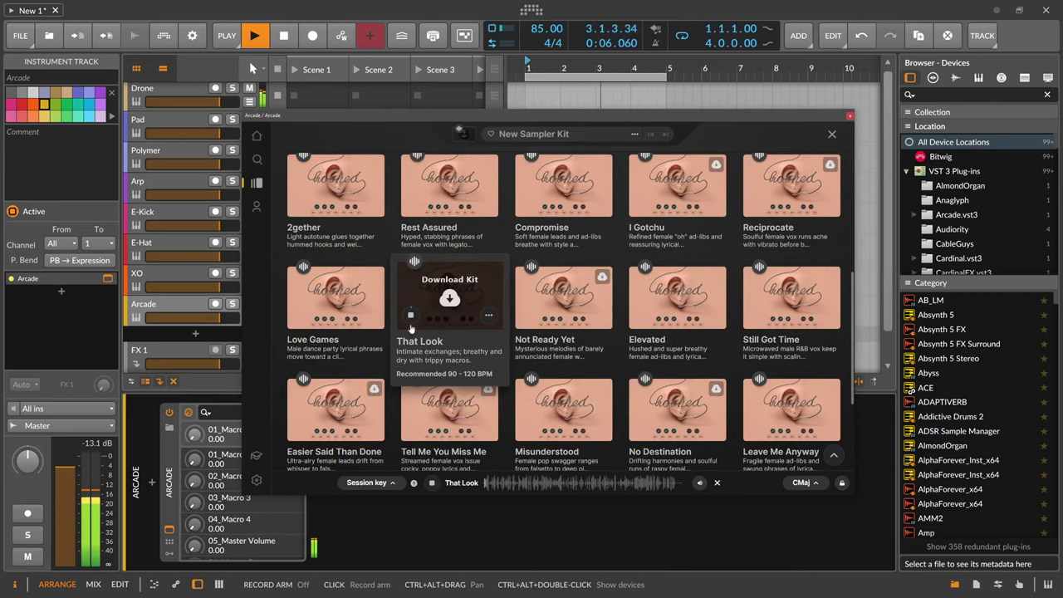
{"action": "left_click", "coordinate": [298, 317]}
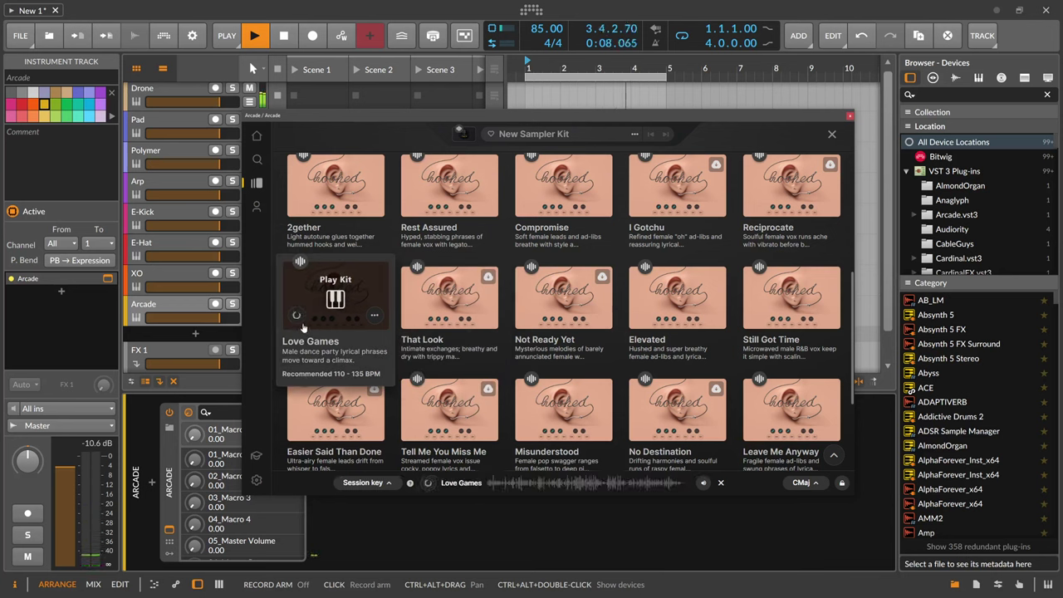
{"action": "left_click", "coordinate": [523, 319]}
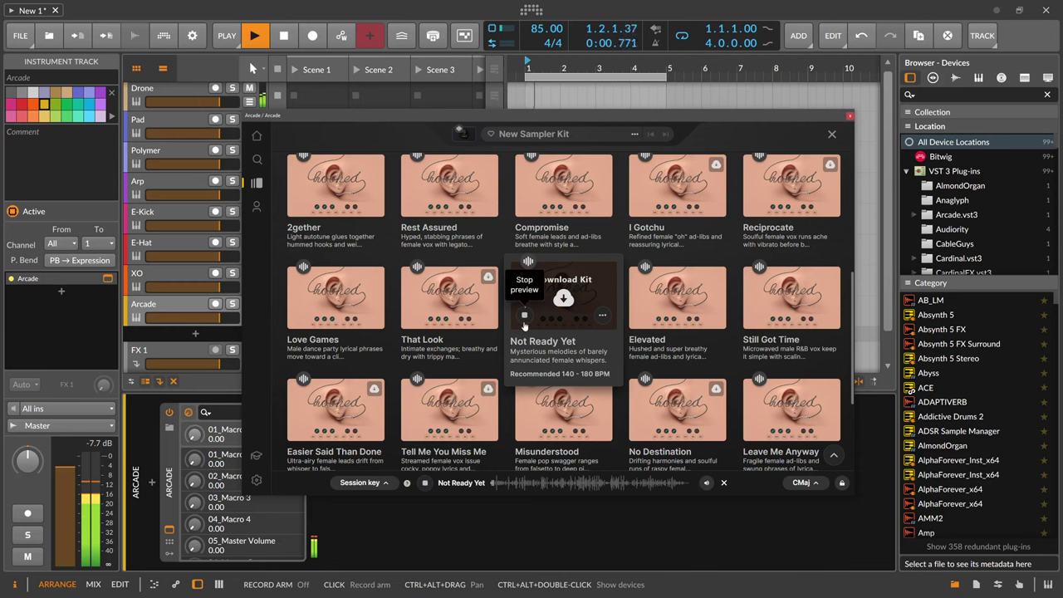
{"action": "left_click", "coordinate": [586, 284]}
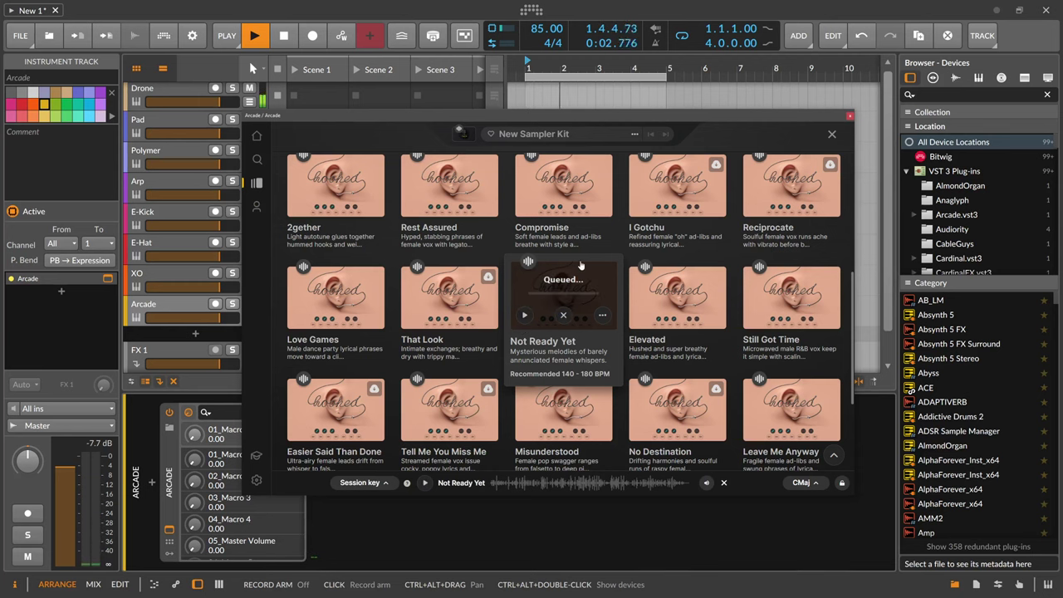
{"action": "left_click", "coordinate": [573, 286]}
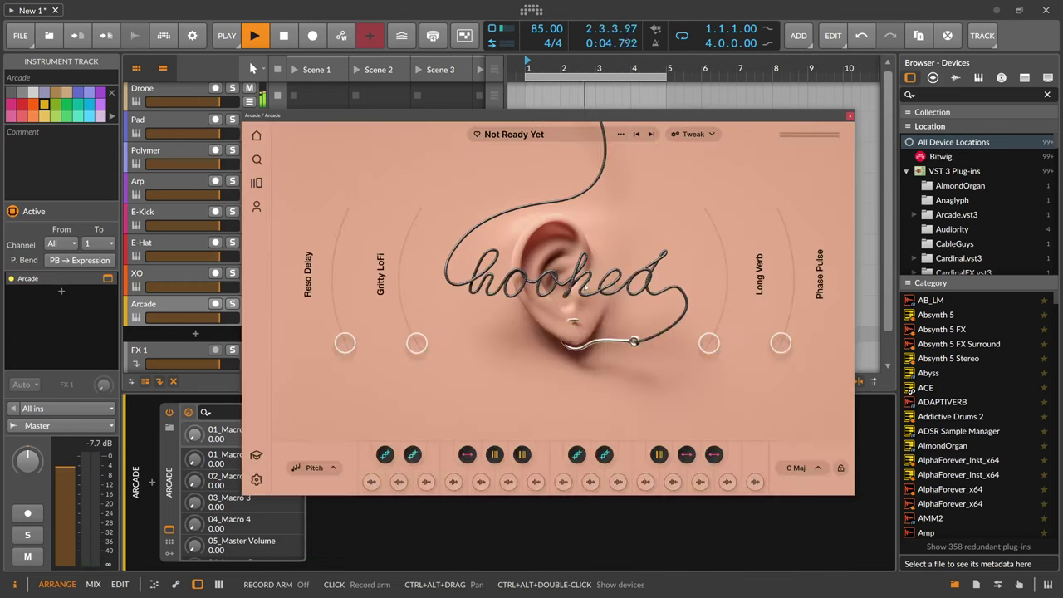
- Set Arcade's session key to D# min, arm the Arcade track for recording and close the plug-in window
{"action": "left_click", "coordinate": [802, 467]}
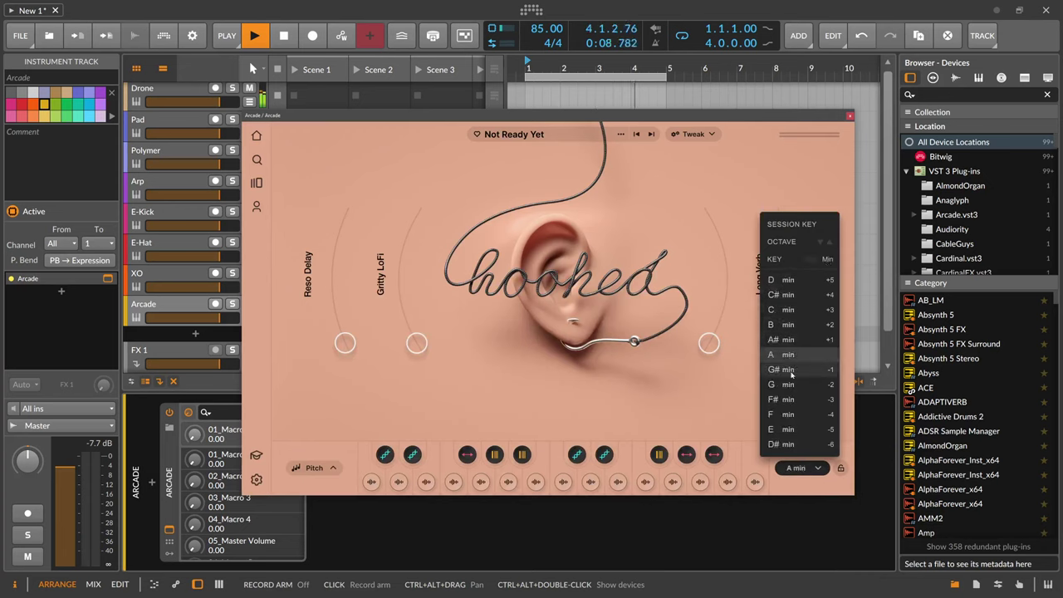
{"action": "left_click", "coordinate": [785, 444]}
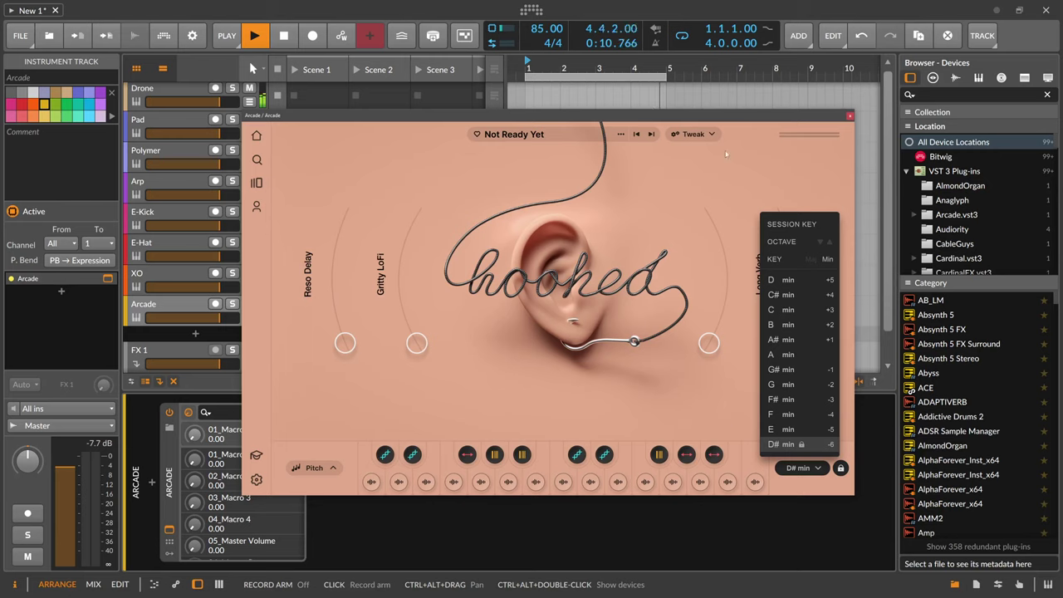
{"action": "left_click", "coordinate": [816, 468]}
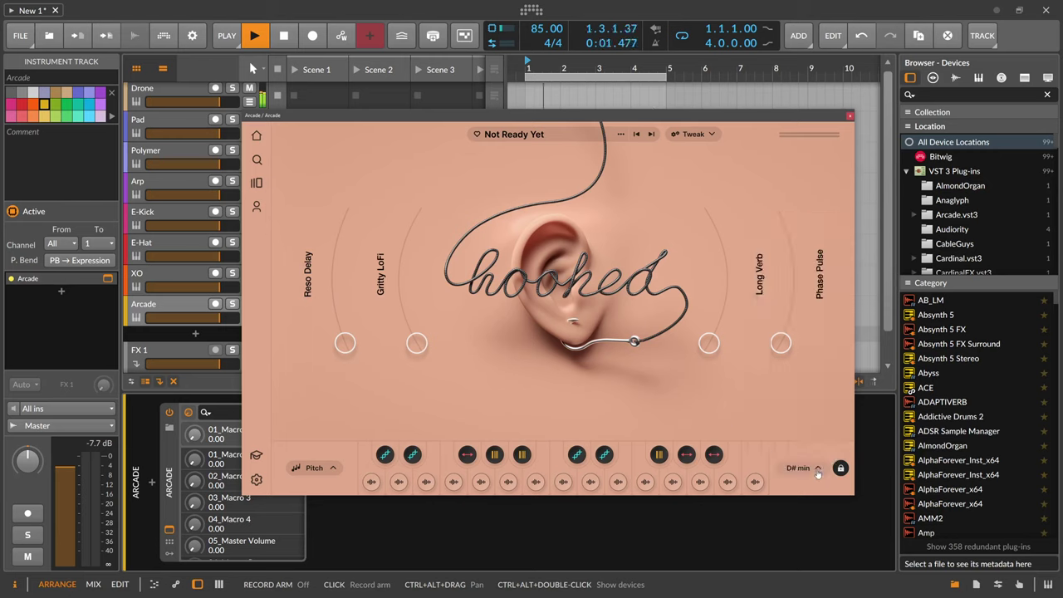
{"action": "left_click", "coordinate": [215, 304]}
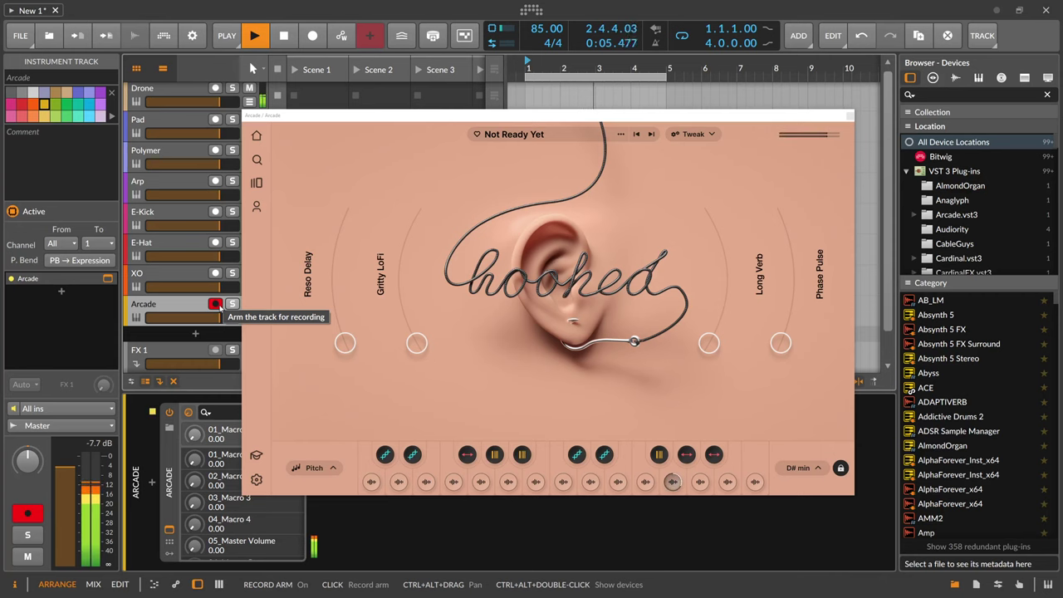
{"action": "left_click", "coordinate": [850, 116]}
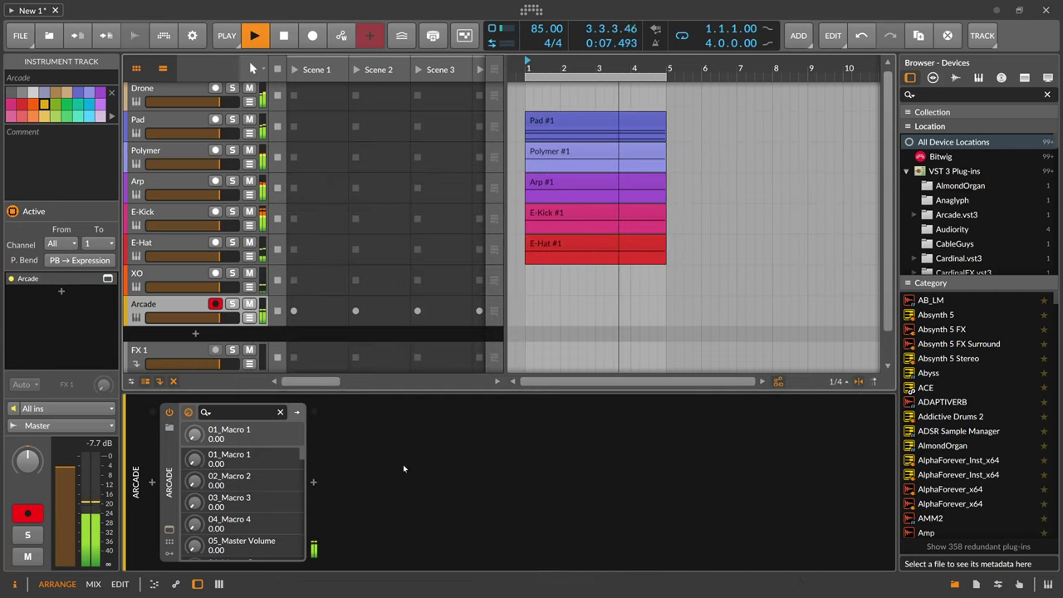
- Add ValhallaSupermassive after Arcade and set its feedback to 75.6 % and its mix to 50.4 %
{"action": "left_click", "coordinate": [313, 483]}
{"action": "type", "text": "super"}
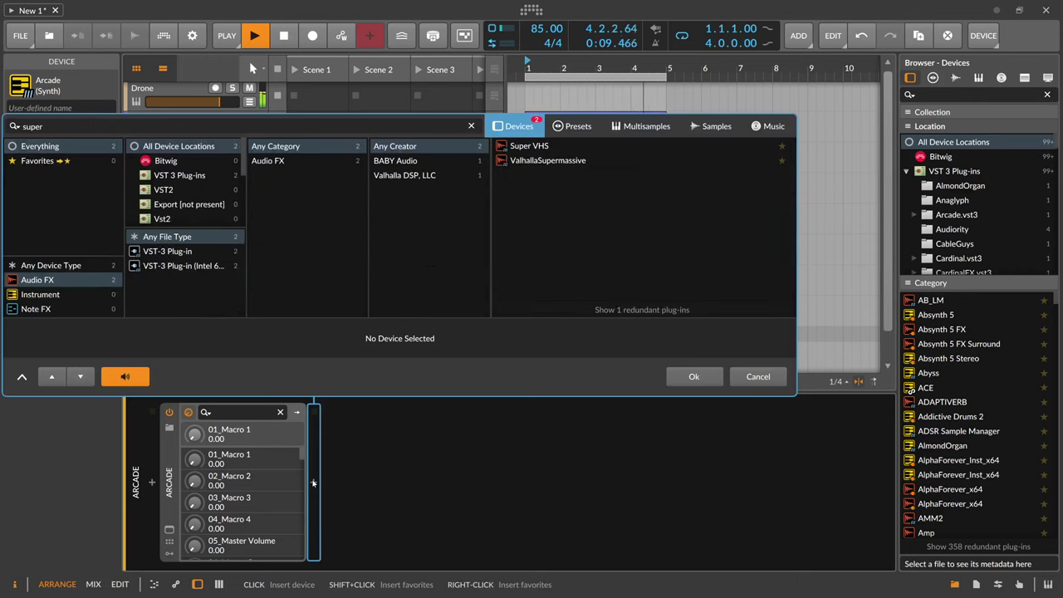
{"action": "key", "text": "Down"}
{"action": "key", "text": "Down"}
{"action": "key", "text": "Return"}
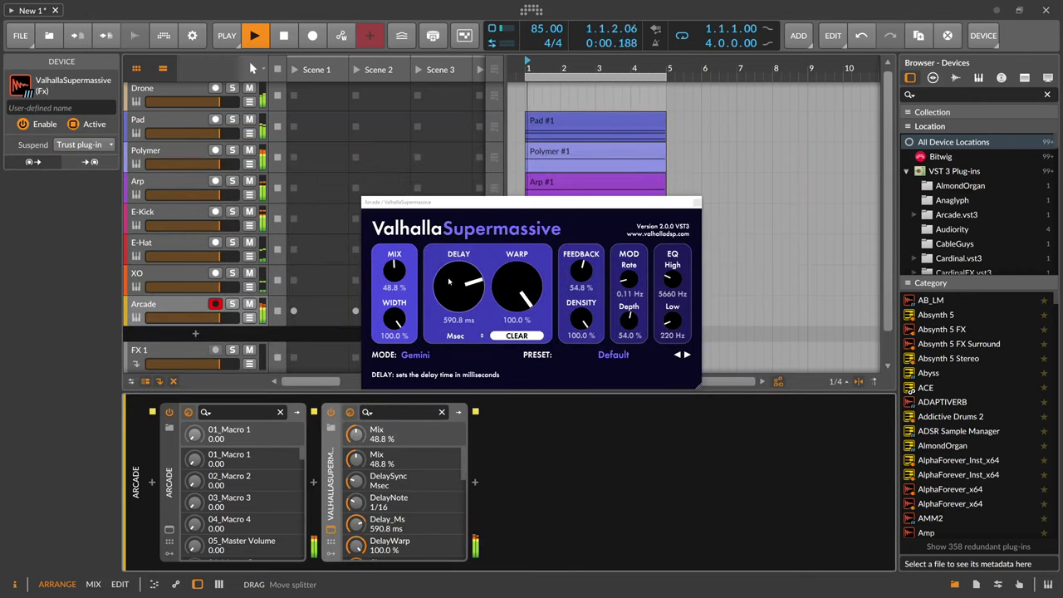
{"action": "left_click_drag", "start_coordinate": [581, 272], "coordinate": [581, 256]}
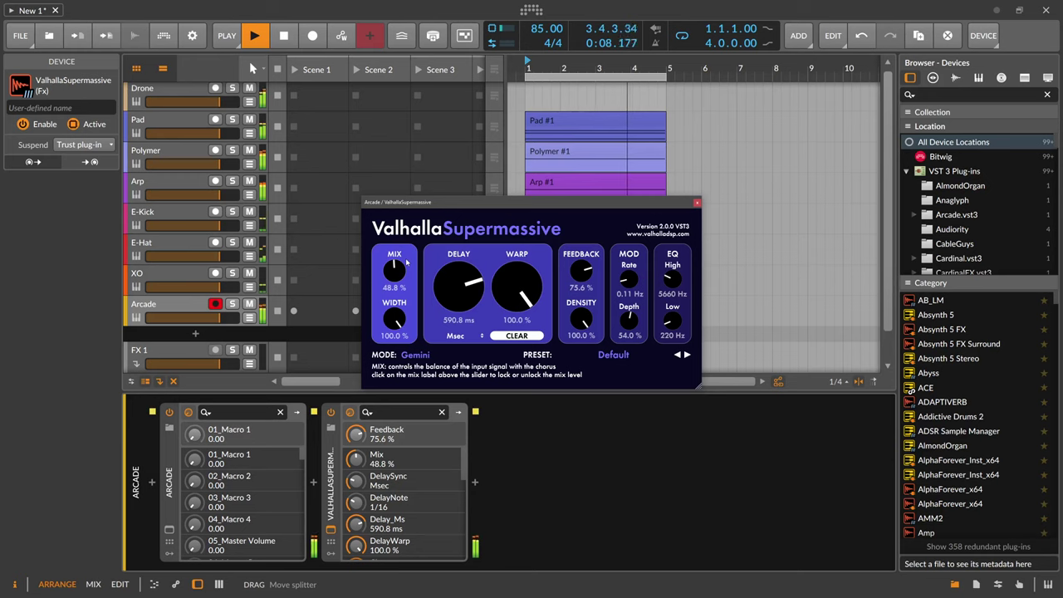
{"action": "left_click", "coordinate": [405, 264]}
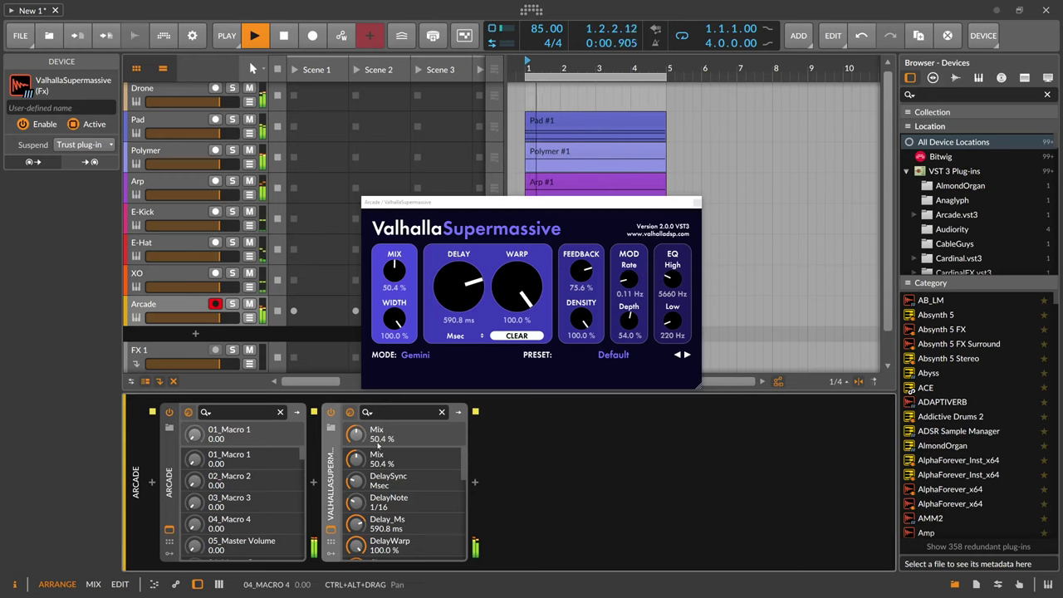
- Set the Not Ready Yet kit's playback speed to /2 in Arcade's Tweak settings and close the plug-in window
{"action": "left_click", "coordinate": [170, 528]}
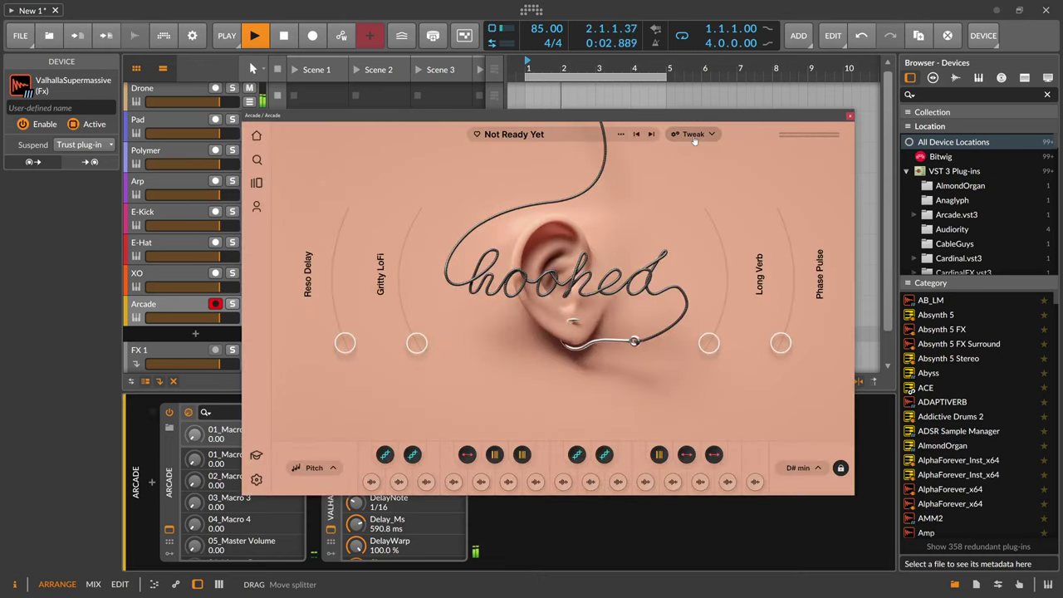
{"action": "left_click", "coordinate": [693, 134]}
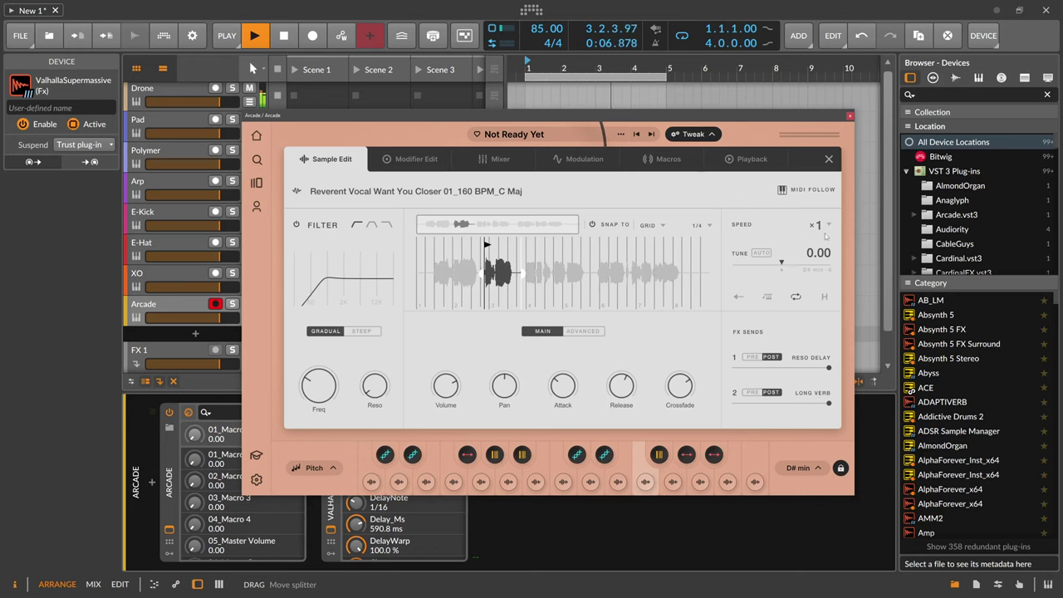
{"action": "left_click", "coordinate": [427, 163]}
{"action": "left_click", "coordinate": [500, 161]}
{"action": "left_click", "coordinate": [578, 162]}
{"action": "left_click", "coordinate": [674, 163]}
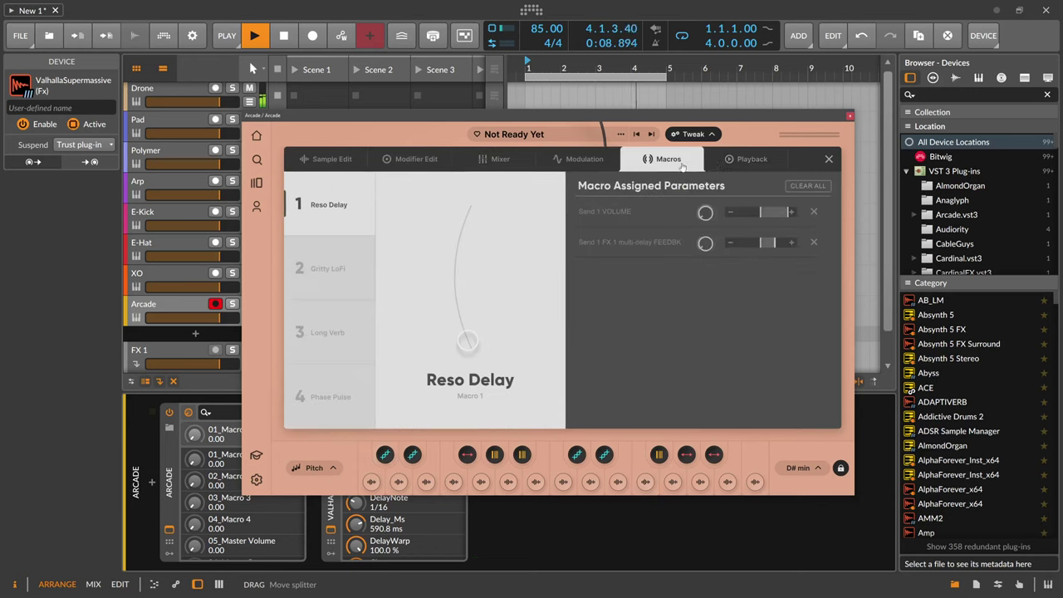
{"action": "left_click", "coordinate": [748, 161]}
{"action": "left_click", "coordinate": [383, 282]}
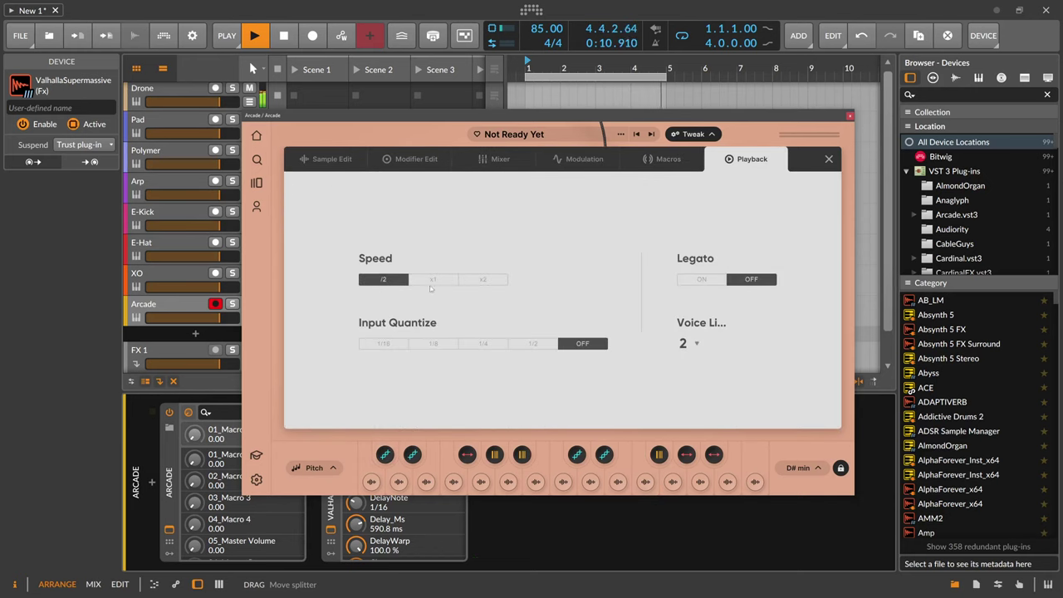
{"action": "left_click", "coordinate": [828, 162]}
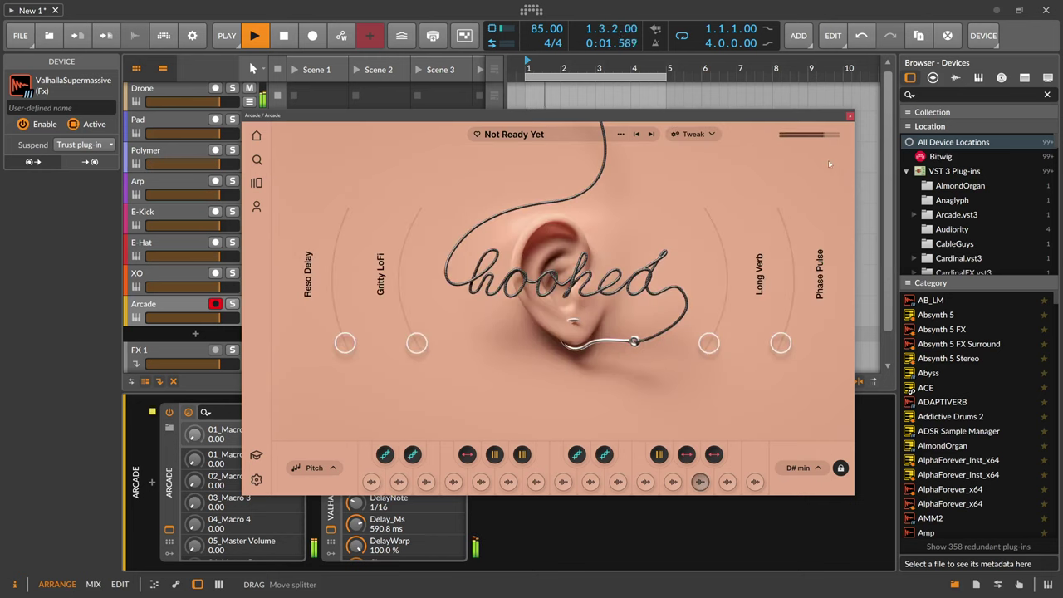
{"action": "left_click", "coordinate": [849, 115]}
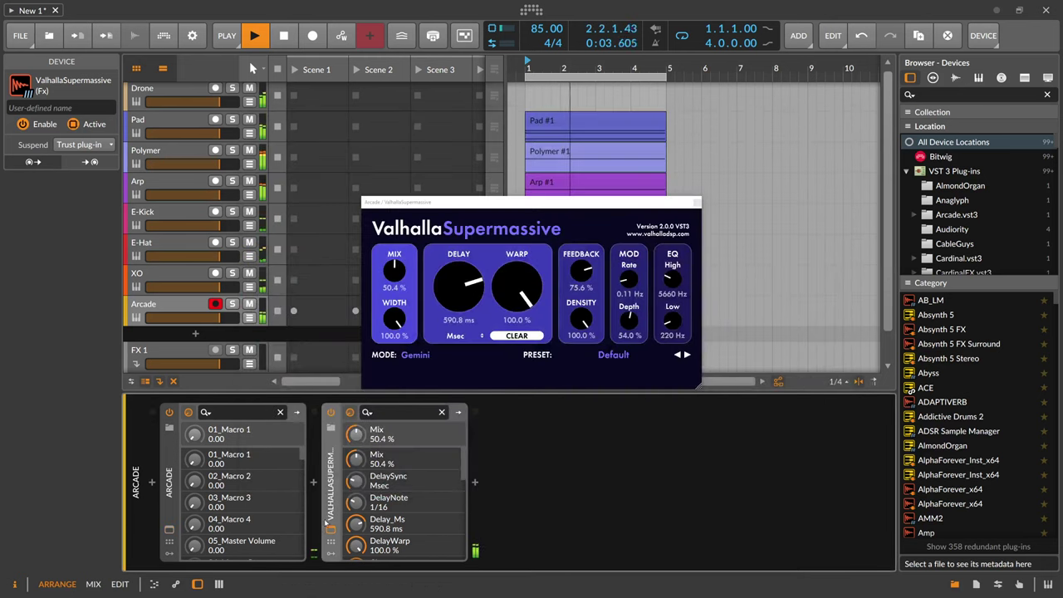
- Set ValhallaSupermassive's delay to 980 ms, feedback to 88.4 % and high EQ to 4870 Hz, and close its window
{"action": "left_click_drag", "start_coordinate": [468, 294], "coordinate": [467, 278]}
{"action": "left_click_drag", "start_coordinate": [581, 277], "coordinate": [579, 268]}
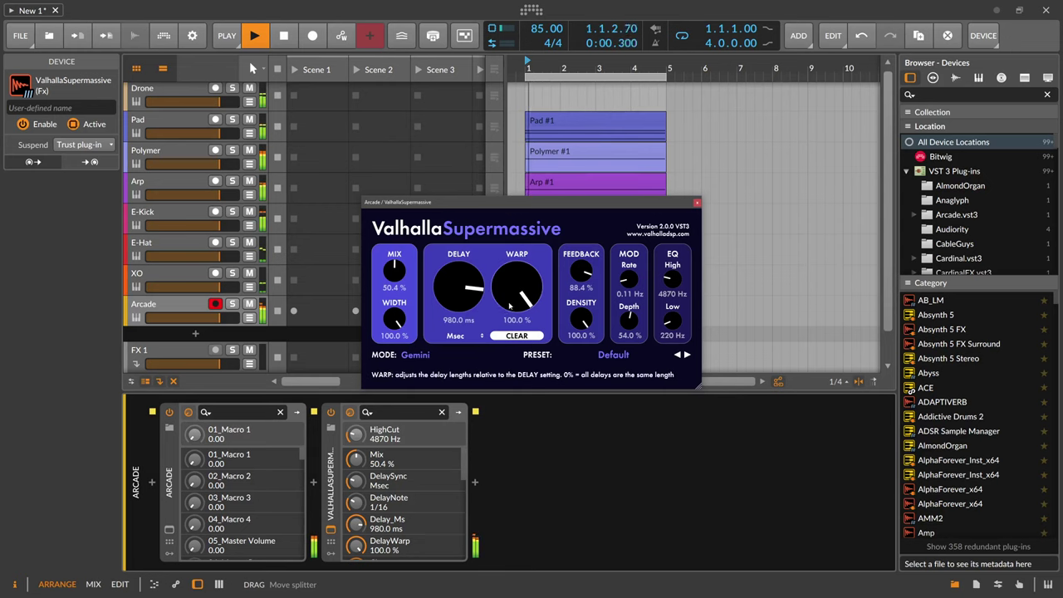
{"action": "left_click", "coordinate": [697, 202]}
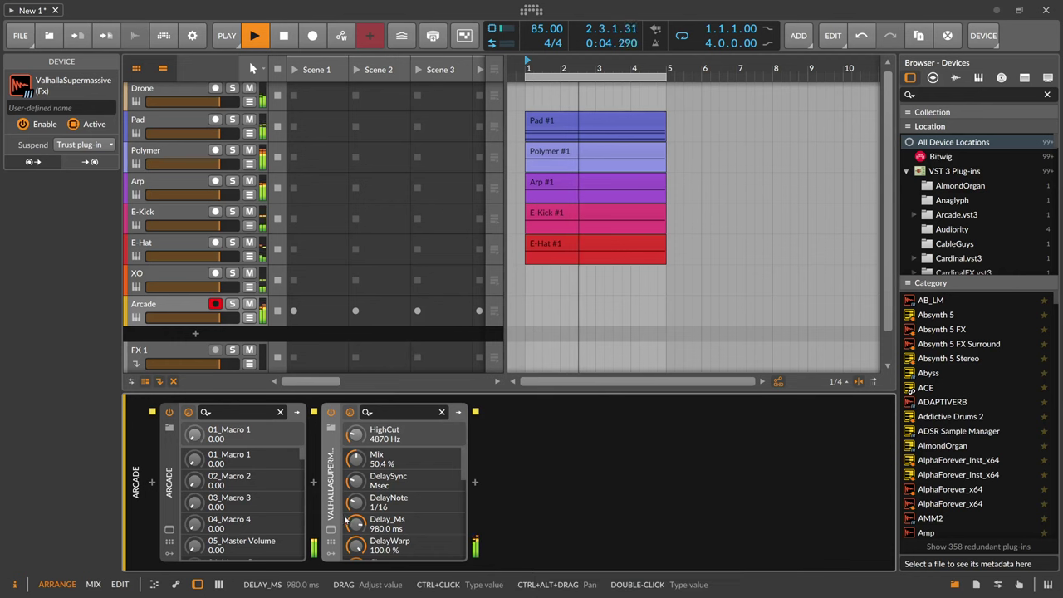
- Insert a Filter device between Arcade and ValhallaSupermassive
{"action": "left_click", "coordinate": [316, 490]}
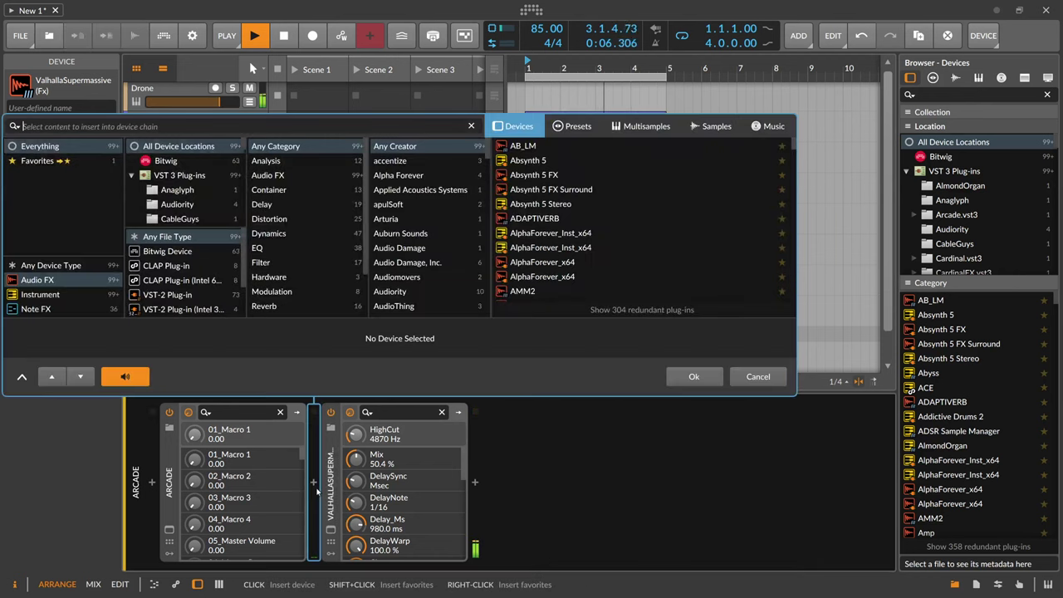
{"action": "type", "text": "filter"}
{"action": "key", "text": "Return"}
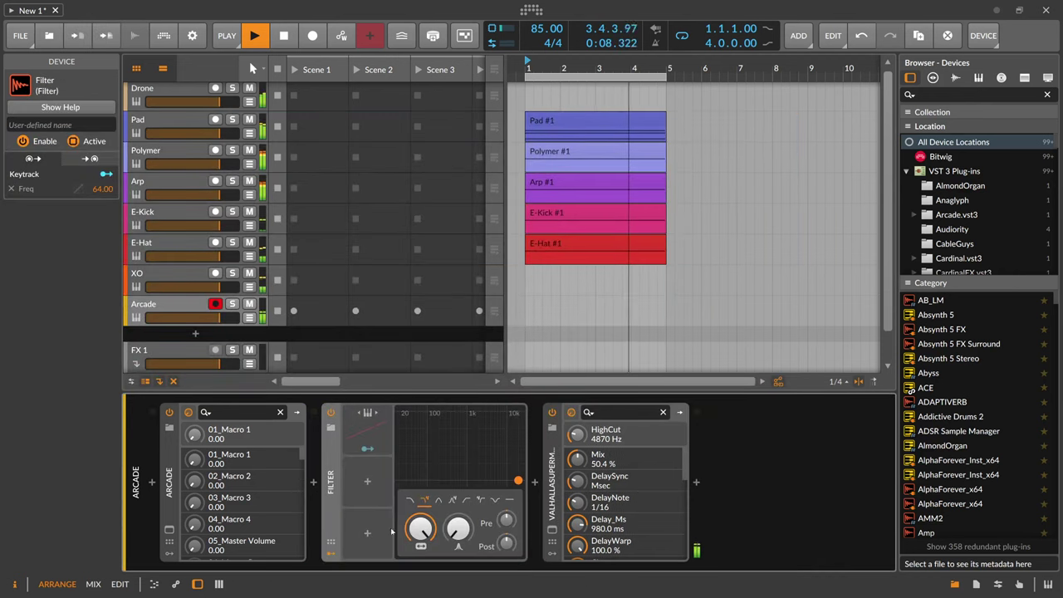
- Lower the cutoff frequency of the Filter on the Arcade track to 2.38 kHz
{"action": "left_click_drag", "start_coordinate": [420, 529], "coordinate": [420, 570]}
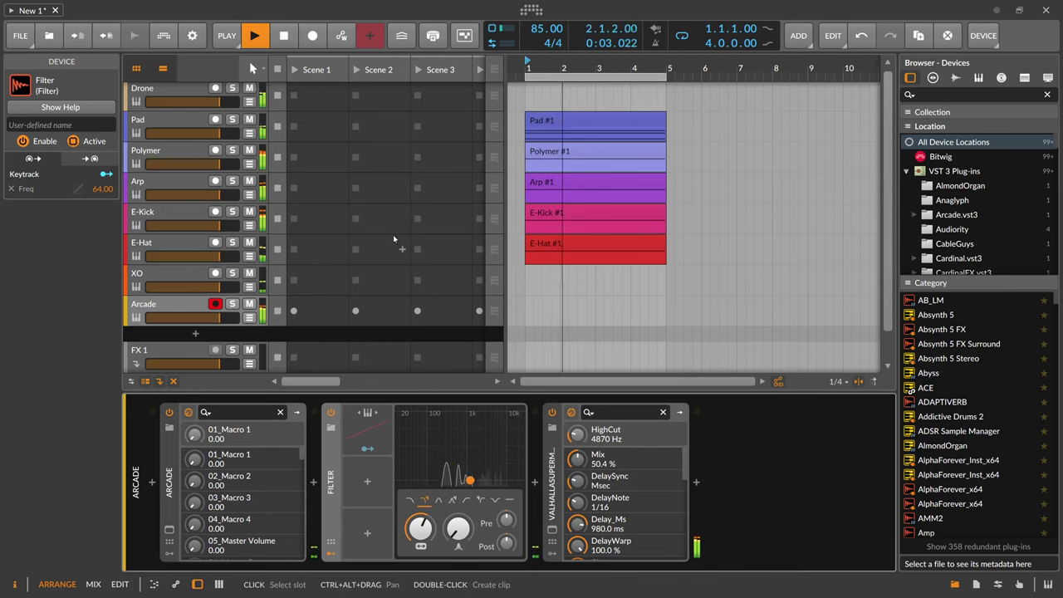
{"action": "left_click_drag", "start_coordinate": [421, 528], "coordinate": [420, 498]}
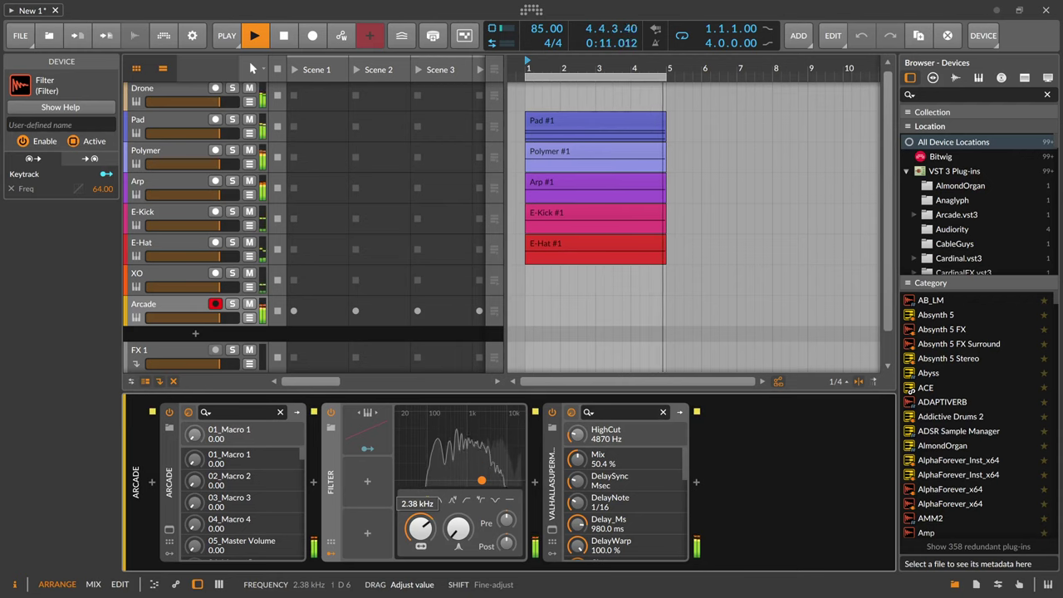
- Create a one-bar clip at bar 1 on the Arcade track and draw an A2 note filling the bar
{"action": "left_click", "coordinate": [526, 302]}
{"action": "double_click", "coordinate": [525, 303]}
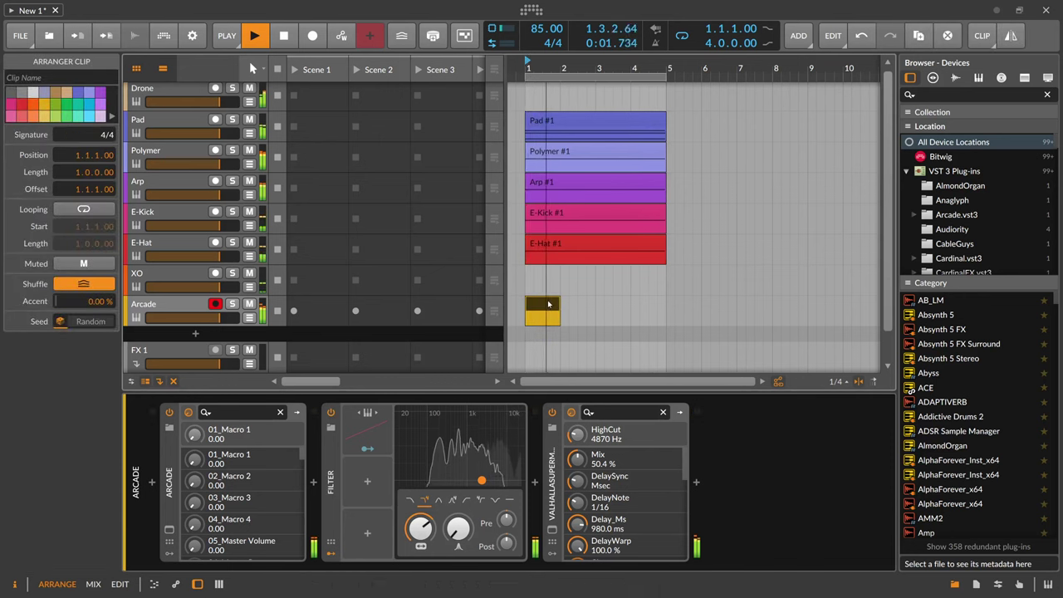
{"action": "double_click", "coordinate": [536, 307]}
{"action": "double_click", "coordinate": [269, 492]}
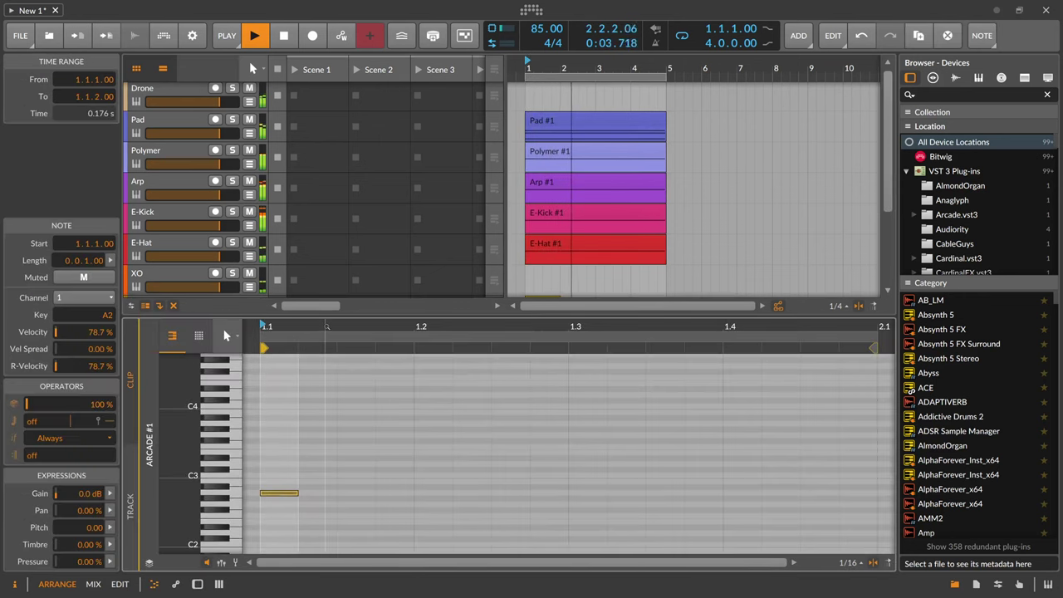
{"action": "scroll", "coordinate": [339, 496], "scroll_direction": "down", "scroll_amount": 2}
{"action": "left_click_drag", "start_coordinate": [312, 494], "coordinate": [637, 499]}
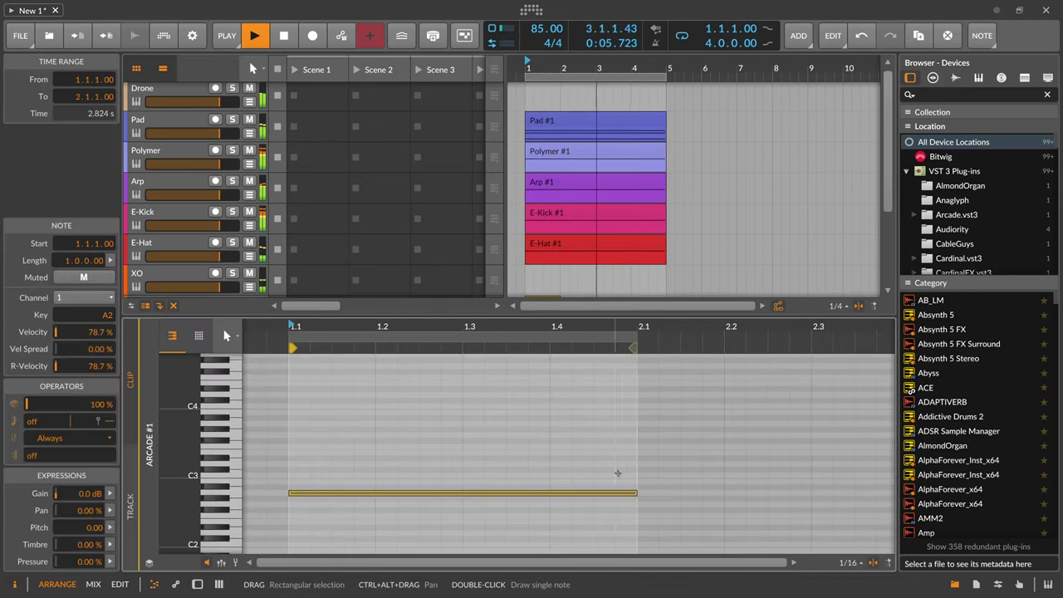
- Extend the Arcade clip to four bars and add a one-bar C3 note at bar 3
{"action": "scroll", "coordinate": [543, 240], "scroll_direction": "down", "scroll_amount": 3}
{"action": "left_click_drag", "start_coordinate": [560, 201], "coordinate": [685, 201]}
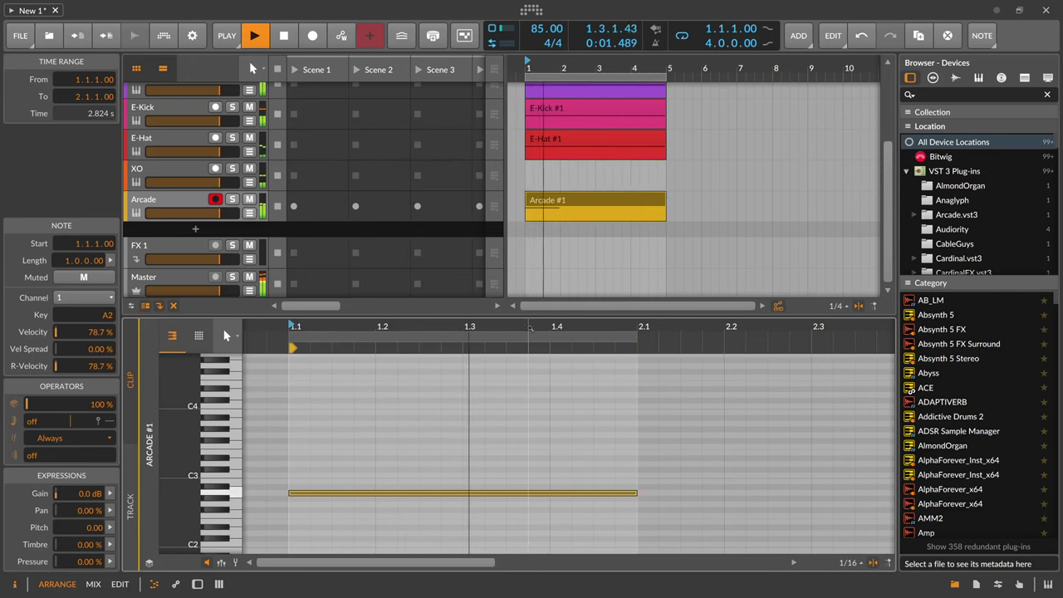
{"action": "left_click_drag", "start_coordinate": [530, 328], "coordinate": [493, 376]}
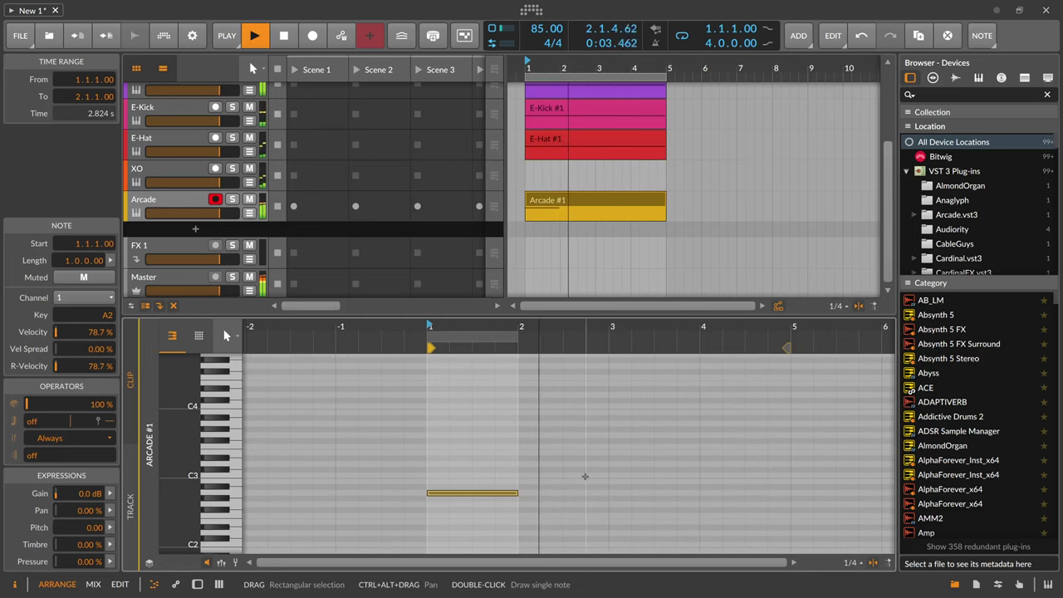
{"action": "double_click", "coordinate": [619, 476]}
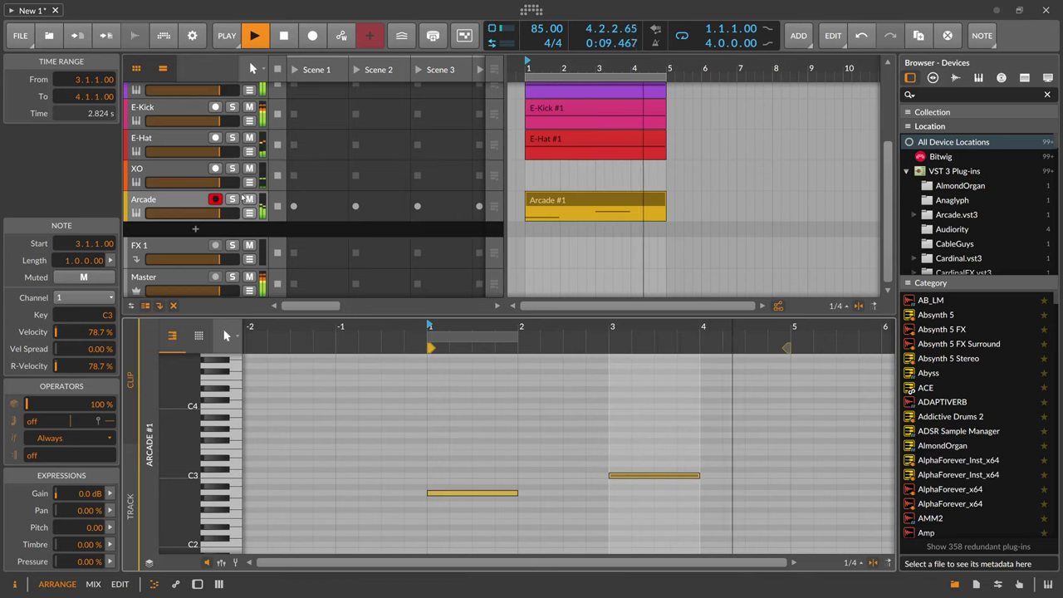
- Add a Delay-2 device after ValhallaSupermassive on the Arcade track
{"action": "double_click", "coordinate": [173, 200]}
{"action": "left_click", "coordinate": [697, 486]}
{"action": "type", "text": "d"}
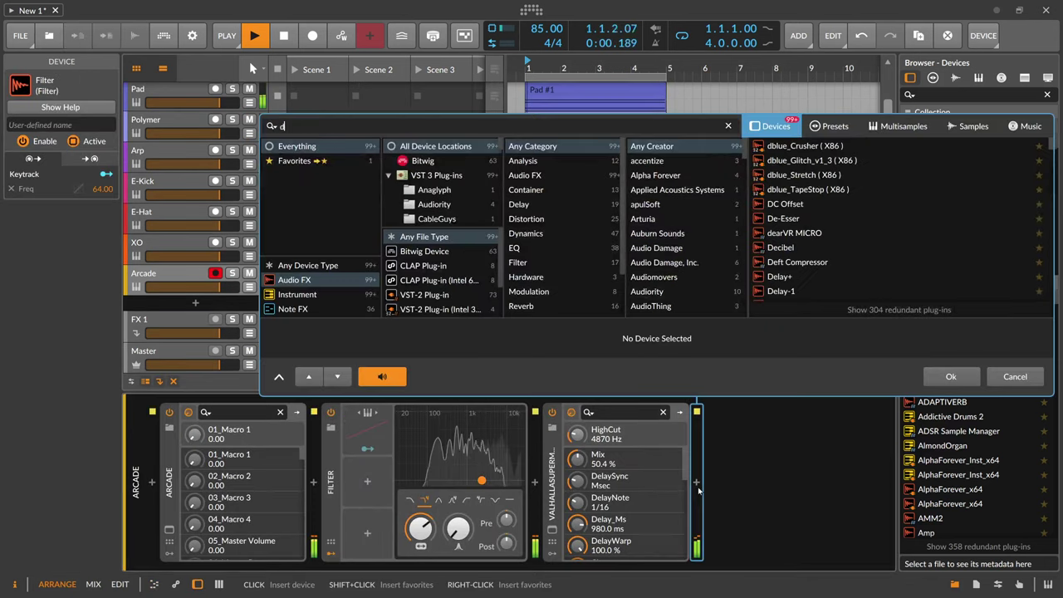
{"action": "type", "text": "ela"}
{"action": "key", "text": "Down"}
{"action": "key", "text": "Down"}
{"action": "key", "text": "Down"}
{"action": "key", "text": "Return"}
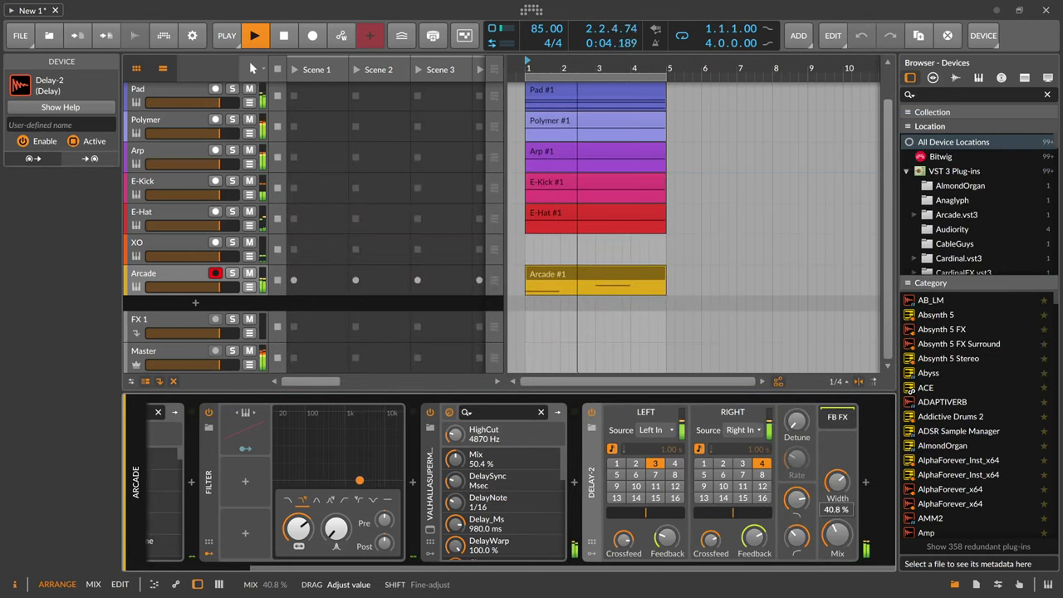
- Set Delay-2's mix to 52.5 % and raise the Filter's cutoff slightly
{"action": "left_click_drag", "start_coordinate": [837, 533], "coordinate": [837, 528]}
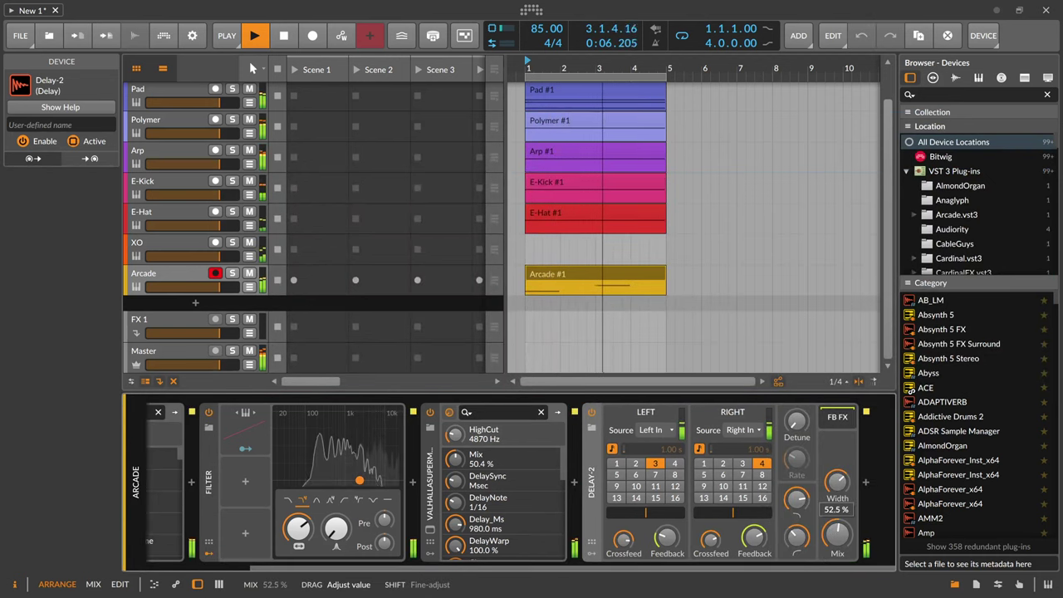
{"action": "left_click_drag", "start_coordinate": [298, 528], "coordinate": [298, 523]}
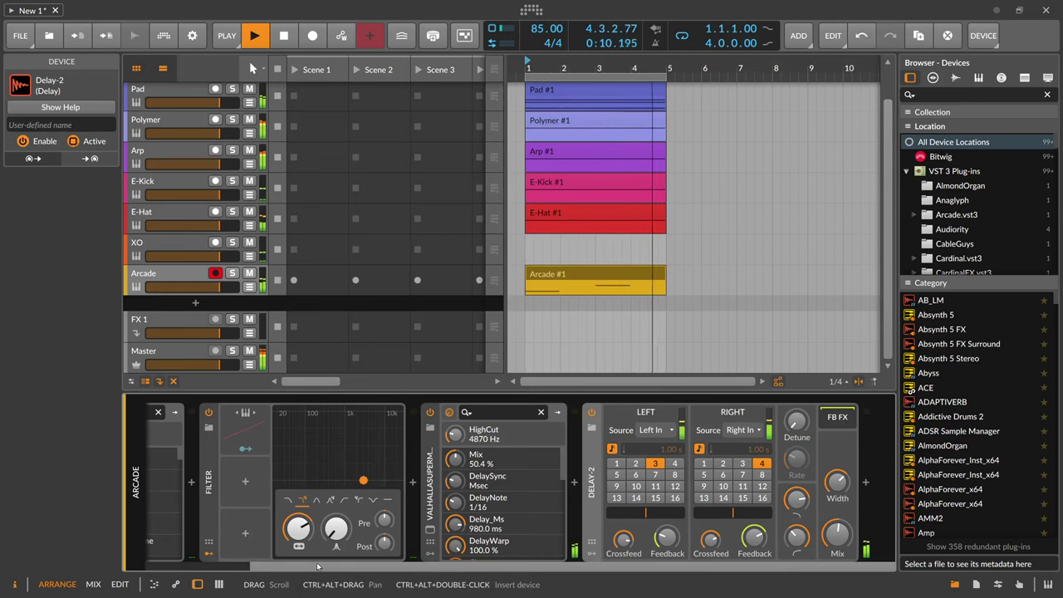
- Examine the session key options in the Arcade plug-in during playback and close its window
{"action": "left_click_drag", "start_coordinate": [304, 568], "coordinate": [199, 584]}
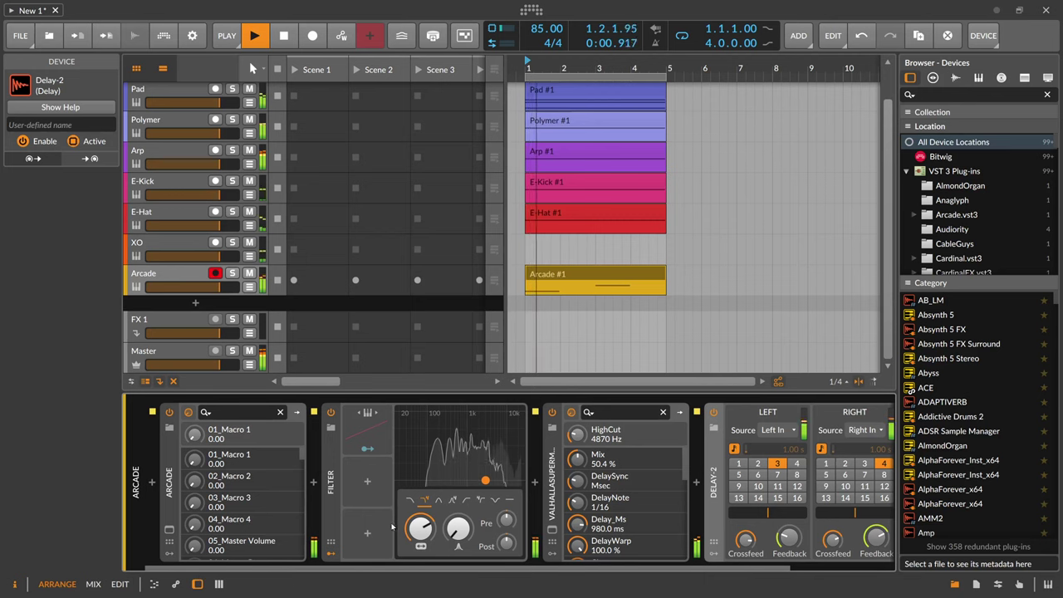
{"action": "left_click", "coordinate": [168, 529]}
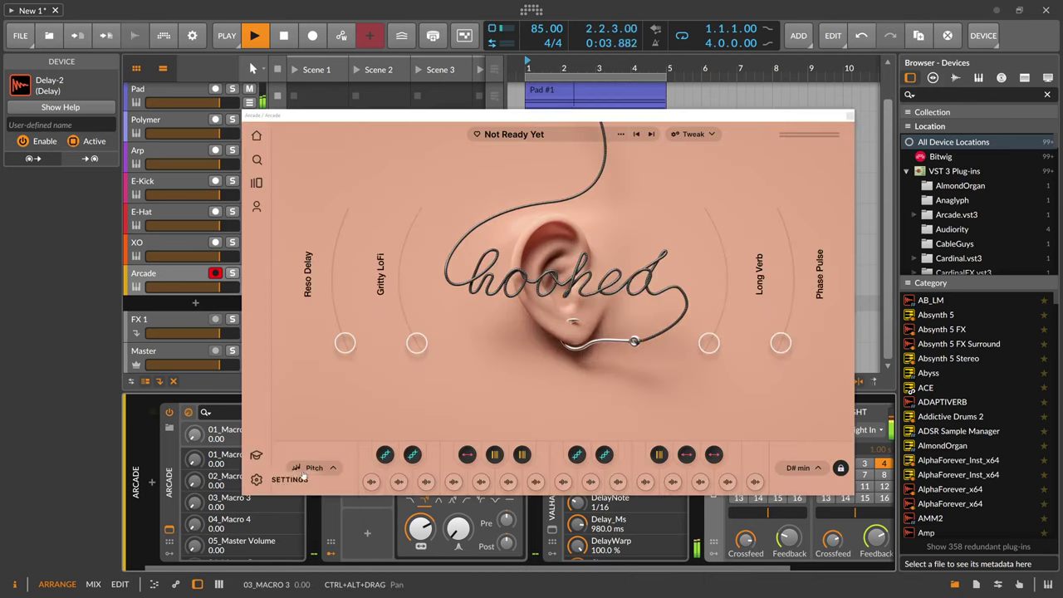
{"action": "left_click", "coordinate": [806, 468]}
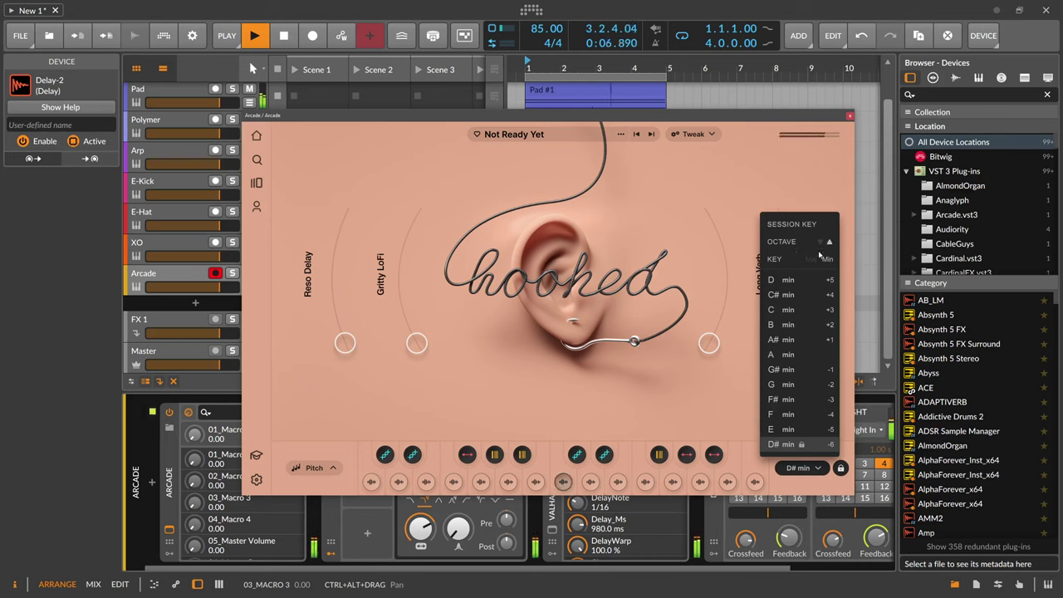
{"action": "key", "text": "space"}
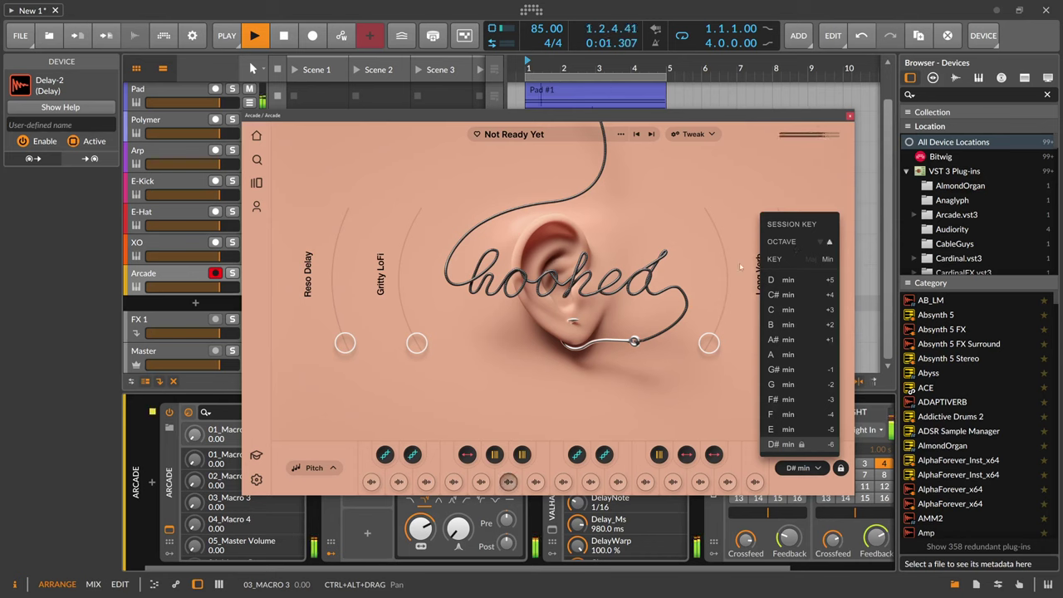
{"action": "left_click", "coordinate": [764, 187]}
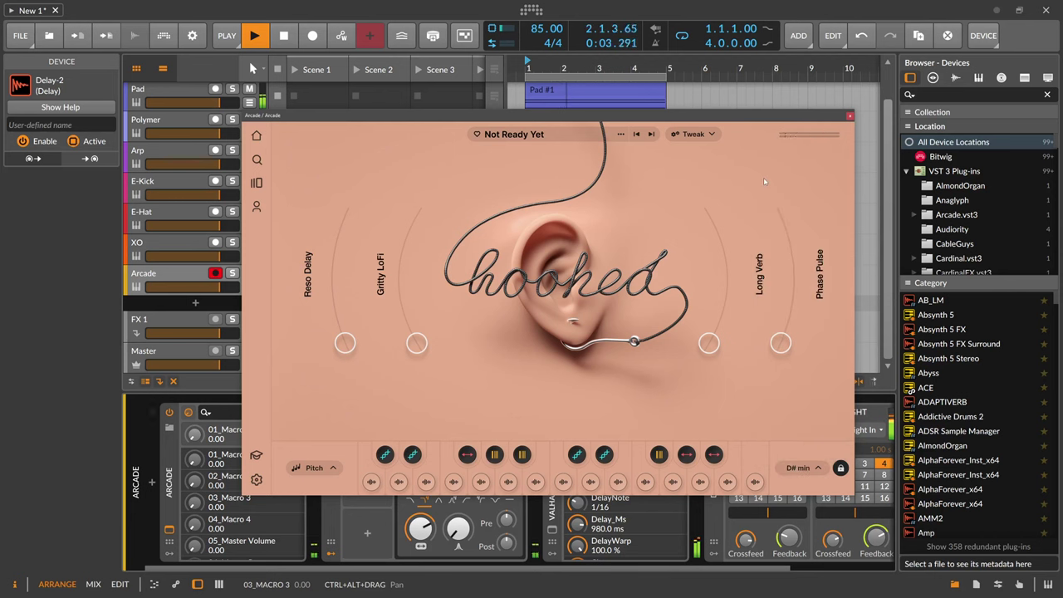
{"action": "left_click", "coordinate": [850, 115]}
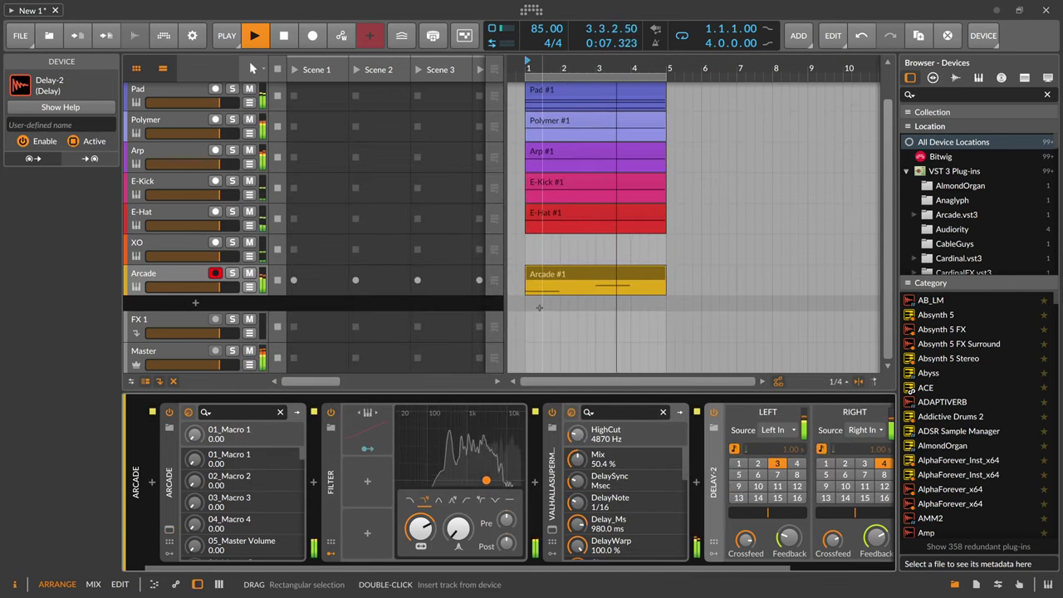
- Add a Peak Limiter after Delay-2 on the Arcade track
{"action": "scroll", "coordinate": [625, 564], "scroll_direction": "right", "scroll_amount": 3}
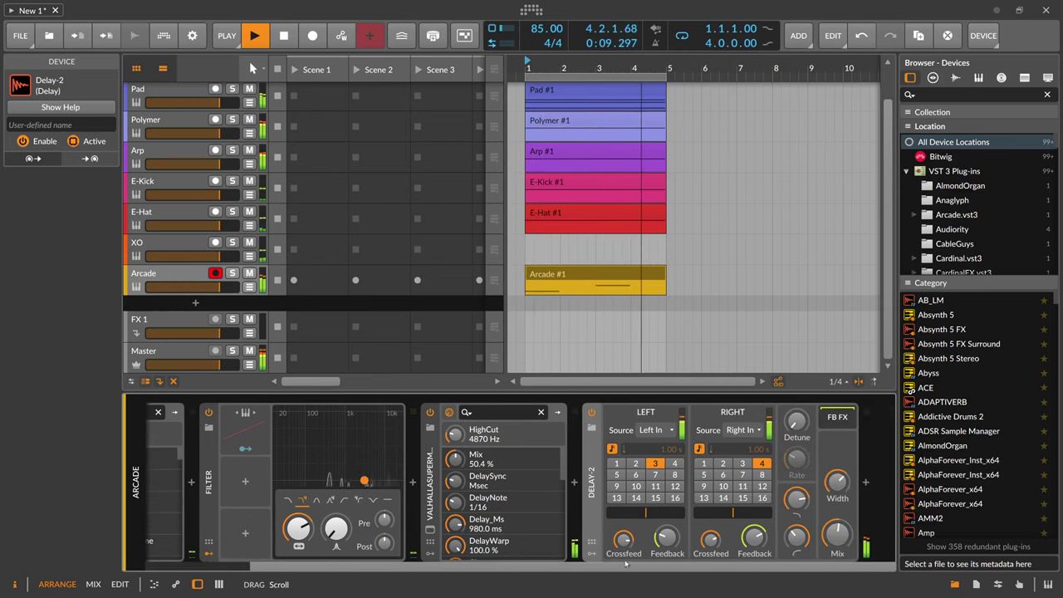
{"action": "left_click", "coordinate": [866, 482]}
{"action": "type", "text": "pe"}
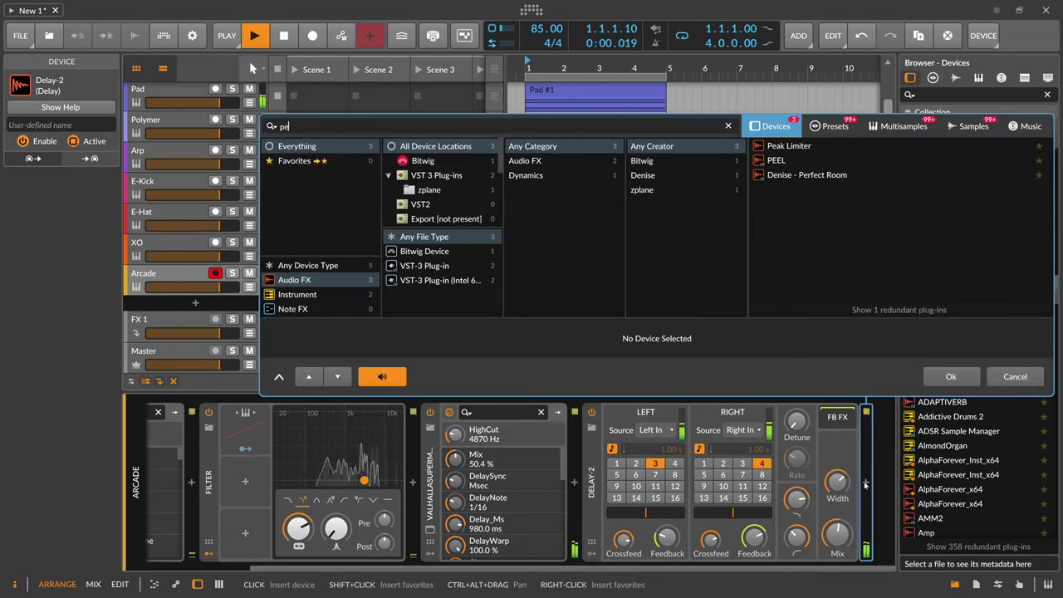
{"action": "type", "text": "ak"}
{"action": "key", "text": "Return"}
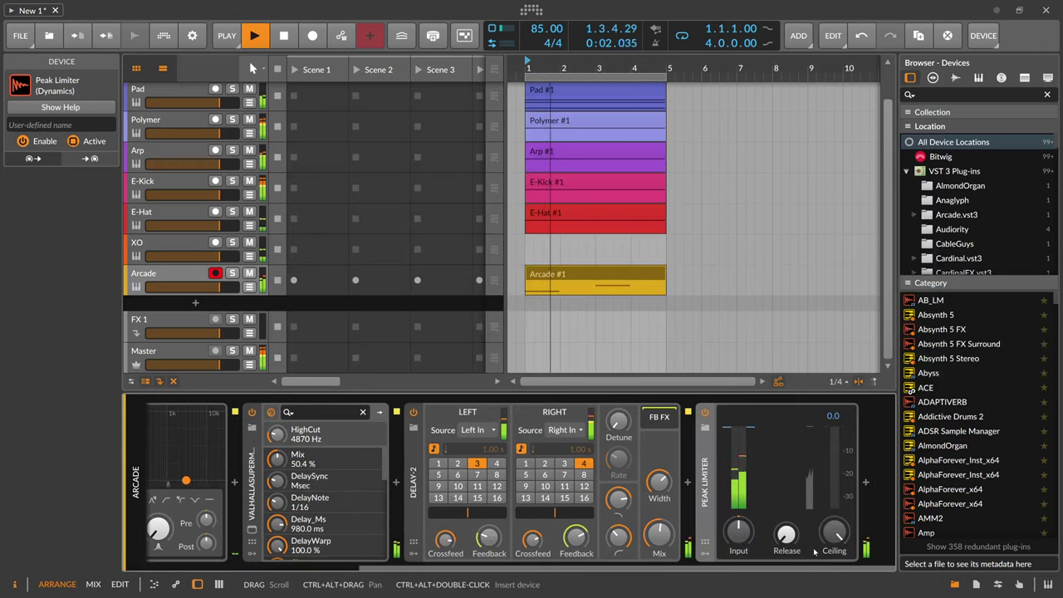
- Duplicate the Pad, Polymer, Arp, E-Kick and E-Hat clips into bars 5 to 8
{"action": "scroll", "coordinate": [681, 121], "scroll_direction": "up", "scroll_amount": 2}
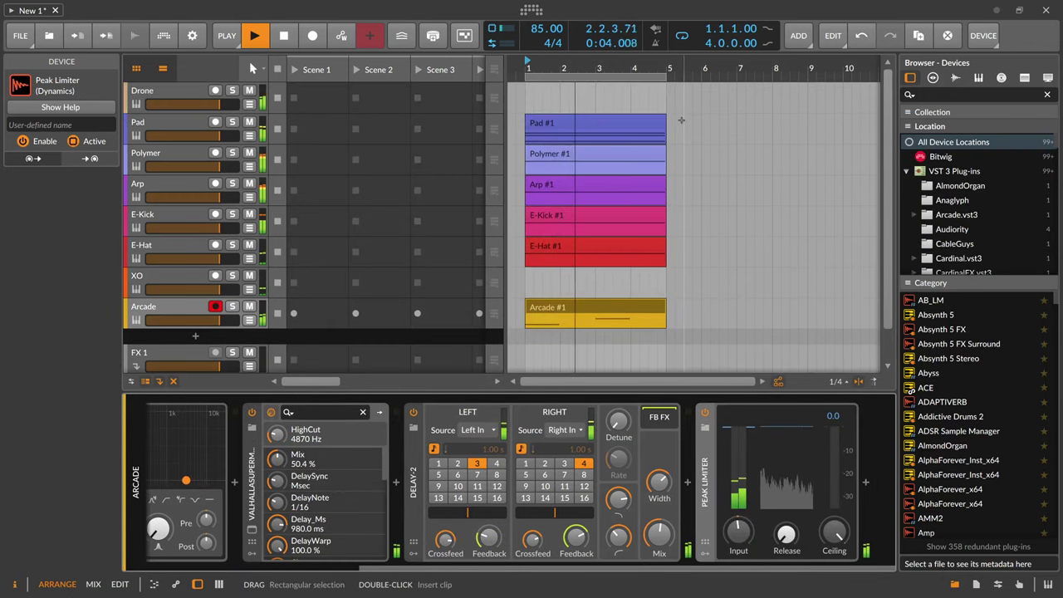
{"action": "left_click_drag", "start_coordinate": [681, 120], "coordinate": [513, 264]}
{"action": "key", "text": "ctrl+d"}
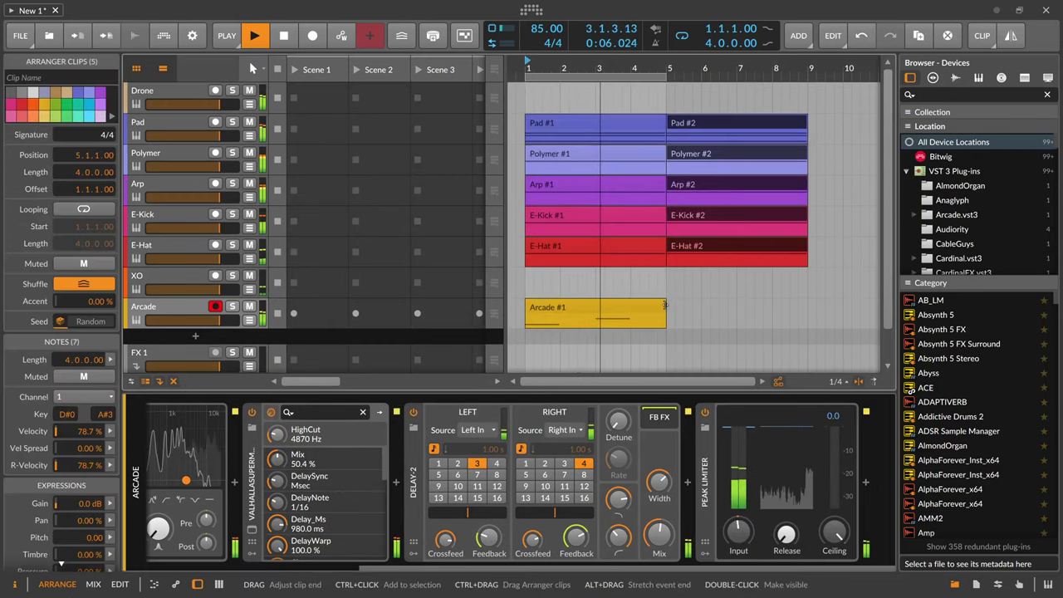
- Extend the Arcade clip and the arranger loop to eight bars
{"action": "left_click_drag", "start_coordinate": [664, 307], "coordinate": [806, 309]}
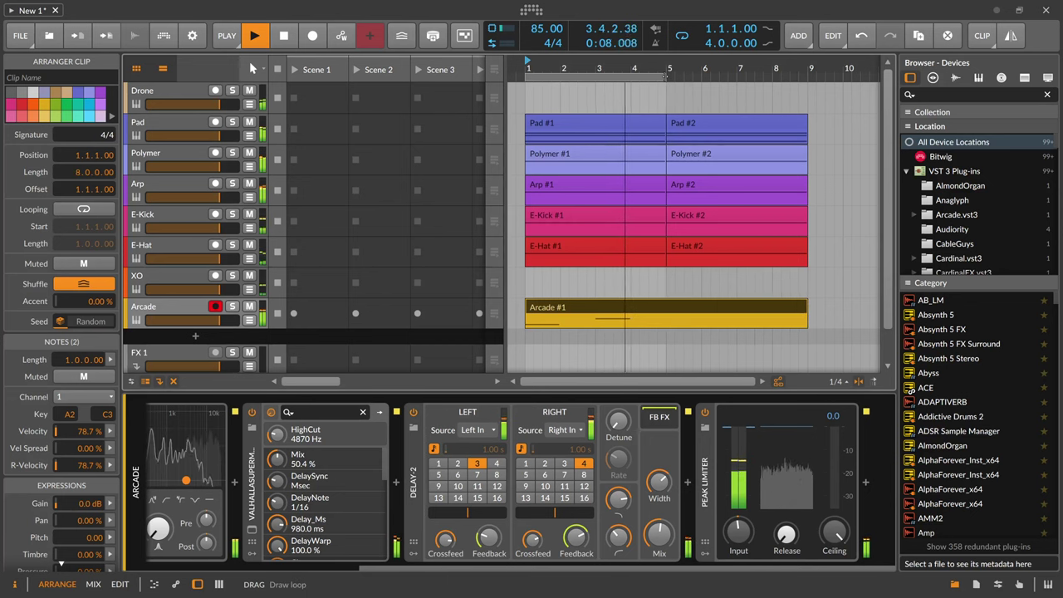
{"action": "left_click_drag", "start_coordinate": [665, 77], "coordinate": [805, 77]}
- Add a one-bar note at bar 5 of the Arcade clip, transpose it to E3 and play from bar 5
{"action": "double_click", "coordinate": [668, 308]}
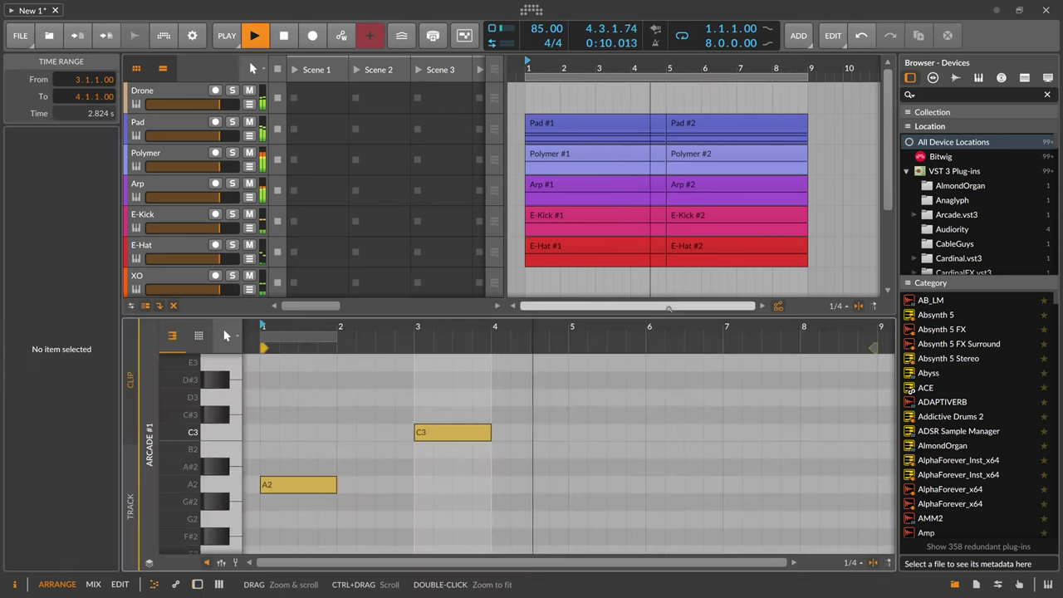
{"action": "double_click", "coordinate": [608, 403]}
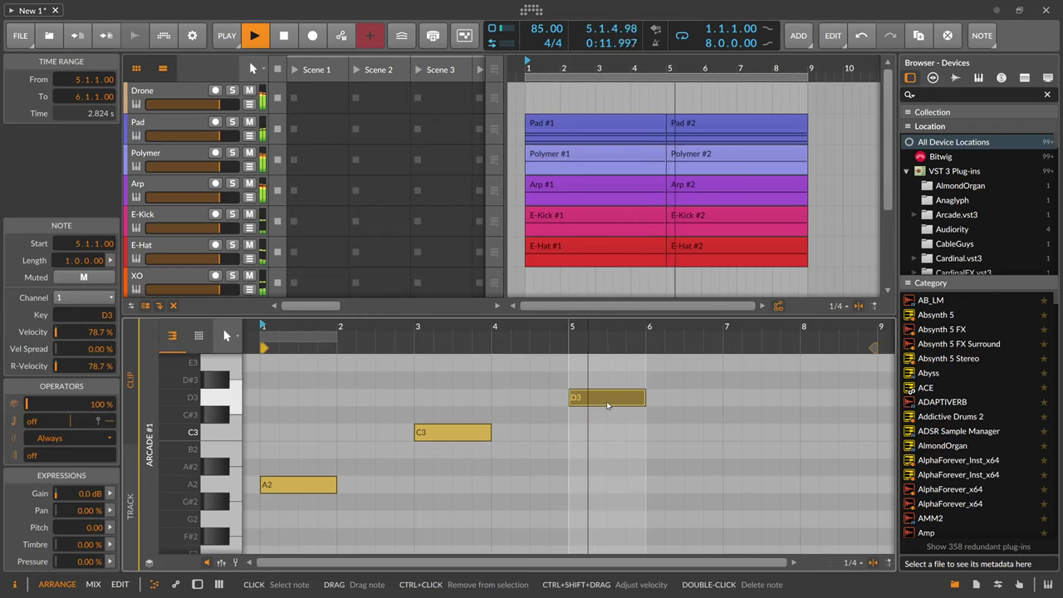
{"action": "scroll", "coordinate": [603, 398], "scroll_direction": "up", "scroll_amount": 3}
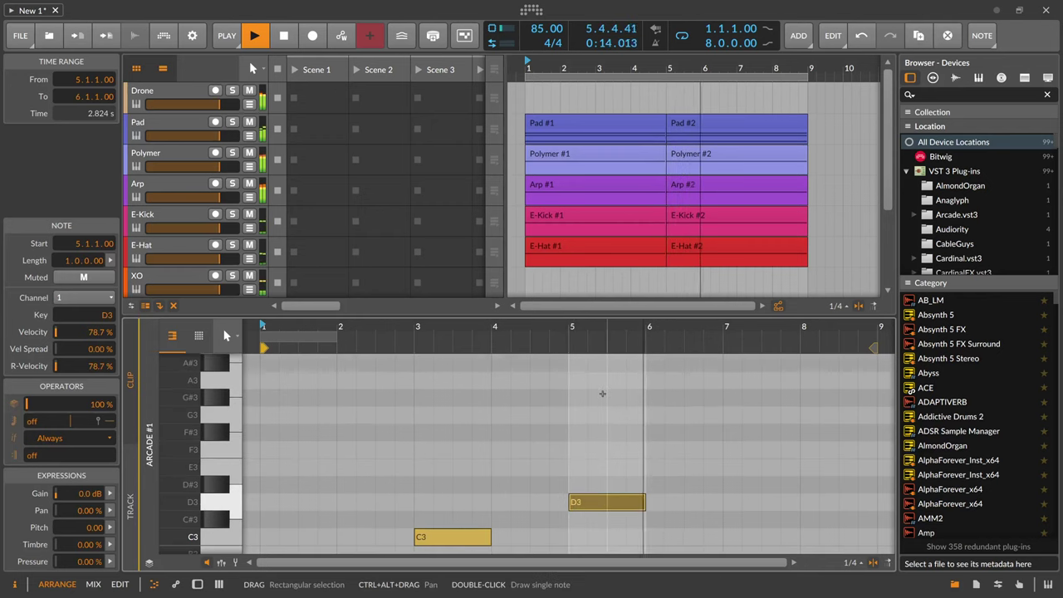
{"action": "key", "text": "space"}
{"action": "key", "text": "Up"}
{"action": "key", "text": "Up"}
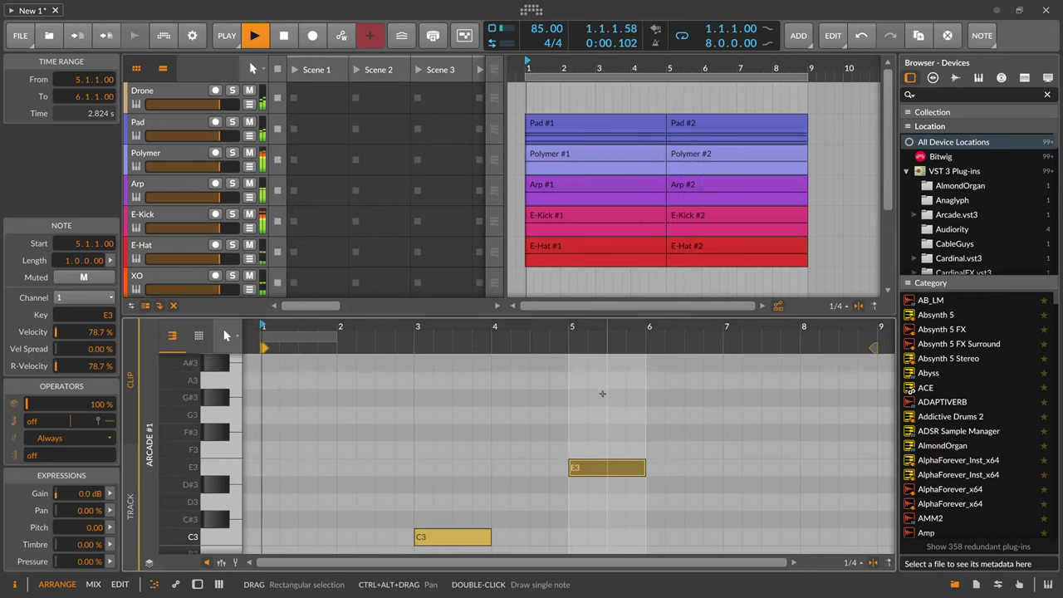
{"action": "left_click", "coordinate": [570, 326]}
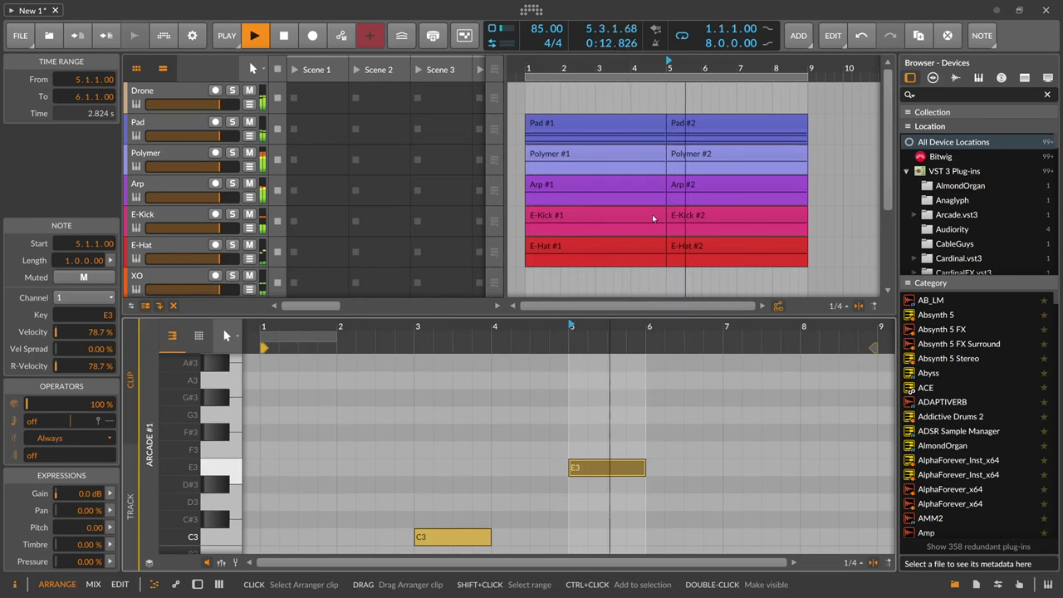
- Add a one-bar F3 note to the Arcade clip, starting at 7.3.1
{"action": "scroll", "coordinate": [631, 415], "scroll_direction": "down", "scroll_amount": 3}
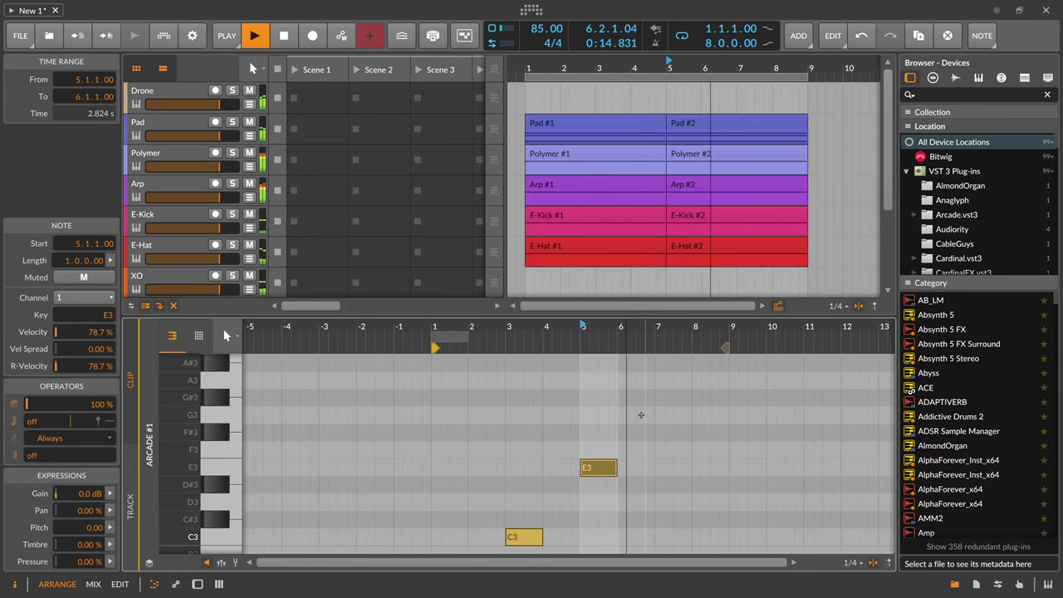
{"action": "left_click", "coordinate": [626, 445]}
{"action": "double_click", "coordinate": [626, 445]}
{"action": "left_click_drag", "start_coordinate": [637, 446], "coordinate": [689, 449]}
{"action": "scroll", "coordinate": [681, 449], "scroll_direction": "down", "scroll_amount": 2}
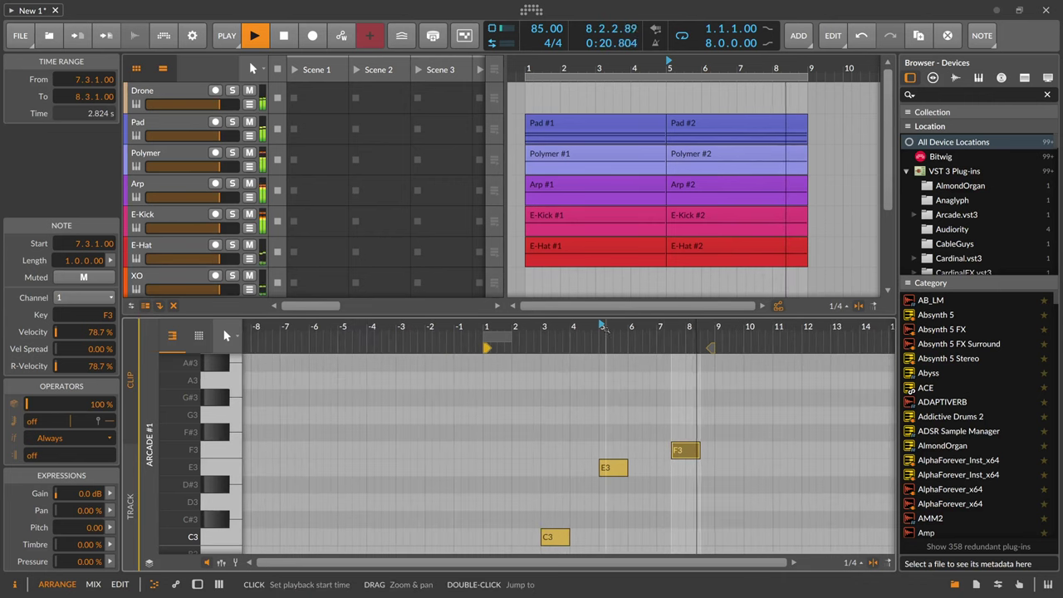
- Enlarge the note editor slightly and rename the Arcade track to Vocs
{"action": "left_click_drag", "start_coordinate": [602, 318], "coordinate": [602, 301]}
{"action": "scroll", "coordinate": [184, 183], "scroll_direction": "down", "scroll_amount": 3}
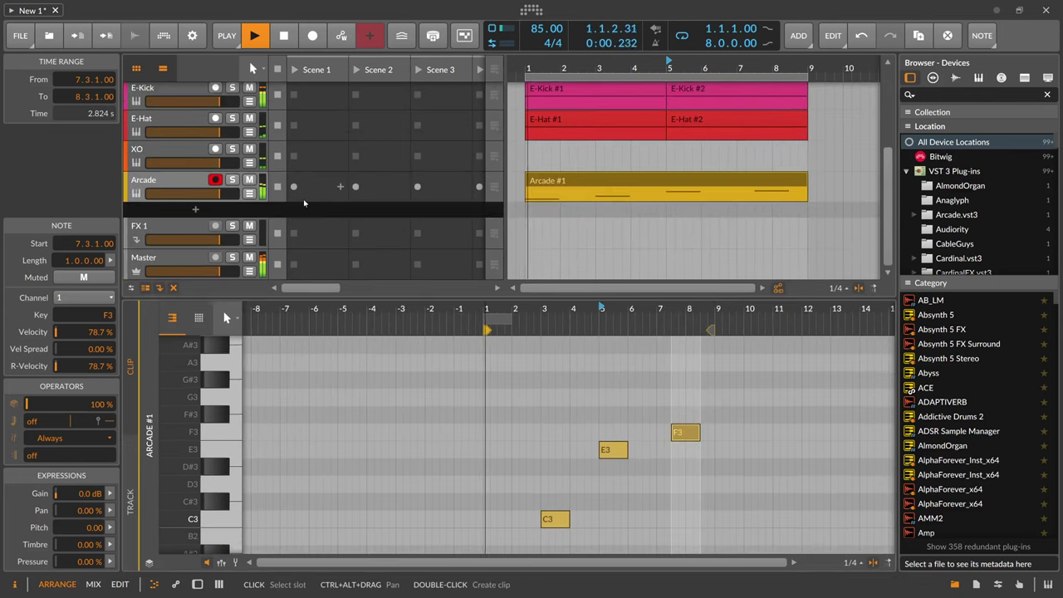
{"action": "left_click", "coordinate": [184, 183]}
{"action": "double_click", "coordinate": [183, 181]}
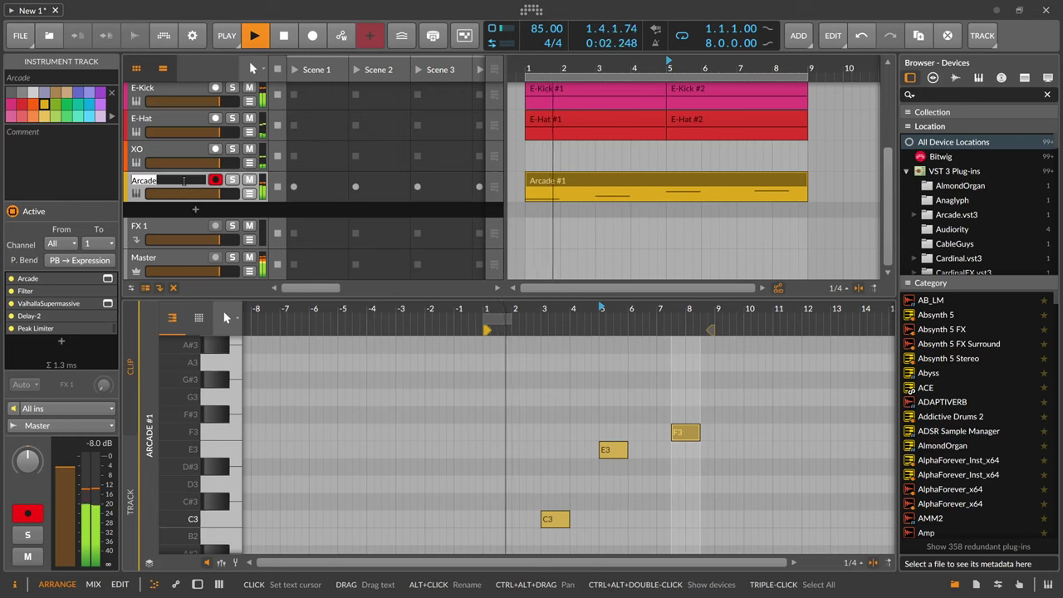
{"action": "type", "text": "Vocs"}
{"action": "key", "text": "Return"}
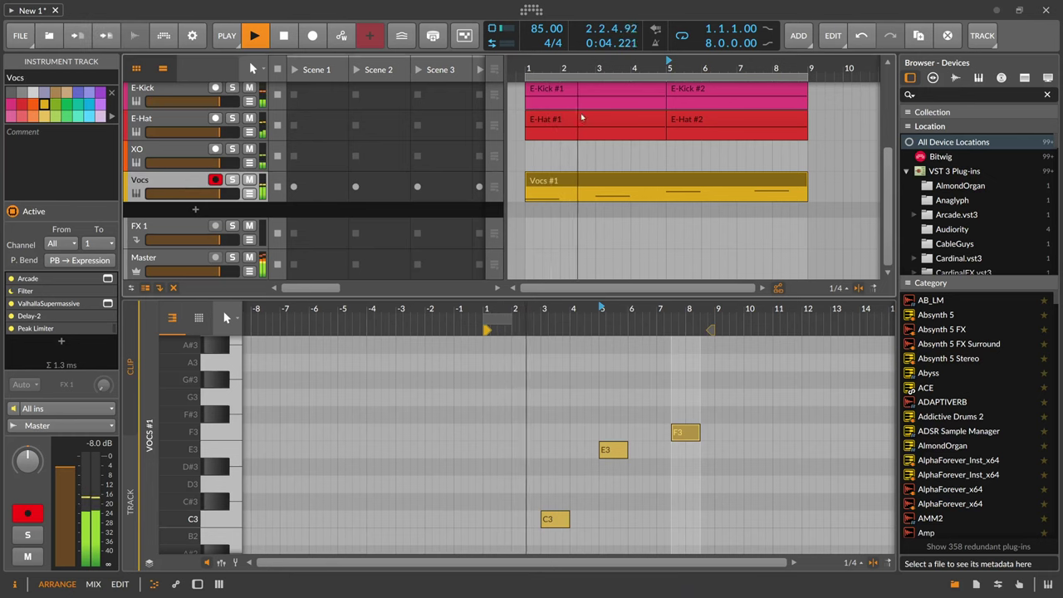
{"action": "scroll", "coordinate": [579, 135], "scroll_direction": "down", "scroll_amount": 1}
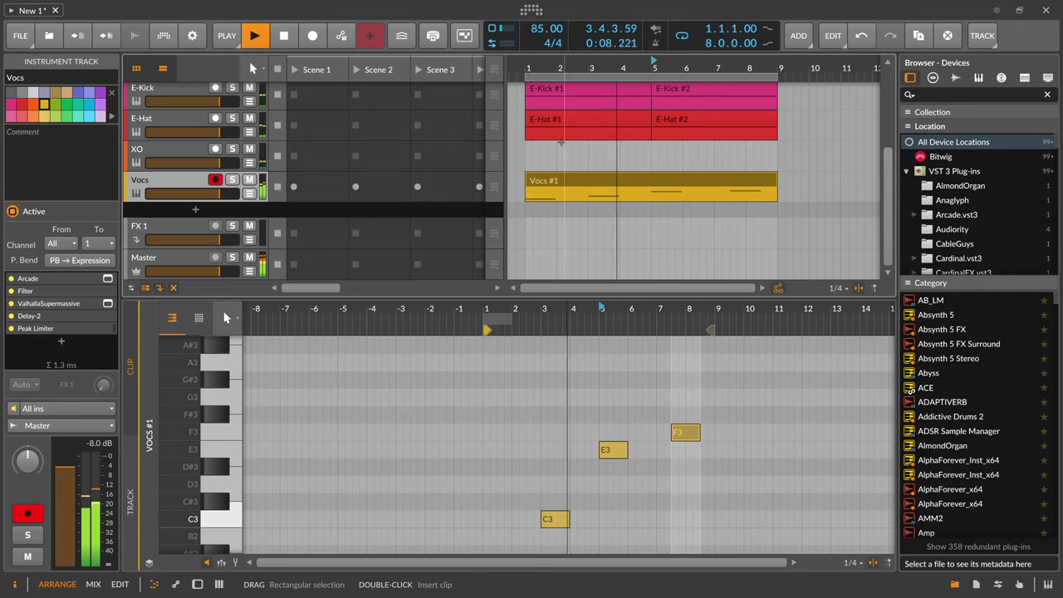
- Lower the input gain of the Peak Limiter at the end of the Vocs device chain
{"action": "key", "text": "d"}
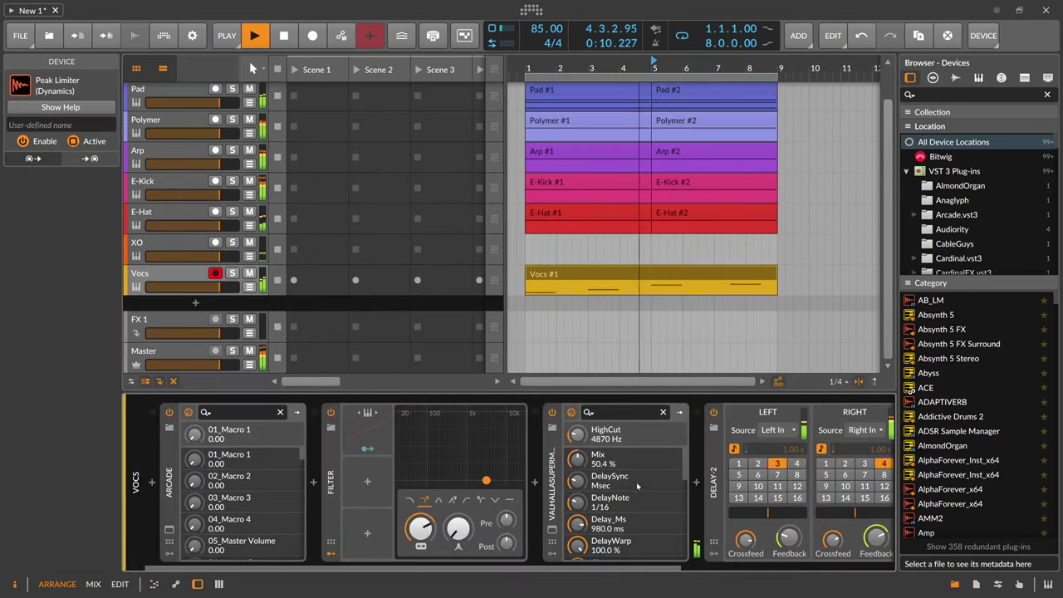
{"action": "mouse_move", "coordinate": [777, 532]}
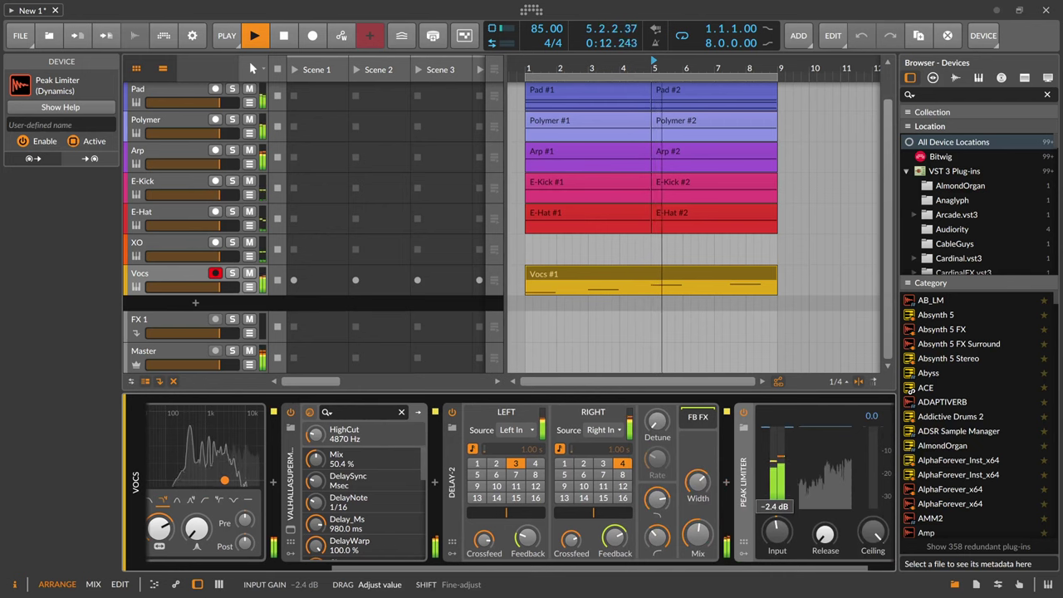
{"action": "left_click_drag", "start_coordinate": [777, 531], "coordinate": [776, 549]}
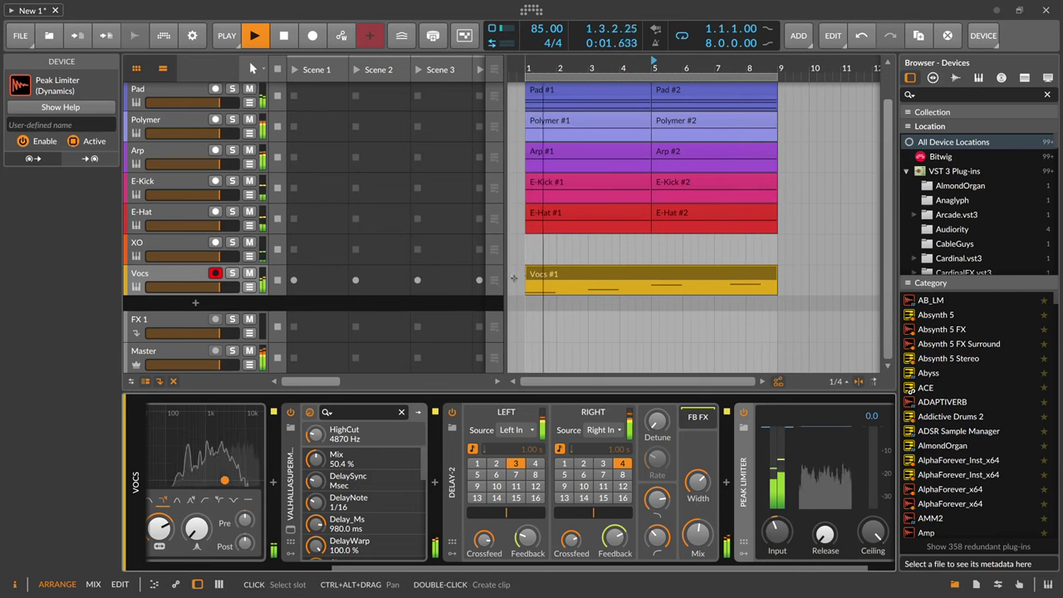
- Transpose the first note of the Vocs clip to B2 and play the clip from bar 1
{"action": "double_click", "coordinate": [581, 283]}
{"action": "key", "text": "space"}
{"action": "key", "text": "Up"}
{"action": "key", "text": "Up"}
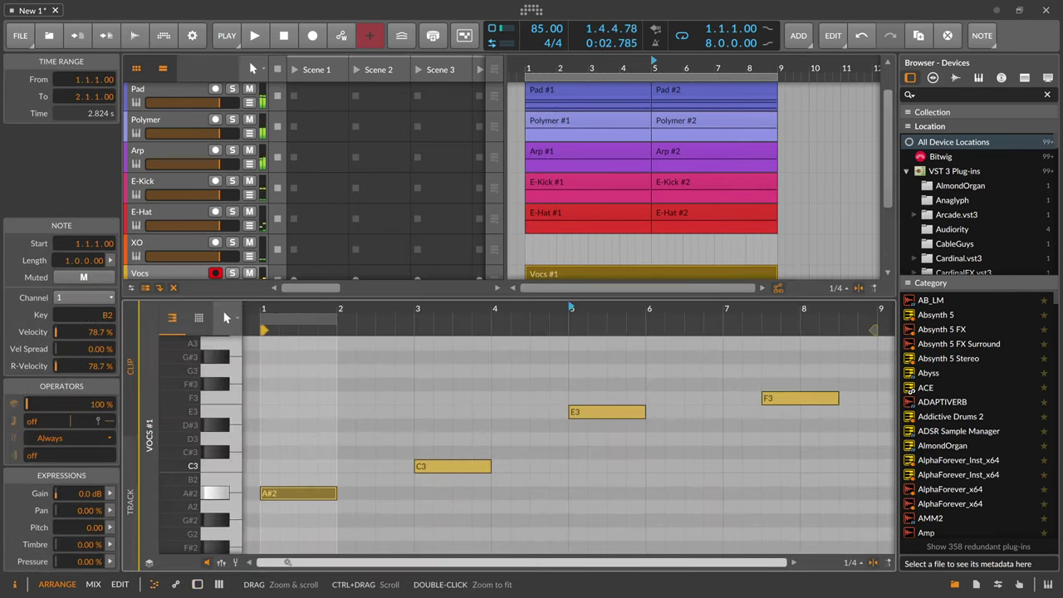
{"action": "key", "text": "space"}
{"action": "key", "text": "space"}
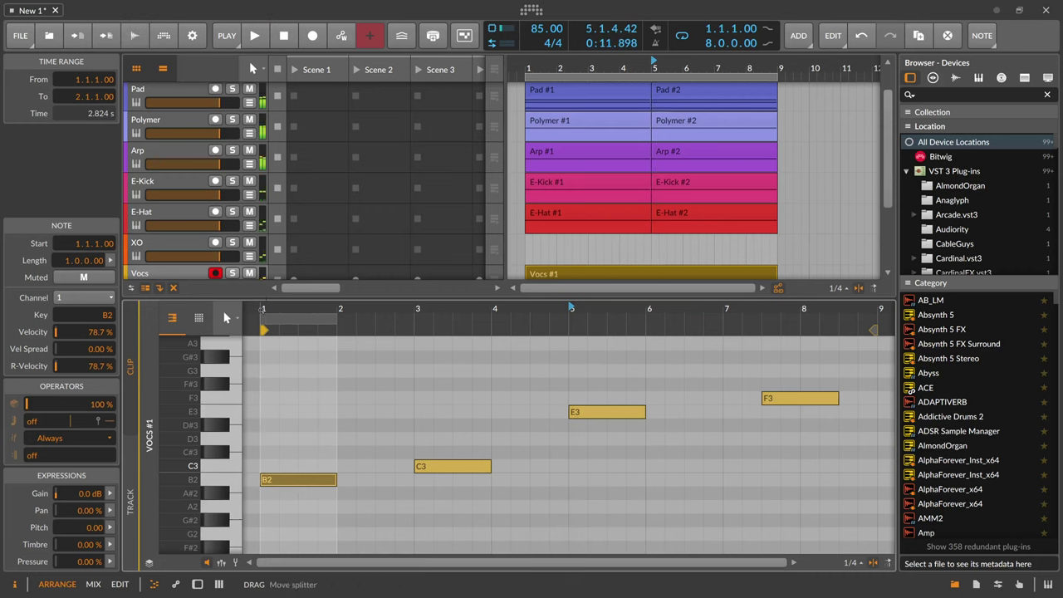
{"action": "key", "text": "space"}
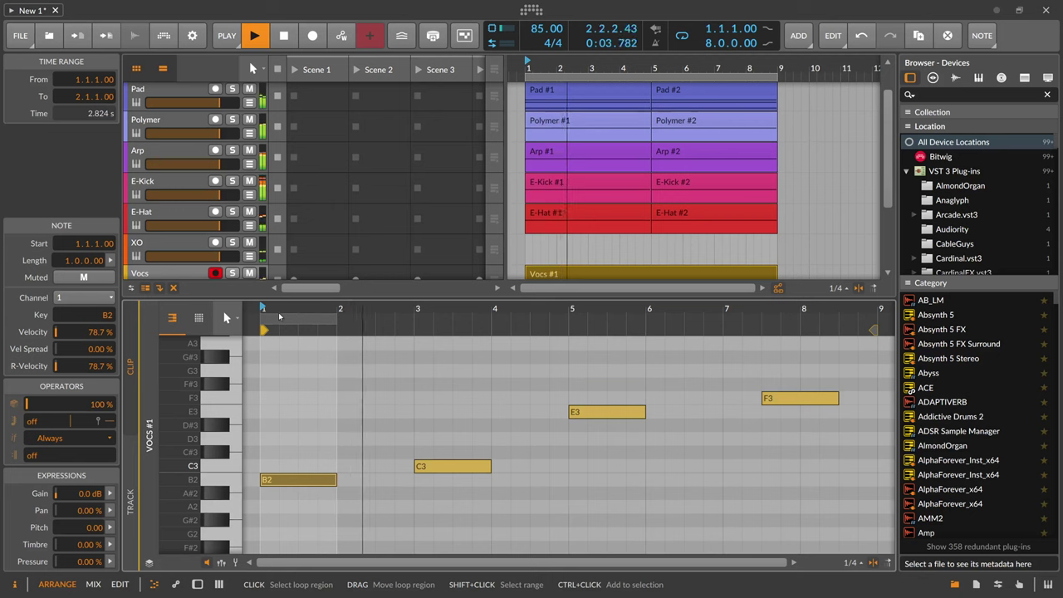
{"action": "left_click", "coordinate": [451, 466]}
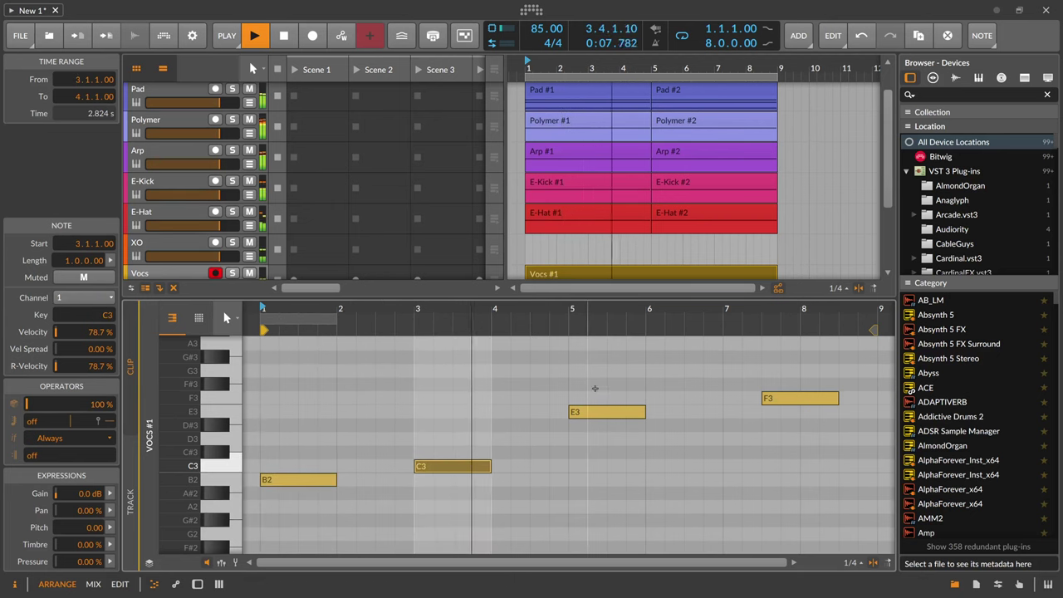
{"action": "left_click", "coordinate": [594, 412]}
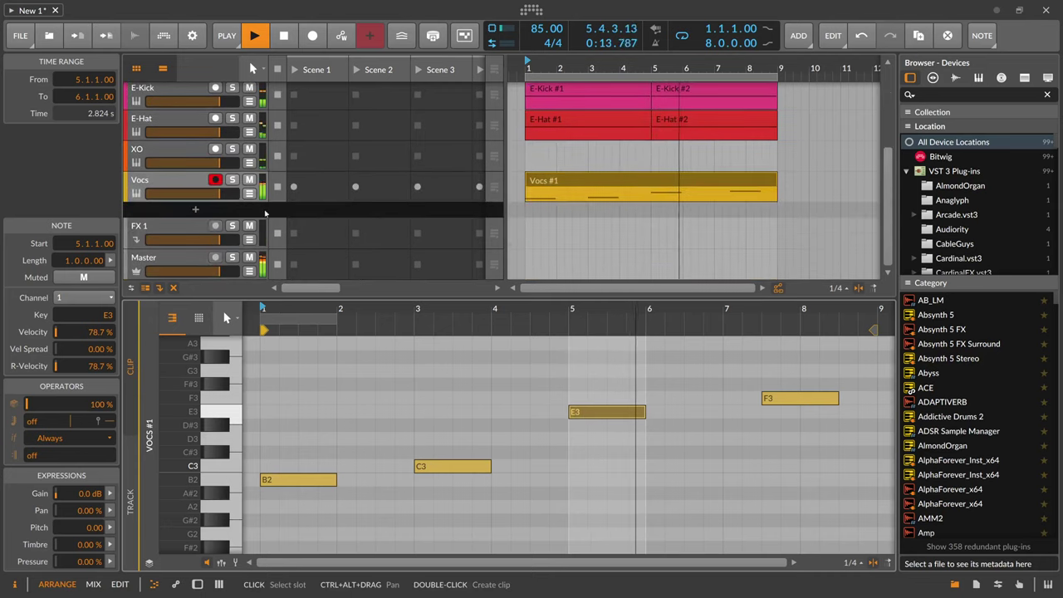
- Lower the cutoff frequency of the Vocs track's Filter to 2.08 kHz and stop playback
{"action": "key", "text": "d"}
{"action": "mouse_move", "coordinate": [416, 495]}
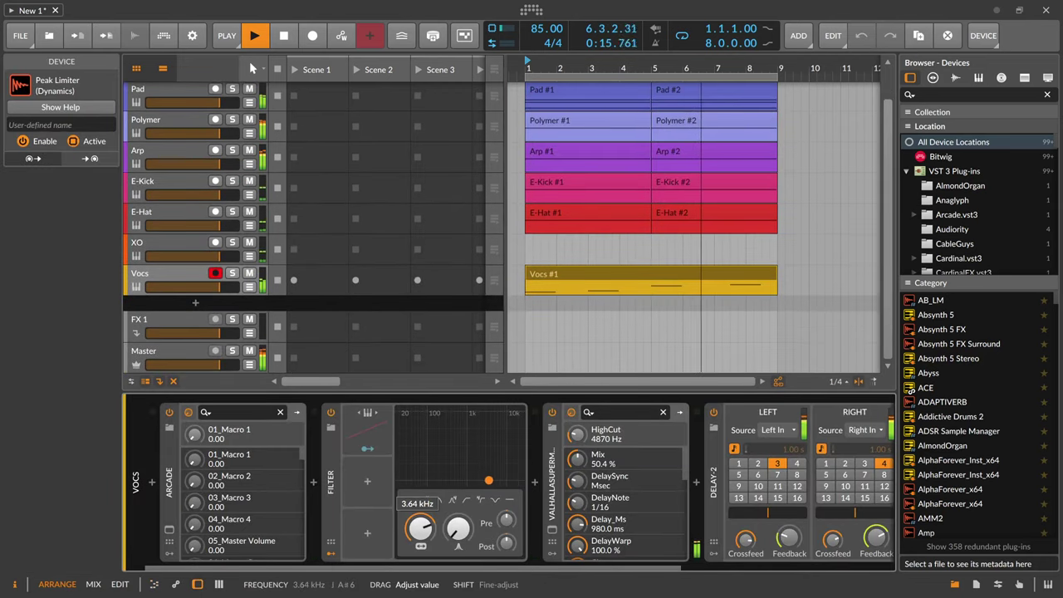
{"action": "left_click_drag", "start_coordinate": [419, 527], "coordinate": [419, 534]}
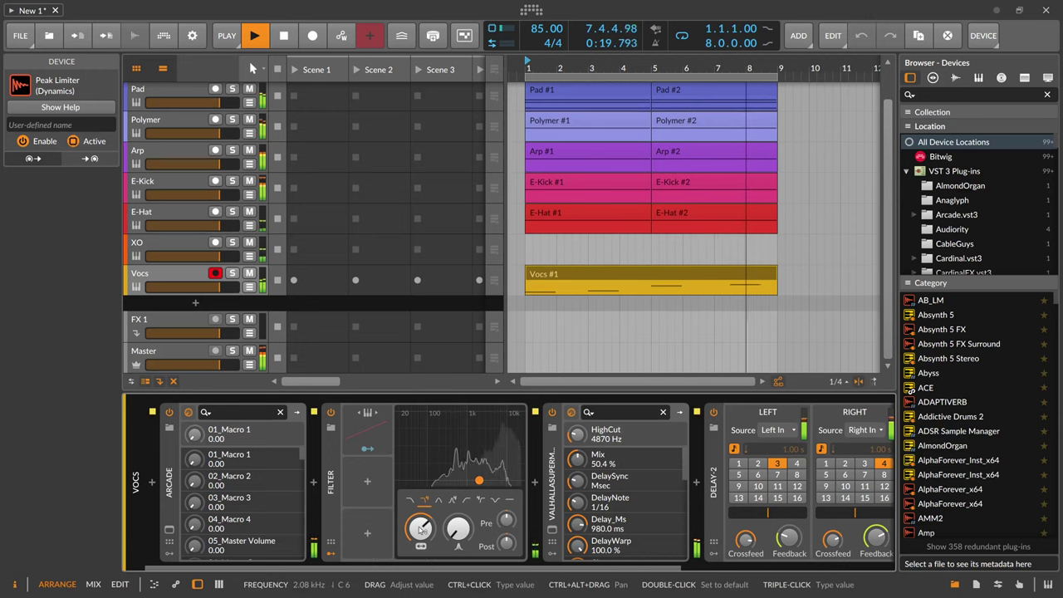
{"action": "key", "text": "space"}
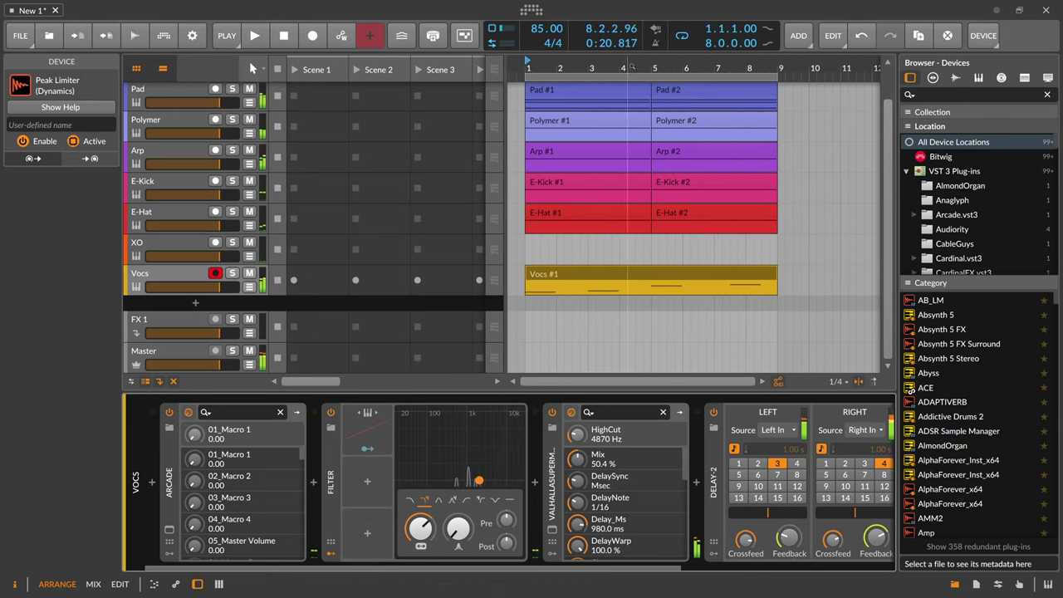
{"action": "scroll", "coordinate": [637, 255], "scroll_direction": "down", "scroll_amount": 2}
{"action": "left_click", "coordinate": [635, 279]}
{"action": "left_click_drag", "start_coordinate": [644, 283], "coordinate": [752, 281]}
{"action": "right_click", "coordinate": [564, 281]}
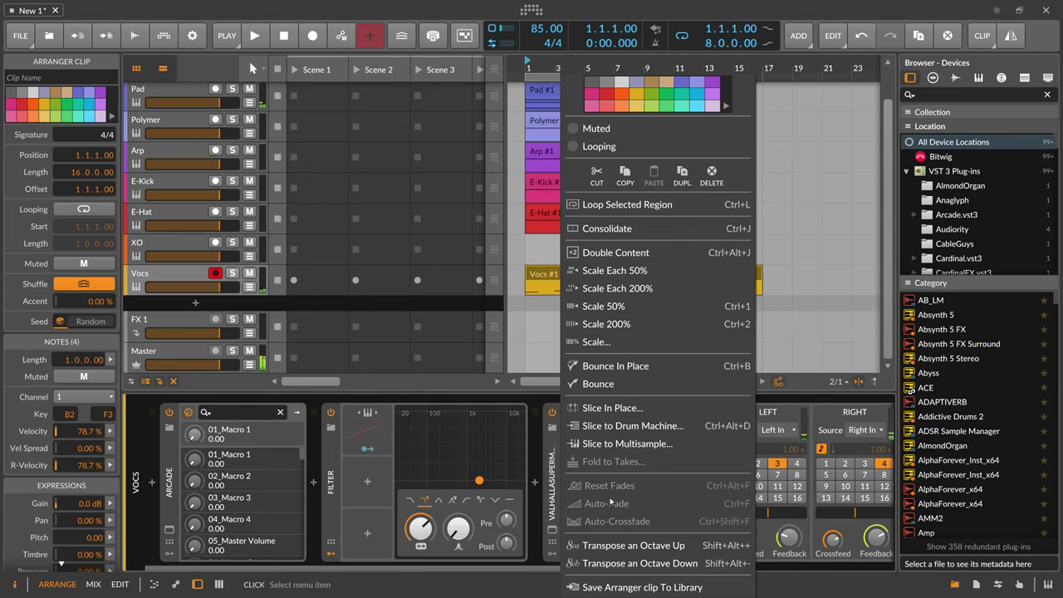
{"action": "left_click", "coordinate": [556, 449]}
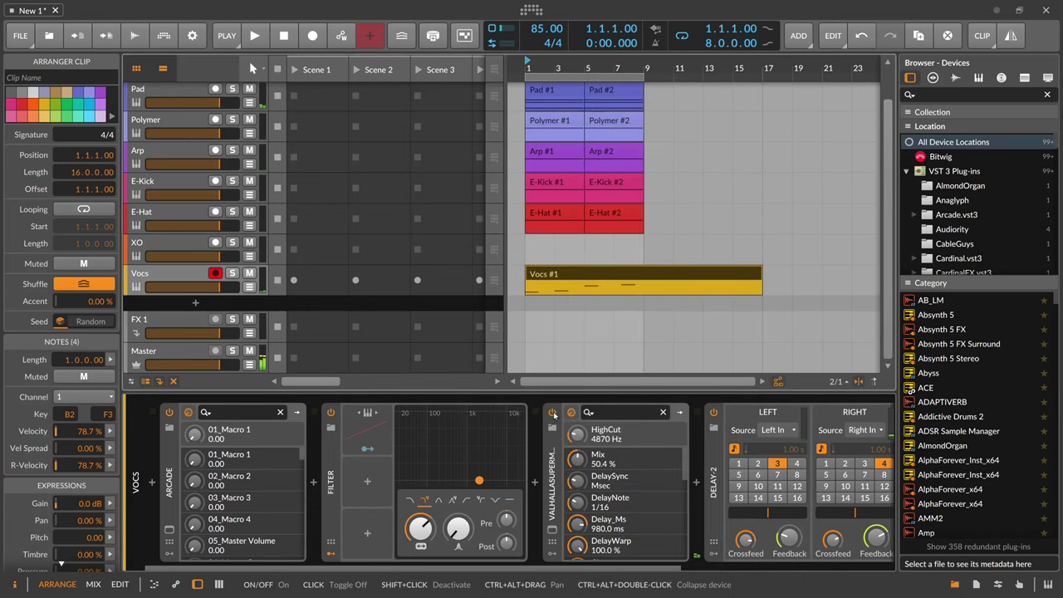
{"action": "left_click", "coordinate": [554, 413]}
{"action": "left_click", "coordinate": [554, 413]}
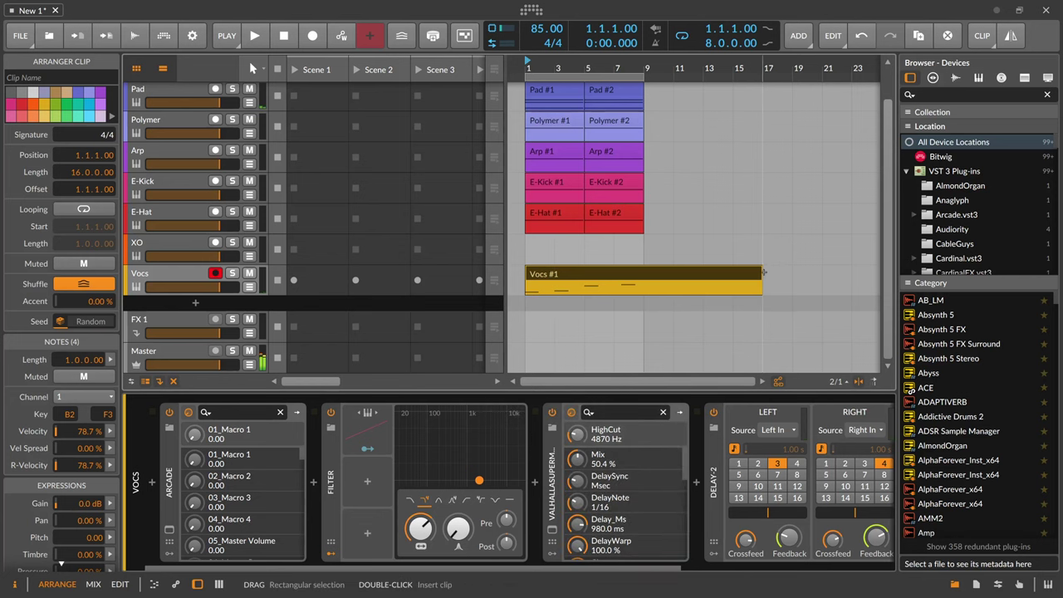
{"action": "left_click_drag", "start_coordinate": [762, 274], "coordinate": [647, 279]}
- Bounce the eight-bar Vocs clip in place to audio and play the arrangement
{"action": "right_click", "coordinate": [619, 281]}
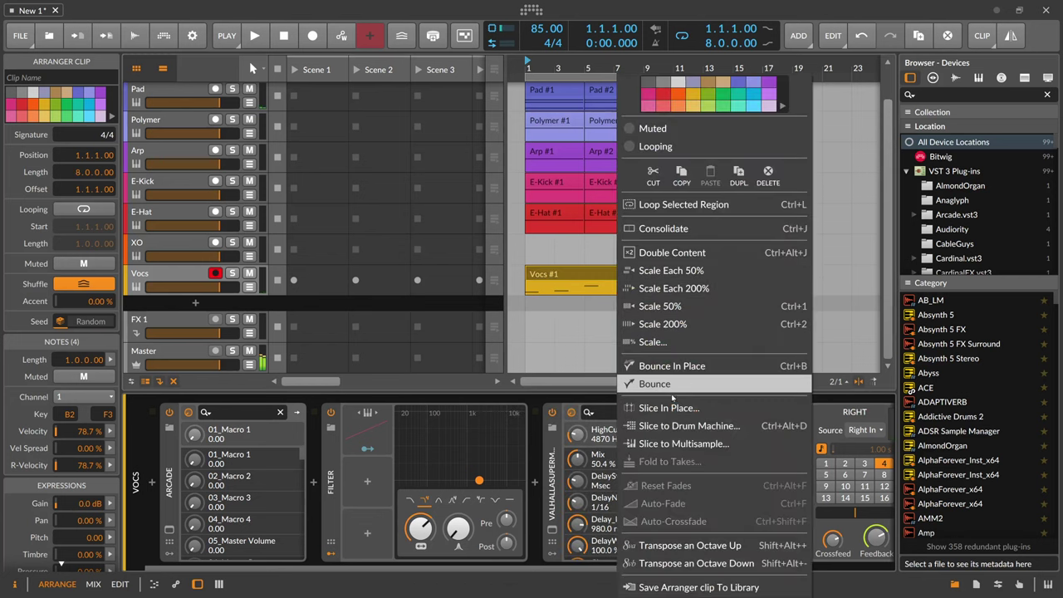
{"action": "left_click", "coordinate": [672, 365]}
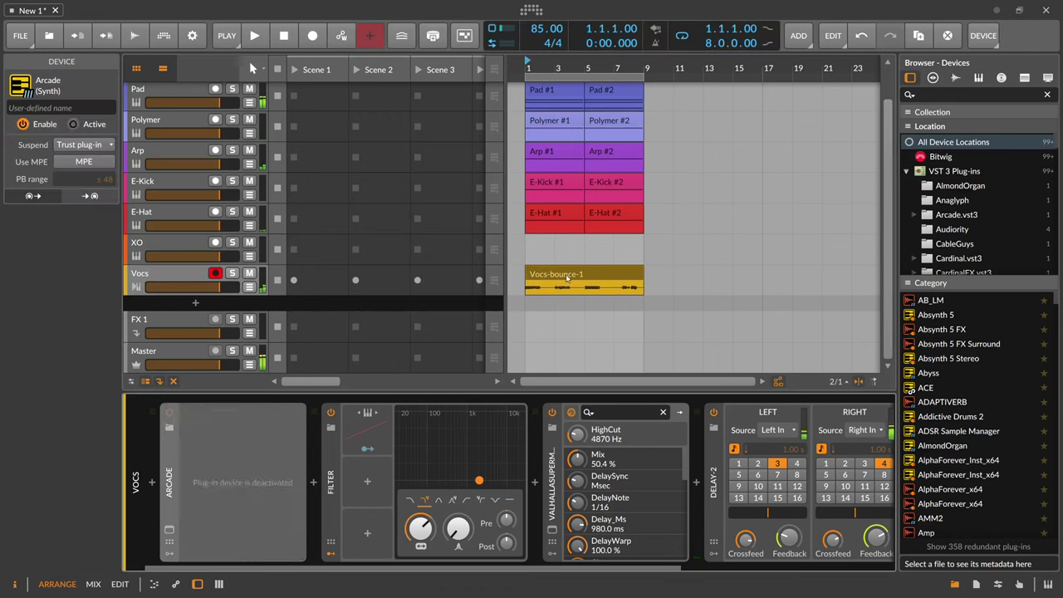
{"action": "key", "text": "space"}
{"action": "left_click", "coordinate": [186, 275]}
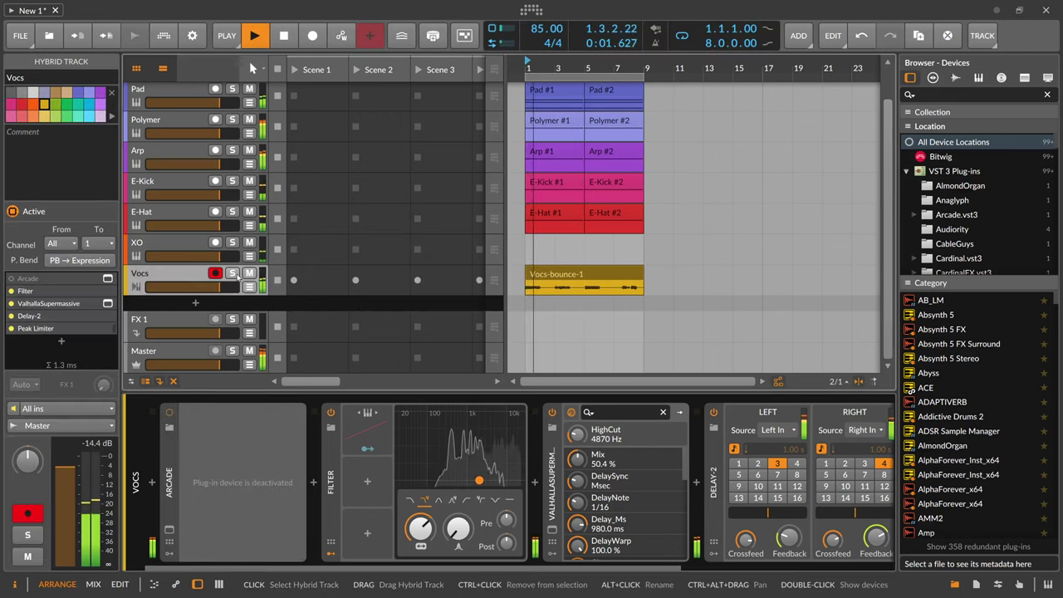
{"action": "left_click_drag", "start_coordinate": [531, 67], "coordinate": [532, 79]}
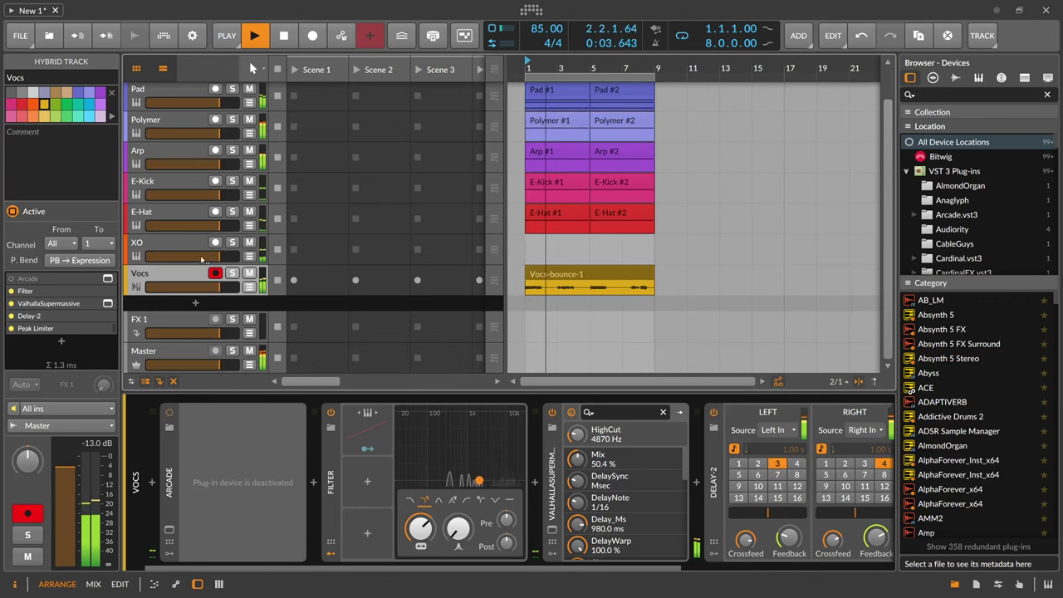
- Set the Pitch of the Arp track's Phase-4 synth to 12.00
{"action": "scroll", "coordinate": [176, 229], "scroll_direction": "up", "scroll_amount": 1}
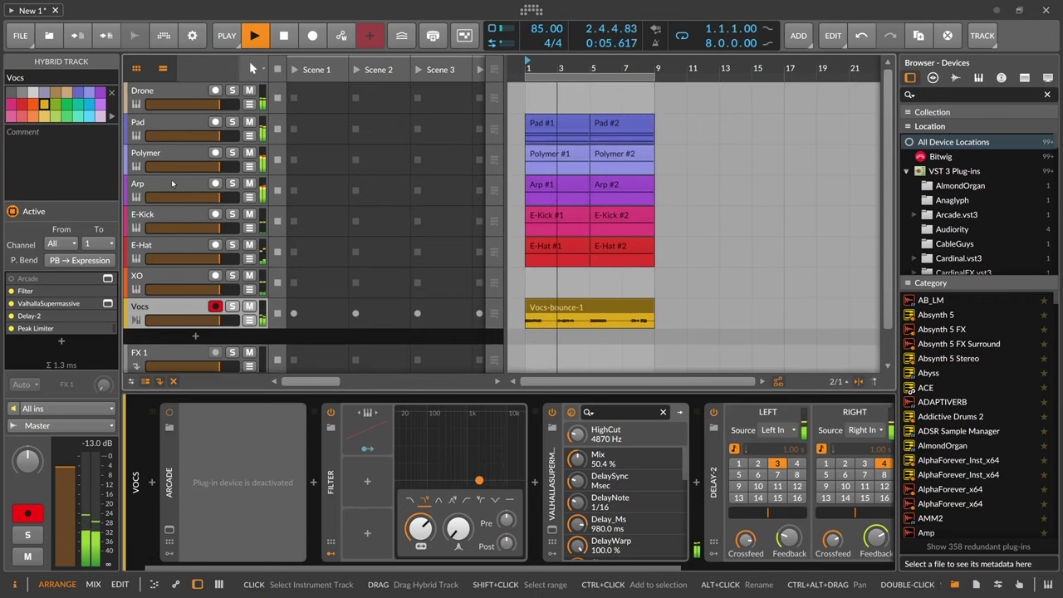
{"action": "left_click", "coordinate": [167, 188]}
{"action": "left_click_drag", "start_coordinate": [469, 413], "coordinate": [469, 402]}
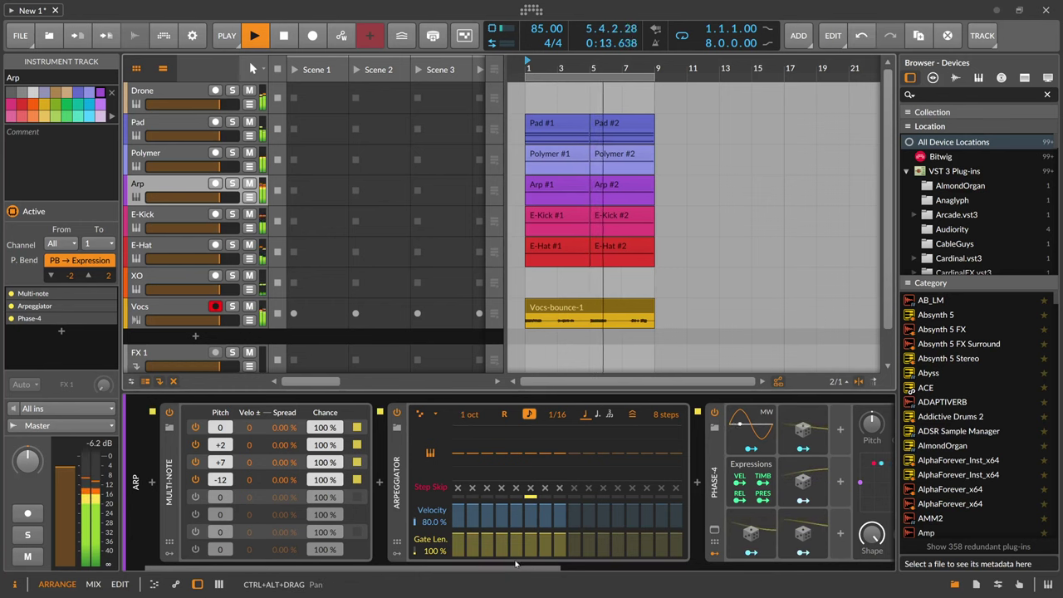
{"action": "scroll", "coordinate": [548, 482], "scroll_direction": "down", "scroll_amount": 5}
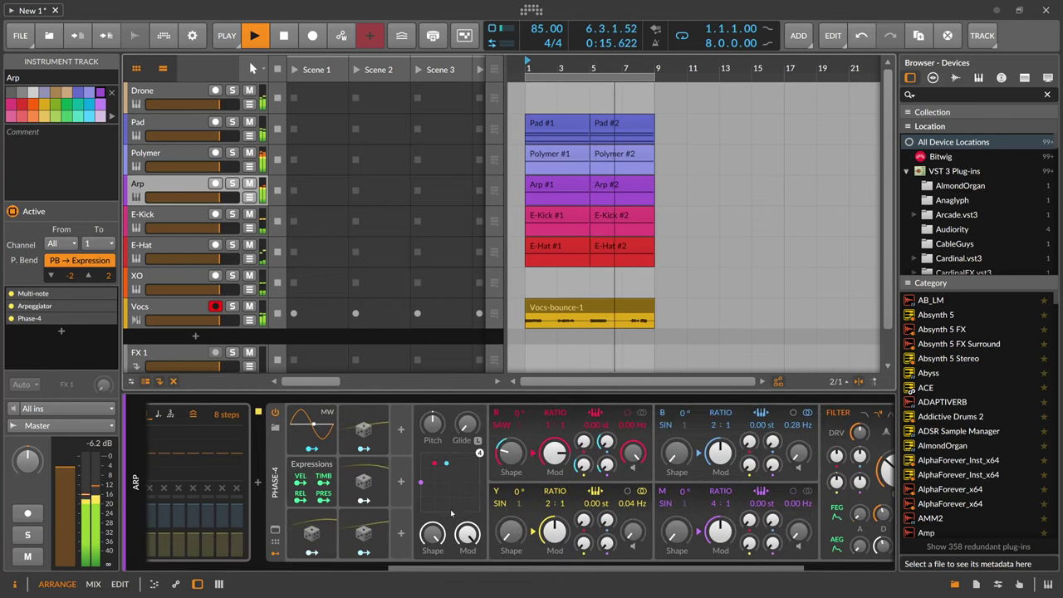
{"action": "left_click", "coordinate": [431, 423]}
{"action": "key", "text": "Return"}
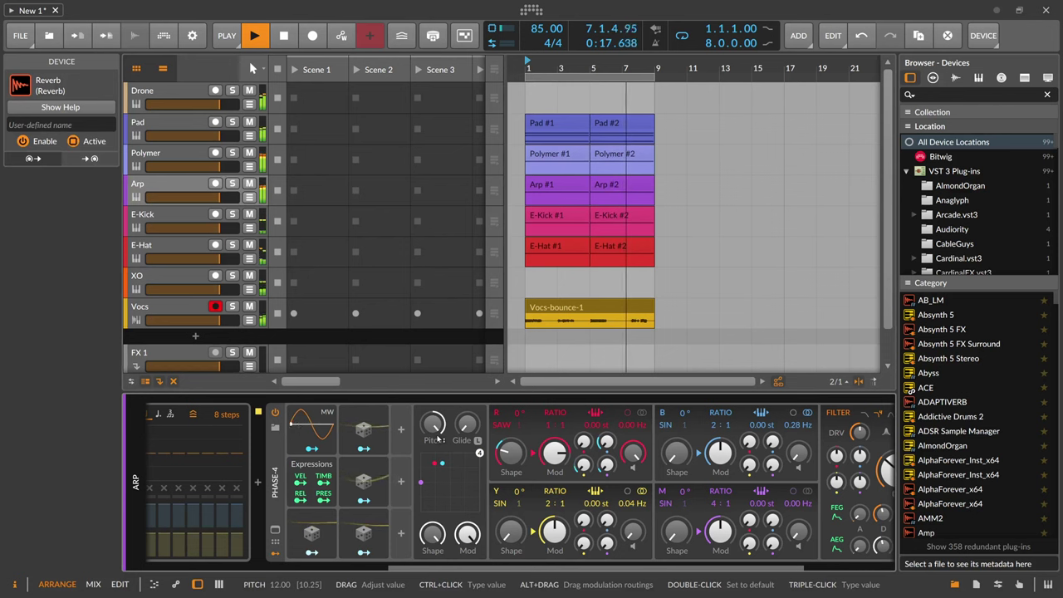
- Review the rest of the Arp device chain and add a Random modulator to its Phase-4 synth
{"action": "scroll", "coordinate": [413, 563], "scroll_direction": "right", "scroll_amount": 4}
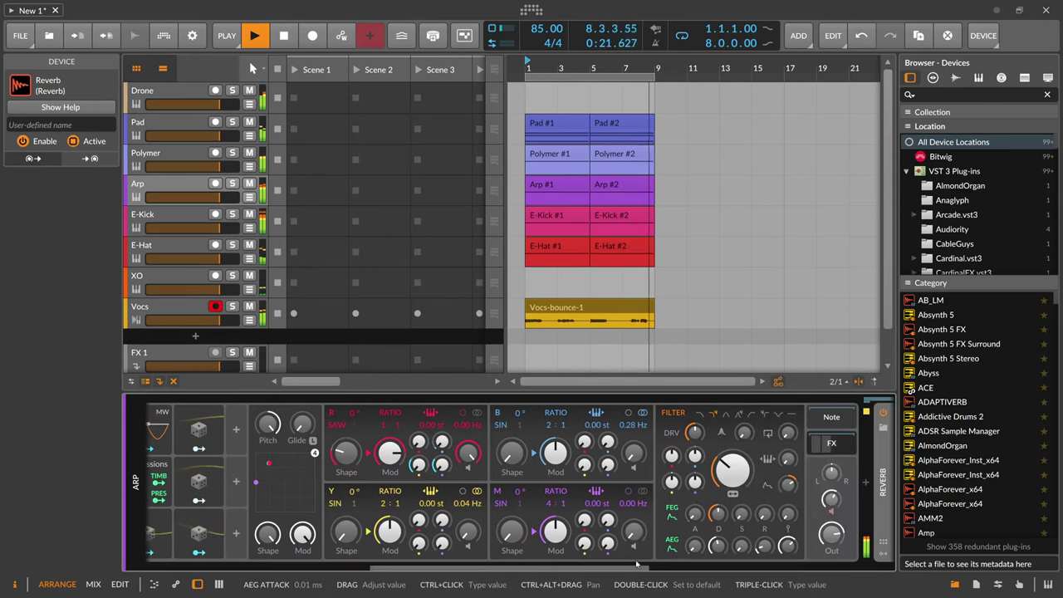
{"action": "scroll", "coordinate": [727, 564], "scroll_direction": "right", "scroll_amount": 5}
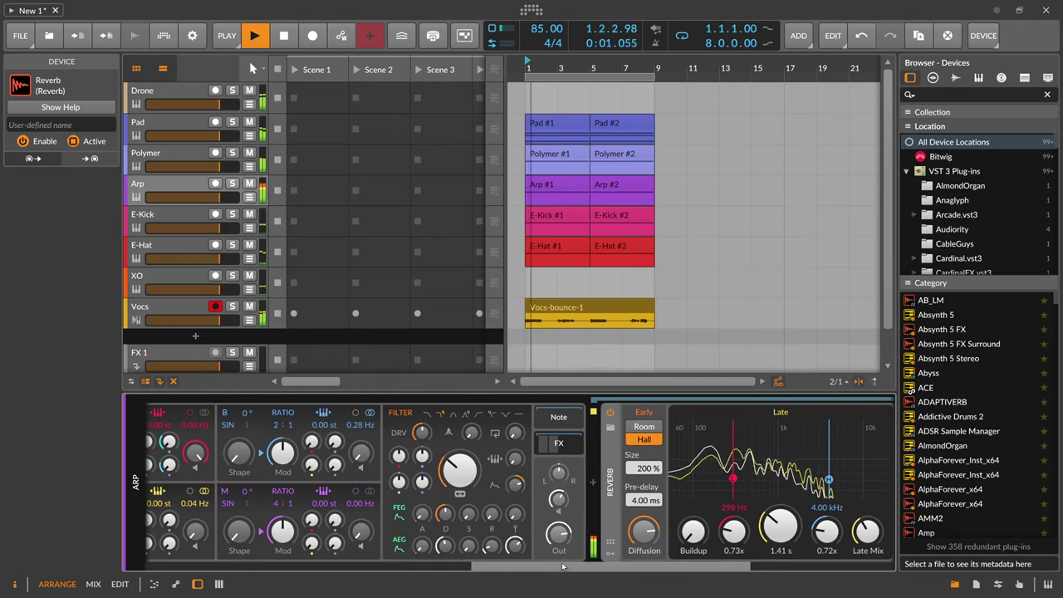
{"action": "scroll", "coordinate": [719, 561], "scroll_direction": "right", "scroll_amount": 8}
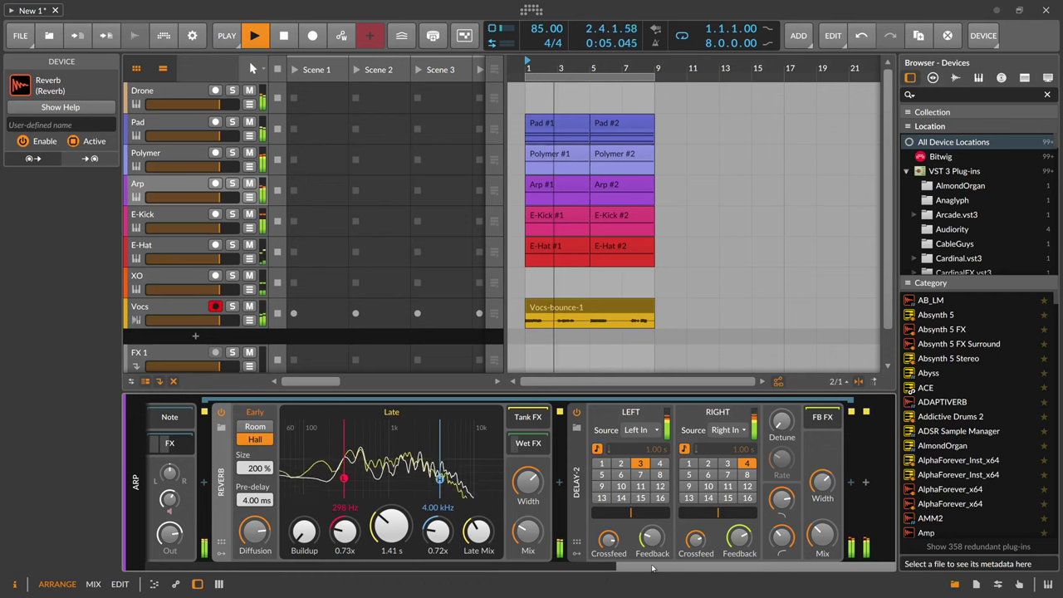
{"action": "scroll", "coordinate": [514, 570], "scroll_direction": "left", "scroll_amount": 8}
{"action": "scroll", "coordinate": [514, 570], "scroll_direction": "left", "scroll_amount": 9}
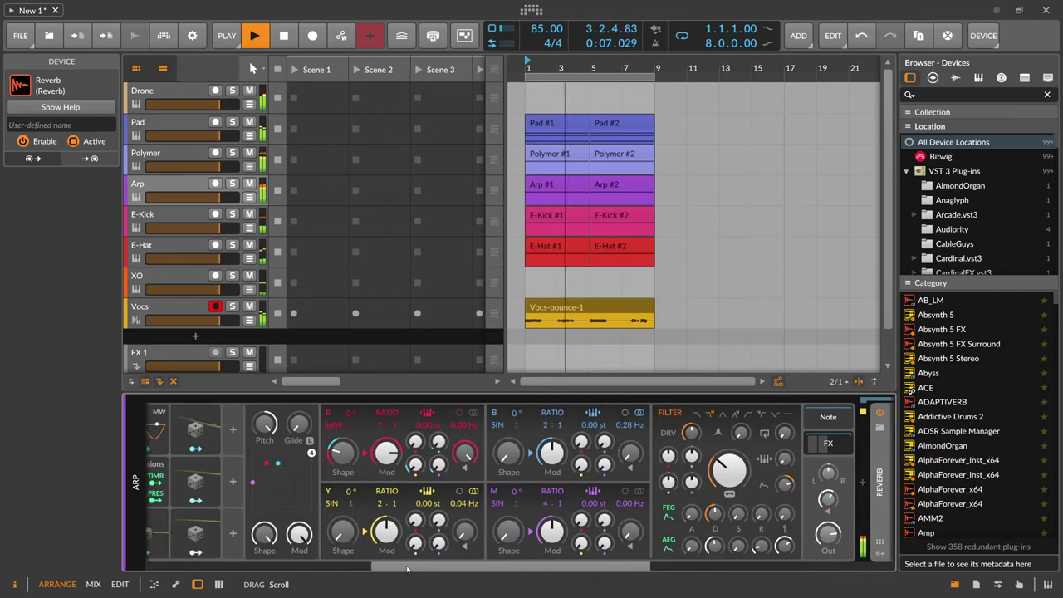
{"action": "left_click", "coordinate": [357, 431]}
{"action": "type", "text": "rand"}
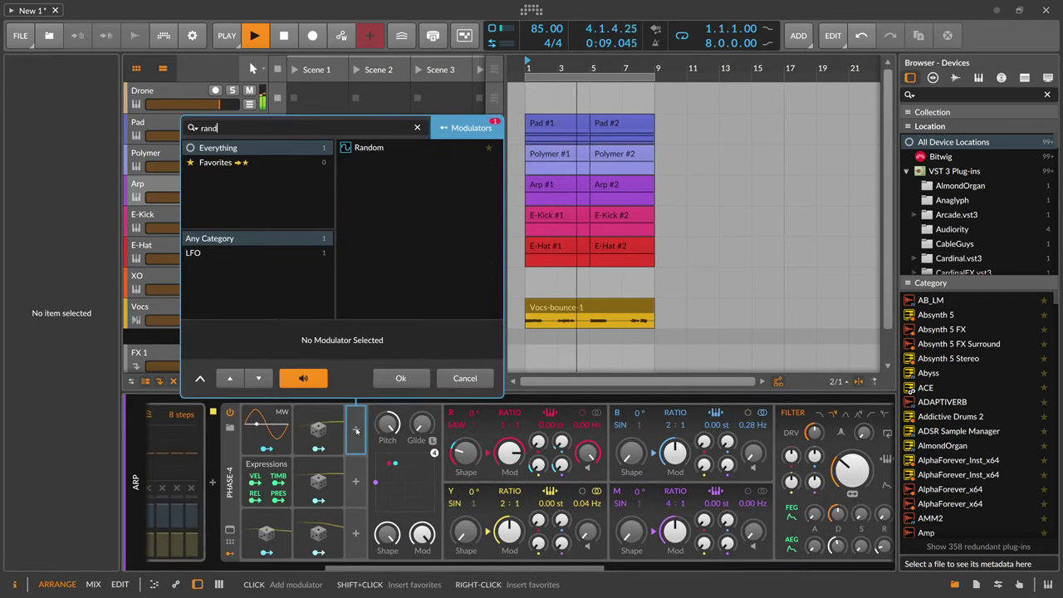
{"action": "key", "text": "Return"}
- Set the Random modulator's rate to 6.00 bars, increase its smoothing, set its trigger to Free and disable per-voice mode
{"action": "left_click", "coordinate": [485, 432]}
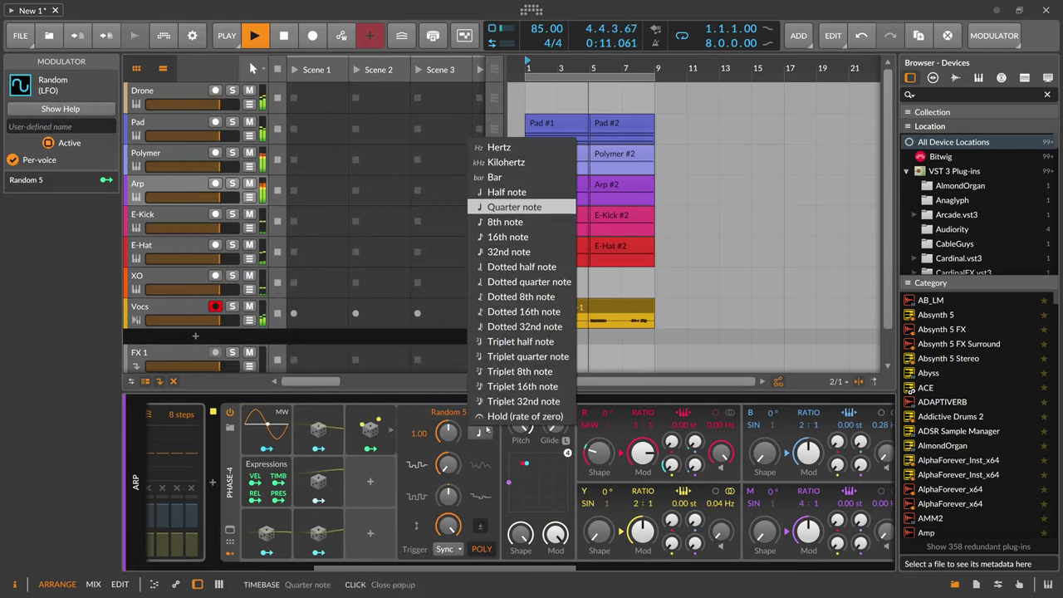
{"action": "left_click", "coordinate": [495, 177]}
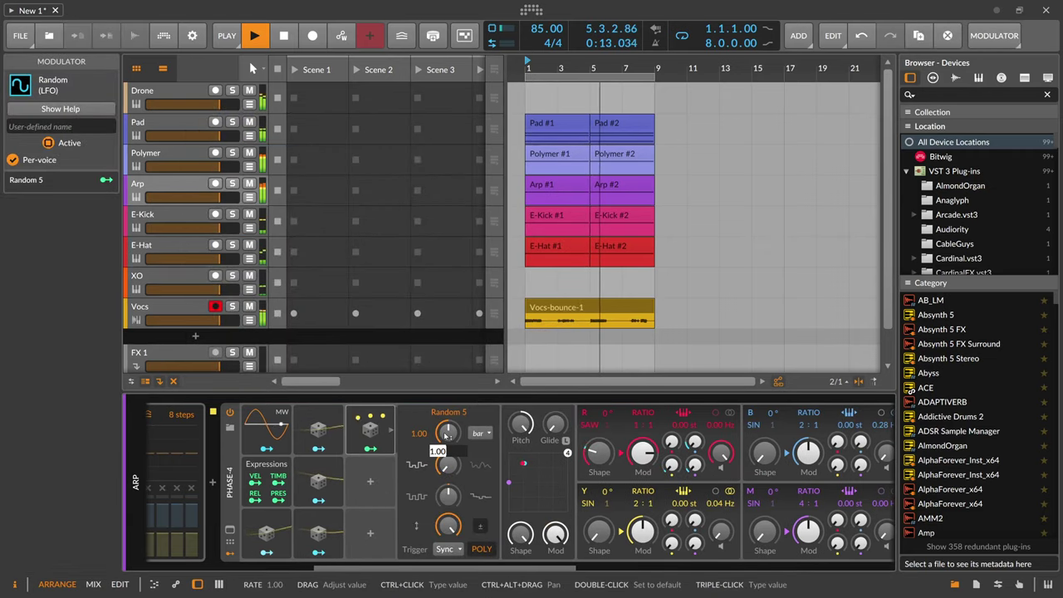
{"action": "left_click_drag", "start_coordinate": [444, 432], "coordinate": [432, 451]}
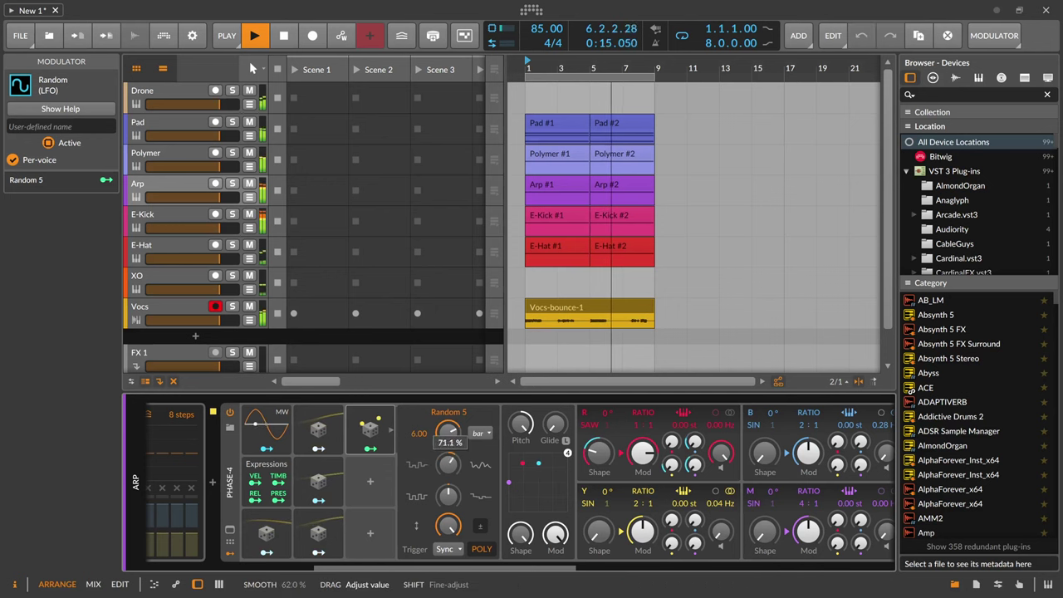
{"action": "left_click", "coordinate": [445, 549]}
{"action": "left_click", "coordinate": [449, 517]}
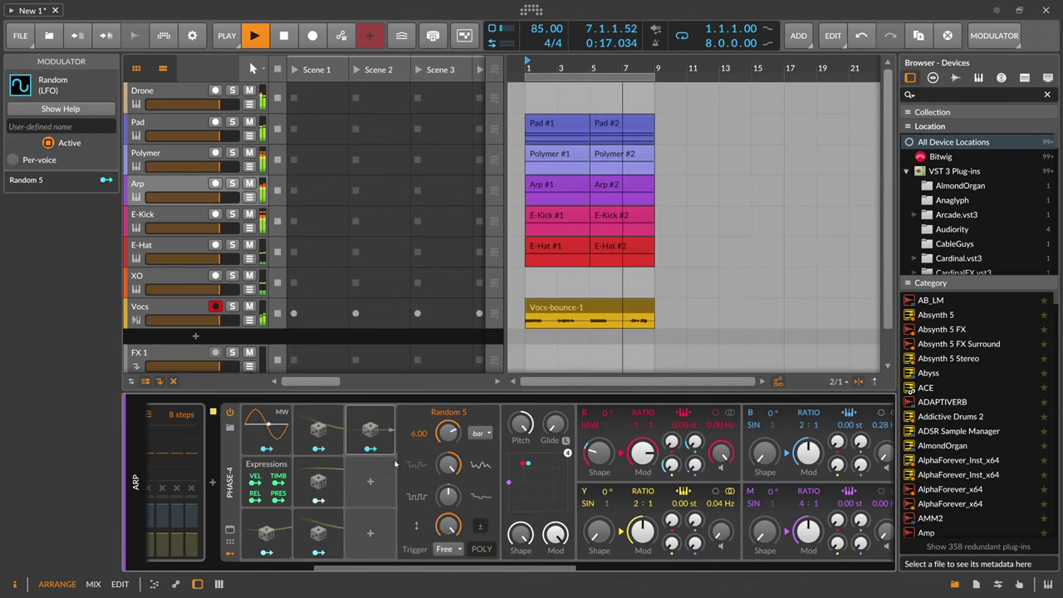
- Modulate Phase-4's filter envelope amount with the Random modulator by 48.82
{"action": "scroll", "coordinate": [532, 548], "scroll_direction": "right", "scroll_amount": 5}
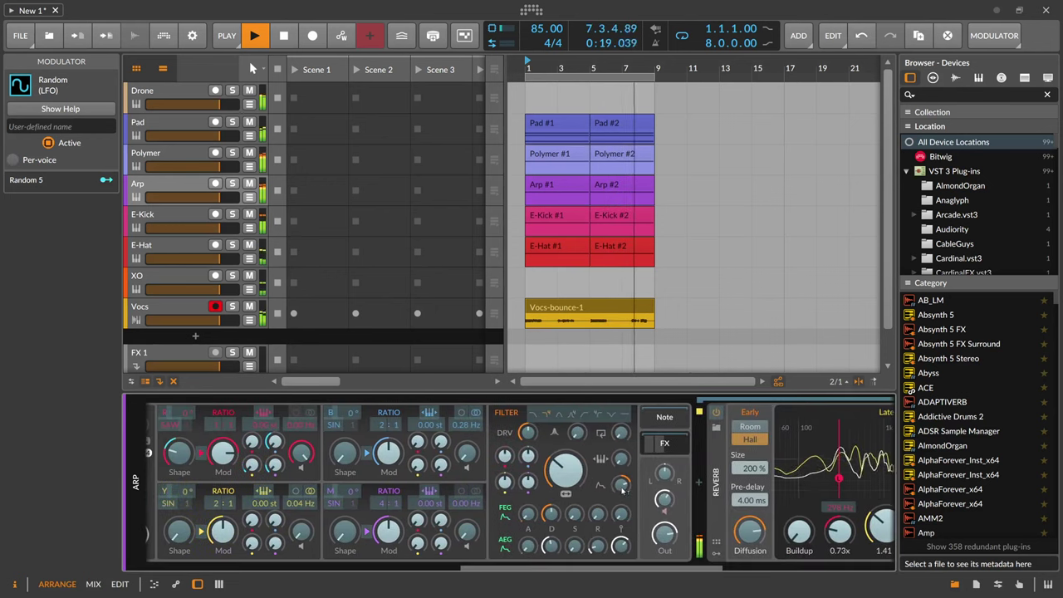
{"action": "mouse_move", "coordinate": [622, 489]}
{"action": "left_mouse_down"}
{"action": "mouse_move", "coordinate": [622, 479]}
{"action": "mouse_move", "coordinate": [623, 498]}
{"action": "mouse_move", "coordinate": [622, 474]}
{"action": "left_mouse_up"}
{"action": "key", "text": "Escape"}
{"action": "right_click", "coordinate": [624, 489]}
{"action": "left_click", "coordinate": [691, 587]}
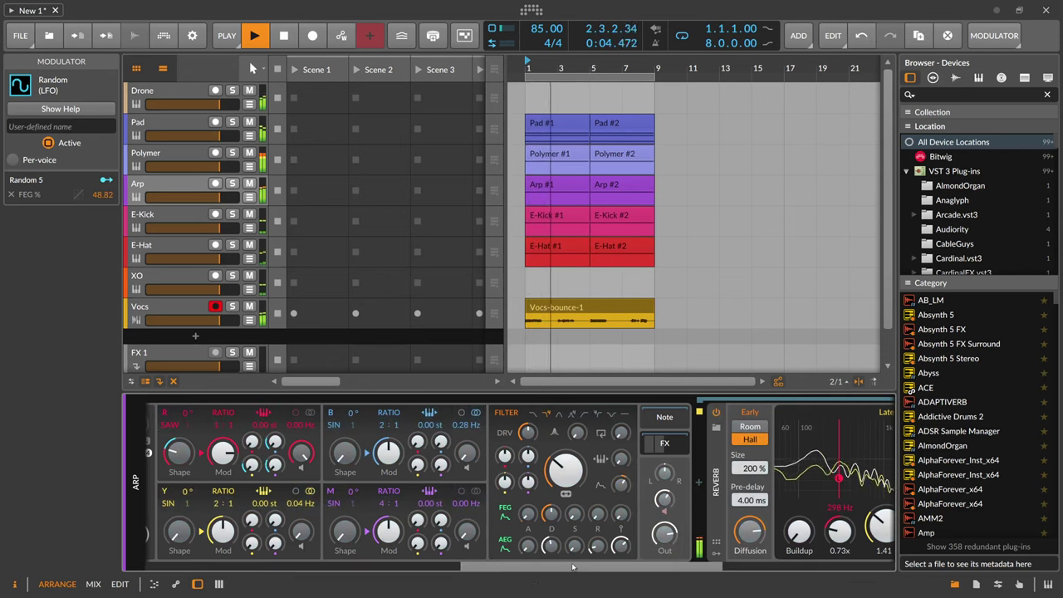
- Disarm the Vocs track for recording and hide the clip launcher to leave only the arranger
{"action": "mouse_move", "coordinate": [573, 568]}
{"action": "left_mouse_down"}
{"action": "mouse_move", "coordinate": [462, 570]}
{"action": "mouse_move", "coordinate": [554, 570]}
{"action": "left_mouse_up"}
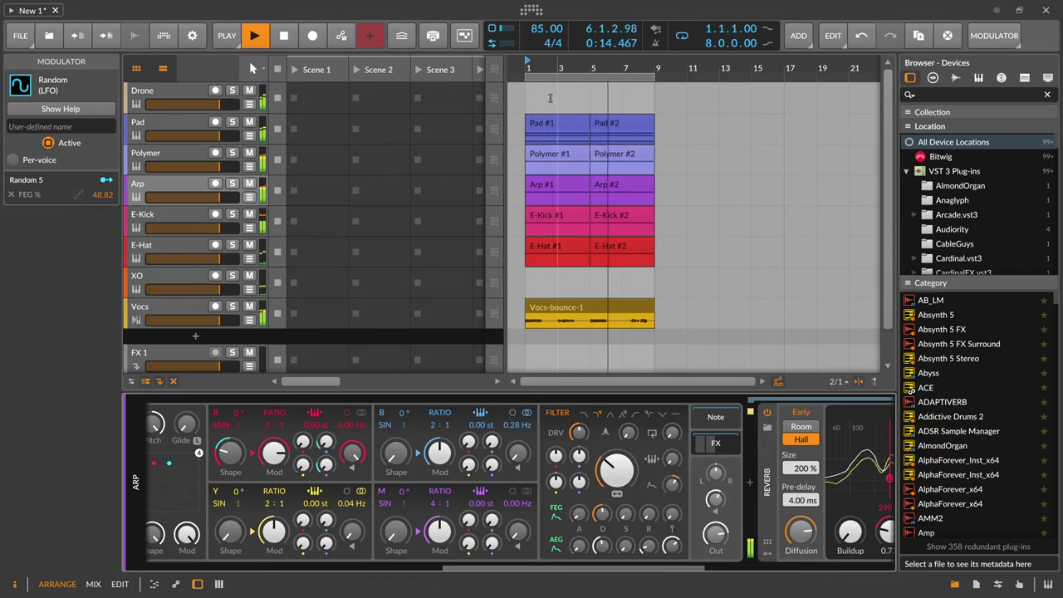
{"action": "left_click", "coordinate": [139, 70]}
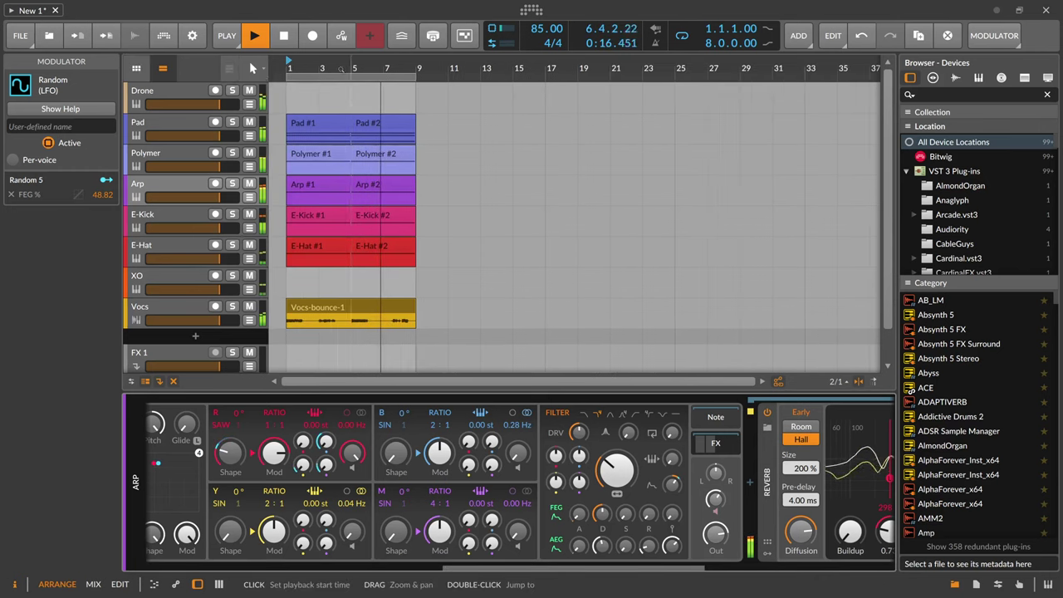
- Create a new instrument track below Vocs and load the Pianoteq 7 STAGE plug-in on it
{"action": "scroll", "coordinate": [201, 302], "scroll_direction": "down", "scroll_amount": 1}
{"action": "double_click", "coordinate": [201, 302]}
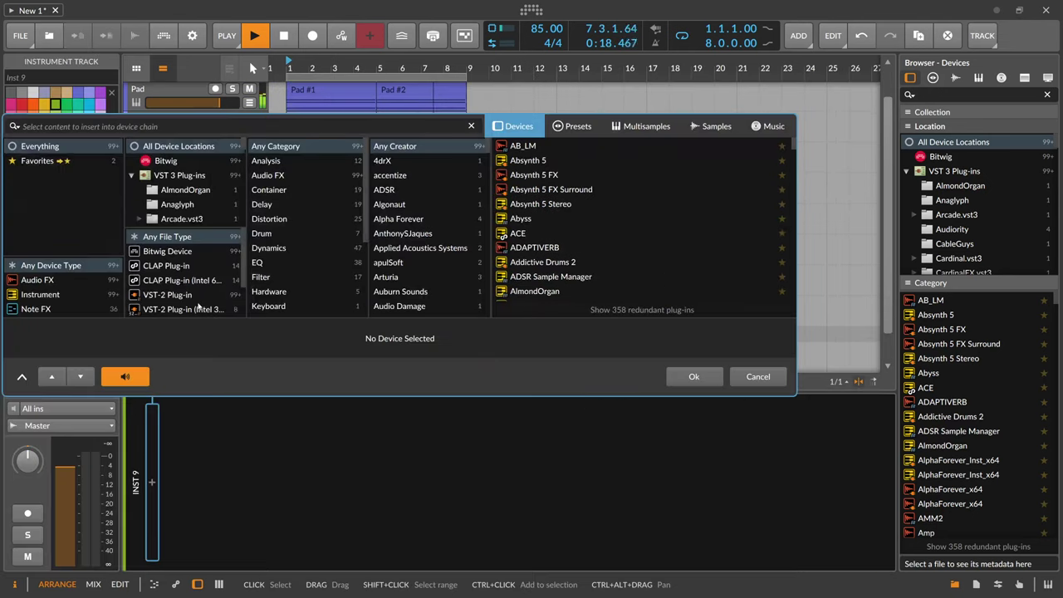
{"action": "type", "text": "p"}
{"action": "key", "text": "BackSpace"}
{"action": "type", "text": "stage"}
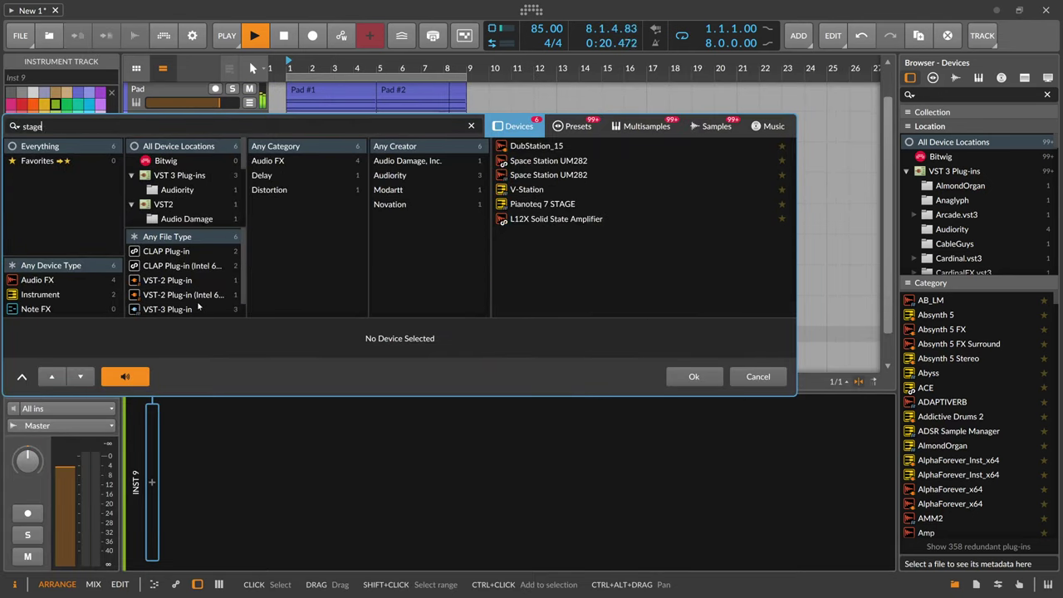
{"action": "key", "text": "Return"}
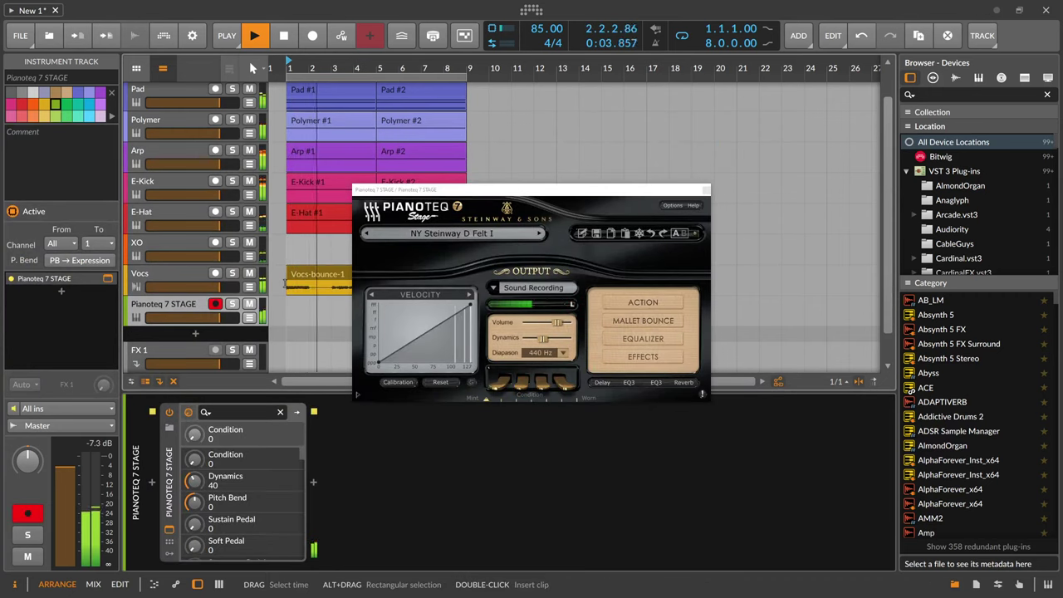
- Load the NY Steinway D Pop preset in Pianoteq, close its window and solo the piano track
{"action": "left_click", "coordinate": [452, 234]}
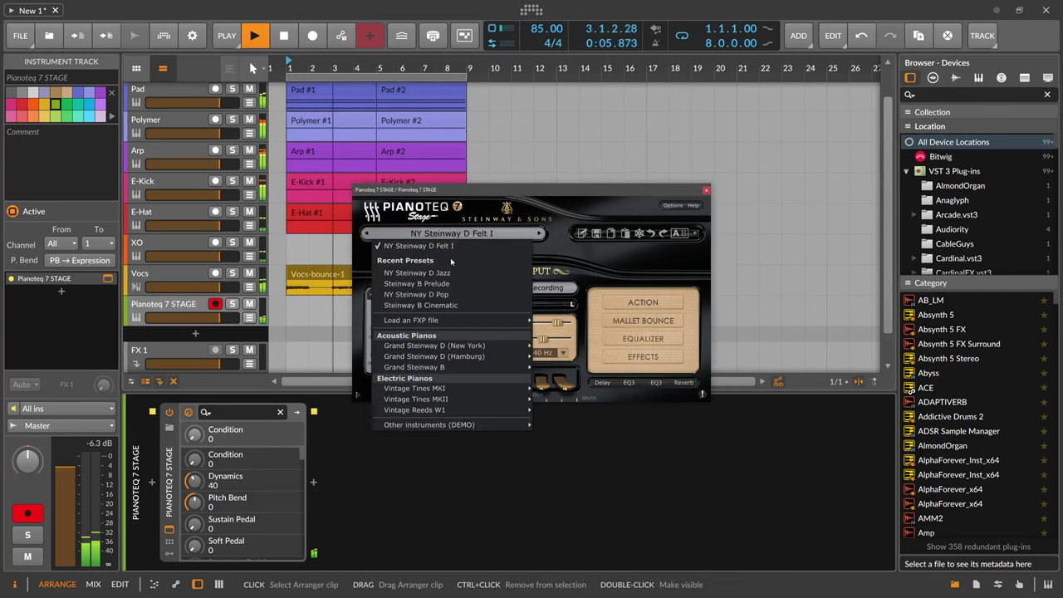
{"action": "left_click", "coordinate": [463, 295]}
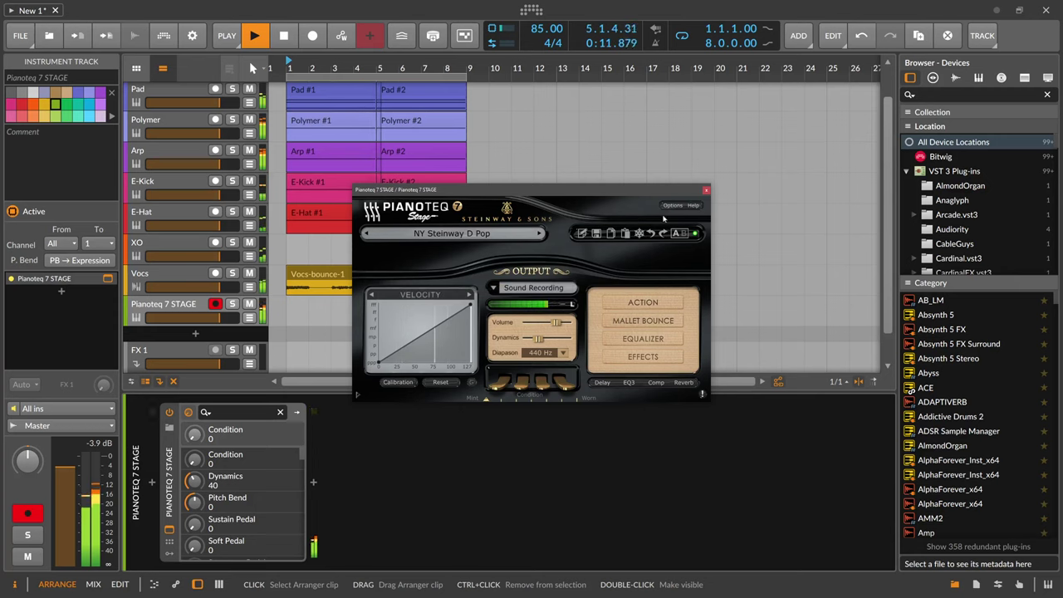
{"action": "left_click", "coordinate": [705, 192]}
{"action": "left_click", "coordinate": [235, 304]}
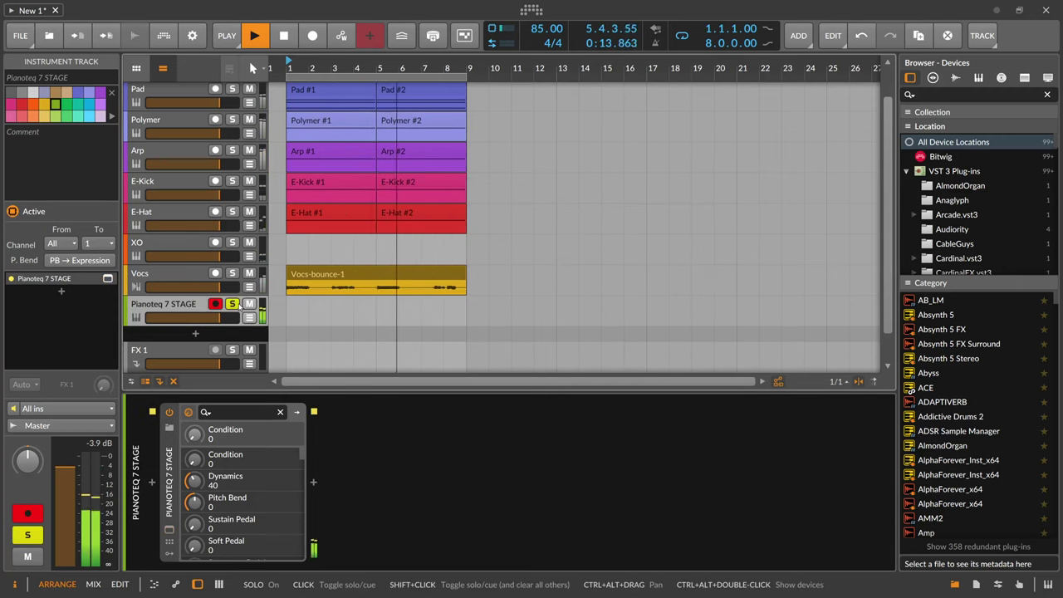
- Insert an FX Grid after Pianoteq in the device chain and open its patch editor
{"action": "left_click", "coordinate": [314, 482]}
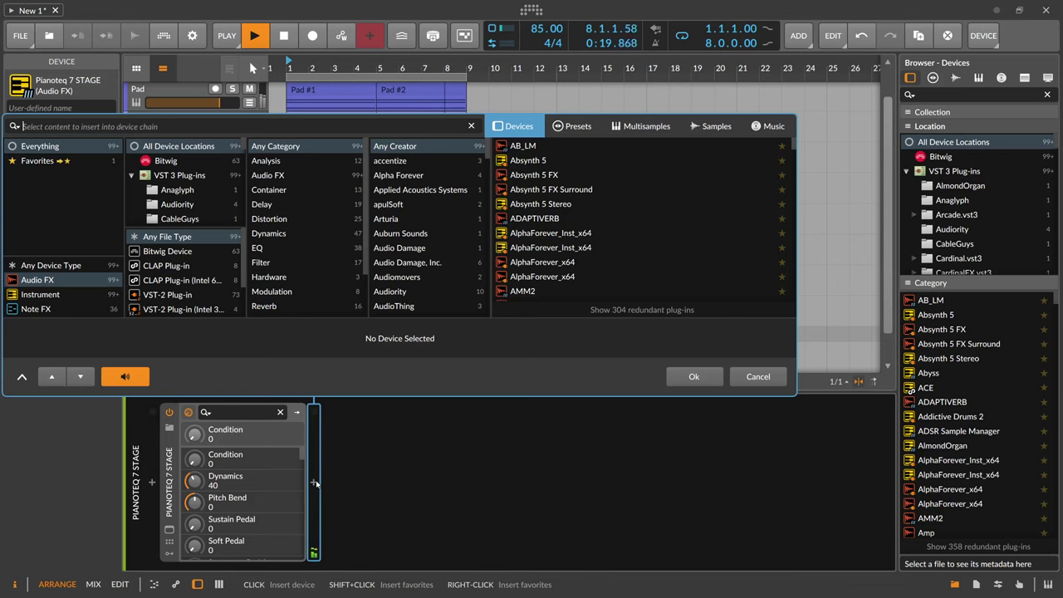
{"action": "type", "text": "fx"}
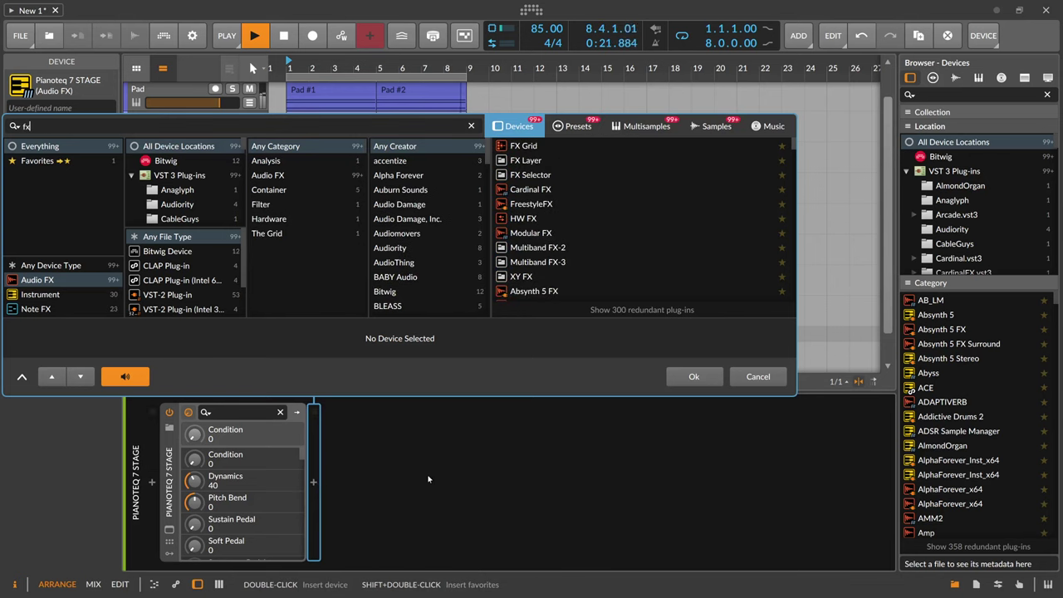
{"action": "left_click", "coordinate": [516, 147]}
{"action": "double_click", "coordinate": [516, 147]}
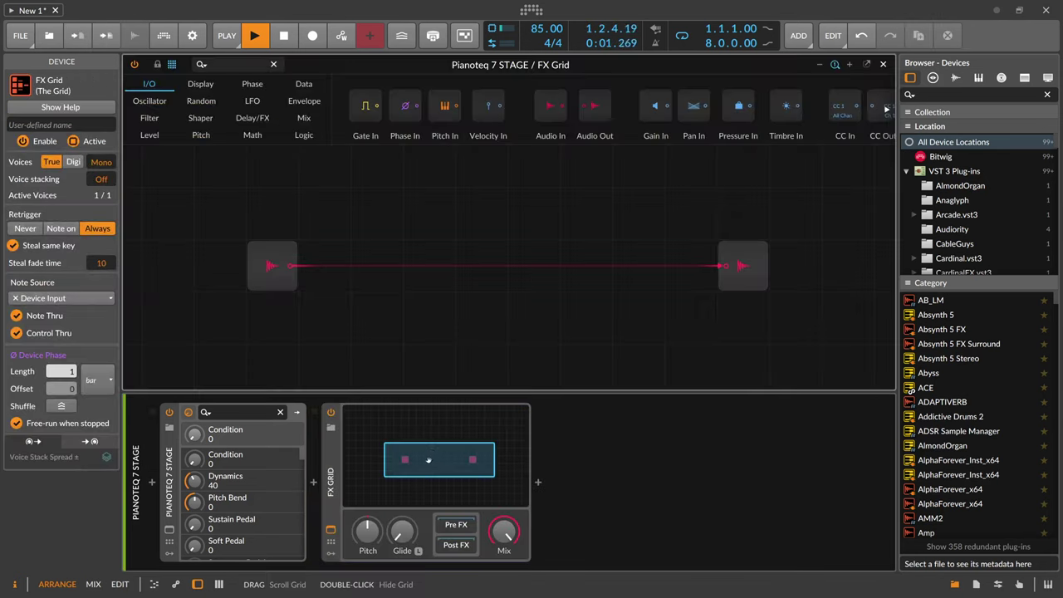
- Insert a Recorder module on the cable between the audio input and output of the FX Grid
{"action": "left_click", "coordinate": [229, 63]}
{"action": "type", "text": "rece"}
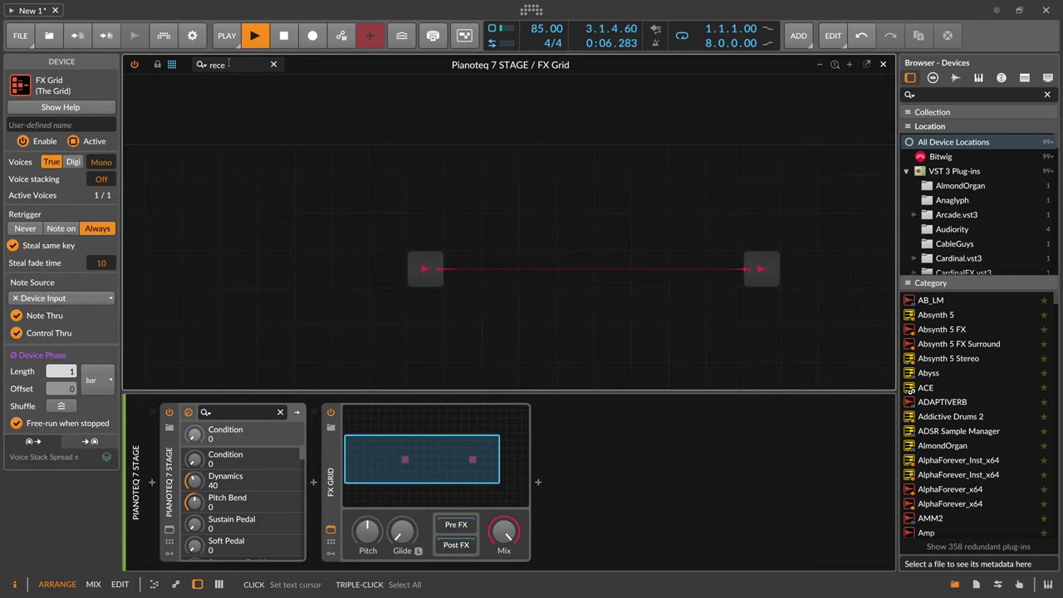
{"action": "key", "text": "BackSpace"}
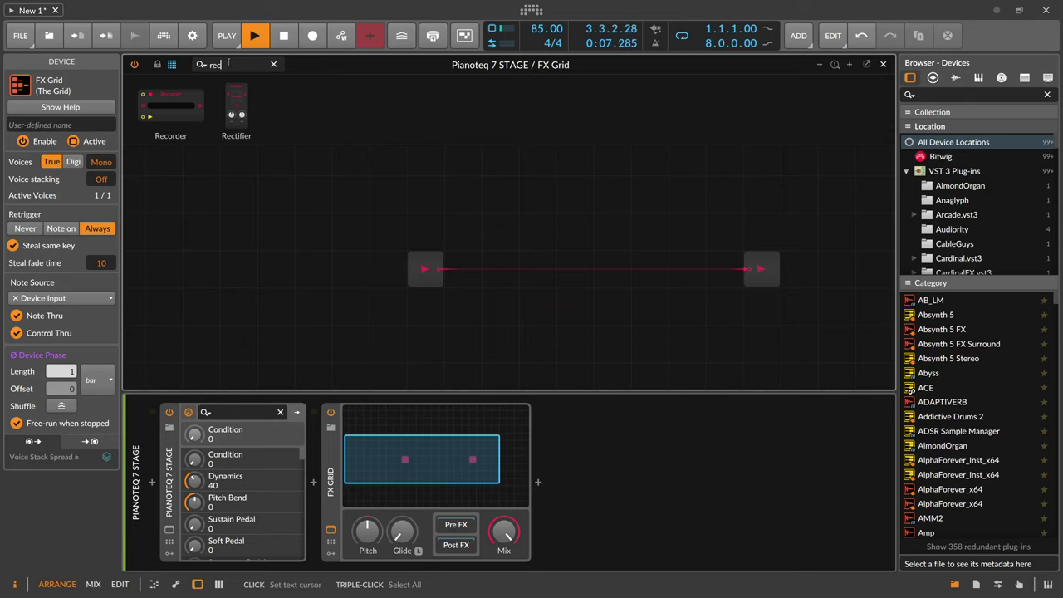
{"action": "left_click_drag", "start_coordinate": [164, 93], "coordinate": [508, 257]}
{"action": "left_click", "coordinate": [507, 247]}
- Add a Triggers module for the Recorder's record input and duplicate it for the play input with 5 steps
{"action": "left_click_drag", "start_coordinate": [231, 65], "coordinate": [133, 67]}
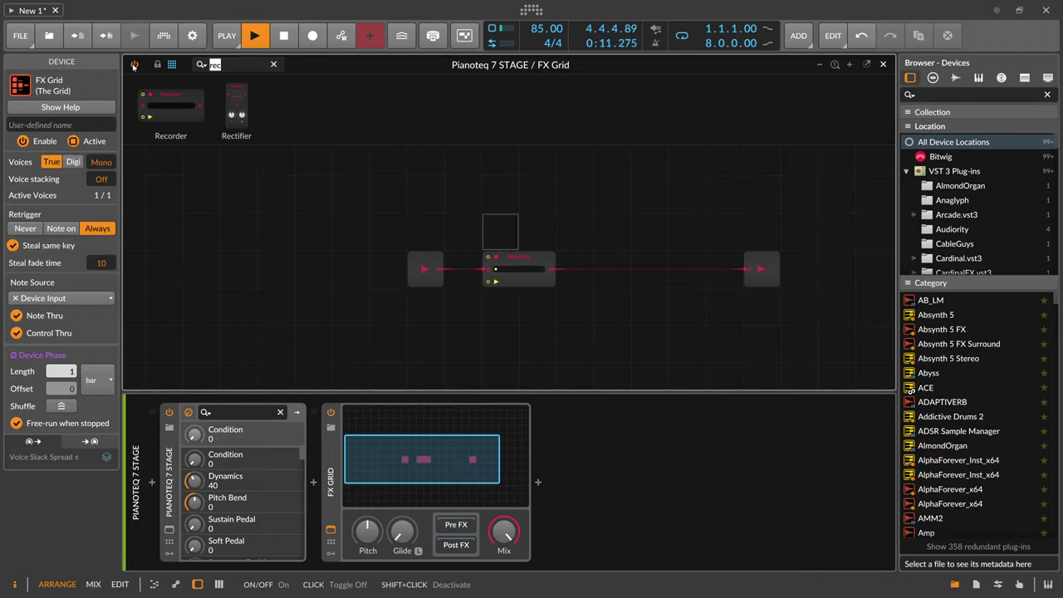
{"action": "type", "text": "trigg"}
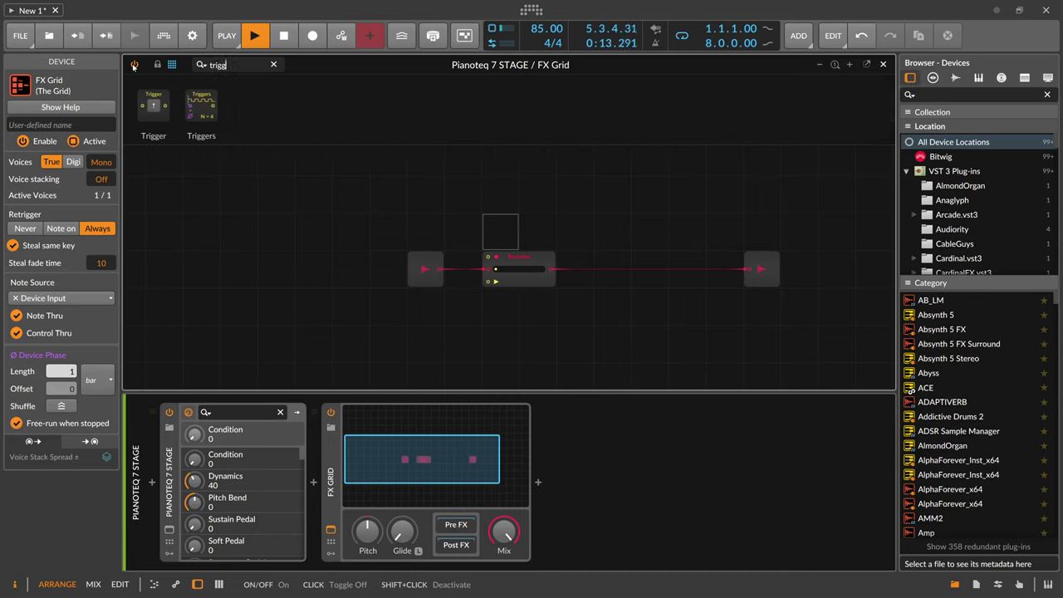
{"action": "left_click_drag", "start_coordinate": [202, 103], "coordinate": [496, 285]}
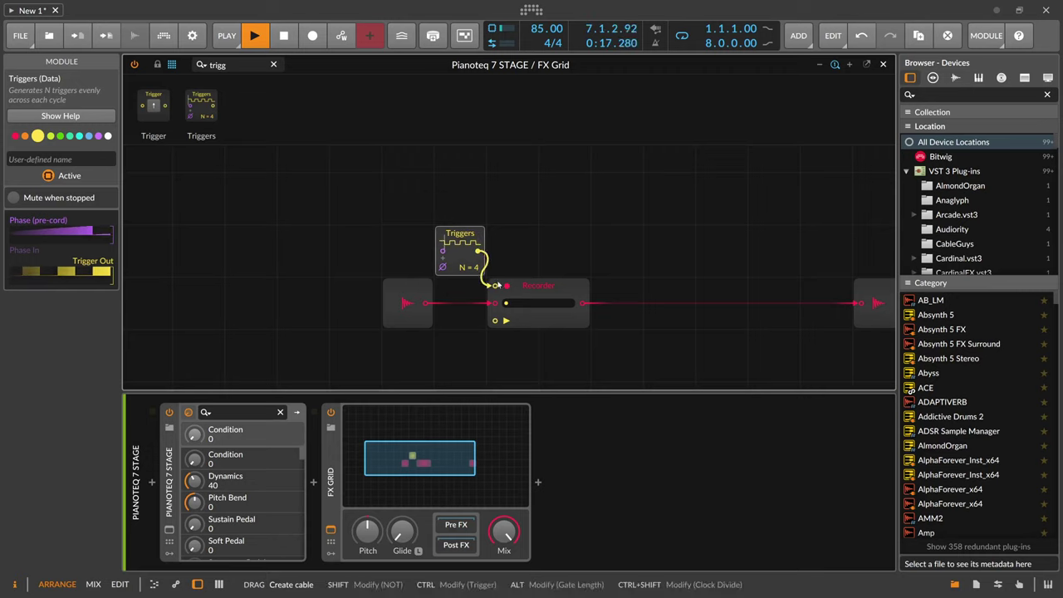
{"action": "left_click_drag", "start_coordinate": [462, 236], "coordinate": [474, 364], "text": "ctrl"}
- Insert a Chance module set to 35.7 % between the upper Triggers module and the Recorder's record input
{"action": "left_click", "coordinate": [244, 69]}
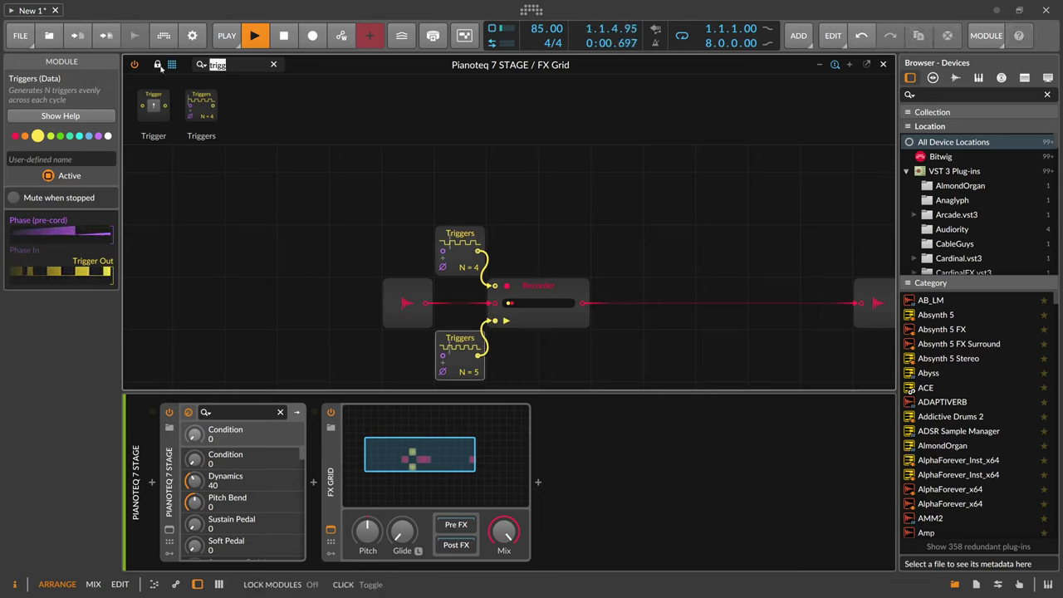
{"action": "type", "text": "chance"}
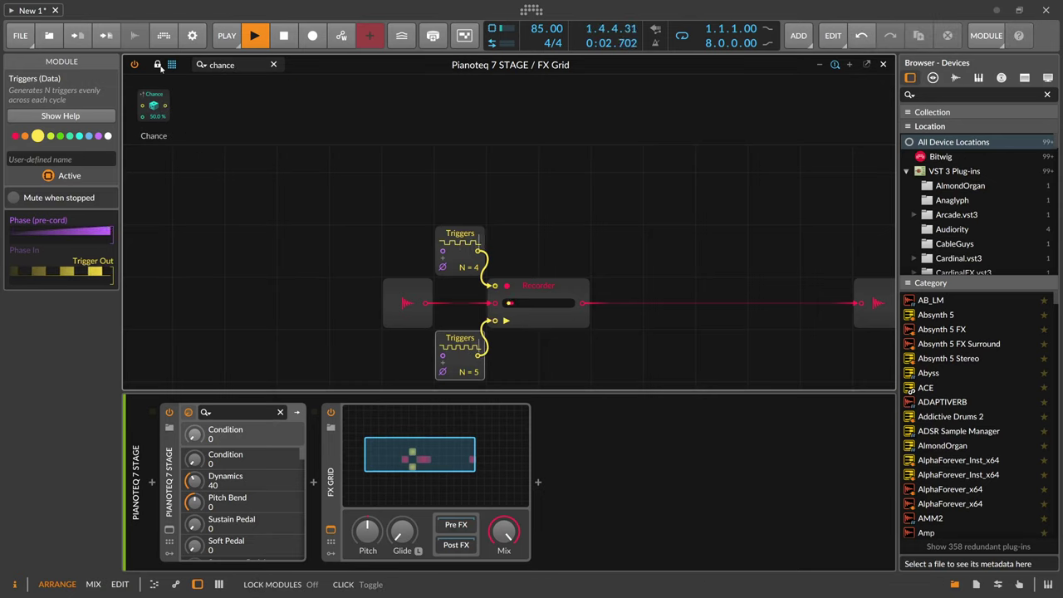
{"action": "left_click_drag", "start_coordinate": [153, 105], "coordinate": [519, 287]}
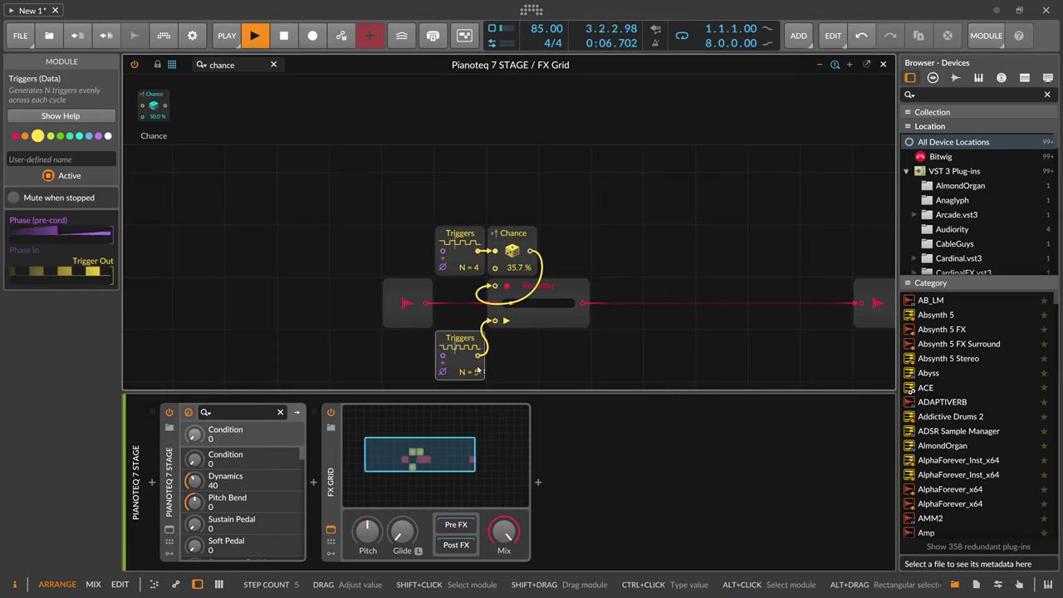
- Lower the FX Grid mix to about halfway and set the Triggers counts to 12 for playback and 5 for recording
{"action": "left_click_drag", "start_coordinate": [471, 342], "coordinate": [403, 395]}
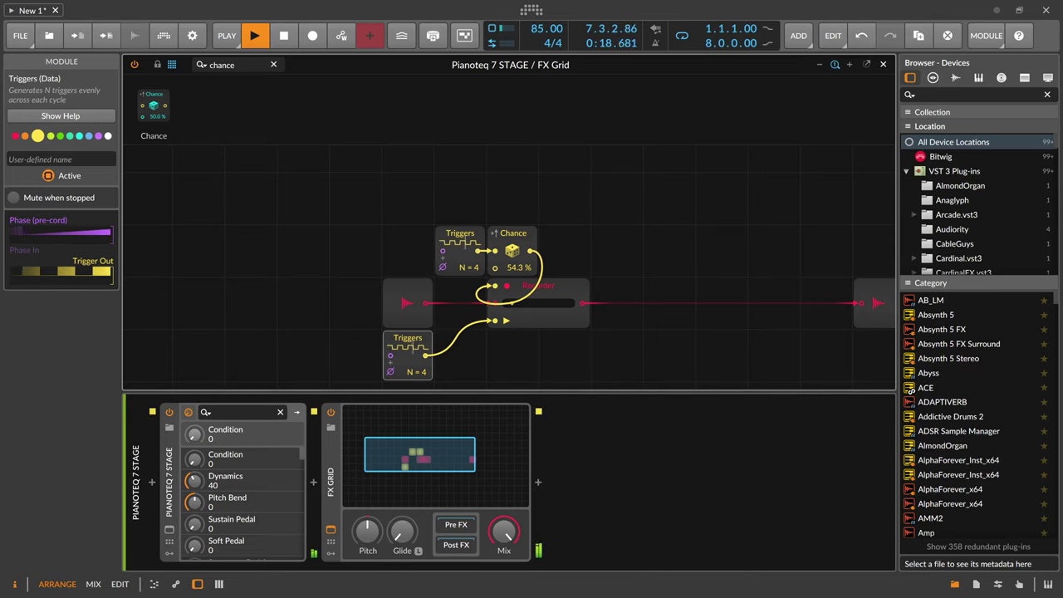
{"action": "left_click_drag", "start_coordinate": [504, 532], "coordinate": [504, 574]}
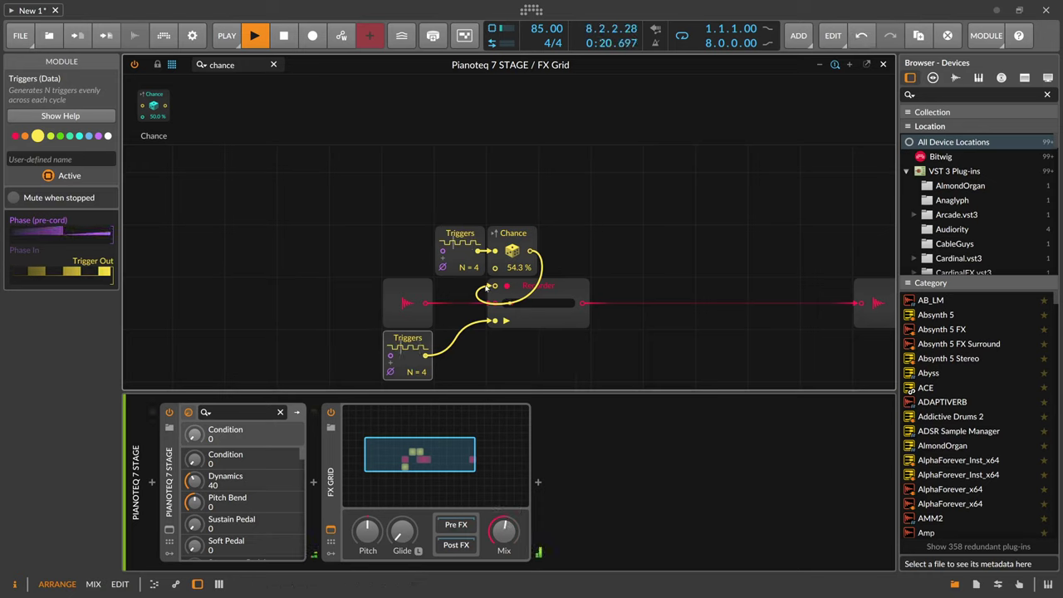
{"action": "left_click_drag", "start_coordinate": [423, 372], "coordinate": [422, 330]}
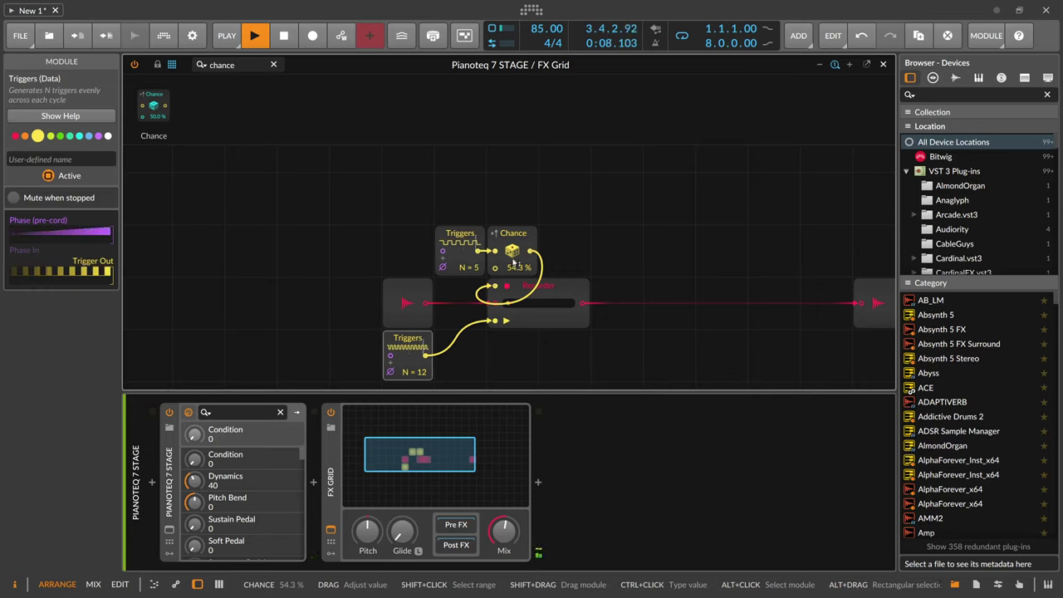
{"action": "left_click", "coordinate": [470, 233]}
{"action": "left_click_drag", "start_coordinate": [240, 66], "coordinate": [165, 70]}
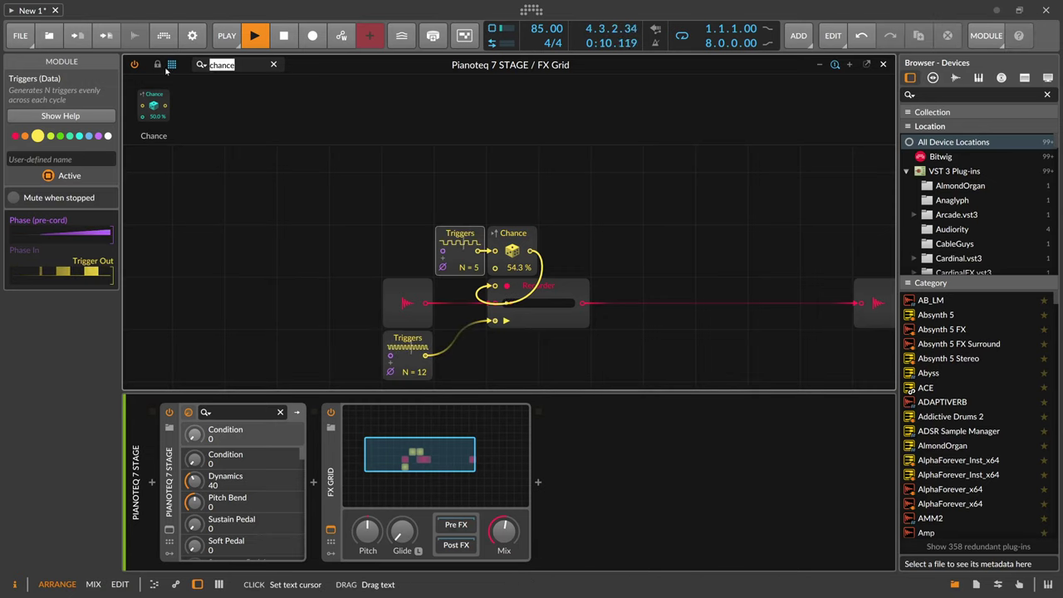
{"action": "key", "text": "BackSpace"}
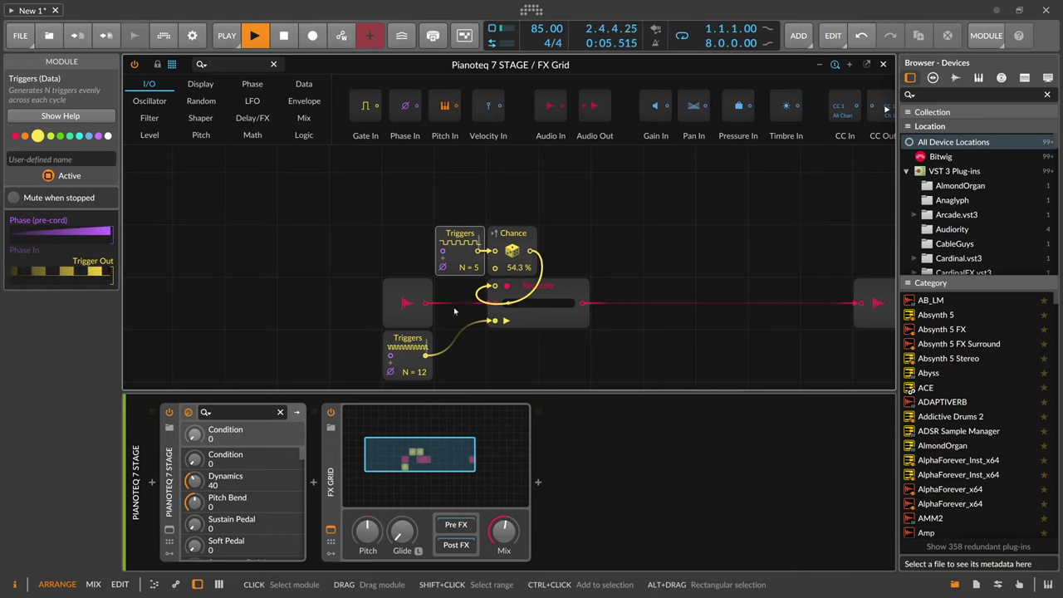
- Move the upper Triggers and Chance modules two grid cells further away from the Recorder
{"action": "left_click_drag", "start_coordinate": [459, 234], "coordinate": [407, 234]}
{"action": "left_click_drag", "start_coordinate": [512, 234], "coordinate": [460, 234]}
{"action": "left_click", "coordinate": [384, 234]}
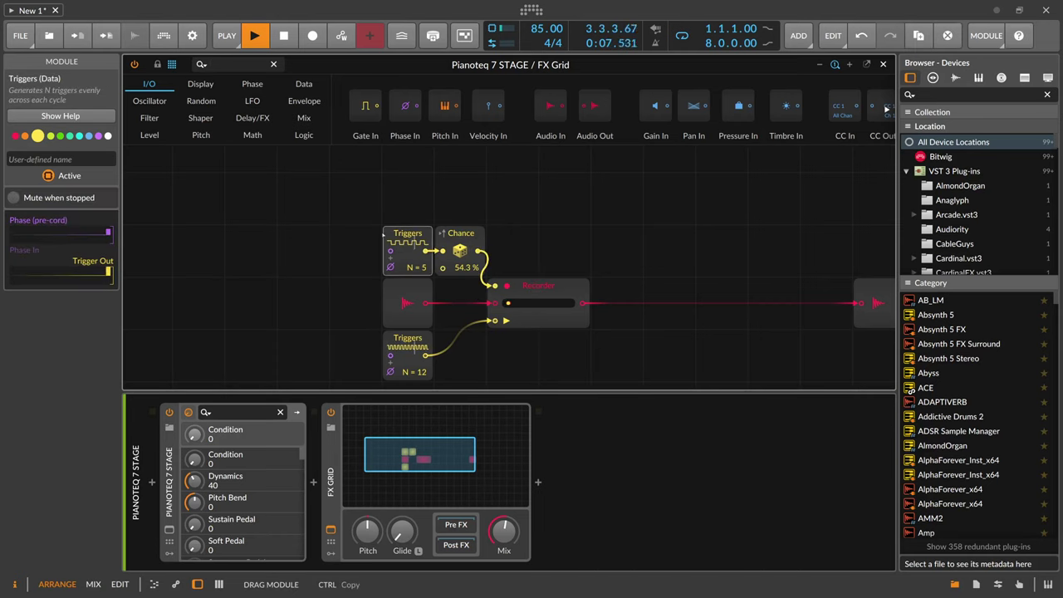
{"action": "left_click_drag", "start_coordinate": [384, 236], "coordinate": [332, 236]}
{"action": "left_click_drag", "start_coordinate": [459, 234], "coordinate": [407, 235]}
- Add a Phase In module and feed it into a Ø Scaler with an 8 : 1 ratio
{"action": "left_click", "coordinate": [239, 63]}
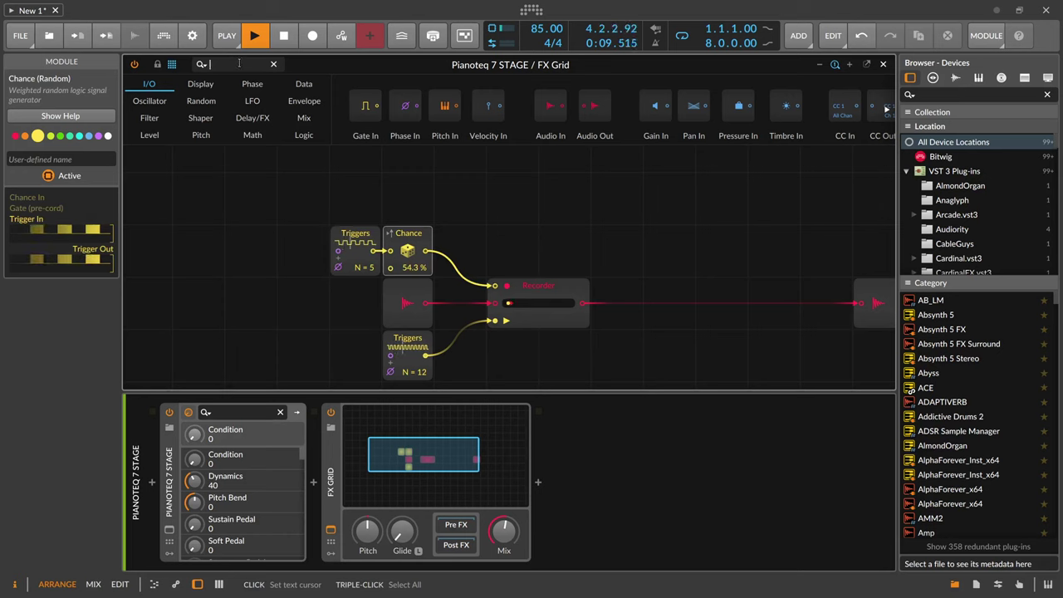
{"action": "type", "text": "phase"}
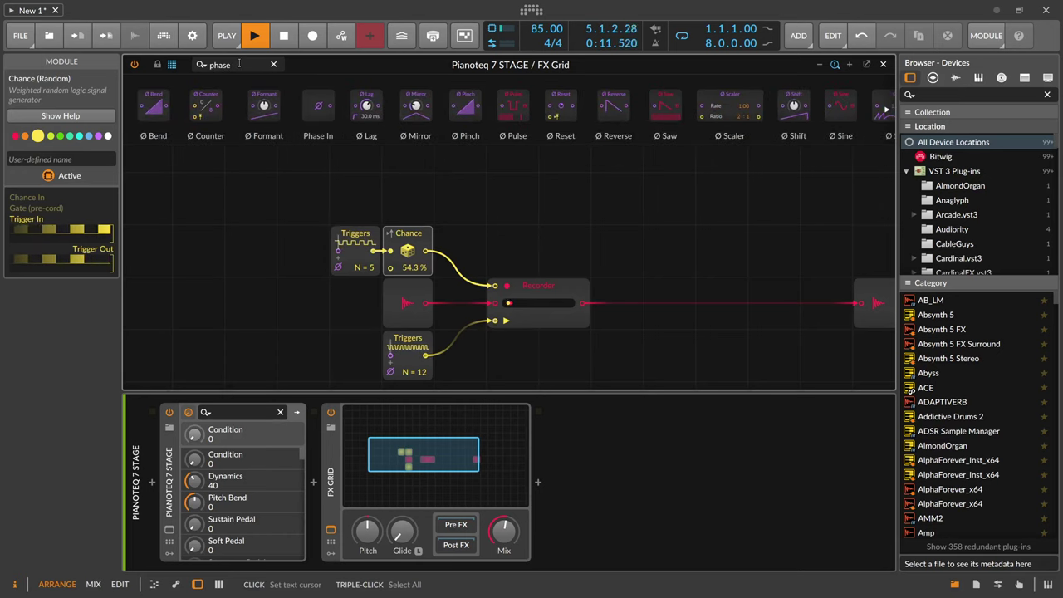
{"action": "key", "text": "Return"}
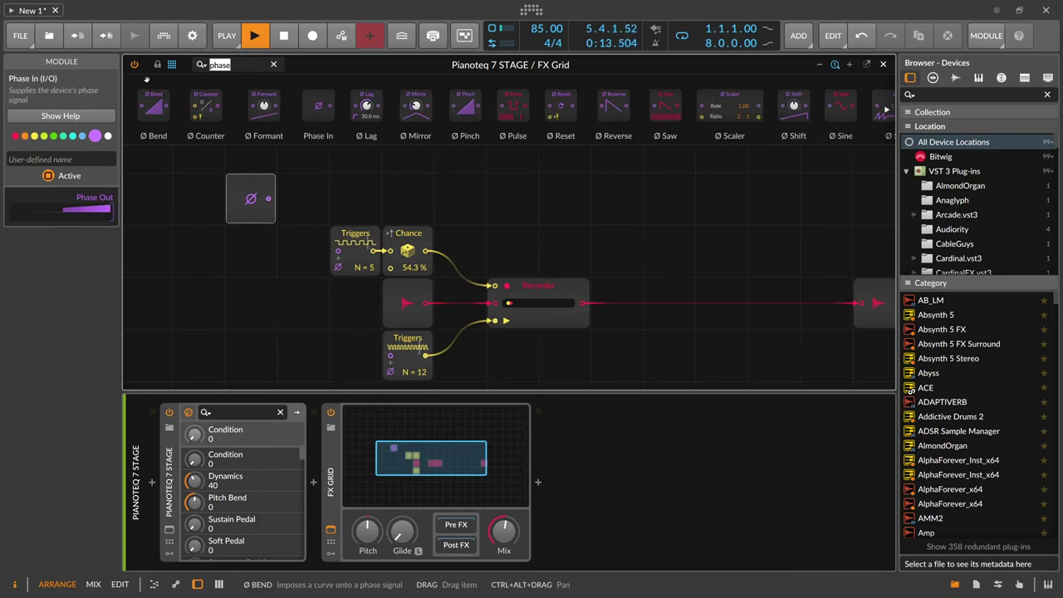
{"action": "key", "text": "BackSpace"}
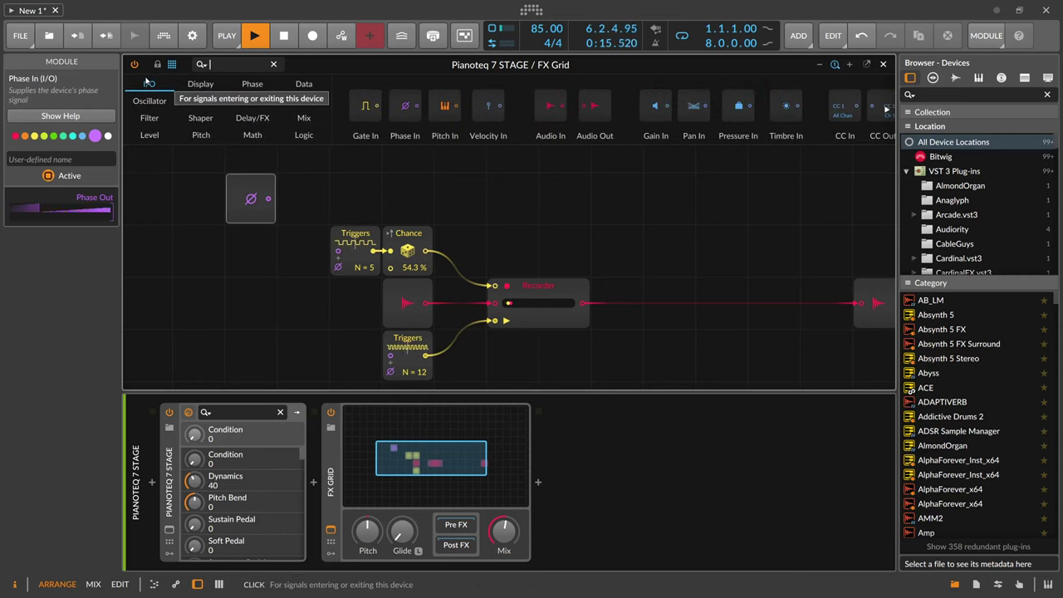
{"action": "type", "text": "scal"}
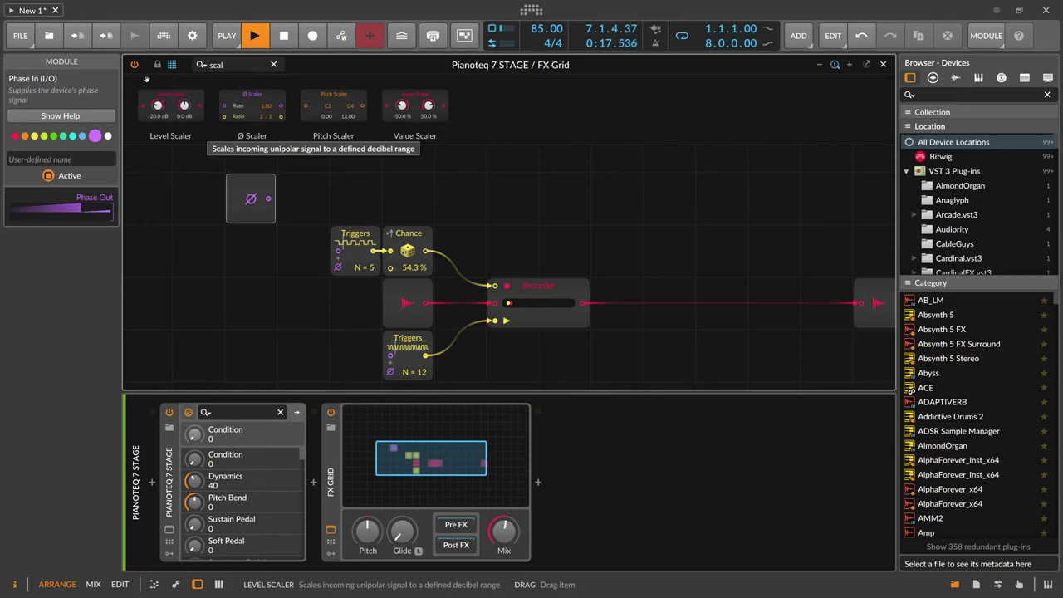
{"action": "left_click_drag", "start_coordinate": [251, 106], "coordinate": [348, 195]}
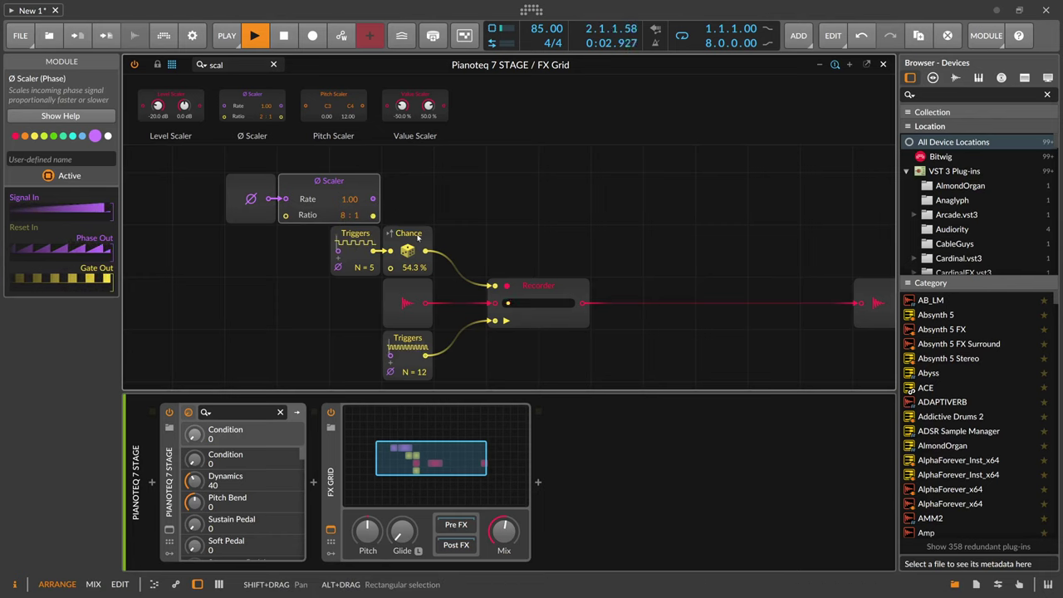
- Add a ≠ comparator from the Logic modules, linking the Ø Scaler's phase output to the Recorder's record input
{"action": "double_click", "coordinate": [217, 65]}
{"action": "key", "text": "BackSpace"}
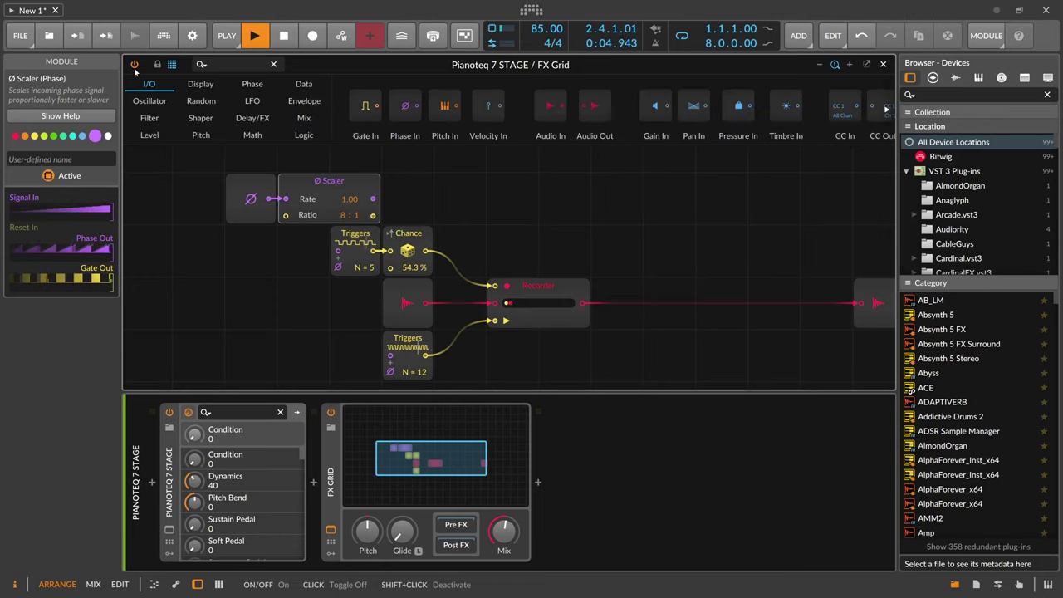
{"action": "left_click", "coordinate": [304, 135]}
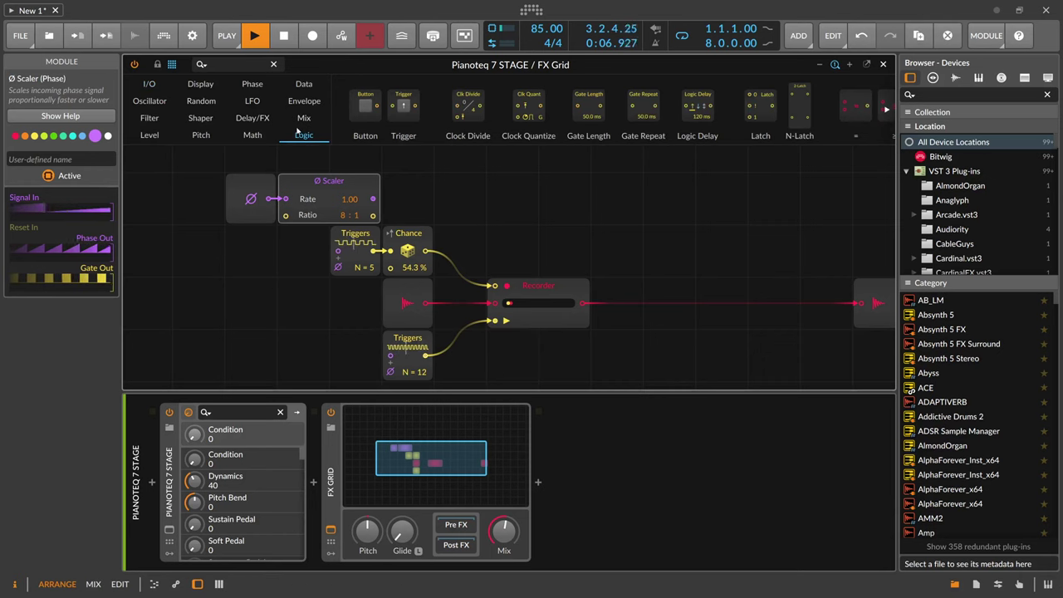
{"action": "scroll", "coordinate": [588, 116], "scroll_direction": "down", "scroll_amount": 5}
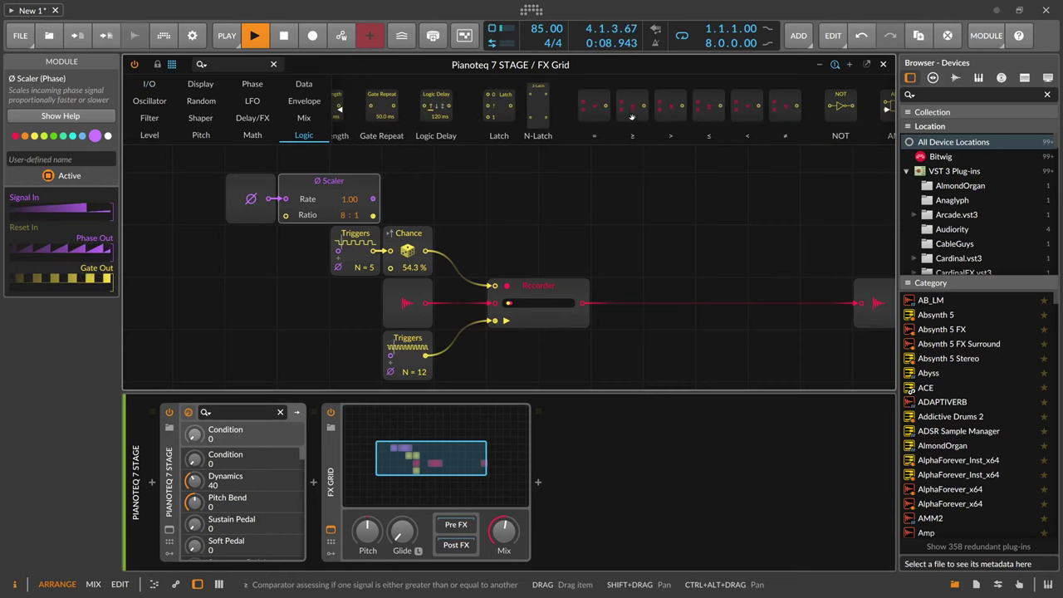
{"action": "left_click_drag", "start_coordinate": [785, 106], "coordinate": [494, 285]}
- Delete the upper Triggers and Chance modules, and inspect the signals of the comparator and the Recorder
{"action": "left_click_drag", "start_coordinate": [433, 260], "coordinate": [331, 227]}
{"action": "key", "text": "Delete"}
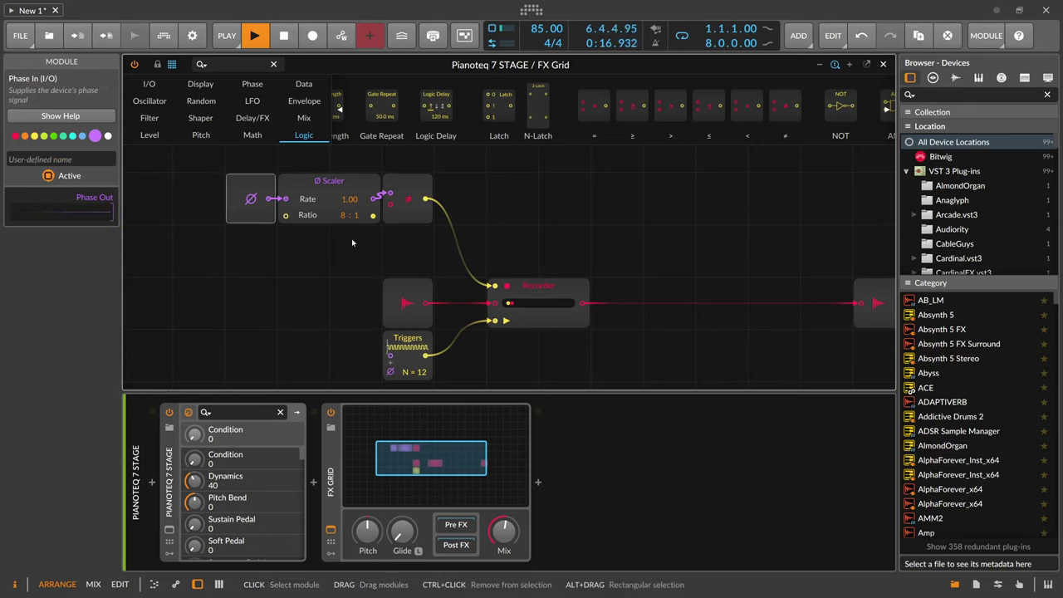
{"action": "left_click", "coordinate": [402, 192]}
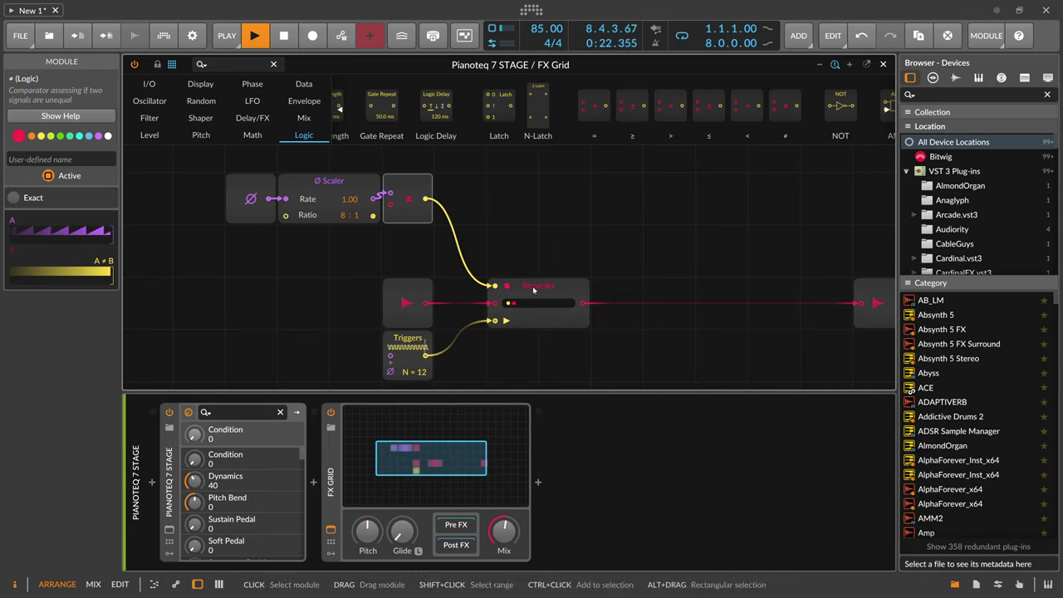
{"action": "left_click", "coordinate": [497, 286]}
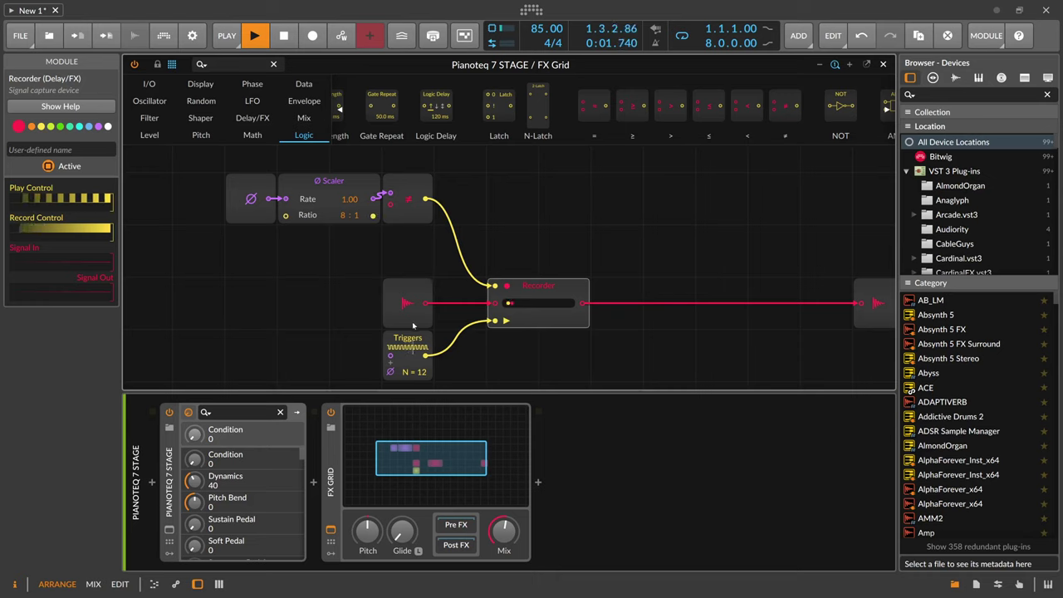
- Insert a Chance module between the ≠ comparator and the Recorder's record input, and replace the remaining Triggers with the comparator as play source
{"action": "left_click", "coordinate": [206, 64]}
{"action": "type", "text": "cha"}
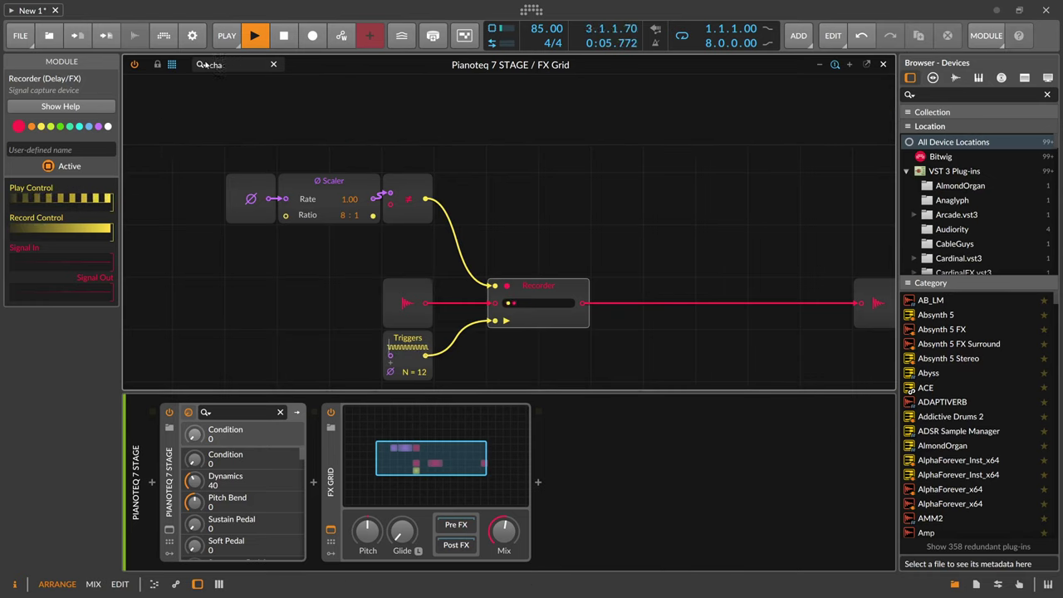
{"action": "type", "text": "cence"}
{"action": "left_click_drag", "start_coordinate": [153, 104], "coordinate": [495, 322]}
{"action": "left_click", "coordinate": [393, 351]}
{"action": "key", "text": "Delete"}
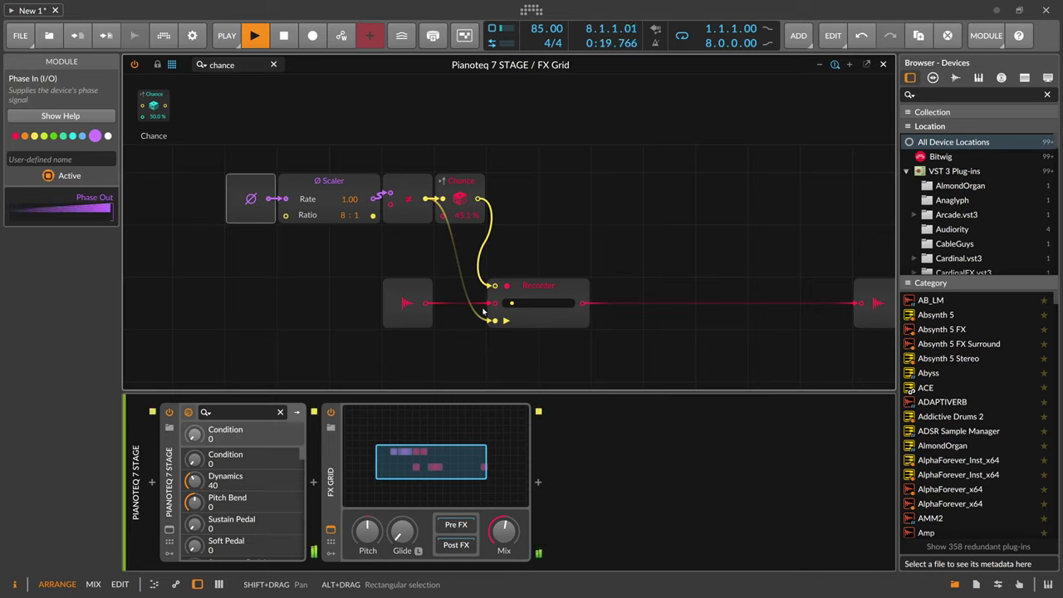
- Set the Chance module's probability to 46.3 % and inspect the Ø Scaler's signals
{"action": "left_click_drag", "start_coordinate": [466, 215], "coordinate": [466, 199]}
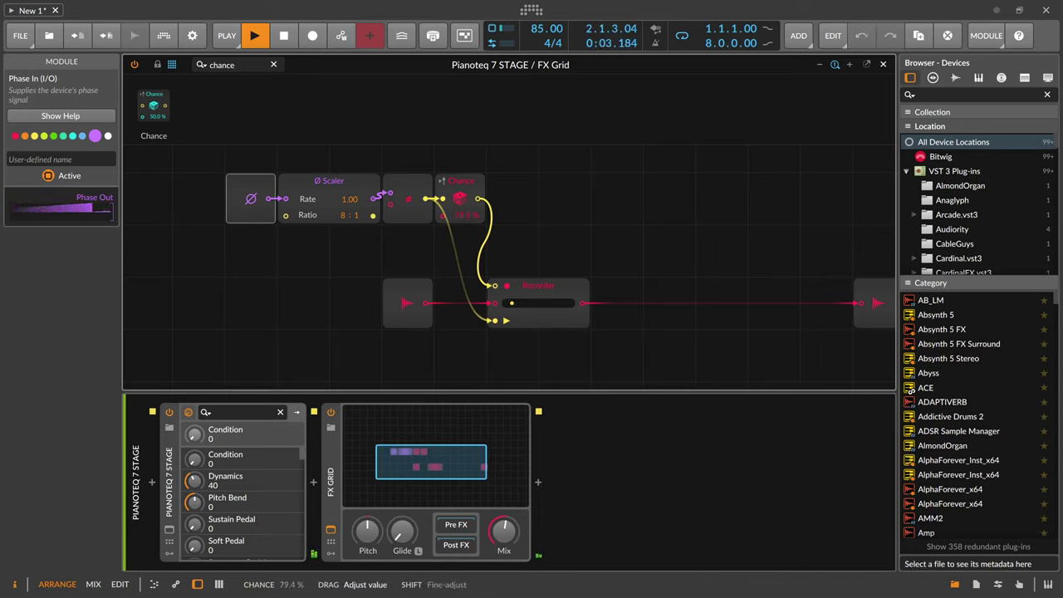
{"action": "left_click_drag", "start_coordinate": [466, 215], "coordinate": [466, 199]}
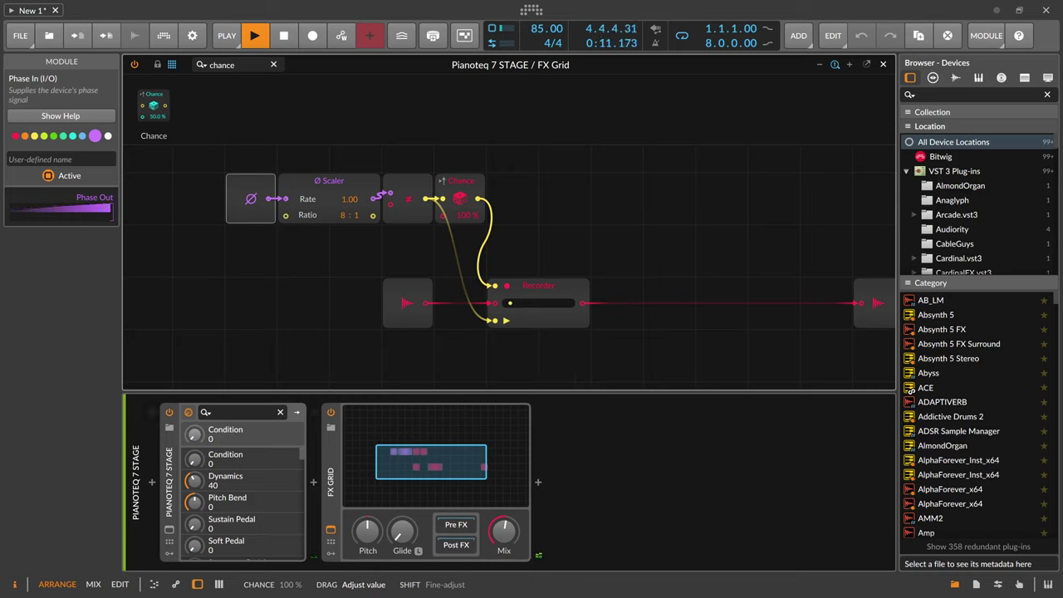
{"action": "left_click_drag", "start_coordinate": [466, 215], "coordinate": [466, 218]}
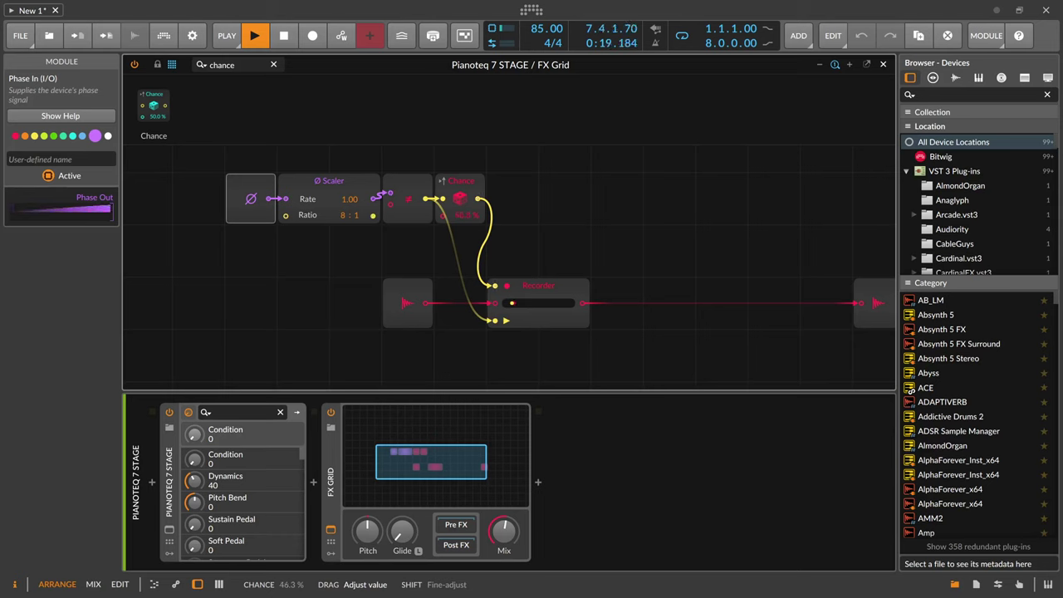
{"action": "left_click_drag", "start_coordinate": [466, 219], "coordinate": [466, 221]}
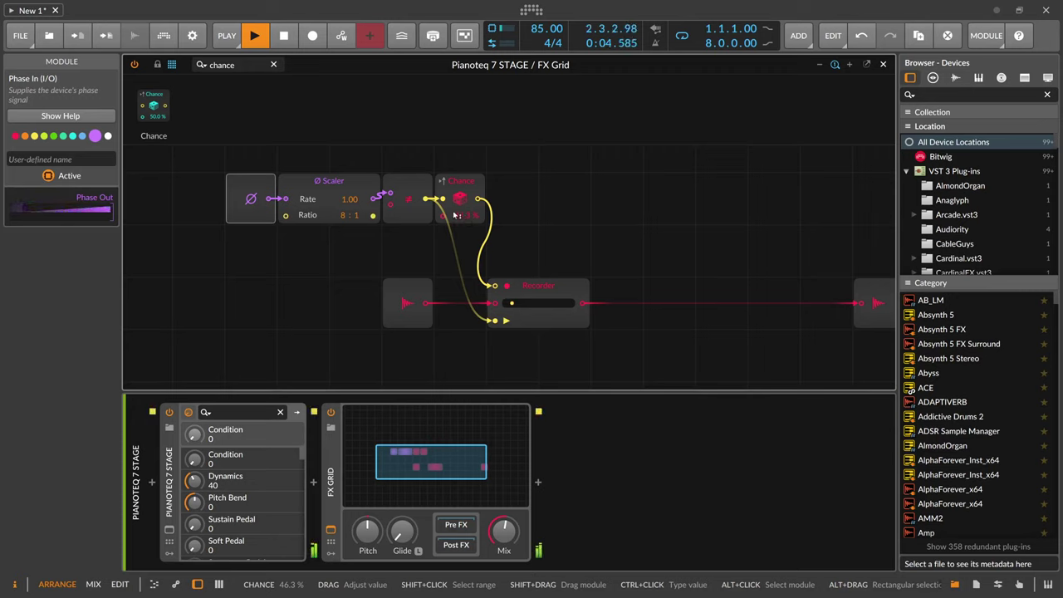
{"action": "left_click", "coordinate": [324, 207]}
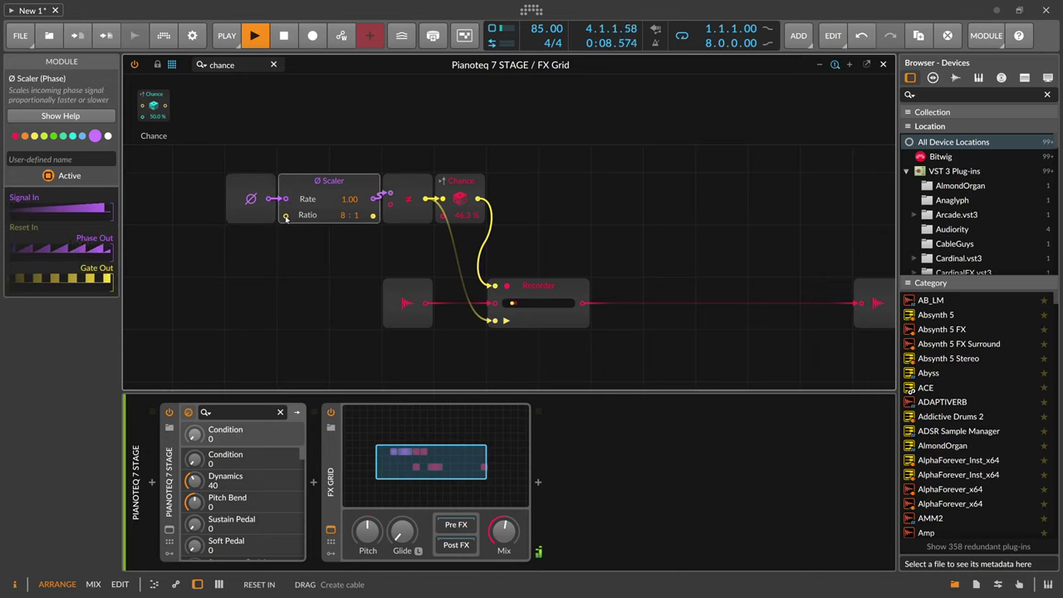
- Clear the module search and move the Phase In module one grid cell further away from the Ø Scaler
{"action": "left_click_drag", "start_coordinate": [238, 65], "coordinate": [183, 70]}
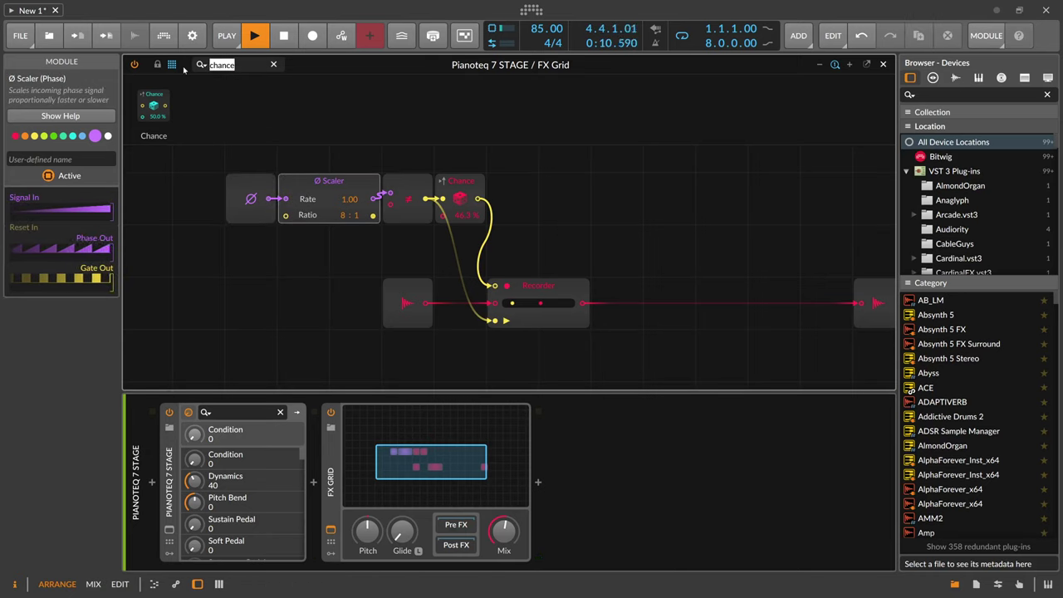
{"action": "key", "text": "BackSpace"}
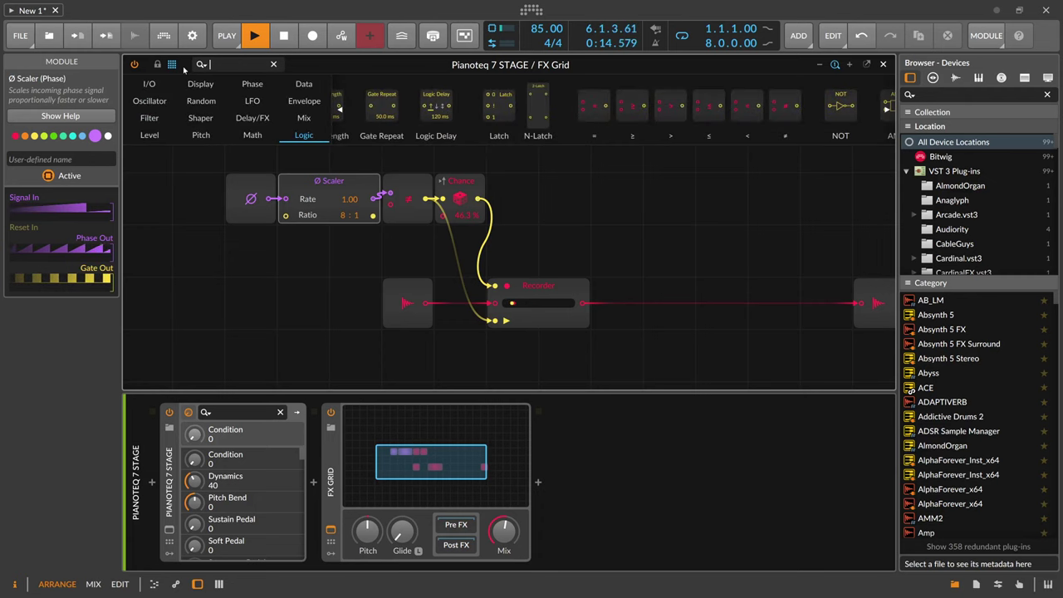
{"action": "left_click_drag", "start_coordinate": [255, 181], "coordinate": [203, 181]}
- Copy the ≠ comparator below the Phase In, replace the copy with =, and wire it from the phase signal to the Ø Scaler's reset
{"action": "left_click", "coordinate": [497, 214]}
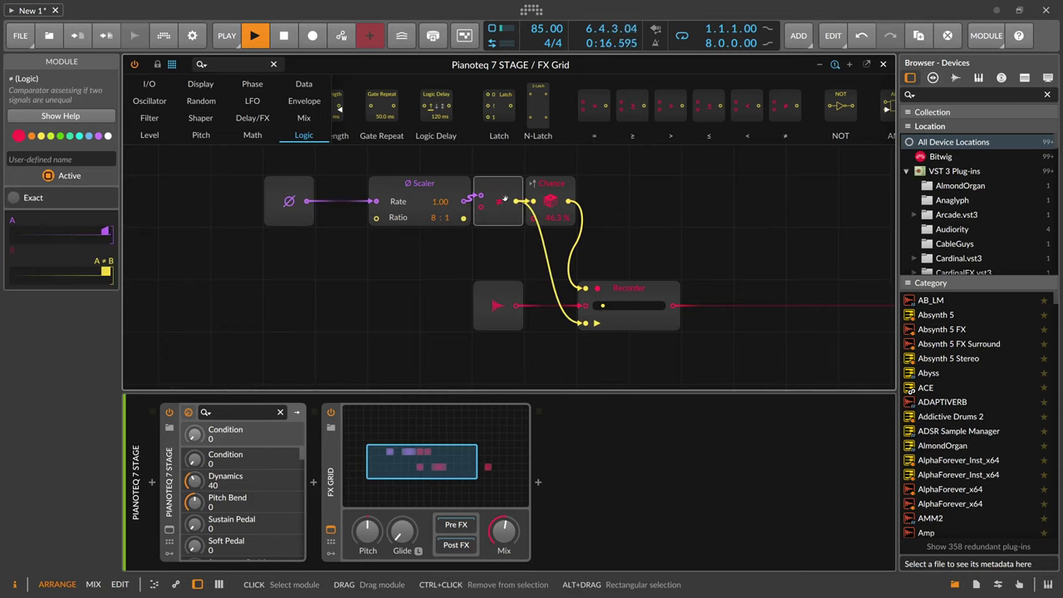
{"action": "key", "text": "ctrl+c"}
{"action": "left_click", "coordinate": [318, 250]}
{"action": "key", "text": "ctrl+v"}
{"action": "right_click", "coordinate": [343, 241]}
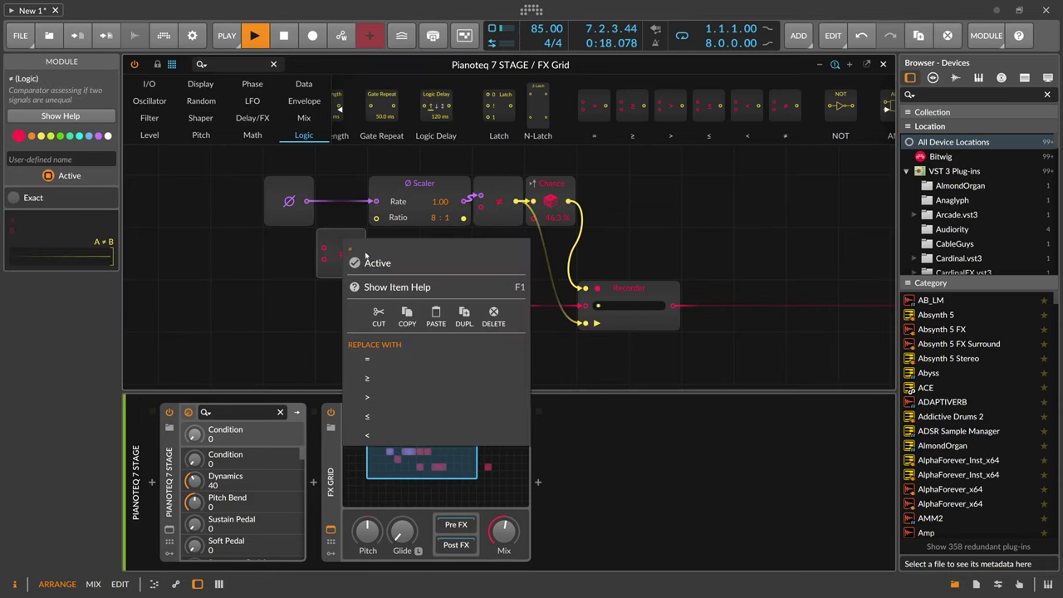
{"action": "left_click", "coordinate": [367, 358]}
{"action": "left_click_drag", "start_coordinate": [308, 201], "coordinate": [376, 217]}
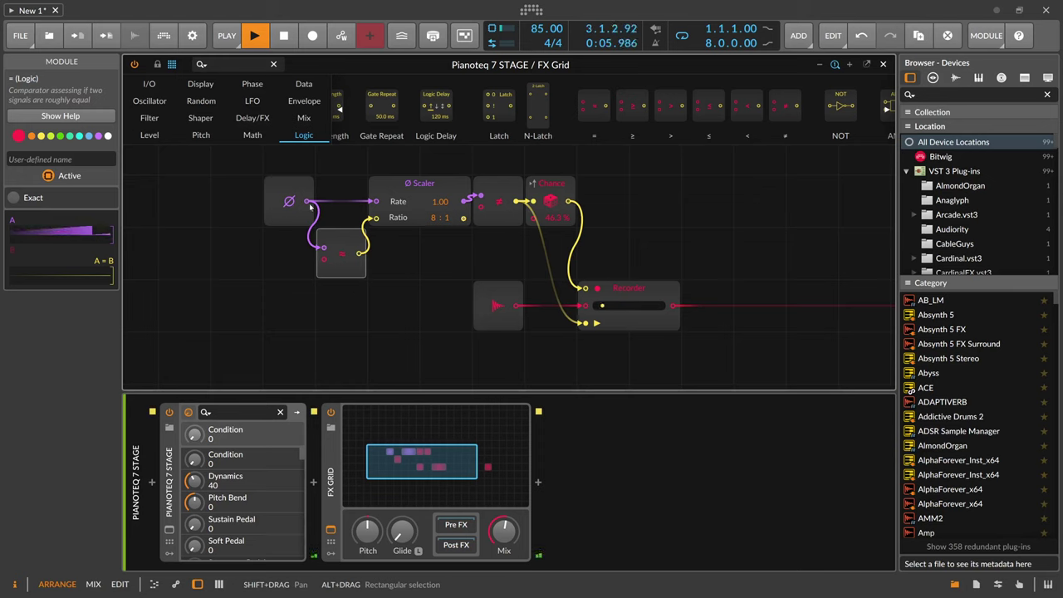
- Insert a Gate Length module of 110 ms between the = comparator and the Ø Scaler's reset input, and inspect the comparator's signals
{"action": "left_click", "coordinate": [224, 64]}
{"action": "type", "text": "length"}
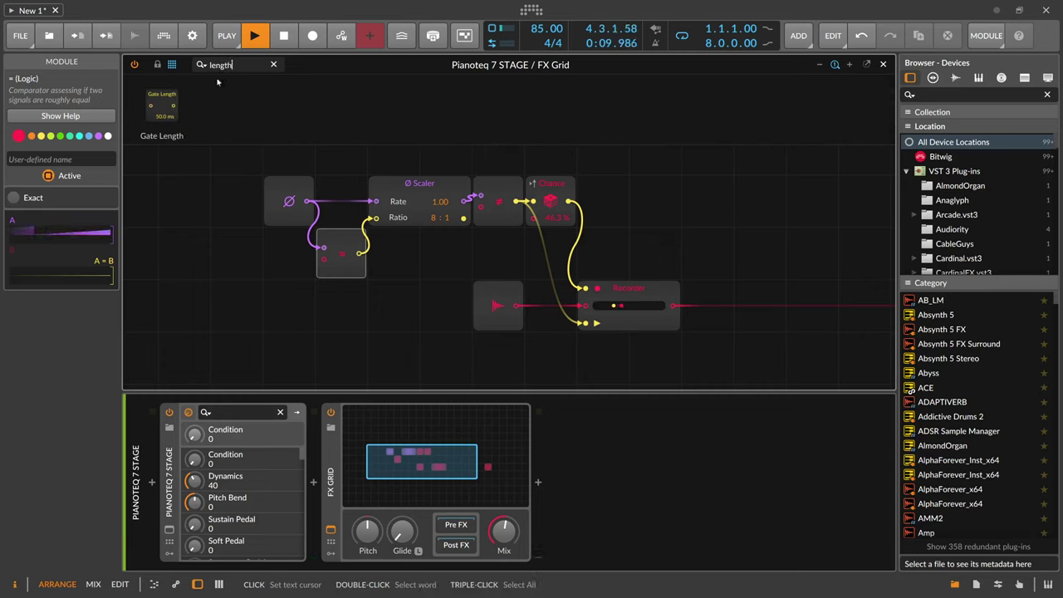
{"action": "left_click_drag", "start_coordinate": [161, 104], "coordinate": [398, 232]}
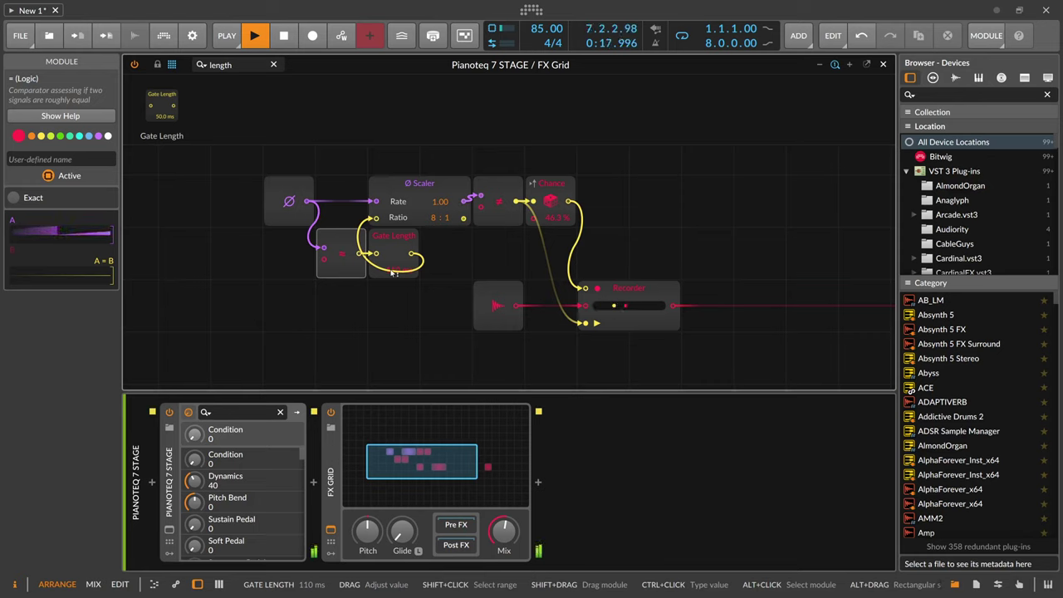
{"action": "left_click", "coordinate": [341, 248]}
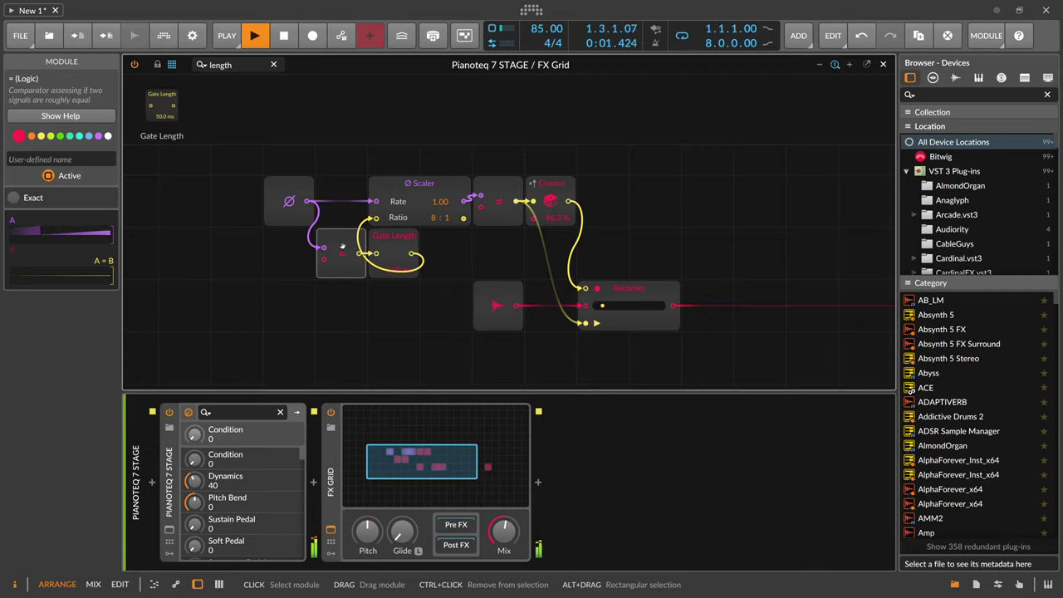
- Feed a Constant module with value 0 into the = comparator's second input, and inspect the Gate Length module's signals
{"action": "left_click", "coordinate": [220, 65]}
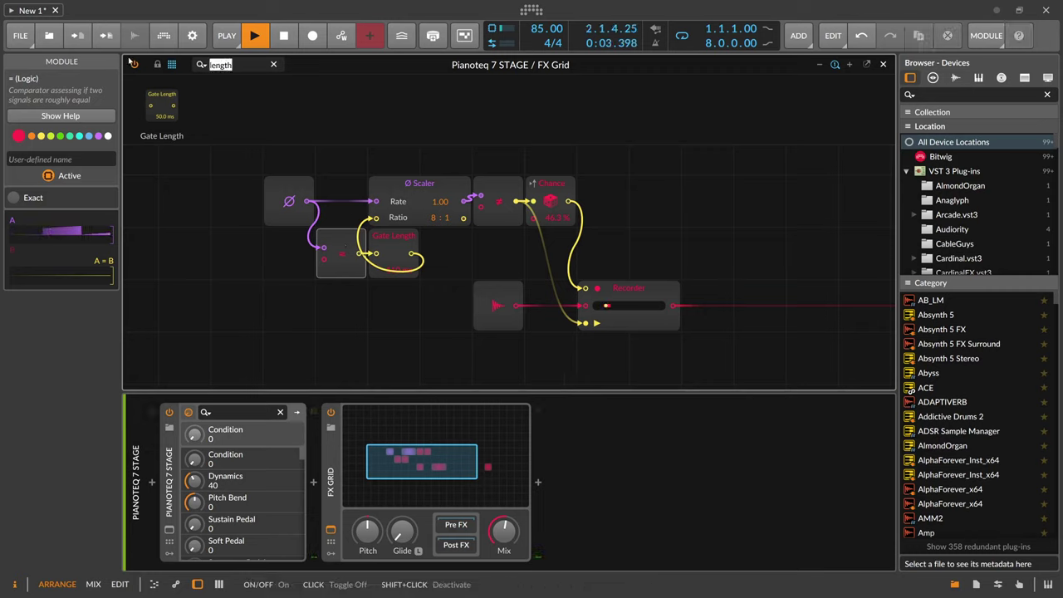
{"action": "type", "text": "const"}
{"action": "left_click_drag", "start_coordinate": [157, 104], "coordinate": [301, 270]}
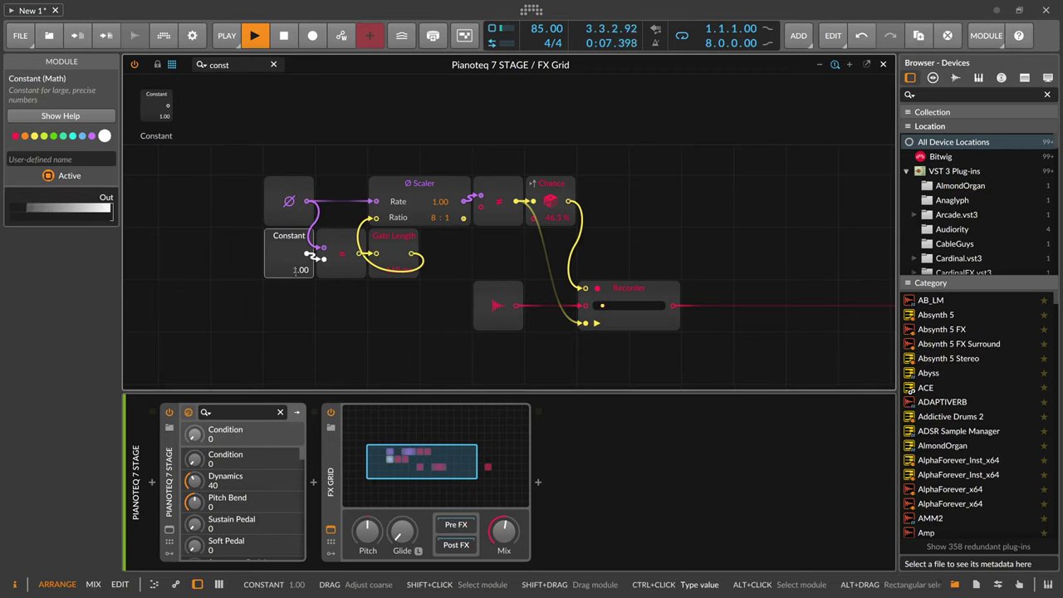
{"action": "left_click", "coordinate": [296, 271], "text": "ctrl"}
{"action": "type", "text": "0"}
{"action": "key", "text": "Return"}
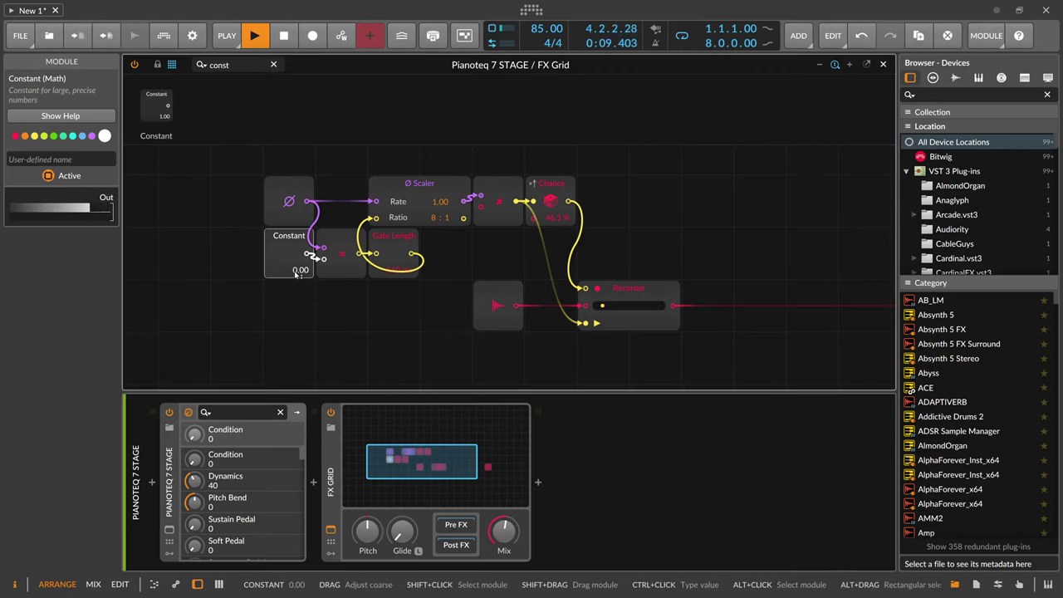
{"action": "left_click", "coordinate": [398, 255]}
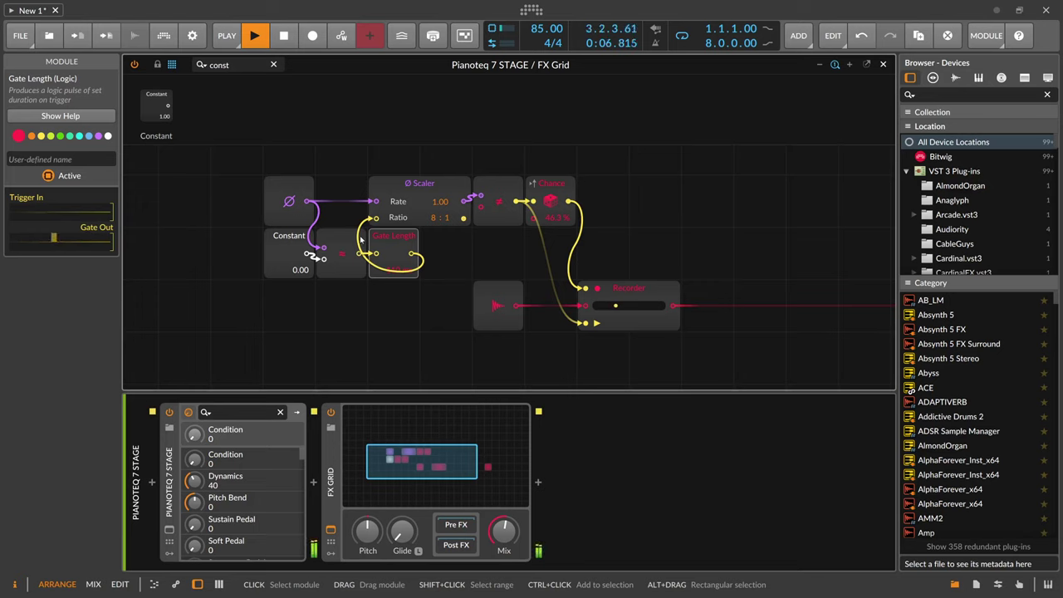
- Insert a Logic Delay of 54.5 ms between Chance and the Recorder's record input, and adjust the FX Grid's mix
{"action": "left_click", "coordinate": [217, 65]}
{"action": "type", "text": "delay"}
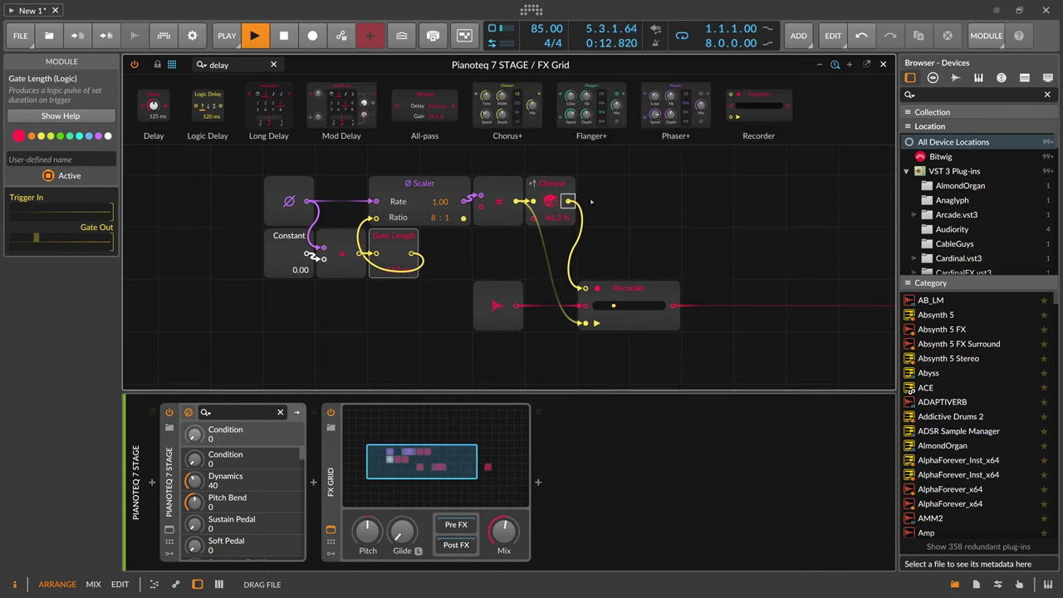
{"action": "left_click_drag", "start_coordinate": [591, 202], "coordinate": [603, 220]}
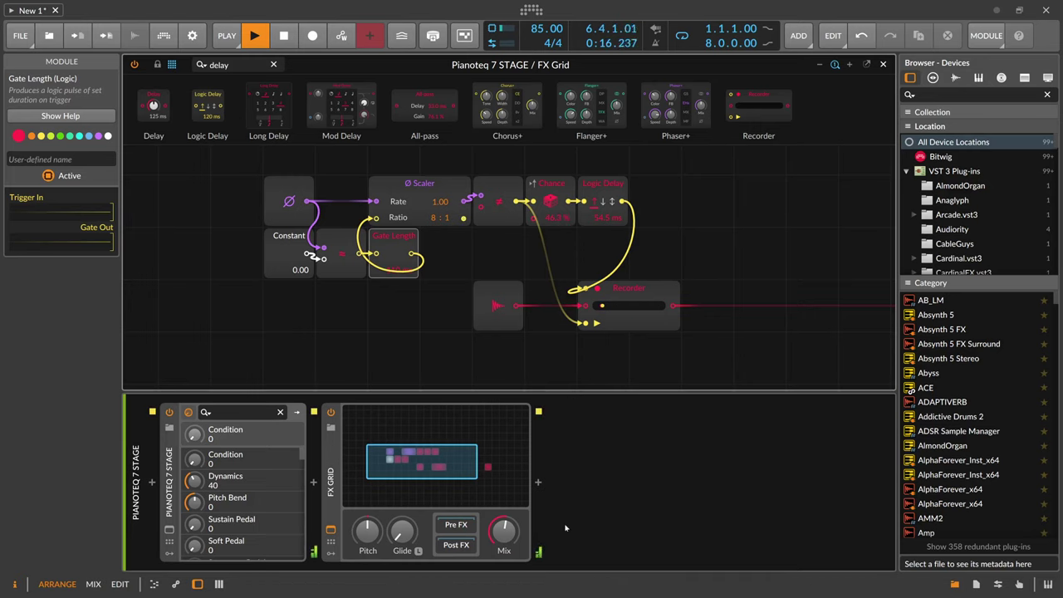
{"action": "left_click_drag", "start_coordinate": [503, 531], "coordinate": [503, 540]}
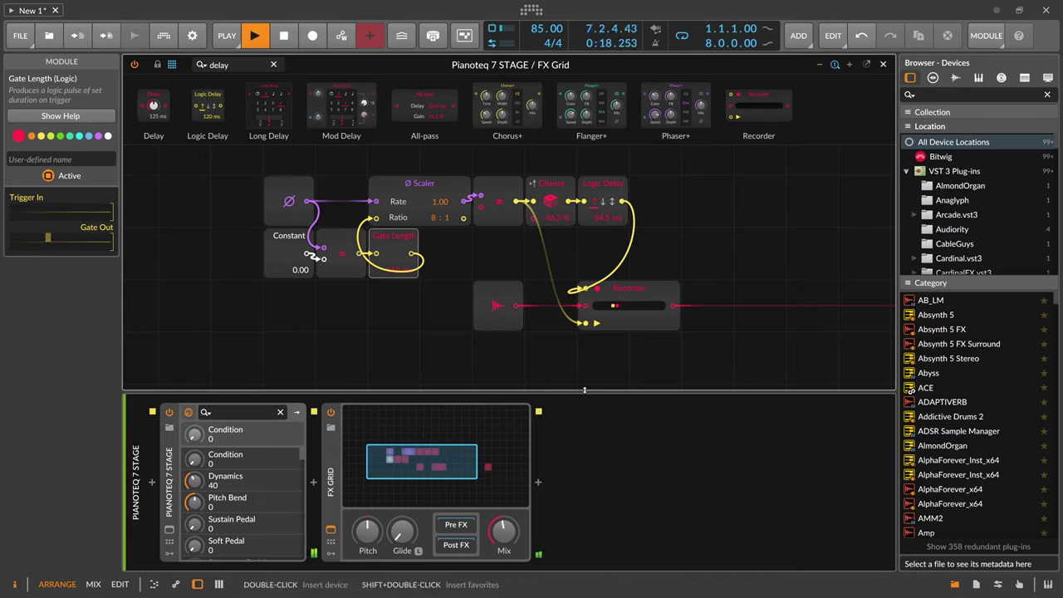
- Add a Ø Mirror module below the ≠ comparator and feed it from the Ø Scaler's phase output
{"action": "left_click", "coordinate": [218, 64]}
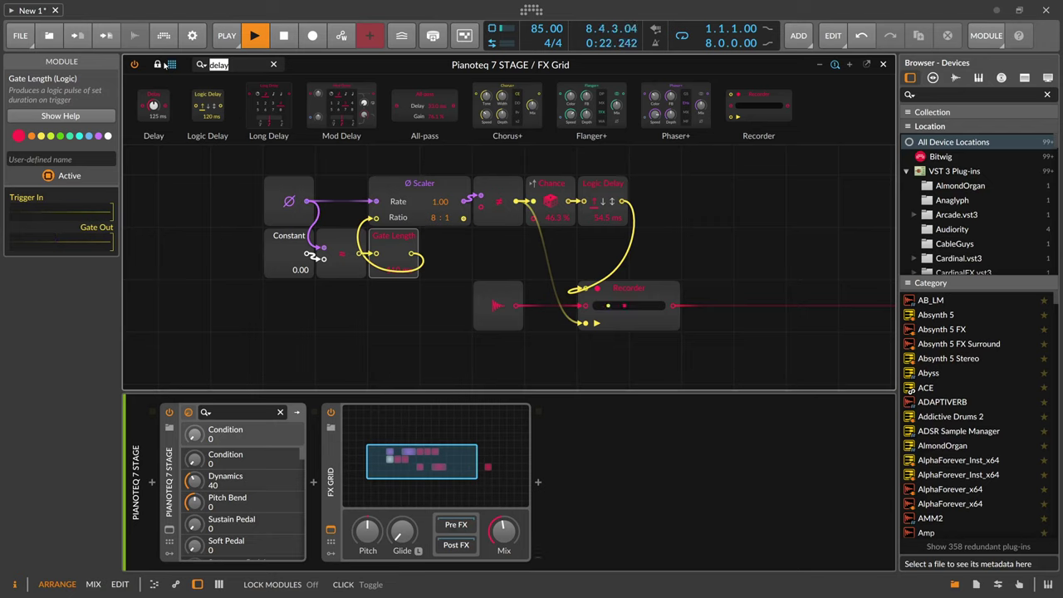
{"action": "type", "text": "mirr"}
{"action": "left_click_drag", "start_coordinate": [155, 105], "coordinate": [482, 255]}
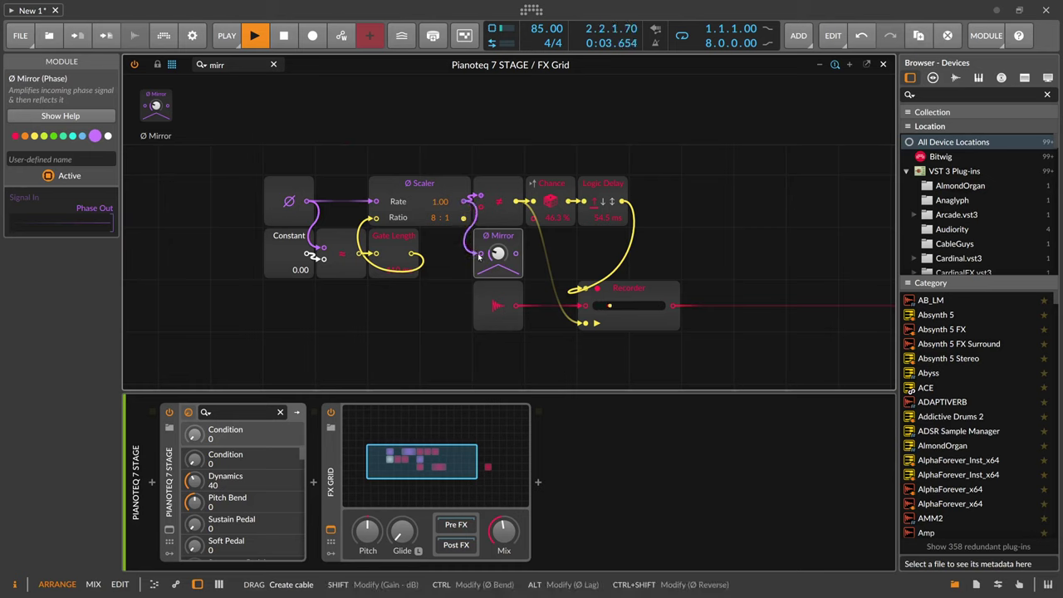
- Insert an Attenuate module directly after the Recorder and set its level to 0 %
{"action": "left_click", "coordinate": [236, 65]}
{"action": "type", "text": "att"}
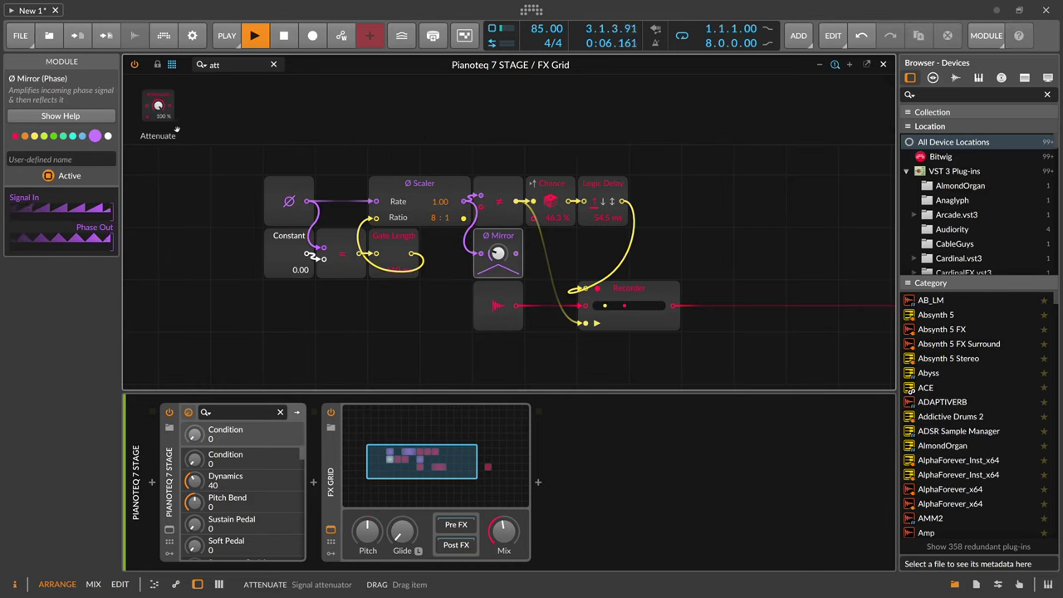
{"action": "left_click_drag", "start_coordinate": [158, 105], "coordinate": [693, 301]}
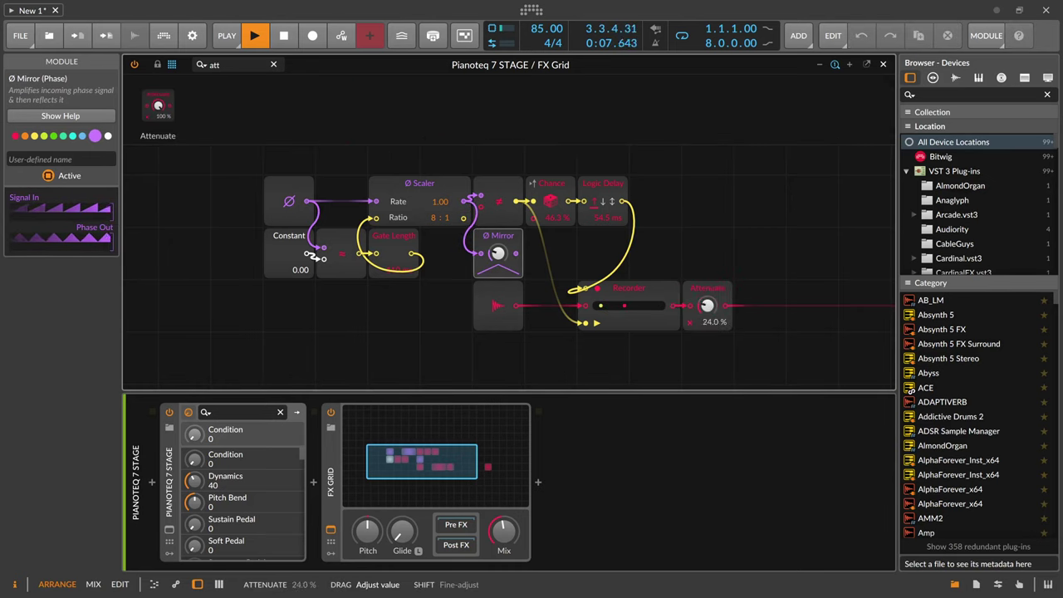
- Route the Ø Mirror through a Modulator Out to the Attenuate level with an amount of 1.000 and an S-shaped modulation curve
{"action": "left_click_drag", "start_coordinate": [240, 65], "coordinate": [152, 73]}
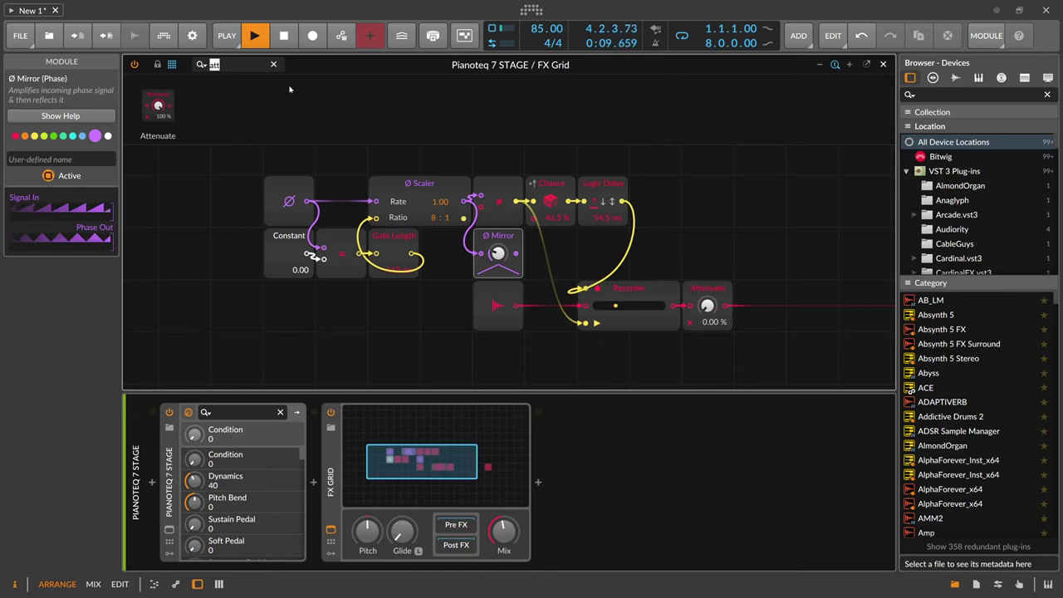
{"action": "type", "text": "mo"}
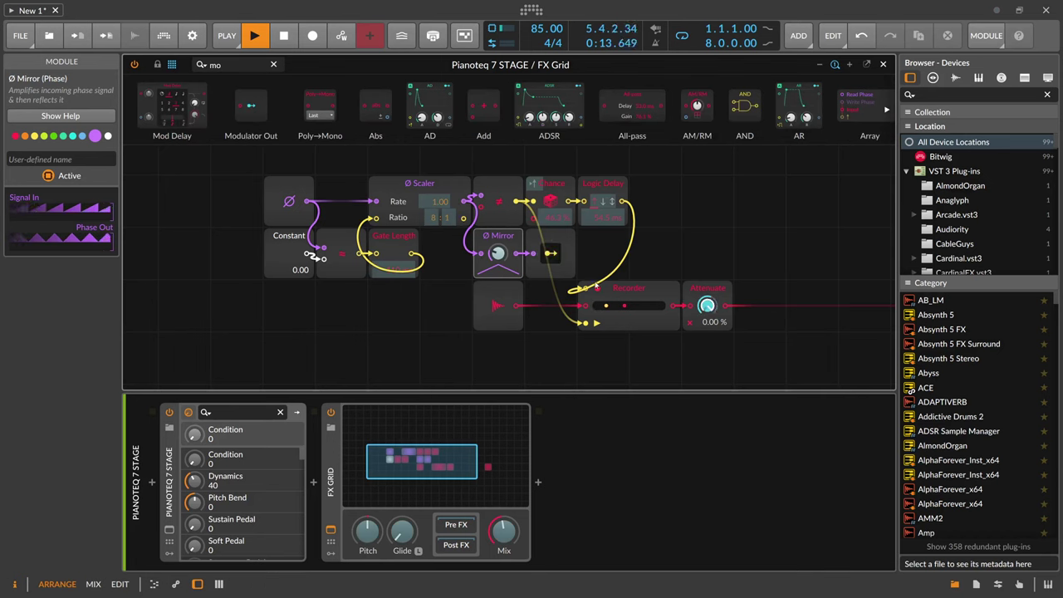
{"action": "left_click", "coordinate": [551, 249]}
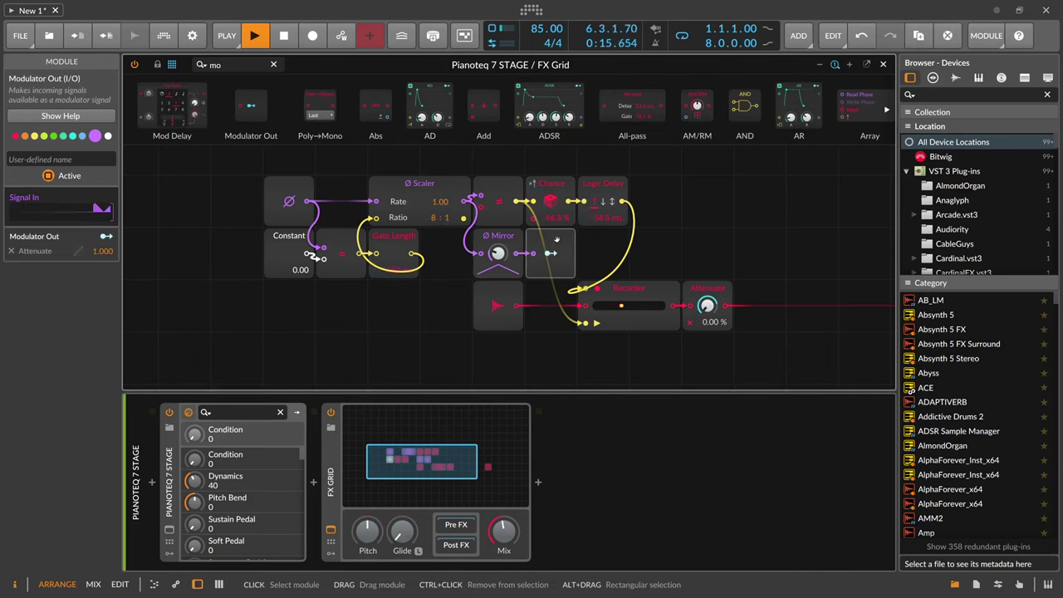
{"action": "left_click", "coordinate": [78, 250]}
{"action": "left_click", "coordinate": [115, 355]}
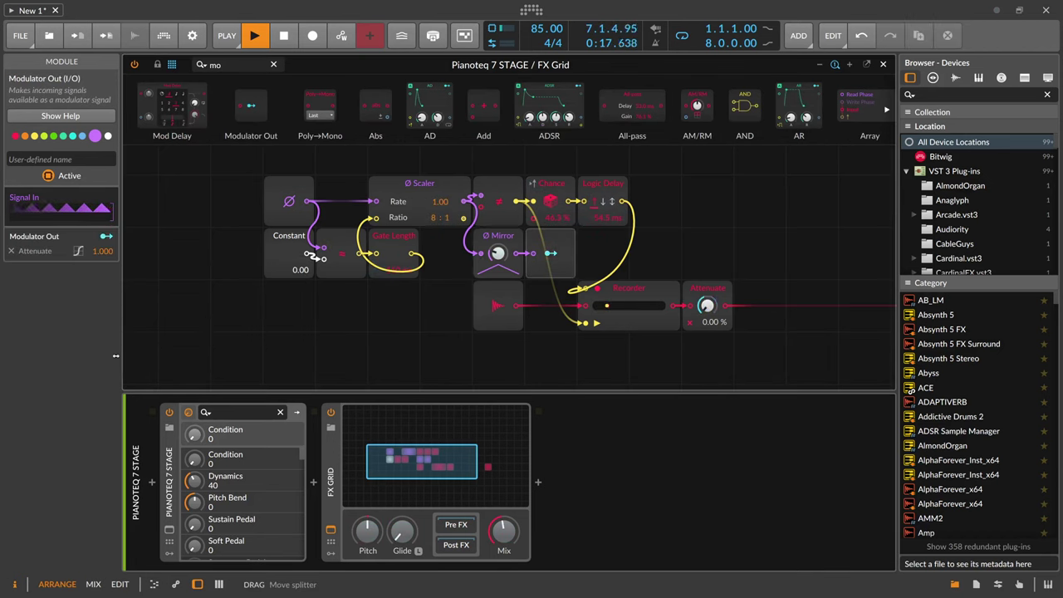
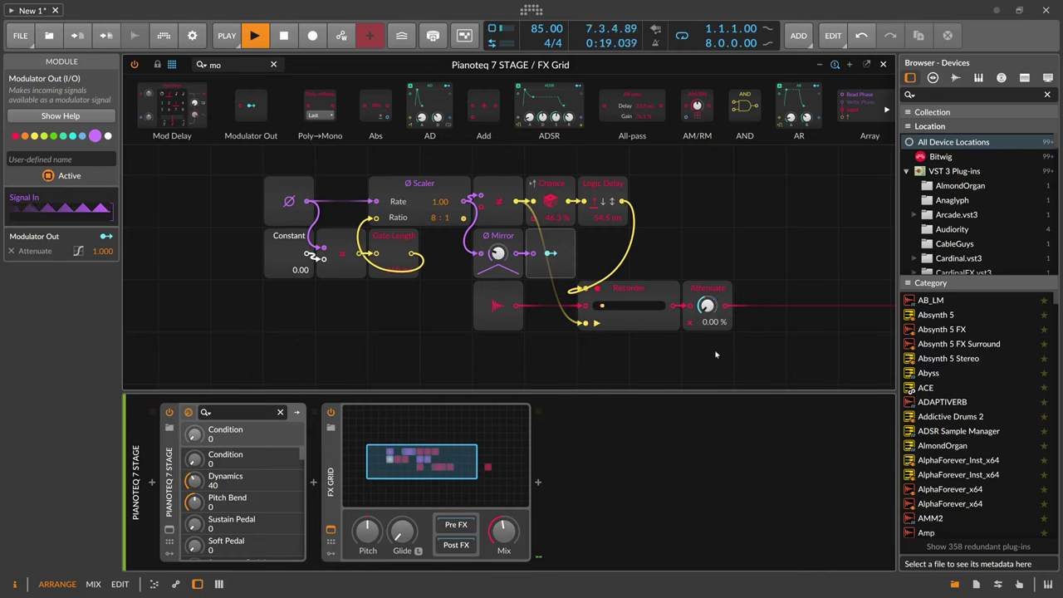
- Adjust the FX Grid's mix and lower the Chance module's probability to 18.3 %
{"action": "left_click_drag", "start_coordinate": [504, 531], "coordinate": [503, 528]}
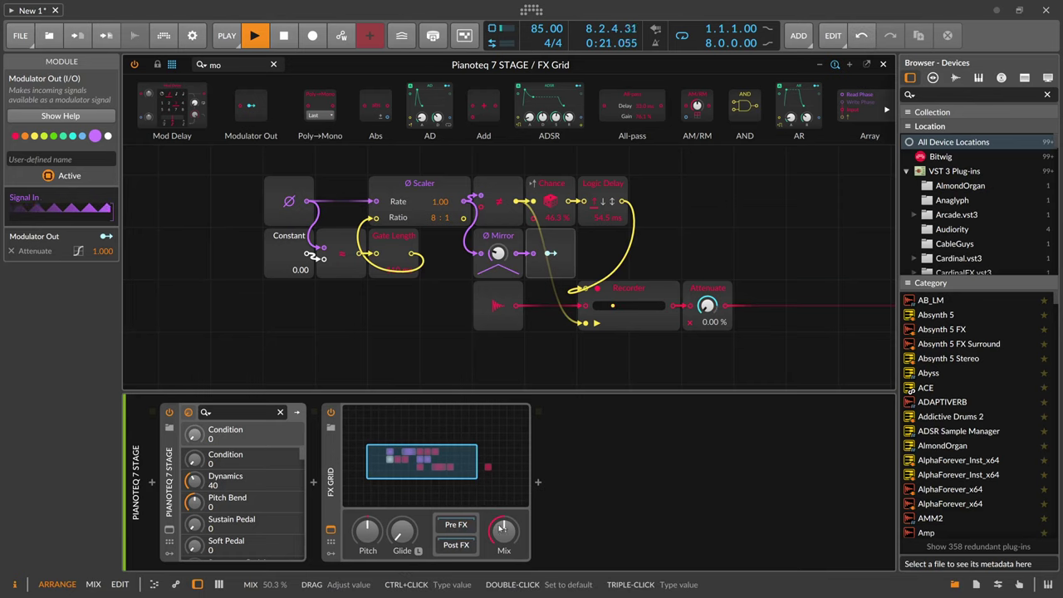
{"action": "left_click_drag", "start_coordinate": [558, 218], "coordinate": [557, 211]}
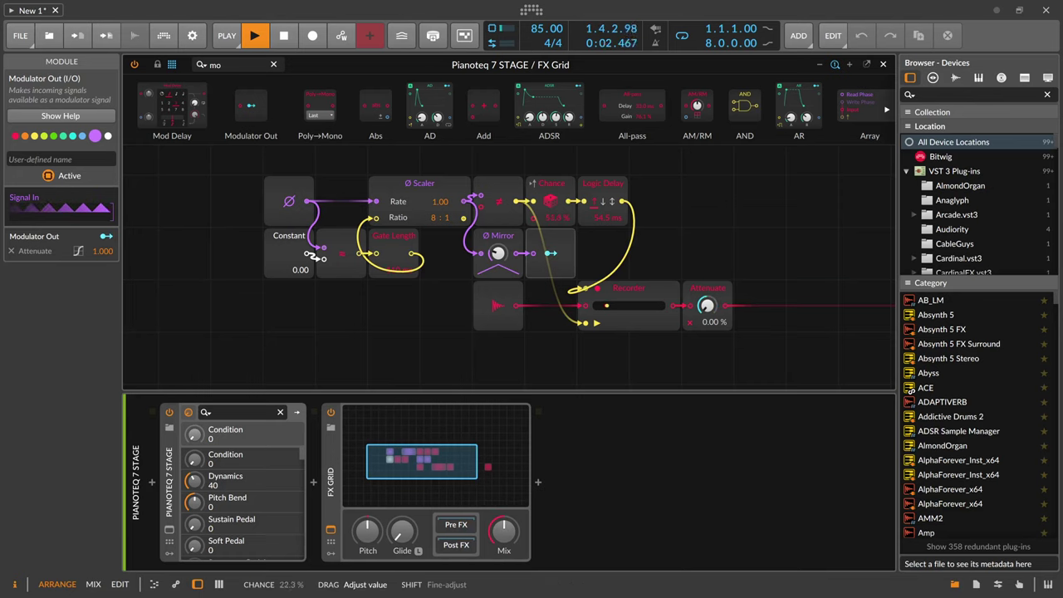
{"action": "left_click_drag", "start_coordinate": [554, 225], "coordinate": [554, 225]}
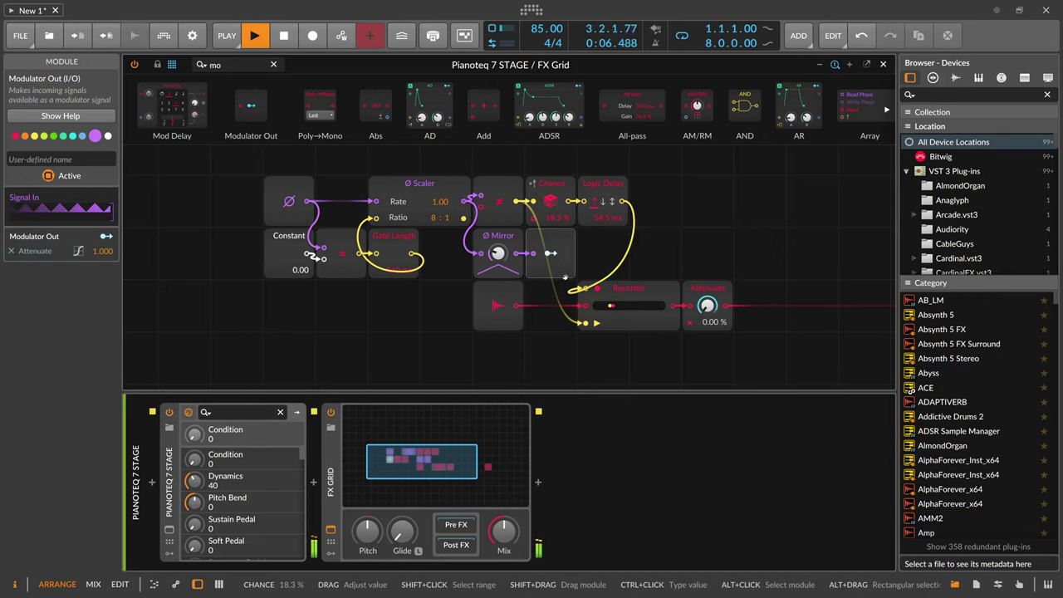
- Duplicate the FX Grid device in the piano's device chain
{"action": "left_click", "coordinate": [333, 488]}
{"action": "key", "text": "ctrl+d"}
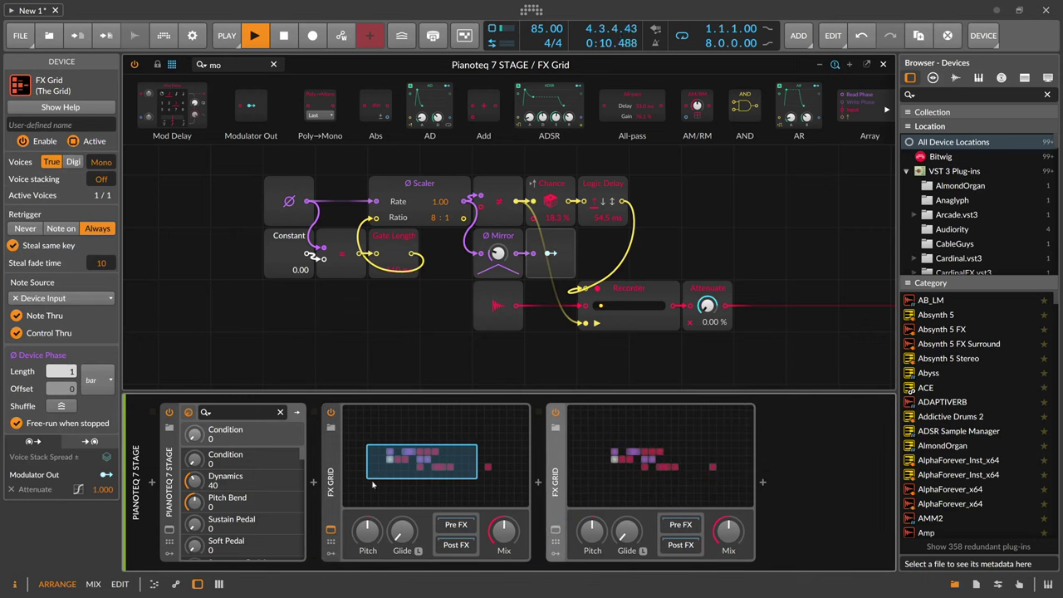
- Insert ValhallaSupermassive between Pianoteq 7 STAGE and the first FX Grid, and close its plug-in window
{"action": "left_click", "coordinate": [314, 481]}
{"action": "type", "text": "super"}
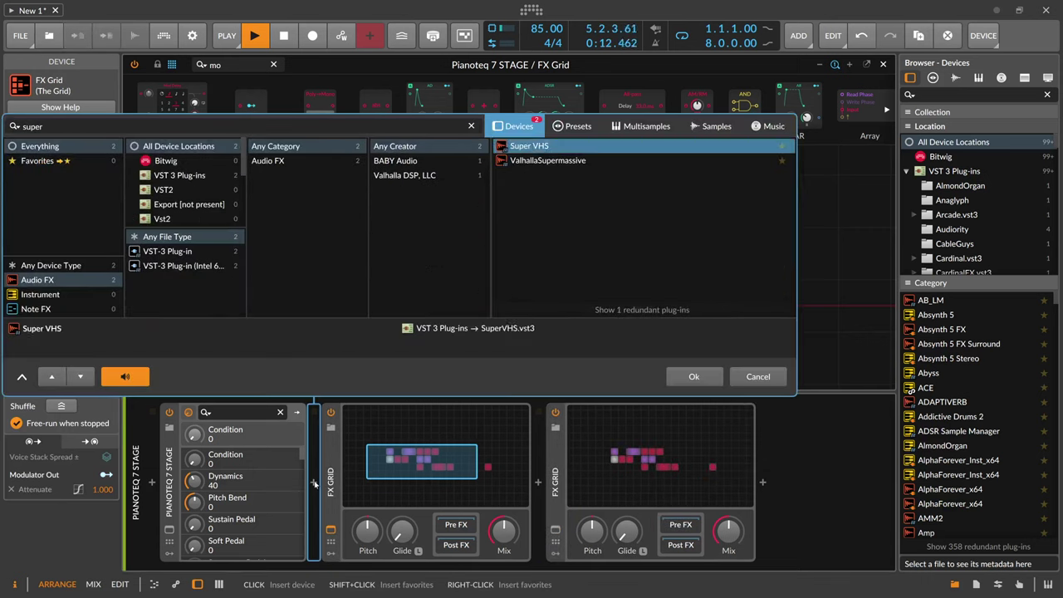
{"action": "key", "text": "Down"}
{"action": "key", "text": "Return"}
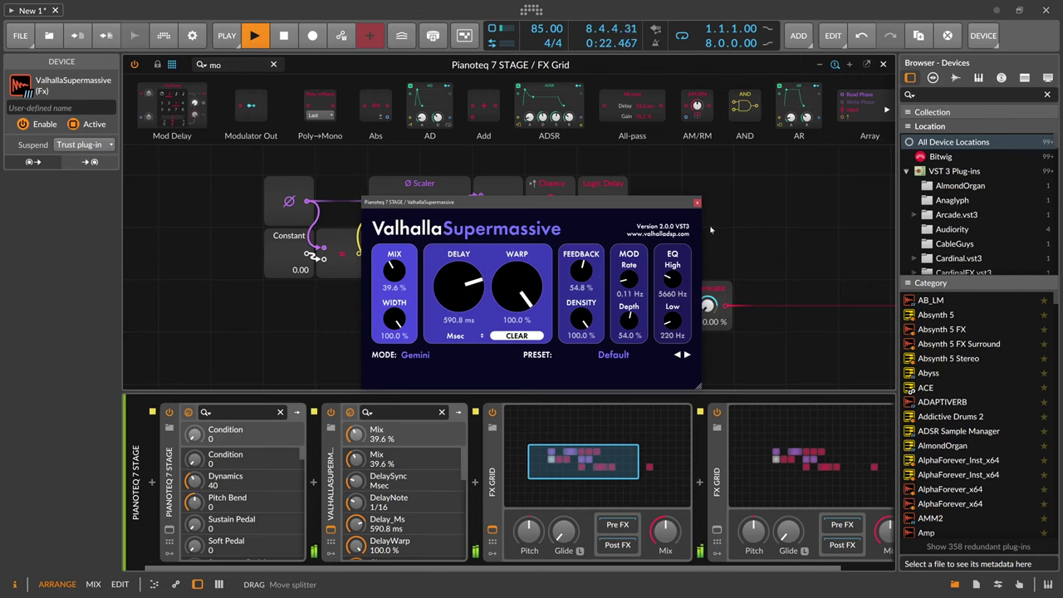
{"action": "left_click", "coordinate": [697, 201]}
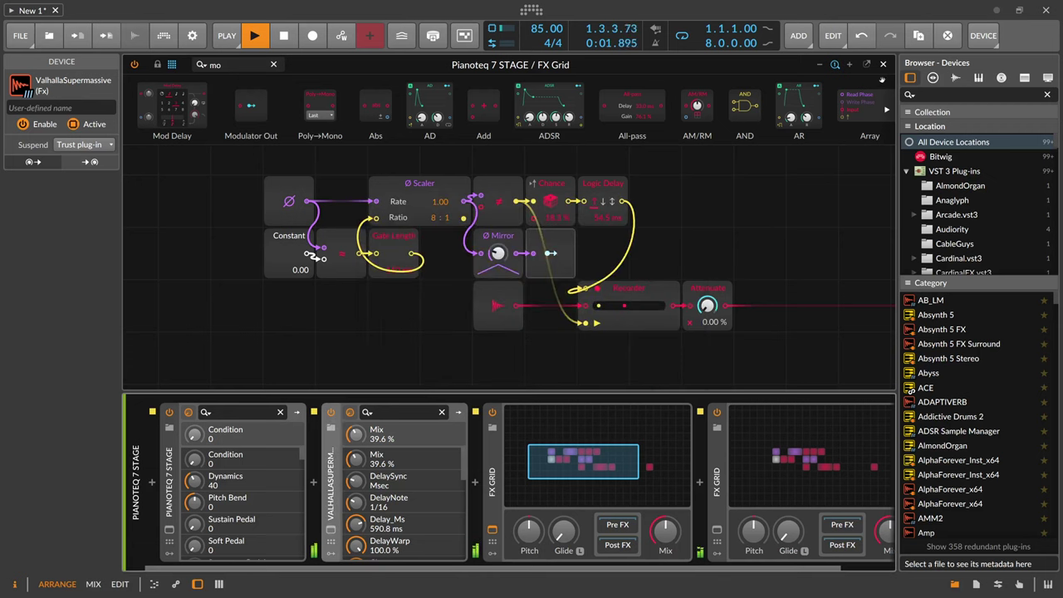
- Duplicate the FX Grid further until five copies sit in series in the piano's device chain
{"action": "scroll", "coordinate": [677, 552], "scroll_direction": "down", "scroll_amount": 2}
{"action": "left_click", "coordinate": [660, 486]}
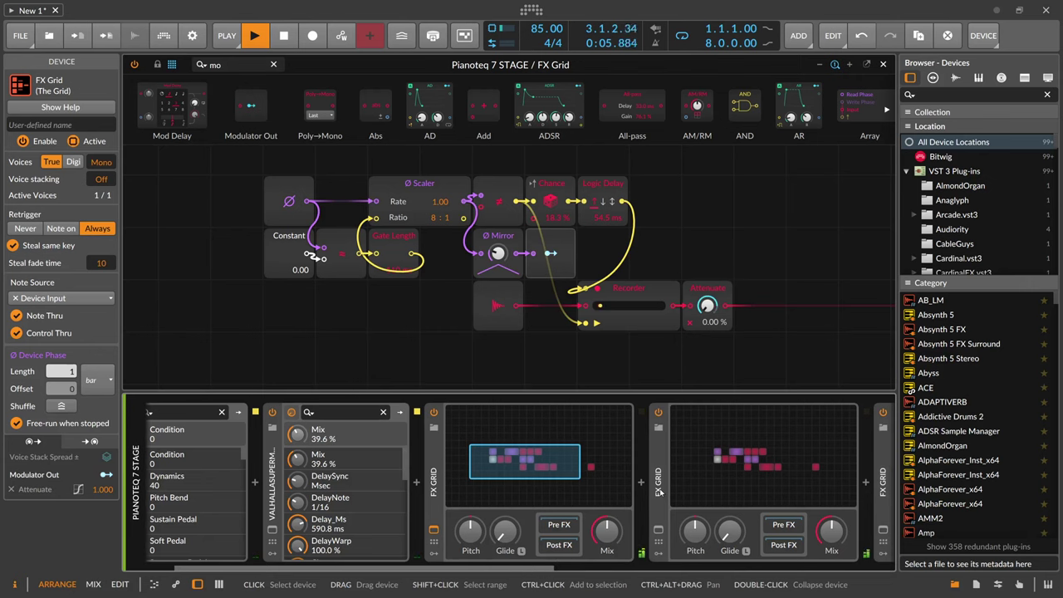
{"action": "scroll", "coordinate": [647, 565], "scroll_direction": "down", "scroll_amount": 5}
{"action": "scroll", "coordinate": [647, 566], "scroll_direction": "down", "scroll_amount": 2}
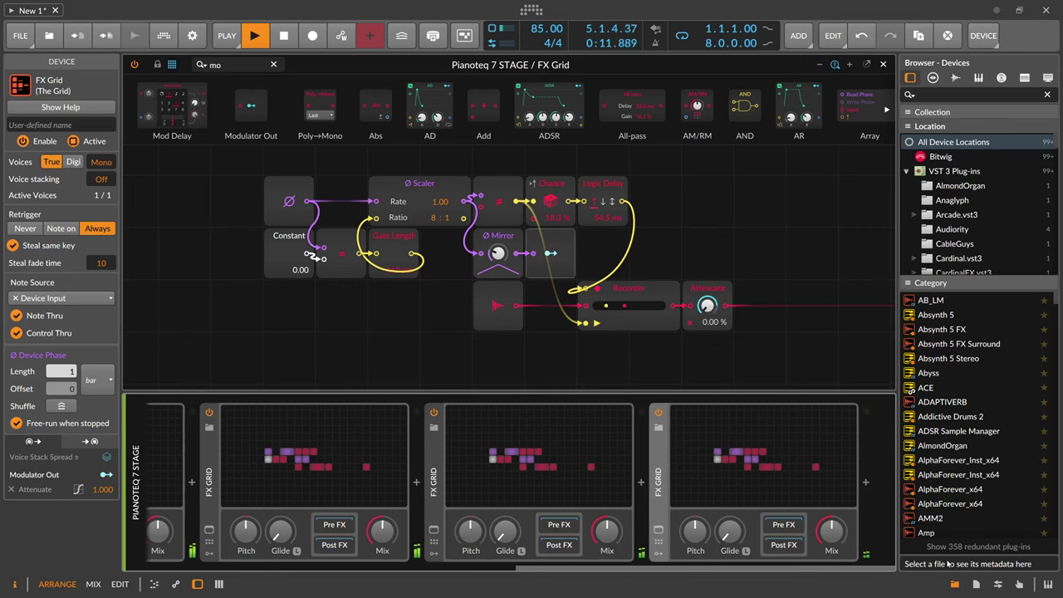
- Insert a Peak Limiter at the end of the piano's device chain and raise its input gain
{"action": "left_click", "coordinate": [870, 490]}
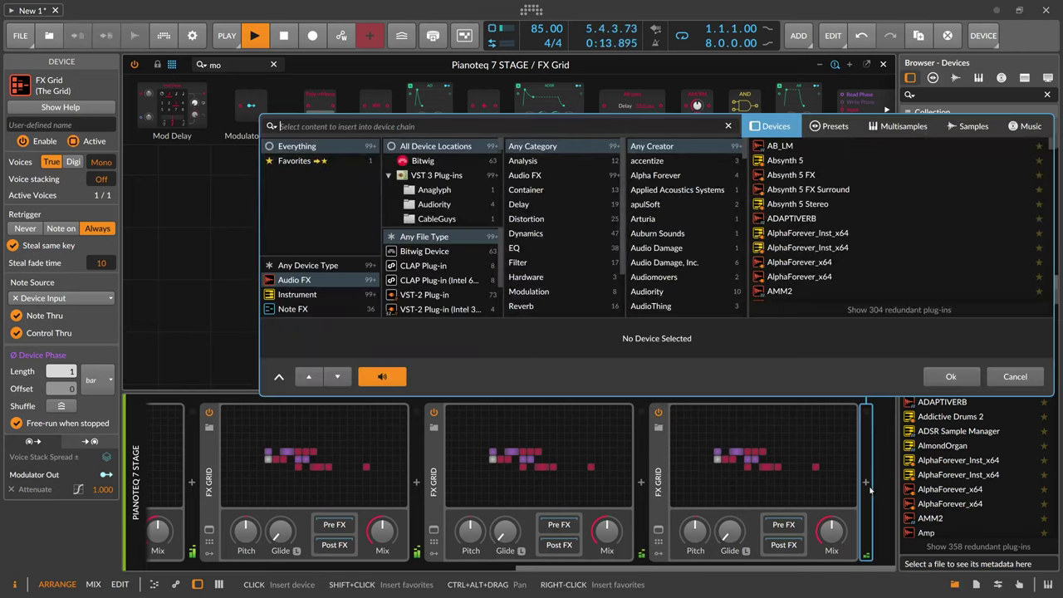
{"action": "type", "text": "peak"}
{"action": "key", "text": "Return"}
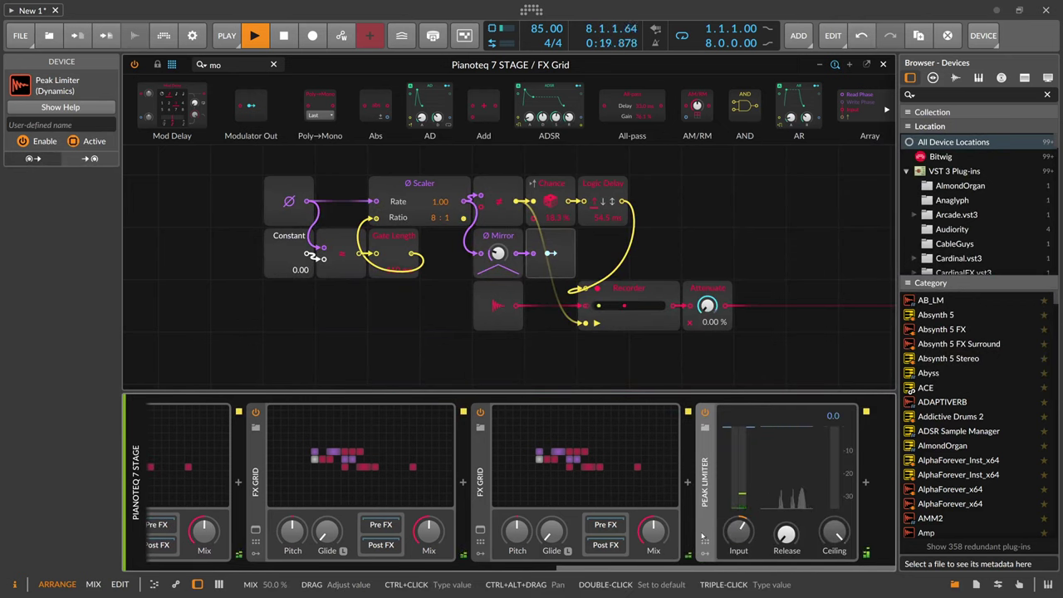
{"action": "left_click_drag", "start_coordinate": [738, 531], "coordinate": [738, 517]}
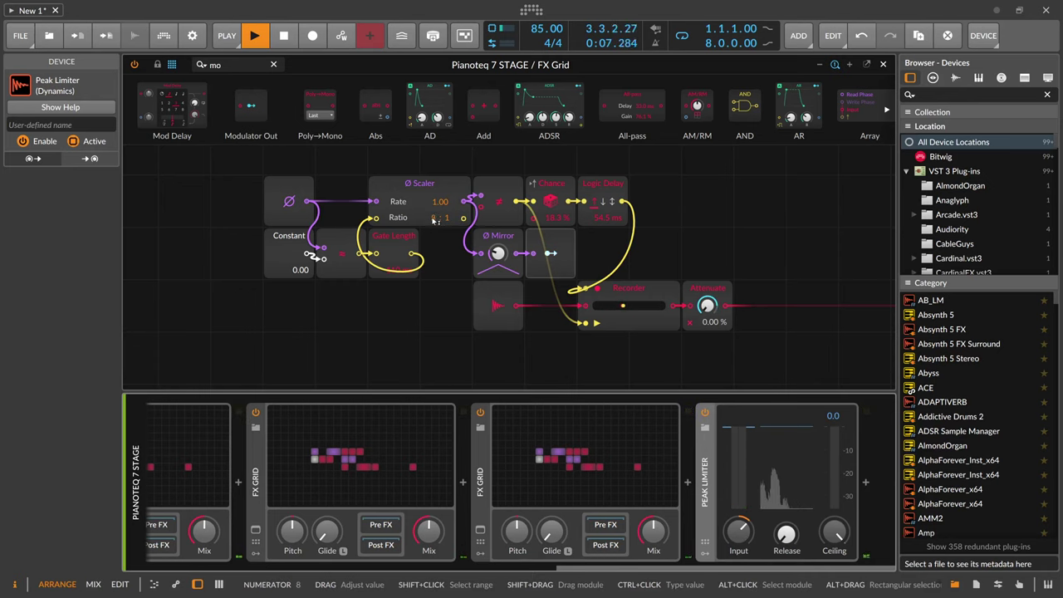
- Set the Ø Scaler ratio to 7:1 in the first FX Grid and adjust the ratio in the fourth one
{"action": "left_click", "coordinate": [481, 436]}
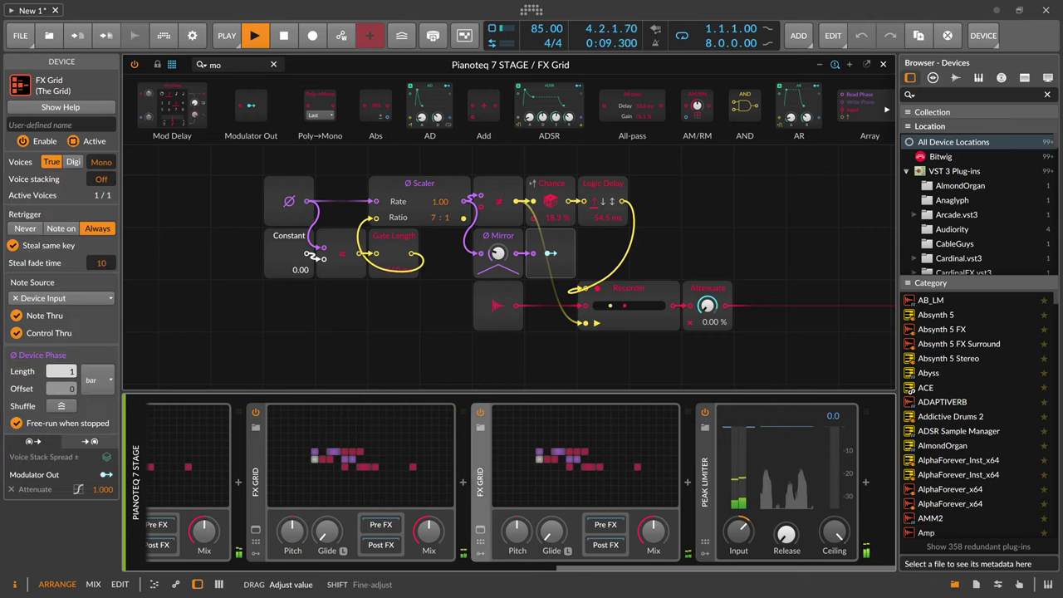
{"action": "left_click", "coordinate": [257, 436]}
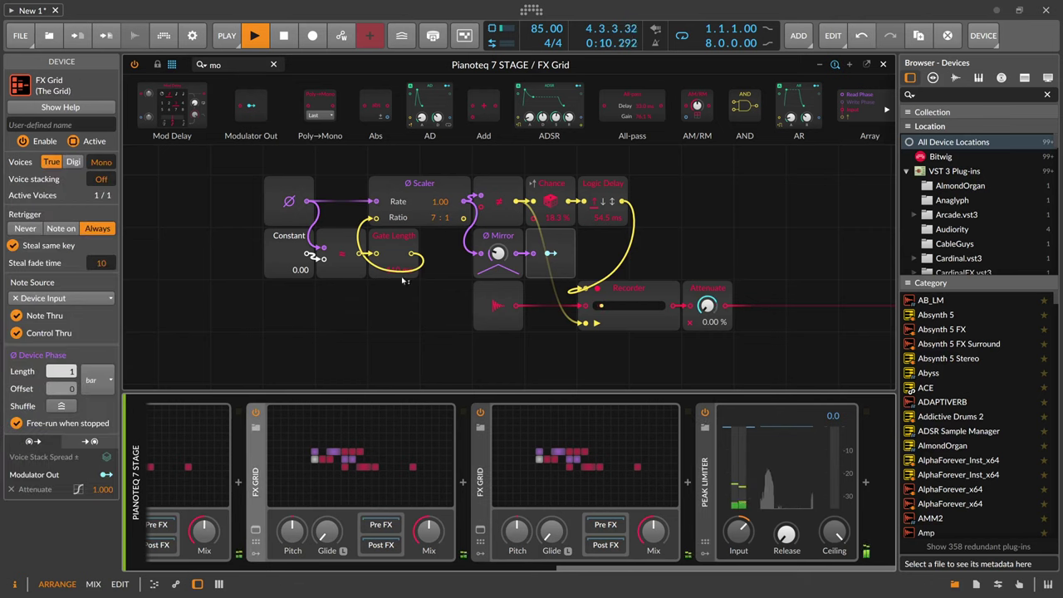
{"action": "left_click", "coordinate": [304, 440]}
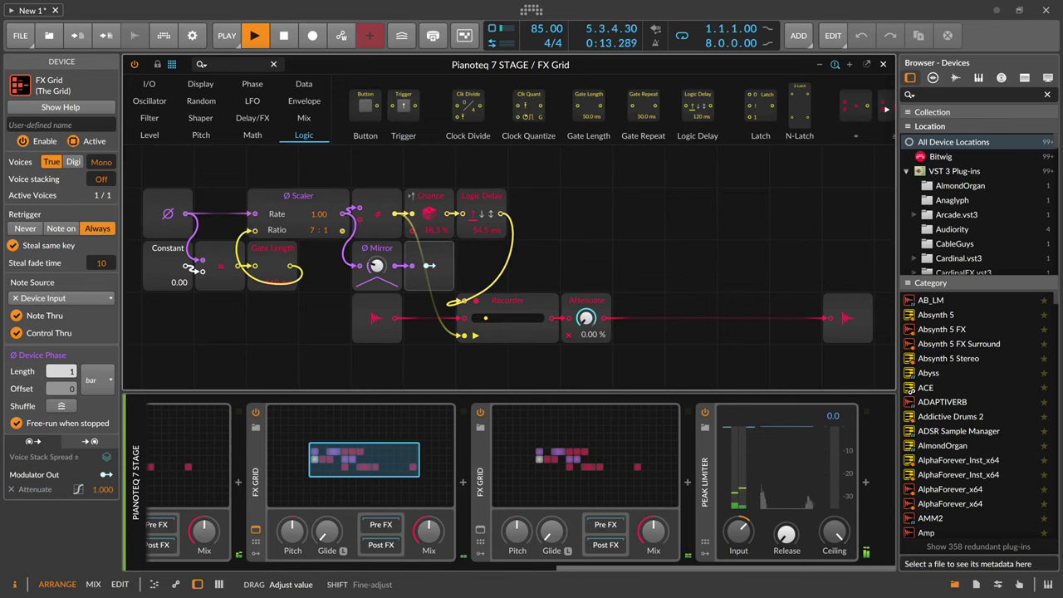
{"action": "left_click_drag", "start_coordinate": [319, 230], "coordinate": [319, 224]}
- Set the Ø Scaler ratio of the second FX Grid to 5:1
{"action": "left_click", "coordinate": [531, 442]}
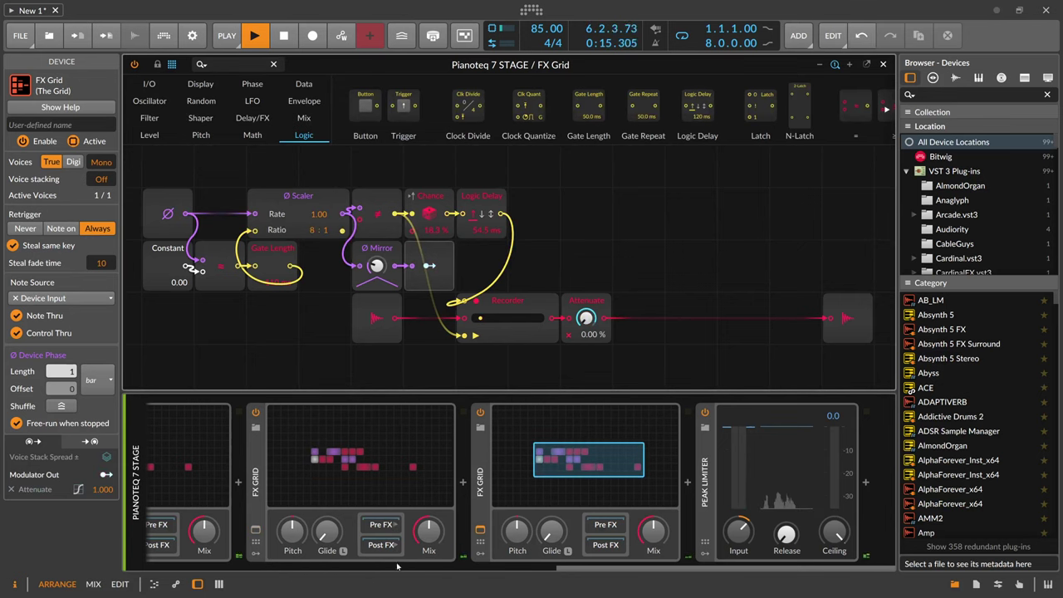
{"action": "left_click_drag", "start_coordinate": [579, 569], "coordinate": [408, 566]}
{"action": "left_click", "coordinate": [484, 465]}
{"action": "left_click", "coordinate": [320, 444]}
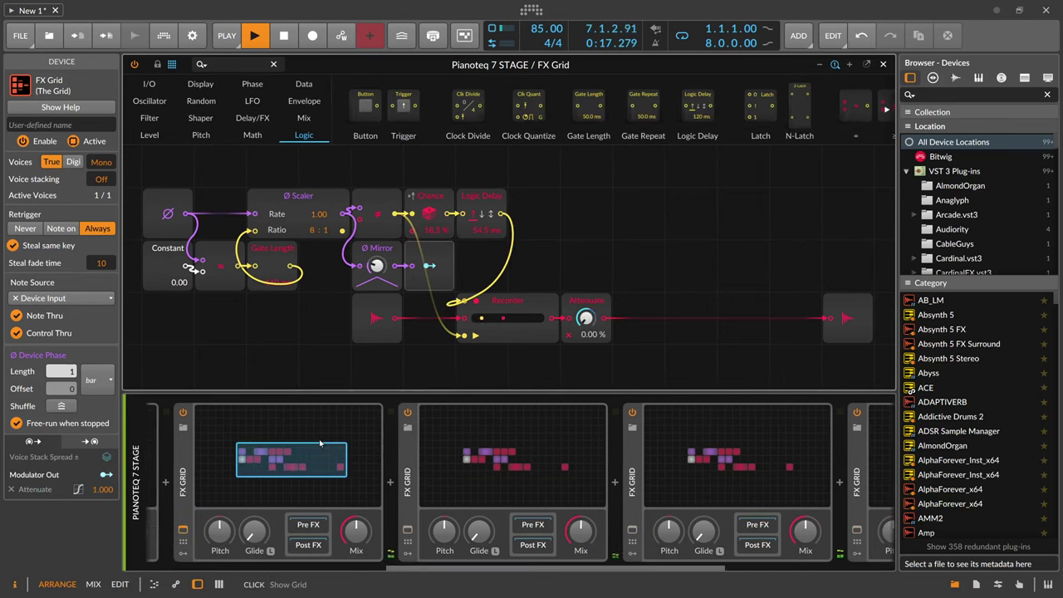
{"action": "key", "text": "ctrl+z"}
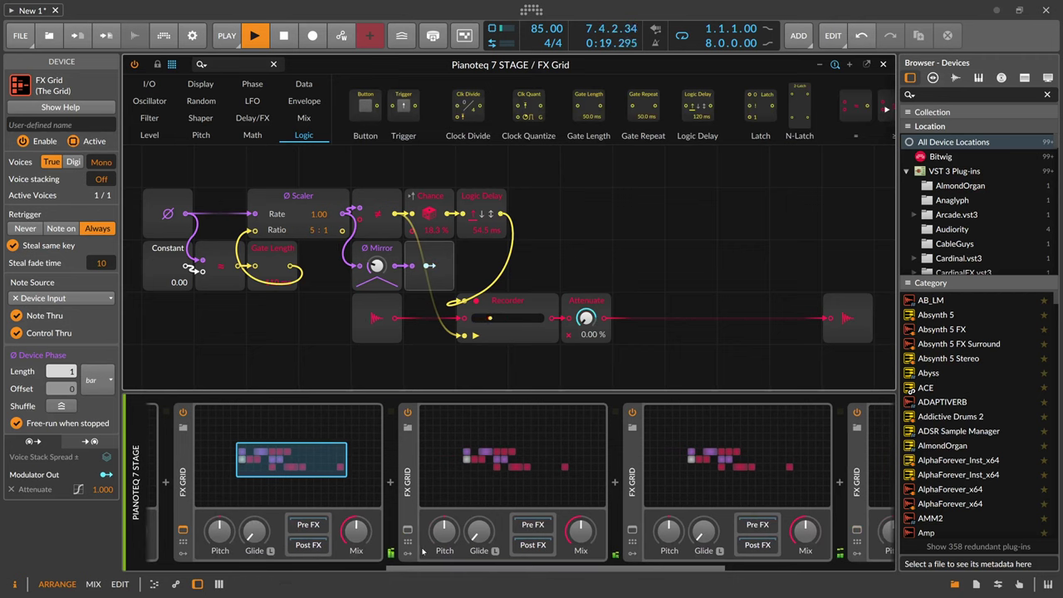
- Set the Ø Scaler ratio of the third FX Grid to 9:1
{"action": "left_click_drag", "start_coordinate": [435, 569], "coordinate": [294, 568]}
{"action": "left_click", "coordinate": [339, 449]}
{"action": "left_click", "coordinate": [585, 454]}
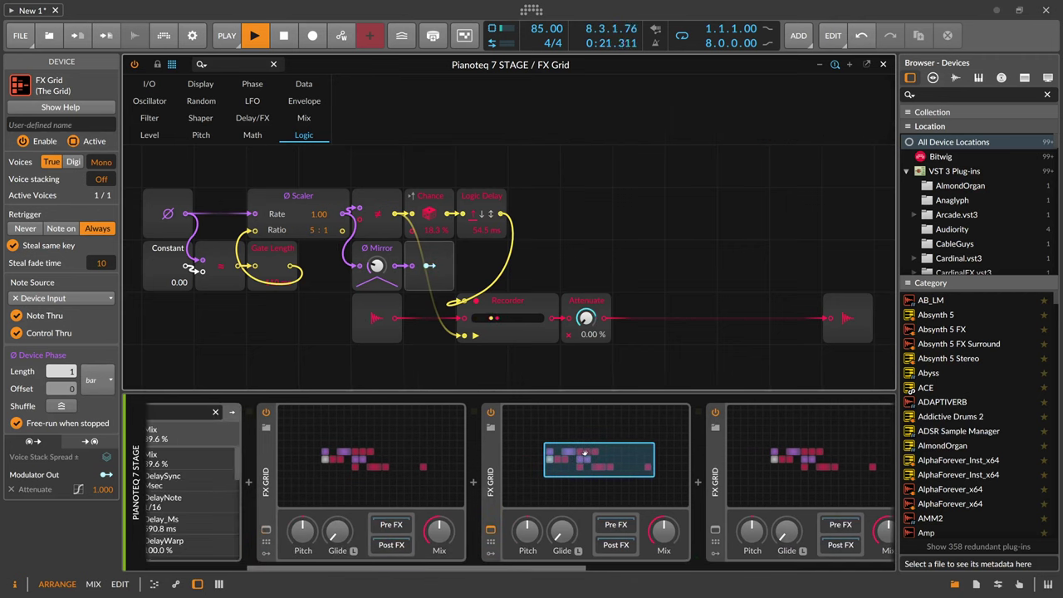
{"action": "left_click_drag", "start_coordinate": [413, 569], "coordinate": [546, 569]}
{"action": "left_click", "coordinate": [513, 469]}
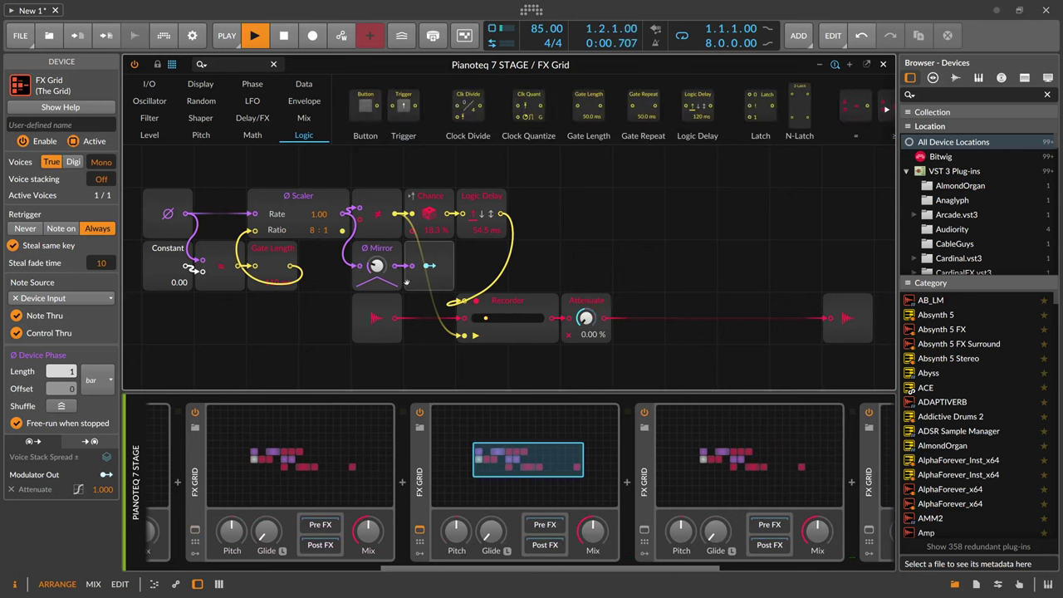
{"action": "left_click_drag", "start_coordinate": [314, 231], "coordinate": [314, 222]}
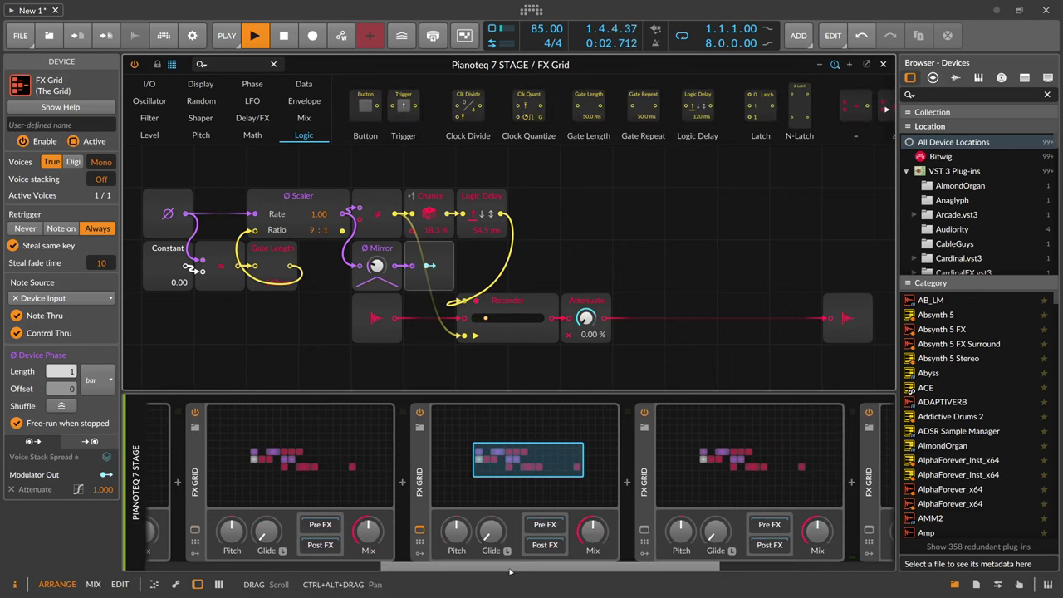
- Lower the mix of all five FX Grids, with about 26 % on the fifth, 16 % on the second and 23 % on the first
{"action": "left_click_drag", "start_coordinate": [510, 571], "coordinate": [683, 569]}
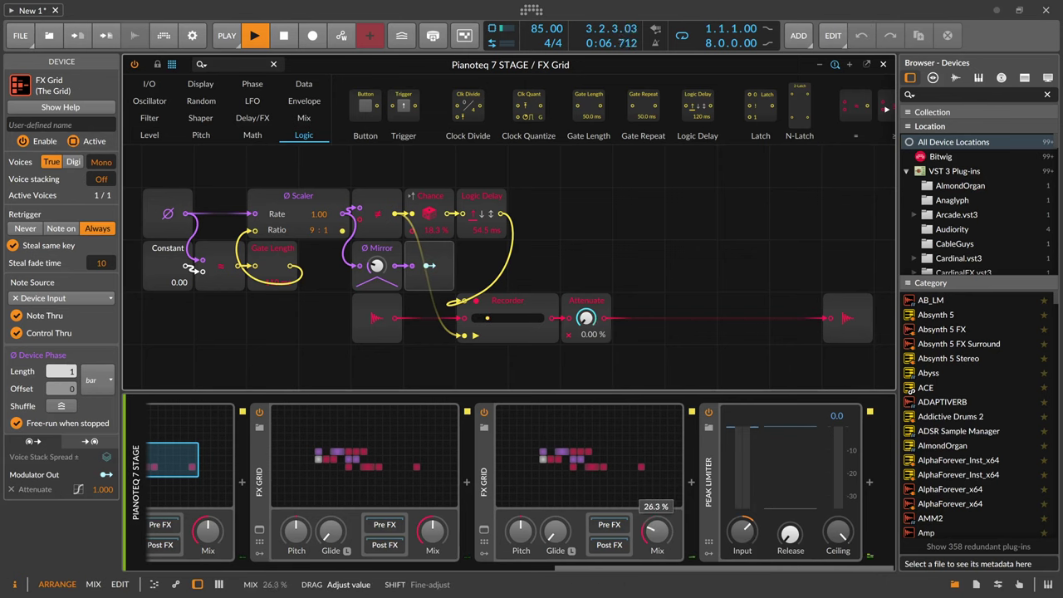
{"action": "scroll", "coordinate": [449, 536], "scroll_direction": "left", "scroll_amount": 3}
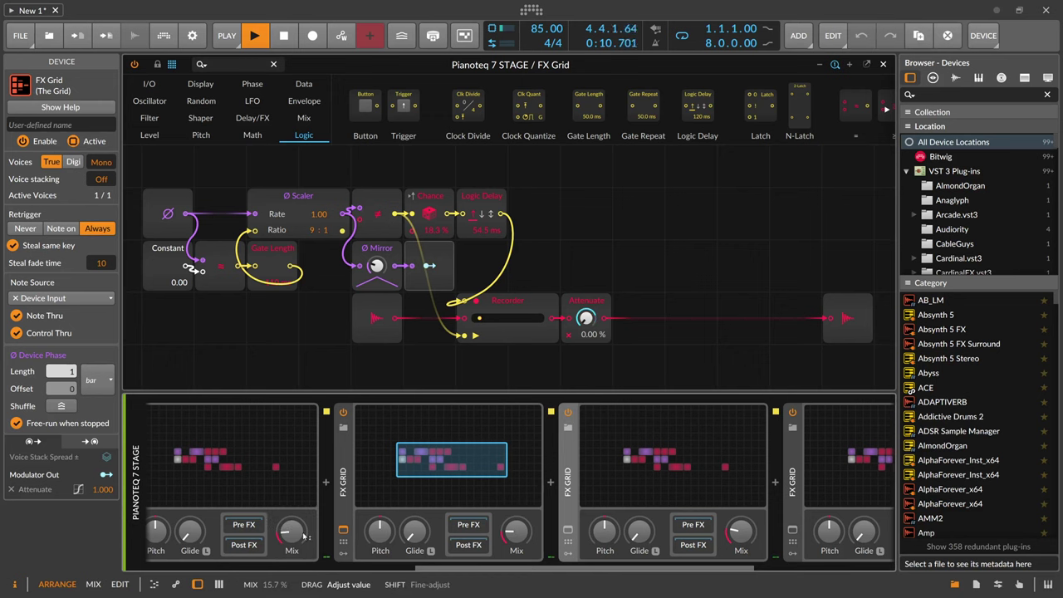
{"action": "scroll", "coordinate": [440, 567], "scroll_direction": "left", "scroll_amount": 2}
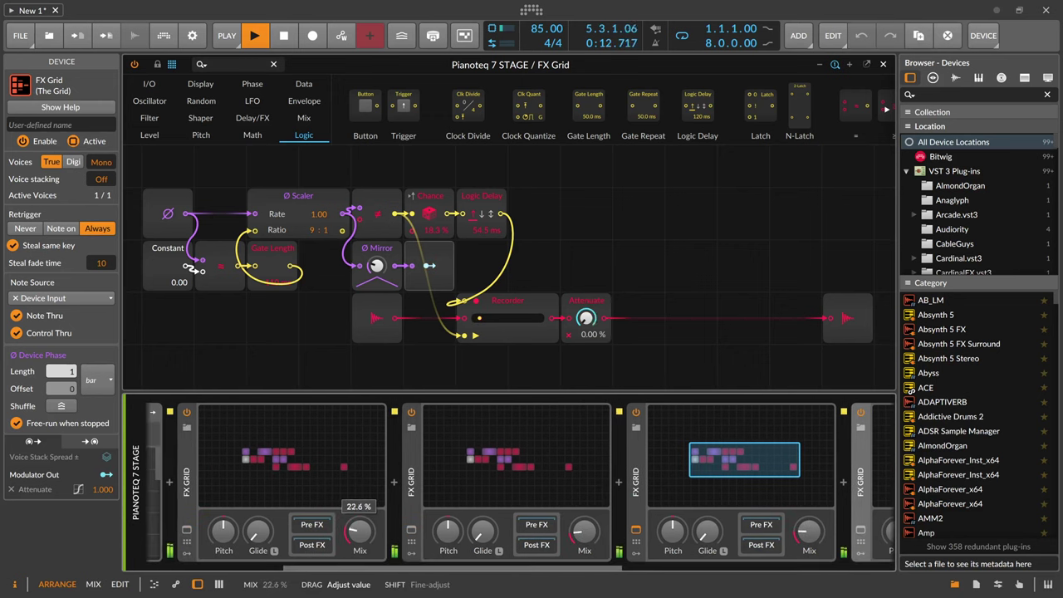
- Open the ValhallaSupermassive window and set its mix to 49.2 % and its delay to 840 ms
{"action": "scroll", "coordinate": [349, 567], "scroll_direction": "left", "scroll_amount": 6}
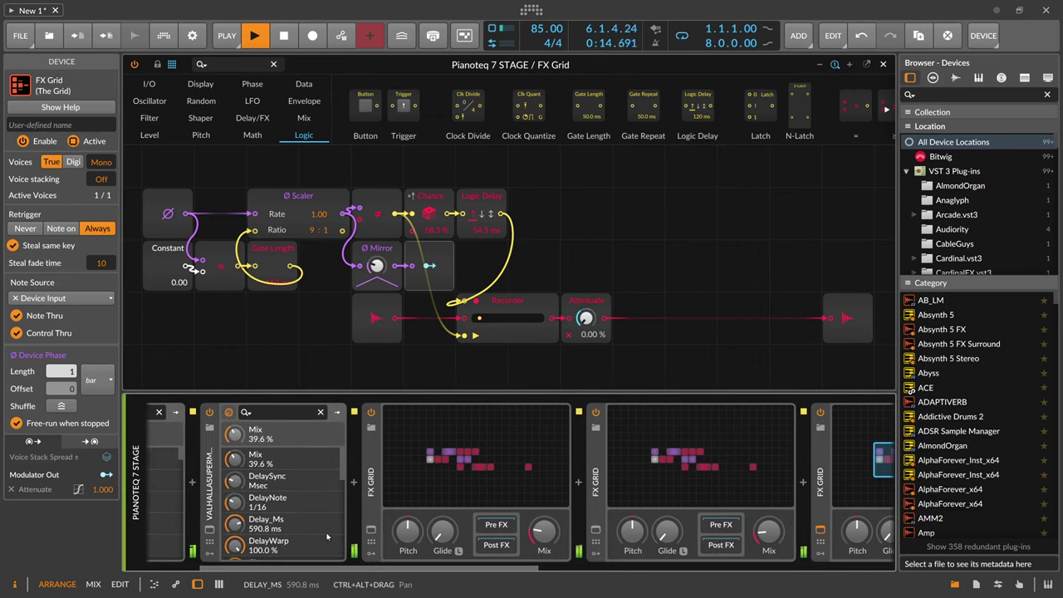
{"action": "left_click", "coordinate": [209, 530]}
{"action": "left_click_drag", "start_coordinate": [396, 273], "coordinate": [399, 260]}
{"action": "left_click_drag", "start_coordinate": [478, 291], "coordinate": [480, 274]}
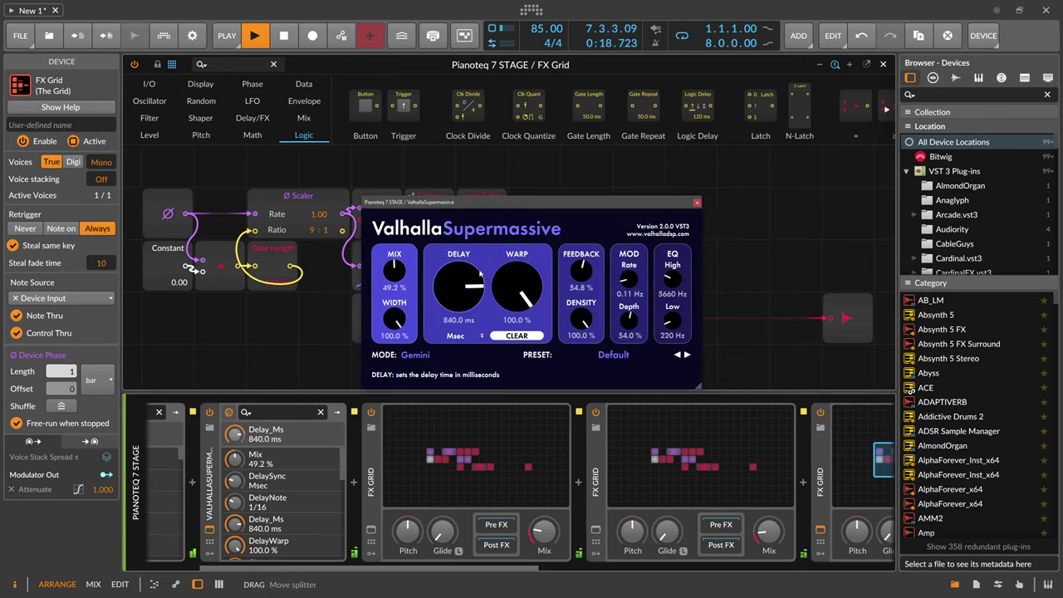
- Switch ValhallaSupermassive to Triangulum mode and set mix to 49.6 %, feedback to 55.2 % and high cut to 4480 Hz
{"action": "left_click", "coordinate": [439, 350]}
{"action": "left_click", "coordinate": [443, 436]}
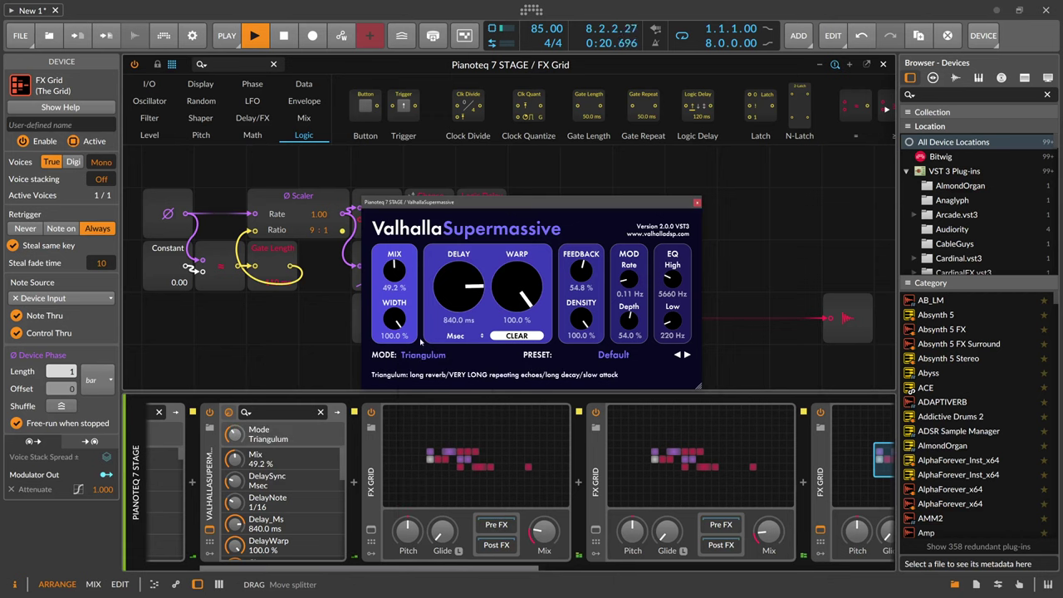
{"action": "left_click_drag", "start_coordinate": [398, 279], "coordinate": [399, 276]}
{"action": "left_click_drag", "start_coordinate": [581, 273], "coordinate": [581, 270]}
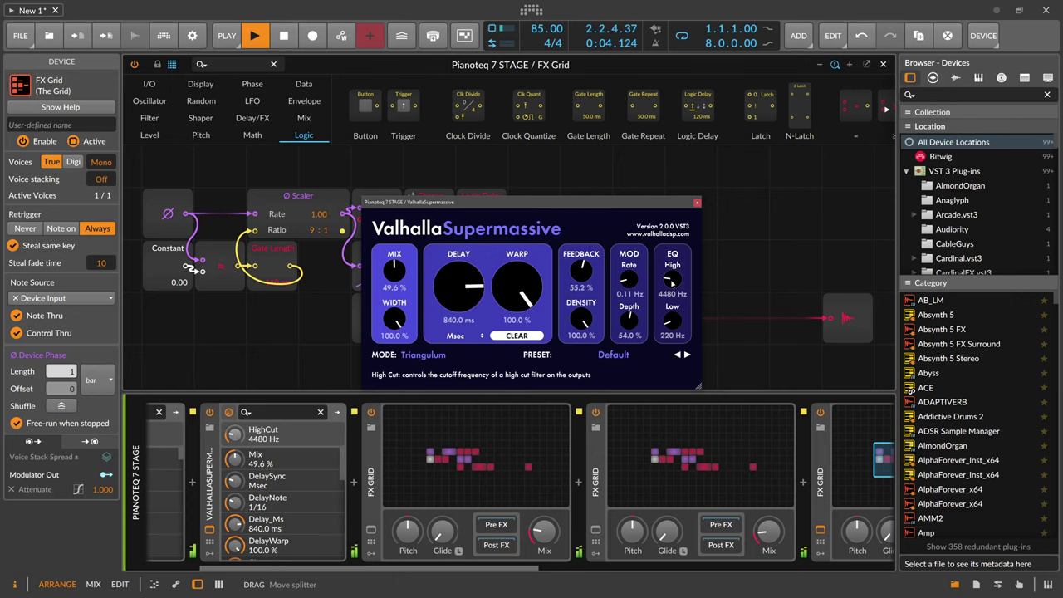
- Insert BLEASS Slow Machine before the Peak Limiter and set its slow-down fade to 500 ms
{"action": "left_click_drag", "start_coordinate": [427, 564], "coordinate": [796, 509]}
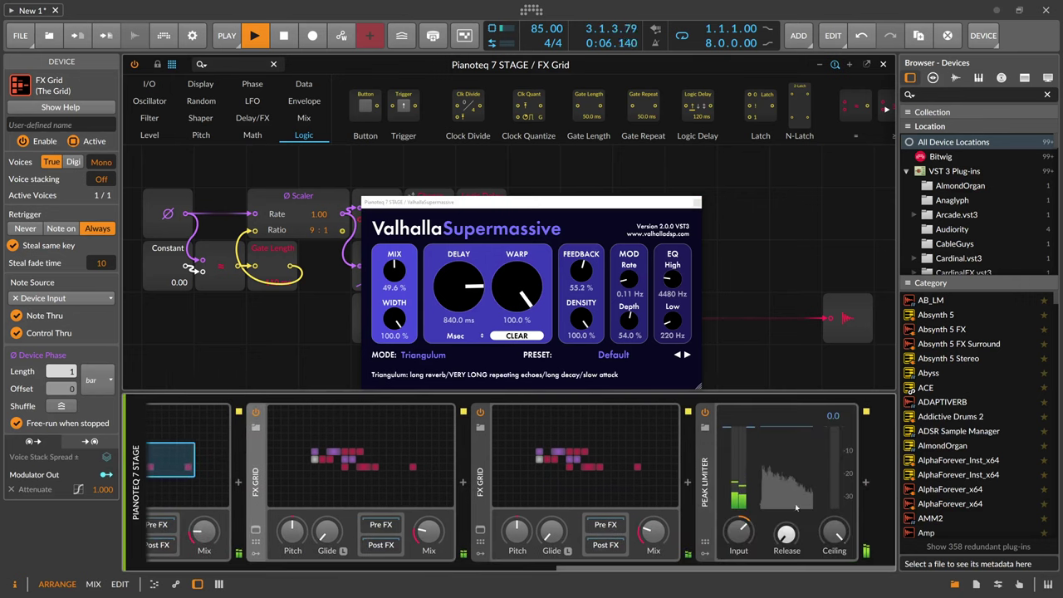
{"action": "left_click", "coordinate": [688, 484]}
{"action": "type", "text": "slow"}
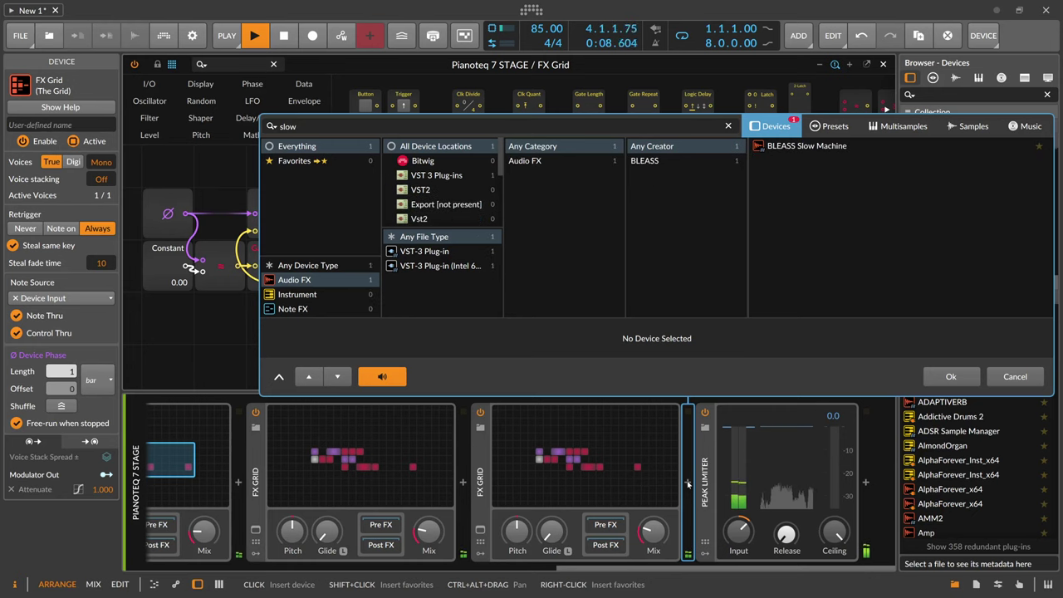
{"action": "key", "text": "Return"}
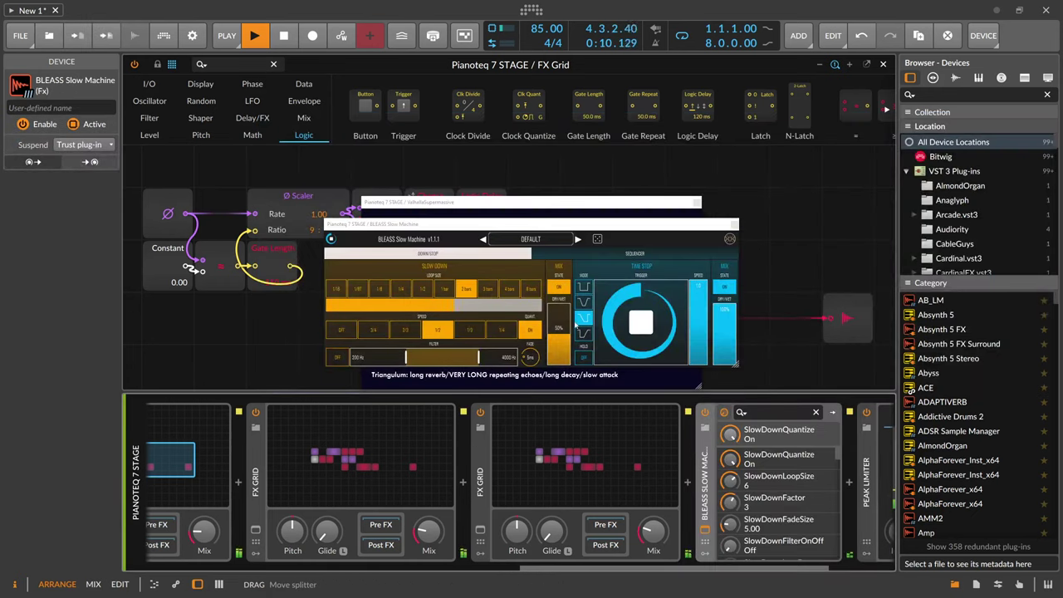
{"action": "left_click_drag", "start_coordinate": [532, 358], "coordinate": [555, 273]}
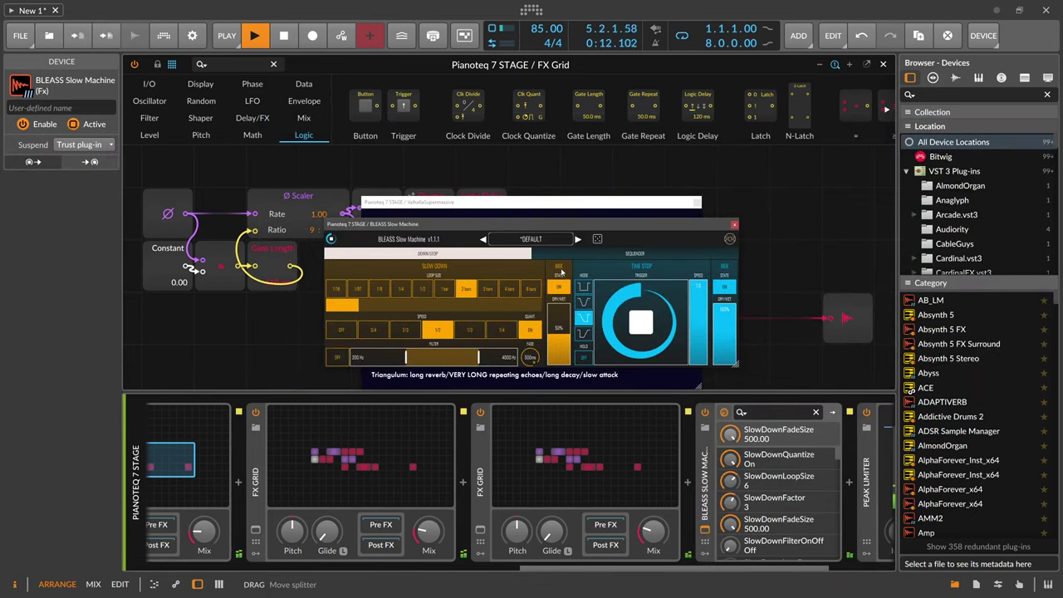
- Set ValhallaSupermassive to 51.2 % mix, 1000 ms delay and 59.6 % feedback, and fine-tune the mix of the last two FX Grids
{"action": "left_click", "coordinate": [734, 226]}
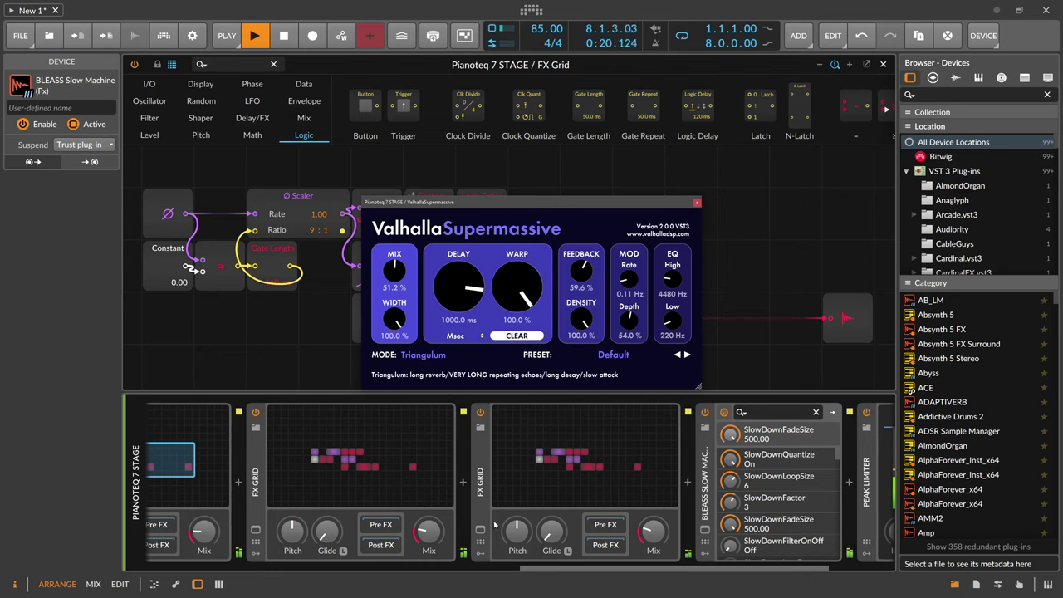
{"action": "left_click", "coordinate": [429, 532]}
{"action": "left_click", "coordinate": [653, 532]}
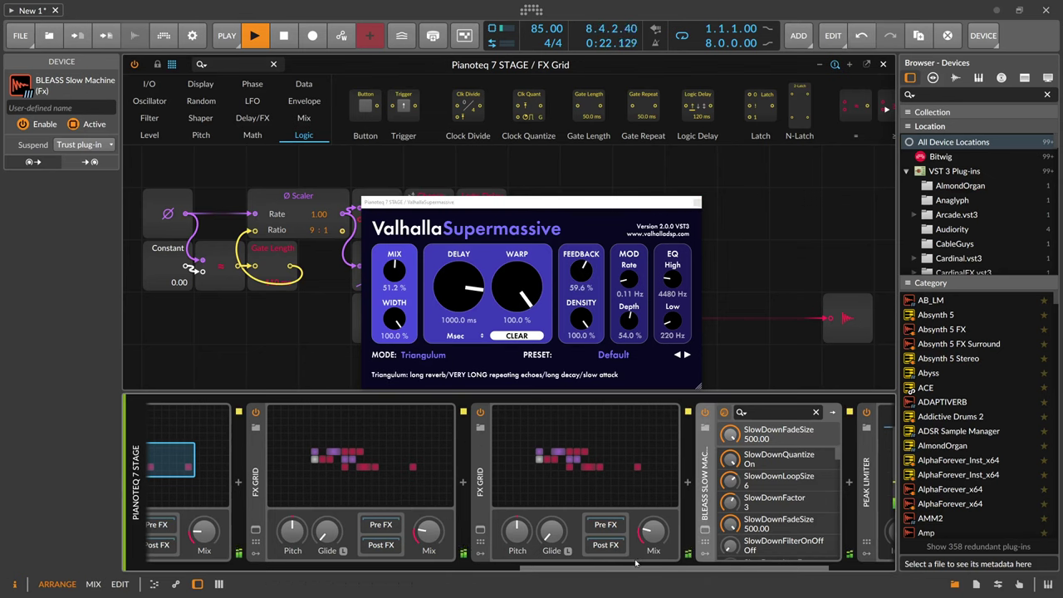
- Close the FX Grid editor to return to the arrangement and unsolo the Pianoteq 7 STAGE track
{"action": "scroll", "coordinate": [636, 563], "scroll_direction": "left", "scroll_amount": 5}
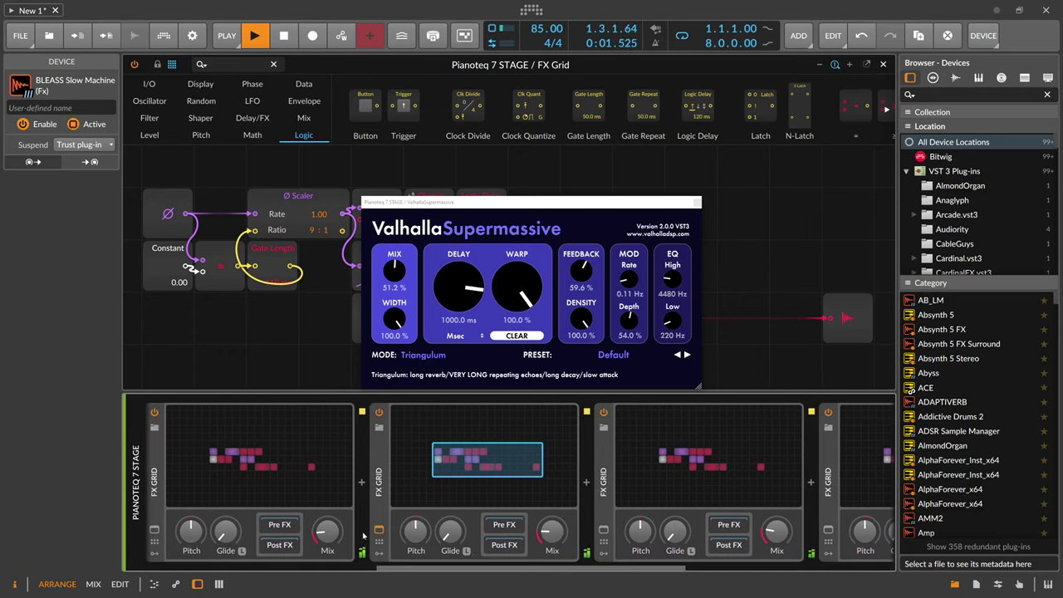
{"action": "scroll", "coordinate": [245, 561], "scroll_direction": "left", "scroll_amount": 5}
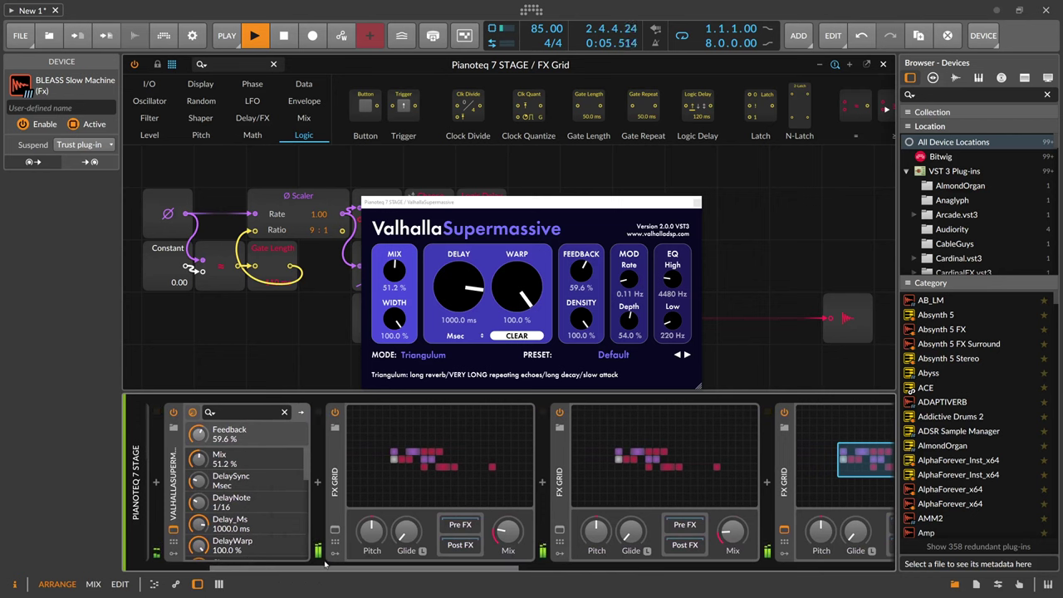
{"action": "scroll", "coordinate": [722, 570], "scroll_direction": "right", "scroll_amount": 5}
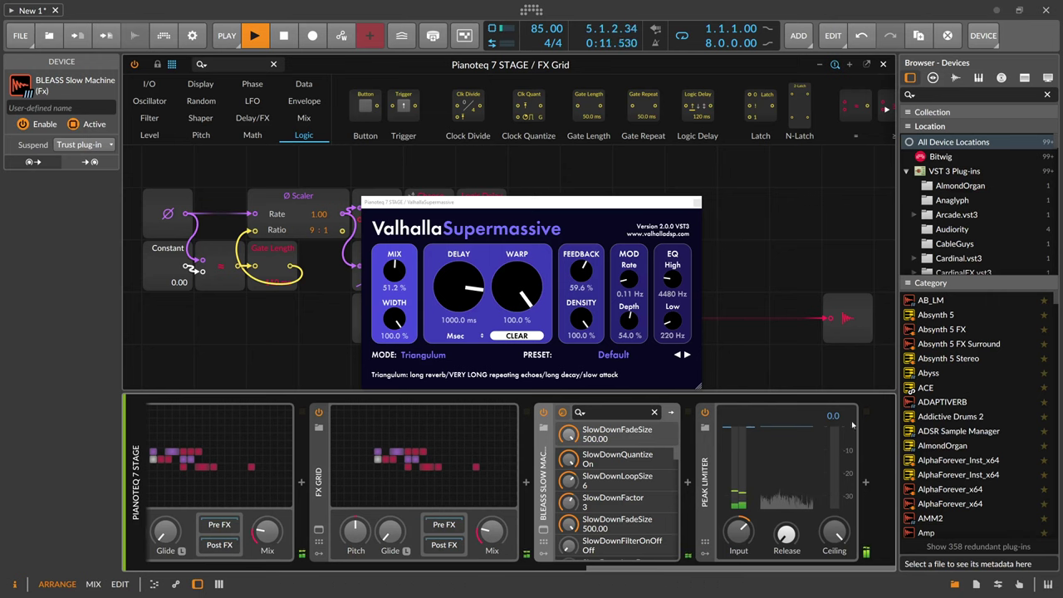
{"action": "left_click", "coordinate": [883, 64]}
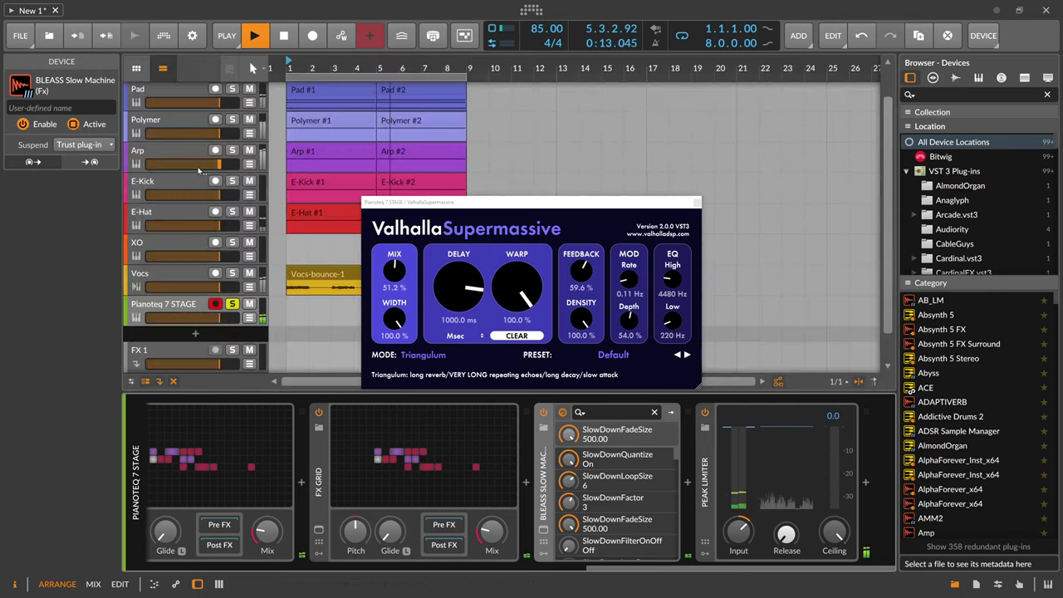
{"action": "left_click", "coordinate": [232, 304]}
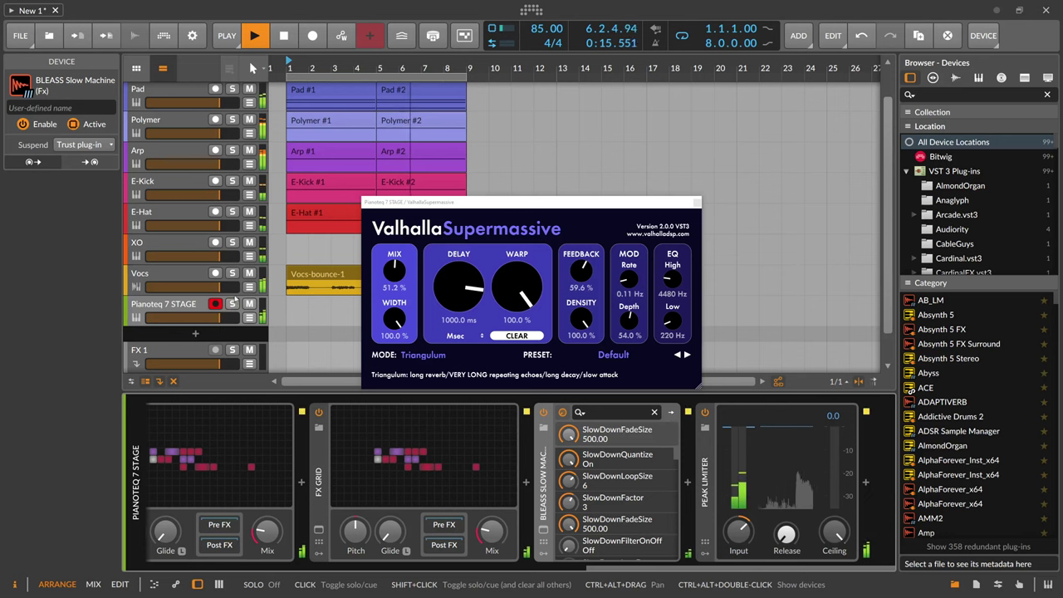
- Lower the output level of the Arp track's Phase-4 synth to -8.2 dB
{"action": "left_click", "coordinate": [191, 153]}
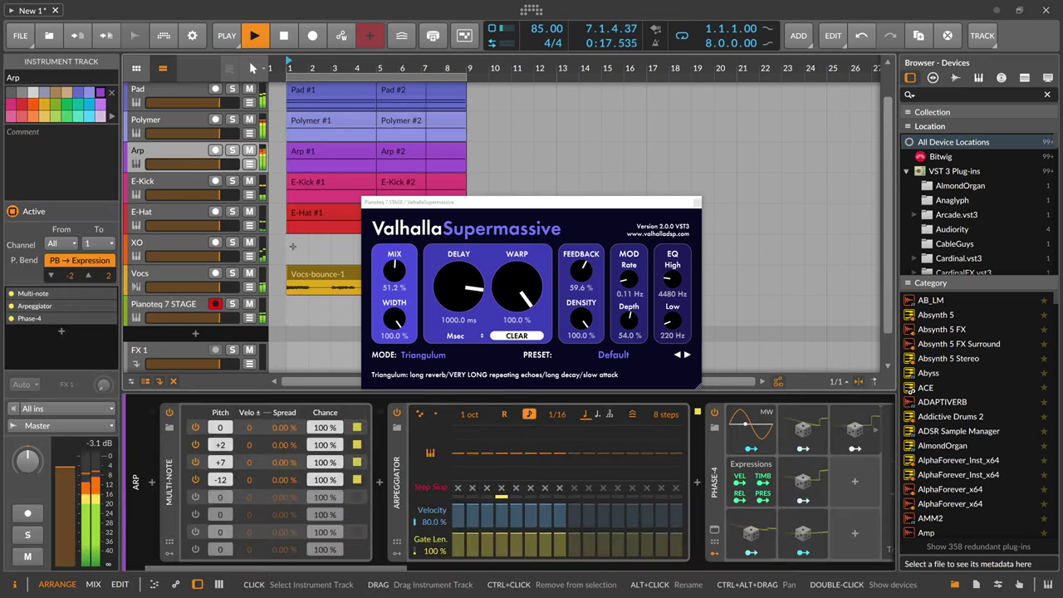
{"action": "scroll", "coordinate": [520, 549], "scroll_direction": "right", "scroll_amount": 6}
{"action": "left_click_drag", "start_coordinate": [405, 534], "coordinate": [404, 539]}
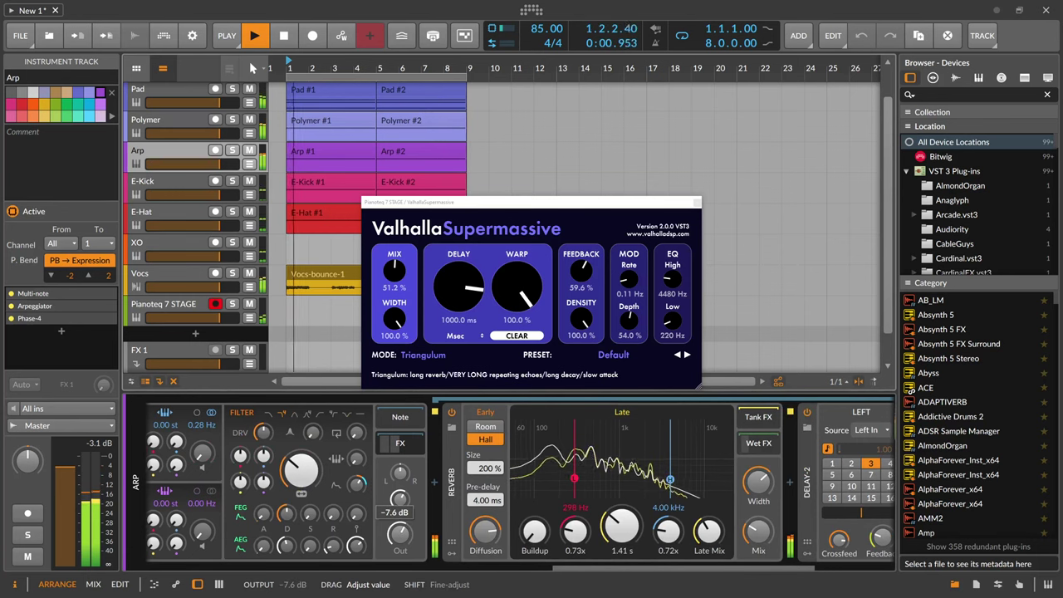
{"action": "left_click_drag", "start_coordinate": [407, 534], "coordinate": [407, 536]}
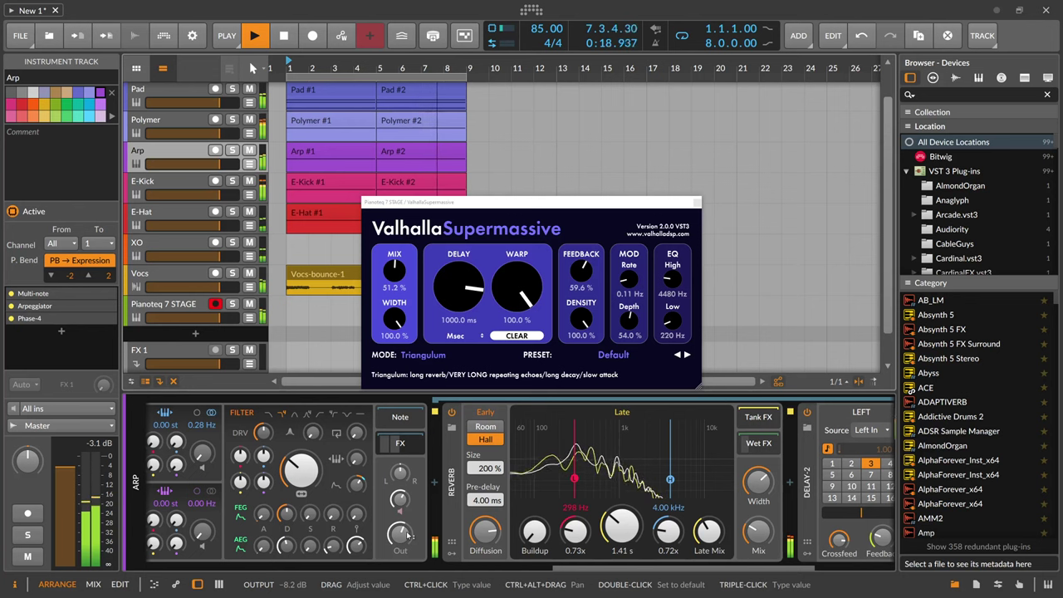
- Rename the Pianoteq 7 STAGE track to Broken Piano
{"action": "left_click", "coordinate": [166, 304]}
{"action": "double_click", "coordinate": [166, 304]}
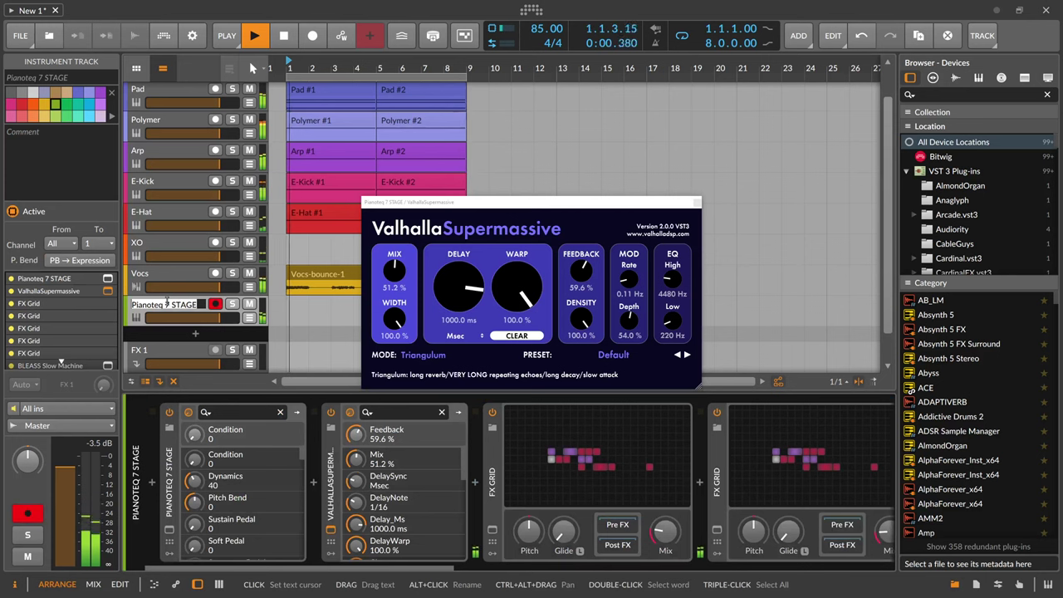
{"action": "type", "text": "Broken"}
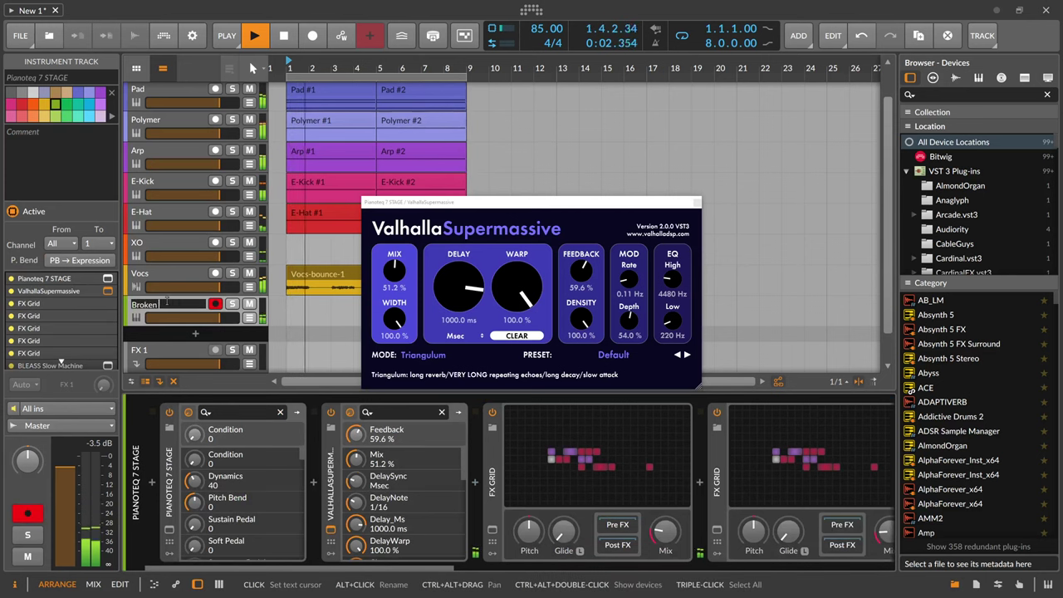
{"action": "type", "text": " Piano"}
{"action": "key", "text": "Return"}
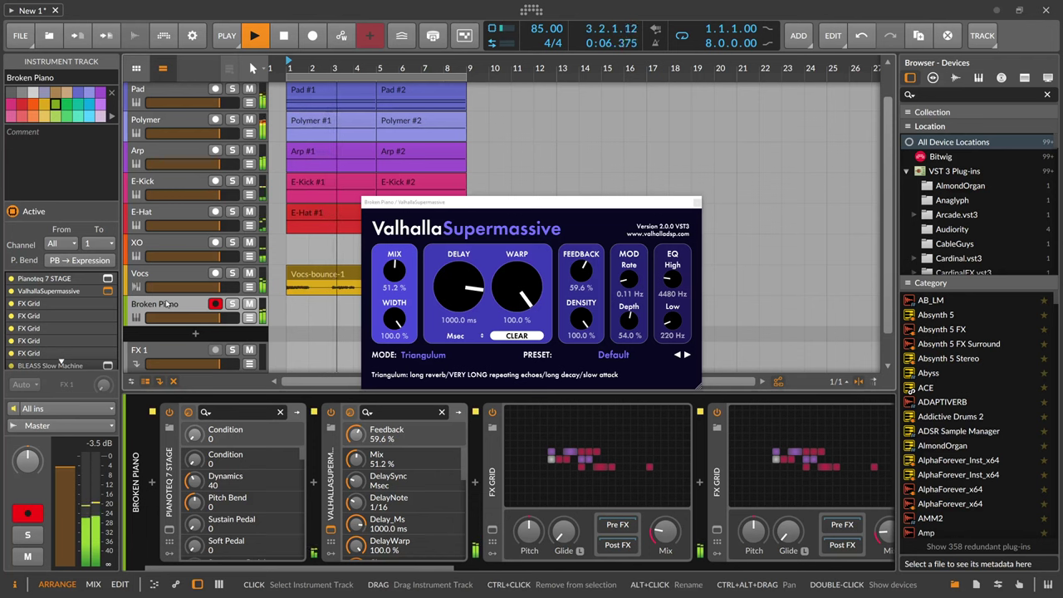
- Load the NY Steinway D Felt II preset in Pianoteq and close the Pianoteq and ValhallaSupermassive windows
{"action": "left_click", "coordinate": [169, 530]}
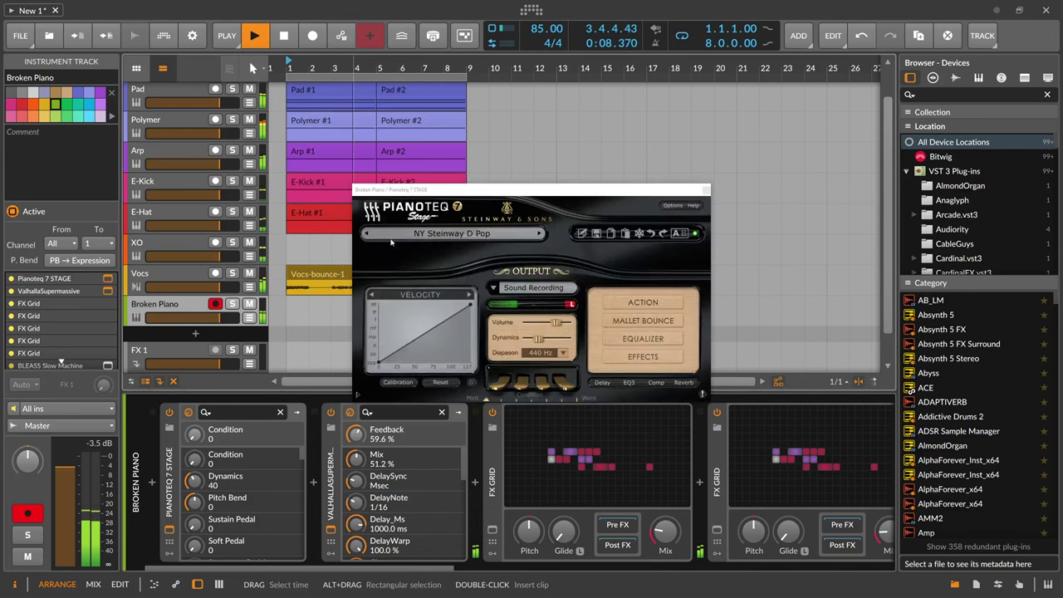
{"action": "left_click", "coordinate": [398, 233]}
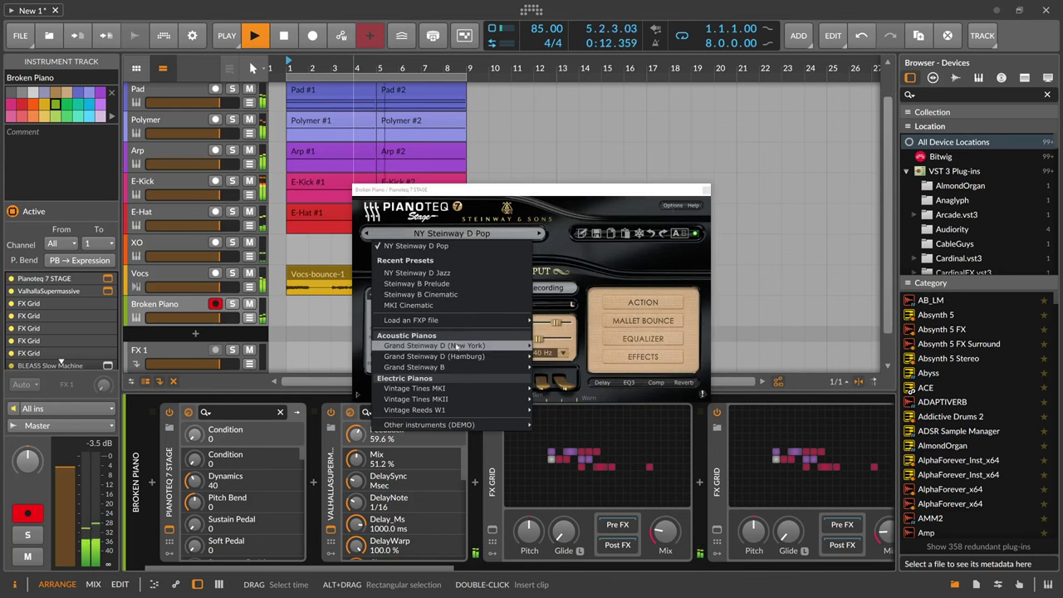
{"action": "mouse_move", "coordinate": [456, 345]}
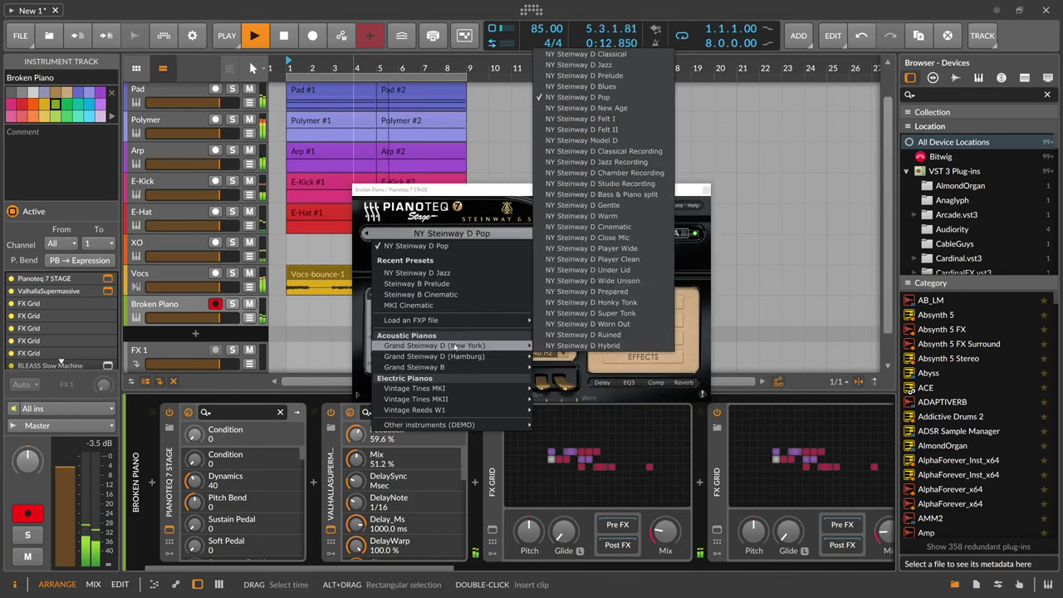
{"action": "left_click", "coordinate": [615, 130]}
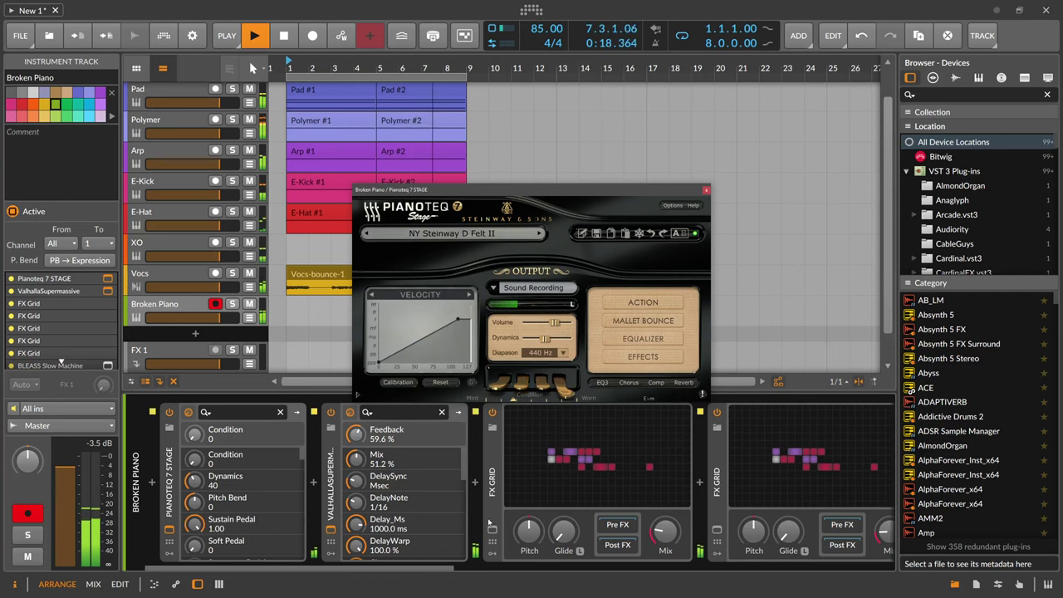
{"action": "scroll", "coordinate": [731, 515], "scroll_direction": "down", "scroll_amount": 5}
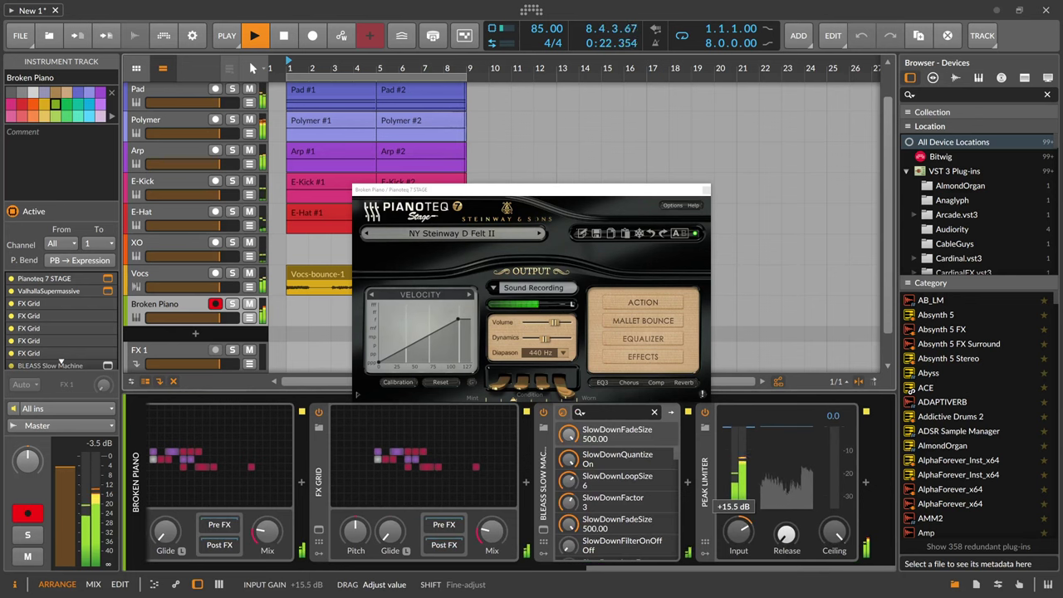
{"action": "left_click", "coordinate": [707, 190]}
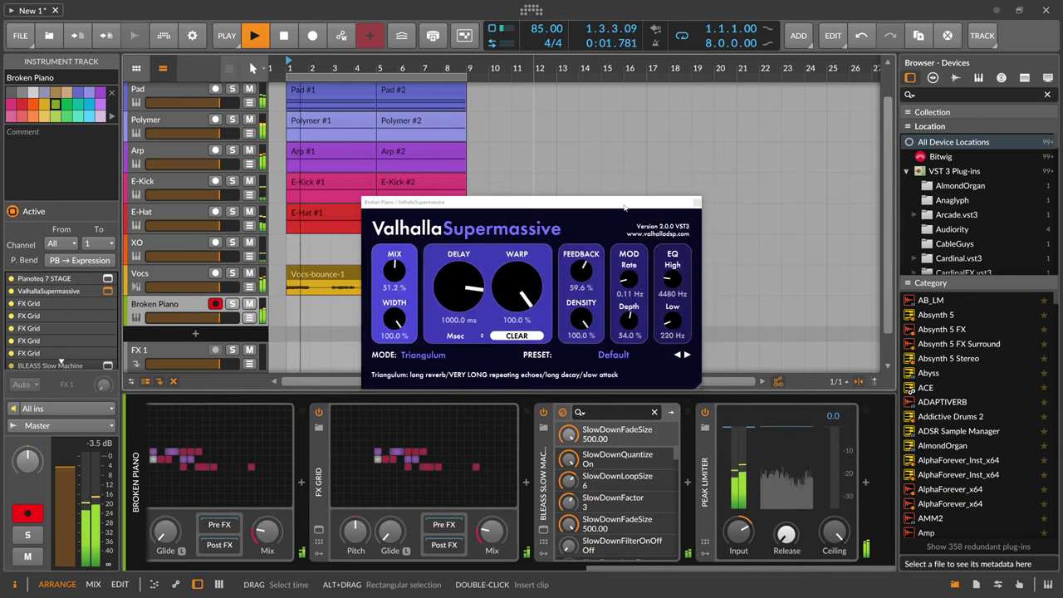
{"action": "left_click", "coordinate": [697, 202]}
- Record an eight-bar clip on the Broken Piano track, then stop recording and disarm the track
{"action": "left_click", "coordinate": [313, 39]}
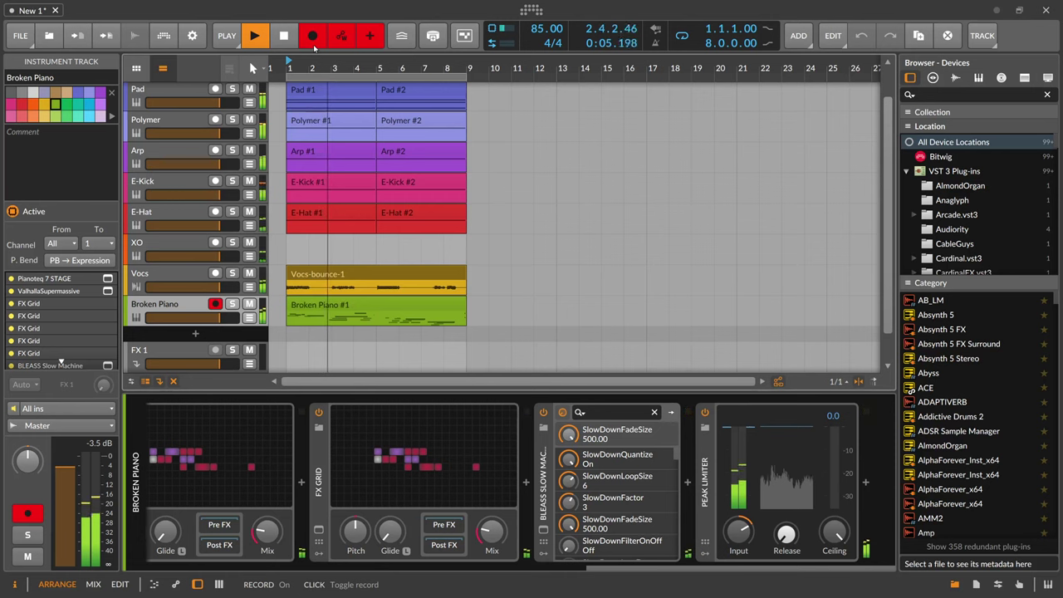
{"action": "left_click", "coordinate": [313, 44]}
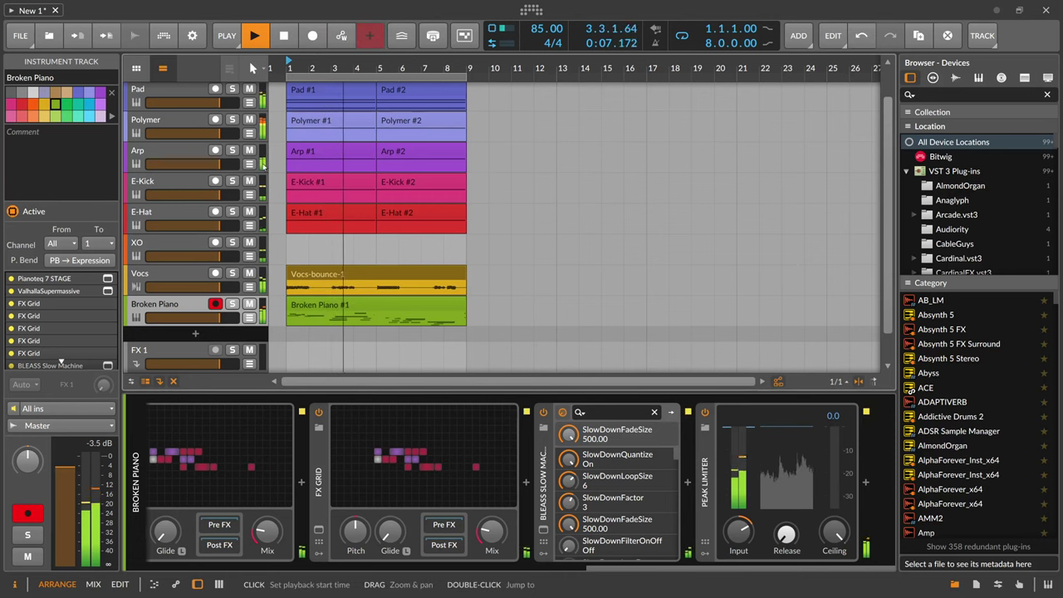
{"action": "left_click", "coordinate": [215, 304]}
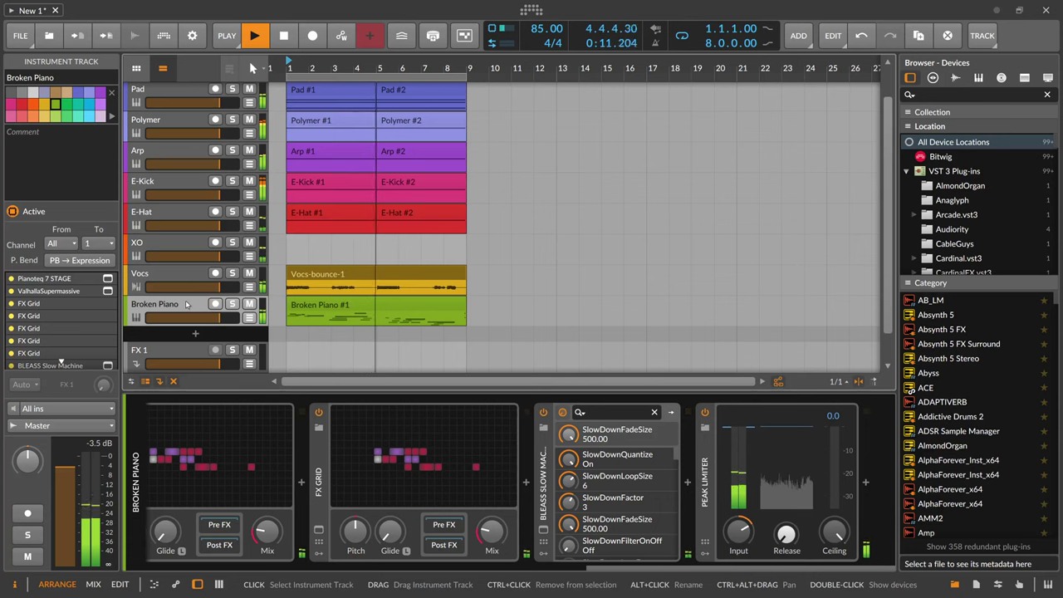
- Insert a Humanize device before Pianoteq on the Broken Piano track and reduce its chance
{"action": "scroll", "coordinate": [235, 483], "scroll_direction": "left", "scroll_amount": 5}
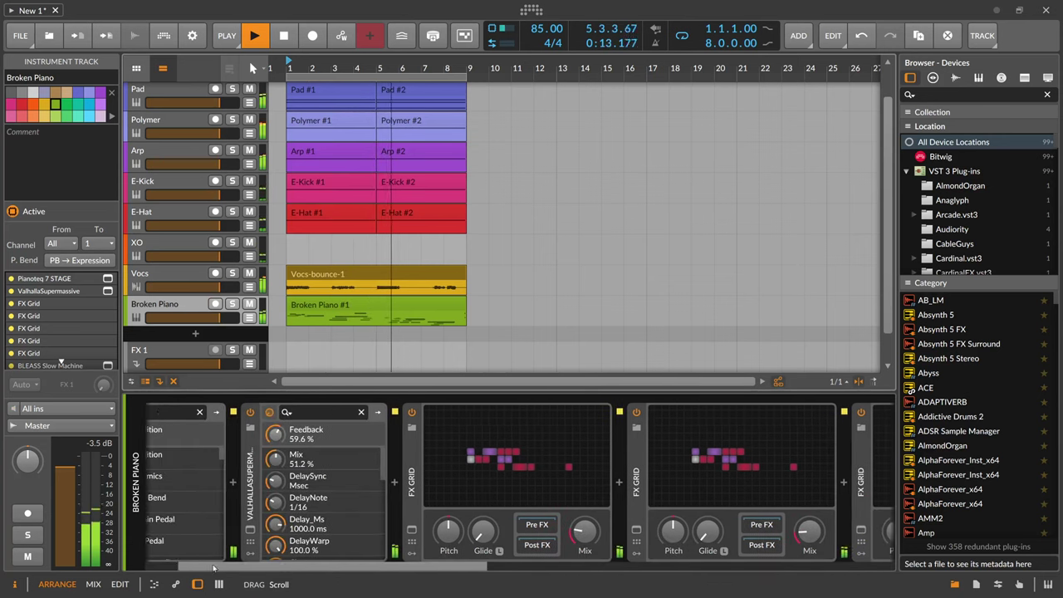
{"action": "left_click", "coordinate": [152, 482]}
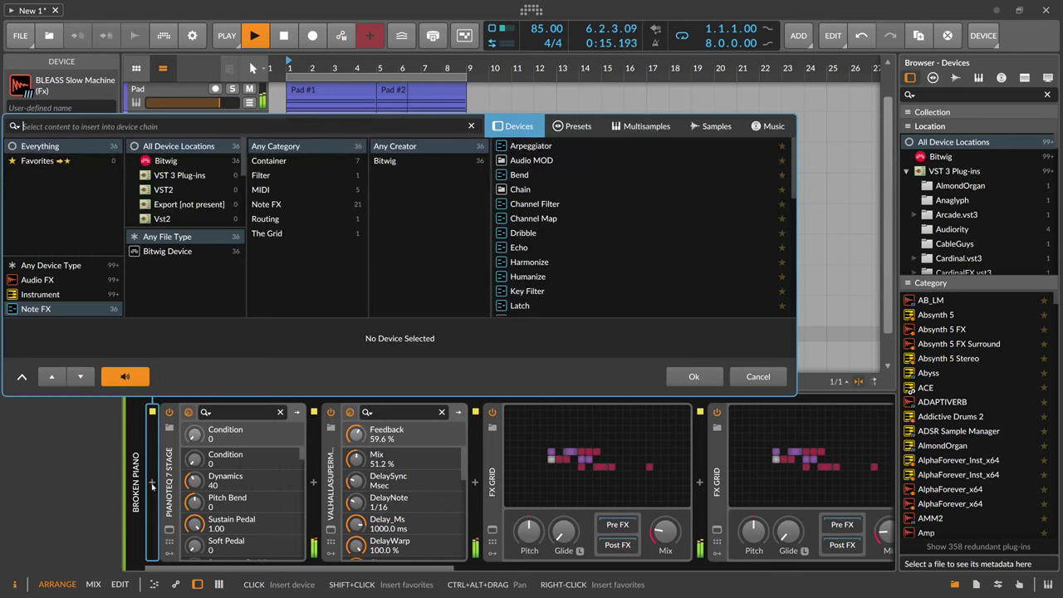
{"action": "type", "text": "hum"}
{"action": "key", "text": "Down"}
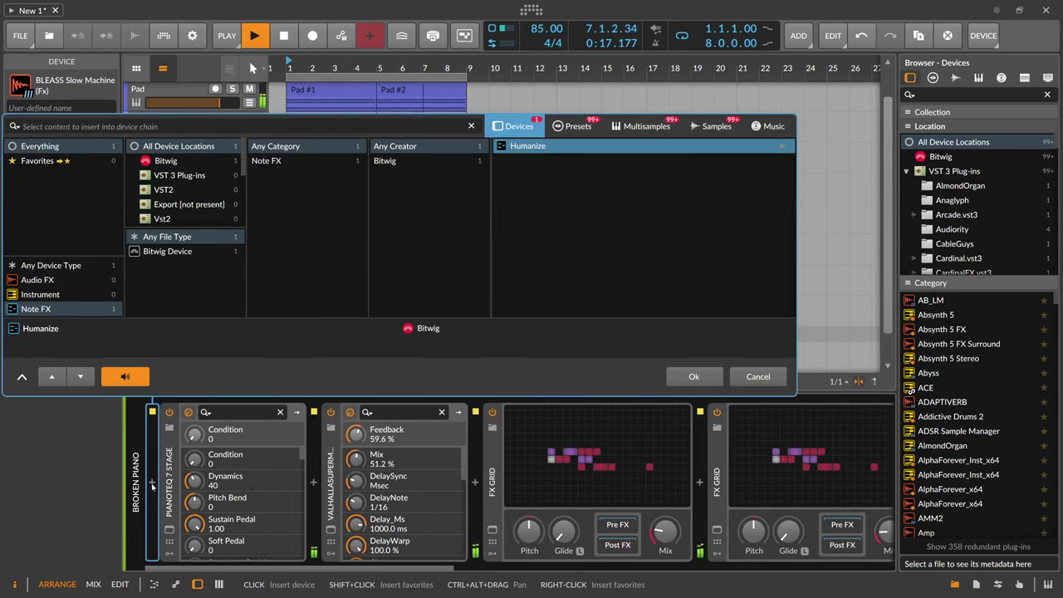
{"action": "key", "text": "Return"}
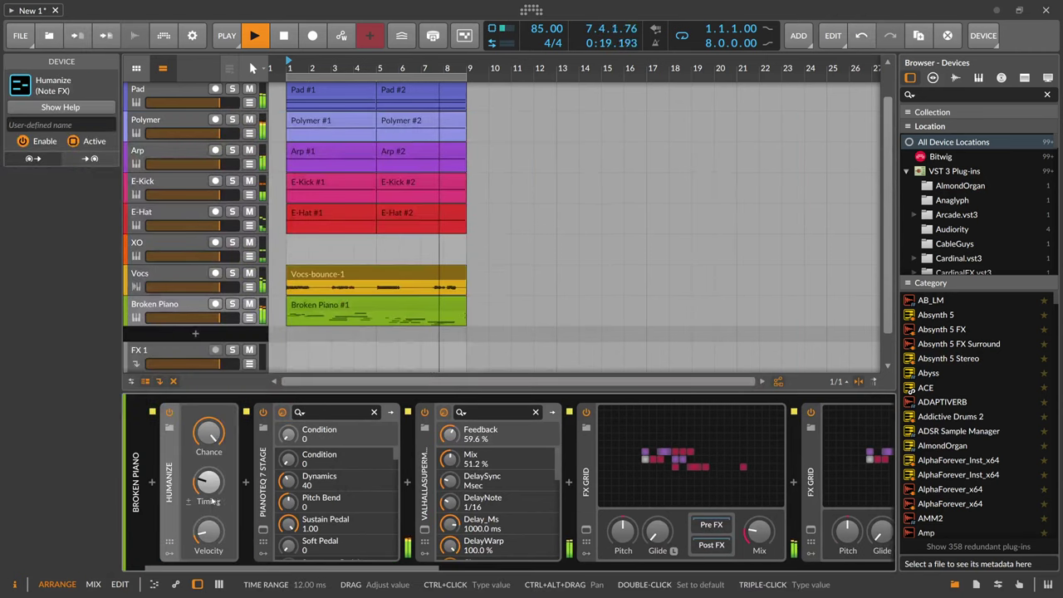
{"action": "left_click_drag", "start_coordinate": [214, 438], "coordinate": [213, 483]}
- Insert a Randomize device between Humanize and Pianoteq and adjust its velocity randomization
{"action": "left_click", "coordinate": [246, 481]}
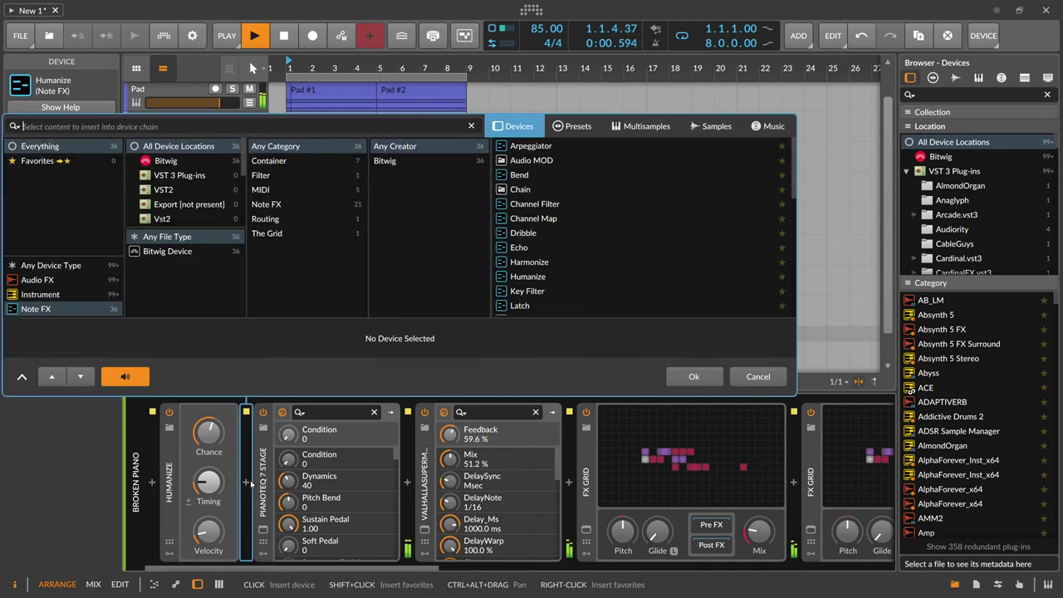
{"action": "type", "text": "rand"}
{"action": "key", "text": "Return"}
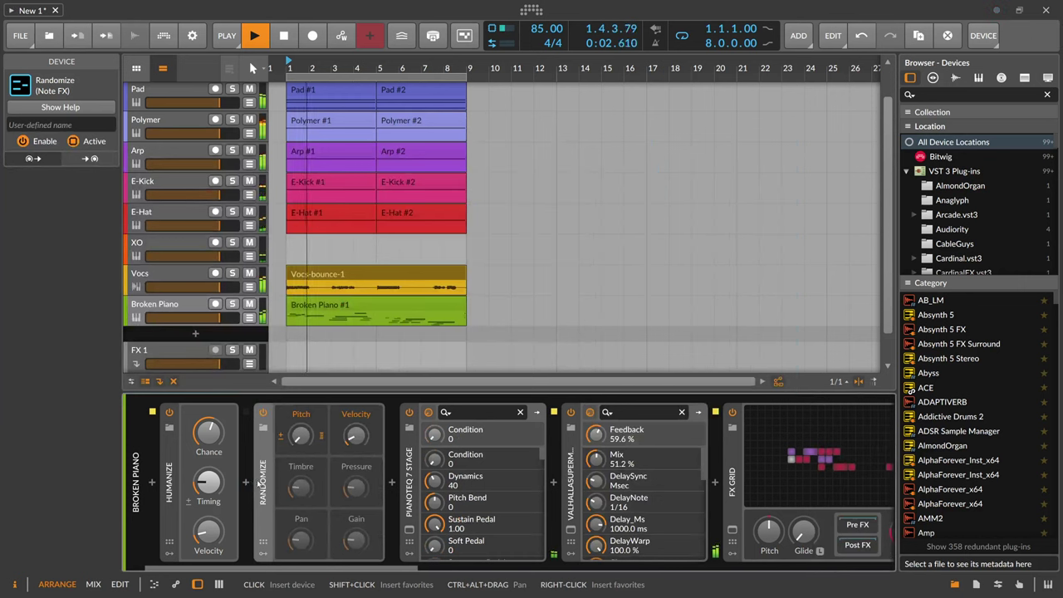
{"action": "left_click_drag", "start_coordinate": [355, 436], "coordinate": [355, 447]}
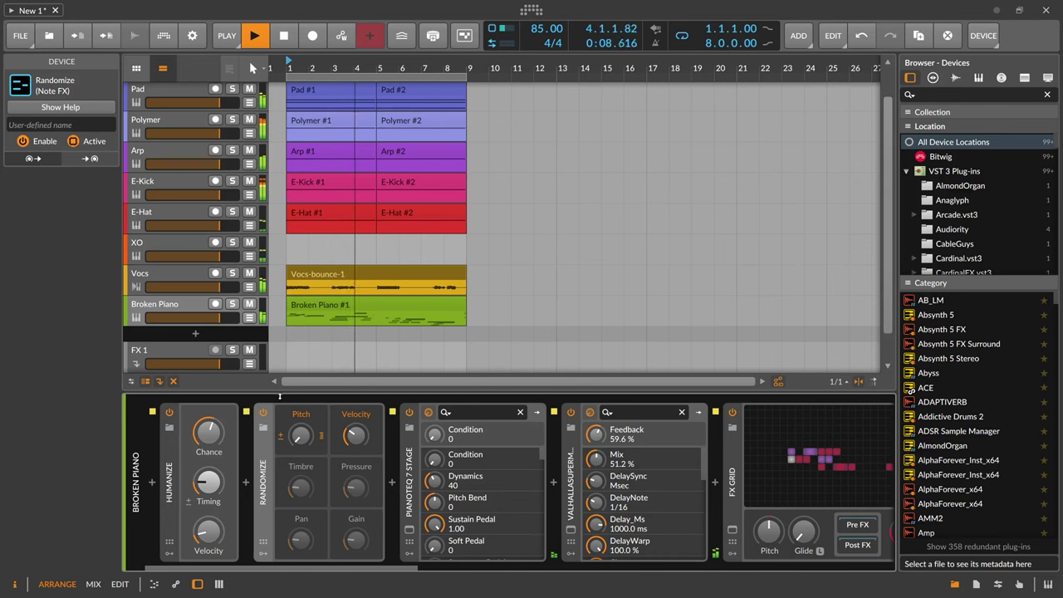
{"action": "left_click", "coordinate": [193, 306]}
{"action": "left_click_drag", "start_coordinate": [289, 68], "coordinate": [288, 70]}
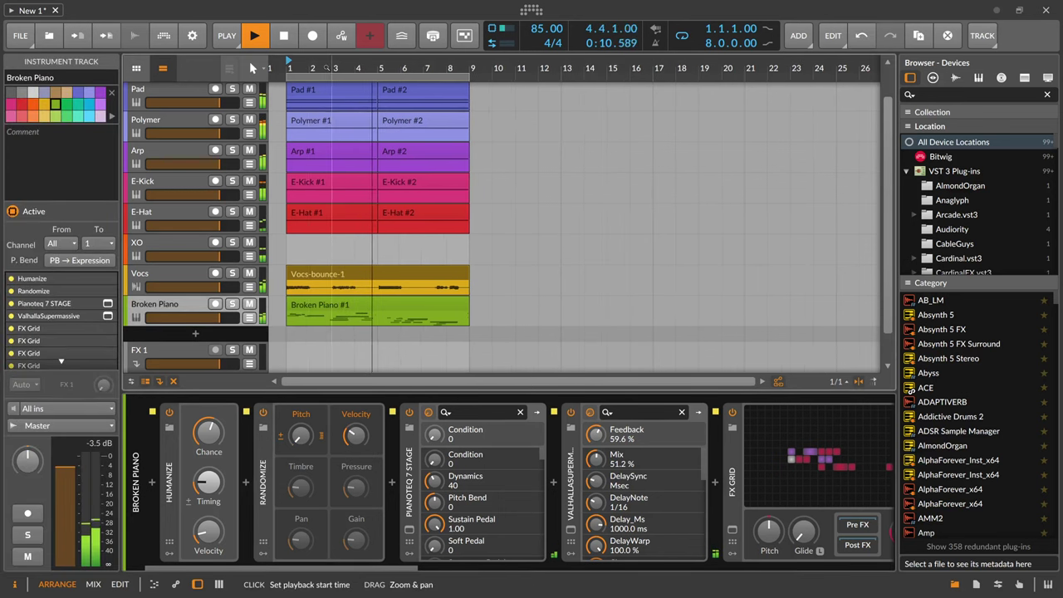
- Set the fifth Multi-note pitch offset on the Arp track to +3 and restart playback
{"action": "left_click", "coordinate": [186, 157]}
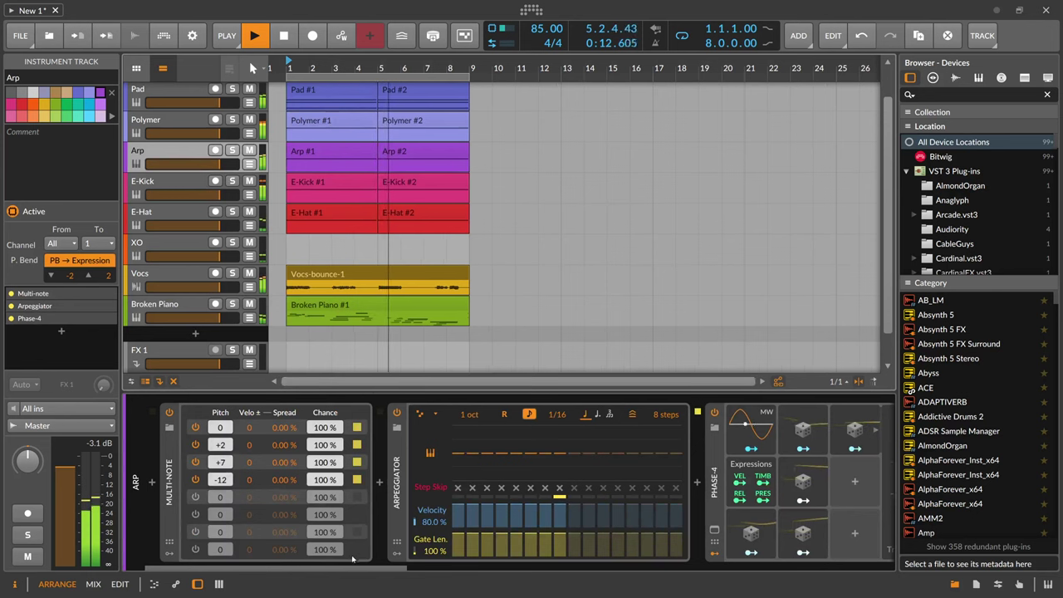
{"action": "double_click", "coordinate": [218, 497]}
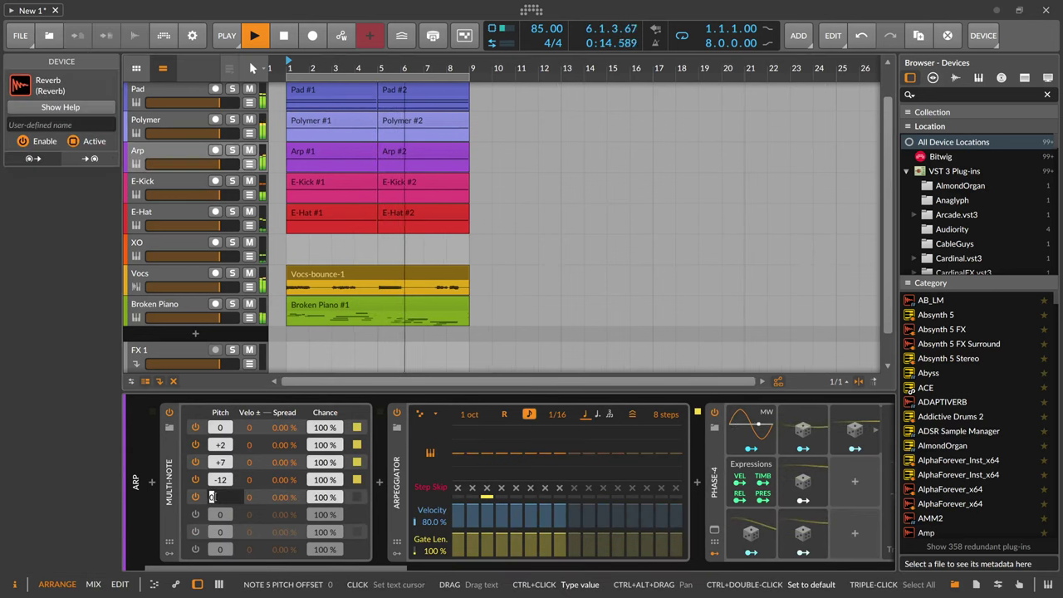
{"action": "type", "text": "3"}
{"action": "key", "text": "Return"}
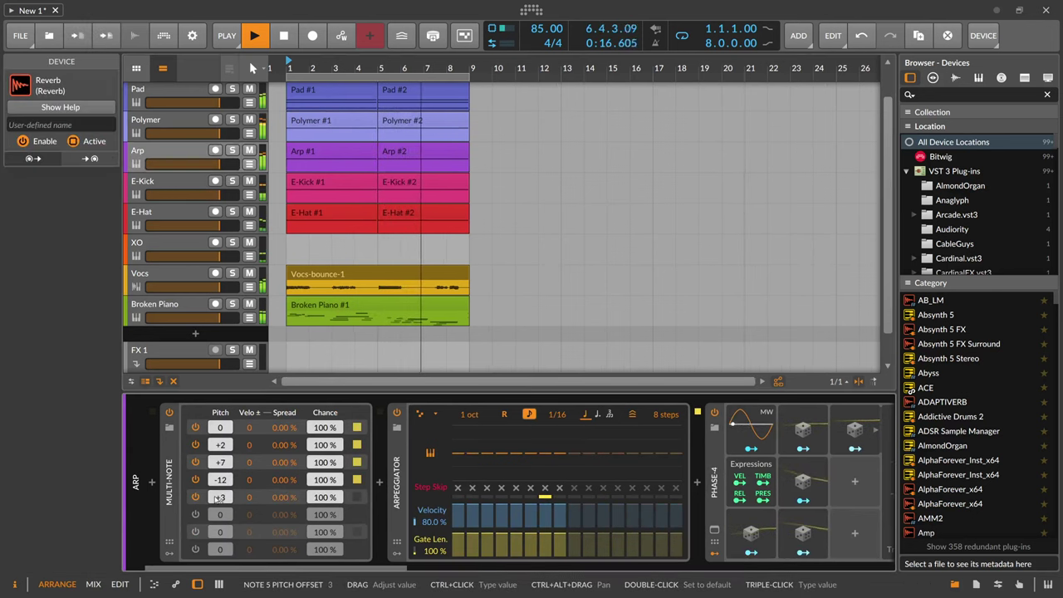
{"action": "key", "text": "space"}
{"action": "key", "text": "space"}
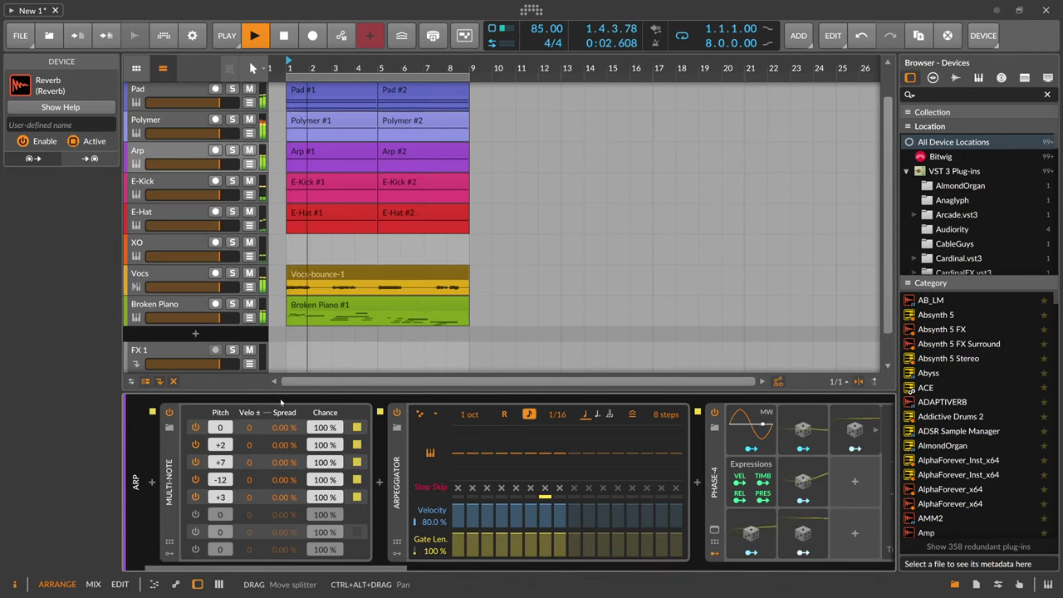
- Try a range of 2 octaves on the Arp track's Arpeggiator
{"action": "left_click_drag", "start_coordinate": [469, 414], "coordinate": [470, 402]}
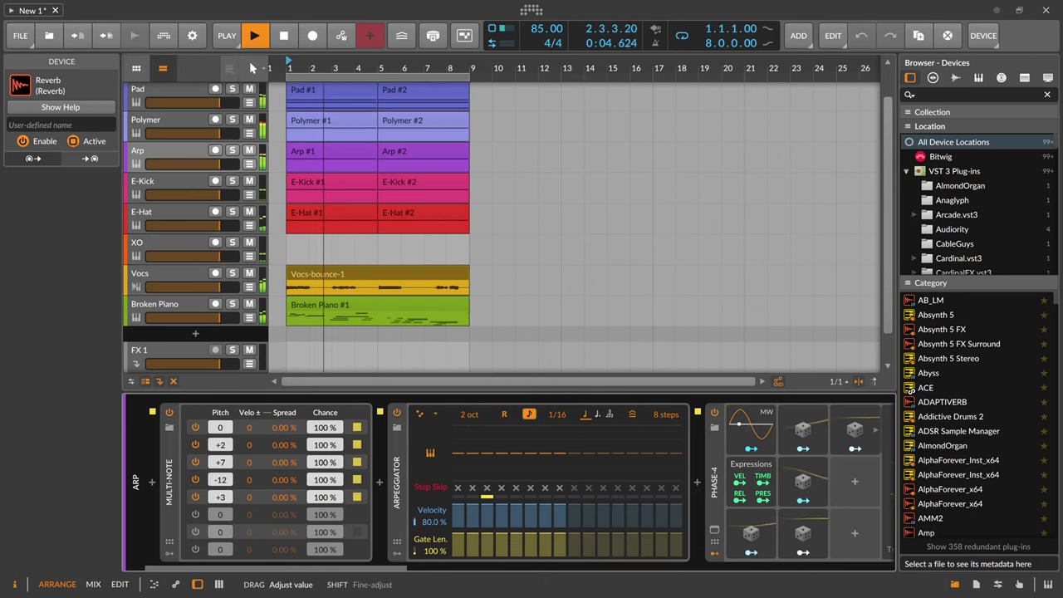
{"action": "left_click_drag", "start_coordinate": [407, 561], "coordinate": [707, 540]}
{"action": "left_click_drag", "start_coordinate": [557, 566], "coordinate": [275, 573]}
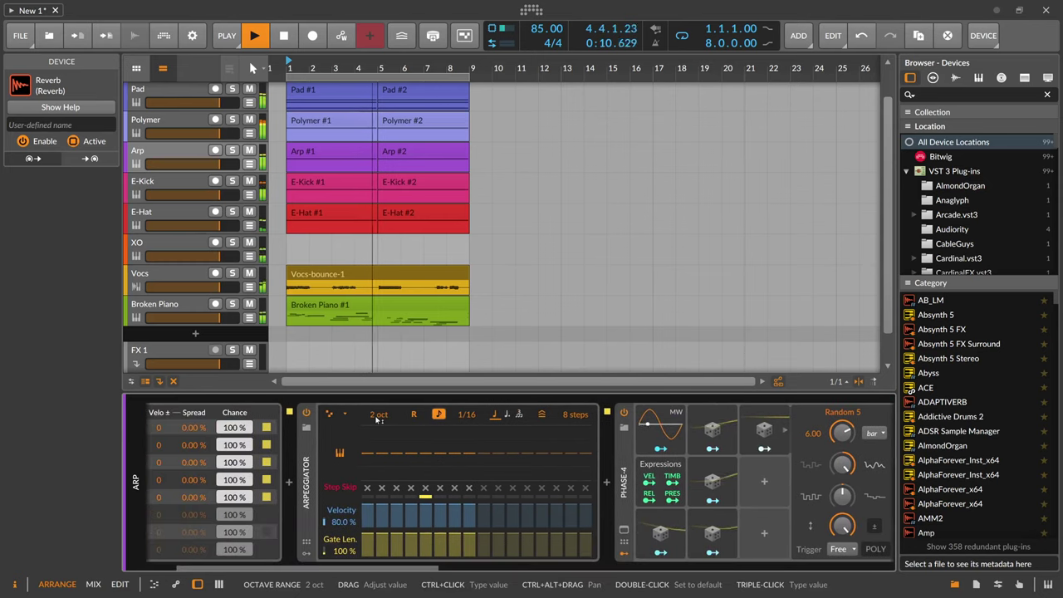
- Add a Random modulator to the Arpeggiator and map it to the octave range with an amount of 2.000
{"action": "left_click", "coordinate": [306, 427]}
{"action": "left_click", "coordinate": [327, 430]}
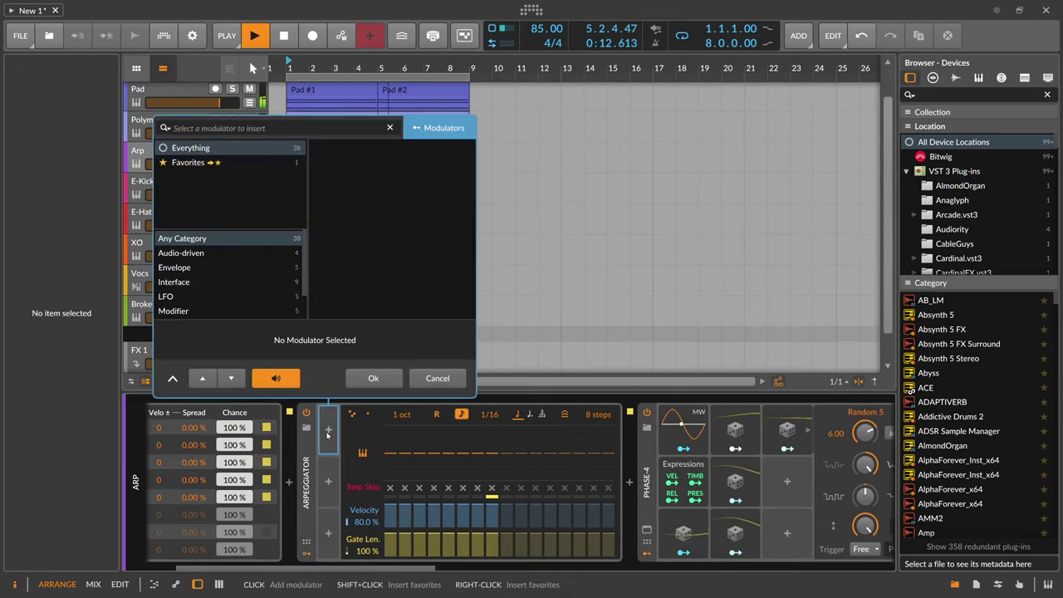
{"action": "type", "text": "ra"}
{"action": "key", "text": "Down"}
{"action": "key", "text": "Down"}
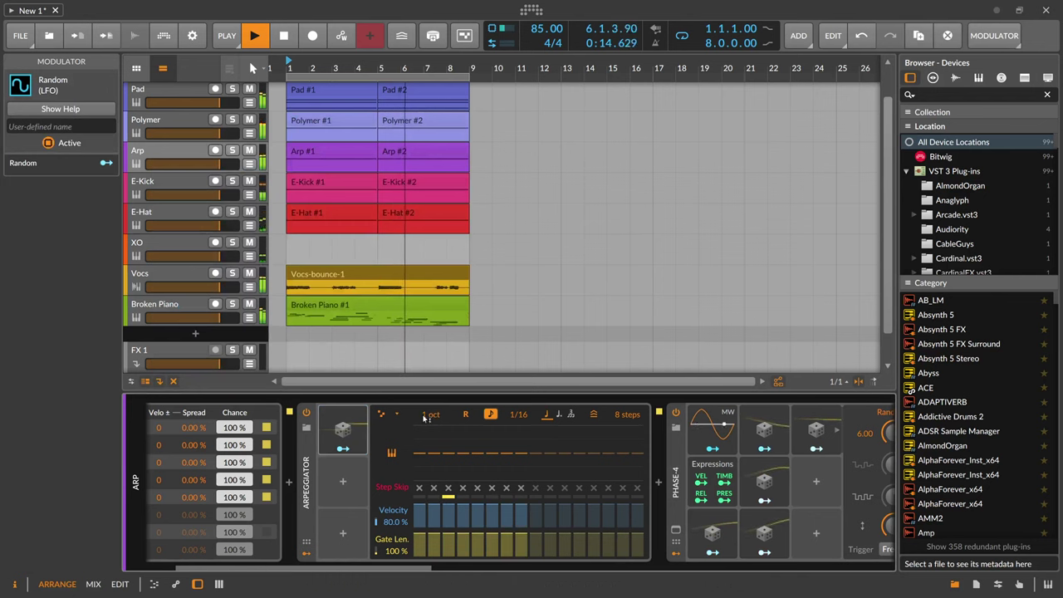
{"action": "left_click_drag", "start_coordinate": [342, 449], "coordinate": [429, 391]}
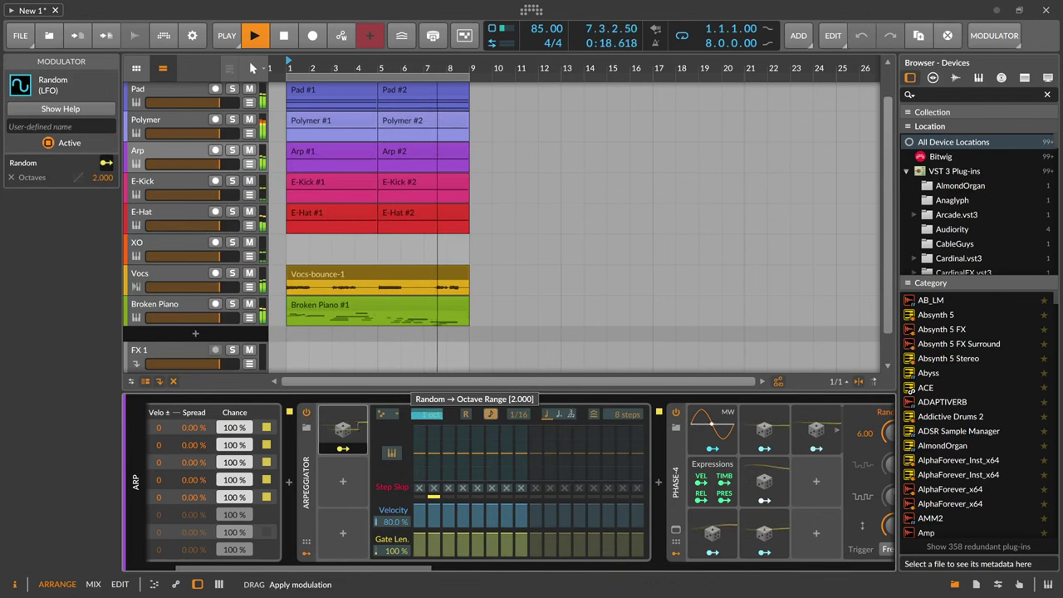
- Show the Random modulator's settings on the Arpeggiator and set its trigger mode to Free
{"action": "left_click", "coordinate": [345, 449]}
{"action": "left_click", "coordinate": [363, 430]}
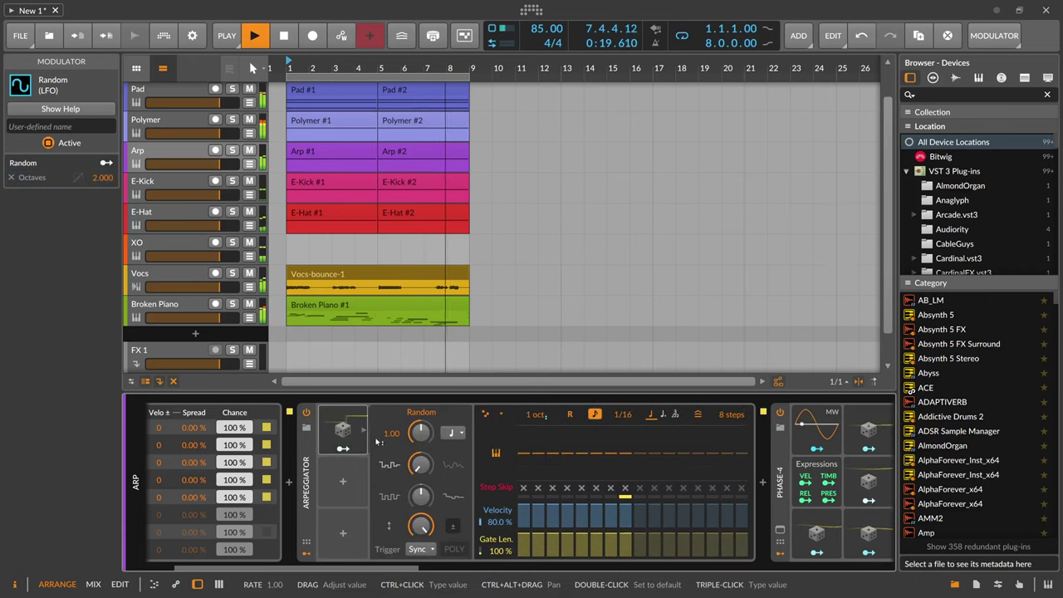
{"action": "left_click", "coordinate": [451, 433]}
{"action": "left_click", "coordinate": [487, 207]}
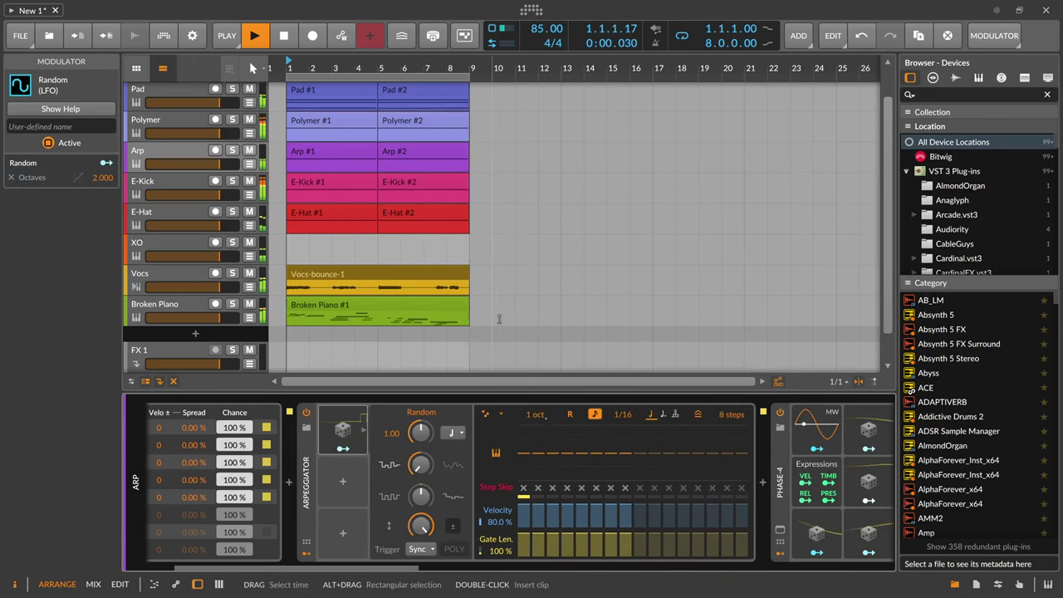
{"action": "left_click", "coordinate": [422, 549]}
{"action": "left_click", "coordinate": [419, 502]}
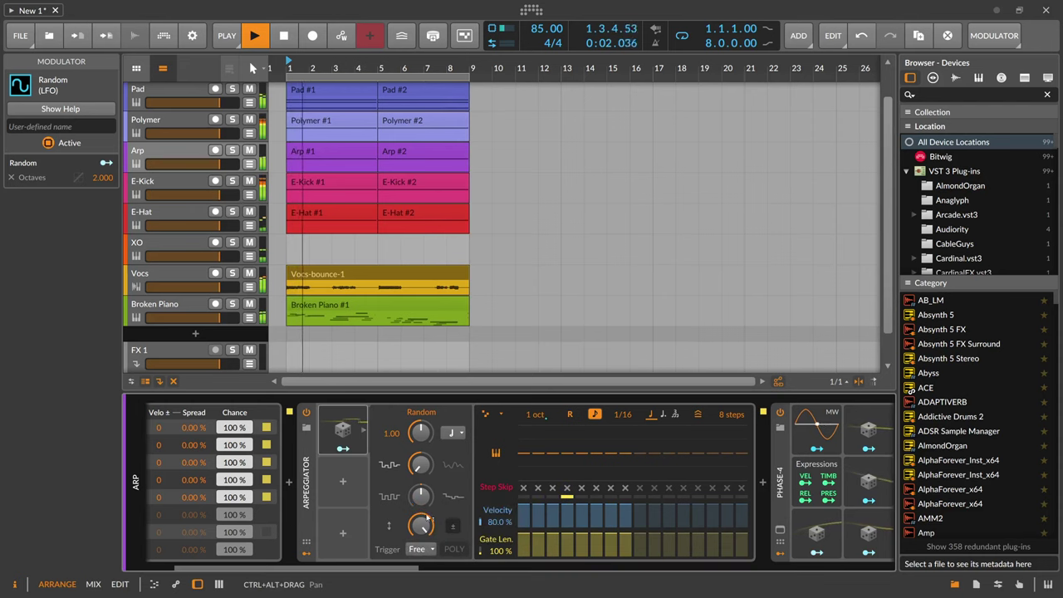
- Lower the voice gain of the Arp track's Phase-4 to about -5.7 dB
{"action": "left_click_drag", "start_coordinate": [573, 566], "coordinate": [642, 565]}
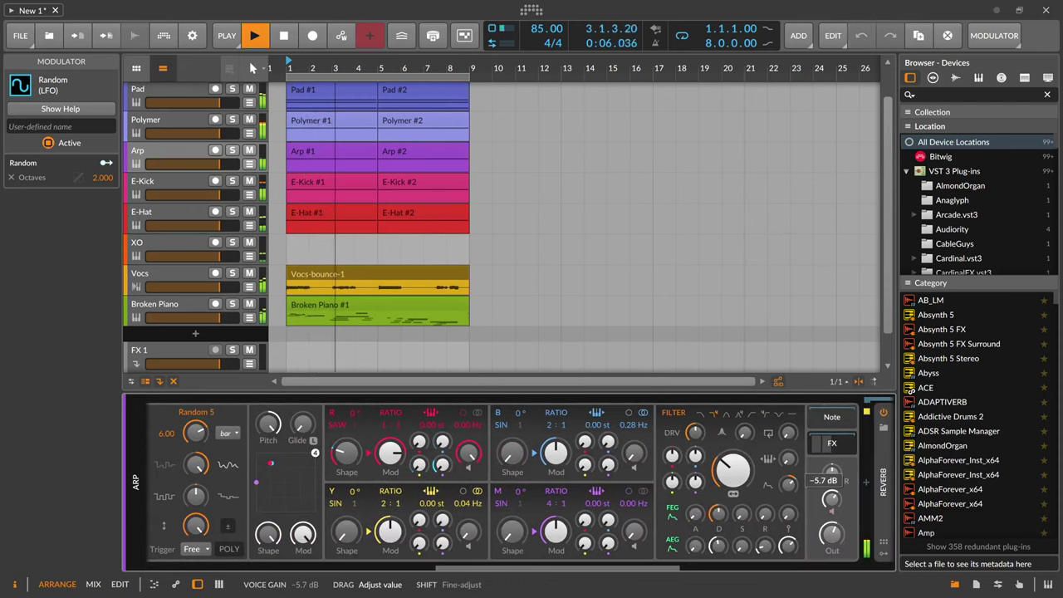
{"action": "left_click_drag", "start_coordinate": [832, 499], "coordinate": [832, 497]}
- Set the input gain of the Peak Limiter on the XO track to about -5.3 dB
{"action": "left_click", "coordinate": [195, 254]}
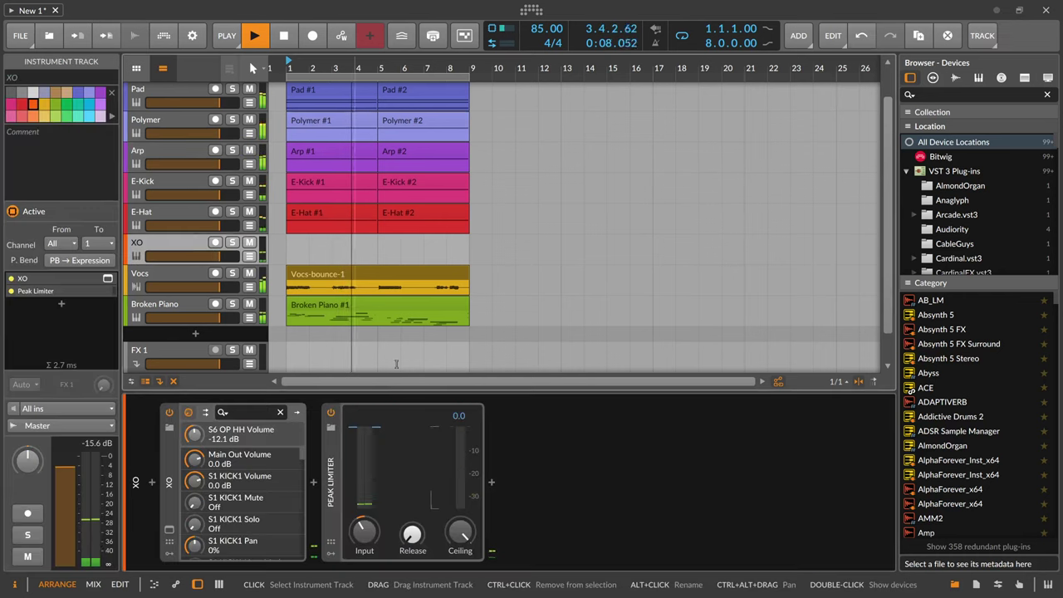
{"action": "mouse_move", "coordinate": [363, 532]}
{"action": "left_click_drag", "start_coordinate": [363, 530], "coordinate": [363, 527]}
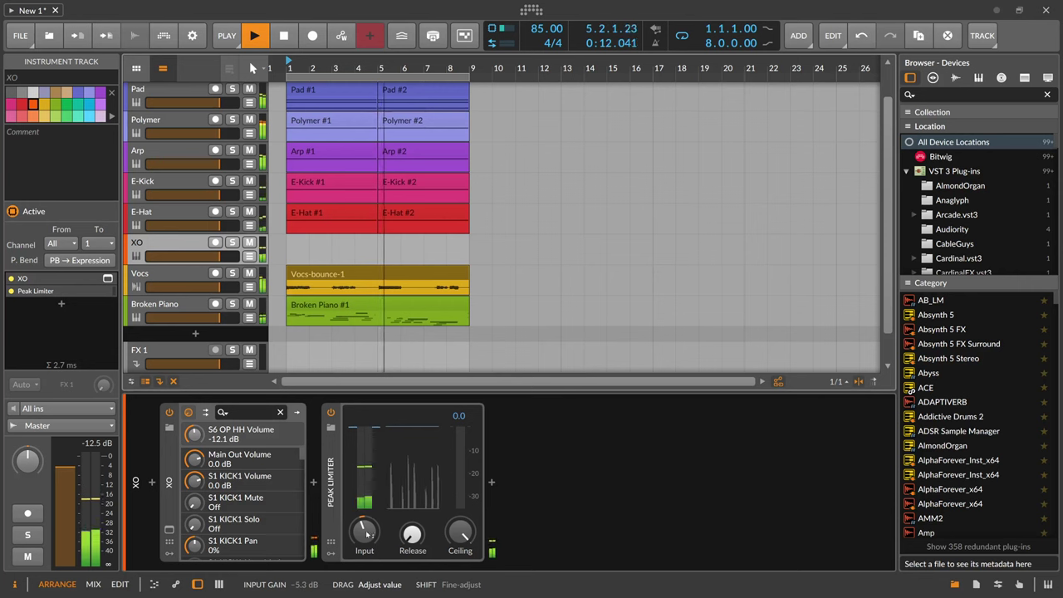
- Add a new instrument track with the E-Clap device below Broken Piano
{"action": "scroll", "coordinate": [231, 290], "scroll_direction": "up", "scroll_amount": 1}
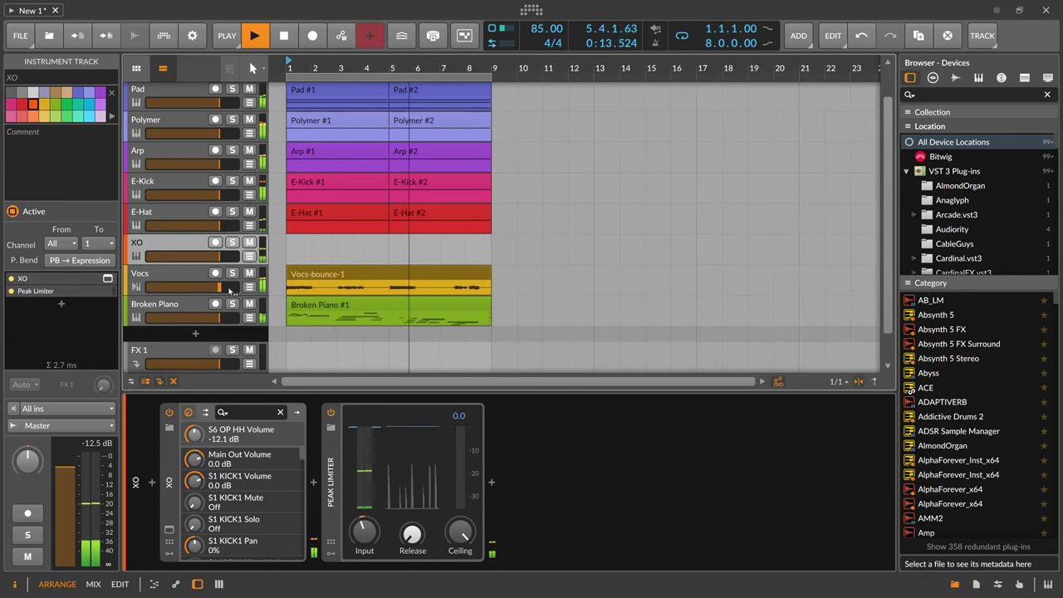
{"action": "left_click", "coordinate": [196, 335]}
{"action": "type", "text": "clap"}
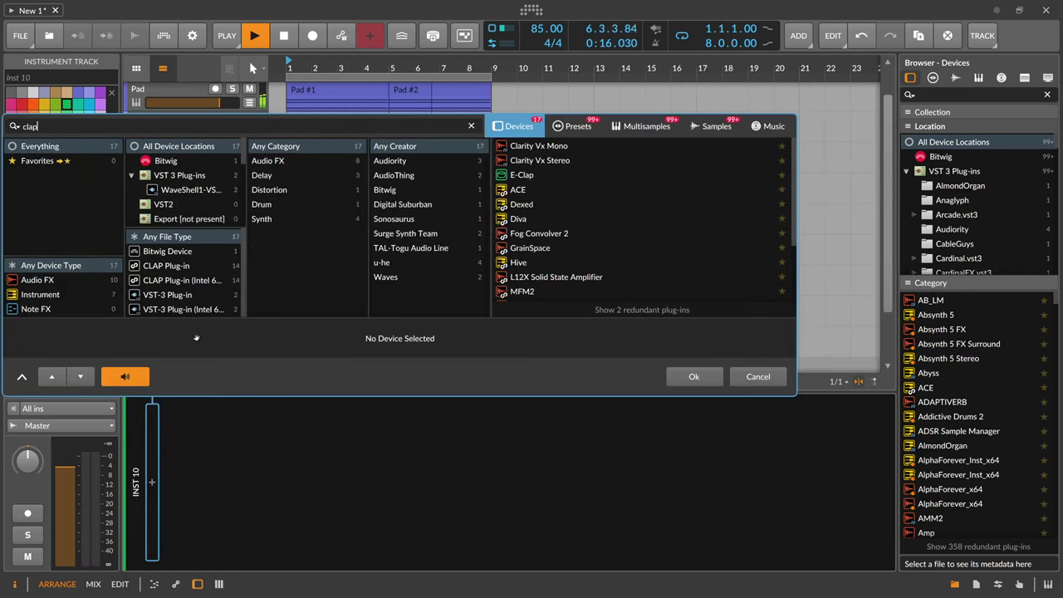
{"action": "key", "text": "Down"}
{"action": "key", "text": "Return"}
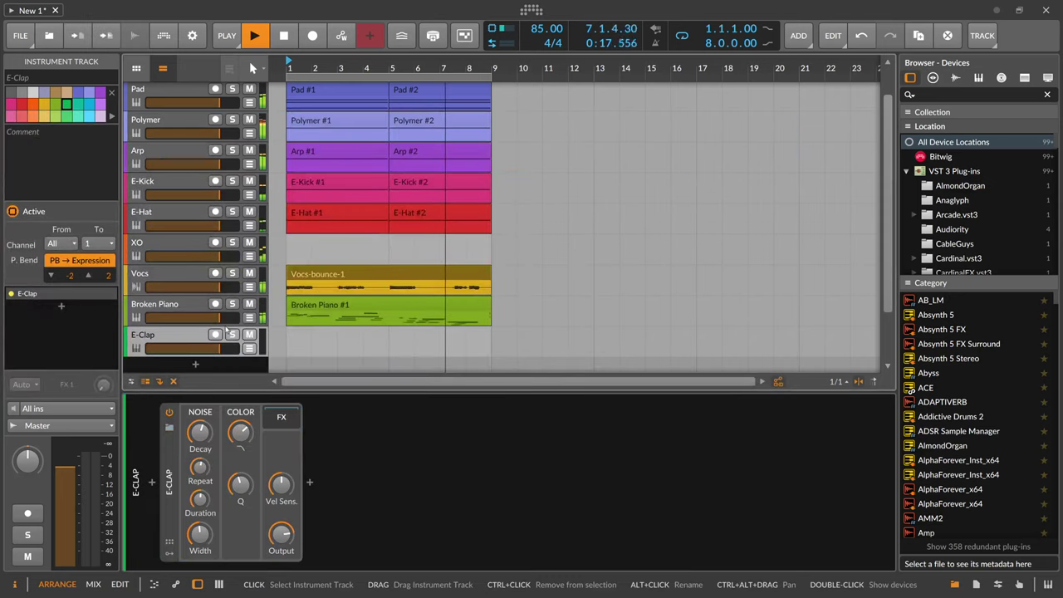
- Create a one-bar clip looped over 8 bars on the E-Clap track, with a C3 note on beat 3
{"action": "double_click", "coordinate": [299, 347]}
{"action": "left_click_drag", "start_coordinate": [312, 349], "coordinate": [478, 350]}
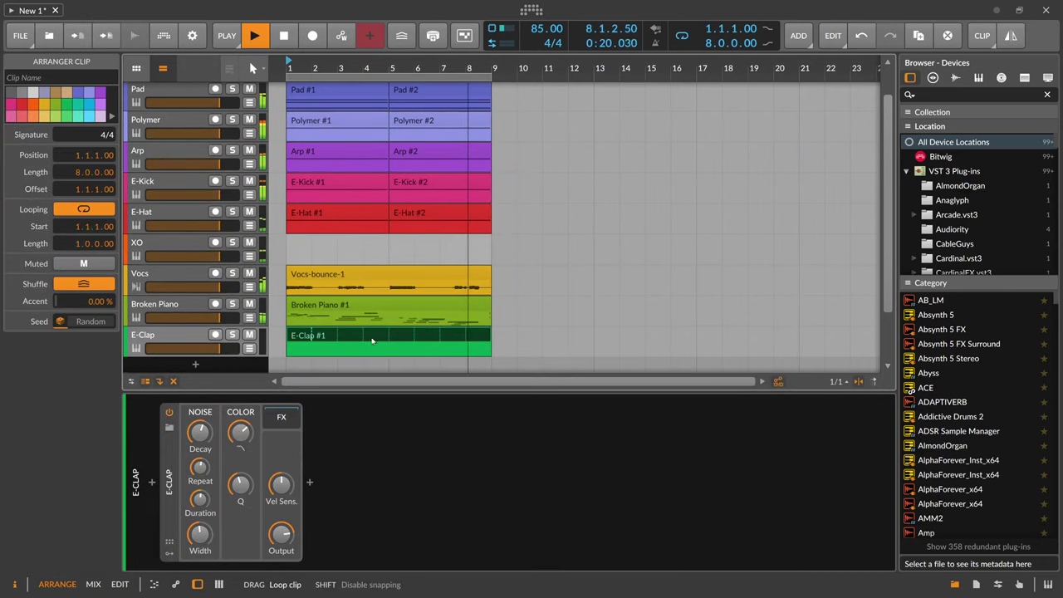
{"action": "double_click", "coordinate": [403, 349]}
{"action": "left_click_drag", "start_coordinate": [442, 317], "coordinate": [443, 300]}
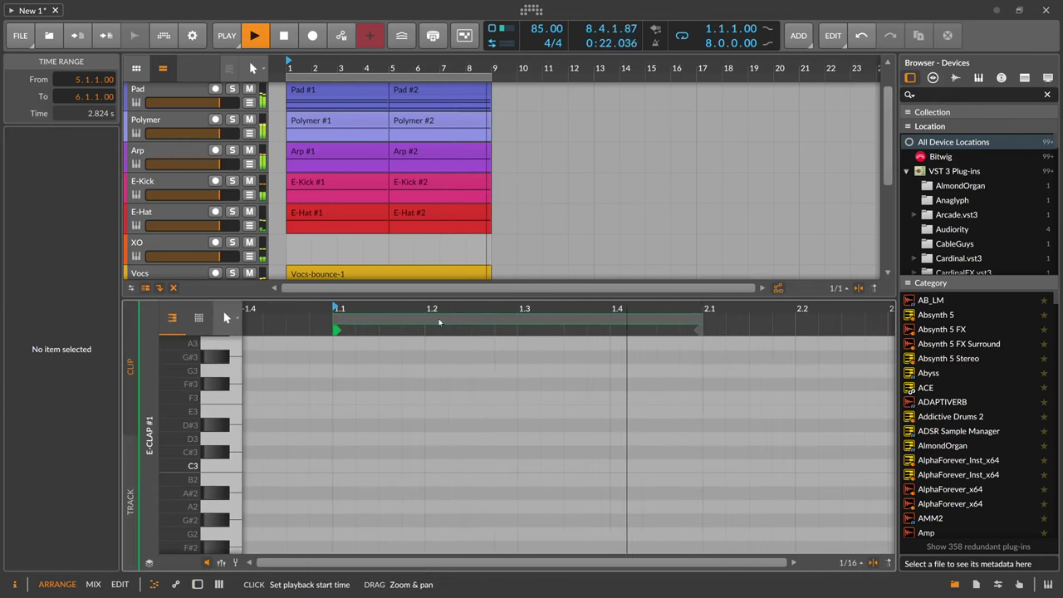
{"action": "double_click", "coordinate": [523, 466]}
- Shape the E-Clap sound by raising Q, turning Repeat and Duration down and setting the noise width to about 49.1 %
{"action": "scroll", "coordinate": [328, 242], "scroll_direction": "down", "scroll_amount": 5}
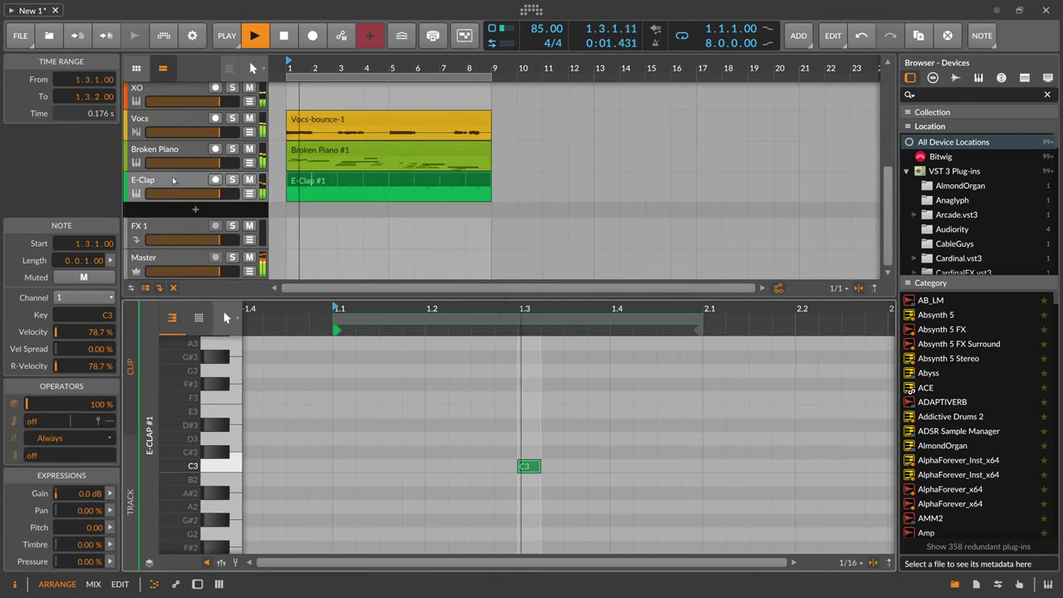
{"action": "key", "text": "d"}
{"action": "mouse_move", "coordinate": [200, 432]}
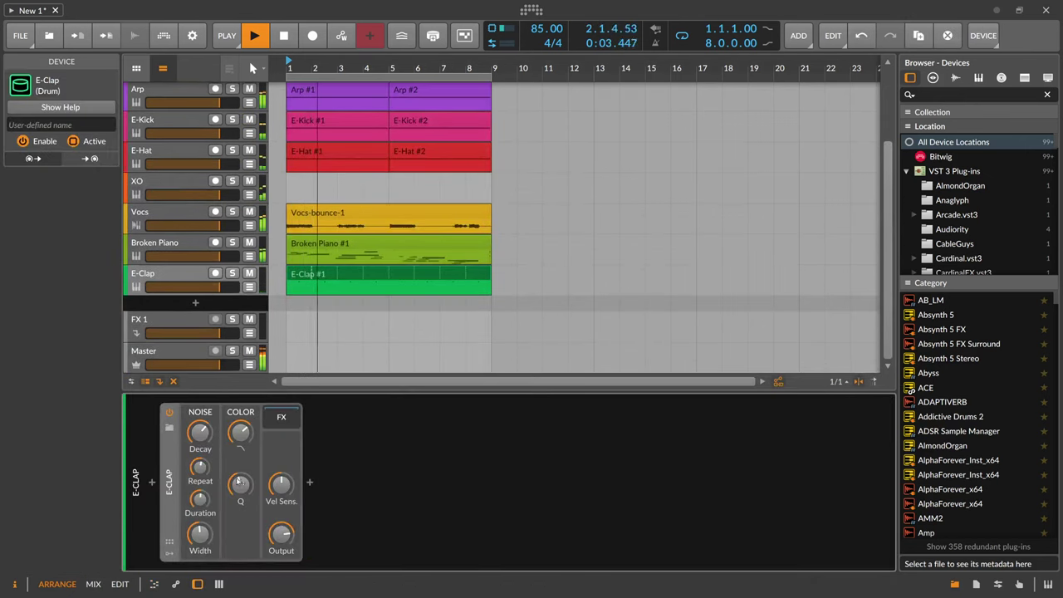
{"action": "mouse_move", "coordinate": [240, 433]}
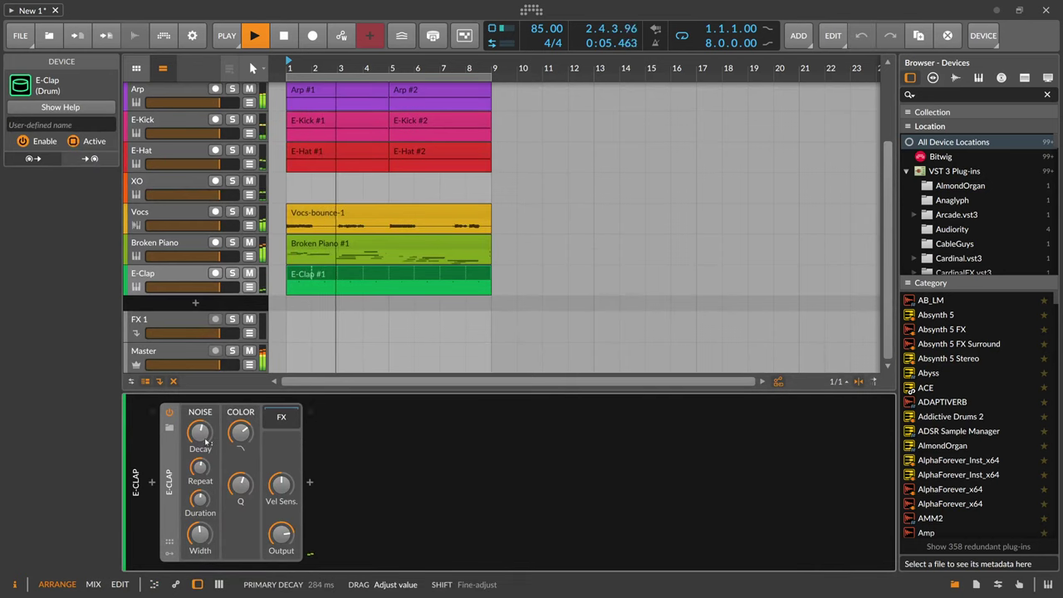
{"action": "mouse_move", "coordinate": [200, 468]}
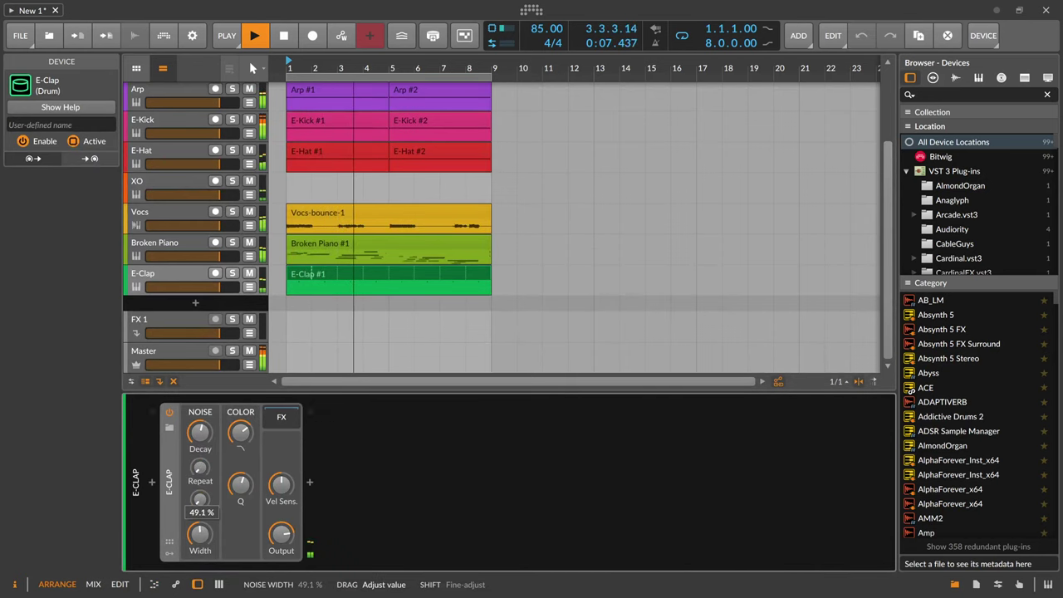
- Add a Reverb after E-Clap with a mix of about 36.7 % and a late reverb time of 2.95 s
{"action": "left_click", "coordinate": [308, 482]}
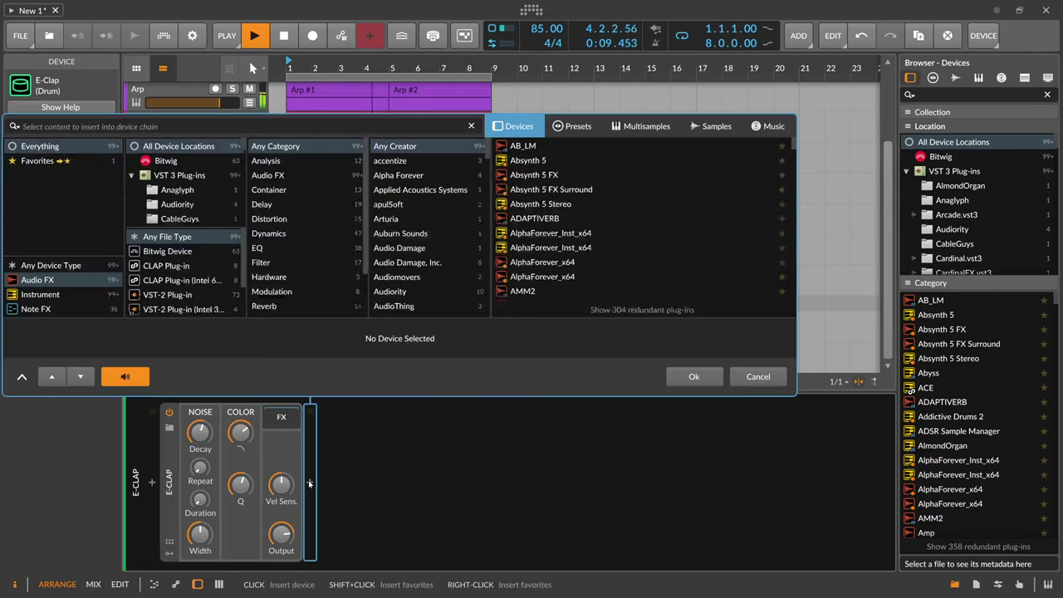
{"action": "type", "text": "rever"}
{"action": "key", "text": "Down"}
{"action": "key", "text": "Return"}
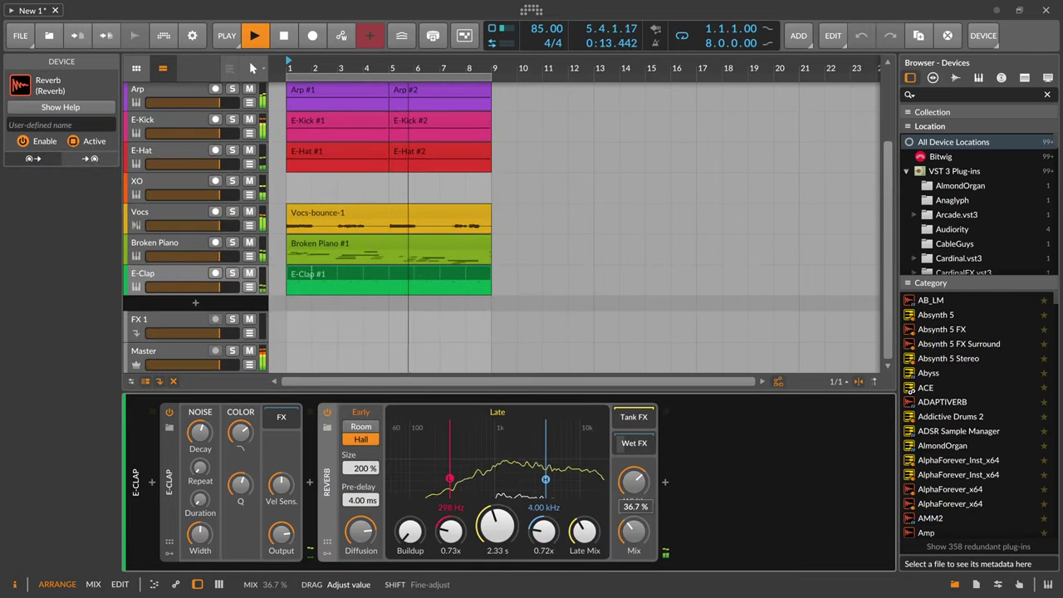
{"action": "left_click_drag", "start_coordinate": [491, 535], "coordinate": [490, 522]}
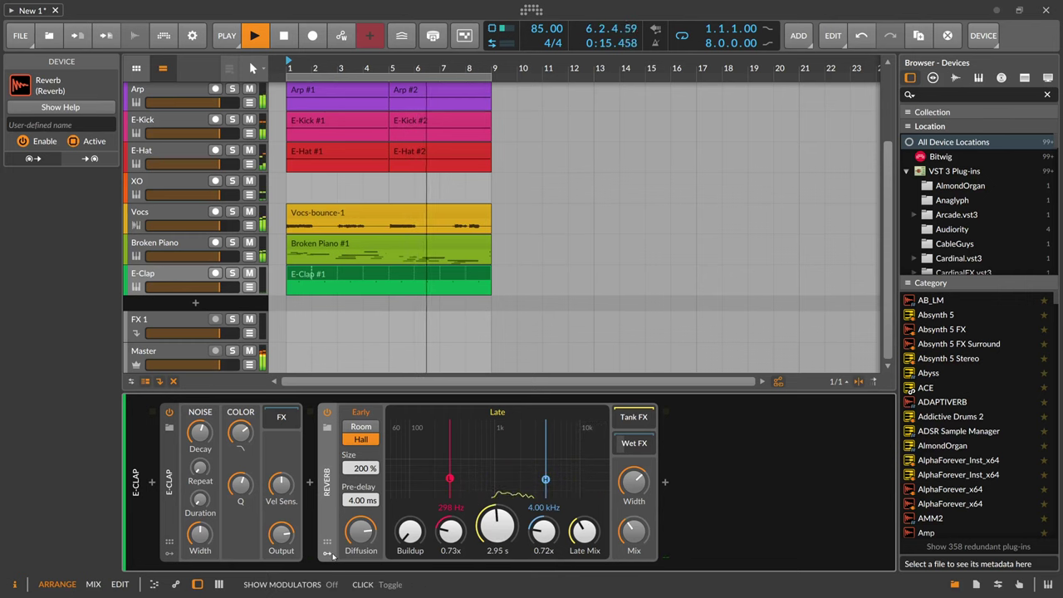
- Add an ADSR modulator to the E-Clap track's Reverb and map it to Mix with an amount of -0.40
{"action": "left_click", "coordinate": [329, 554]}
{"action": "left_click", "coordinate": [363, 429]}
{"action": "type", "text": "ad"}
{"action": "key", "text": "Return"}
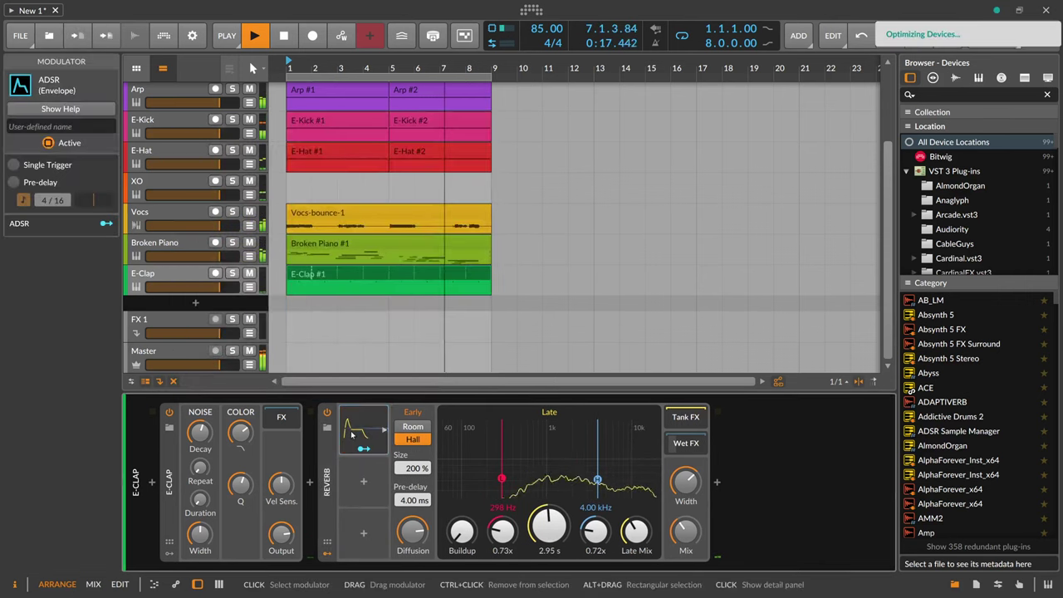
{"action": "left_click", "coordinate": [352, 434]}
{"action": "left_click", "coordinate": [364, 449]}
{"action": "left_click_drag", "start_coordinate": [843, 532], "coordinate": [842, 564]}
{"action": "left_click_drag", "start_coordinate": [409, 534], "coordinate": [410, 525]}
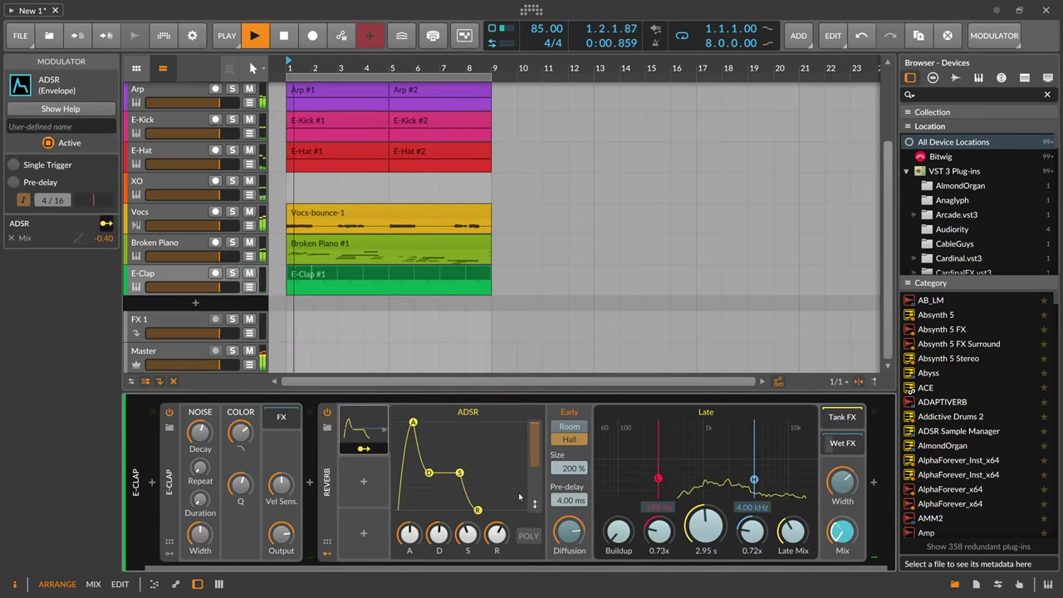
{"action": "left_click", "coordinate": [520, 497]}
- Set the clap Reverb's late time to 6.41 s and its Wet FX EQ-2 cutoffs to 107 Hz low and 2.14 kHz high
{"action": "left_click_drag", "start_coordinate": [705, 526], "coordinate": [705, 501]}
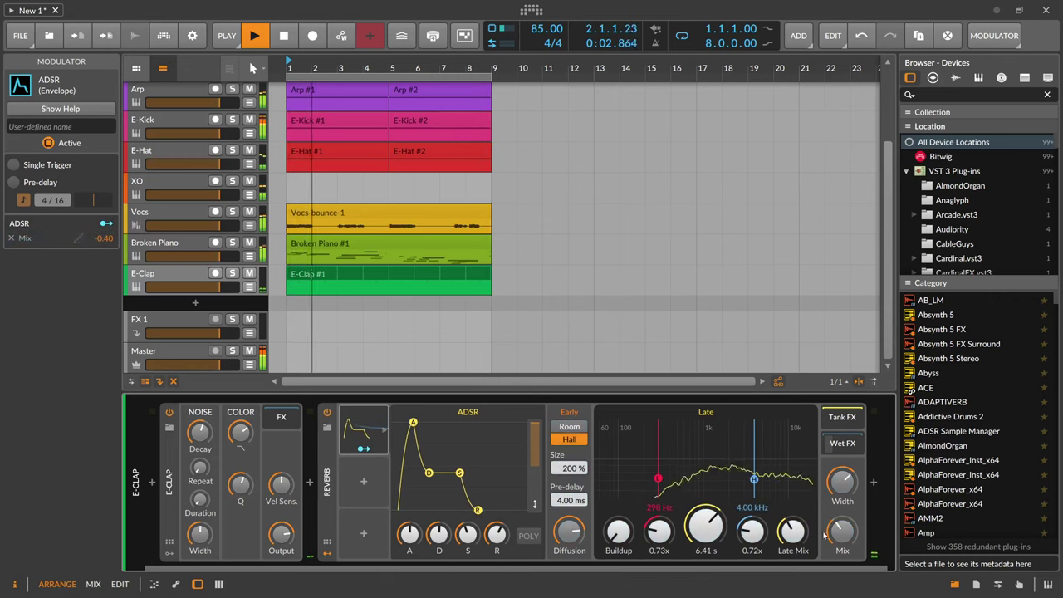
{"action": "left_click_drag", "start_coordinate": [842, 532], "coordinate": [842, 532]}
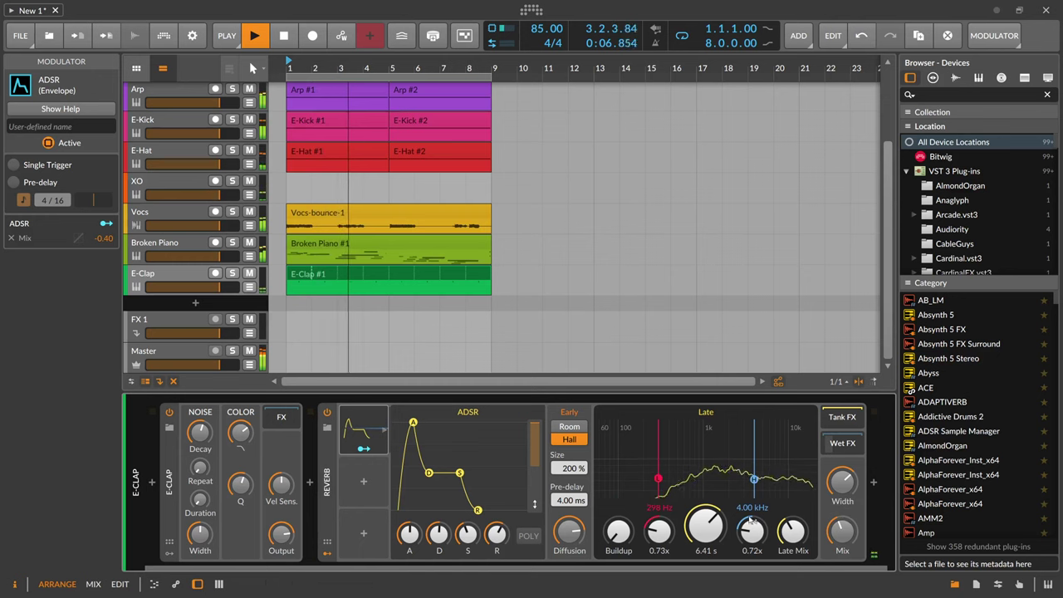
{"action": "left_click", "coordinate": [843, 444]}
{"action": "left_click_drag", "start_coordinate": [712, 566], "coordinate": [823, 565]}
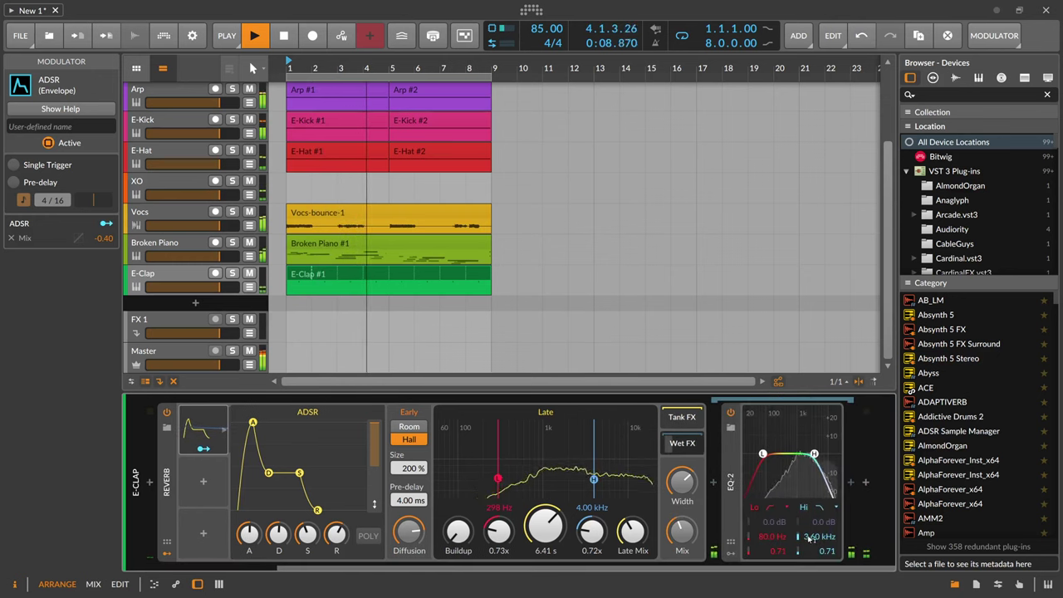
{"action": "left_click_drag", "start_coordinate": [771, 537], "coordinate": [772, 533]}
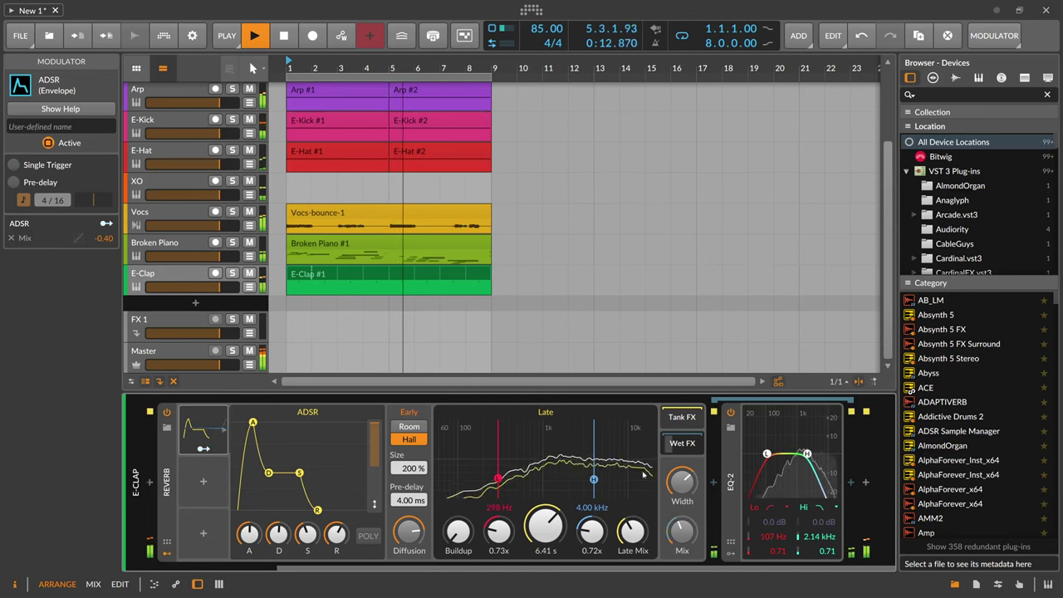
- Lower the output of the Arp track's Phase-4 to about -9.9 dB
{"action": "scroll", "coordinate": [174, 181], "scroll_direction": "up", "scroll_amount": 3}
{"action": "left_click", "coordinate": [174, 181]}
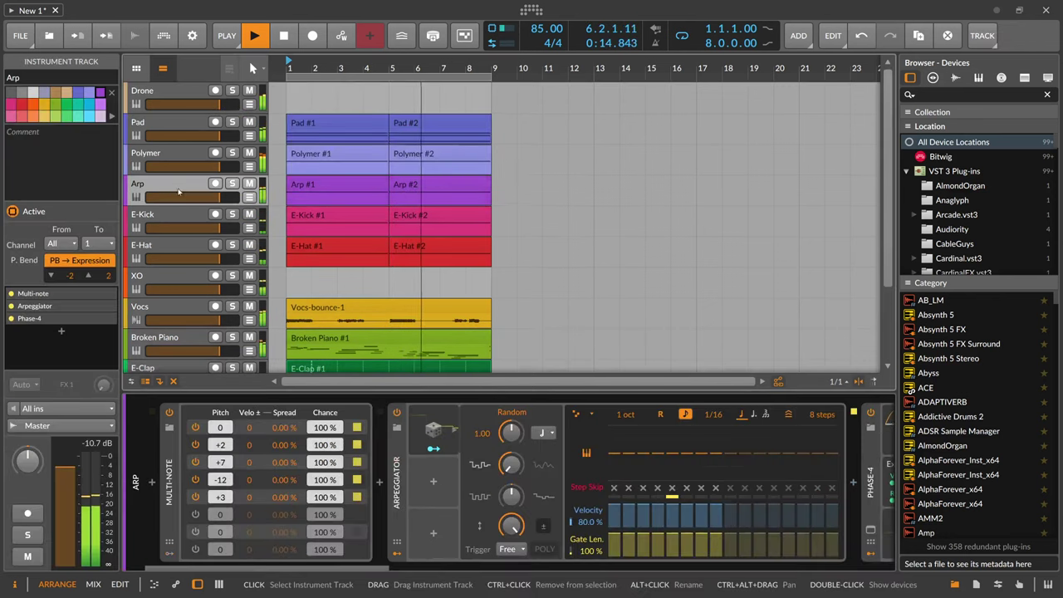
{"action": "left_click_drag", "start_coordinate": [465, 566], "coordinate": [754, 556]}
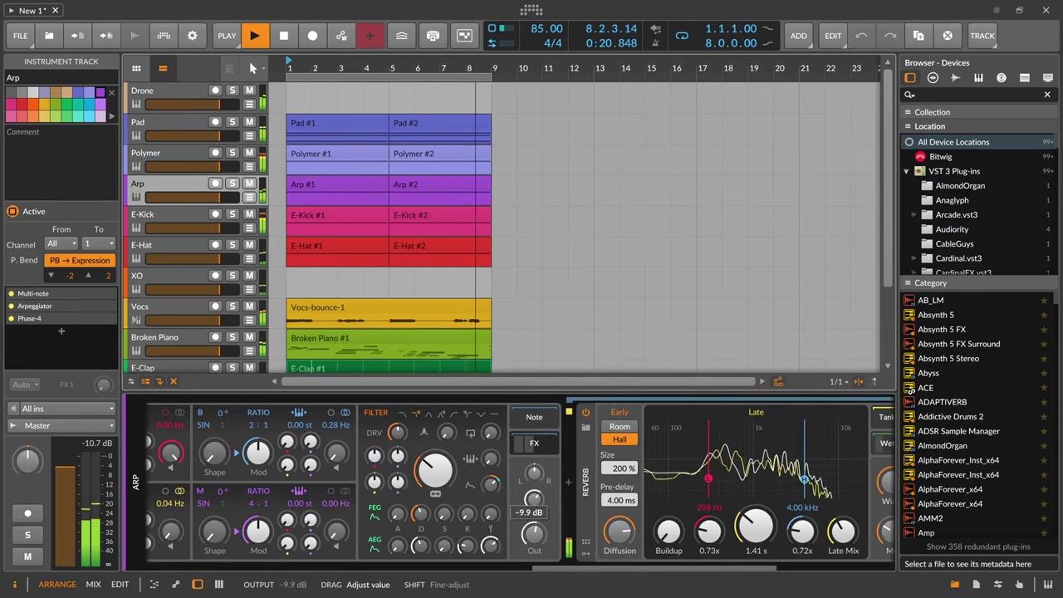
- Check the levels in the Peak Limiter on the Master track
{"action": "scroll", "coordinate": [322, 408], "scroll_direction": "up", "scroll_amount": 10}
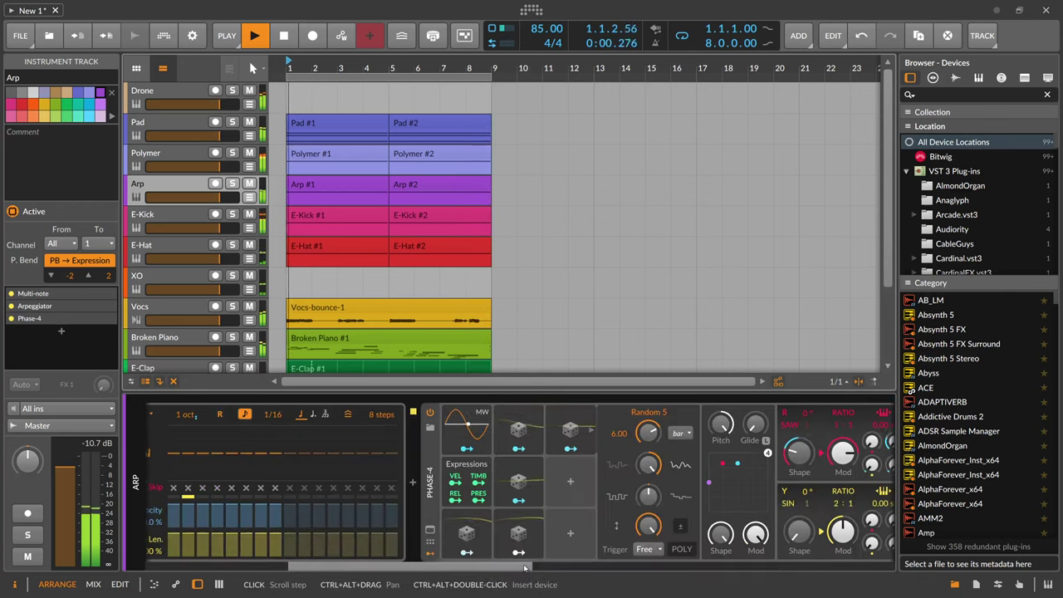
{"action": "scroll", "coordinate": [191, 249], "scroll_direction": "down", "scroll_amount": 3}
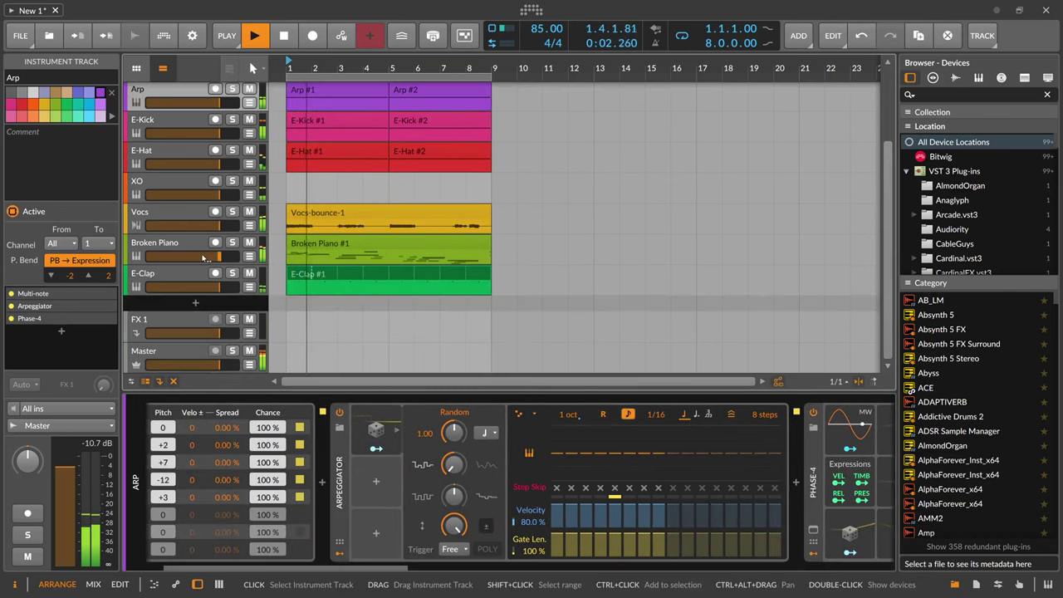
{"action": "left_click", "coordinate": [178, 357]}
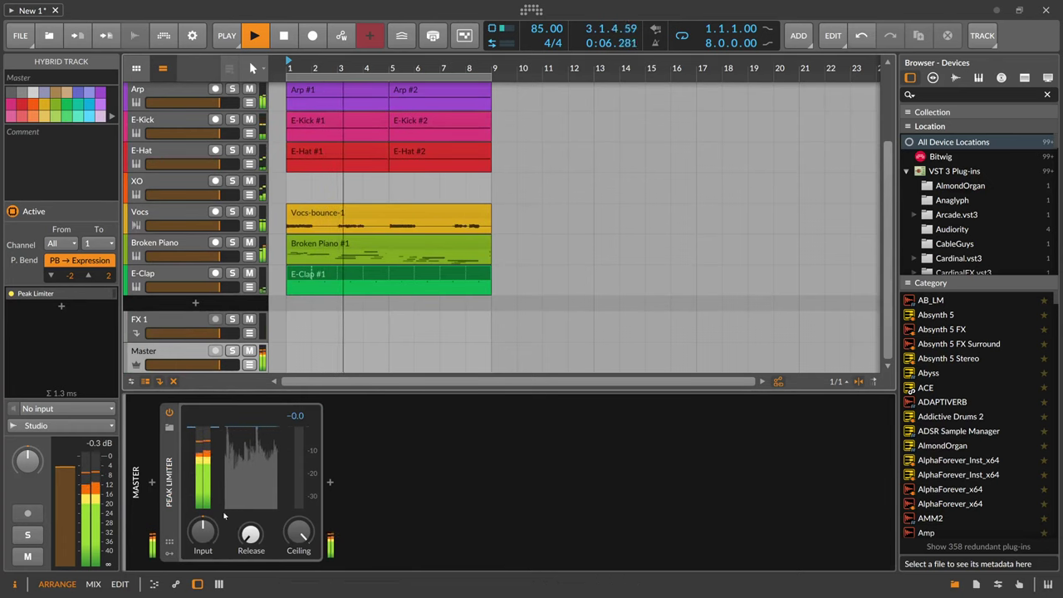
- Fine-tune the E-Kick's pitch modulation decay, tuning and tone, and lengthen its oscillator decay to 337 ms
{"action": "left_click", "coordinate": [180, 138]}
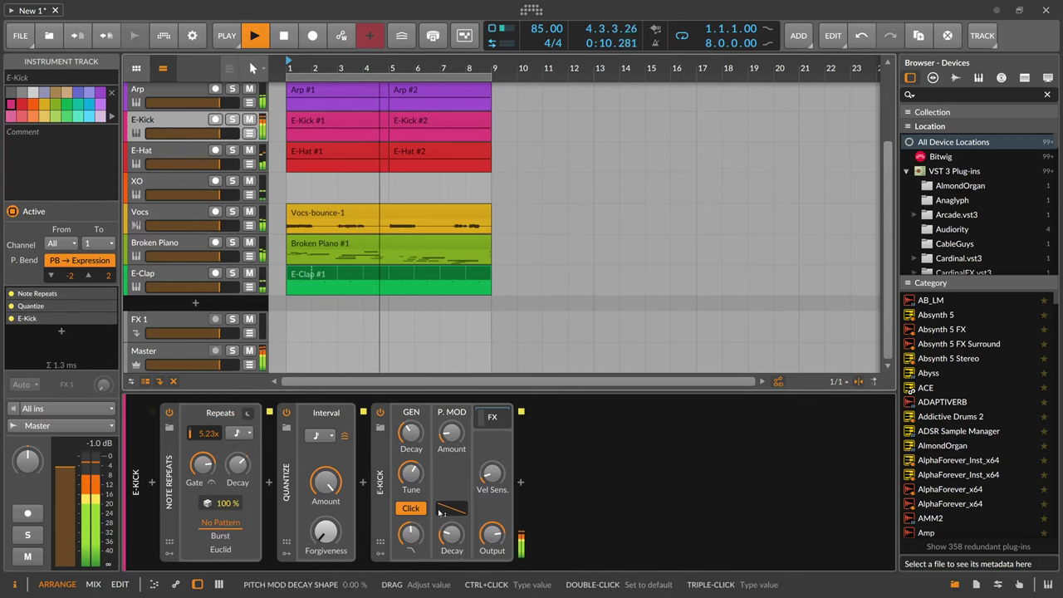
{"action": "left_click_drag", "start_coordinate": [452, 534], "coordinate": [452, 534]}
{"action": "left_click_drag", "start_coordinate": [411, 474], "coordinate": [411, 477]}
{"action": "left_click_drag", "start_coordinate": [411, 534], "coordinate": [411, 539]}
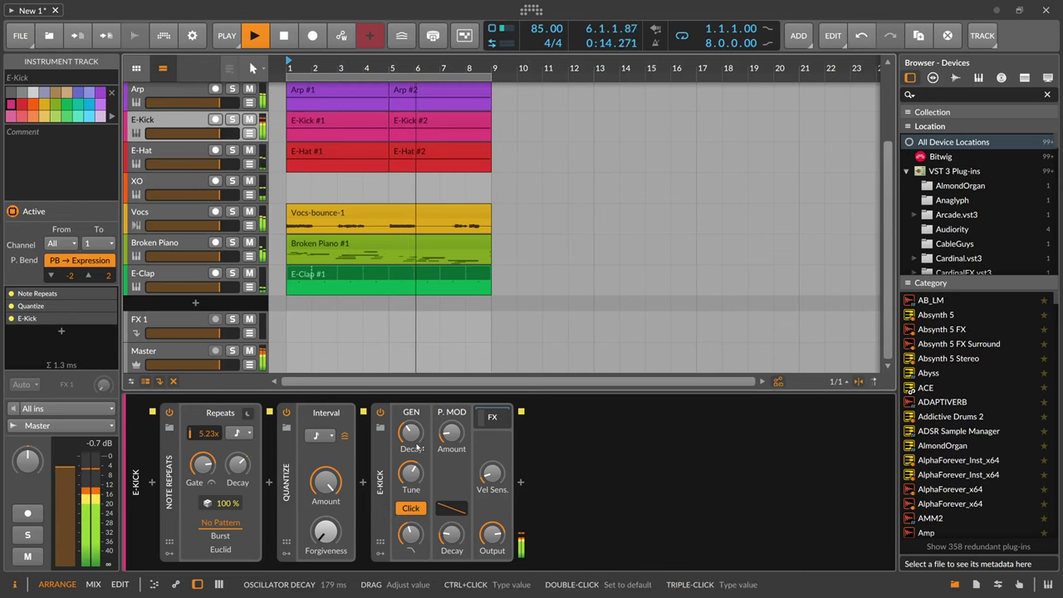
{"action": "left_click_drag", "start_coordinate": [411, 432], "coordinate": [411, 430]}
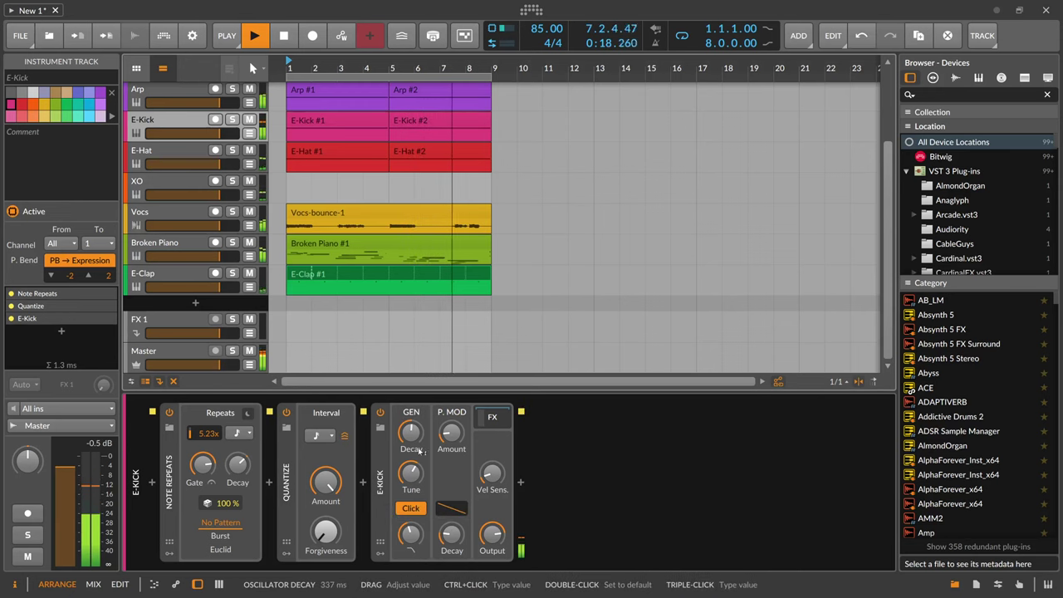
- Set the E-Kick's oscillator tuning to 49.0 Hz and shorten its oscillator decay slightly
{"action": "left_click_drag", "start_coordinate": [411, 472], "coordinate": [411, 472]}
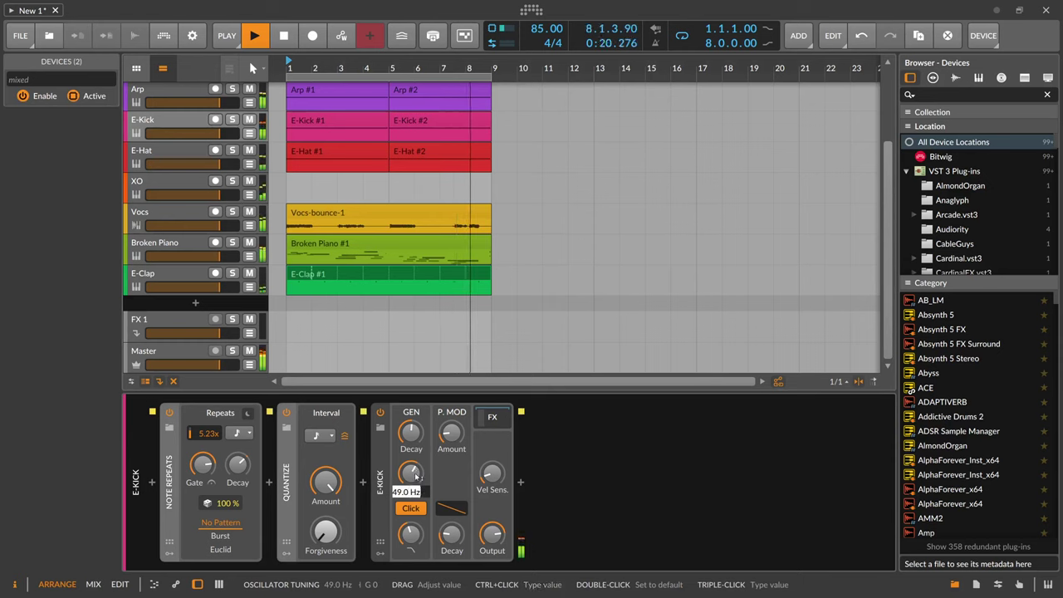
{"action": "left_click_drag", "start_coordinate": [417, 477], "coordinate": [417, 477]}
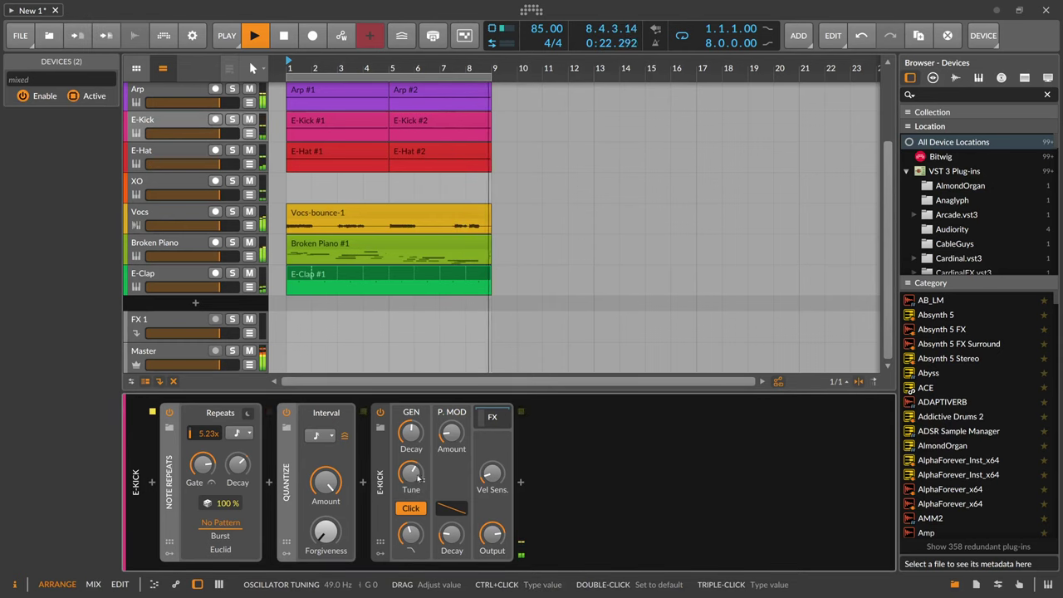
{"action": "left_click", "coordinate": [363, 444]}
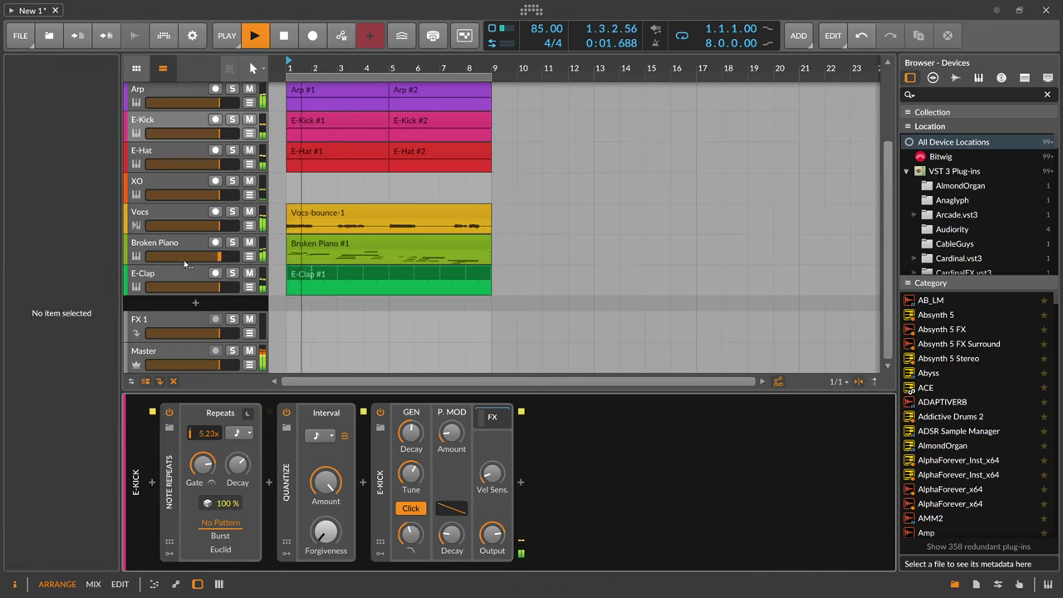
{"action": "left_click_drag", "start_coordinate": [412, 432], "coordinate": [411, 435]}
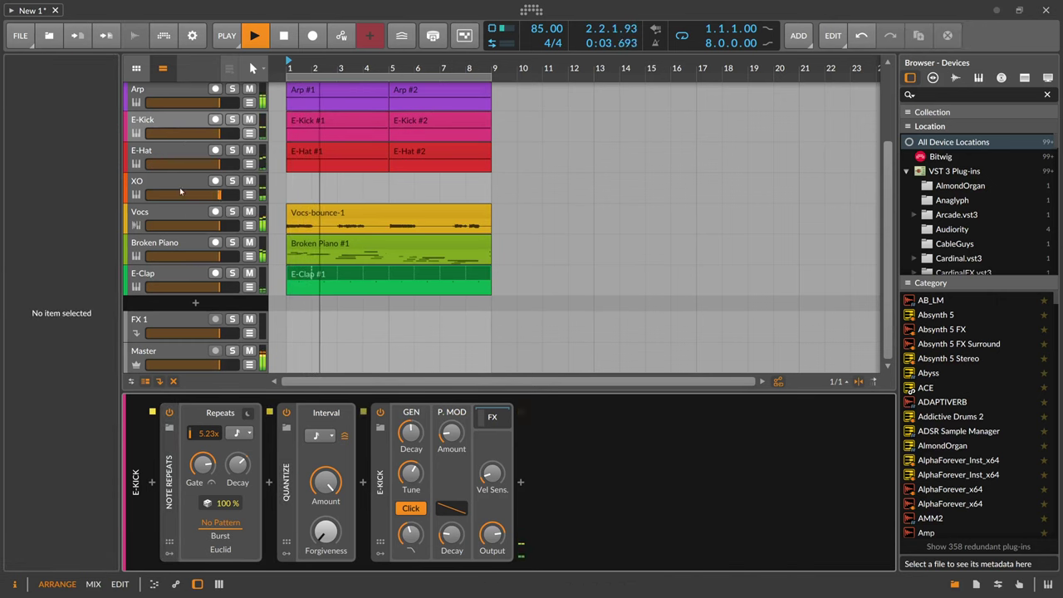
- Insert Gullfoss Live ahead of the Peak Limiter on the Master track
{"action": "left_click", "coordinate": [179, 357]}
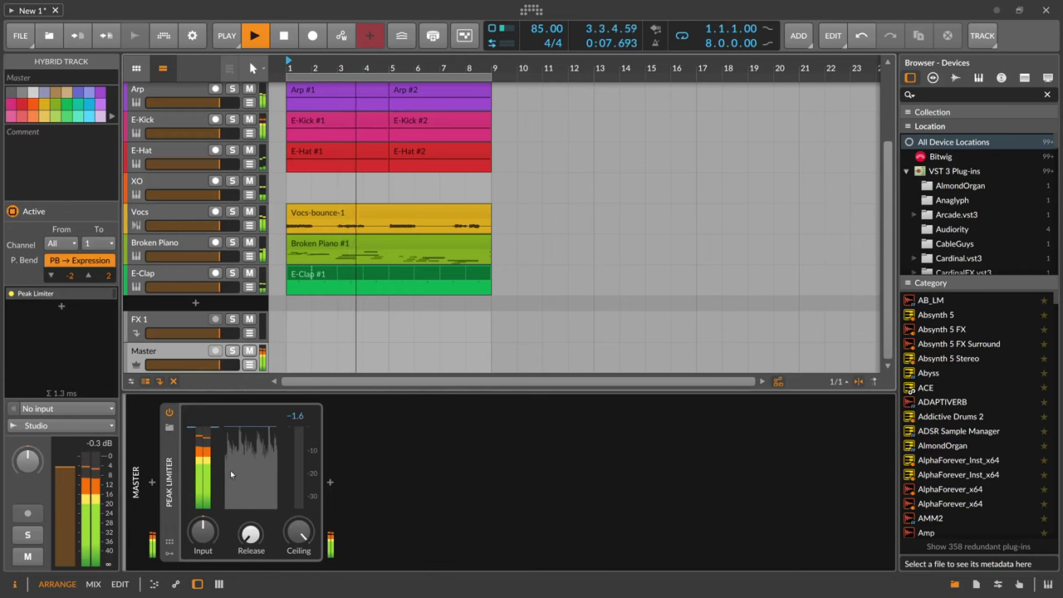
{"action": "left_click", "coordinate": [153, 483]}
{"action": "type", "text": "gull"}
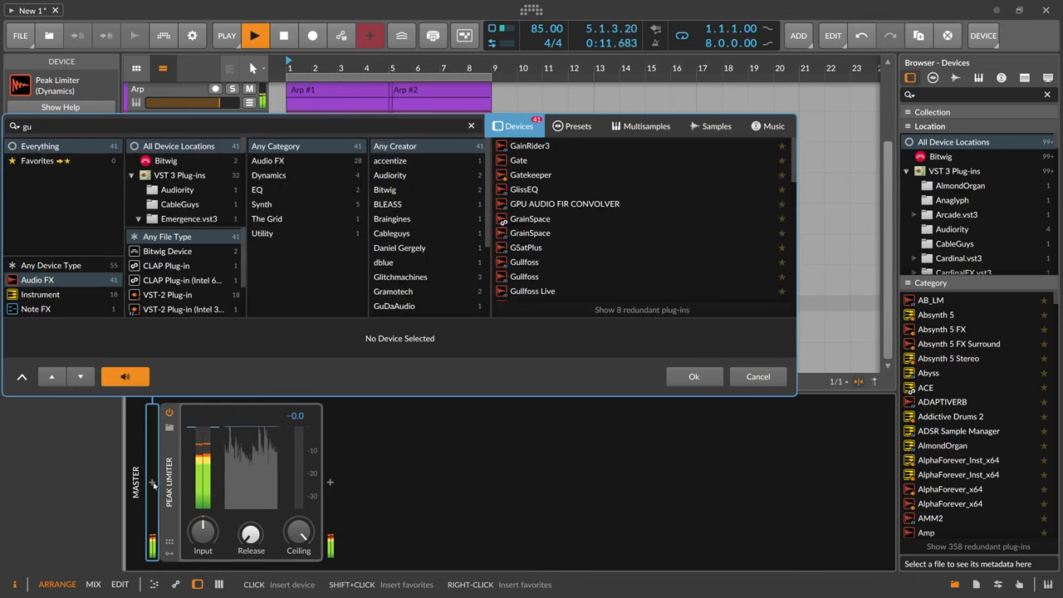
{"action": "key", "text": "Down"}
{"action": "key", "text": "Down"}
{"action": "key", "text": "Down"}
{"action": "key", "text": "Return"}
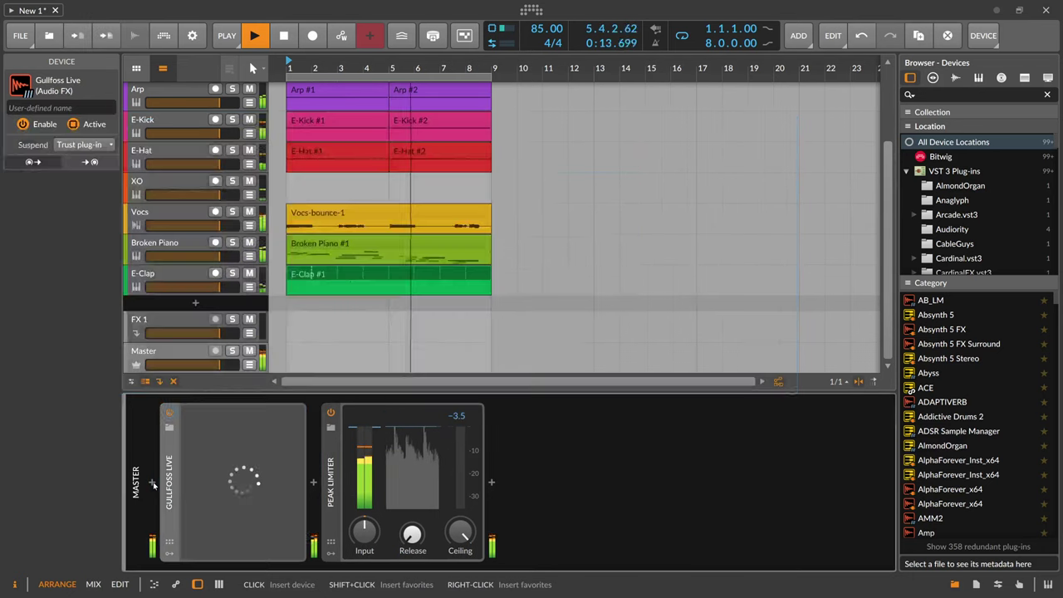
- Raise Gullfoss Live's Recover to about 37 and its Tame to about 35
{"action": "left_click_drag", "start_coordinate": [506, 210], "coordinate": [517, 175]}
{"action": "left_click_drag", "start_coordinate": [471, 210], "coordinate": [477, 176]}
{"action": "left_click_drag", "start_coordinate": [506, 209], "coordinate": [475, 203]}
{"action": "left_click", "coordinate": [506, 212]}
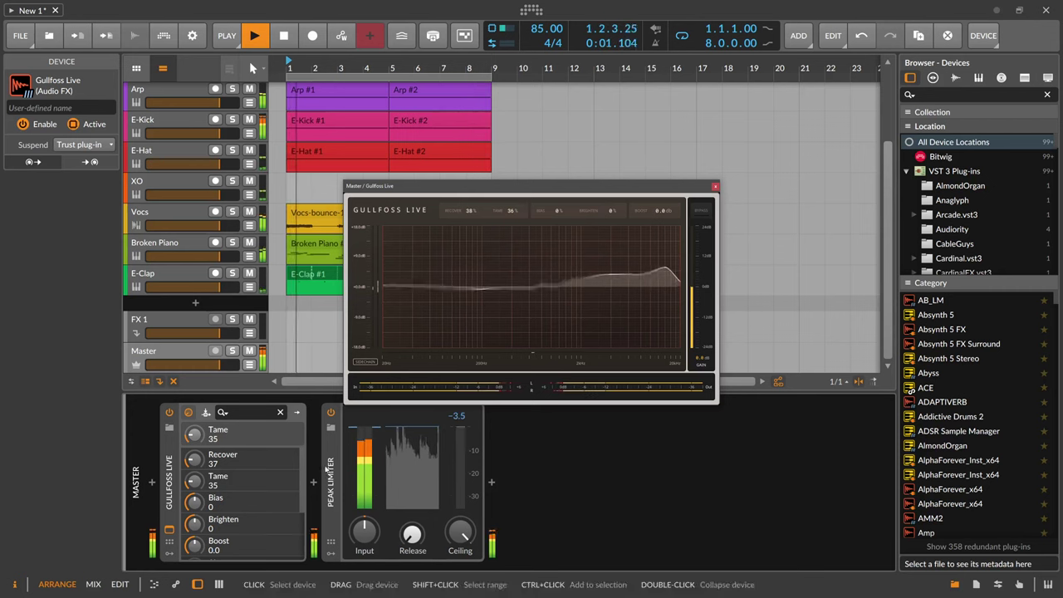
- Insert dpMeter5 between Gullfoss Live and the Peak Limiter, with its reference level at -12.0 LUFS
{"action": "left_click", "coordinate": [314, 482]}
{"action": "type", "text": "dp"}
{"action": "key", "text": "Down"}
{"action": "key", "text": "Down"}
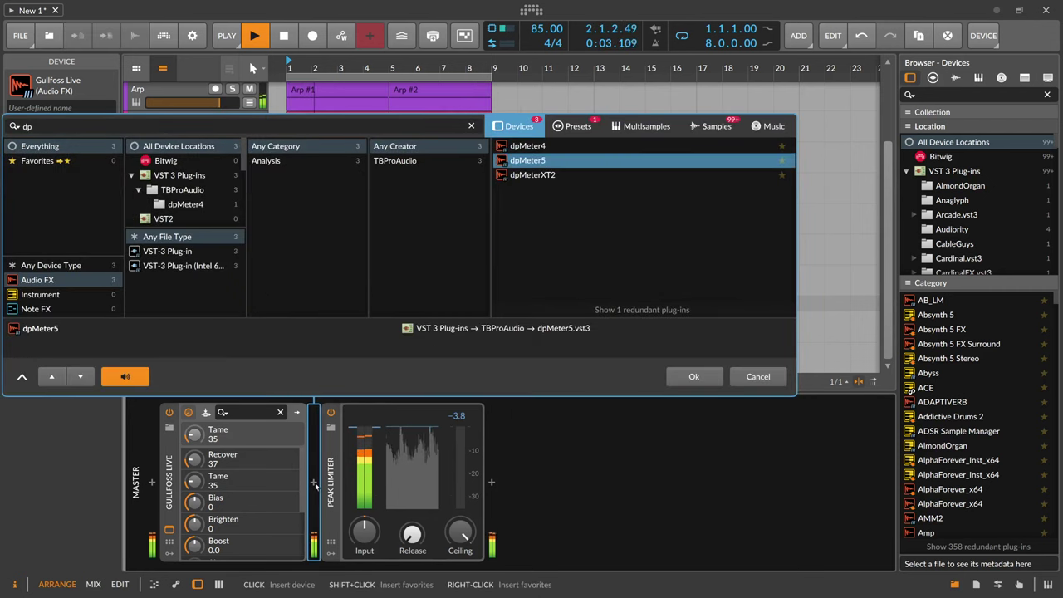
{"action": "key", "text": "Return"}
{"action": "left_click", "coordinate": [541, 258]}
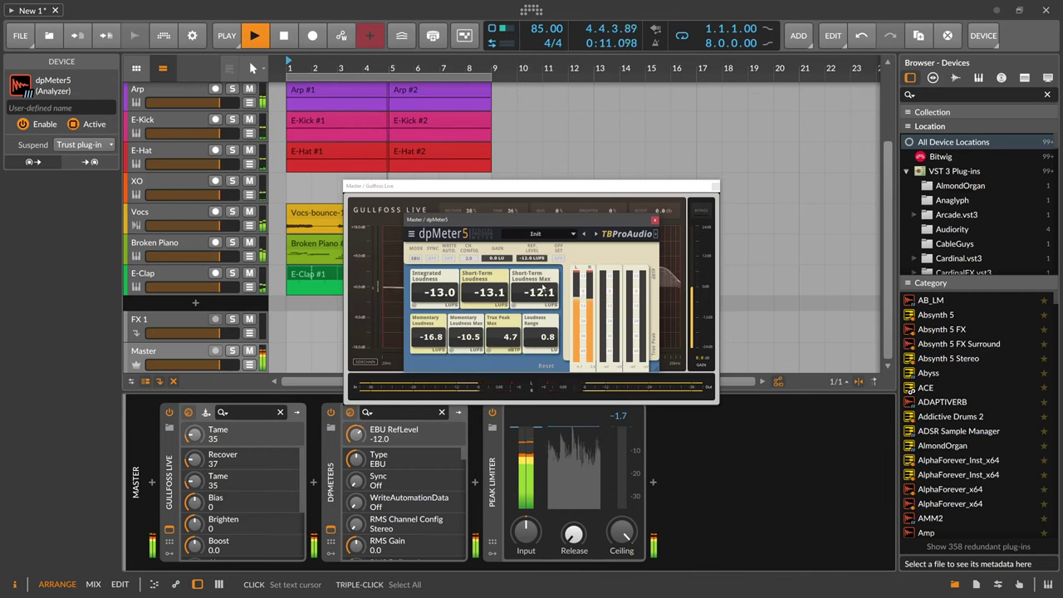
- Match dpMeter5's gain to the reference level from the short-term loudness maximum, leaving the plug-in windows closed
{"action": "left_click", "coordinate": [715, 187]}
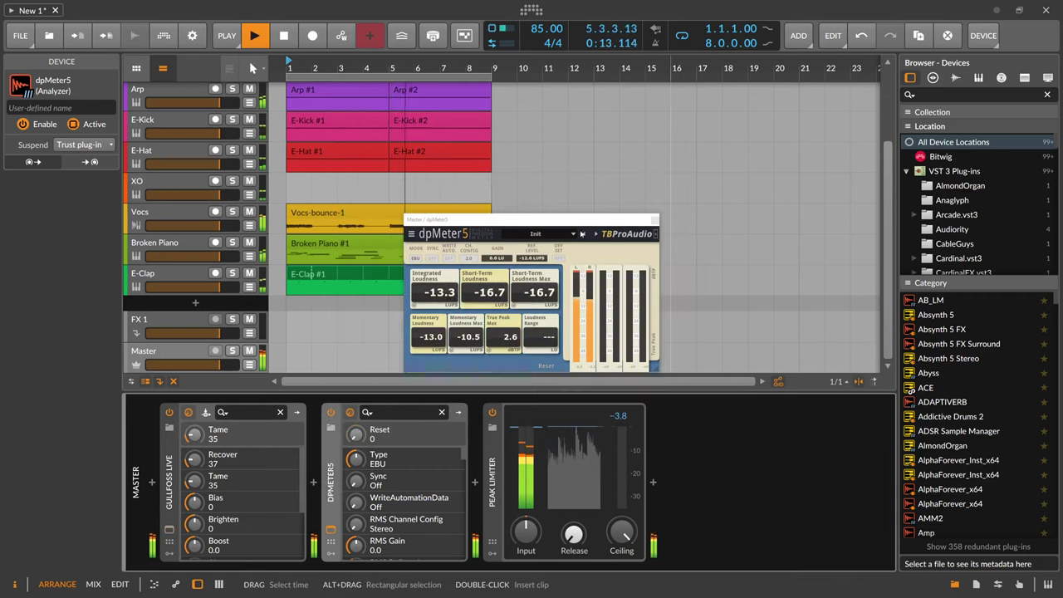
{"action": "left_click", "coordinate": [655, 221]}
{"action": "left_click", "coordinate": [331, 529]}
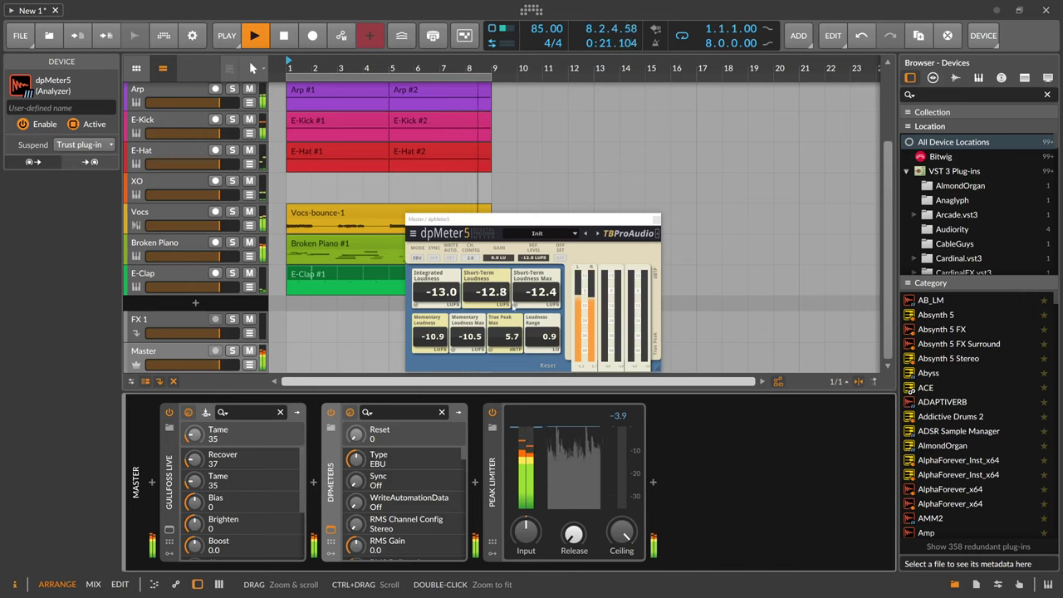
{"action": "left_click", "coordinate": [536, 305]}
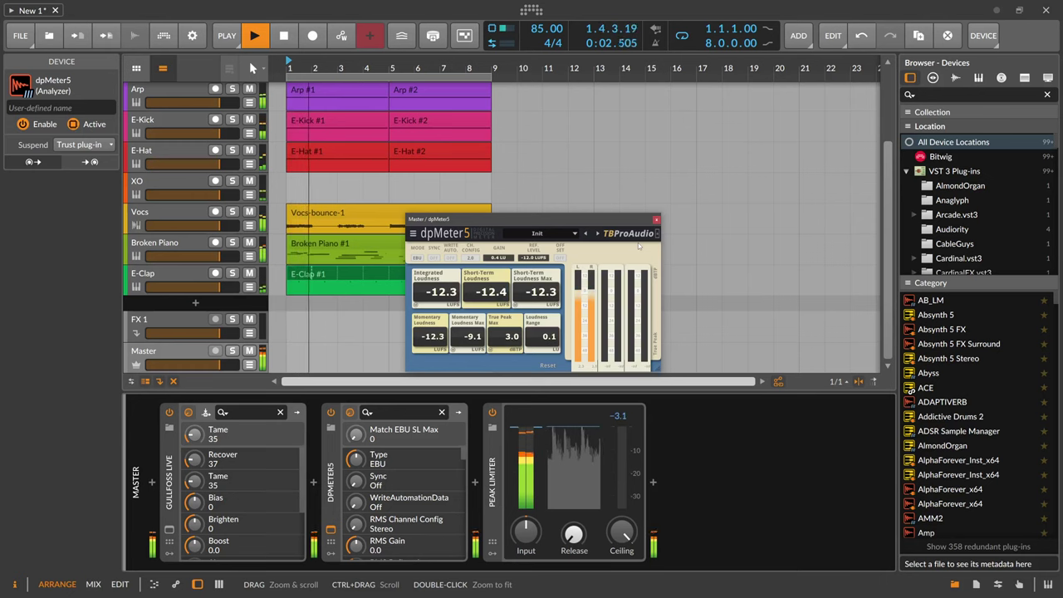
{"action": "left_click", "coordinate": [656, 219]}
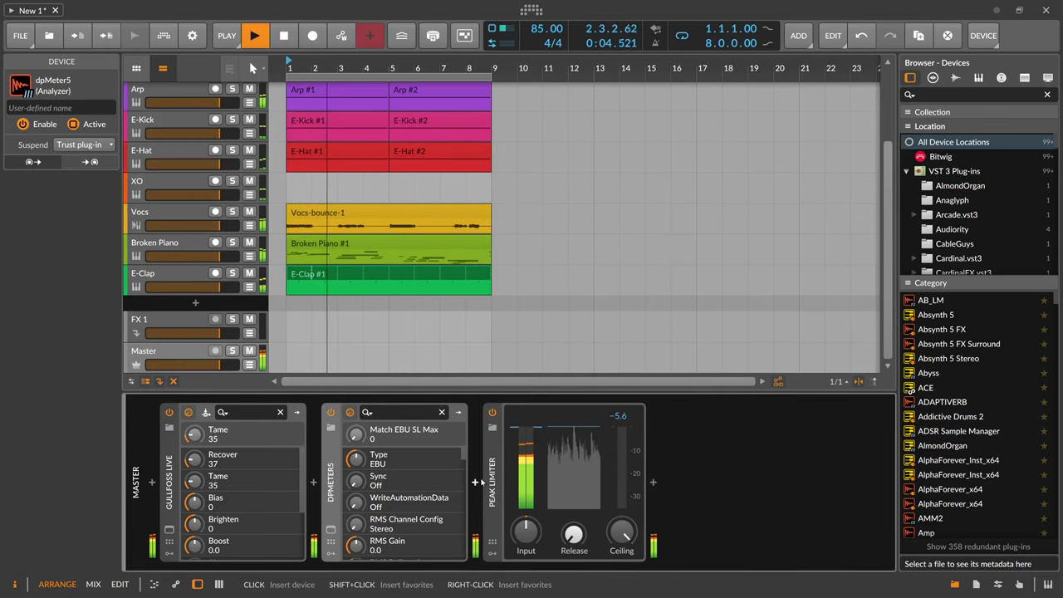
- Insert Newfangled Elevate between dpMeter5 and the Peak Limiter on the Master track
{"action": "left_click", "coordinate": [475, 482]}
{"action": "type", "text": "elev"}
{"action": "key", "text": "Down"}
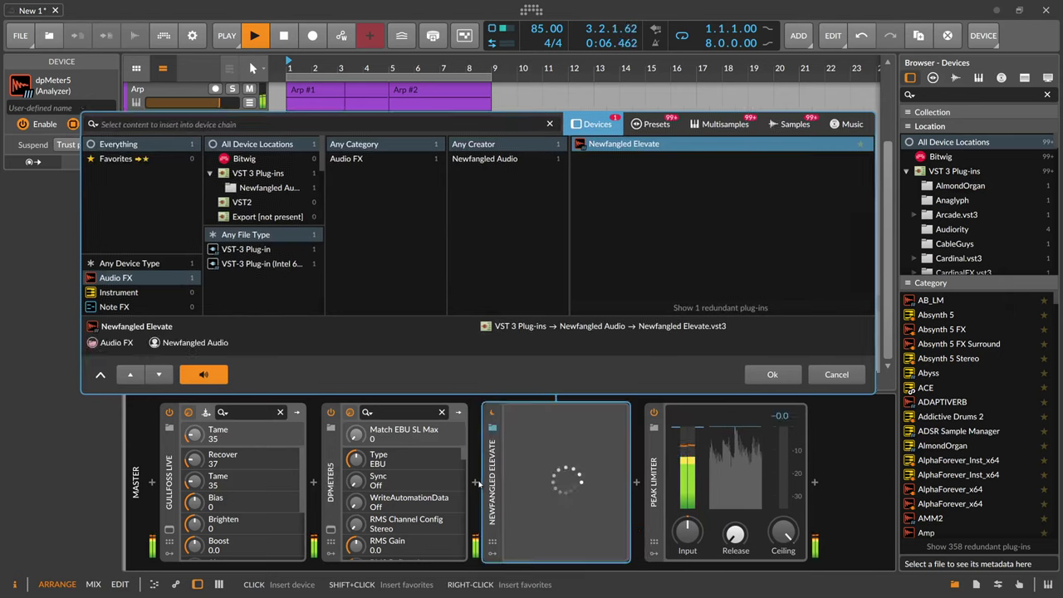
{"action": "key", "text": "Return"}
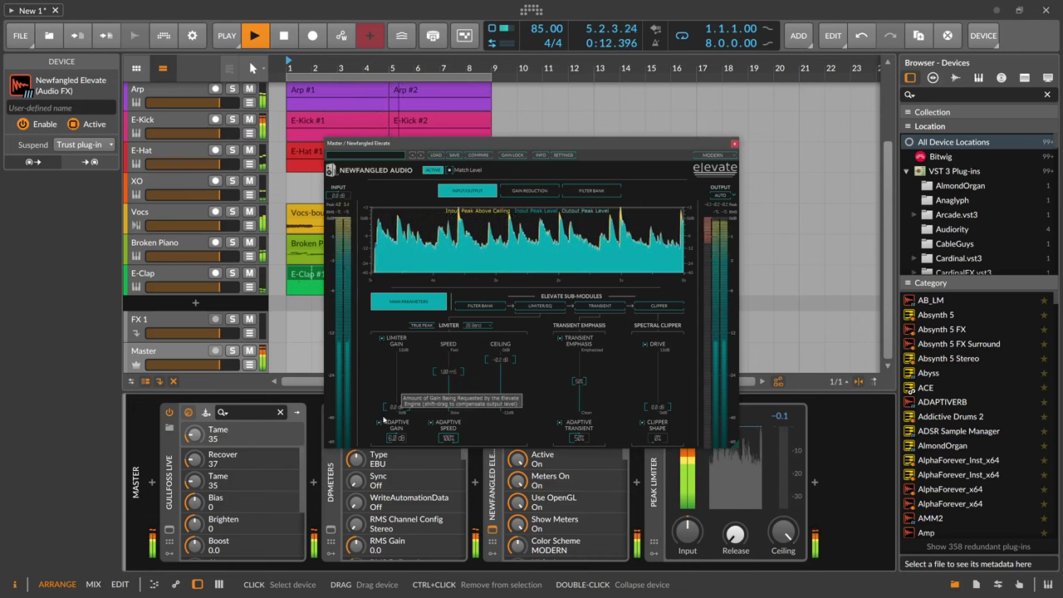
- Check the loudness readings in dpMeter5 again and close the dpMeter5 and Elevate windows
{"action": "left_click", "coordinate": [330, 529]}
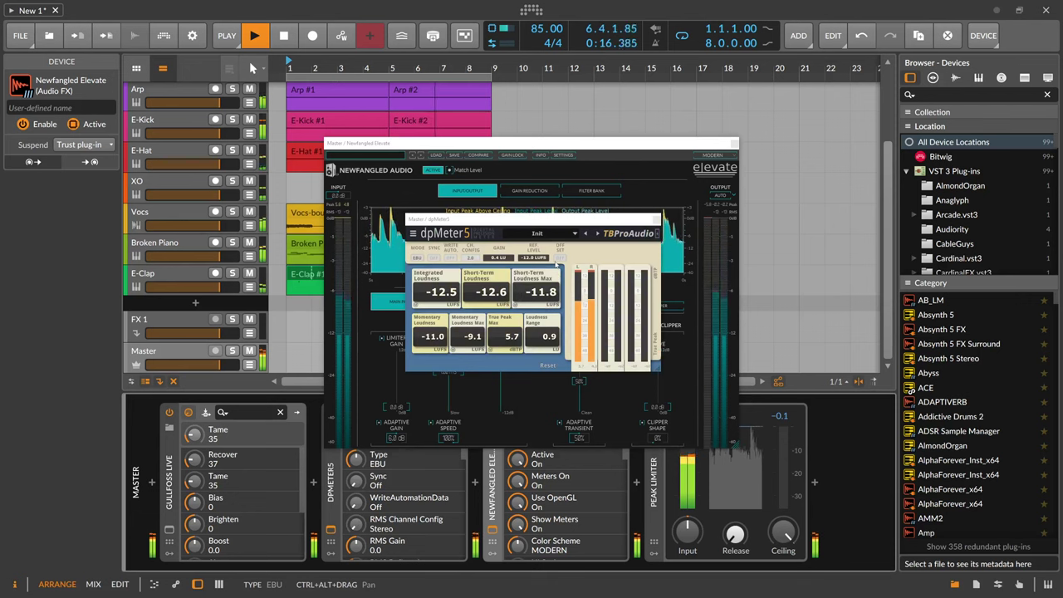
{"action": "left_click", "coordinate": [662, 219]}
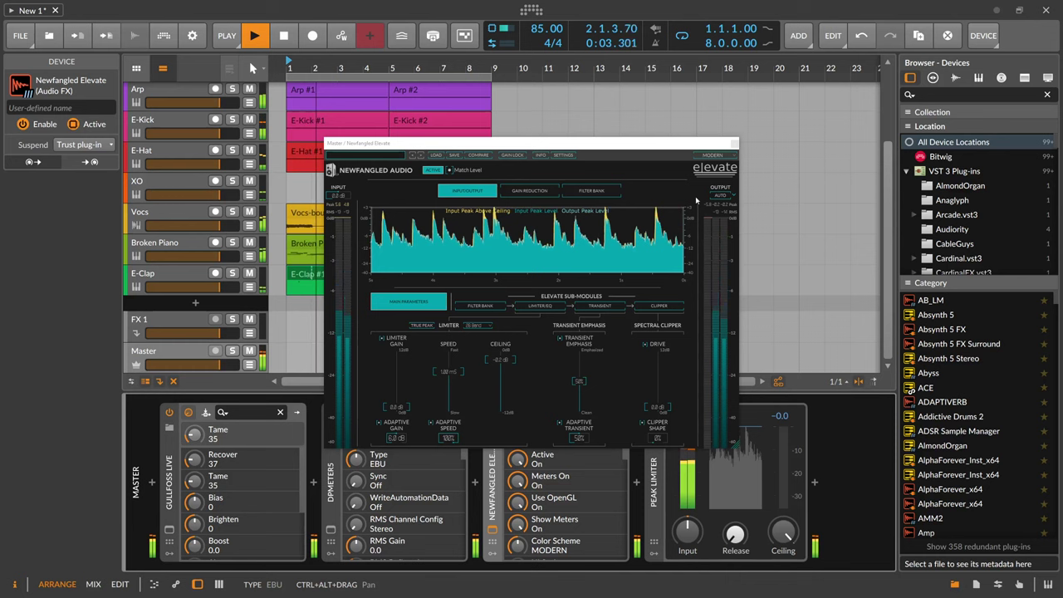
{"action": "left_click", "coordinate": [734, 143]}
- Select the E-Kick track to show its devices and look over the arrangement
{"action": "left_click_drag", "start_coordinate": [298, 70], "coordinate": [297, 81]}
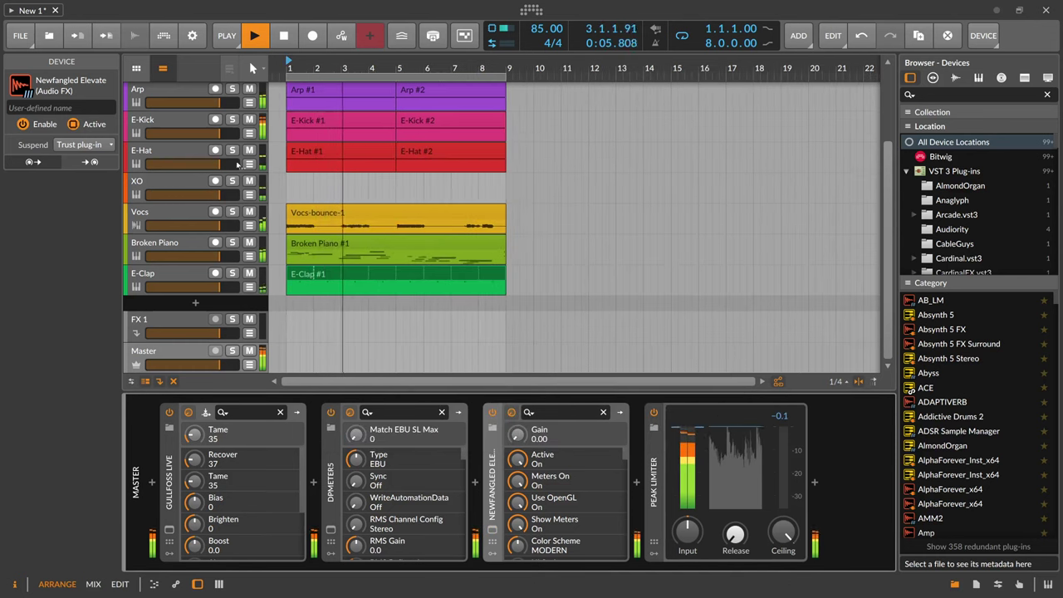
{"action": "left_click", "coordinate": [179, 120]}
{"action": "scroll", "coordinate": [299, 132], "scroll_direction": "up", "scroll_amount": 3}
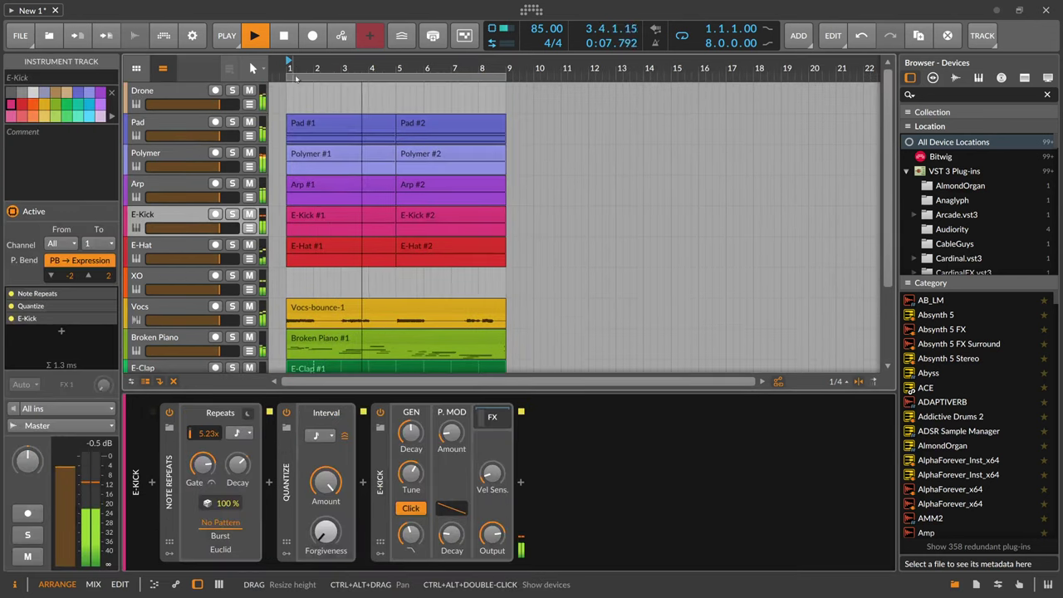
{"action": "left_click_drag", "start_coordinate": [301, 70], "coordinate": [301, 79]}
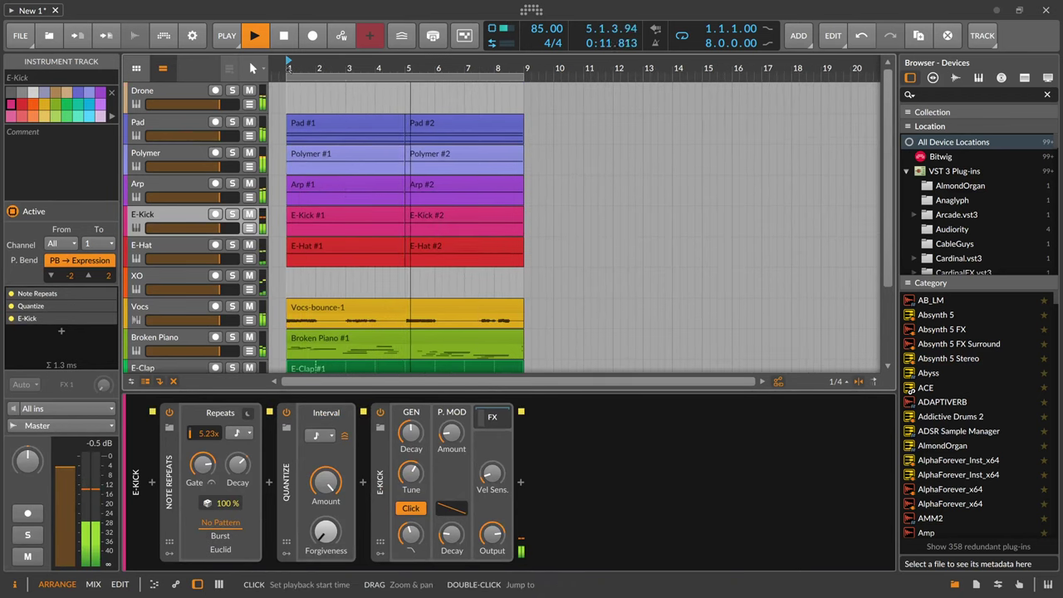
{"action": "left_click_drag", "start_coordinate": [303, 70], "coordinate": [304, 92]}
{"action": "scroll", "coordinate": [316, 220], "scroll_direction": "down", "scroll_amount": 3}
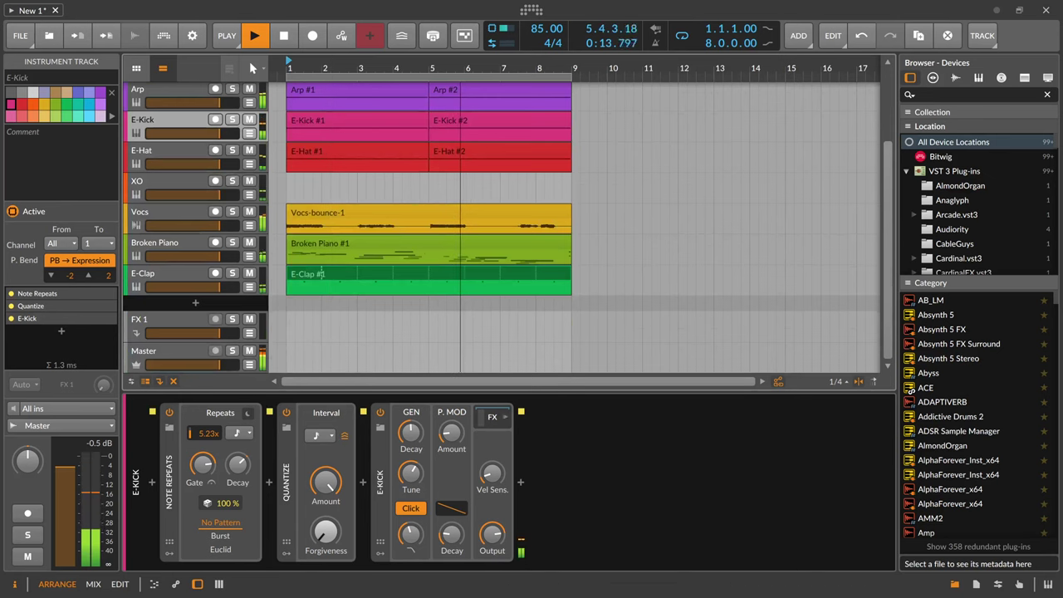
- Audition the mix with the Master volume lowered to -11.0 dB and to -16.6 dB, restoring the default level each time
{"action": "left_click_drag", "start_coordinate": [219, 364], "coordinate": [203, 364]}
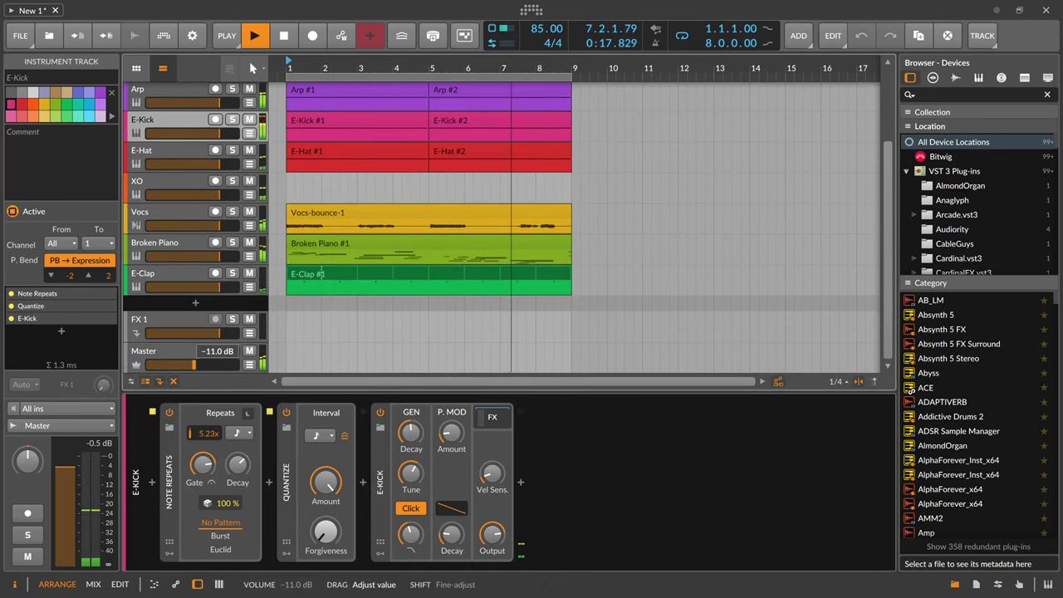
{"action": "left_click_drag", "start_coordinate": [194, 364], "coordinate": [194, 367]}
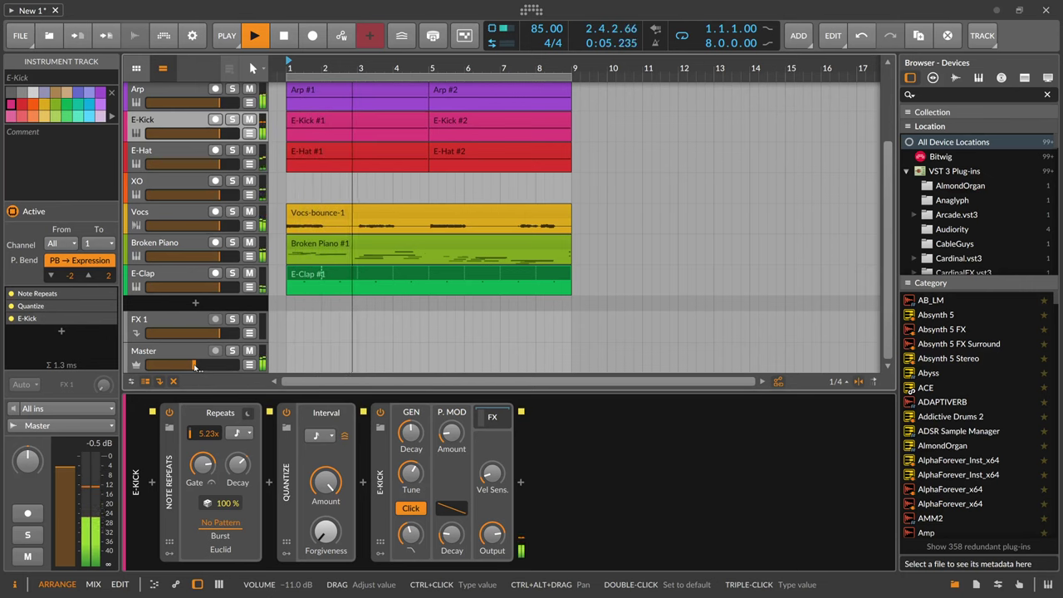
{"action": "left_click_drag", "start_coordinate": [195, 366], "coordinate": [197, 368]}
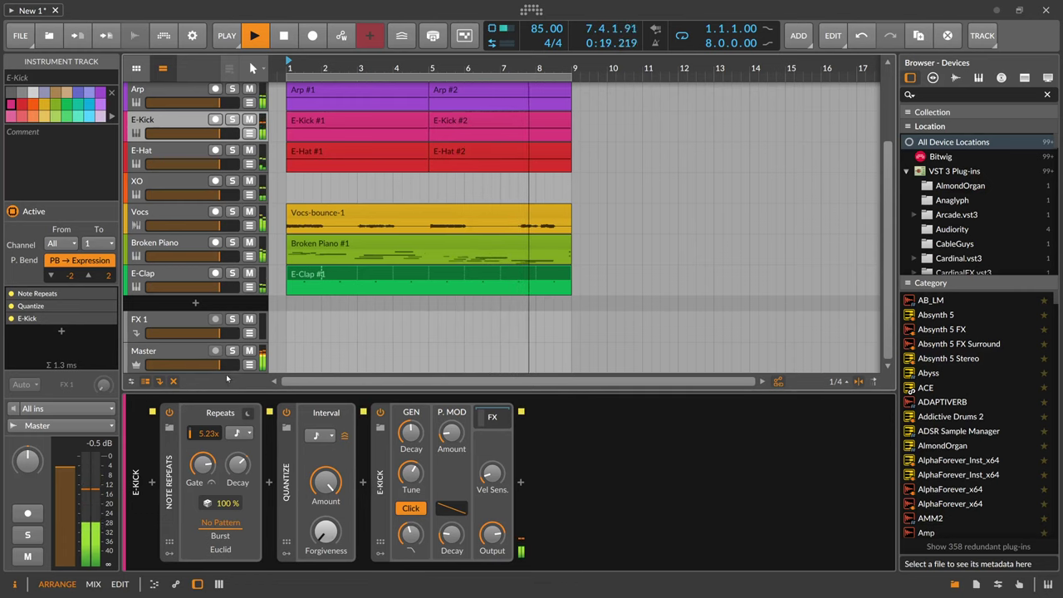
{"action": "left_click_drag", "start_coordinate": [220, 365], "coordinate": [193, 365]}
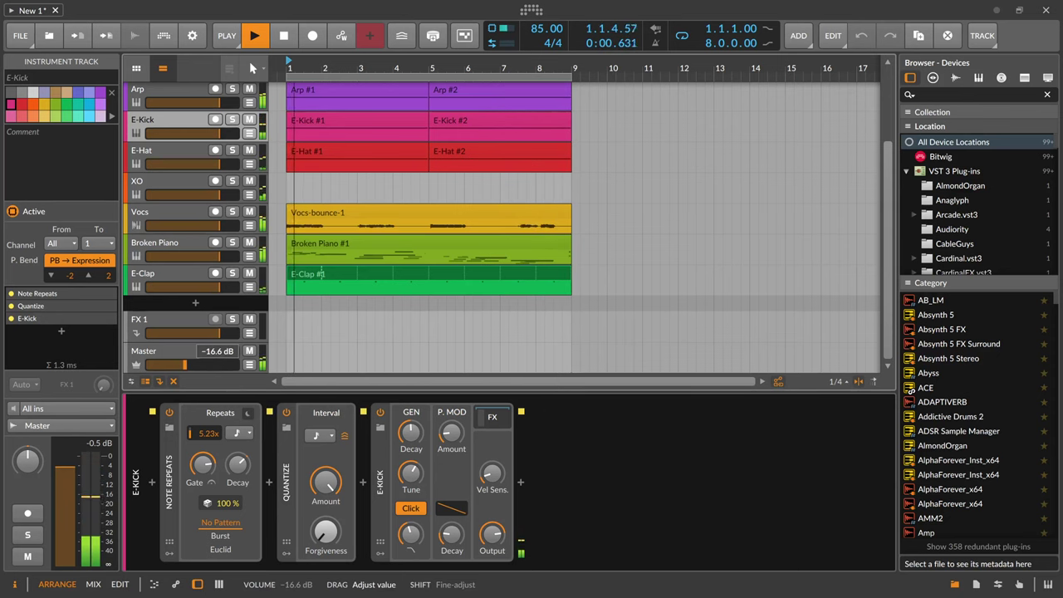
{"action": "left_click_drag", "start_coordinate": [185, 366], "coordinate": [185, 365]}
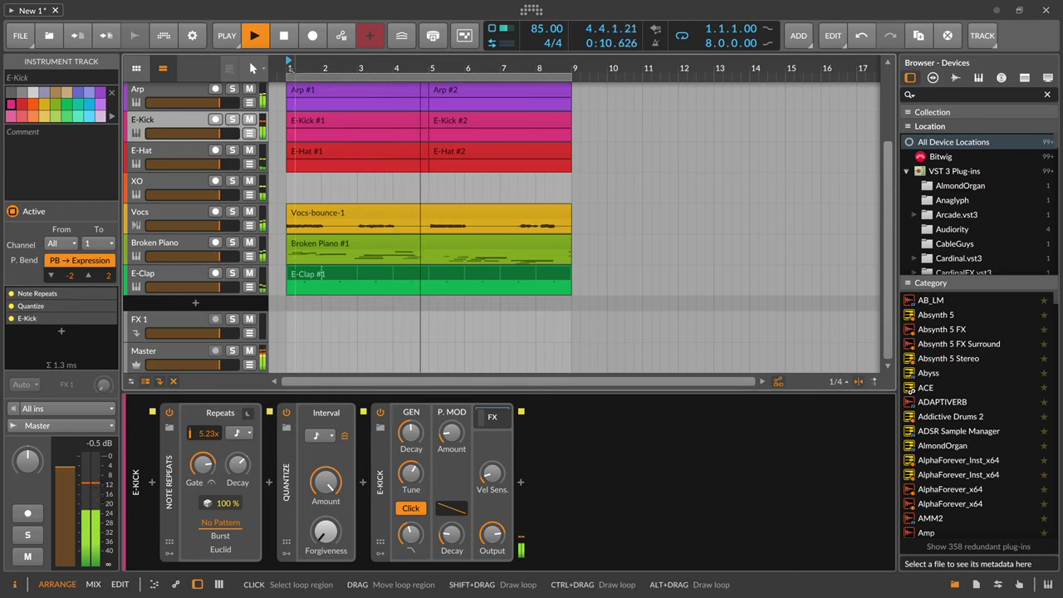
- Show the devices of the XO track
{"action": "left_click_drag", "start_coordinate": [291, 69], "coordinate": [288, 96]}
{"action": "scroll", "coordinate": [240, 183], "scroll_direction": "up", "scroll_amount": 3}
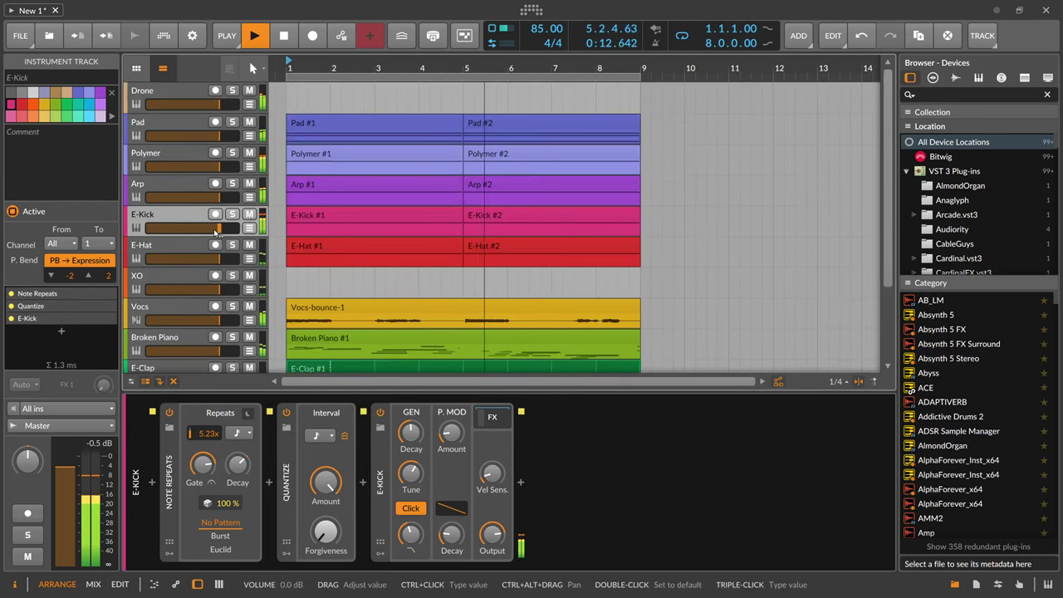
{"action": "left_click", "coordinate": [166, 276]}
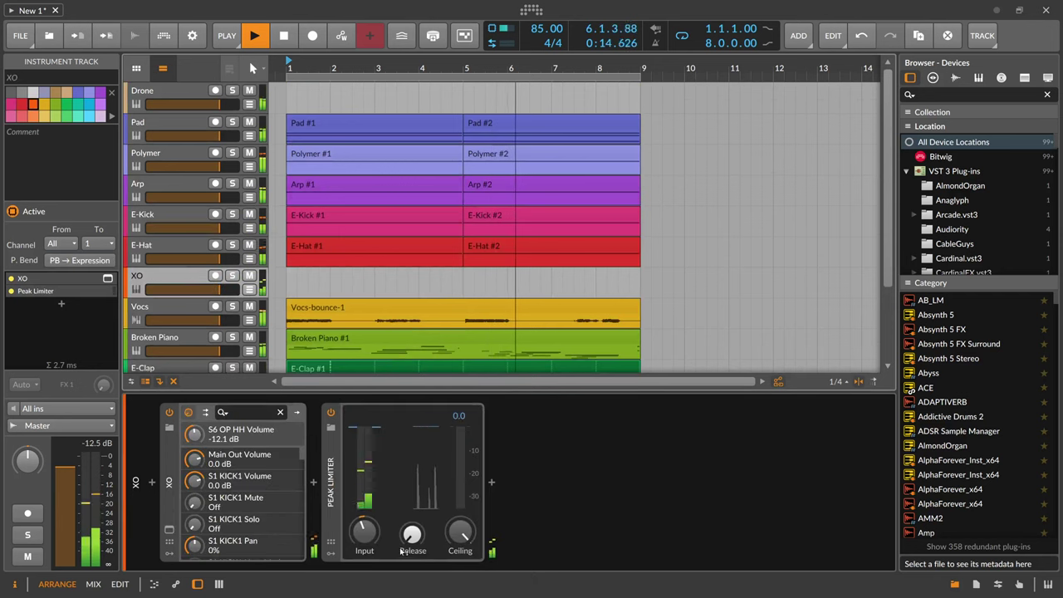